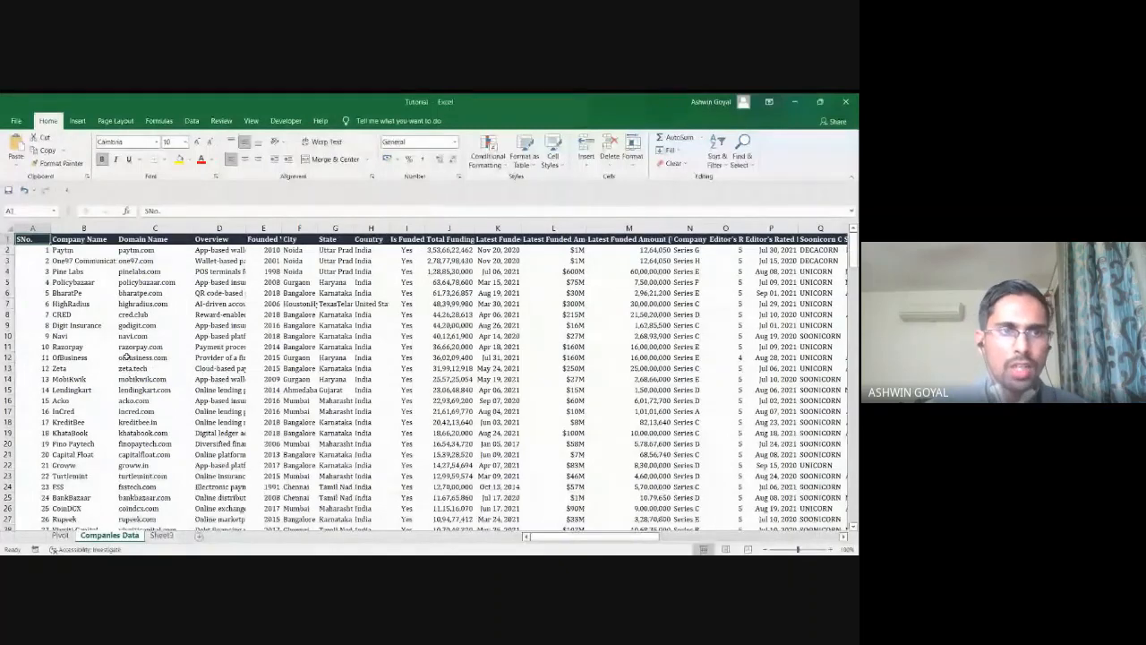
Move the Companies Data sheet ahead of the Pivot sheet.
{"action": "key", "text": "ctrl+Right"}
{"action": "key", "text": "ctrl+Left"}
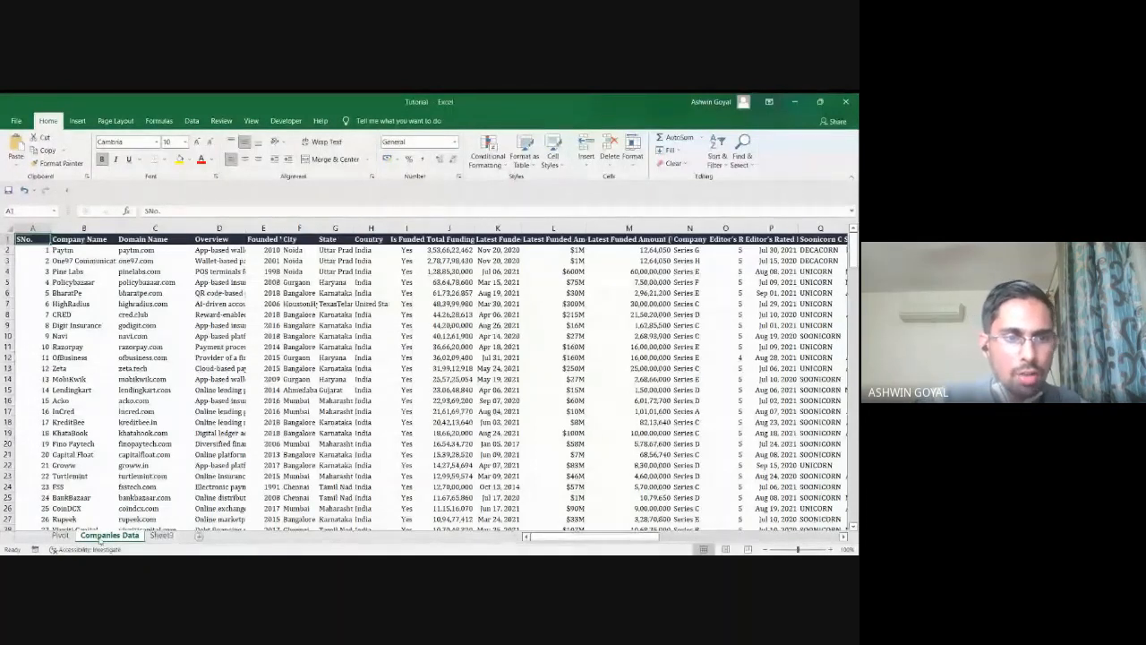
{"action": "left_click_drag", "start_coordinate": [106, 537], "coordinate": [55, 537]}
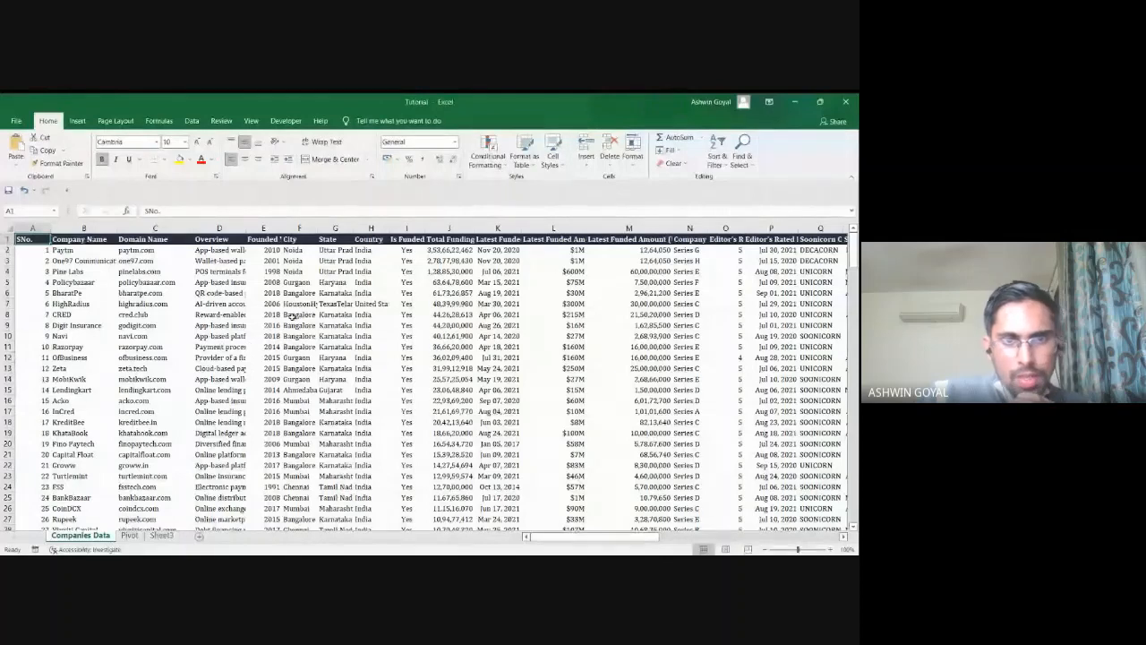
Examine the Bangalore entries from row 8 down, comparing their cities, company names and latest funded amounts in USD.
{"action": "left_click_drag", "start_coordinate": [298, 315], "coordinate": [301, 347]}
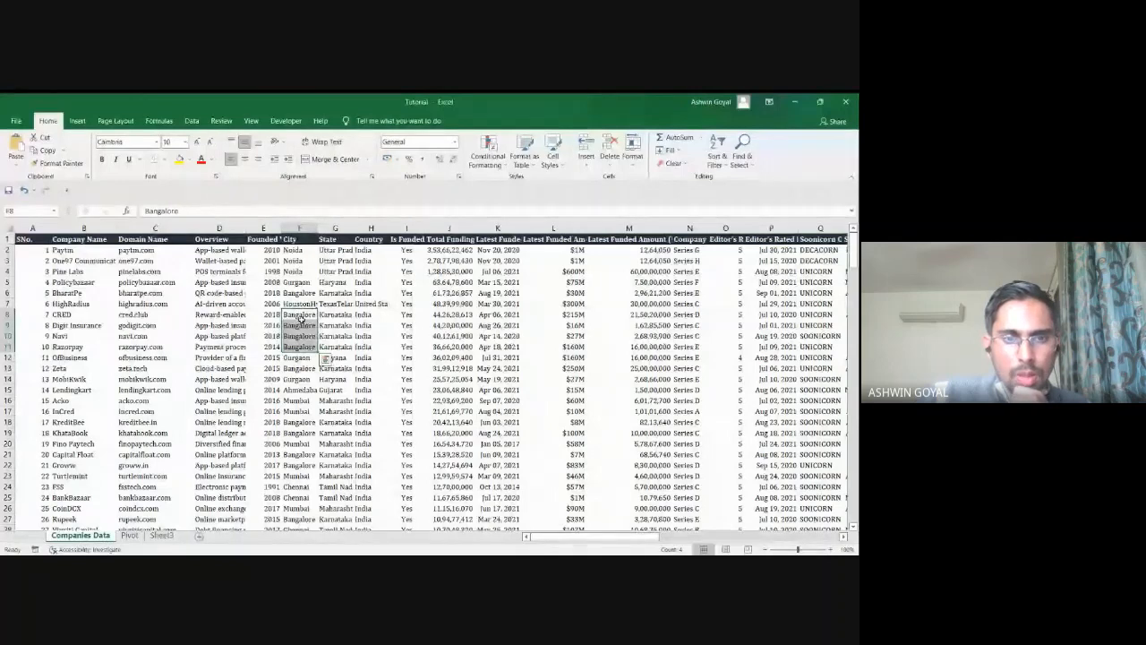
{"action": "left_click_drag", "start_coordinate": [305, 315], "coordinate": [307, 348]}
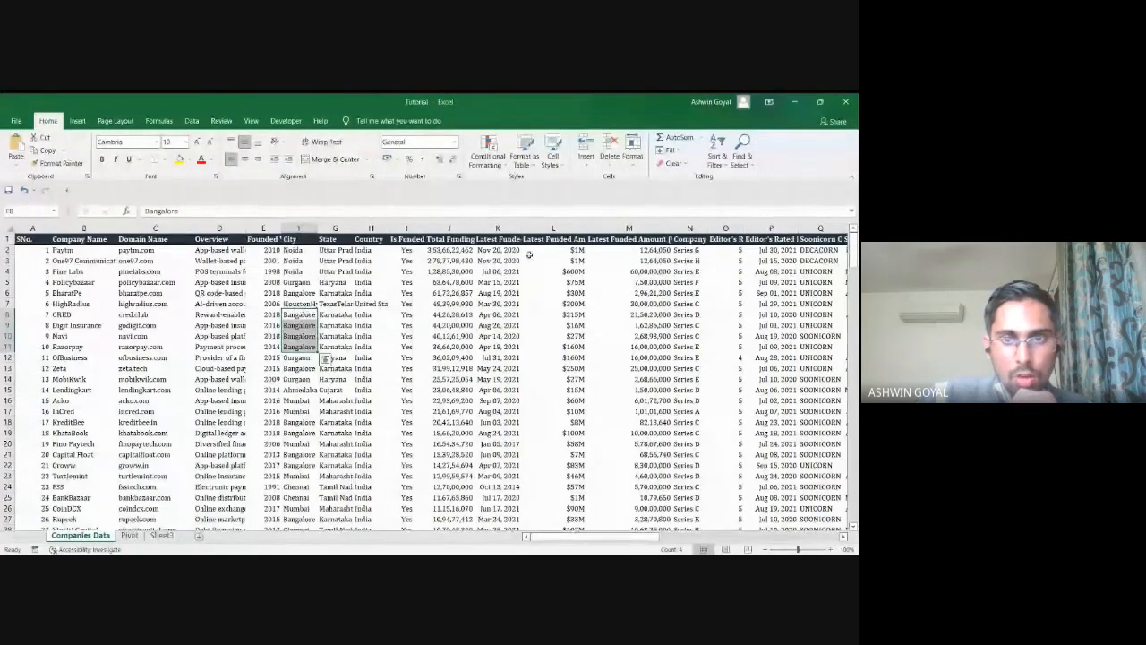
{"action": "left_click", "coordinate": [578, 239]}
{"action": "left_click", "coordinate": [618, 239]}
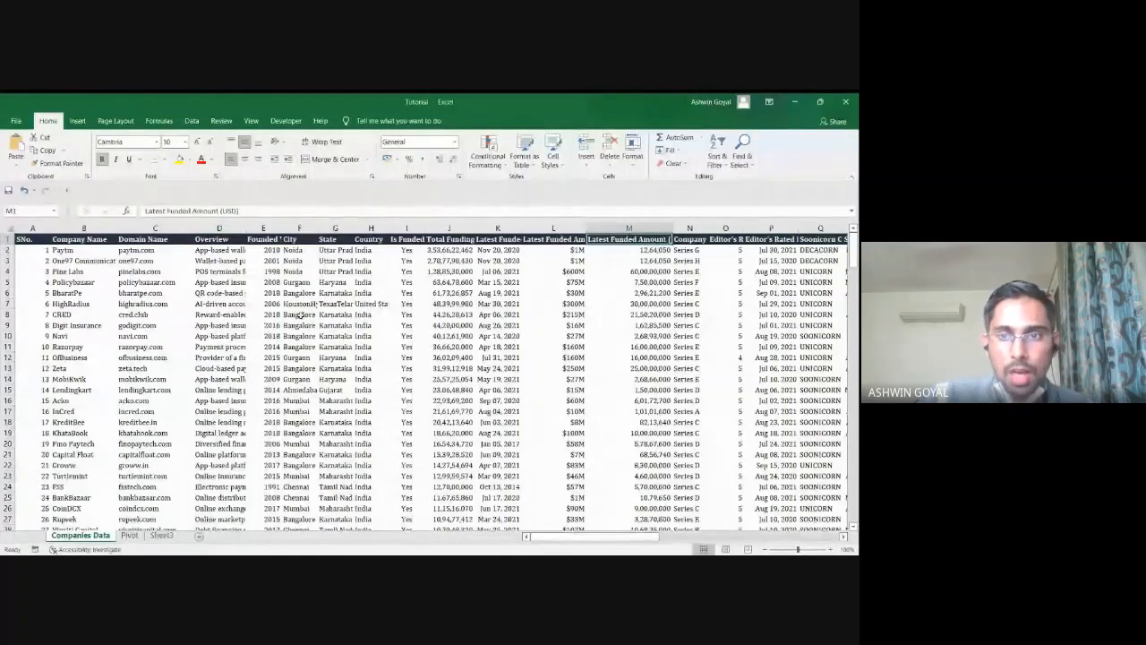
{"action": "left_click_drag", "start_coordinate": [300, 315], "coordinate": [301, 346]}
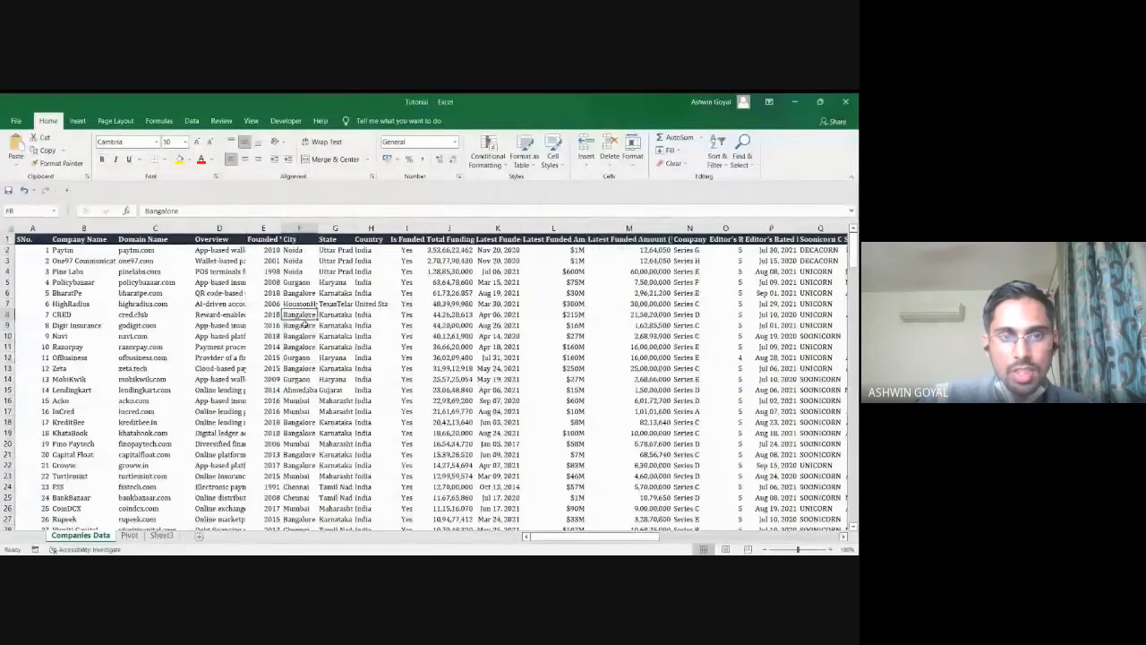
{"action": "left_click_drag", "start_coordinate": [85, 314], "coordinate": [82, 347]}
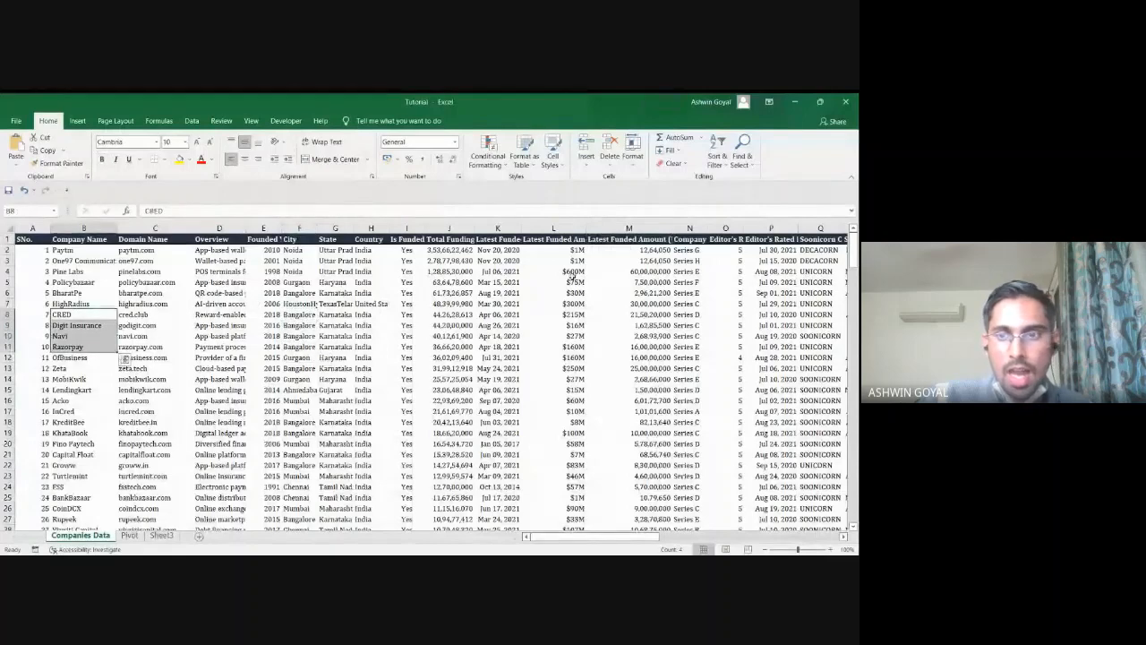
{"action": "left_click_drag", "start_coordinate": [642, 314], "coordinate": [646, 358]}
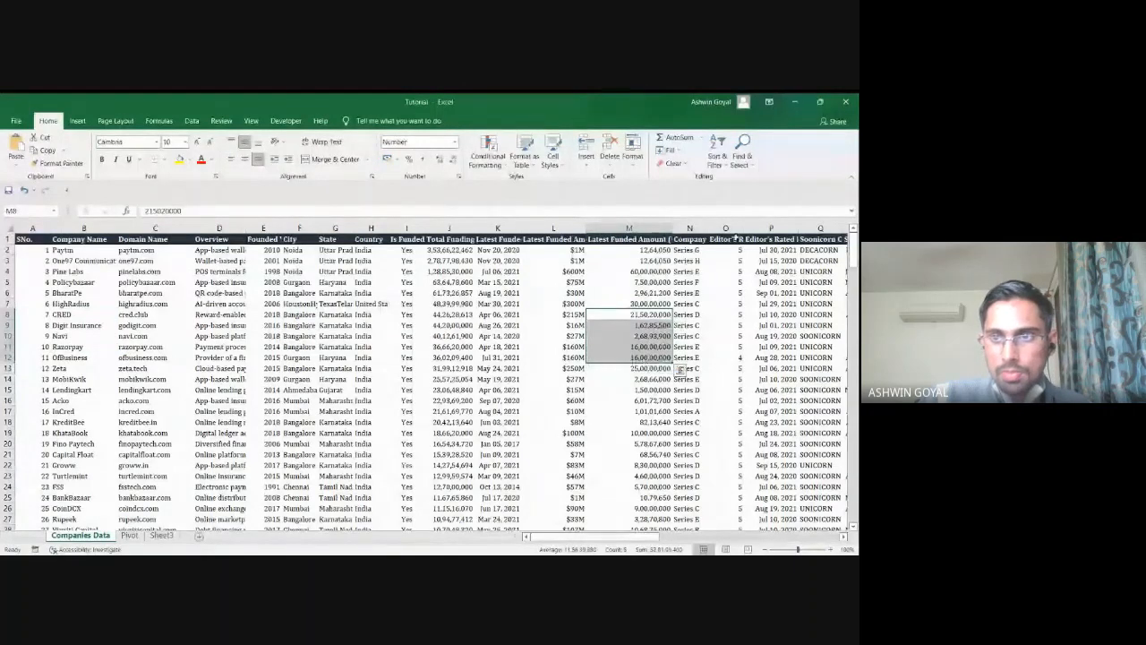
Widen the Editor's Rating column and autofit the Soonicorn Club Event Date column to show its dates.
{"action": "left_click_drag", "start_coordinate": [708, 227], "coordinate": [781, 229]}
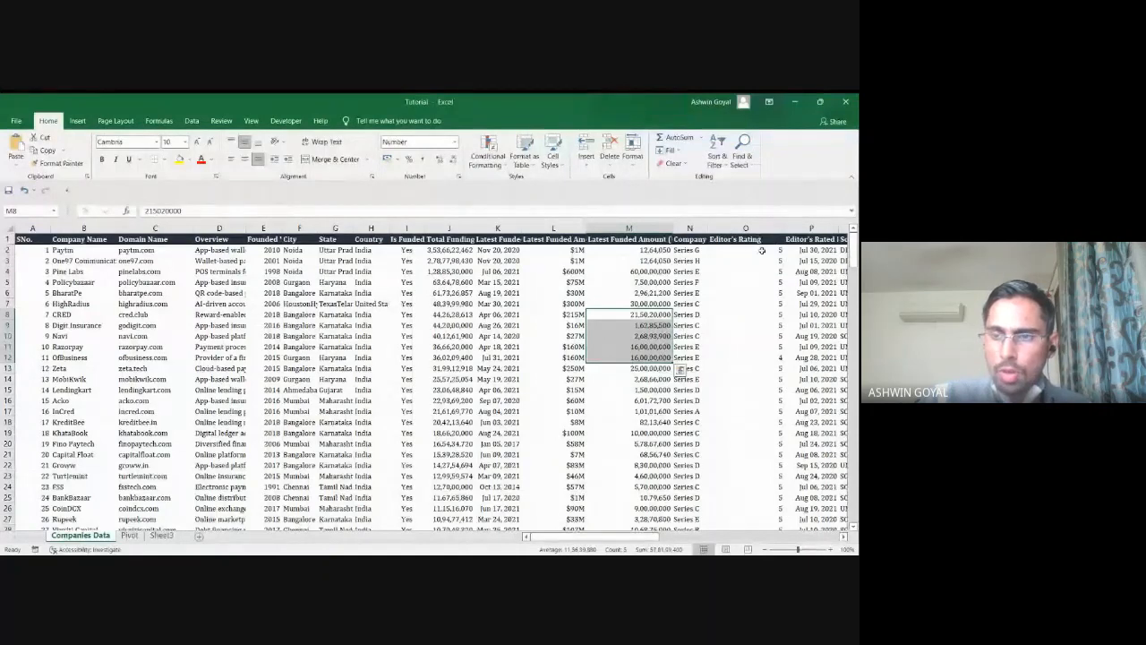
{"action": "left_click_drag", "start_coordinate": [754, 311], "coordinate": [752, 360]}
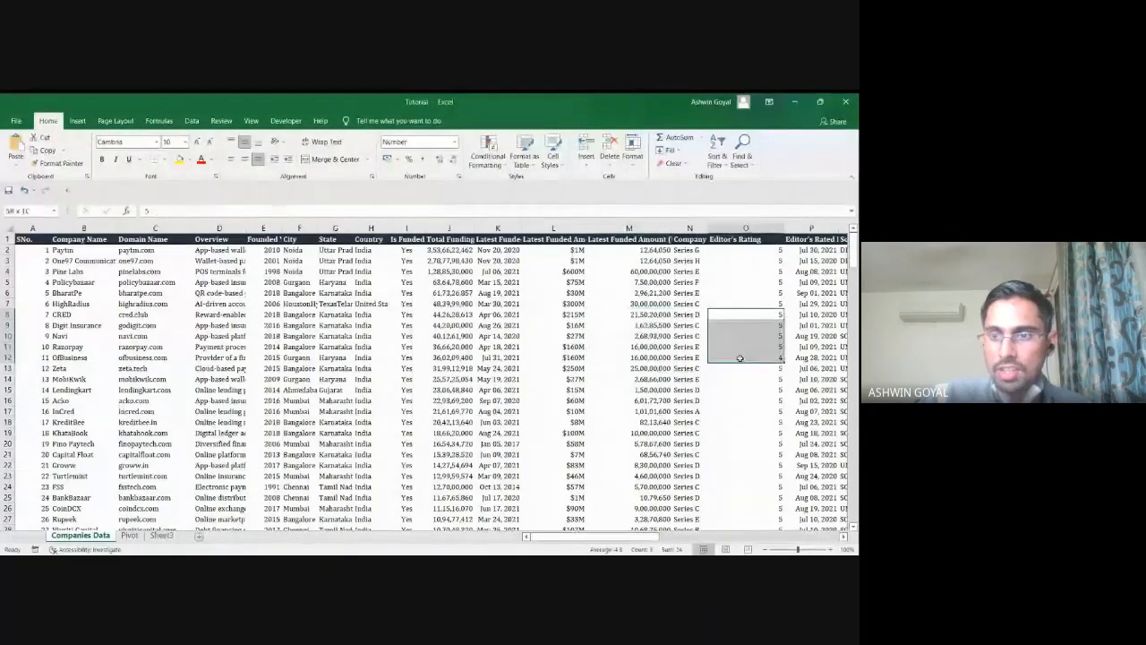
{"action": "left_click_drag", "start_coordinate": [575, 536], "coordinate": [638, 535]}
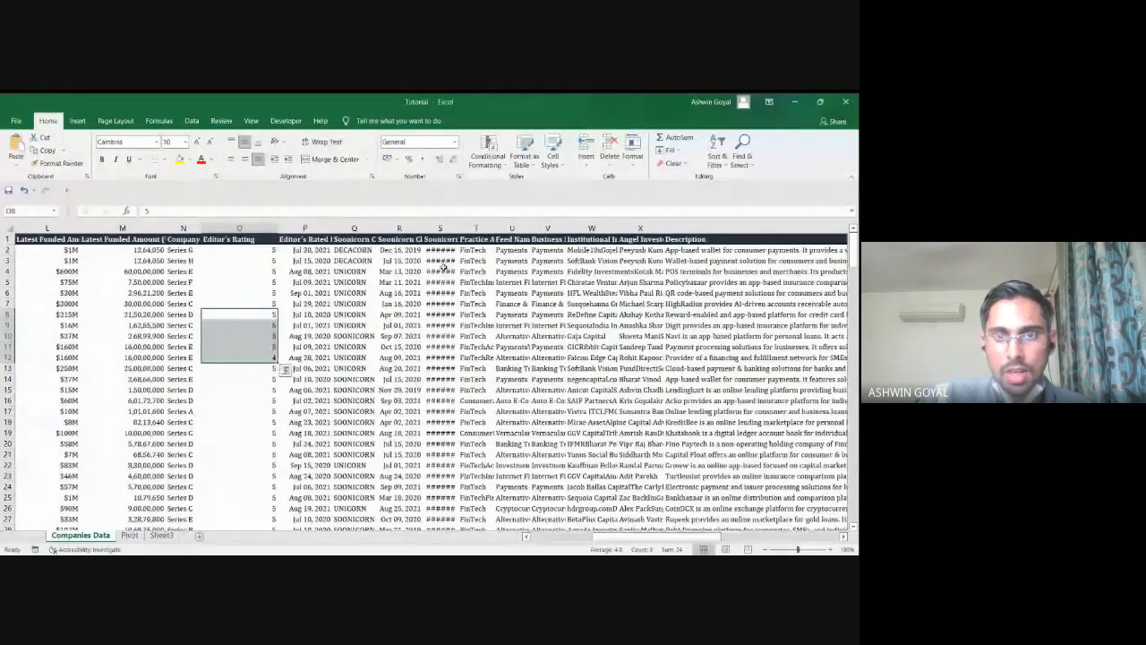
{"action": "double_click", "coordinate": [458, 226]}
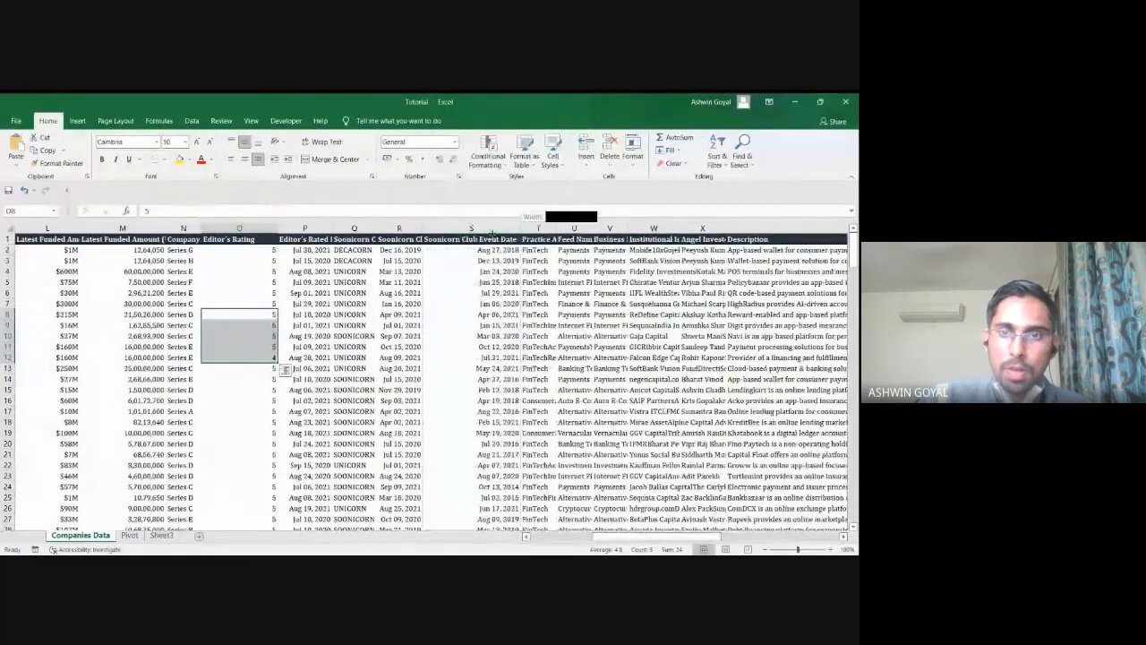
{"action": "left_click_drag", "start_coordinate": [689, 535], "coordinate": [652, 538]}
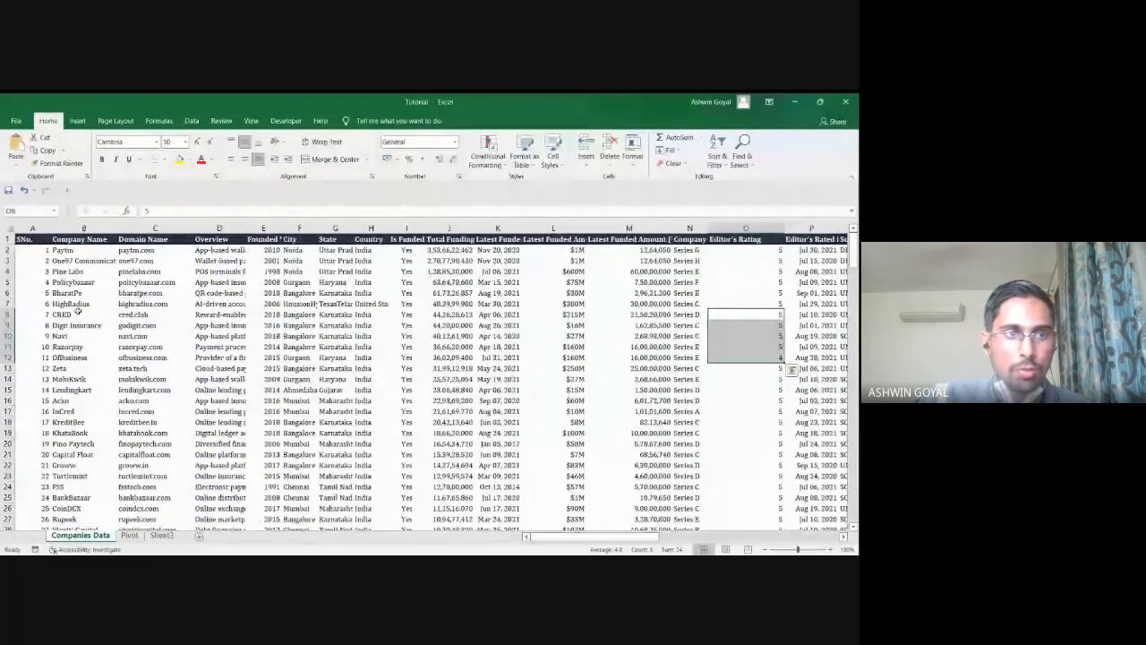
Select the whole Companies Data range from A1 to its last cell and insert a PivotTable on a new sheet.
{"action": "left_click", "coordinate": [38, 242]}
{"action": "key", "text": "ctrl+shift+End"}
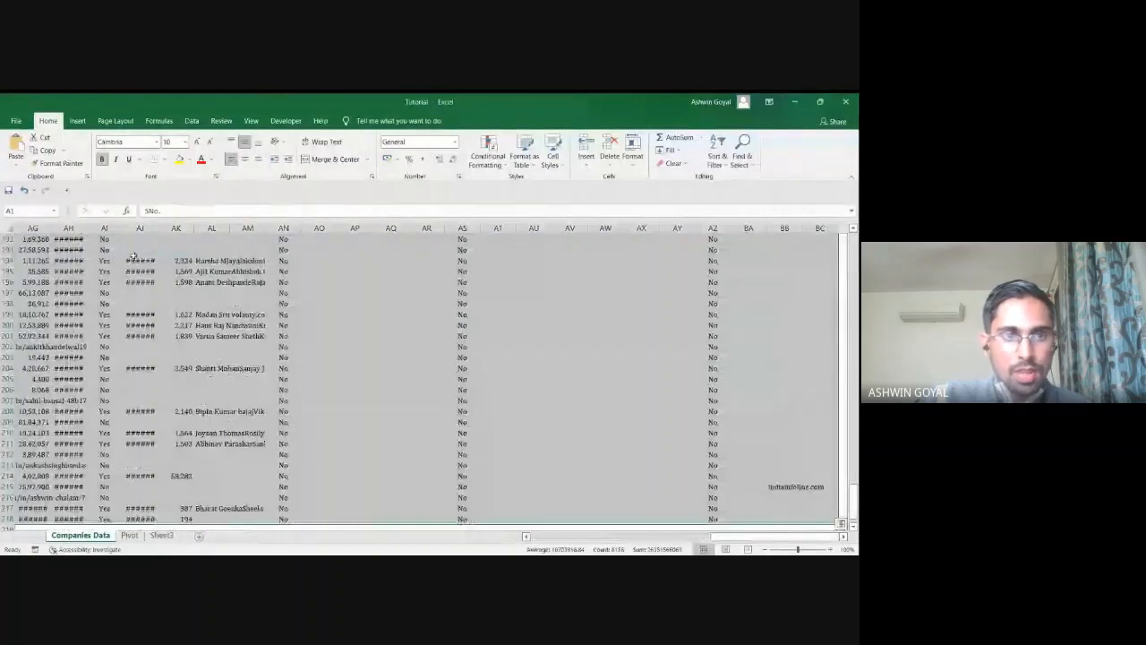
{"action": "left_click", "coordinate": [78, 120]}
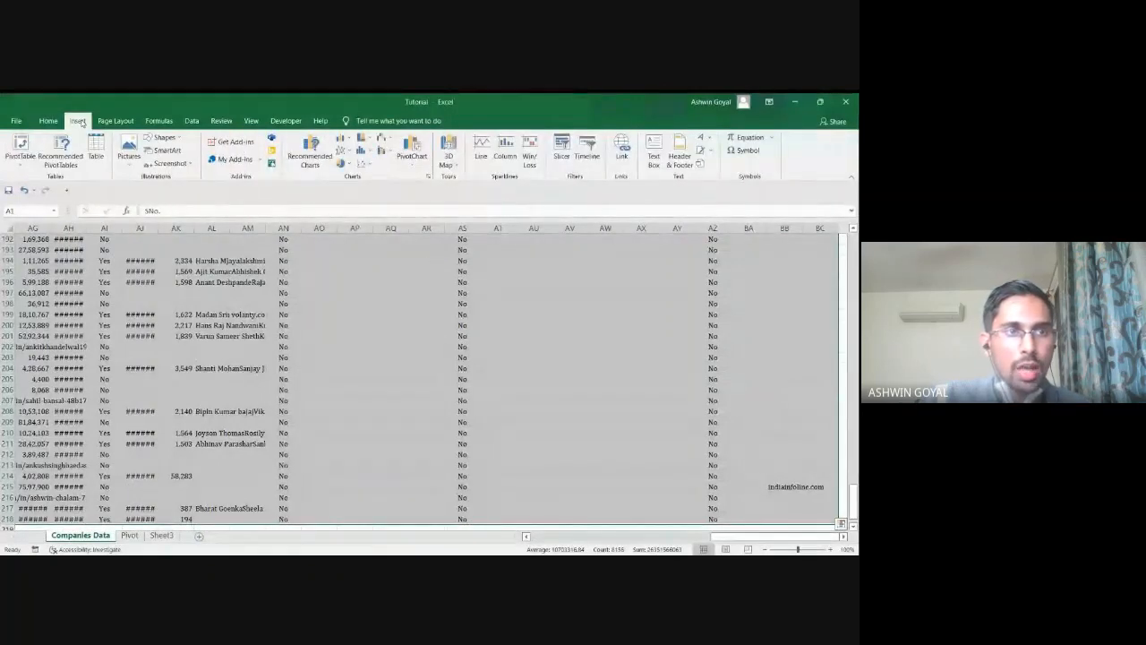
{"action": "left_click", "coordinate": [23, 143]}
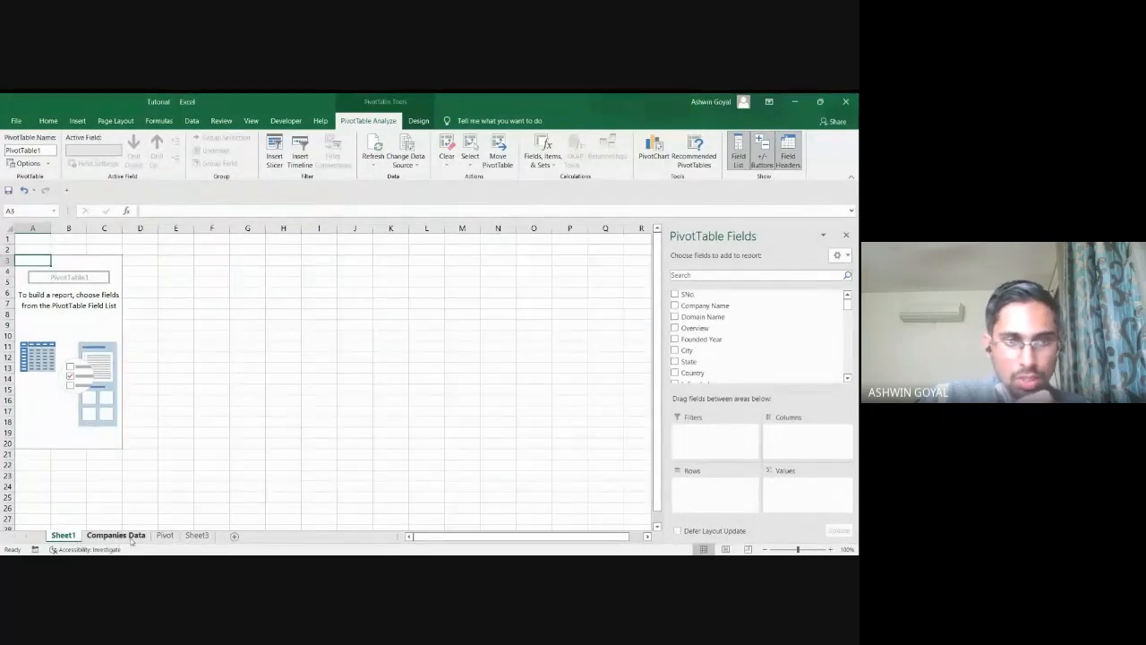
Try to create a PivotTable from only the individually selected Company Name through City columns of the Companies Data sheet.
{"action": "left_click", "coordinate": [130, 537]}
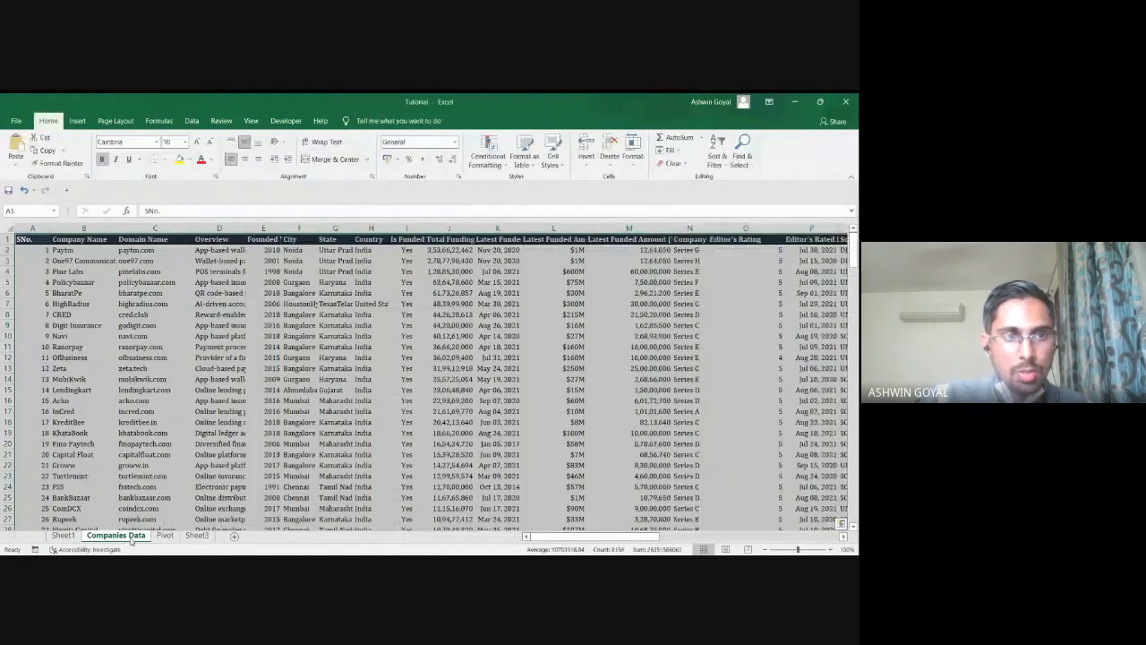
{"action": "left_click", "coordinate": [85, 250]}
{"action": "key", "text": "ctrl+a"}
{"action": "left_click", "coordinate": [95, 249]}
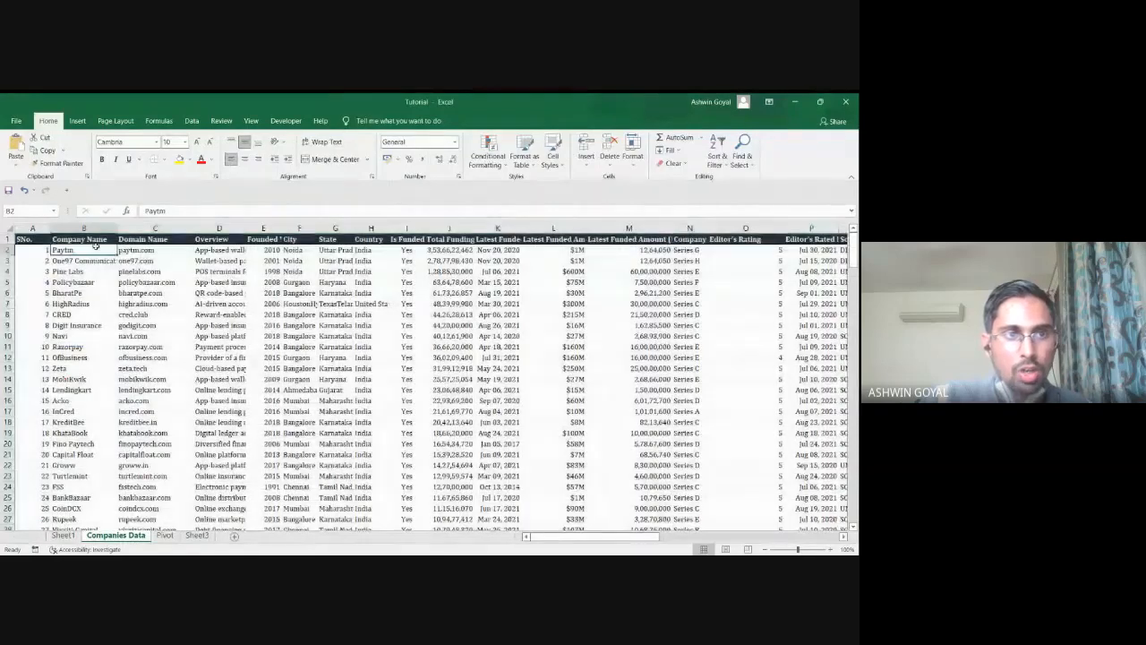
{"action": "left_click", "coordinate": [83, 228]}
{"action": "left_click", "coordinate": [155, 228], "text": "ctrl"}
{"action": "left_click", "coordinate": [220, 228], "text": "ctrl"}
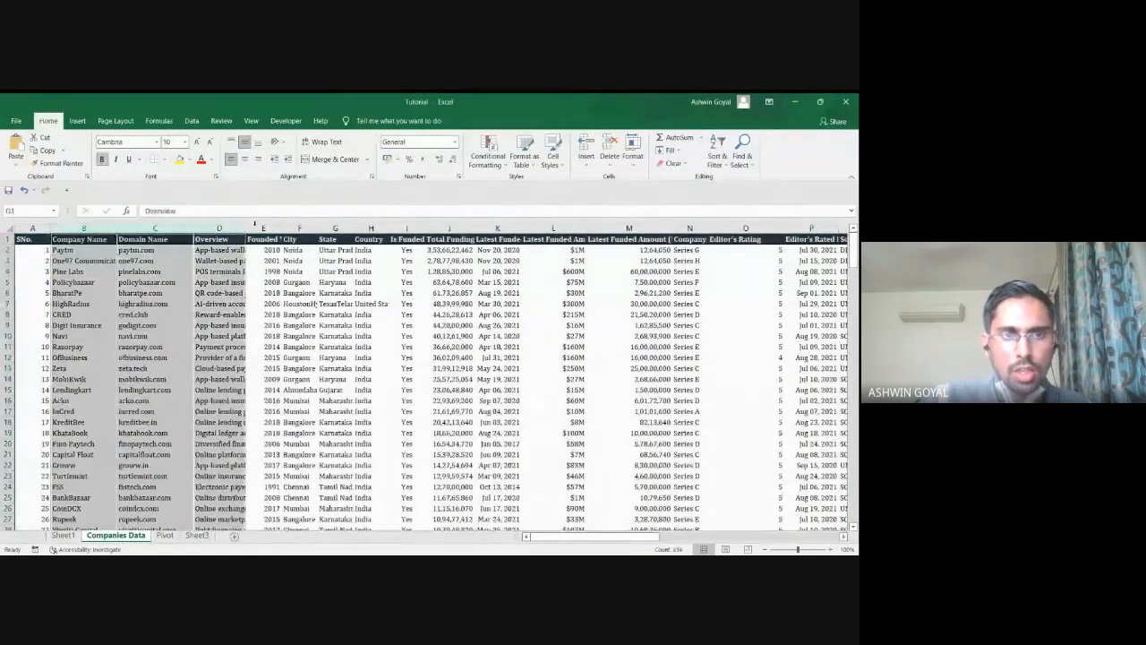
{"action": "left_click", "coordinate": [263, 228], "text": "ctrl"}
{"action": "left_click", "coordinate": [299, 228], "text": "ctrl"}
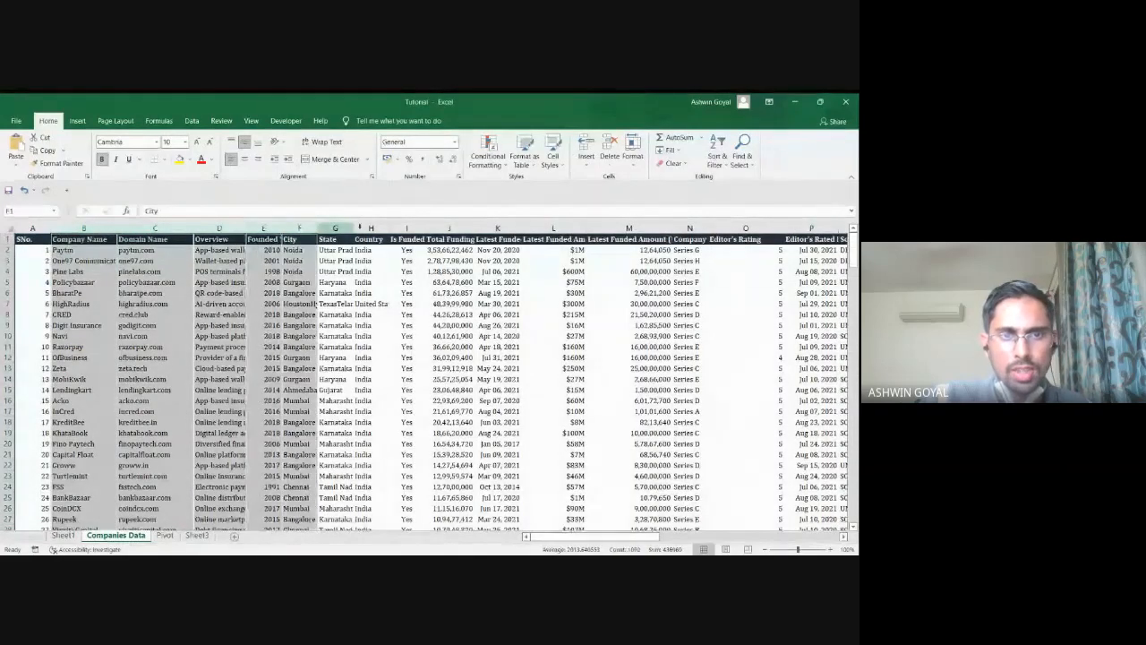
{"action": "left_click", "coordinate": [78, 121]}
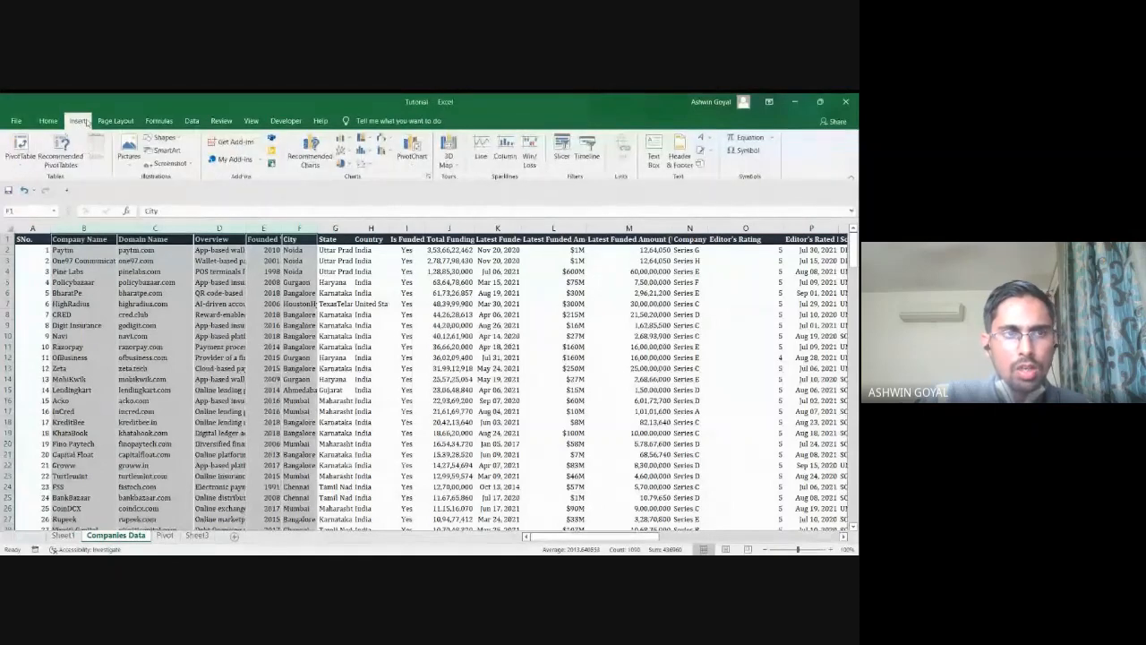
{"action": "left_click", "coordinate": [20, 147]}
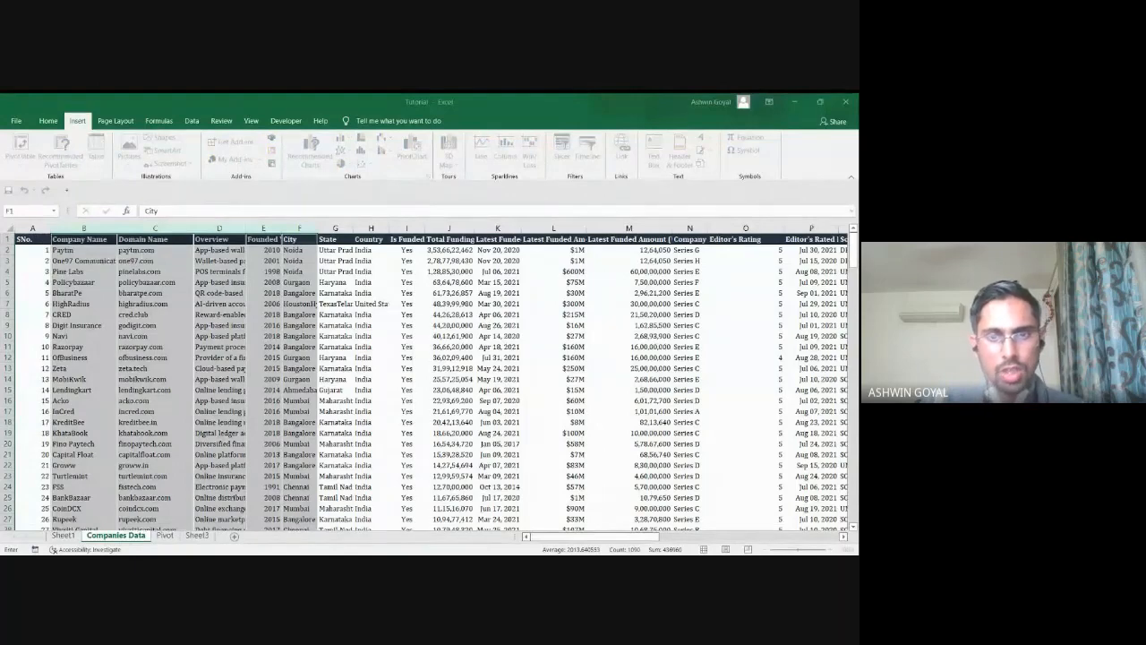
{"action": "scroll", "coordinate": [160, 421], "scroll_direction": "down", "scroll_amount": 20}
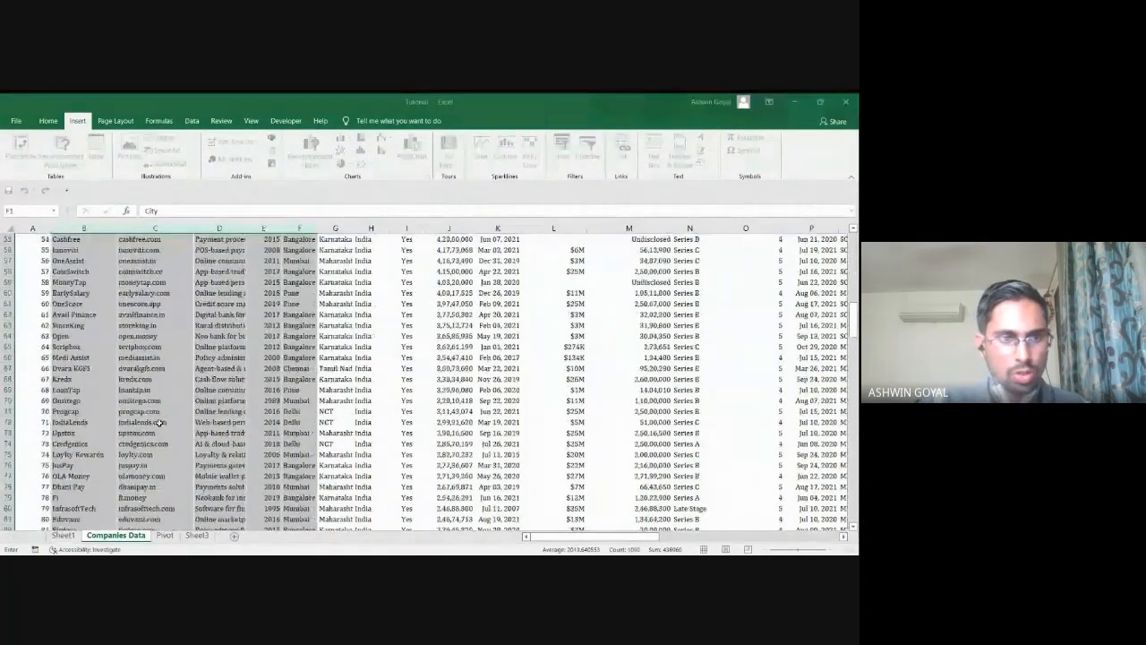
{"action": "scroll", "coordinate": [159, 422], "scroll_direction": "down", "scroll_amount": 20}
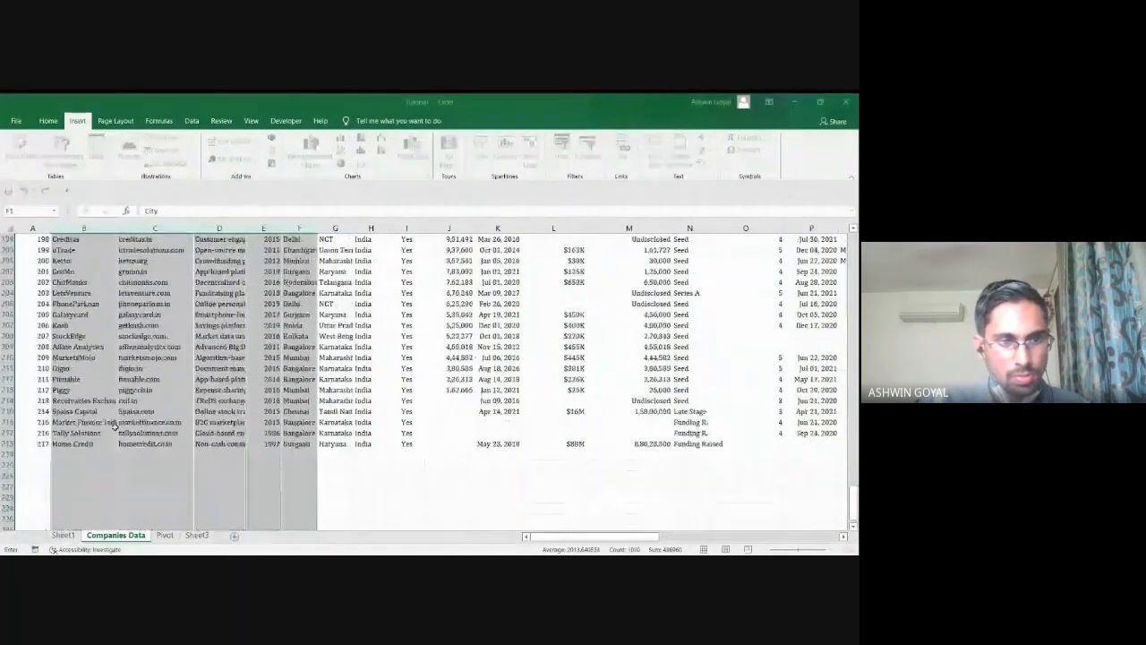
{"action": "left_click", "coordinate": [370, 313]}
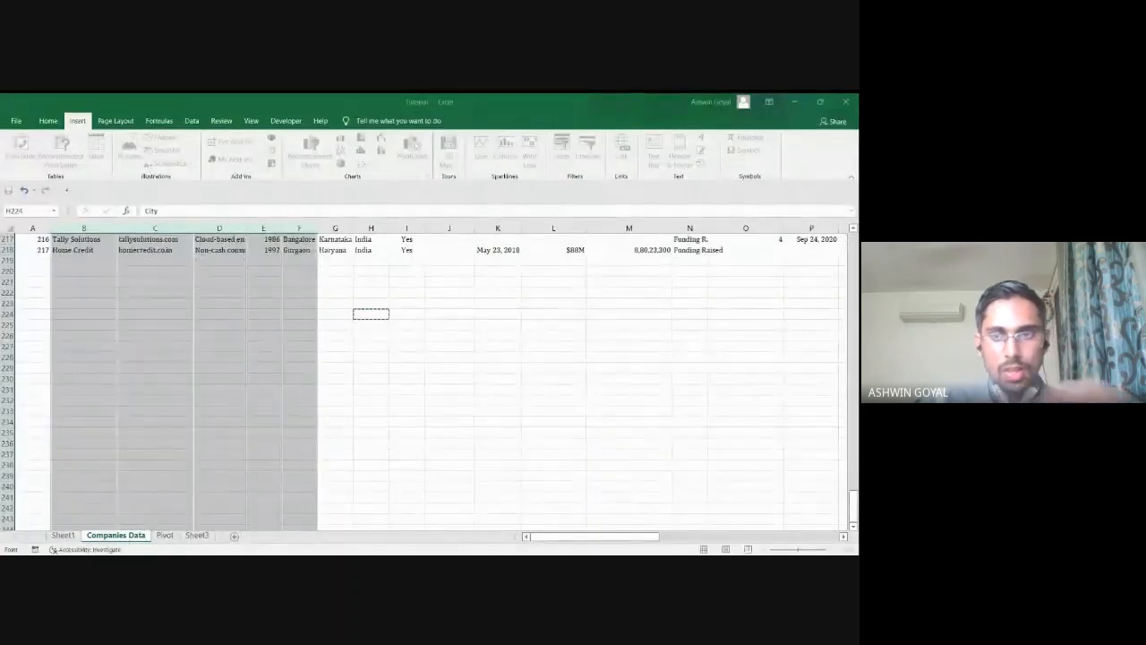
{"action": "left_click", "coordinate": [706, 412]}
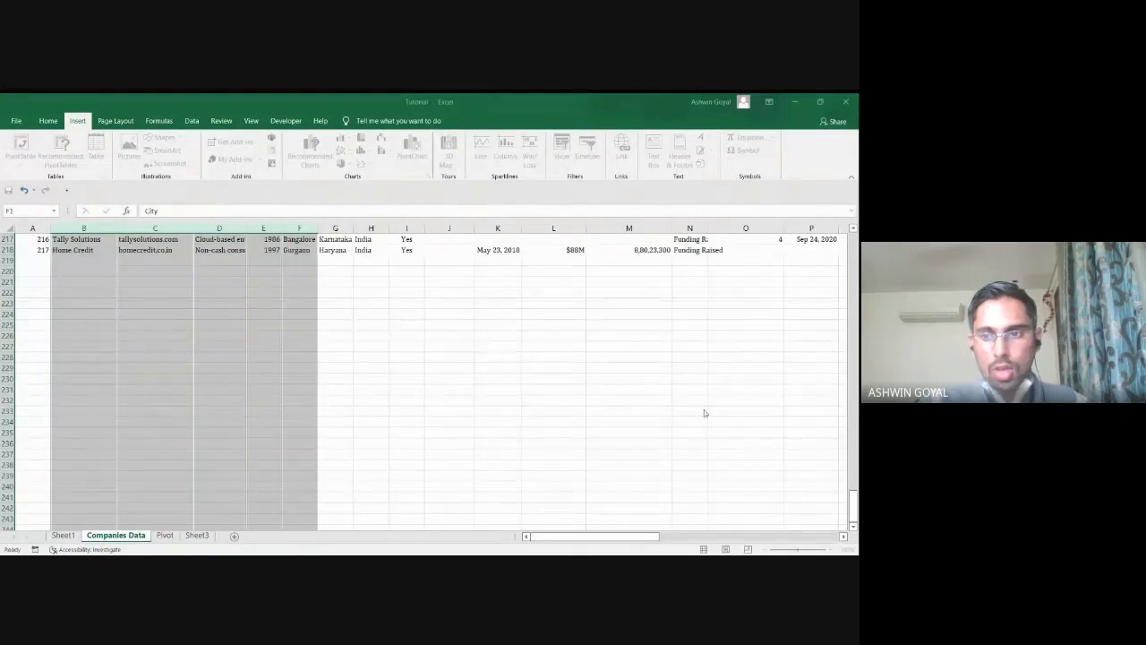
{"action": "left_click", "coordinate": [451, 376]}
{"action": "scroll", "coordinate": [135, 370], "scroll_direction": "up", "scroll_amount": 20}
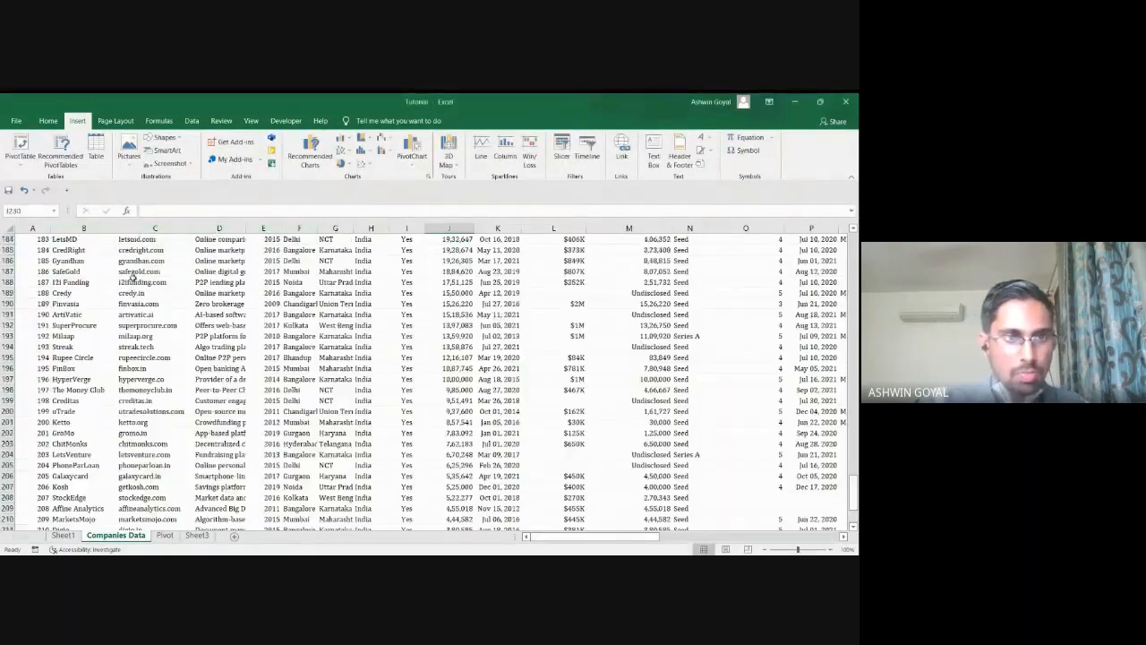
{"action": "scroll", "coordinate": [134, 278], "scroll_direction": "up", "scroll_amount": 20}
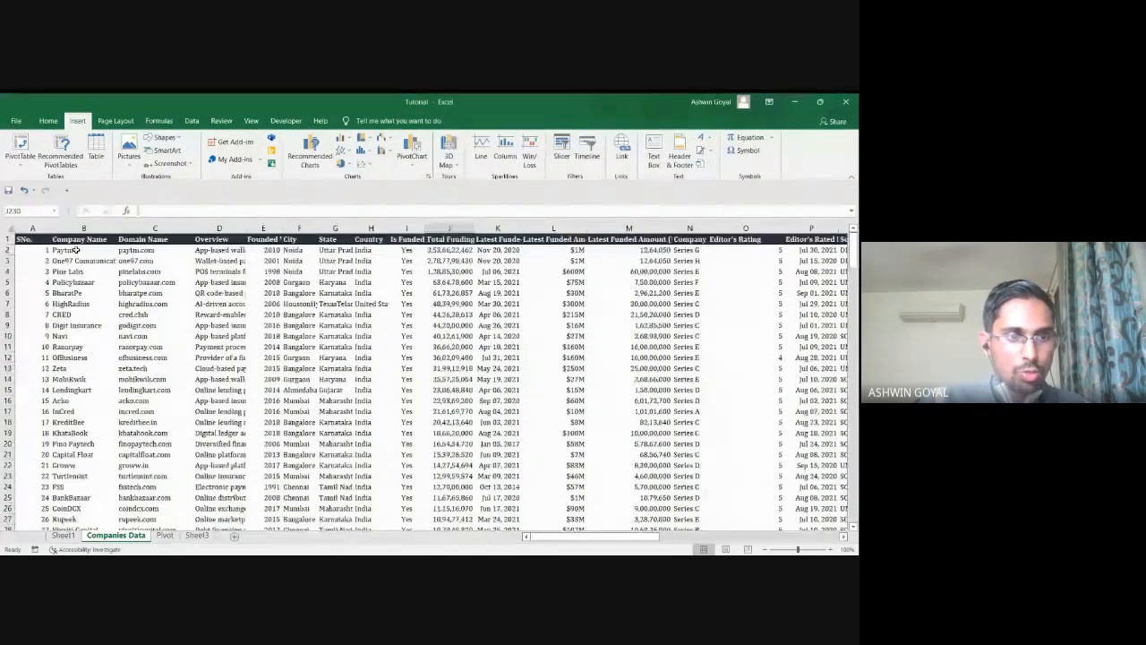
{"action": "left_click", "coordinate": [86, 240]}
Enter the label "Total Funded Amt" in cell I2 of Sheet1, beside the empty PivotTable.
{"action": "left_click", "coordinate": [66, 535]}
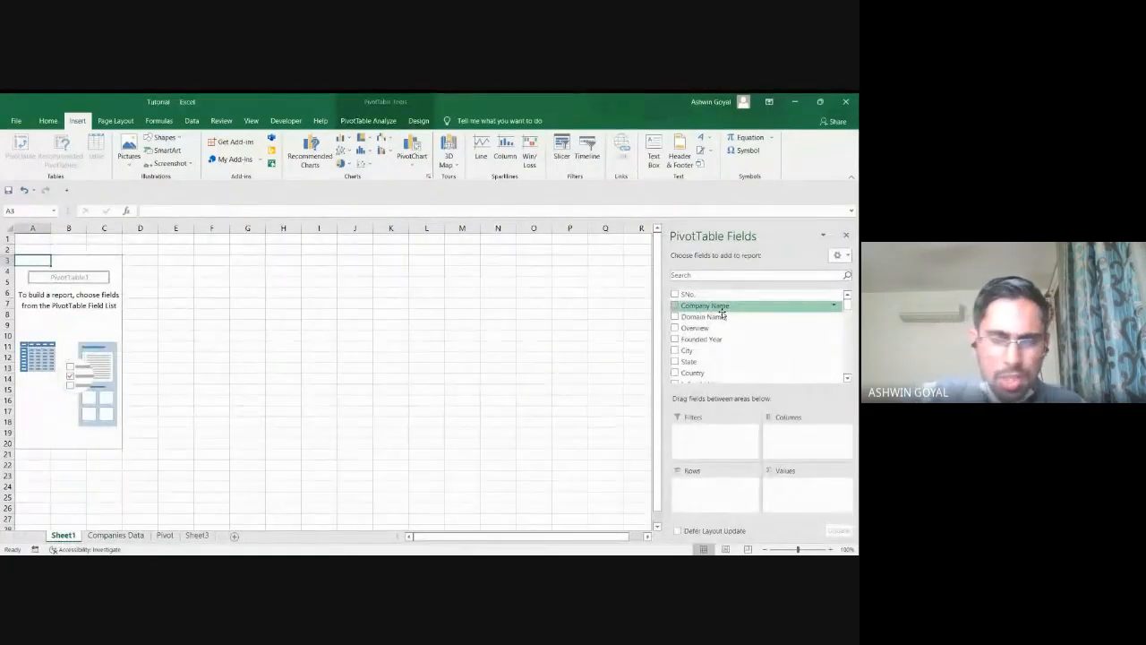
{"action": "left_click", "coordinate": [380, 259]}
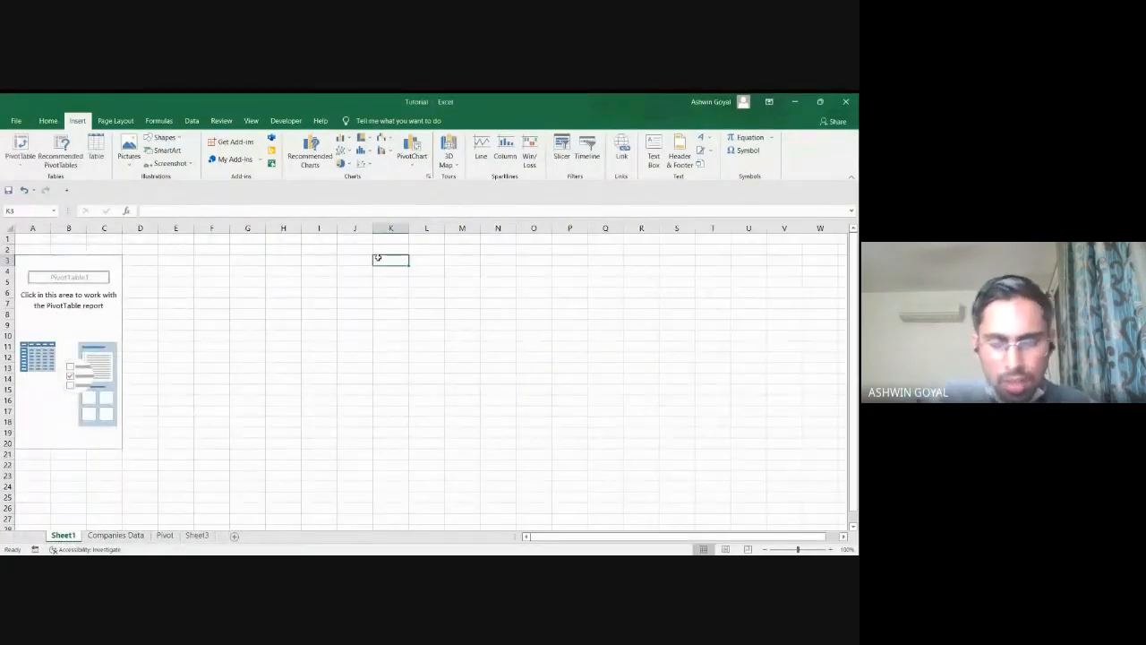
{"action": "key", "text": "Left"}
{"action": "key", "text": "Up"}
{"action": "key", "text": "Left"}
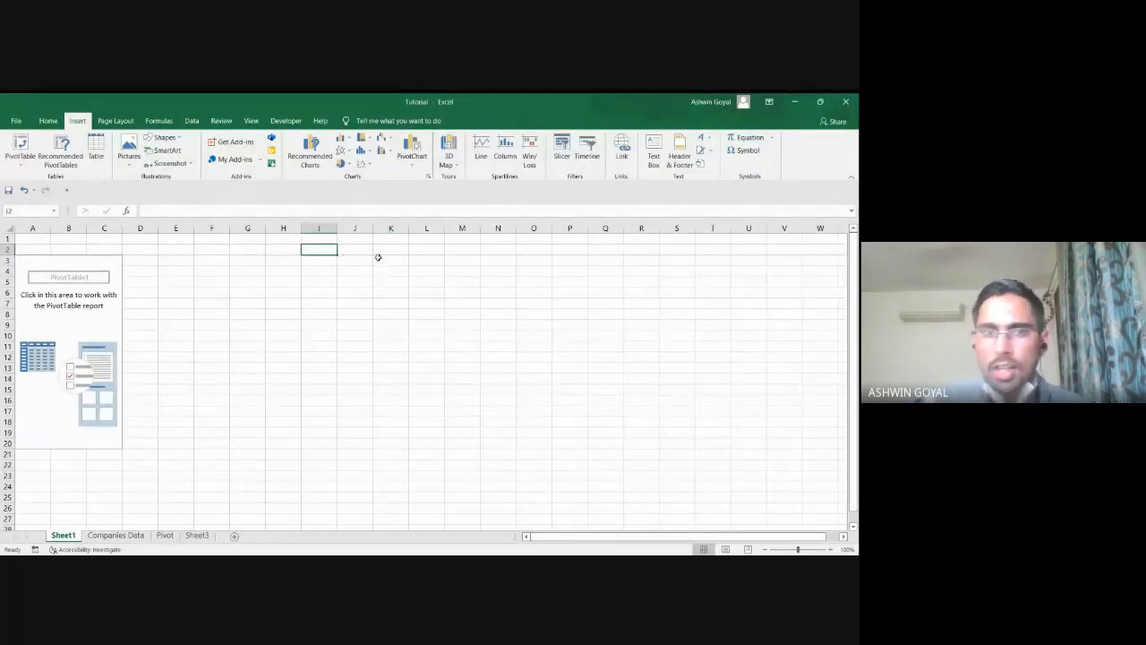
{"action": "key", "text": "Up"}
{"action": "key", "text": "Down"}
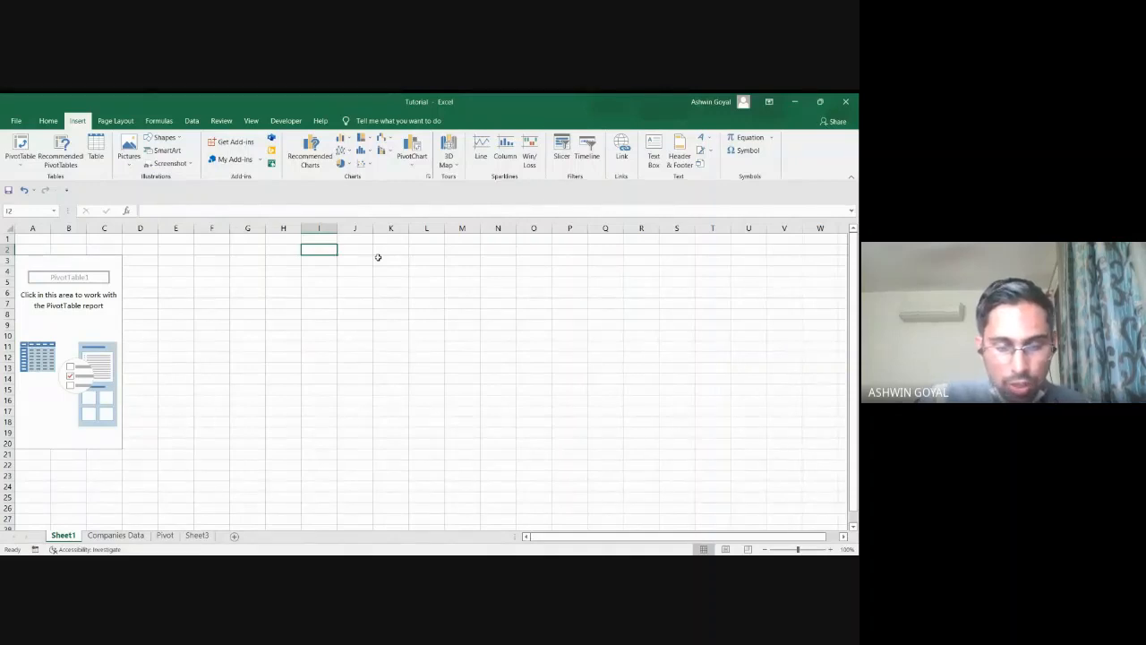
{"action": "type", "text": "Tto"}
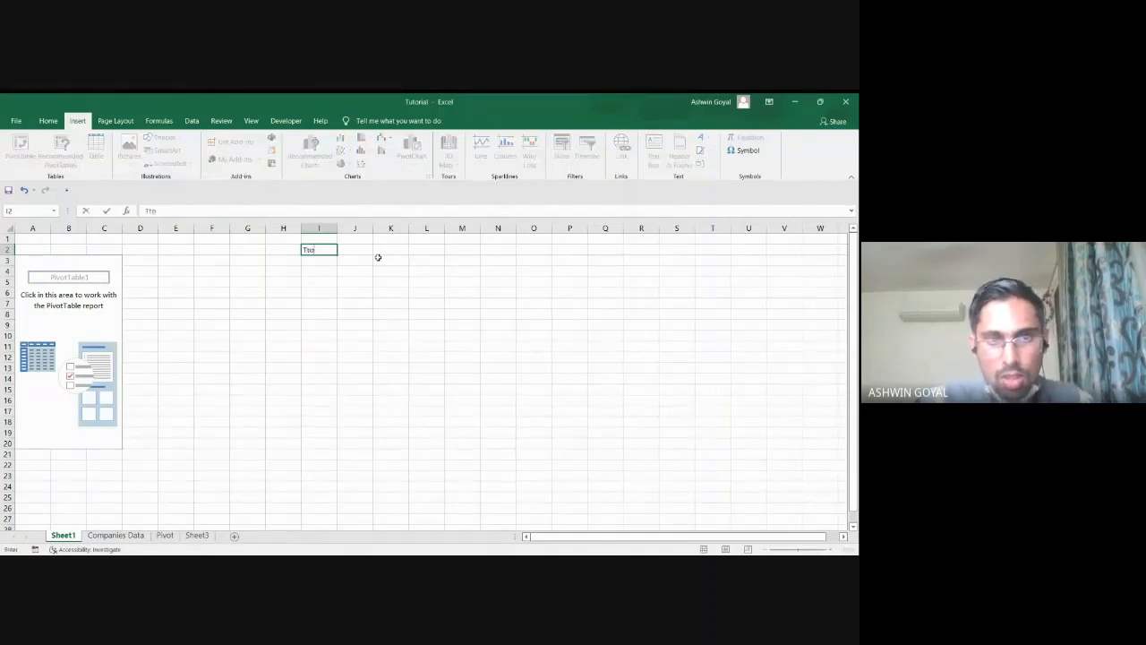
{"action": "type", "text": "a"}
{"action": "key", "text": "BackSpace"}
{"action": "key", "text": "BackSpace"}
{"action": "key", "text": "BackSpace"}
{"action": "key", "text": "BackSpace"}
{"action": "type", "text": "Total Funded Amt"}
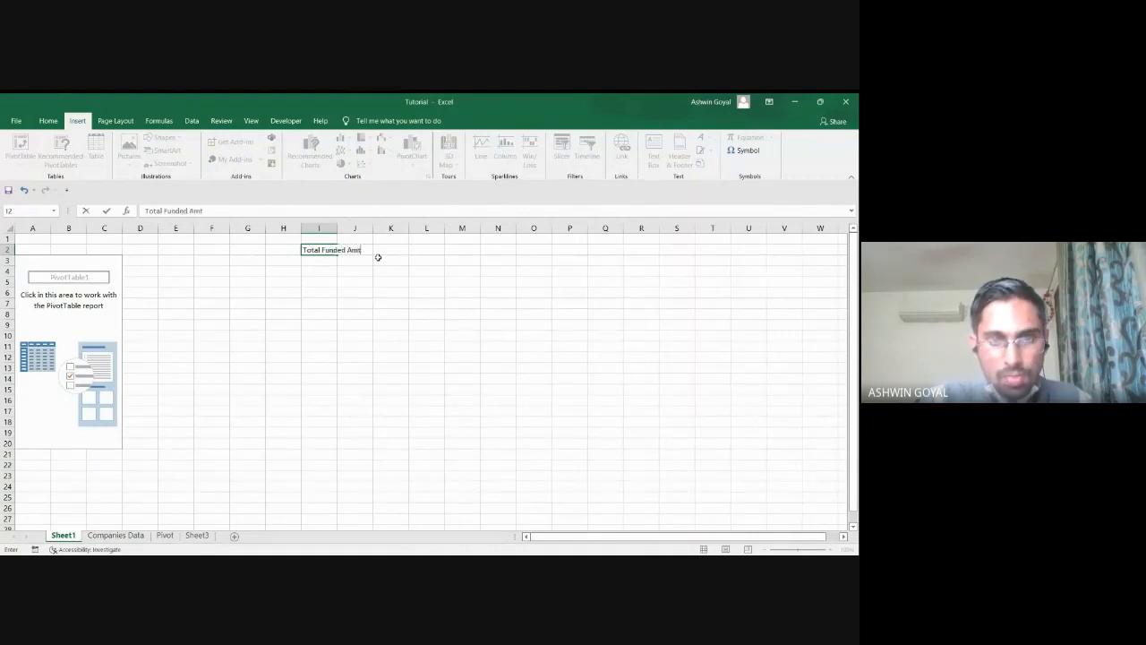
{"action": "key", "text": "Return"}
Enter the label "Avg Editor's Rating" in cell I3, below the total funded amount label.
{"action": "type", "text": "Av"}
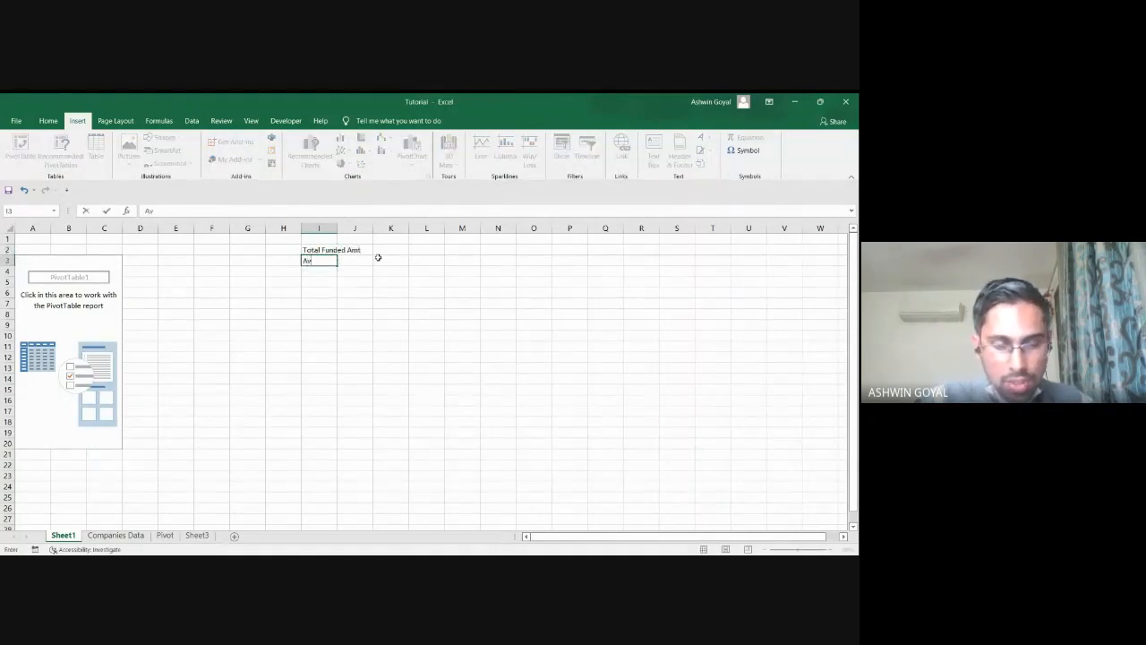
{"action": "type", "text": "g Editor's"}
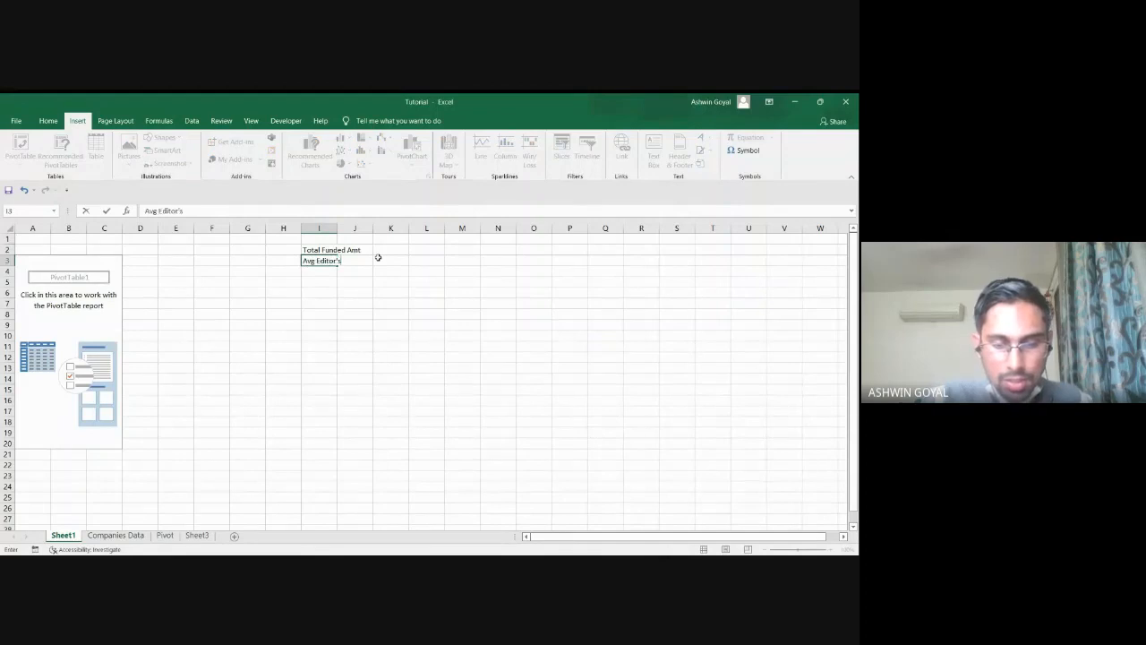
{"action": "type", "text": " Rating"}
{"action": "key", "text": "Return"}
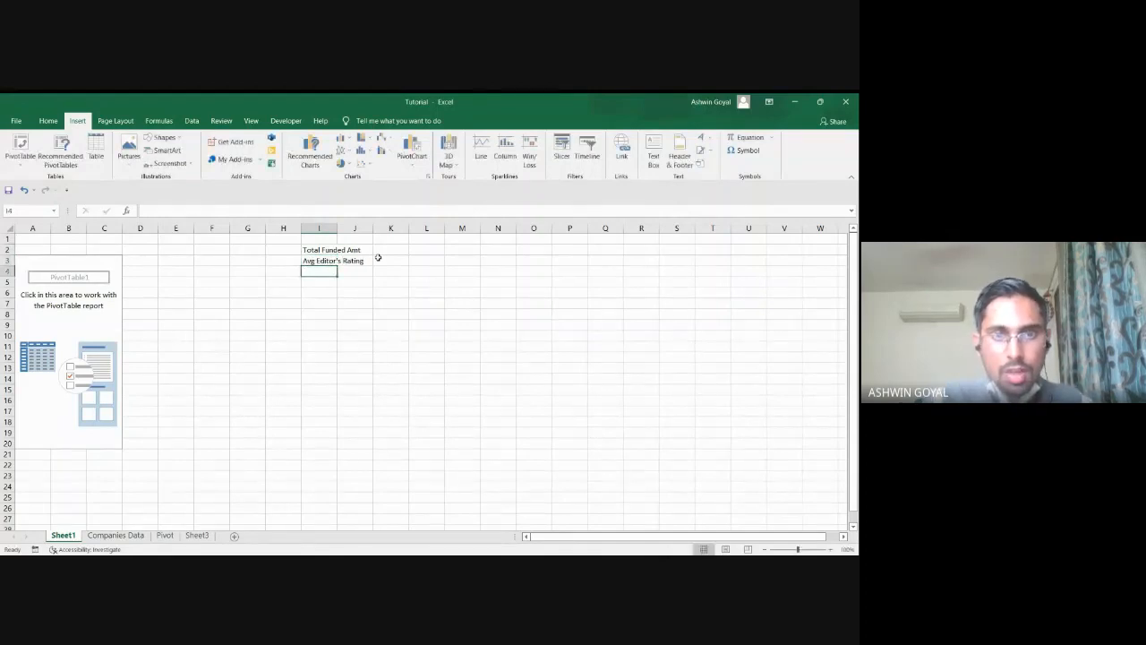
Enter "Bangalore" in cell I1 as a bold heading above the list of required figures.
{"action": "key", "text": "Up"}
{"action": "key", "text": "Up"}
{"action": "key", "text": "Up"}
{"action": "type", "text": "Bangalore"}
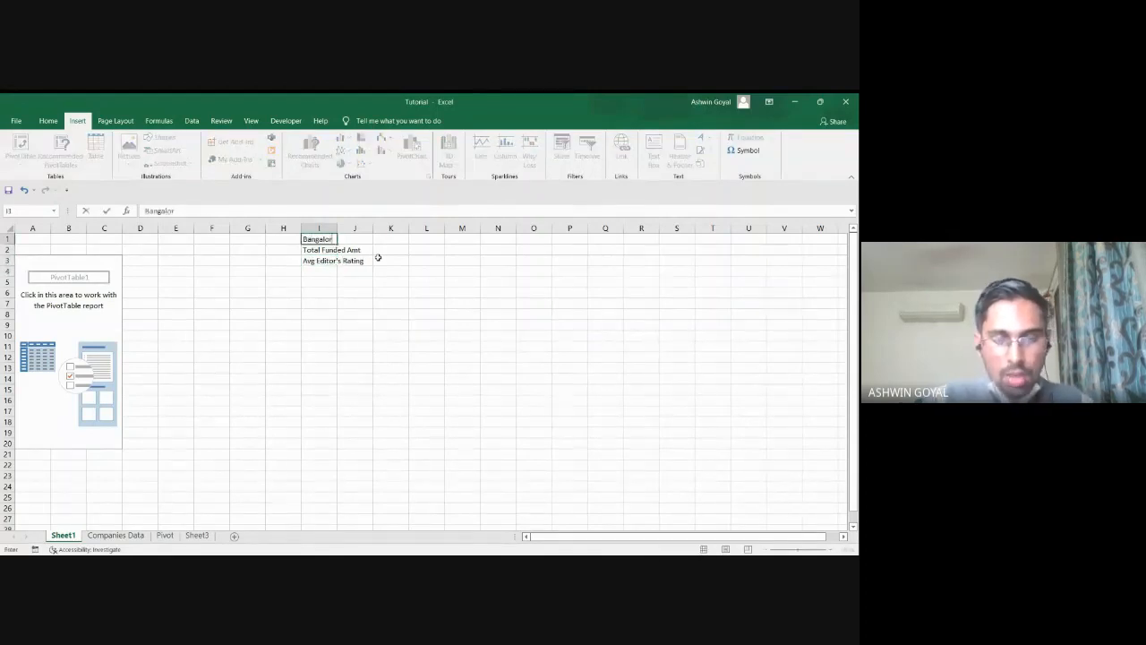
{"action": "key", "text": "Return"}
{"action": "key", "text": "Up"}
{"action": "key", "text": "ctrl+b"}
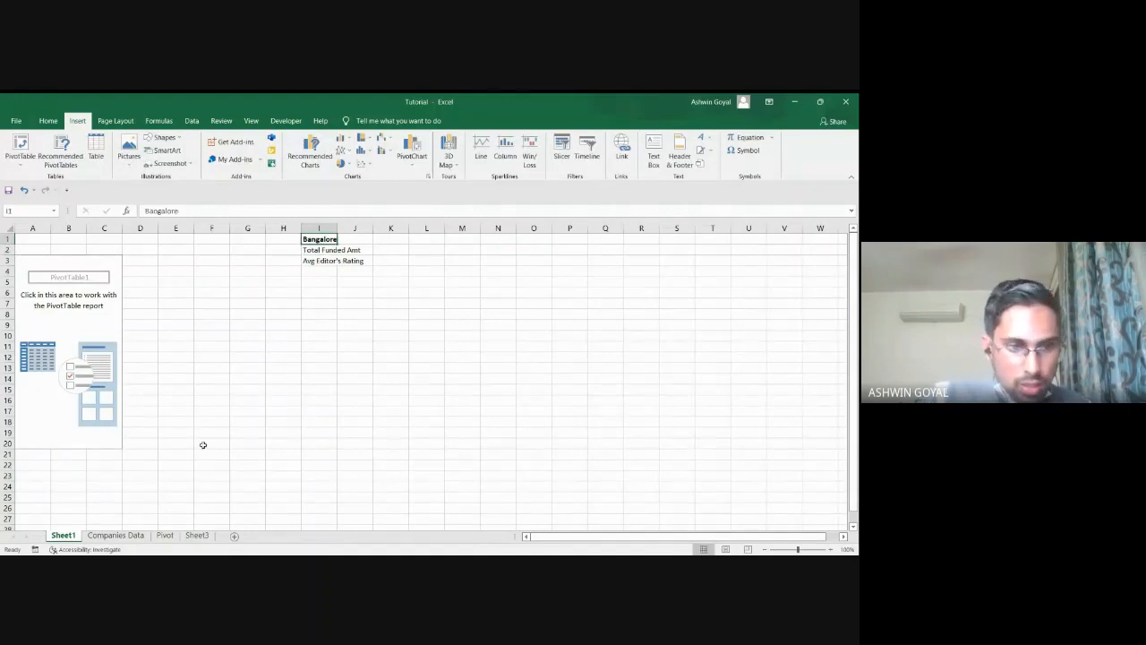
Widen the Is Incorporated and Incorporation Date columns on the Companies Data sheet so their contents can be read.
{"action": "left_click", "coordinate": [133, 534]}
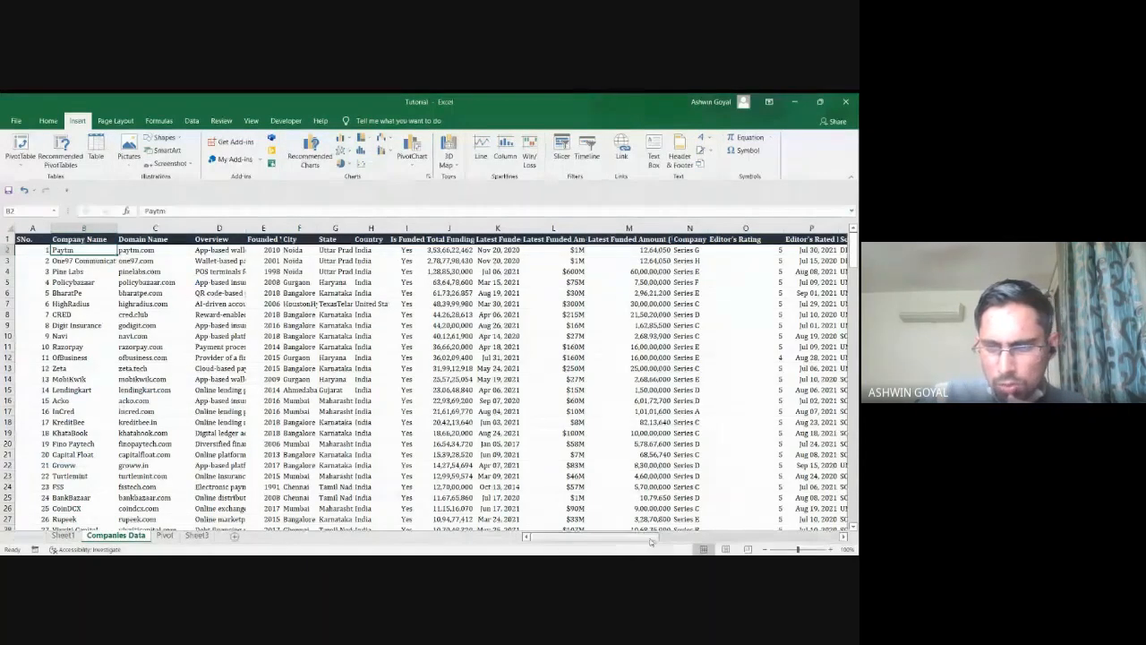
{"action": "left_click_drag", "start_coordinate": [651, 541], "coordinate": [813, 542]}
{"action": "left_click_drag", "start_coordinate": [588, 231], "coordinate": [599, 231]}
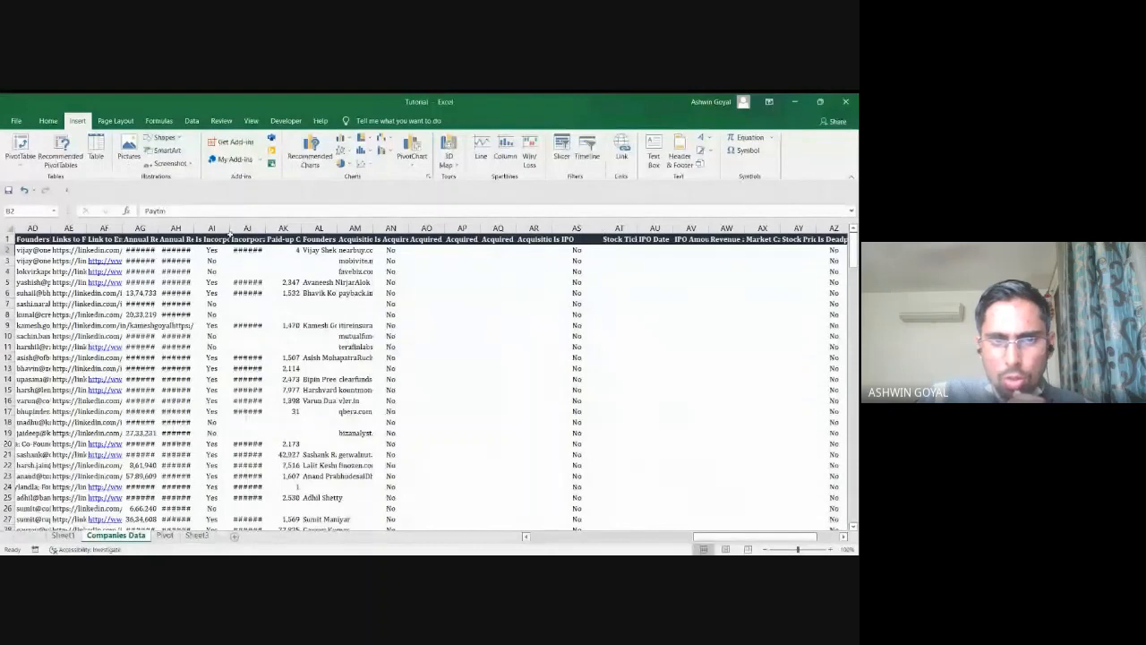
{"action": "left_click_drag", "start_coordinate": [266, 229], "coordinate": [308, 230]}
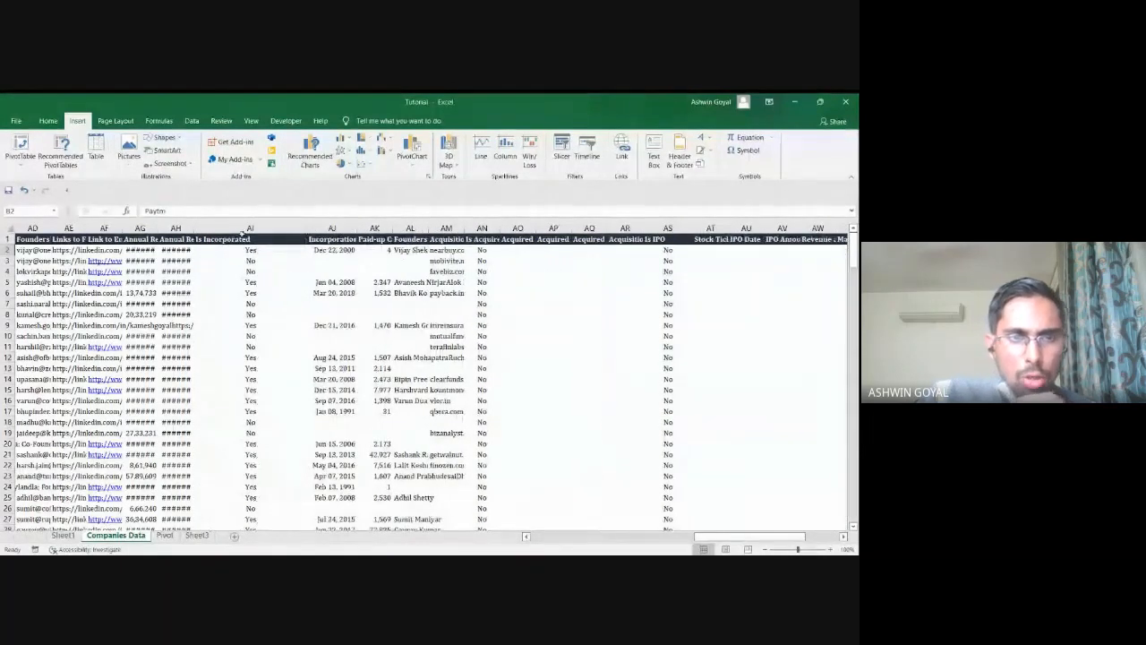
{"action": "left_click", "coordinate": [222, 239]}
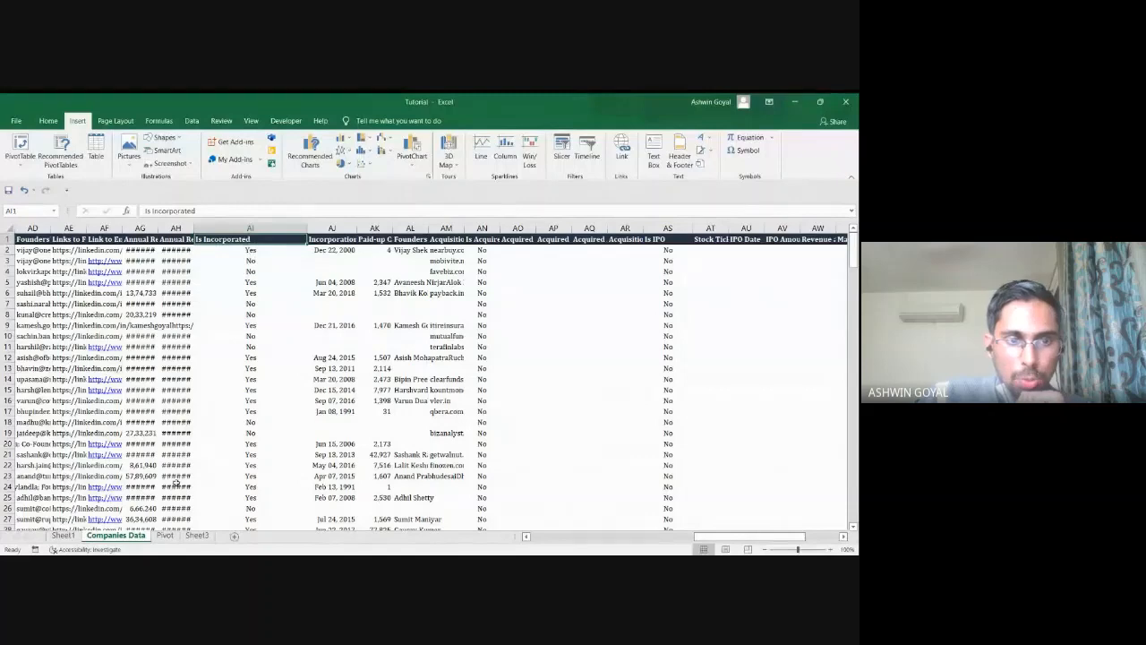
Enter the condition "Is Incorporated = YES" in cell I4 of Sheet1.
{"action": "left_click", "coordinate": [166, 536]}
{"action": "left_click", "coordinate": [116, 535]}
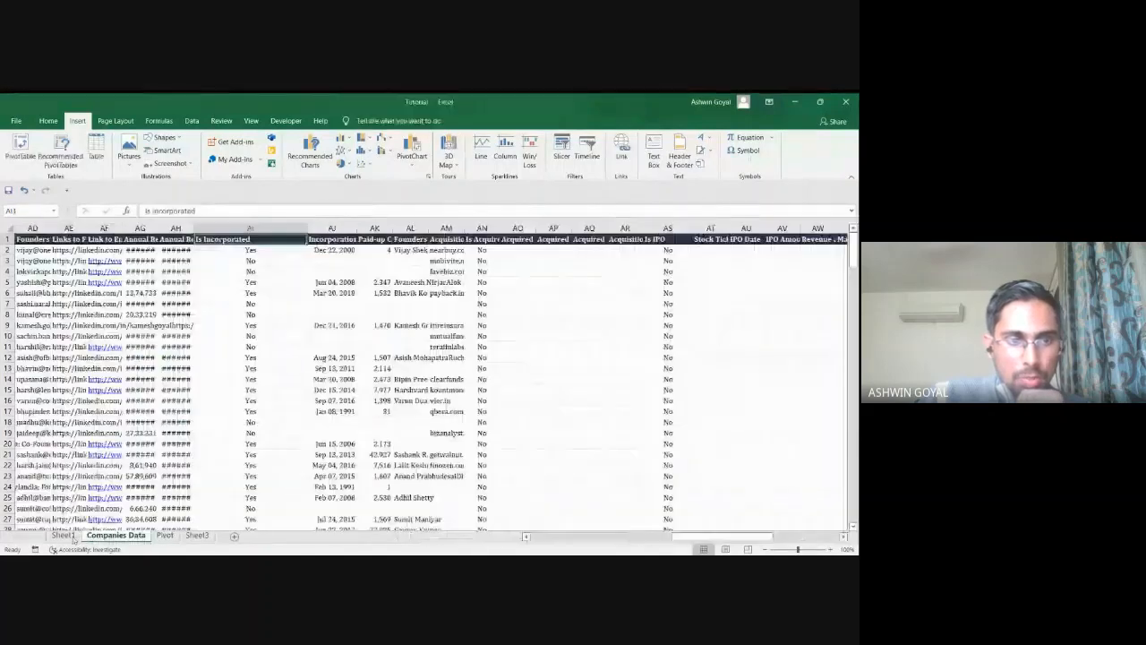
{"action": "left_click", "coordinate": [70, 535]}
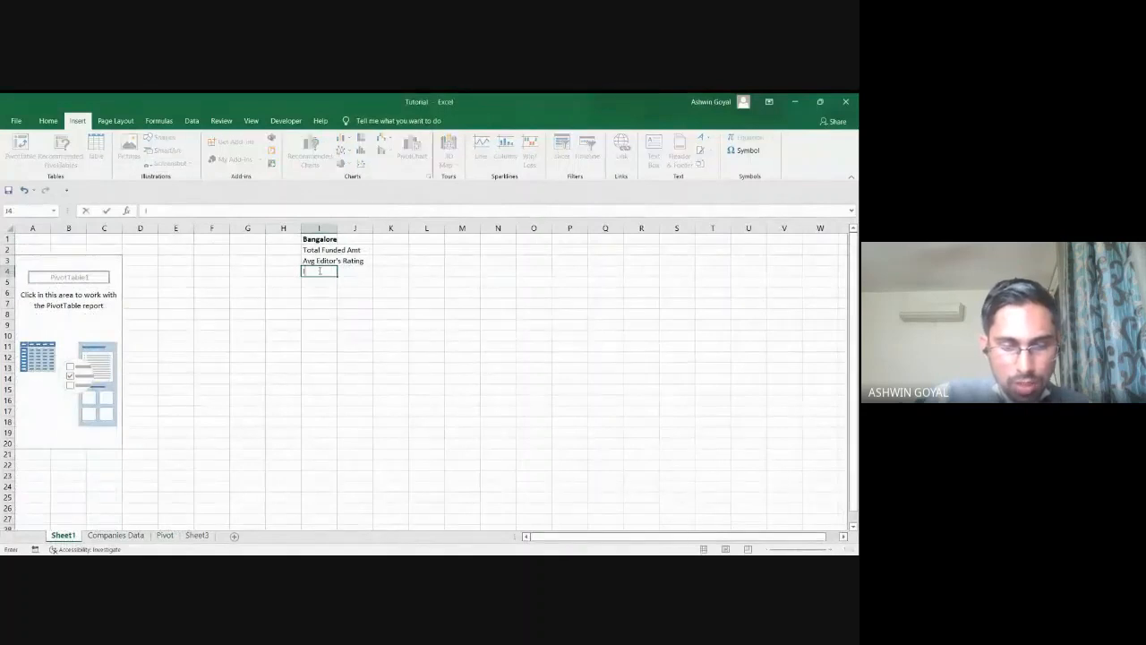
{"action": "type", "text": "Is Incorpora"}
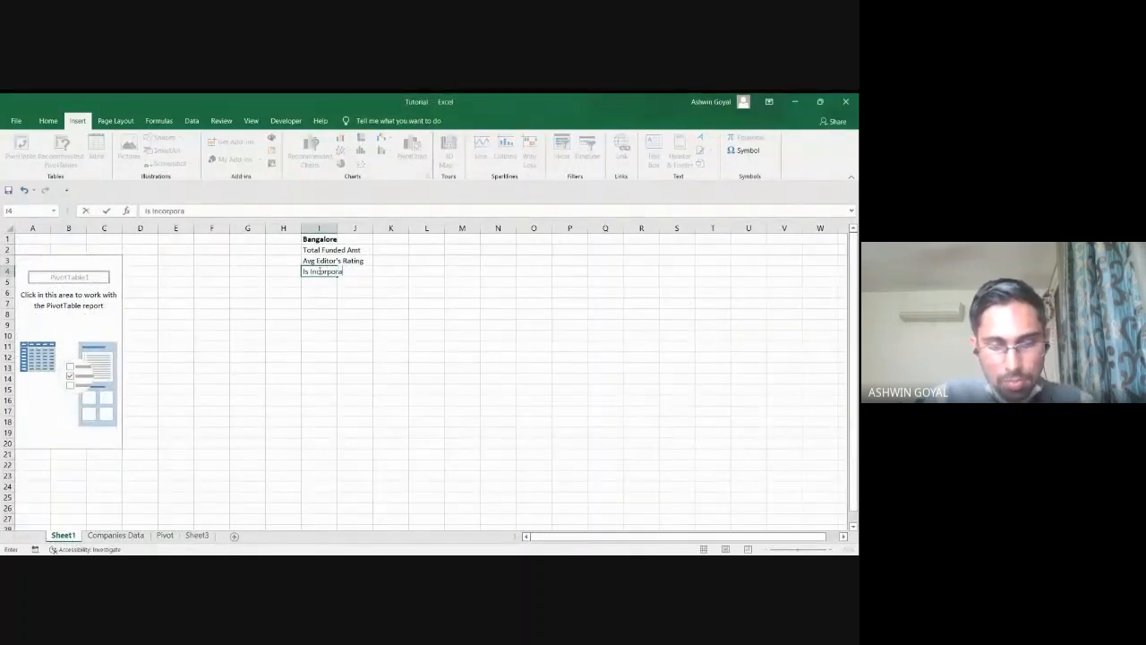
{"action": "type", "text": "ted"}
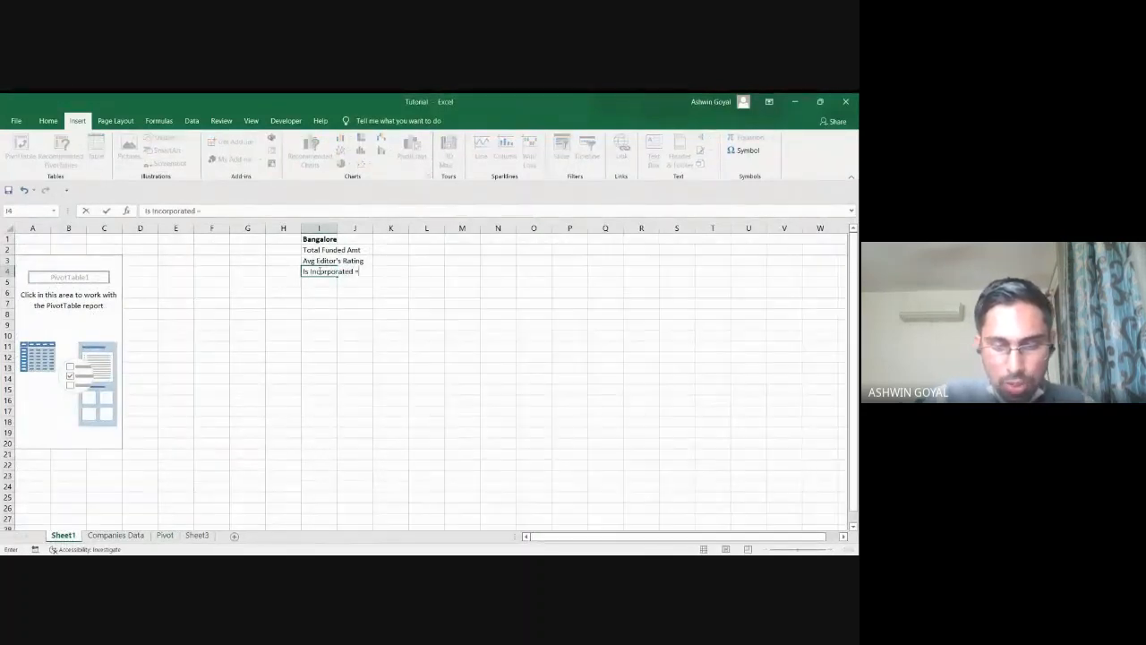
{"action": "type", "text": " = YES"}
{"action": "key", "text": "Return"}
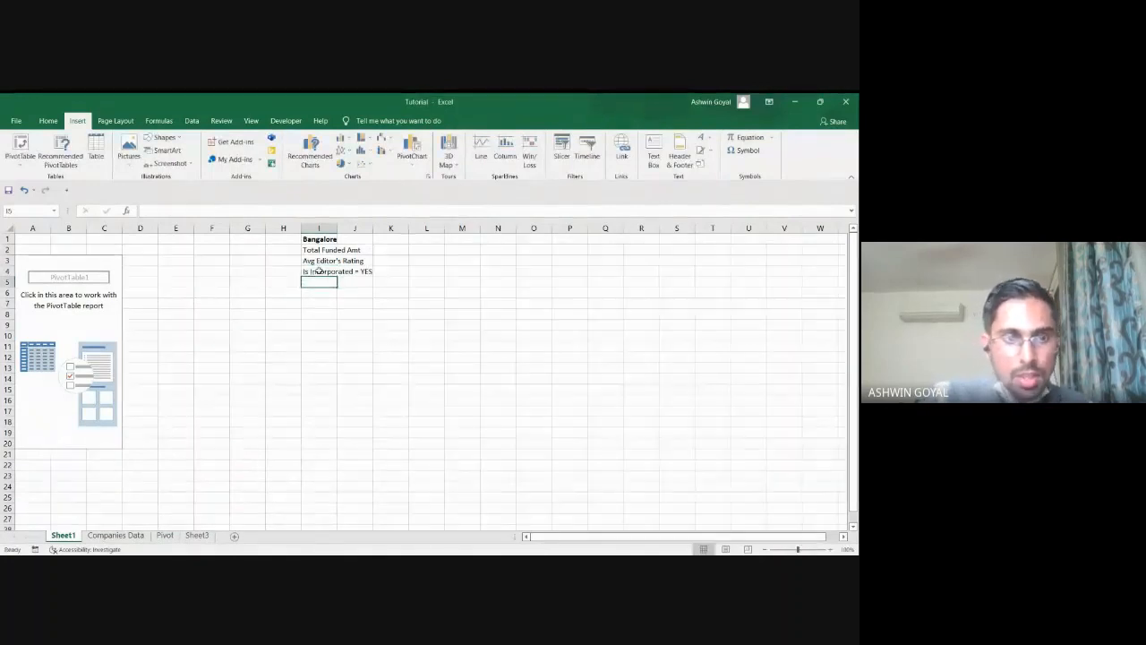
Widen the Incorporation Date column on the Companies Data sheet to show its full header, and check its dates.
{"action": "left_click", "coordinate": [125, 536]}
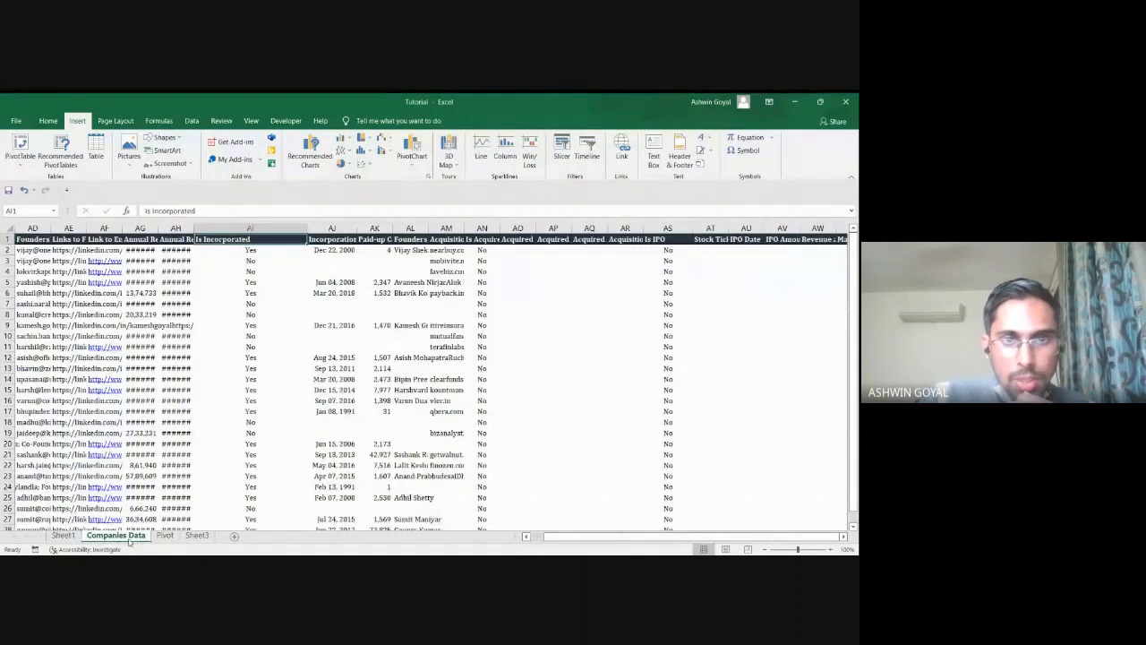
{"action": "left_click_drag", "start_coordinate": [359, 227], "coordinate": [380, 227]}
{"action": "left_click", "coordinate": [360, 239]}
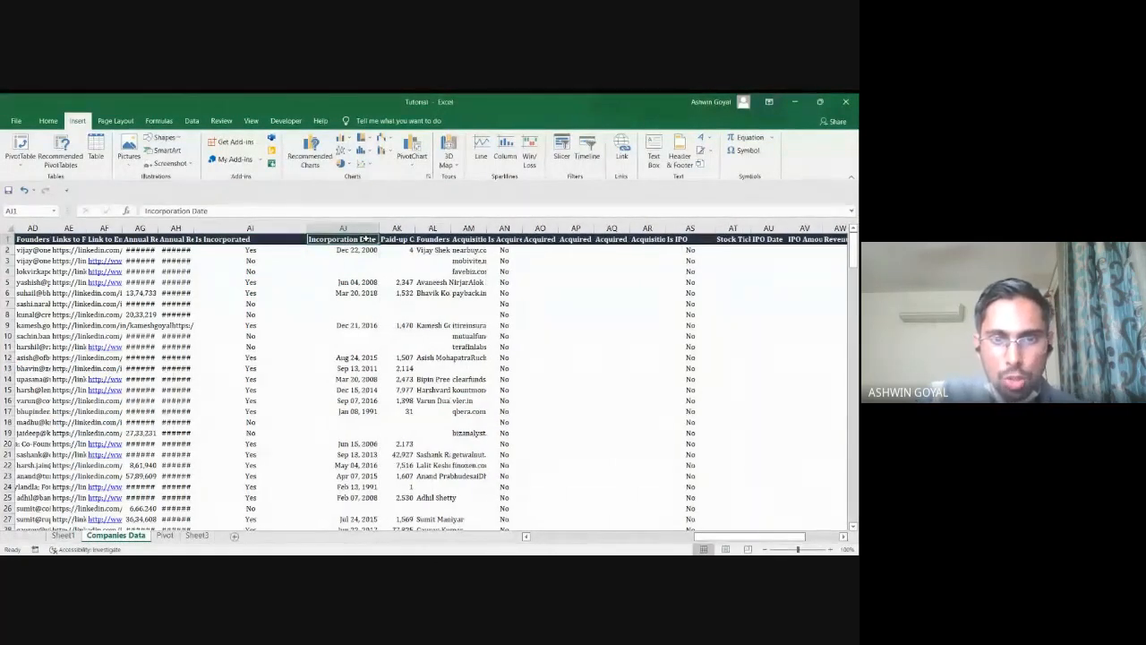
{"action": "left_click", "coordinate": [363, 411]}
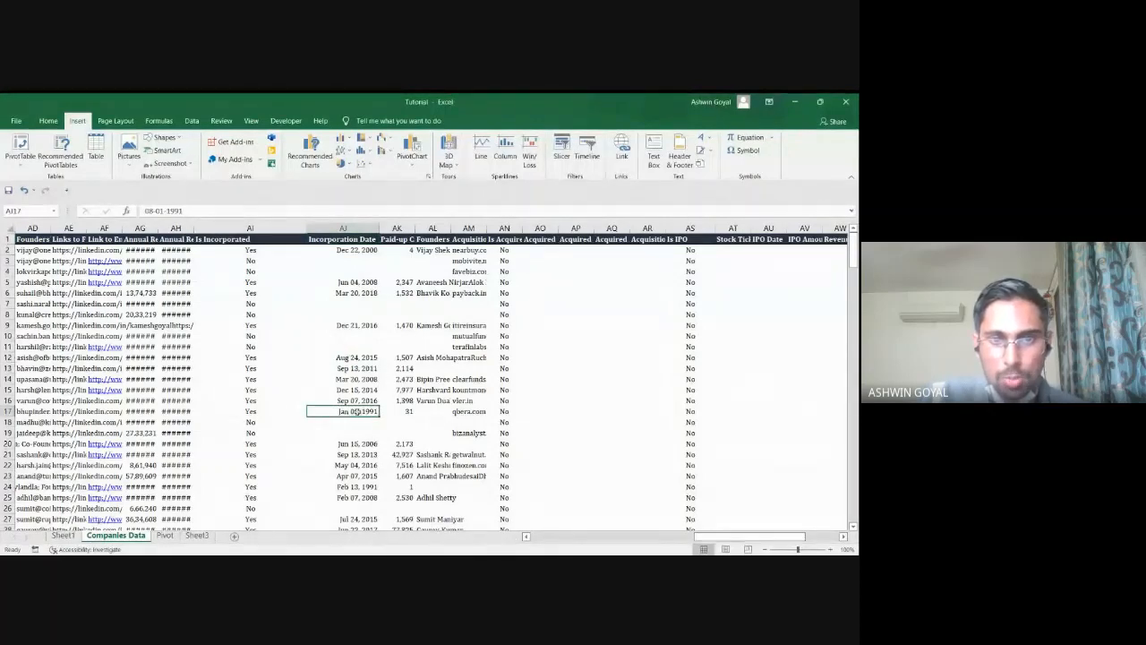
Move Sheet1 between Companies Data and Pivot, and enter the condition "Incorporation Date> 2000" in its cell I5.
{"action": "left_click", "coordinate": [165, 536]}
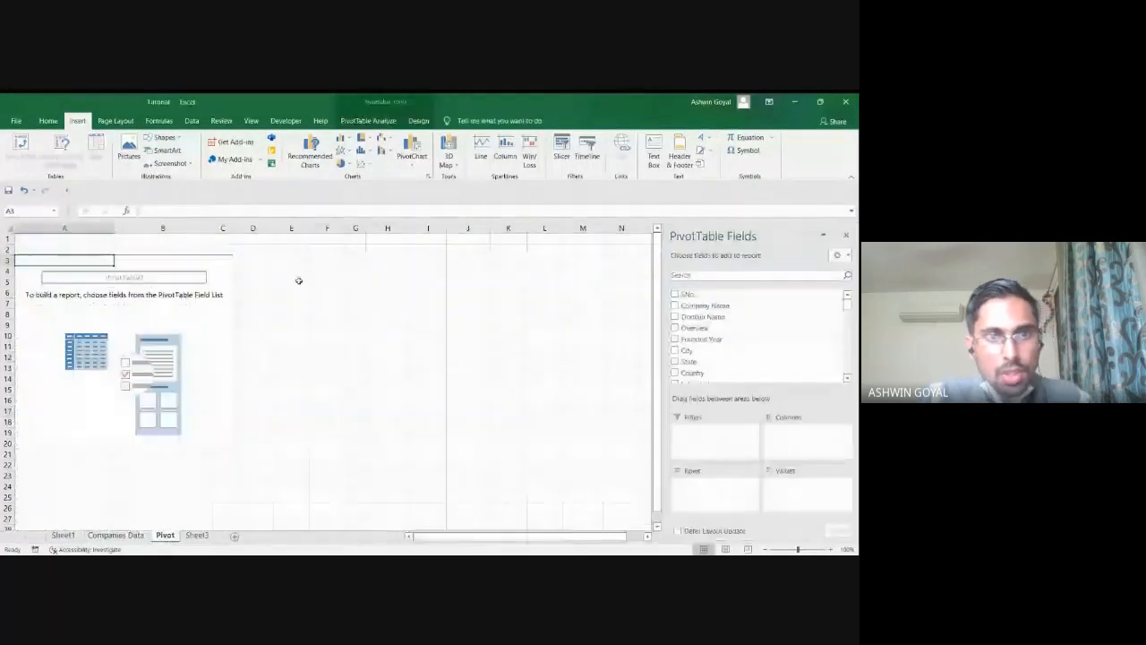
{"action": "left_click_drag", "start_coordinate": [62, 535], "coordinate": [153, 531]}
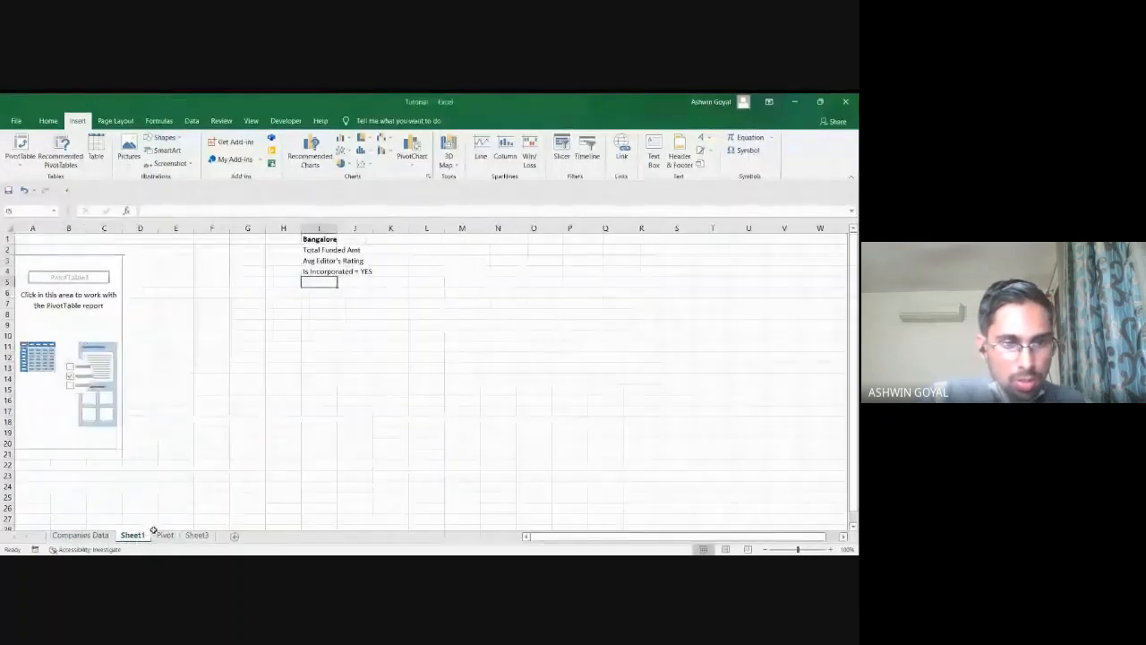
{"action": "type", "text": "Incor"}
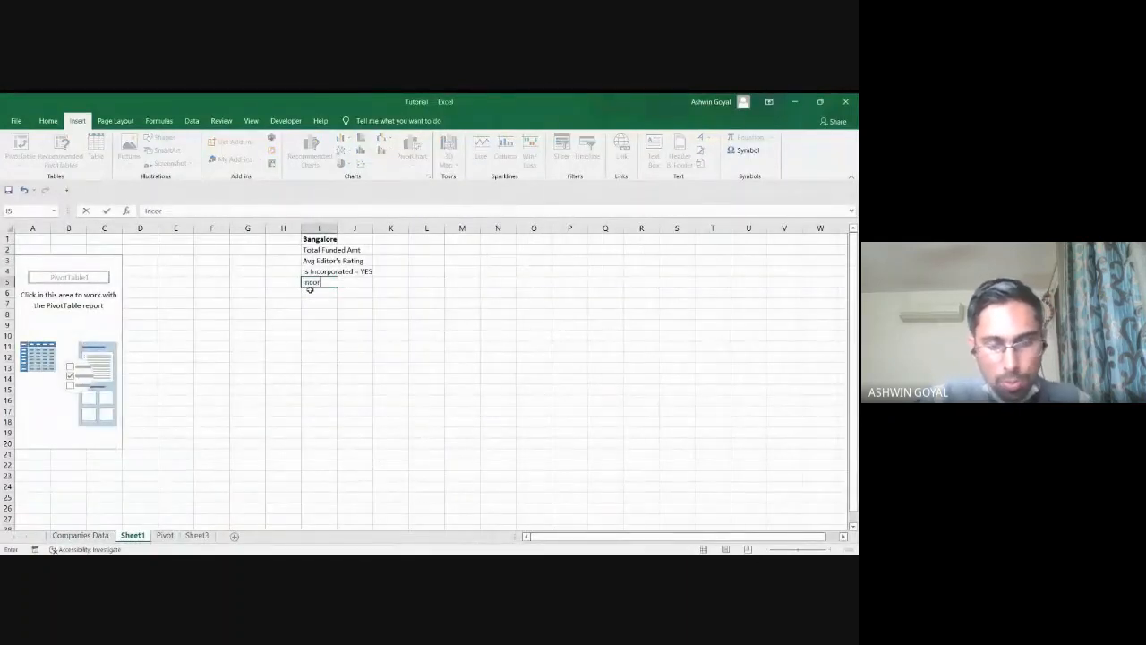
{"action": "type", "text": "poration D"}
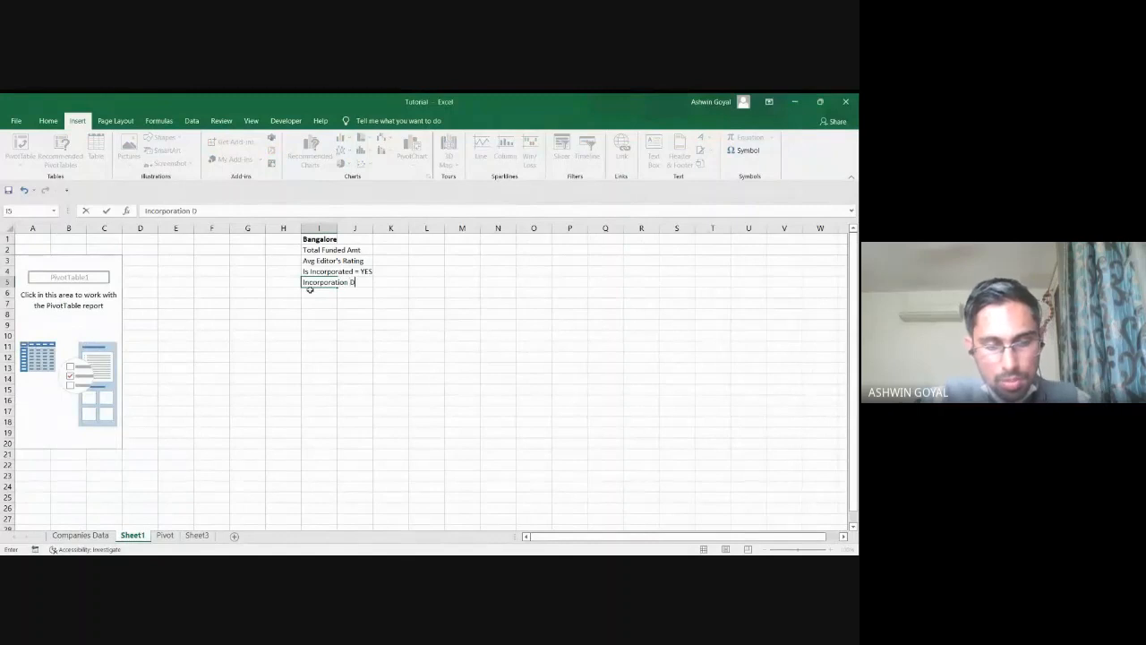
{"action": "type", "text": "ate> 2000"}
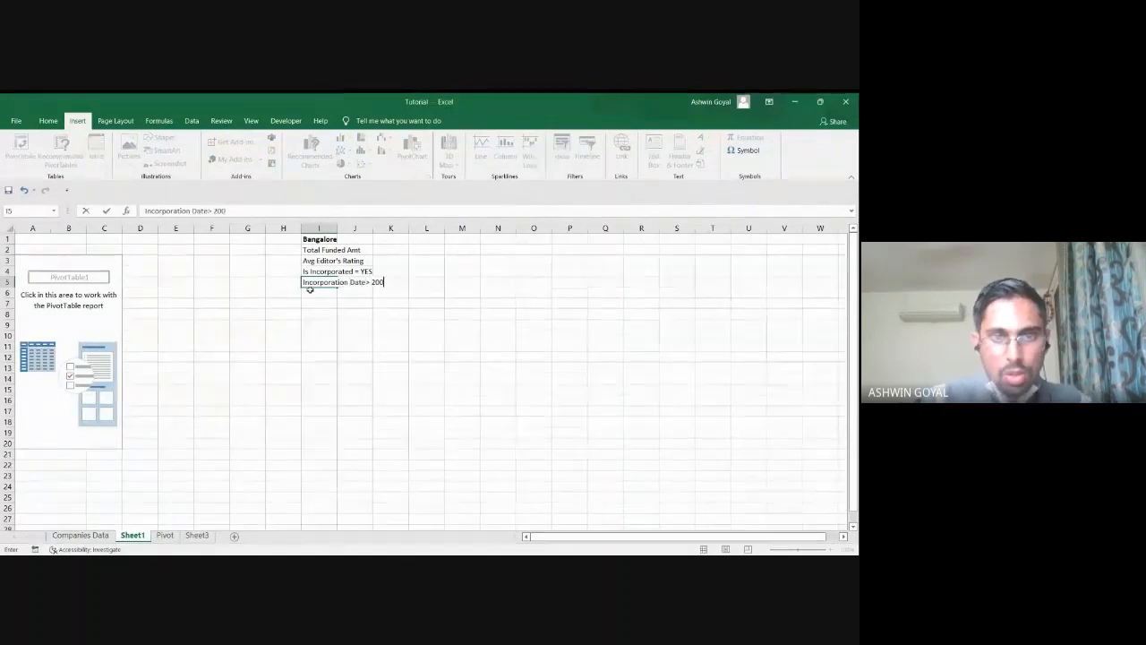
{"action": "key", "text": "Return"}
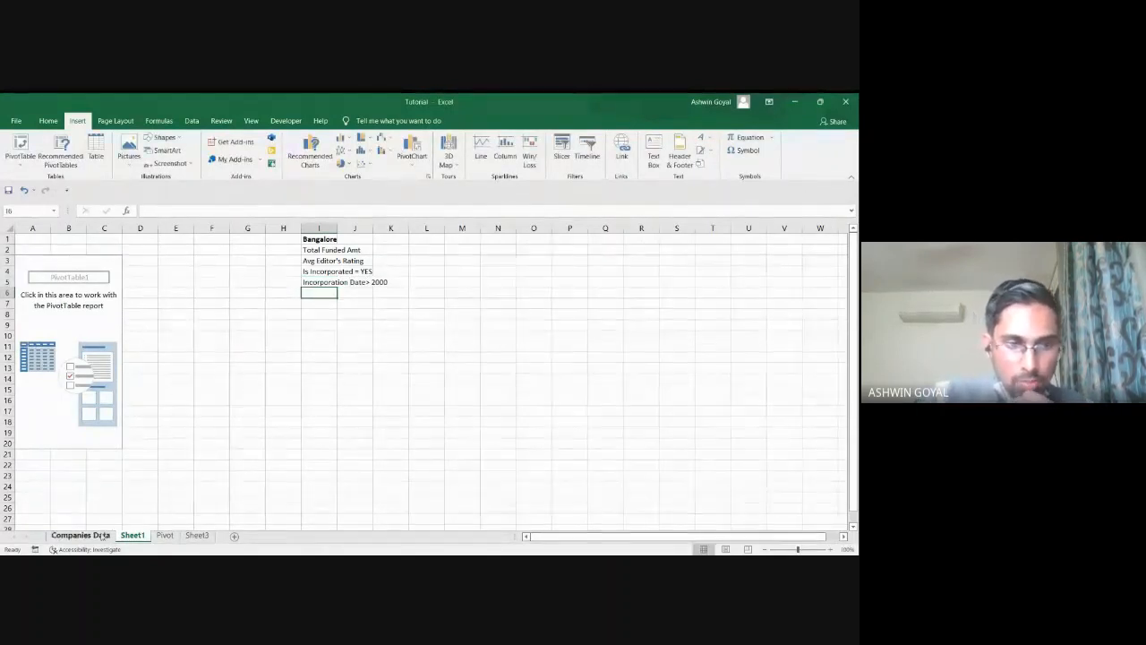
On the Companies Data sheet, widen the Is Deadpooled column and narrow the Is IPO column.
{"action": "left_click", "coordinate": [81, 536]}
{"action": "left_click_drag", "start_coordinate": [705, 543], "coordinate": [759, 542]}
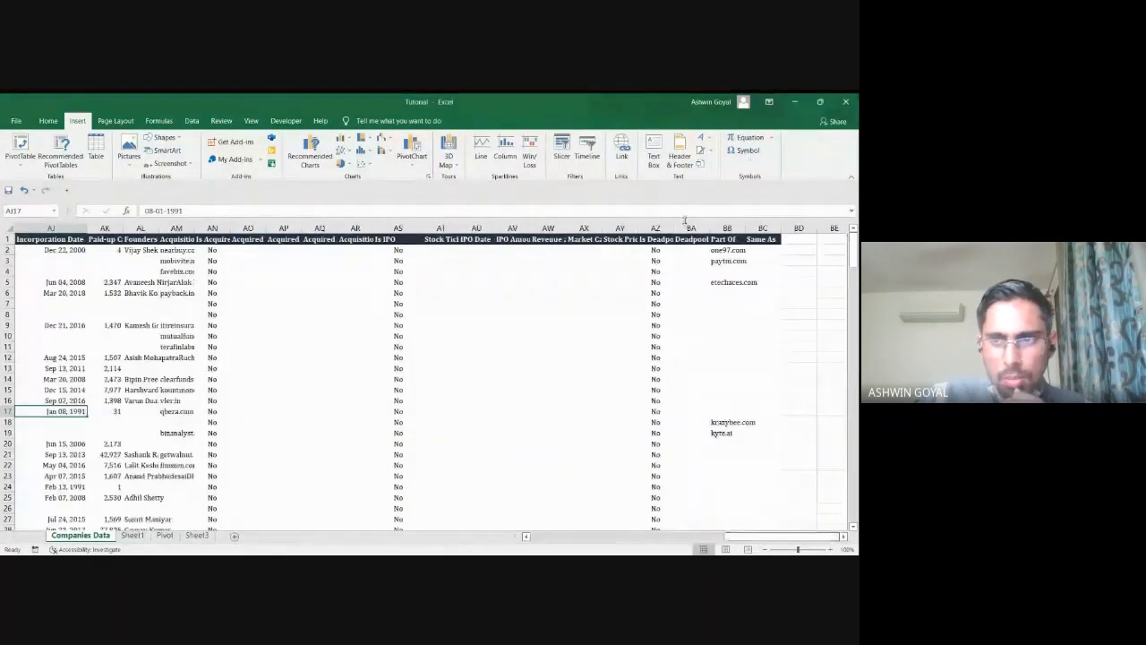
{"action": "left_click_drag", "start_coordinate": [672, 227], "coordinate": [696, 226]}
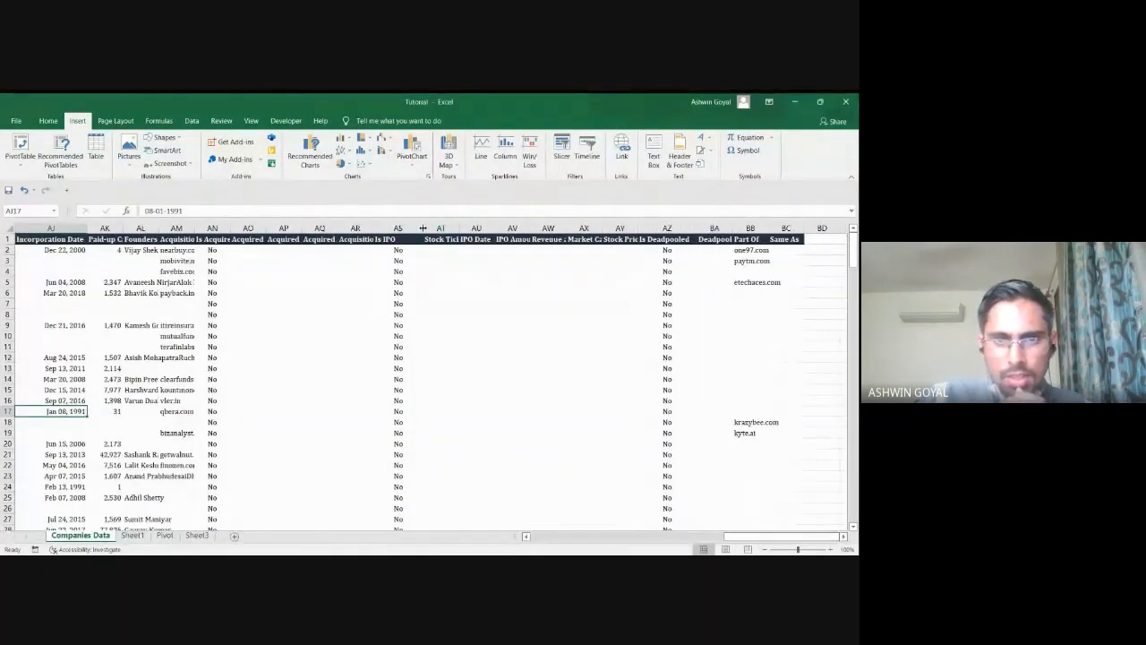
{"action": "left_click_drag", "start_coordinate": [423, 225], "coordinate": [407, 224]}
Widen the Company Stage, Total Funding, Latest Funded Date and Founded Year columns, and check the City entries.
{"action": "left_click_drag", "start_coordinate": [761, 536], "coordinate": [592, 535]}
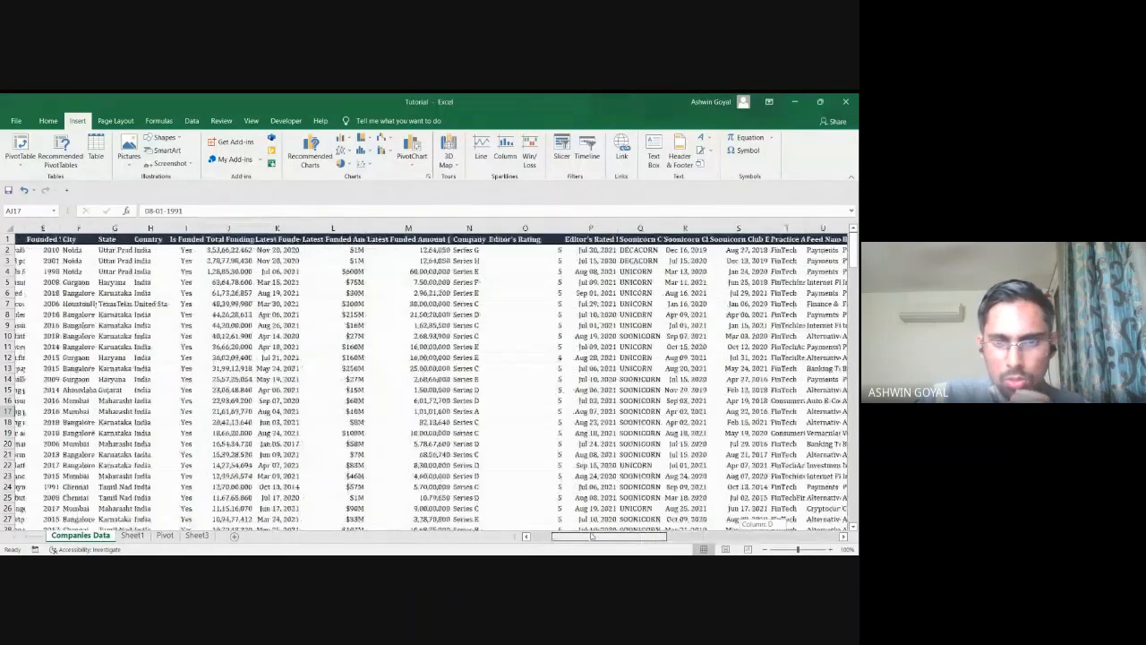
{"action": "left_click_drag", "start_coordinate": [477, 233], "coordinate": [493, 232]}
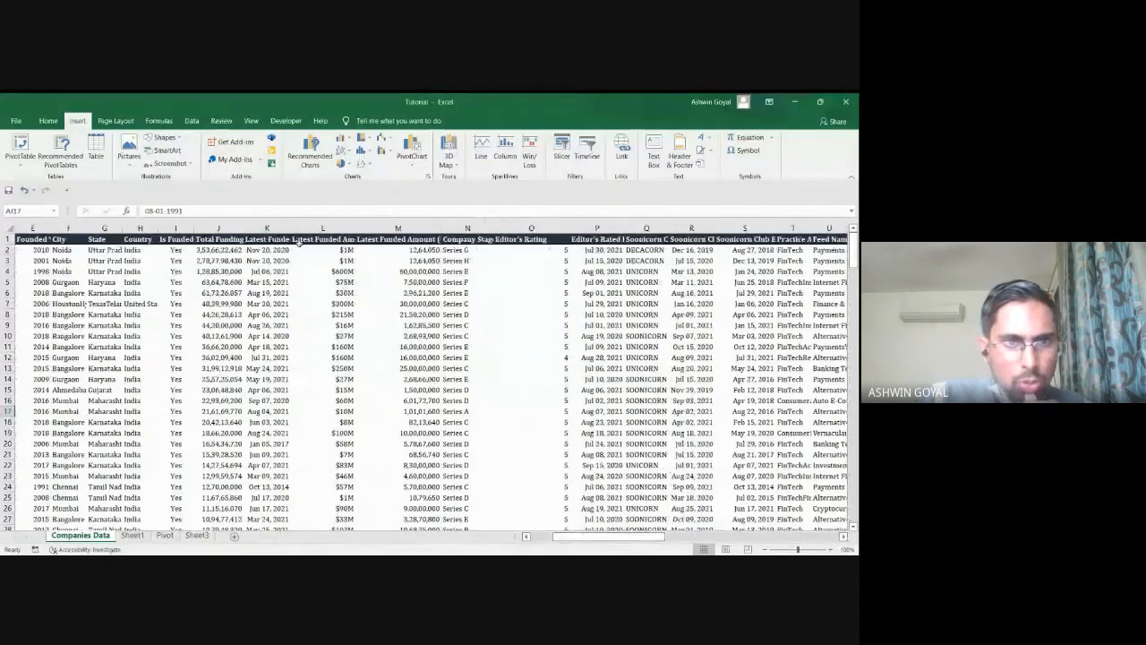
{"action": "left_click_drag", "start_coordinate": [292, 229], "coordinate": [251, 229]}
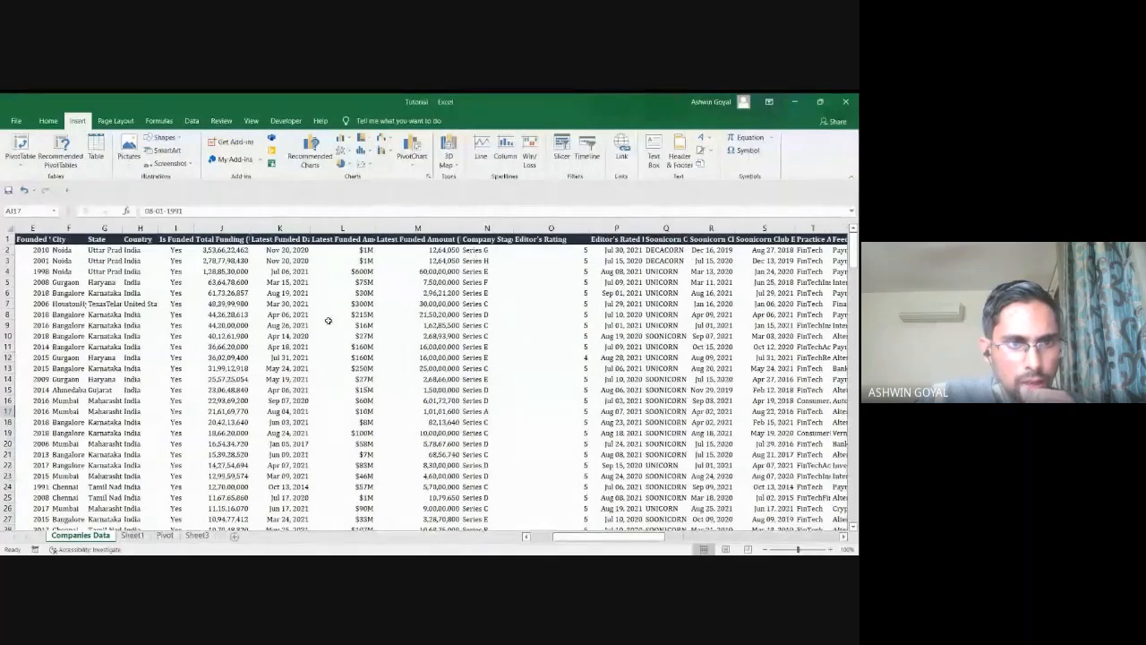
{"action": "left_click_drag", "start_coordinate": [627, 535], "coordinate": [587, 544]}
{"action": "left_click_drag", "start_coordinate": [281, 229], "coordinate": [292, 228]}
{"action": "left_click_drag", "start_coordinate": [313, 313], "coordinate": [317, 380]}
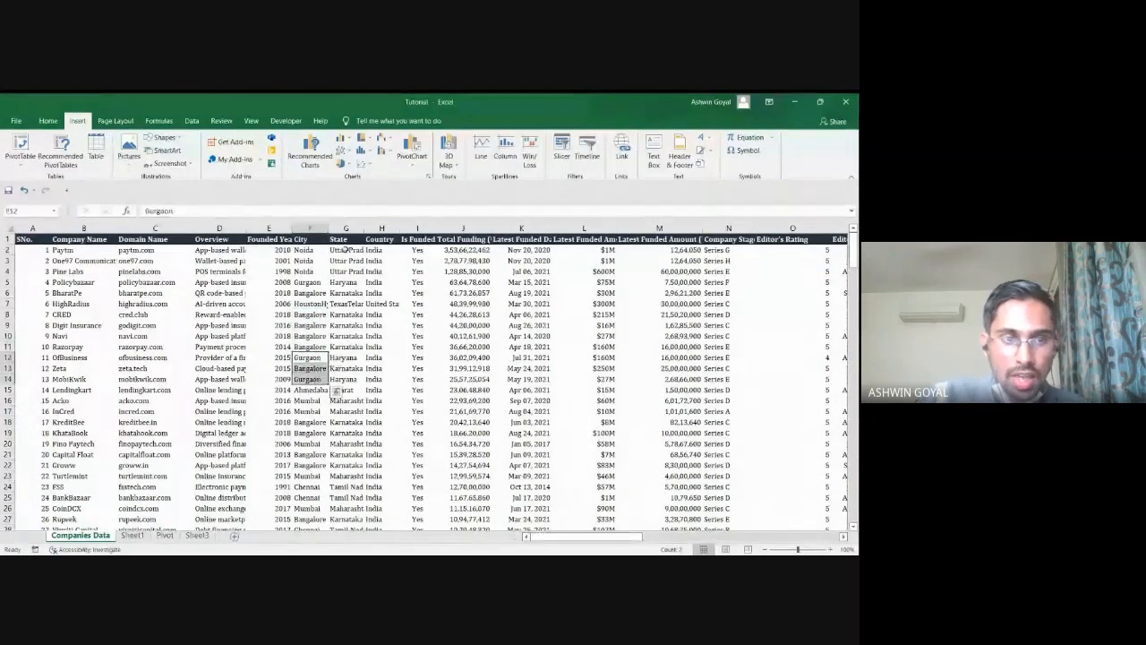
Enter "Delhi" as a bold heading in cell I6 of Sheet1, below the Bangalore block.
{"action": "left_click", "coordinate": [133, 535]}
{"action": "left_click", "coordinate": [318, 239]}
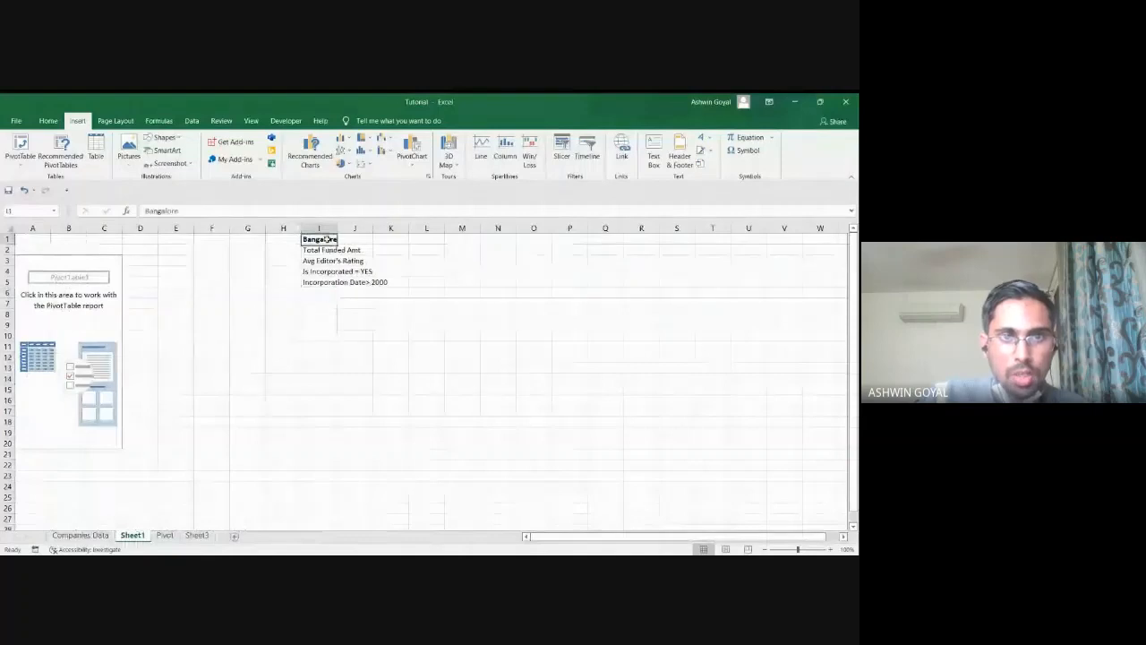
{"action": "left_click", "coordinate": [322, 293]}
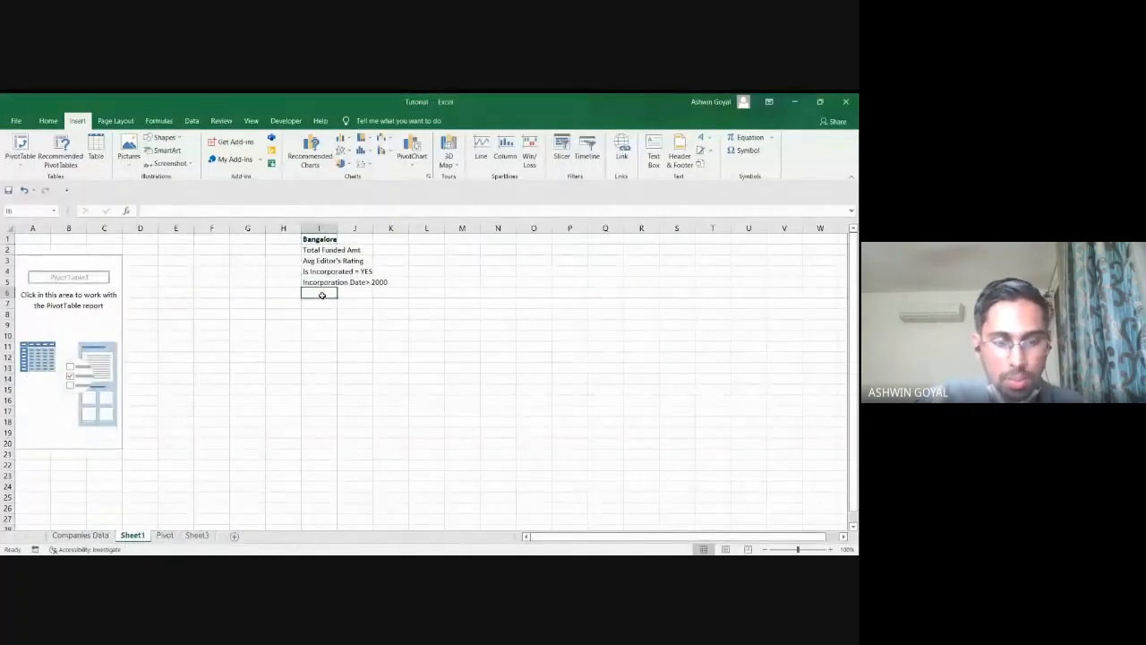
{"action": "type", "text": "Delhi"}
{"action": "key", "text": "ctrl+Return"}
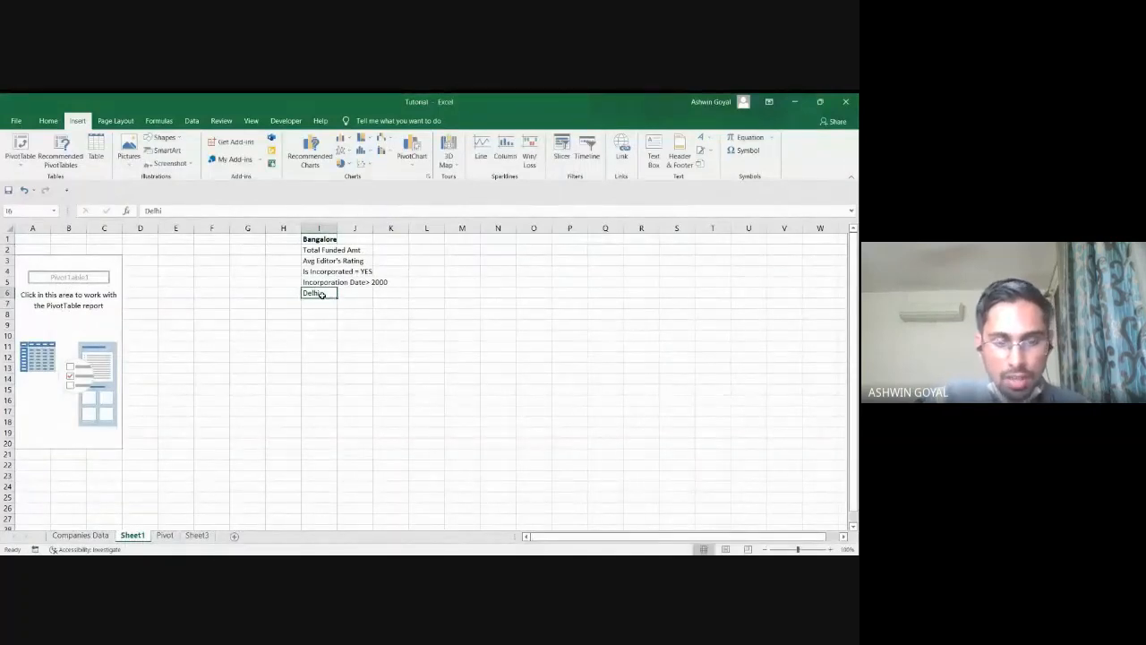
Enter the heading "Gurgaon" in cell I11, leaving four empty rows below Delhi.
{"action": "key", "text": "Down"}
{"action": "key", "text": "Down"}
{"action": "key", "text": "Down"}
{"action": "key", "text": "Down"}
{"action": "key", "text": "Down"}
{"action": "key", "text": "Down"}
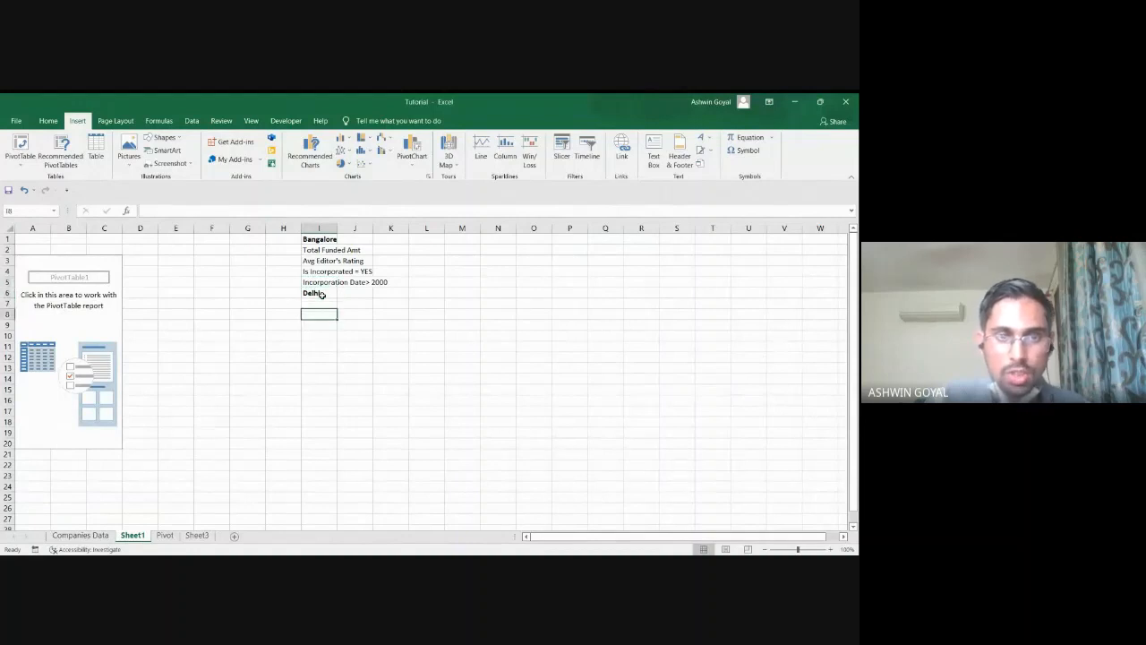
{"action": "key", "text": "Up"}
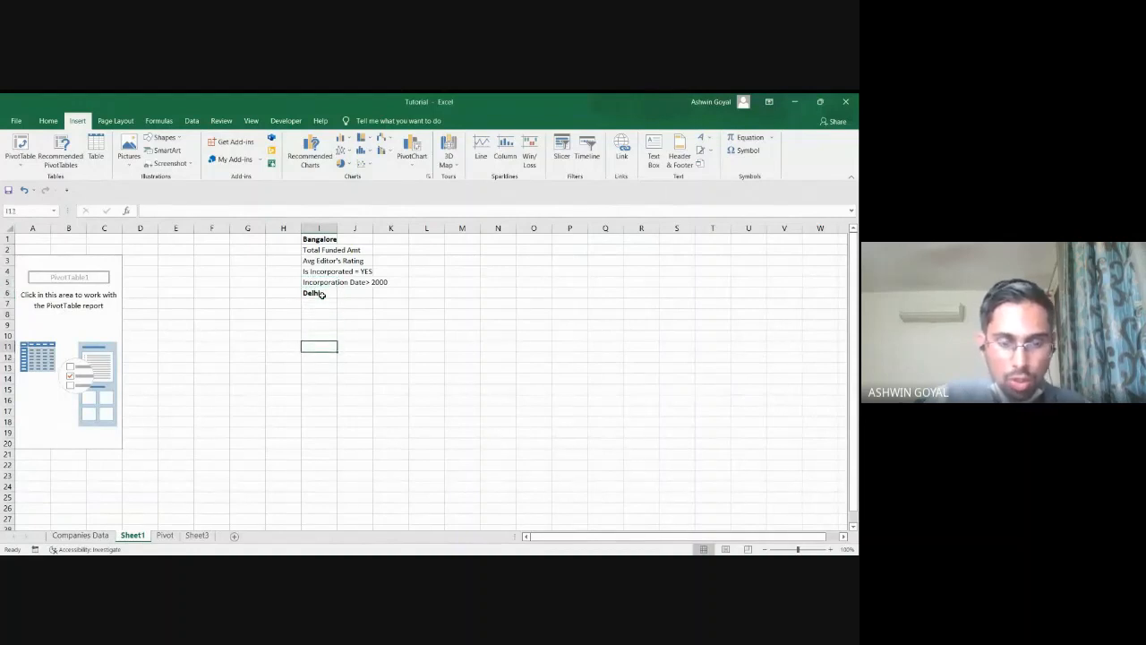
{"action": "type", "text": "Gurgaon"}
{"action": "key", "text": "Return"}
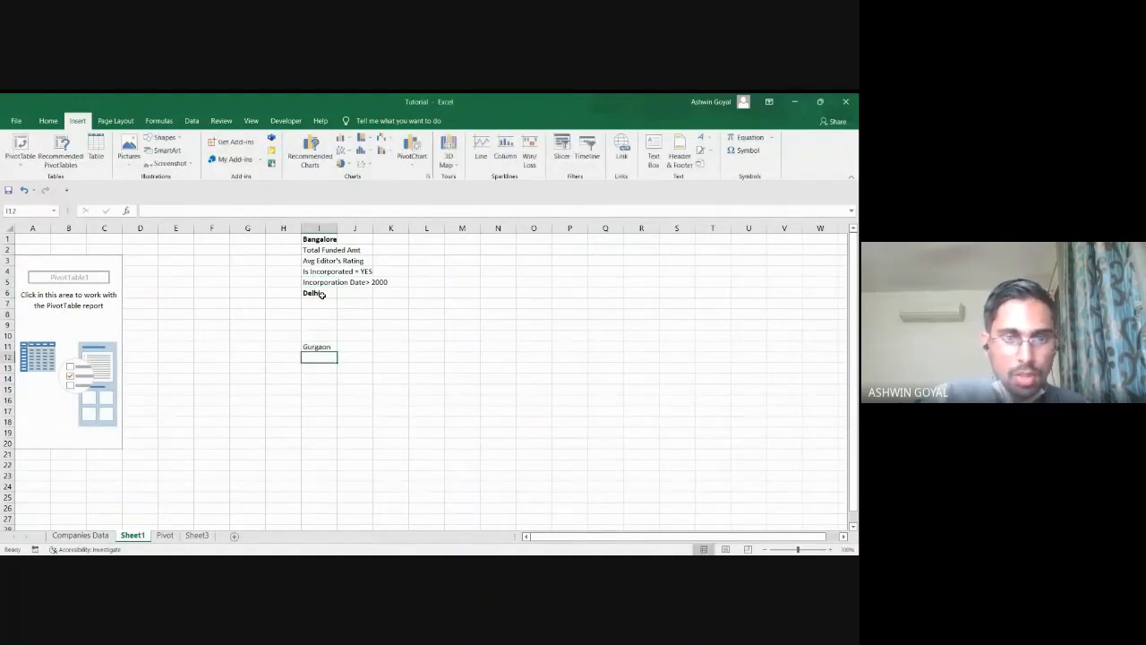
Check the Is Funded column on the Companies Data sheet, and return to Sheet1.
{"action": "left_click", "coordinate": [79, 535]}
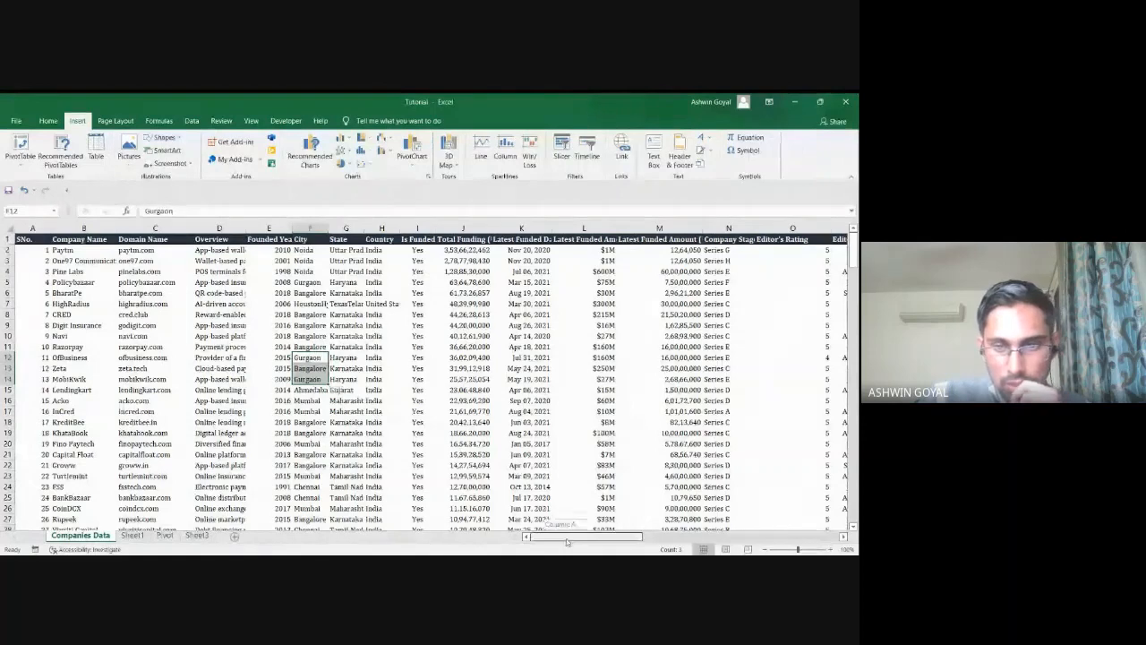
{"action": "left_click_drag", "start_coordinate": [566, 538], "coordinate": [582, 540]}
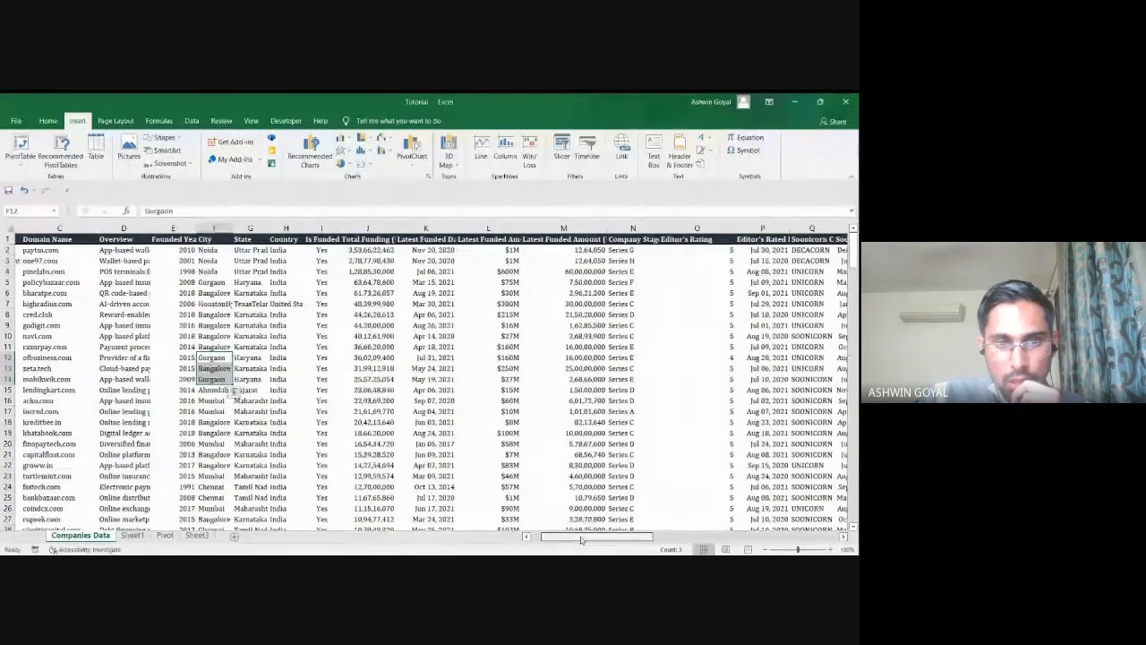
{"action": "left_click", "coordinate": [311, 240]}
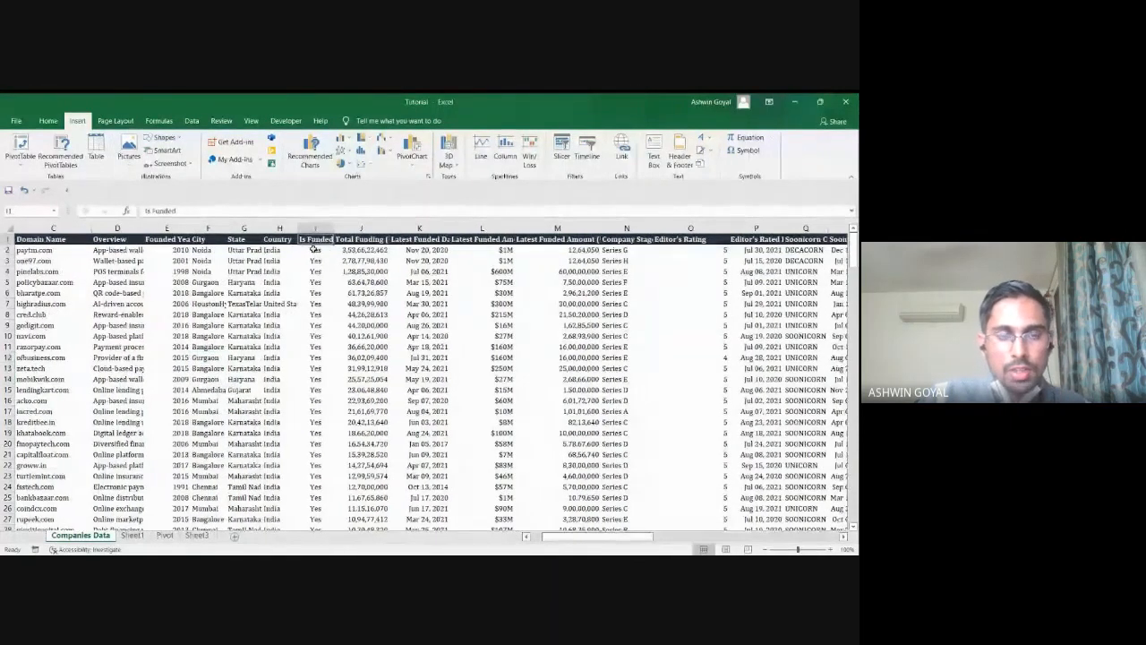
{"action": "left_click", "coordinate": [132, 535]}
{"action": "left_click", "coordinate": [316, 293]}
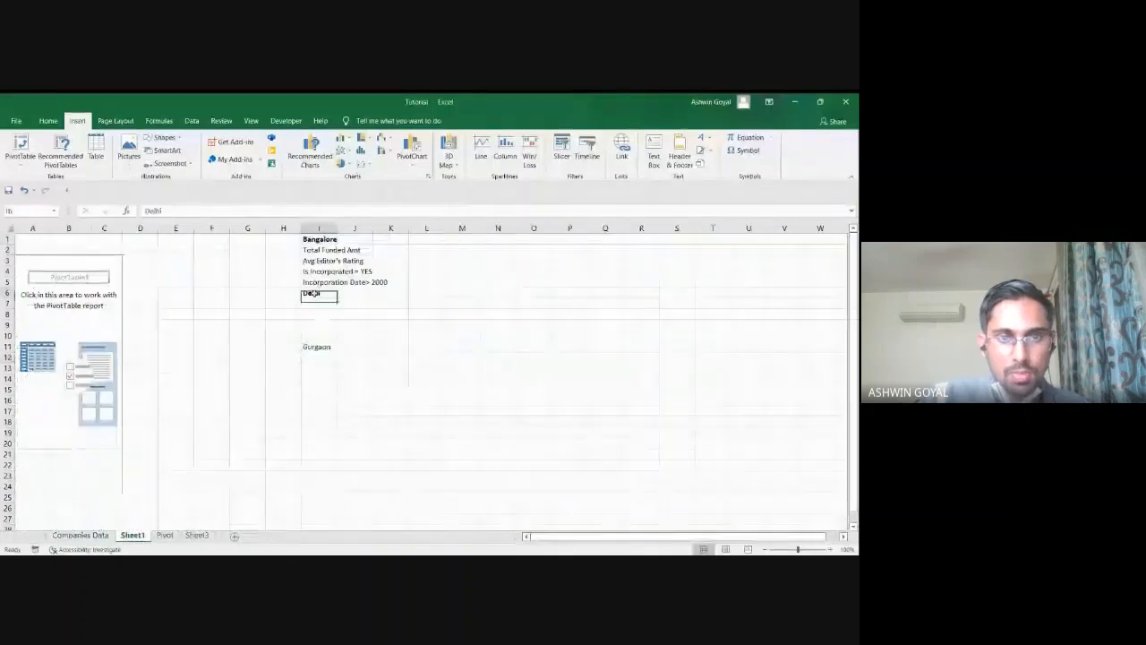
{"action": "key", "text": "ctrl+c"}
{"action": "key", "text": "Up"}
{"action": "key", "text": "ctrl+v"}
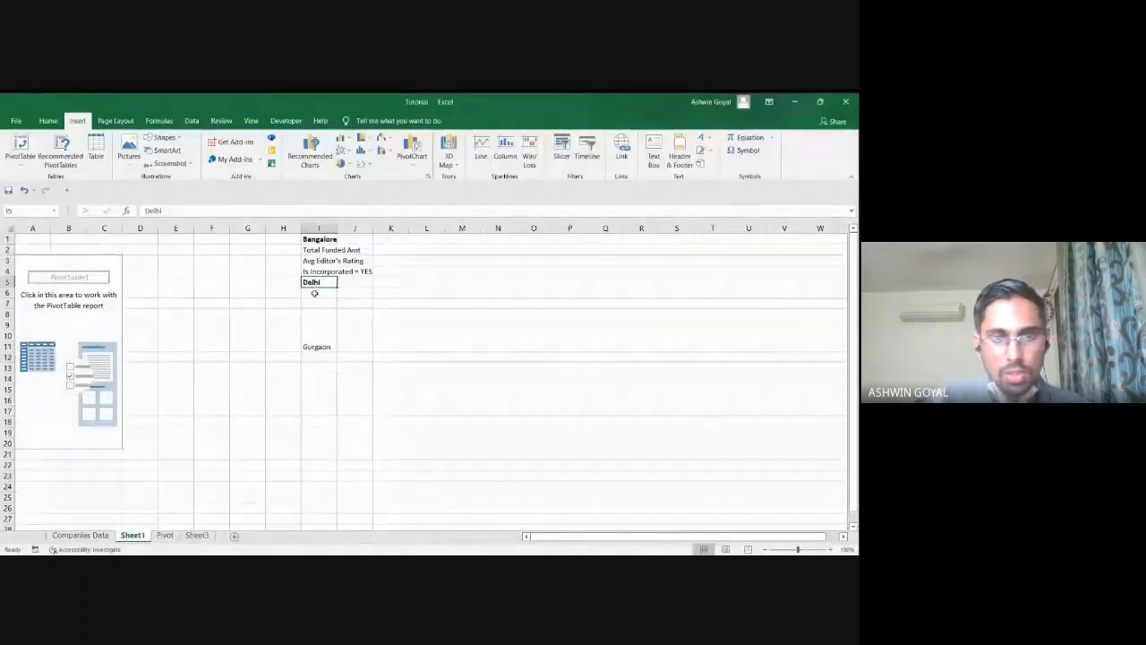
{"action": "key", "text": "ctrl+z"}
Move the Delhi heading down one row to cell I7 to free I6.
{"action": "key", "text": "Down"}
{"action": "key", "text": "ctrl+x"}
{"action": "key", "text": "Down"}
{"action": "key", "text": "ctrl+v"}
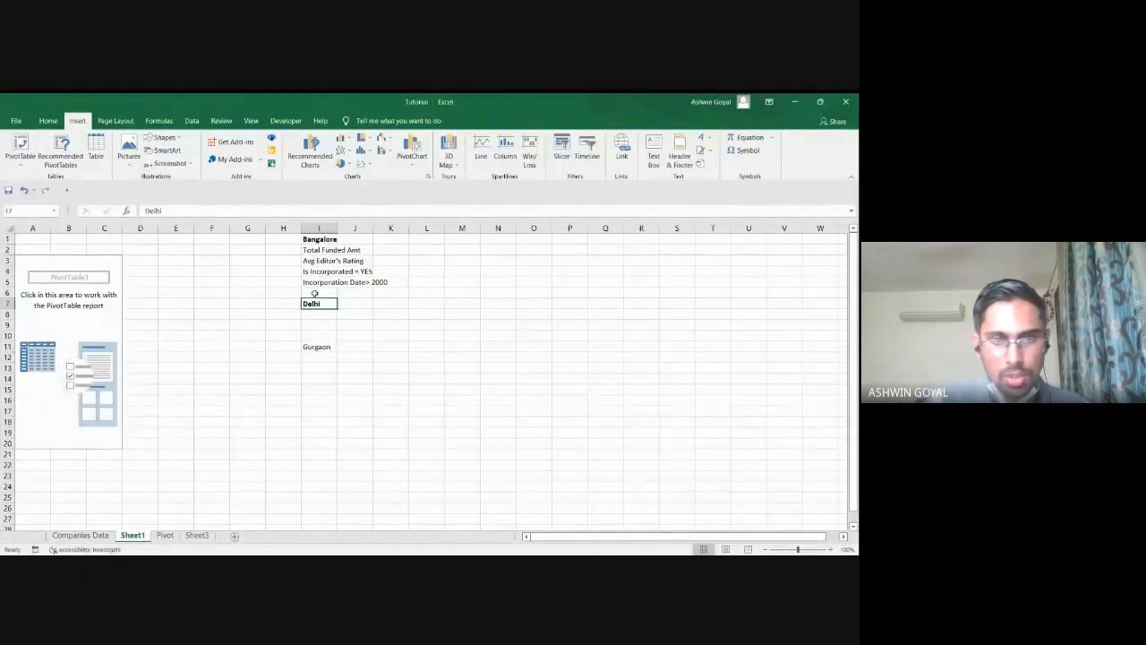
Enter the requirement "Is Funded=YES" in cell I6, at the end of the Bangalore block.
{"action": "key", "text": "Up"}
{"action": "type", "text": "I"}
{"action": "type", "text": "s Fun"}
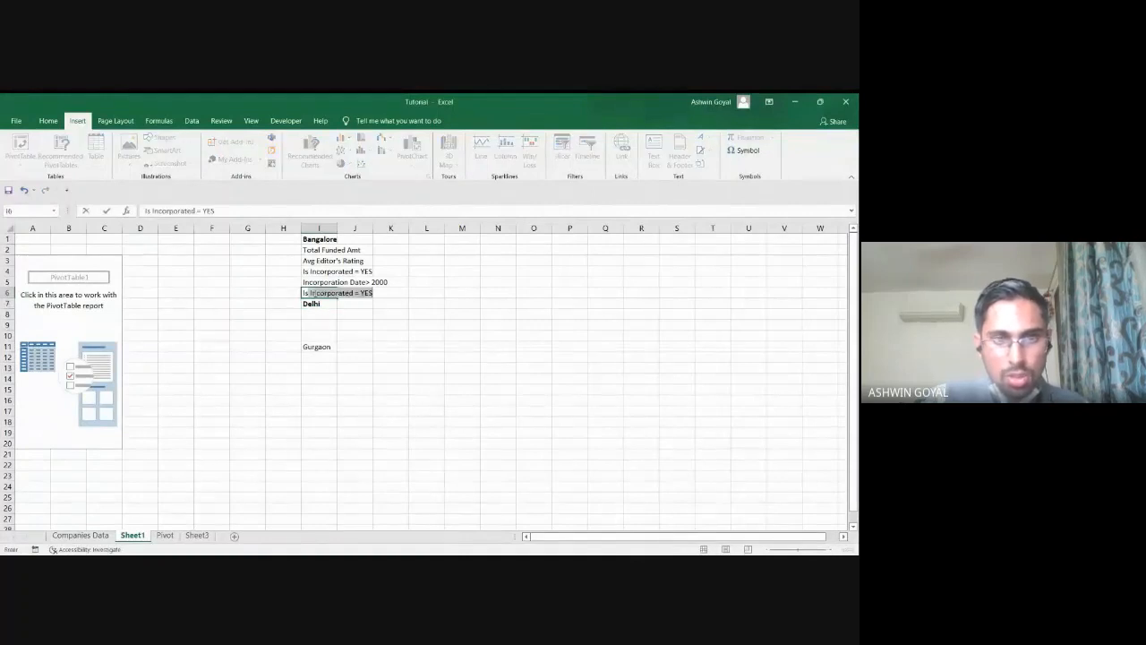
{"action": "type", "text": "de"}
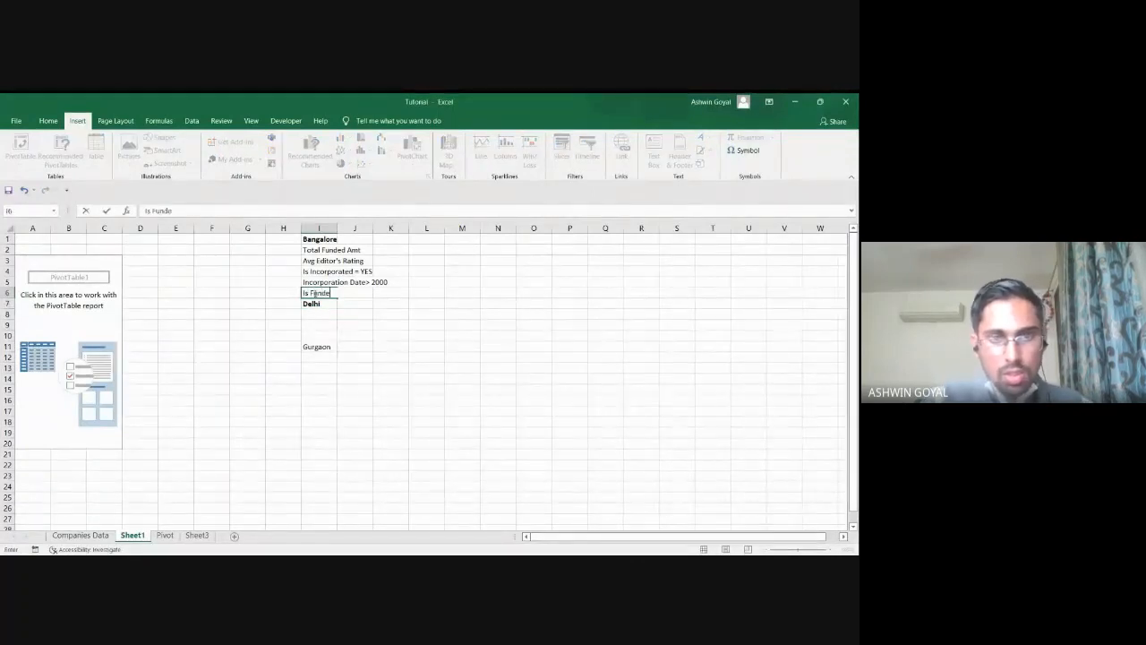
{"action": "type", "text": "d=YES"}
{"action": "key", "text": "Return"}
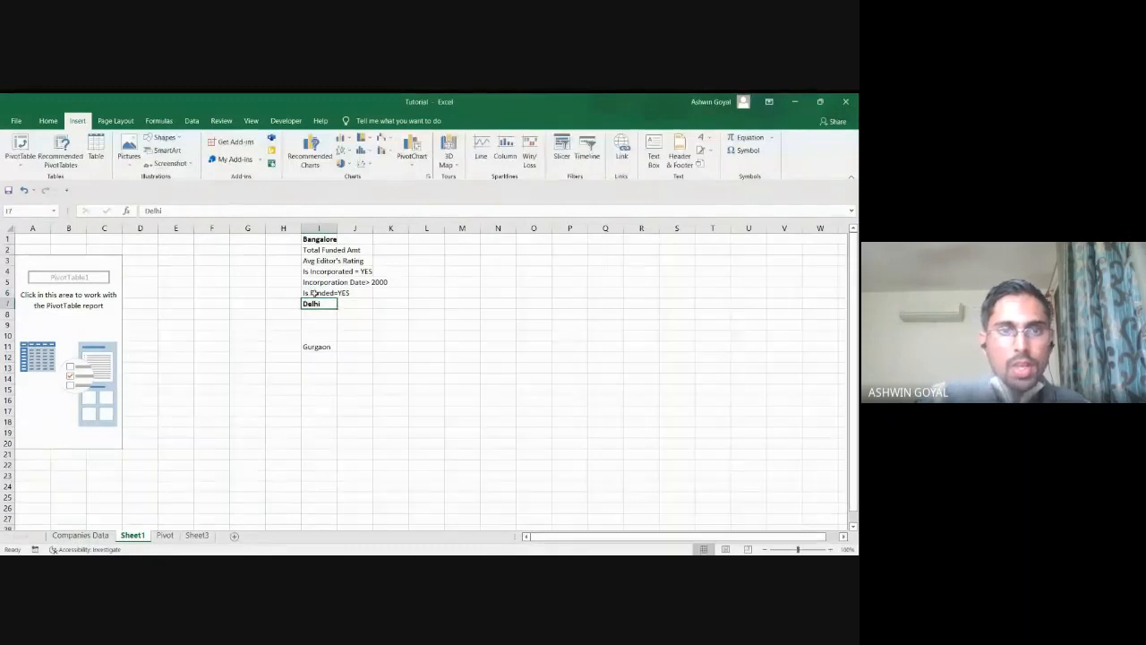
Move the requirements list in I1:I11 to start at cell B58, and make its Gurgaon heading bold.
{"action": "left_click_drag", "start_coordinate": [319, 239], "coordinate": [319, 347]}
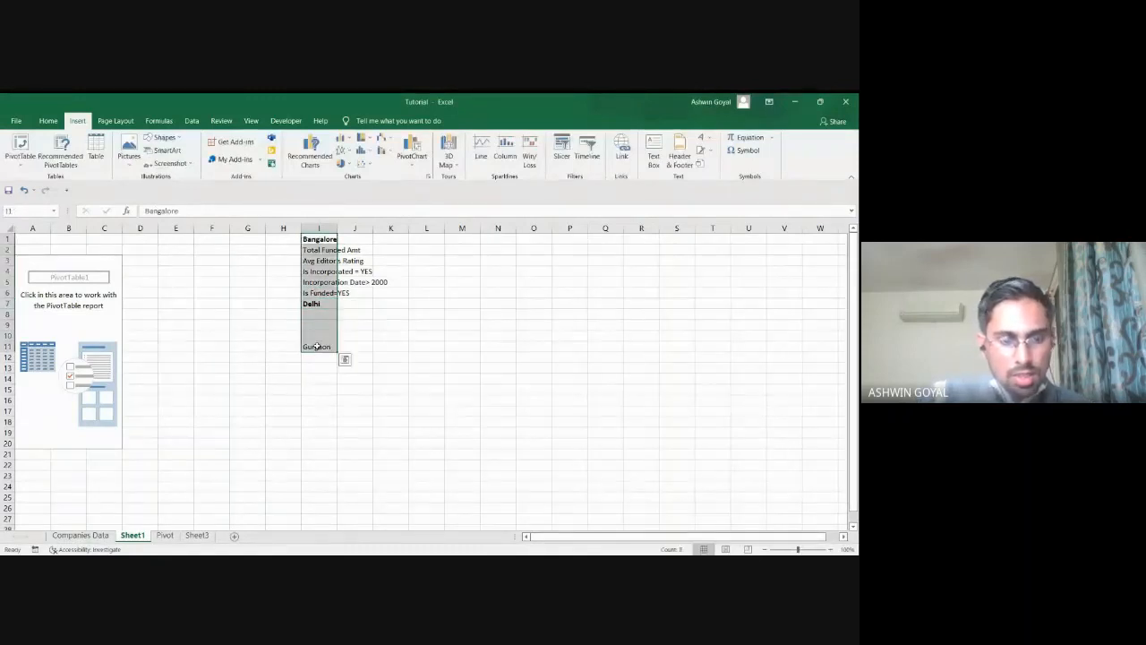
{"action": "key", "text": "ctrl+c"}
{"action": "scroll", "coordinate": [317, 345], "scroll_direction": "down", "scroll_amount": 7}
{"action": "scroll", "coordinate": [317, 345], "scroll_direction": "down", "scroll_amount": 9}
{"action": "left_click", "coordinate": [69, 336]}
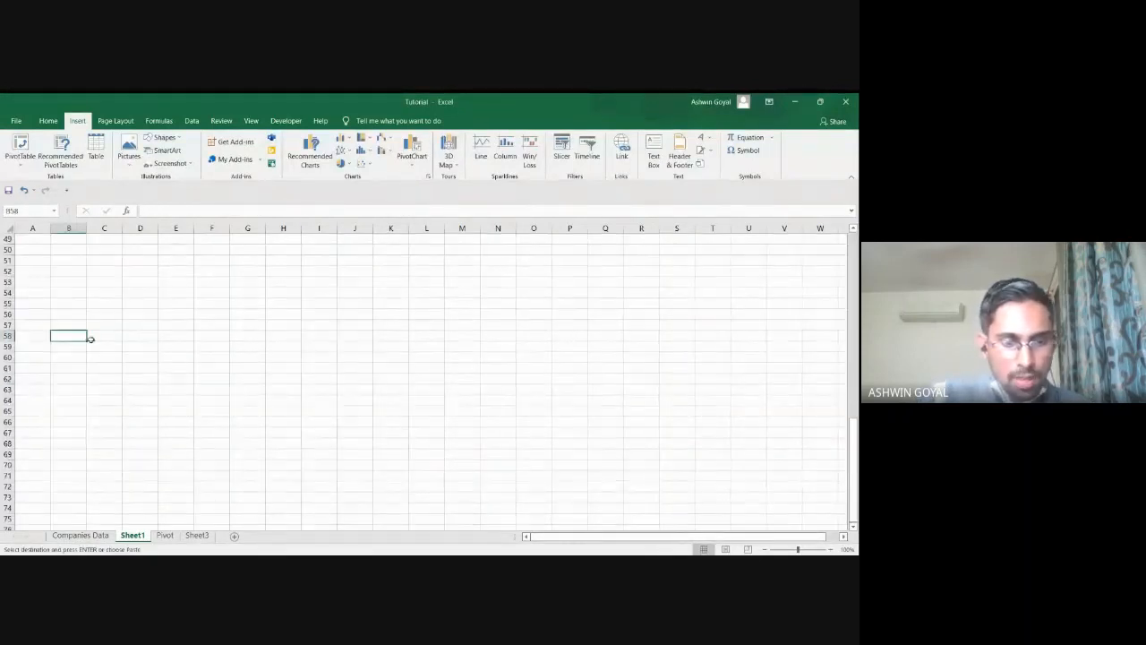
{"action": "key", "text": "ctrl+v"}
{"action": "left_click", "coordinate": [78, 379]}
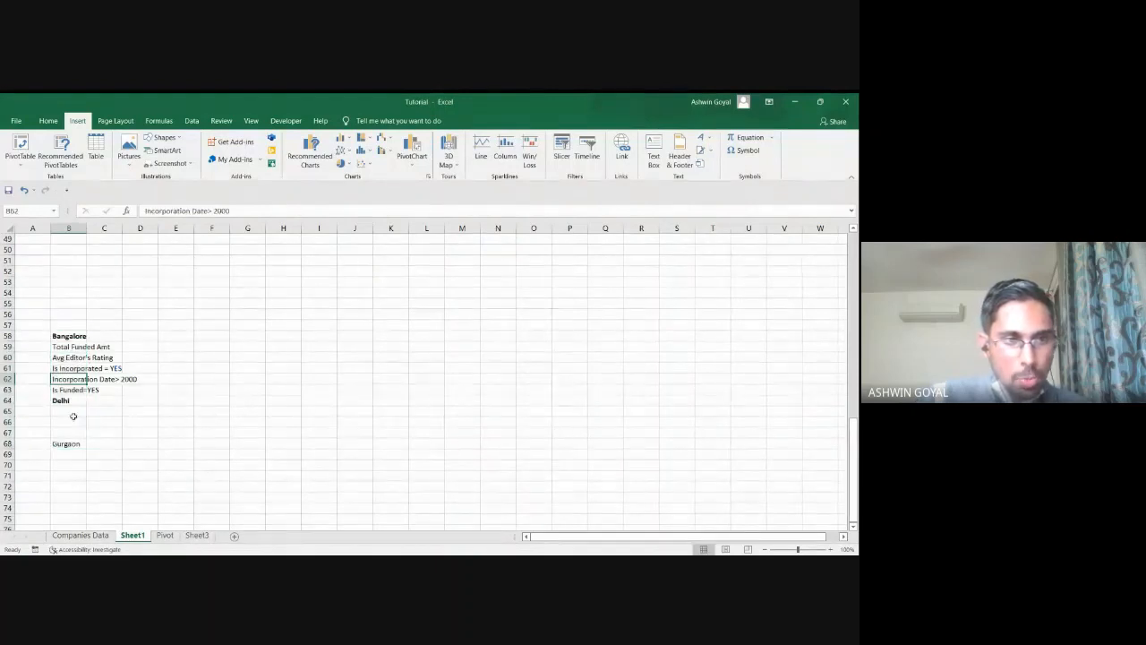
{"action": "left_click", "coordinate": [76, 443]}
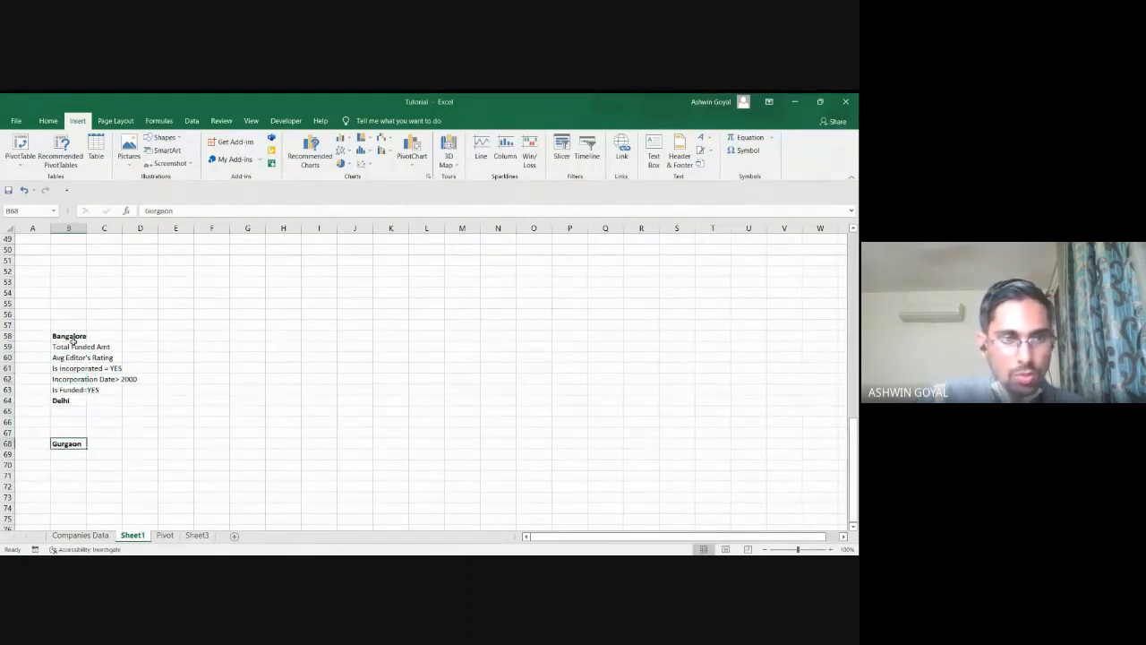
{"action": "left_click_drag", "start_coordinate": [73, 347], "coordinate": [71, 389]}
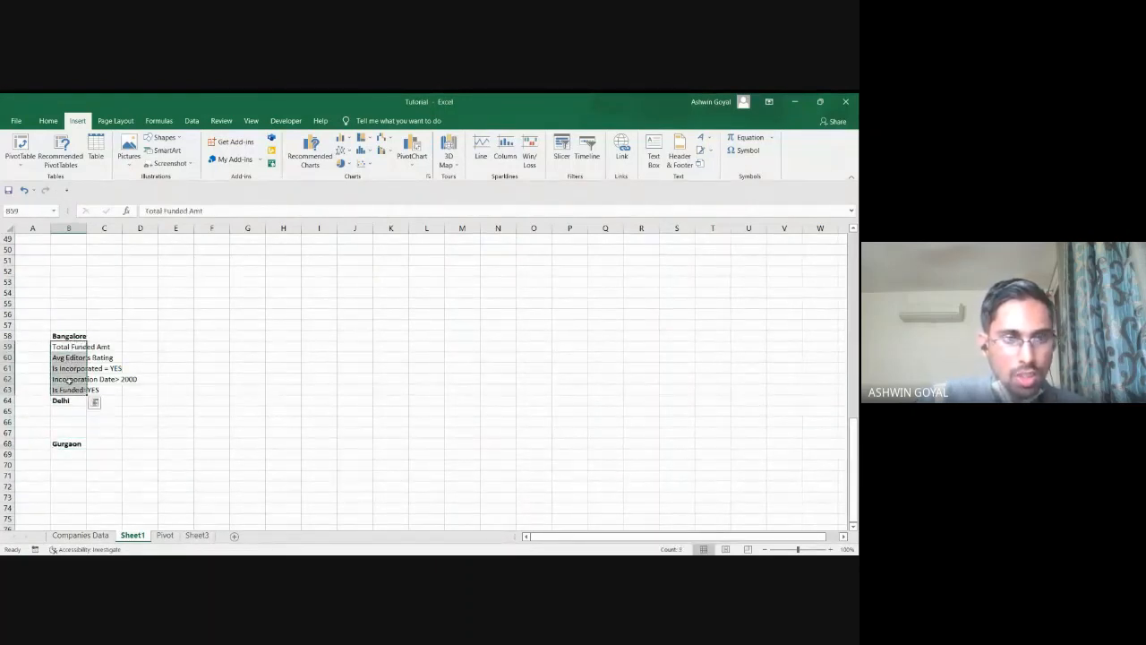
{"action": "left_click", "coordinate": [90, 399]}
{"action": "key", "text": "Down"}
{"action": "key", "text": "Down"}
{"action": "key", "text": "Down"}
{"action": "key", "text": "Down"}
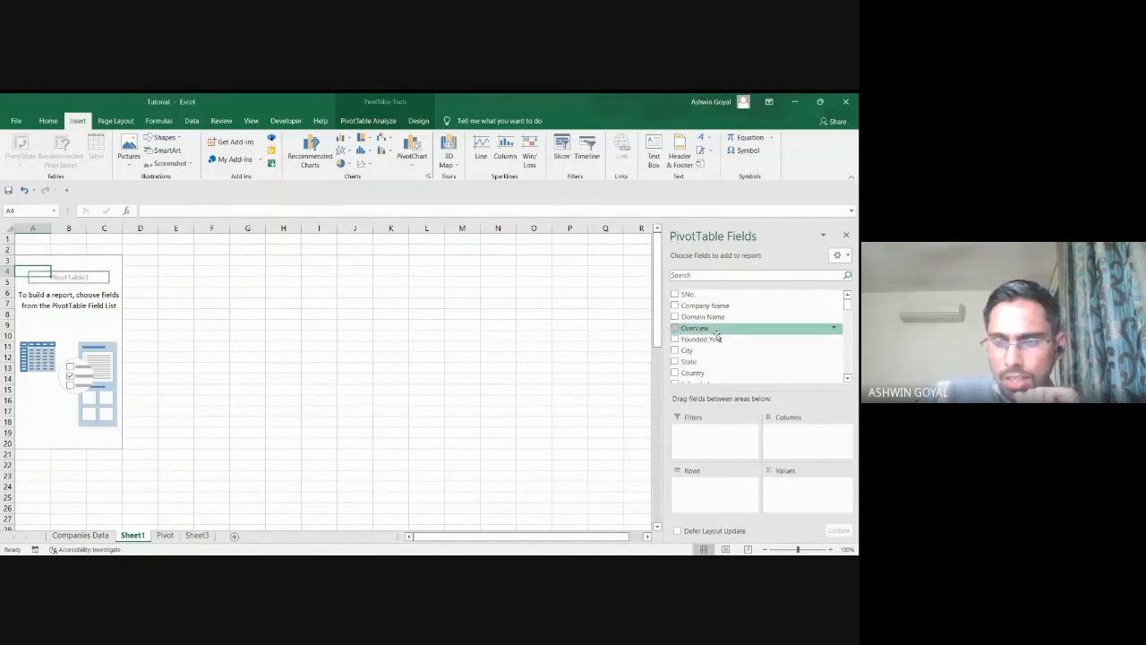
Add the City field to the rows of the empty PivotTable on Sheet1.
{"action": "scroll", "coordinate": [716, 336], "scroll_direction": "down", "scroll_amount": 2}
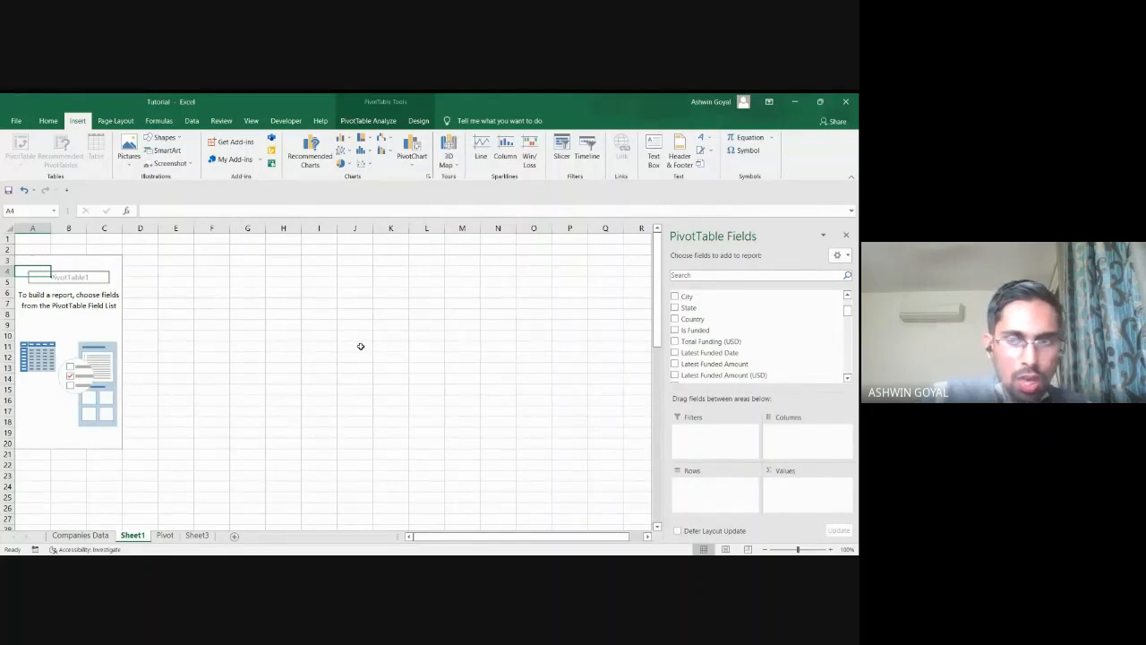
{"action": "left_click_drag", "start_coordinate": [685, 298], "coordinate": [716, 481]}
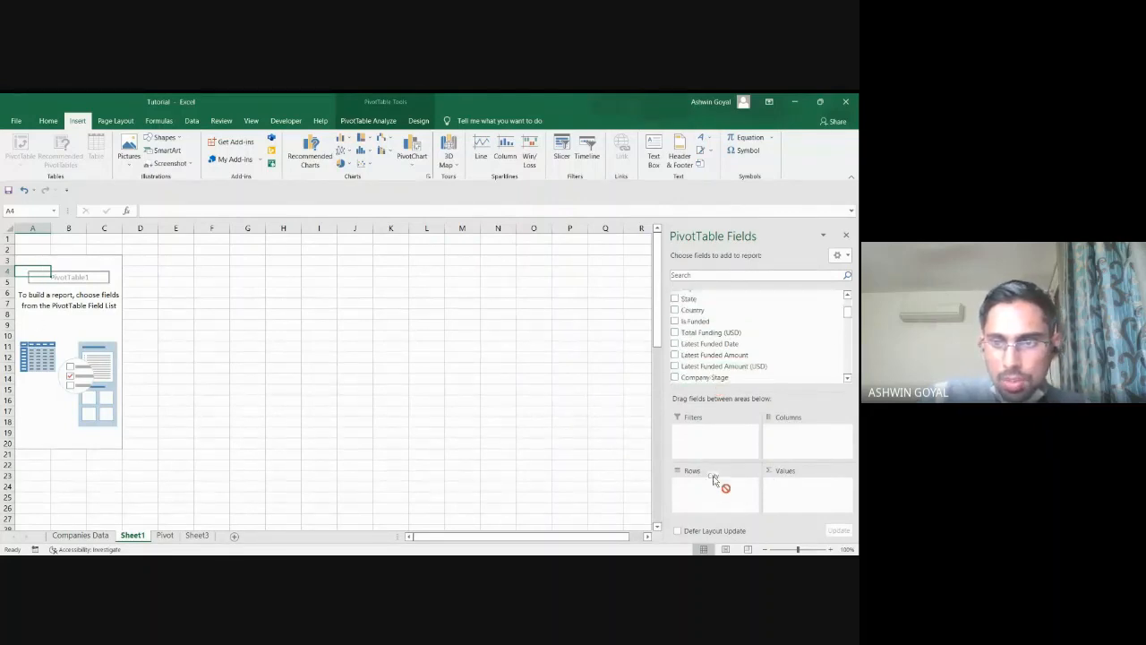
{"action": "scroll", "coordinate": [714, 341], "scroll_direction": "up", "scroll_amount": 2}
{"action": "scroll", "coordinate": [713, 318], "scroll_direction": "up", "scroll_amount": 1}
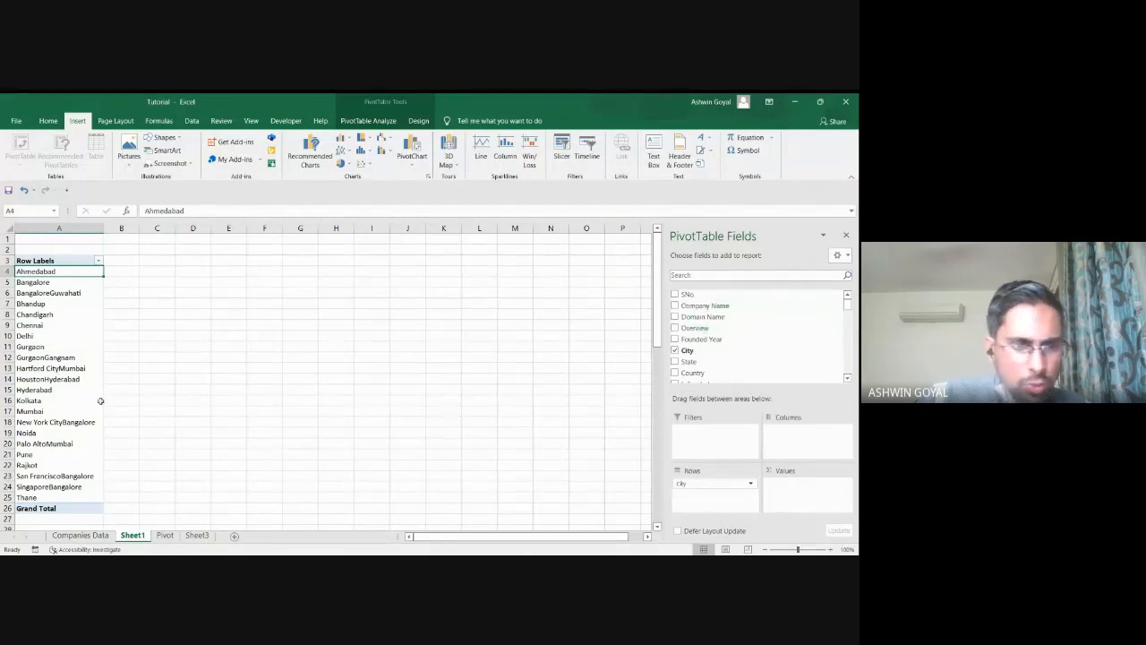
Check the listed requirements and add Is Funded and Is Incorporated as report filters of the PivotTable.
{"action": "scroll", "coordinate": [101, 400], "scroll_direction": "down", "scroll_amount": 16}
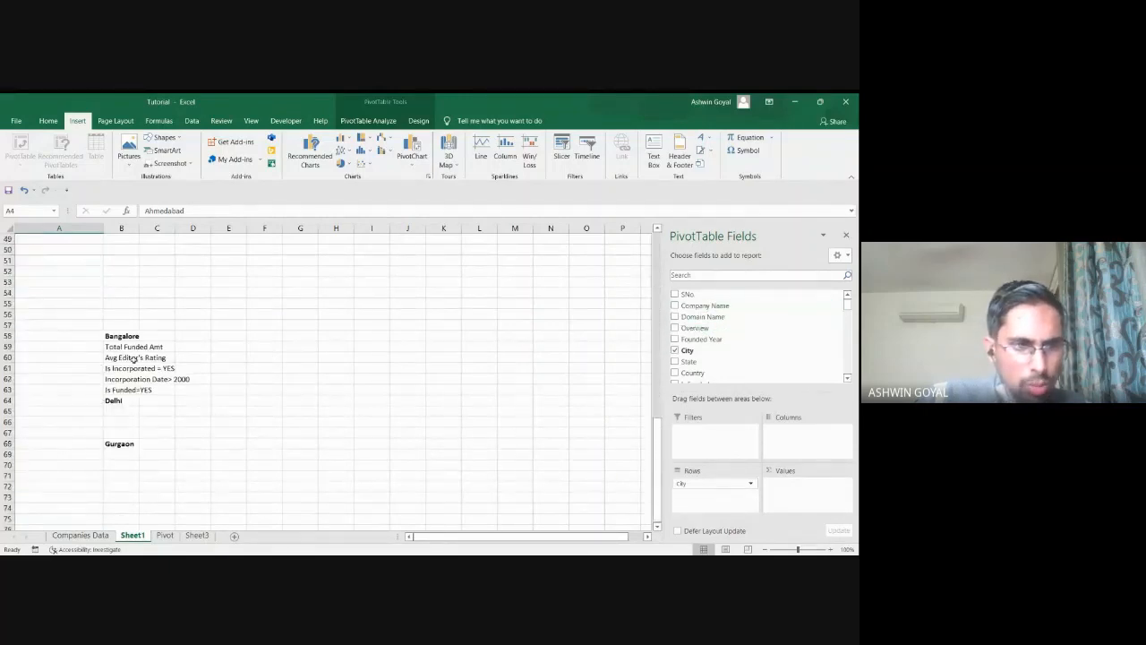
{"action": "left_click", "coordinate": [130, 369]}
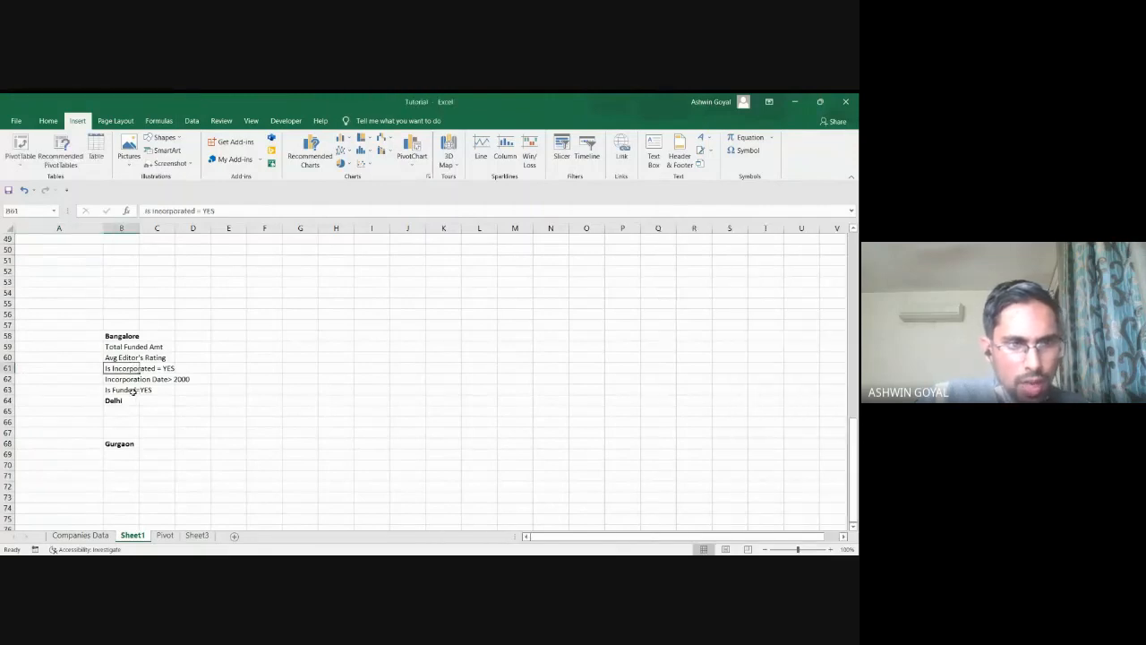
{"action": "scroll", "coordinate": [63, 389], "scroll_direction": "up", "scroll_amount": 16}
{"action": "left_click", "coordinate": [46, 337]}
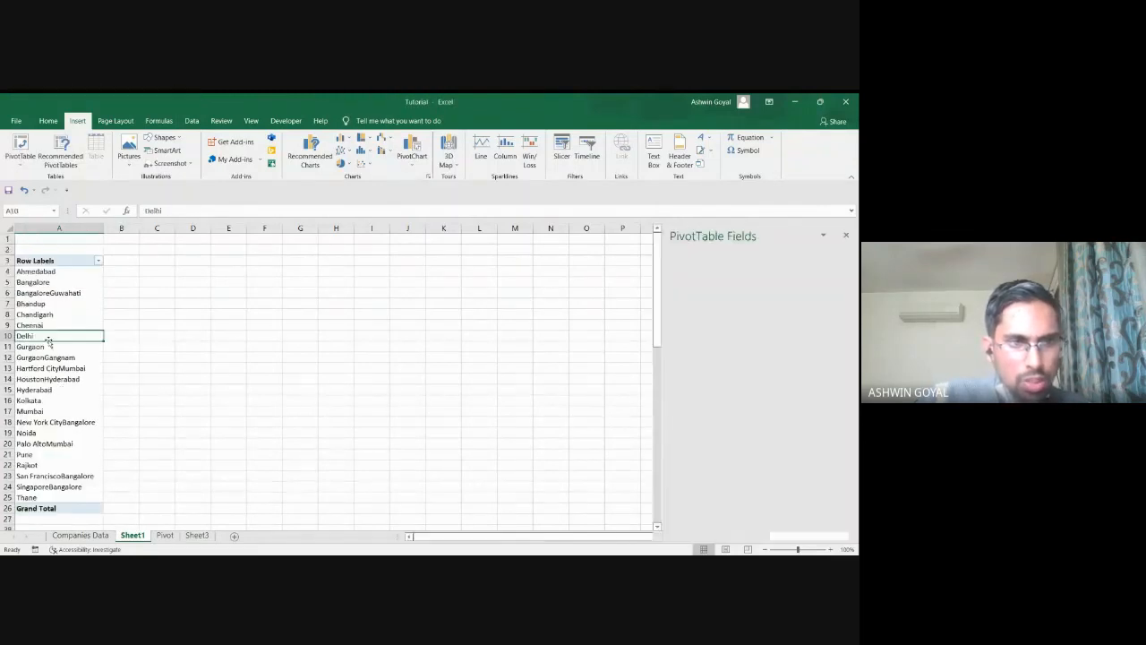
{"action": "scroll", "coordinate": [740, 314], "scroll_direction": "down", "scroll_amount": 3}
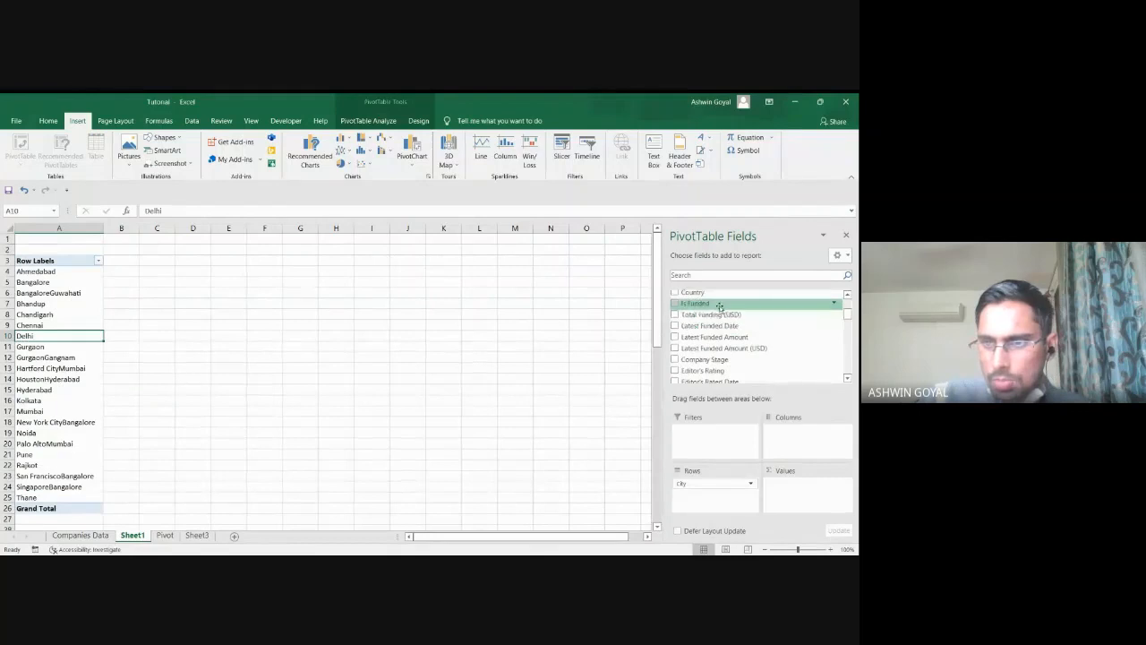
{"action": "left_click_drag", "start_coordinate": [718, 308], "coordinate": [741, 443]}
{"action": "scroll", "coordinate": [724, 344], "scroll_direction": "down", "scroll_amount": 2}
{"action": "scroll", "coordinate": [722, 343], "scroll_direction": "down", "scroll_amount": 6}
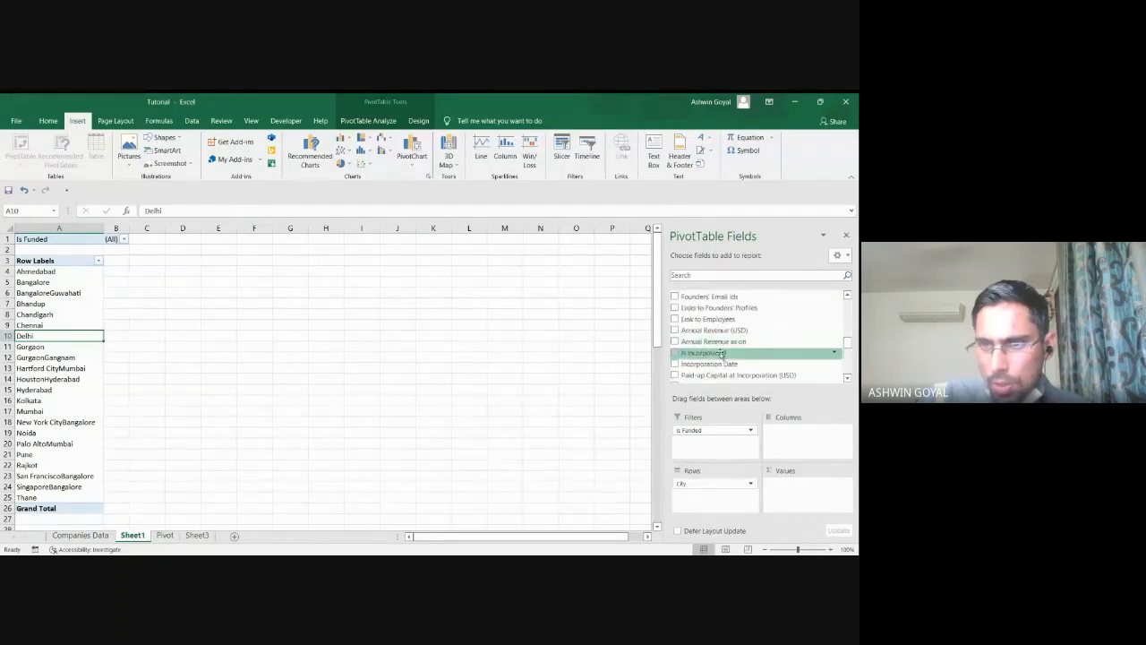
{"action": "left_click_drag", "start_coordinate": [708, 352], "coordinate": [721, 441]}
Look through the PivotTable field list and compare it with the column headers on the Companies Data sheet.
{"action": "scroll", "coordinate": [713, 296], "scroll_direction": "up", "scroll_amount": 8}
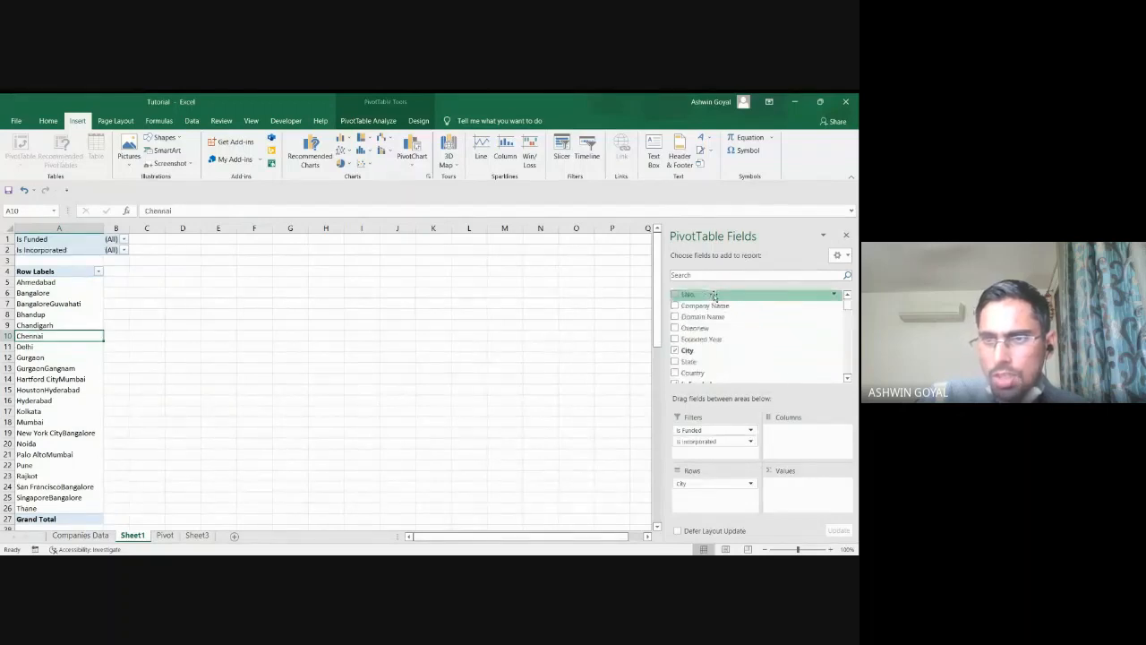
{"action": "scroll", "coordinate": [714, 328], "scroll_direction": "down", "scroll_amount": 6}
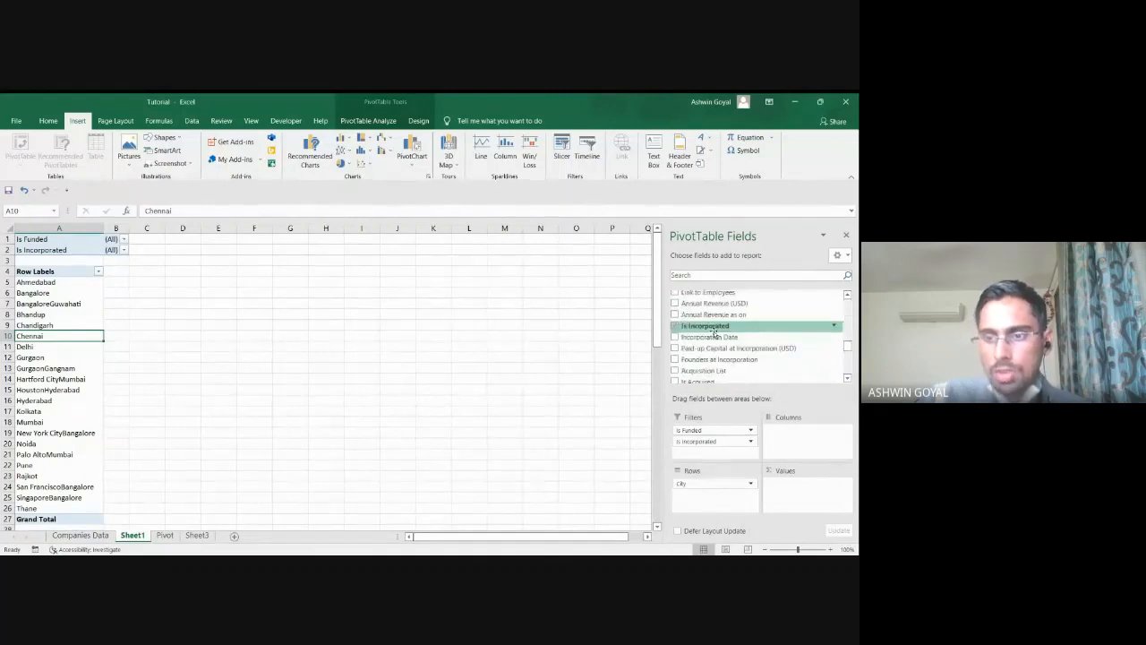
{"action": "scroll", "coordinate": [714, 329], "scroll_direction": "down", "scroll_amount": 5}
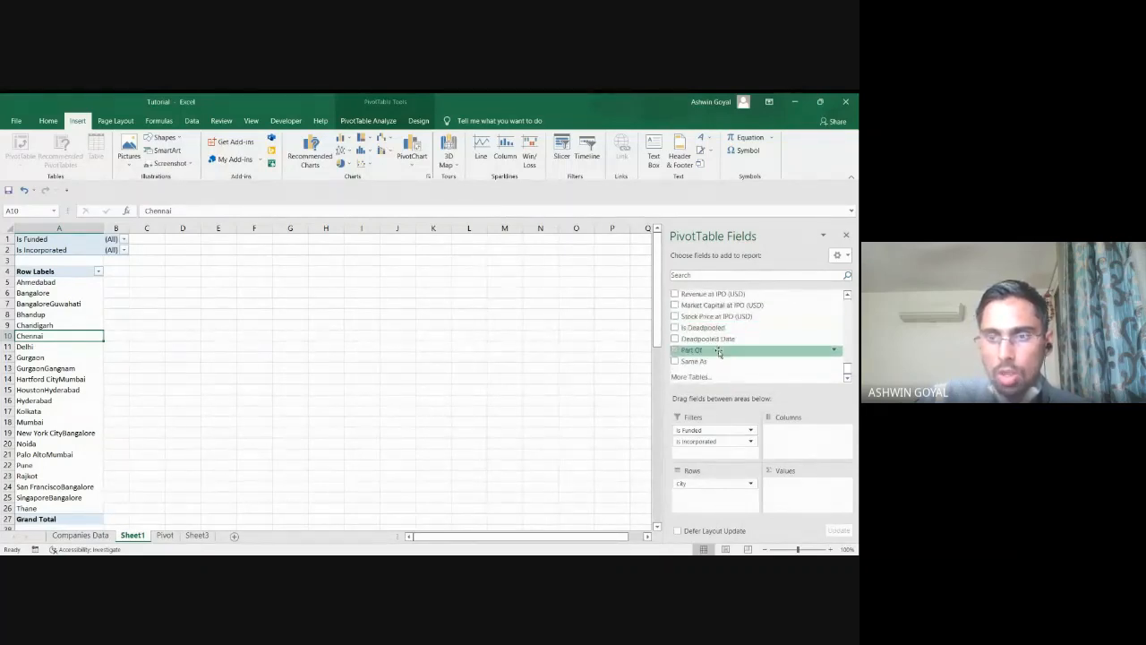
{"action": "left_click", "coordinate": [80, 534]}
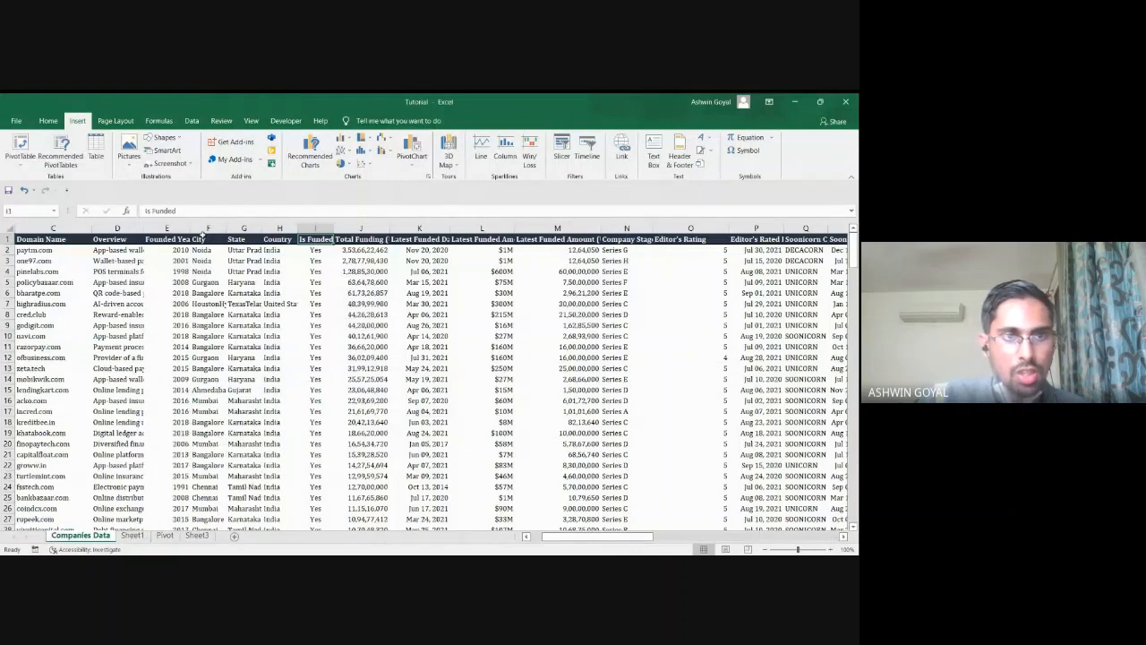
{"action": "mouse_move", "coordinate": [40, 239]}
{"action": "left_mouse_down"}
{"action": "mouse_move", "coordinate": [823, 238]}
{"action": "mouse_move", "coordinate": [36, 230]}
{"action": "left_mouse_up"}
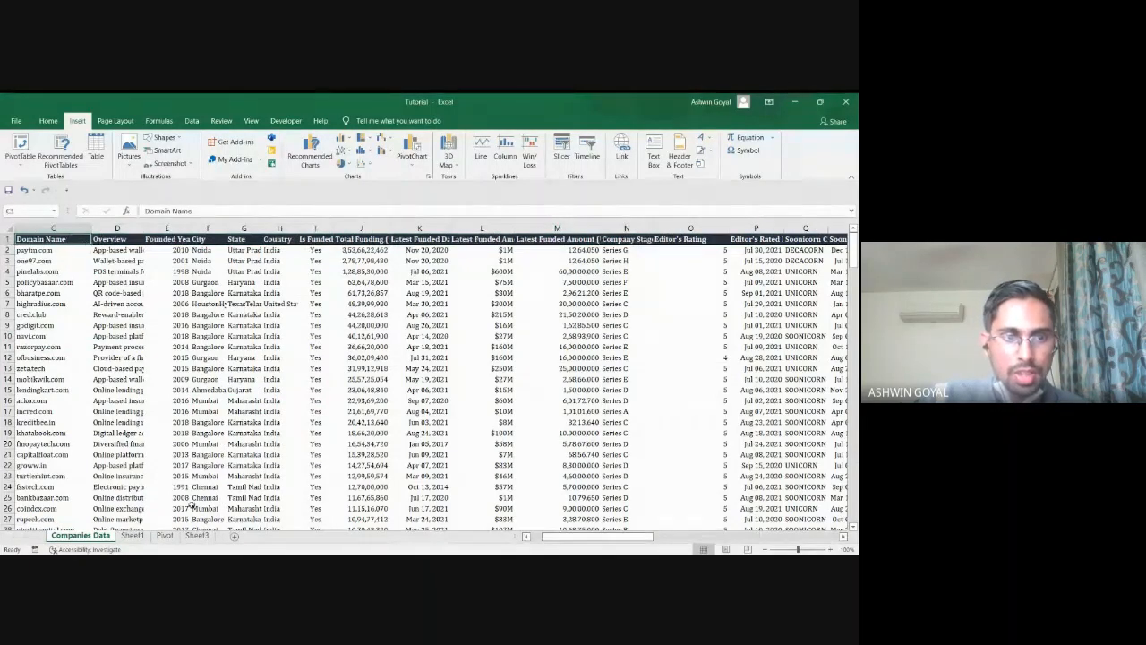
On Sheet1, underline the requirements "Is Incorporated = YES" in B61 and "Is Funded=YES" in B63.
{"action": "left_click", "coordinate": [135, 536]}
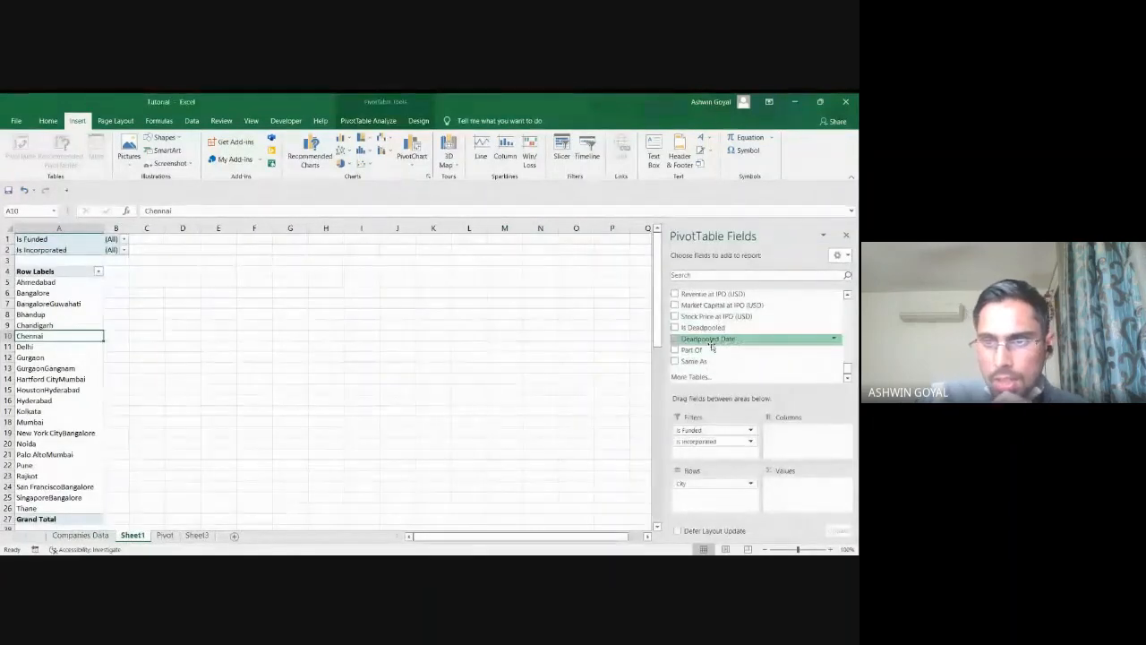
{"action": "scroll", "coordinate": [54, 466], "scroll_direction": "down", "scroll_amount": 12}
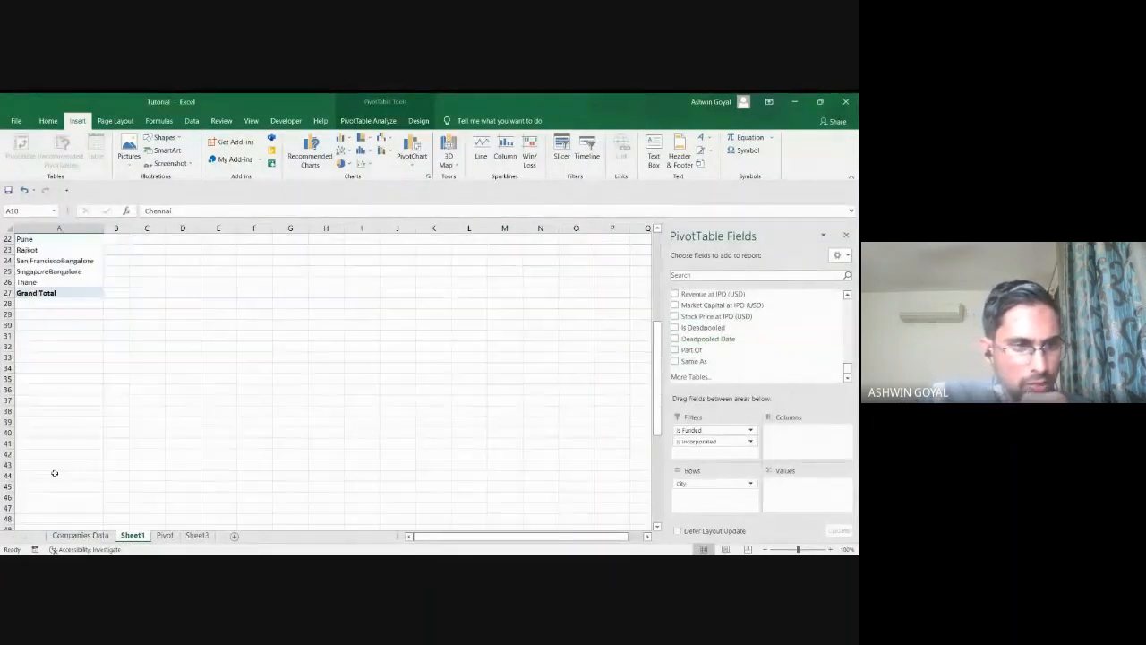
{"action": "scroll", "coordinate": [76, 448], "scroll_direction": "down", "scroll_amount": 3}
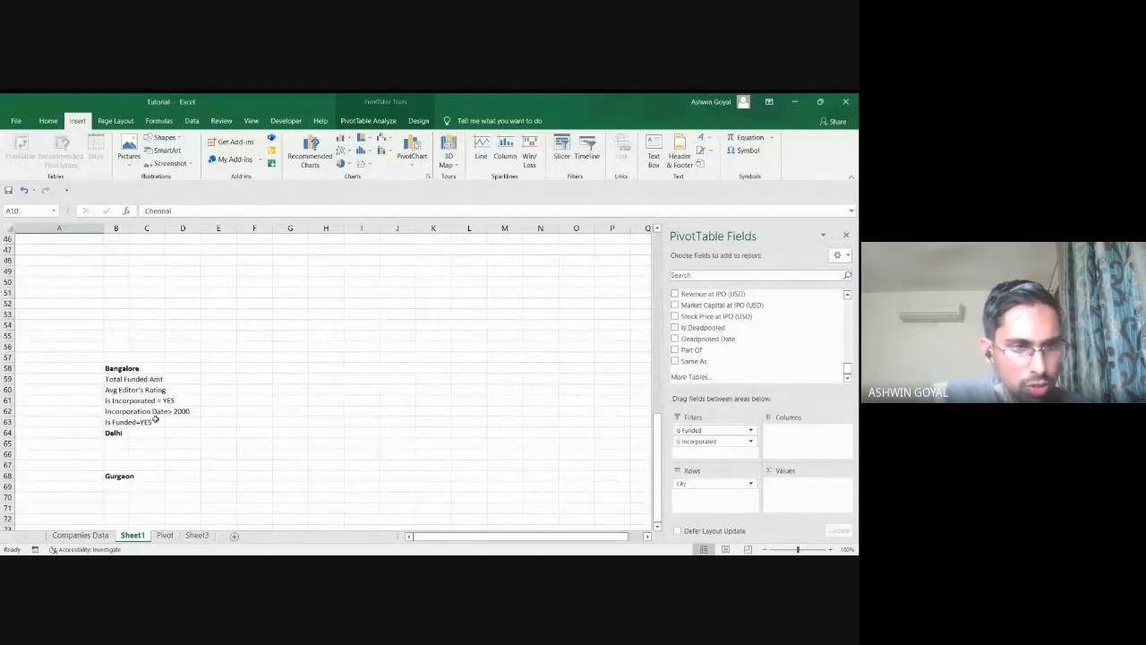
{"action": "left_click", "coordinate": [112, 379]}
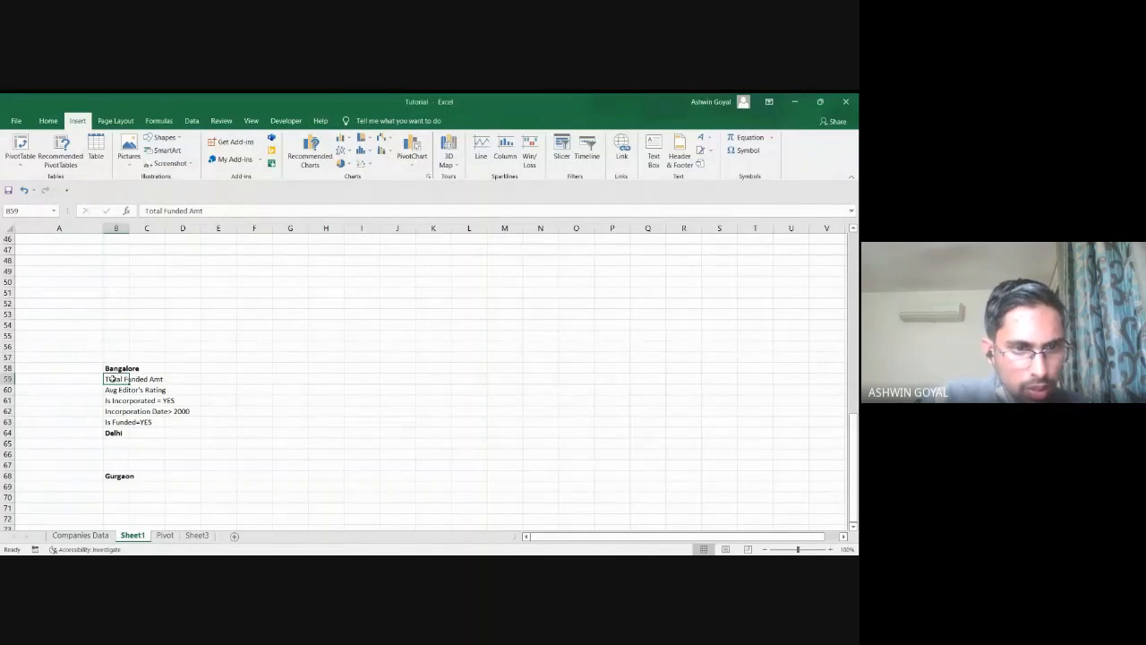
{"action": "key", "text": "Down"}
{"action": "key", "text": "Down"}
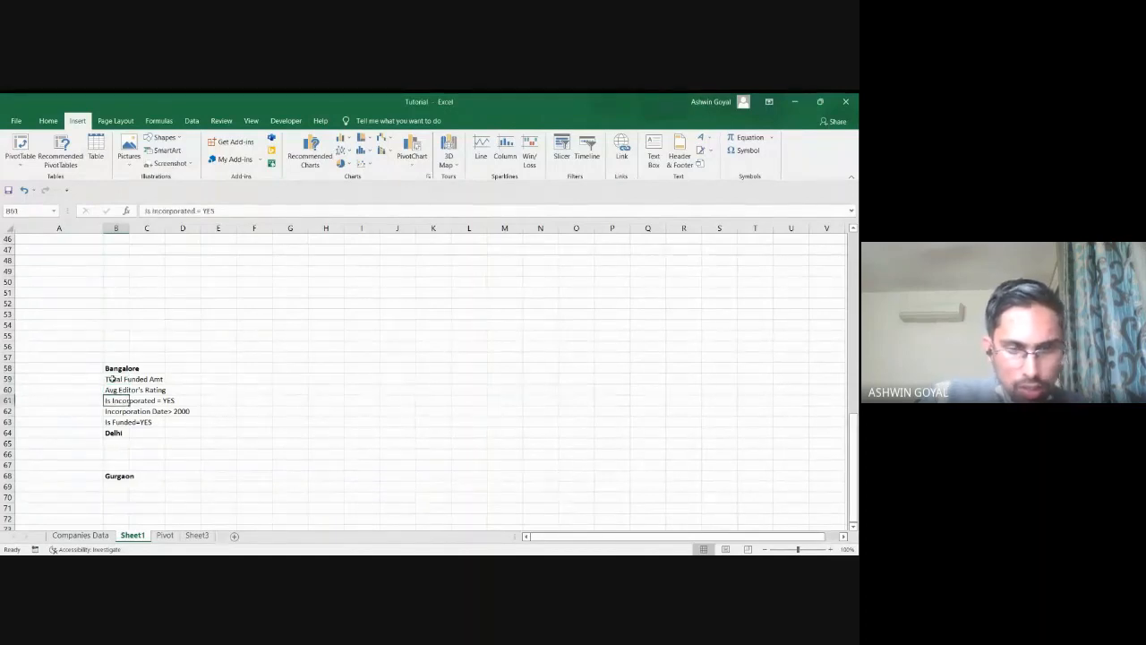
{"action": "key", "text": "Down"}
{"action": "key", "text": "Down"}
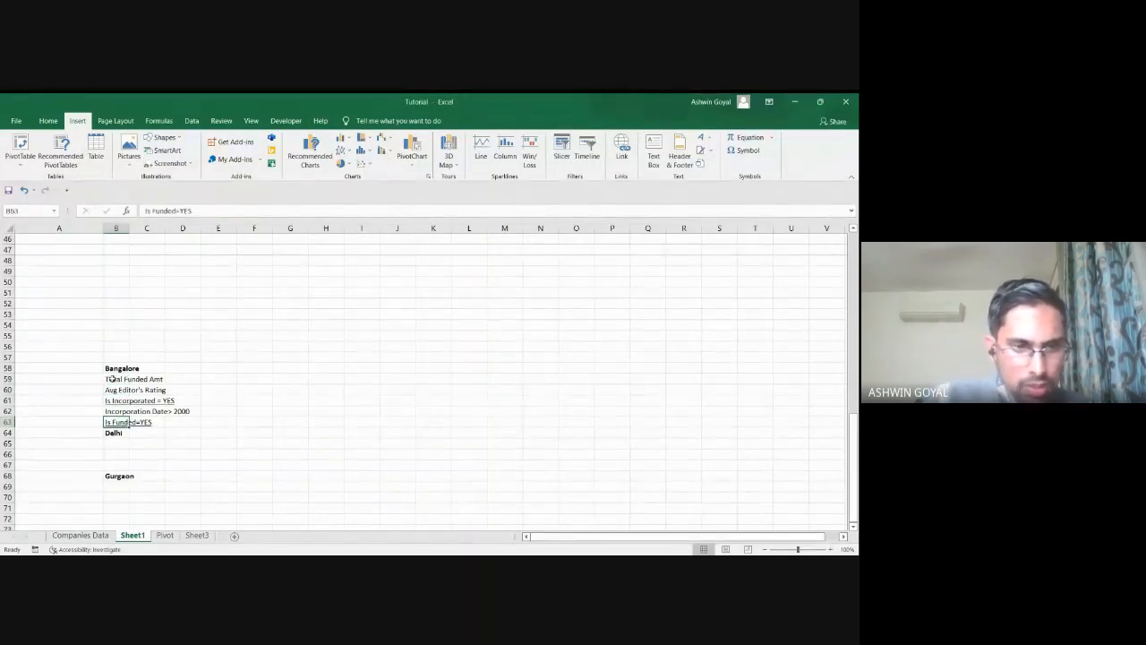
{"action": "key", "text": "Up"}
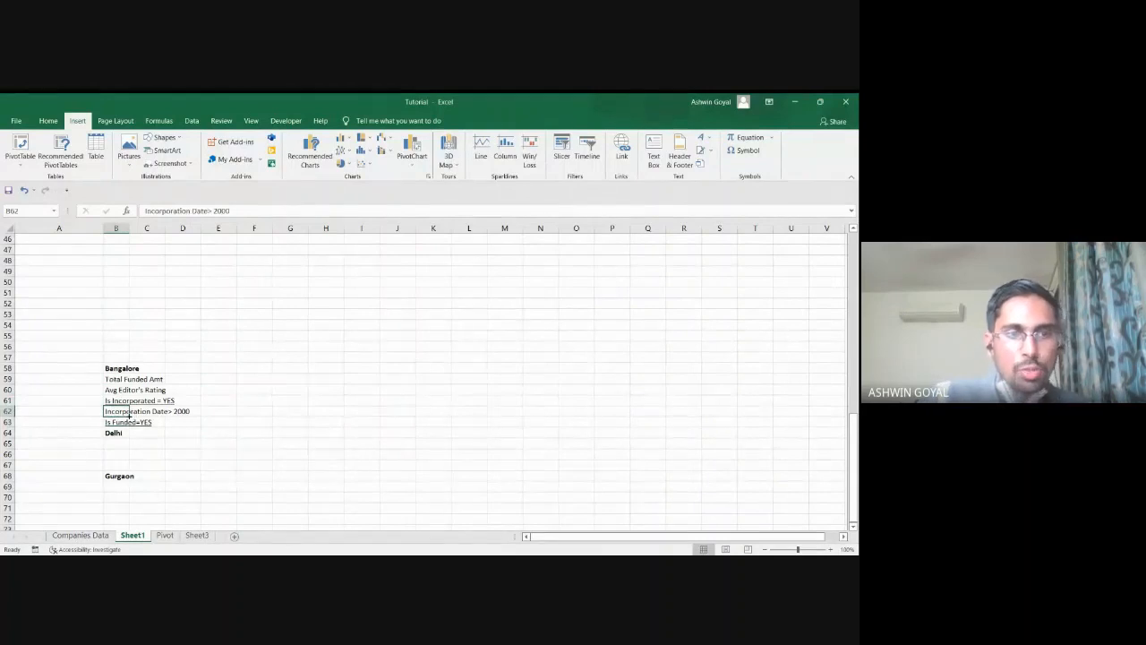
Add the Incorporation Date field as a third report filter of the PivotTable on Sheet1.
{"action": "scroll", "coordinate": [119, 407], "scroll_direction": "up", "scroll_amount": 15}
{"action": "left_click", "coordinate": [45, 294]}
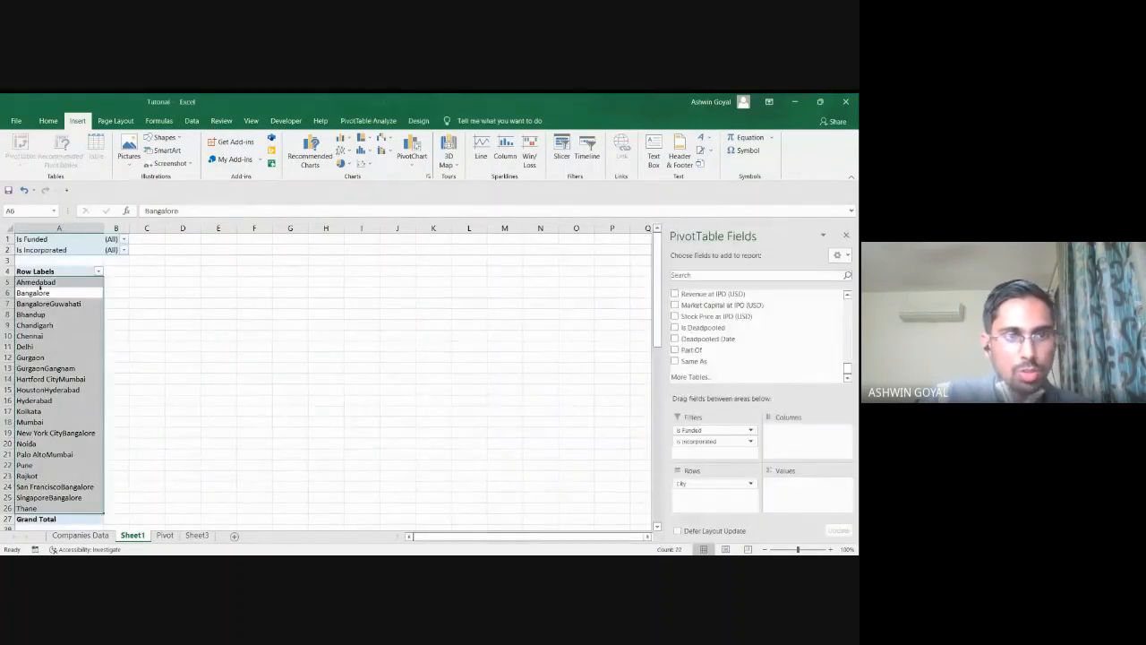
{"action": "key", "text": "Down"}
{"action": "scroll", "coordinate": [713, 335], "scroll_direction": "up", "scroll_amount": 3}
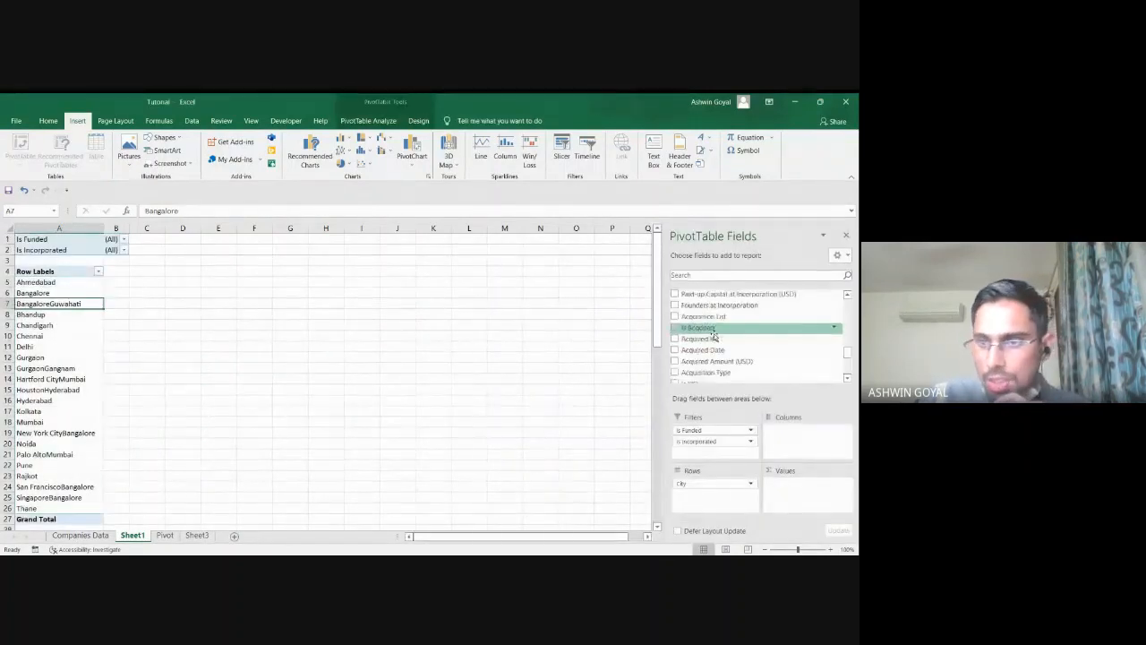
{"action": "scroll", "coordinate": [713, 335], "scroll_direction": "up", "scroll_amount": 2}
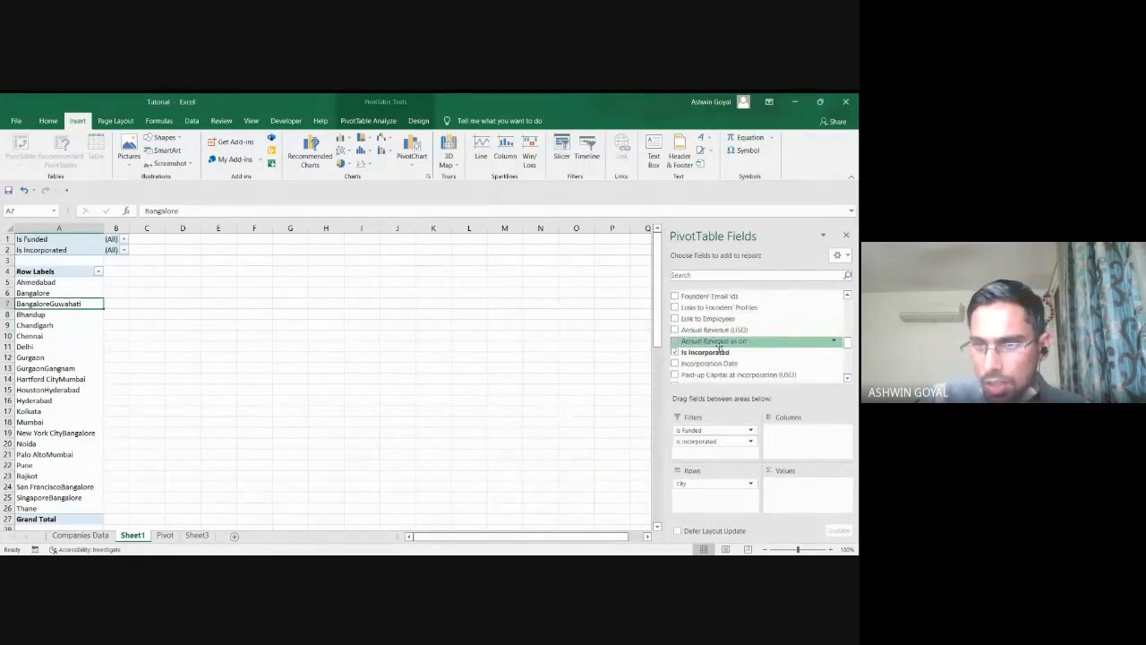
{"action": "left_click_drag", "start_coordinate": [709, 363], "coordinate": [721, 452]}
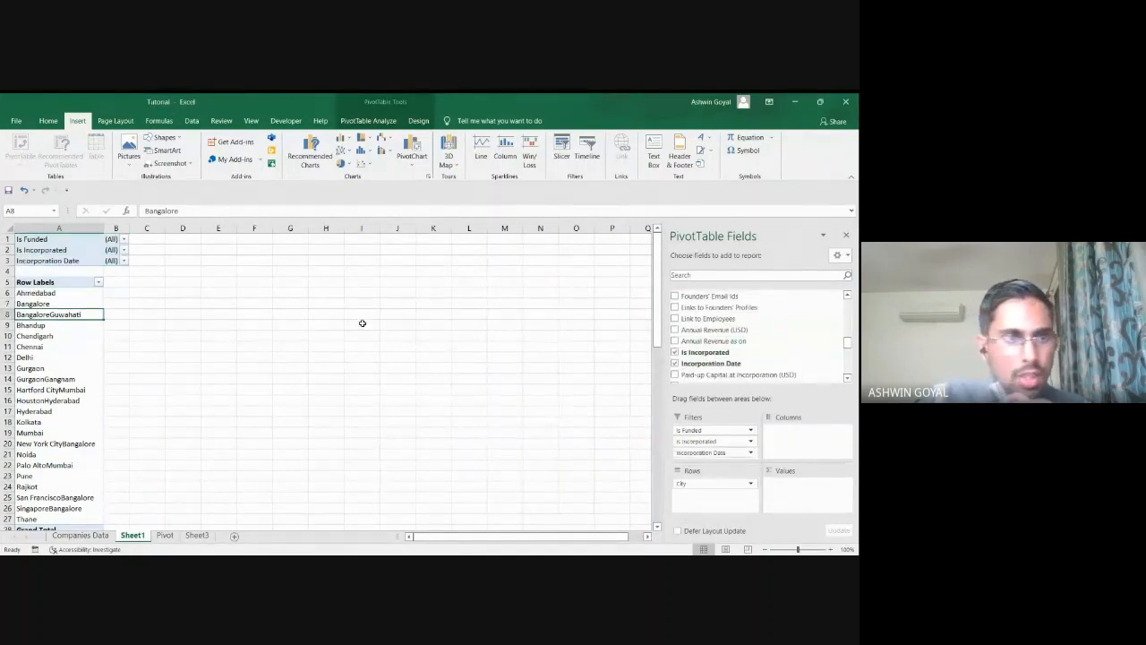
In the Incorporation Date filter, allow multiple items and exclude the six dates from 08-01-1991 to 01-10-1997.
{"action": "left_click", "coordinate": [125, 260]}
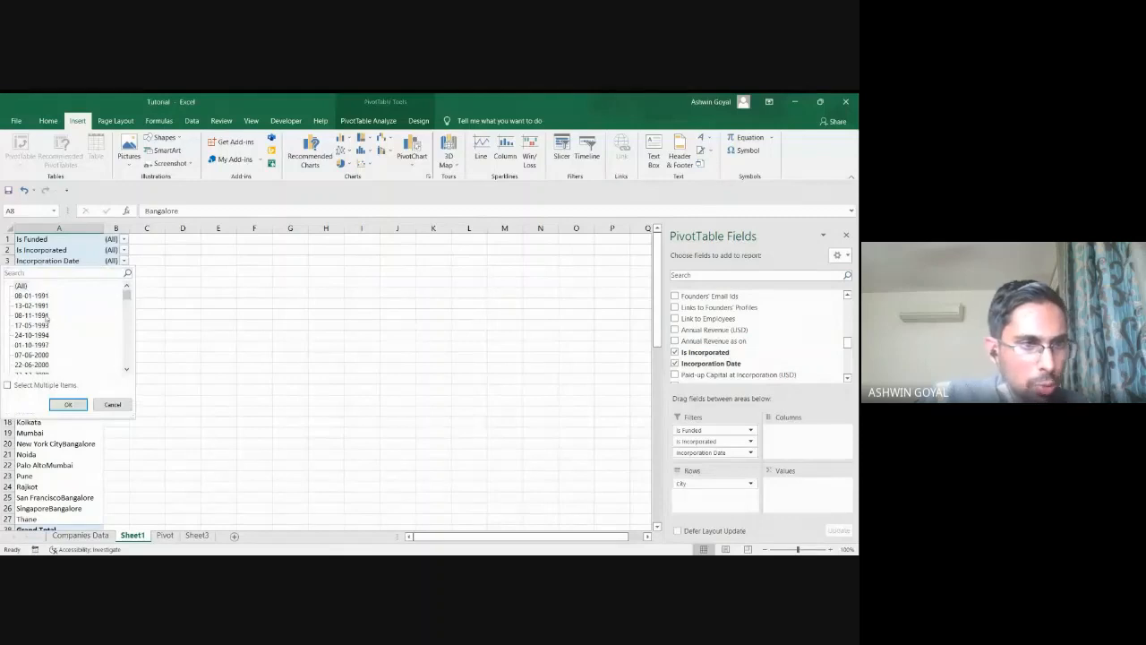
{"action": "scroll", "coordinate": [24, 337], "scroll_direction": "down", "scroll_amount": 1}
{"action": "left_click", "coordinate": [15, 387]}
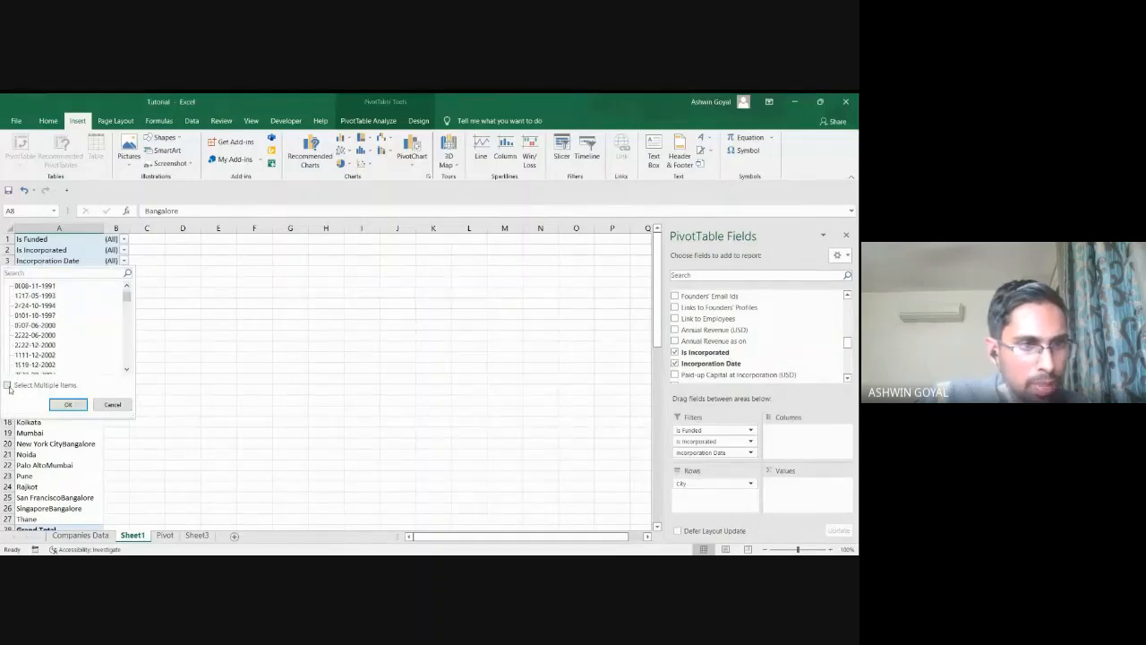
{"action": "left_click", "coordinate": [17, 296]}
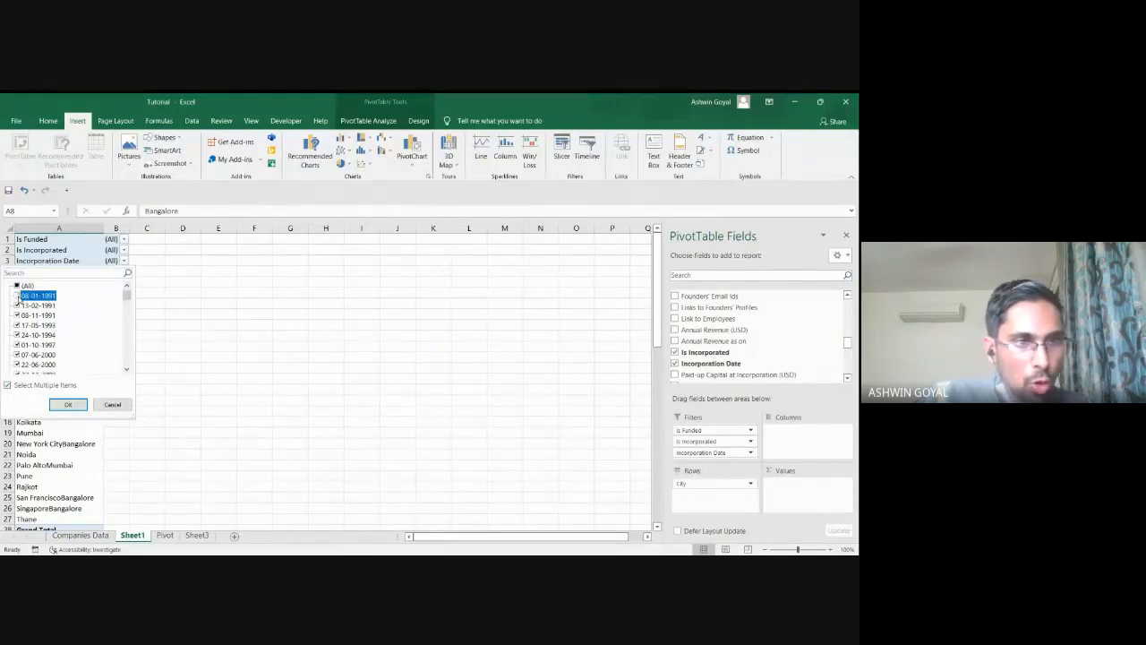
{"action": "left_click", "coordinate": [17, 306]}
{"action": "left_click", "coordinate": [17, 315]}
{"action": "left_click", "coordinate": [17, 325]}
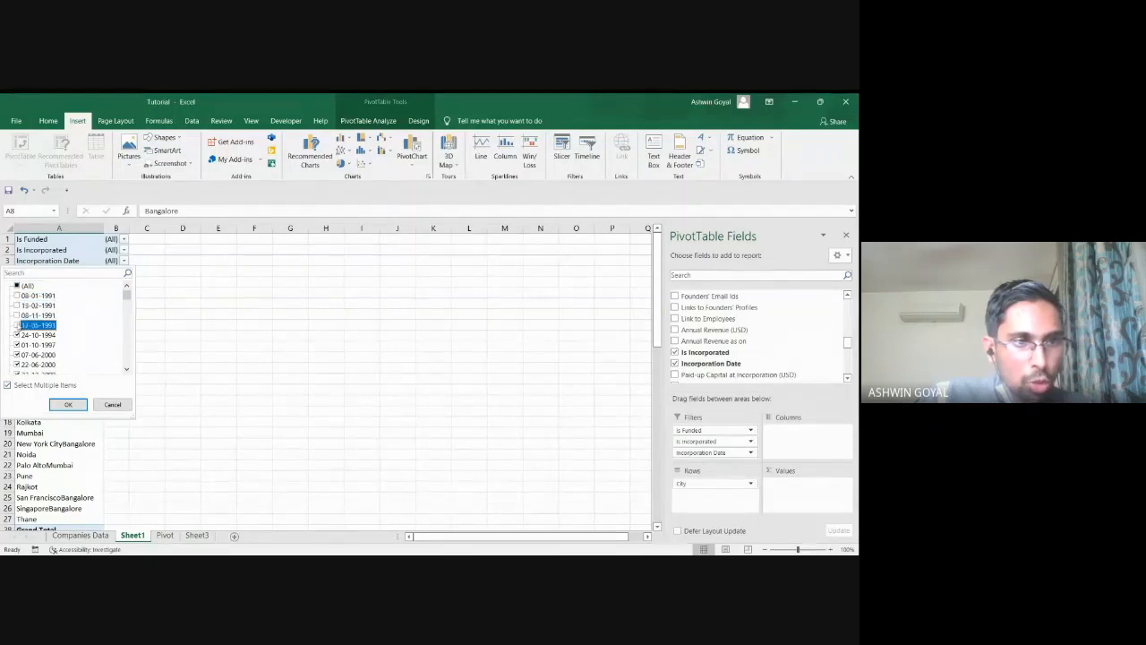
{"action": "left_click", "coordinate": [17, 335]}
{"action": "left_click", "coordinate": [17, 344]}
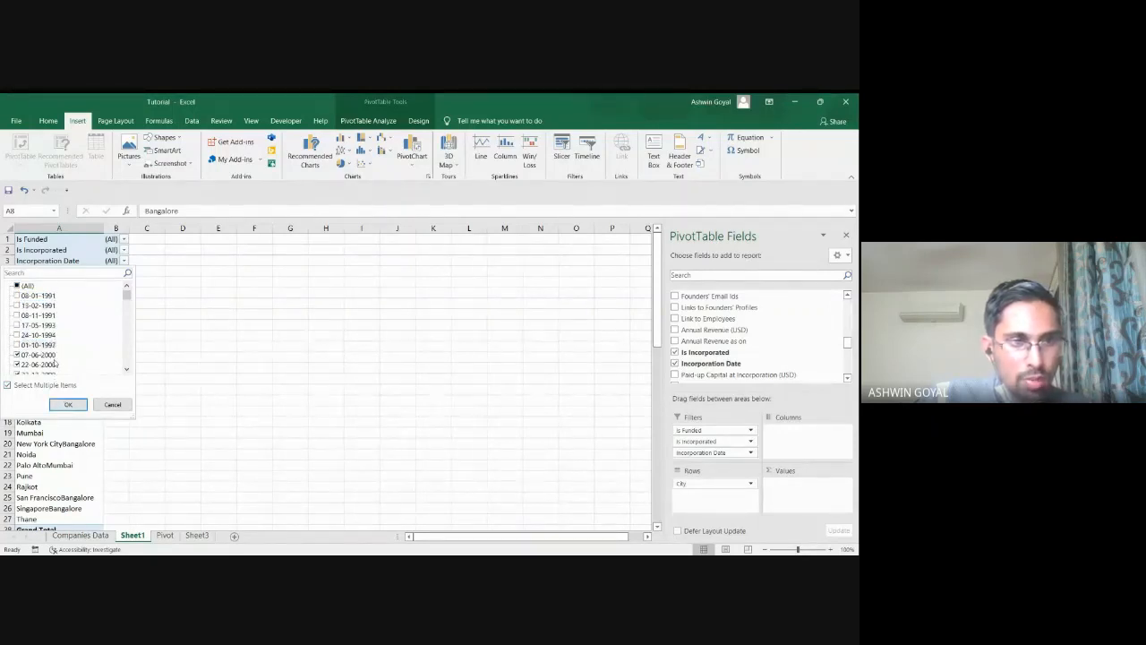
Exclude the blank entry from the Incorporation Date filter as well and apply the filter.
{"action": "scroll", "coordinate": [52, 331], "scroll_direction": "down", "scroll_amount": 2}
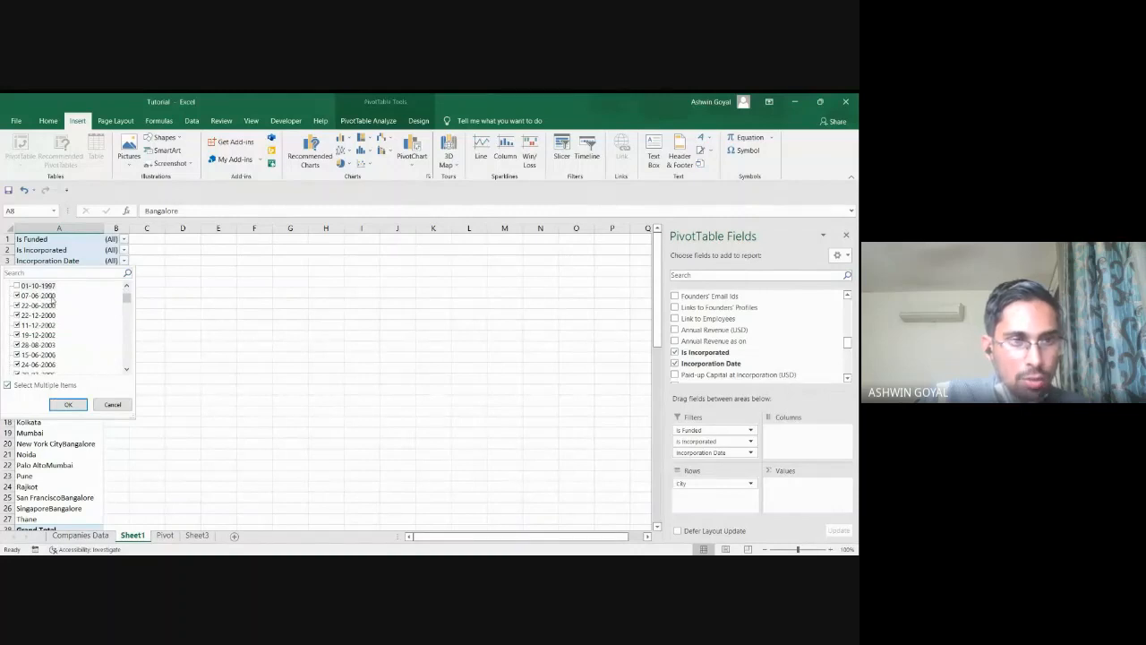
{"action": "scroll", "coordinate": [52, 301], "scroll_direction": "down", "scroll_amount": 2}
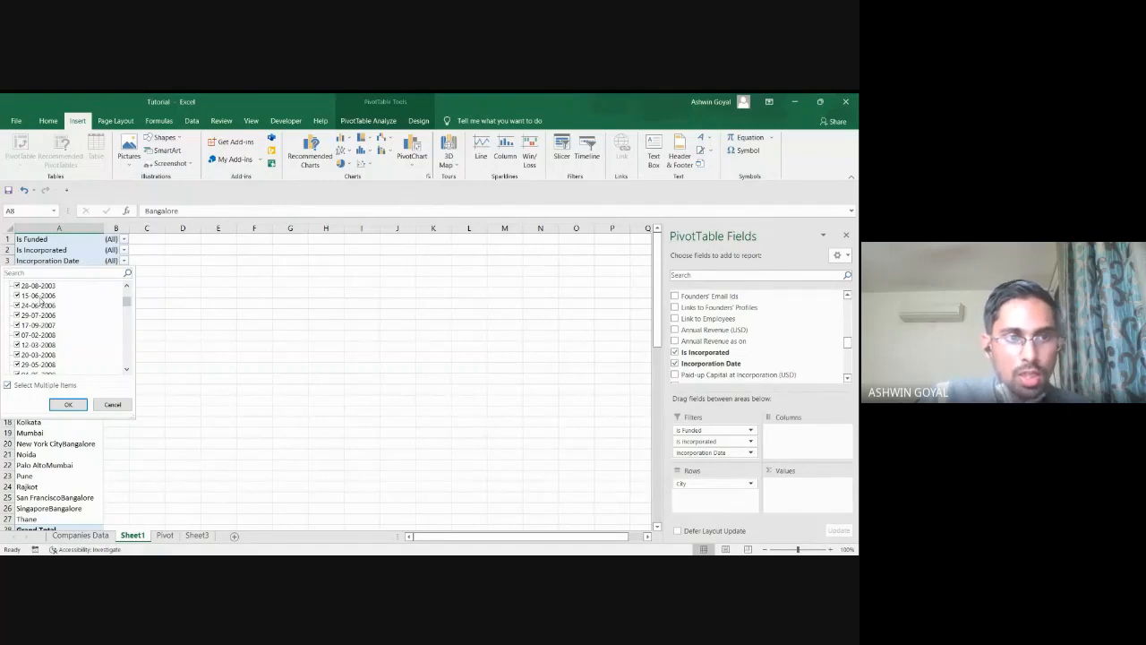
{"action": "scroll", "coordinate": [42, 300], "scroll_direction": "down", "scroll_amount": 8}
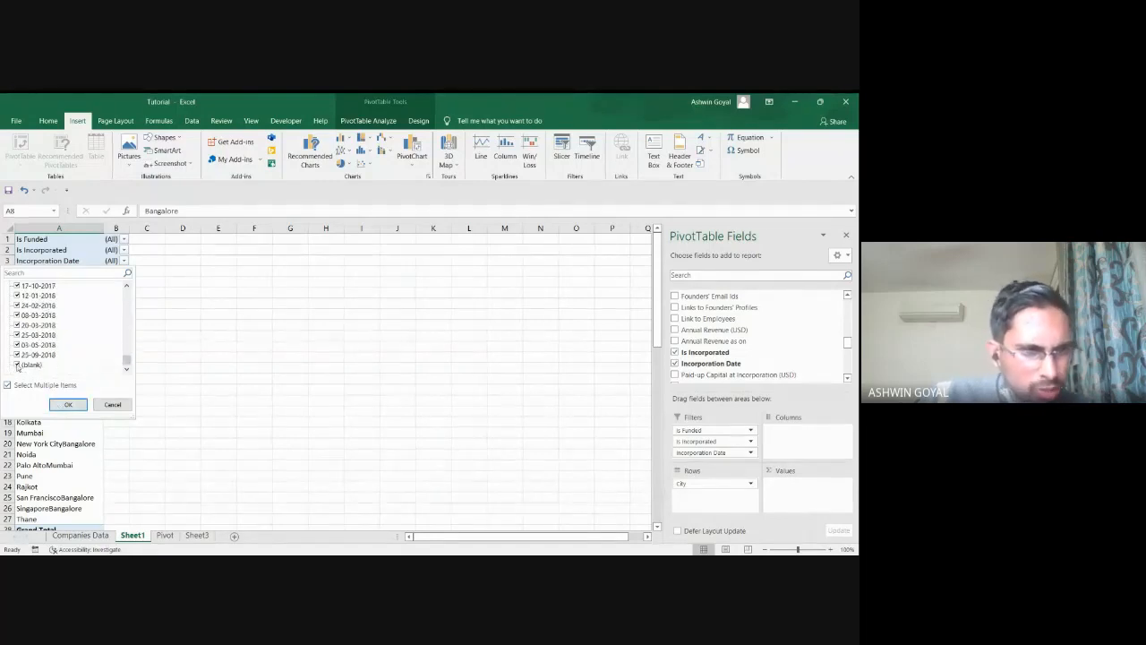
{"action": "left_click", "coordinate": [18, 366]}
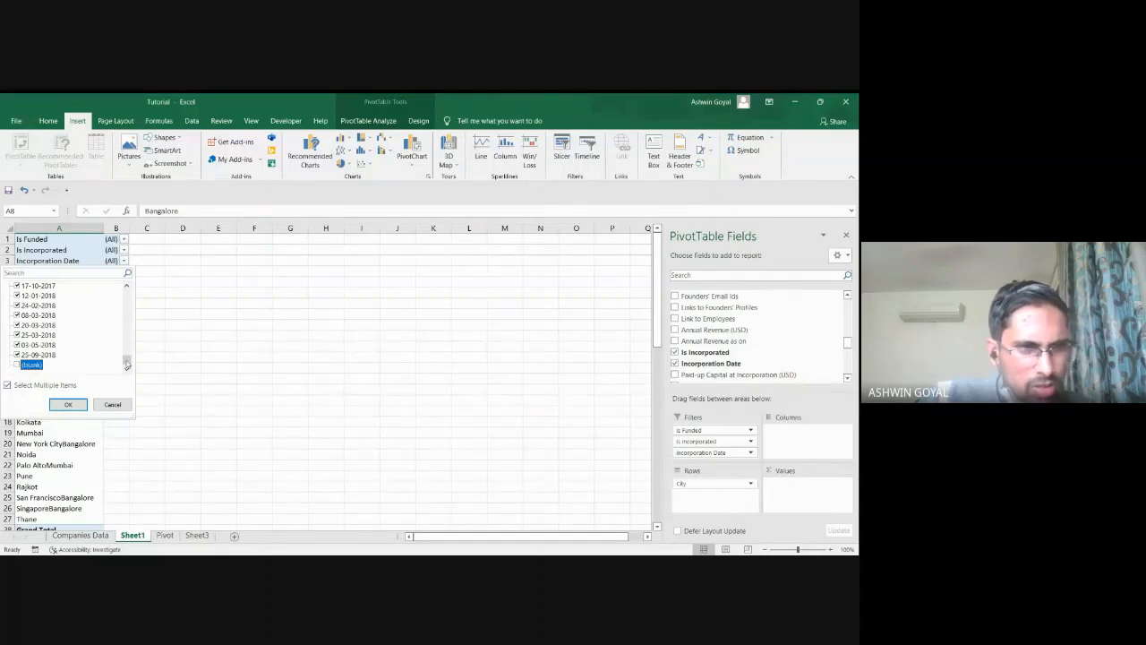
{"action": "left_click_drag", "start_coordinate": [128, 363], "coordinate": [126, 283]}
{"action": "left_click", "coordinate": [83, 407]}
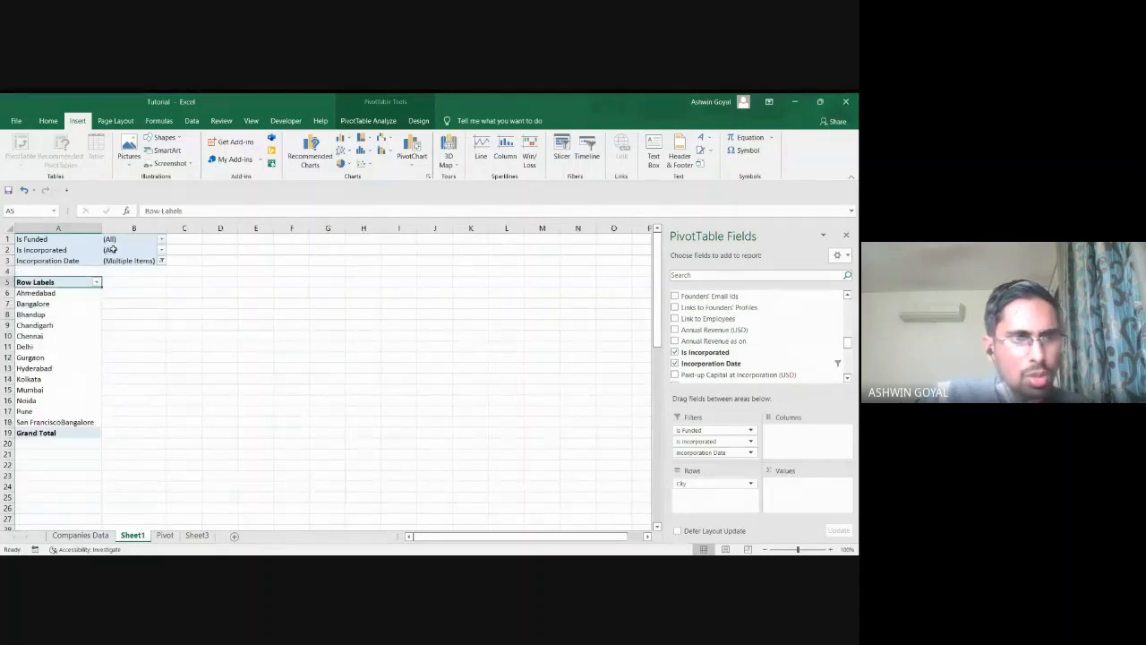
Filter the PivotTable to Yes only for both Is Incorporated and Is Funded.
{"action": "left_click", "coordinate": [161, 250]}
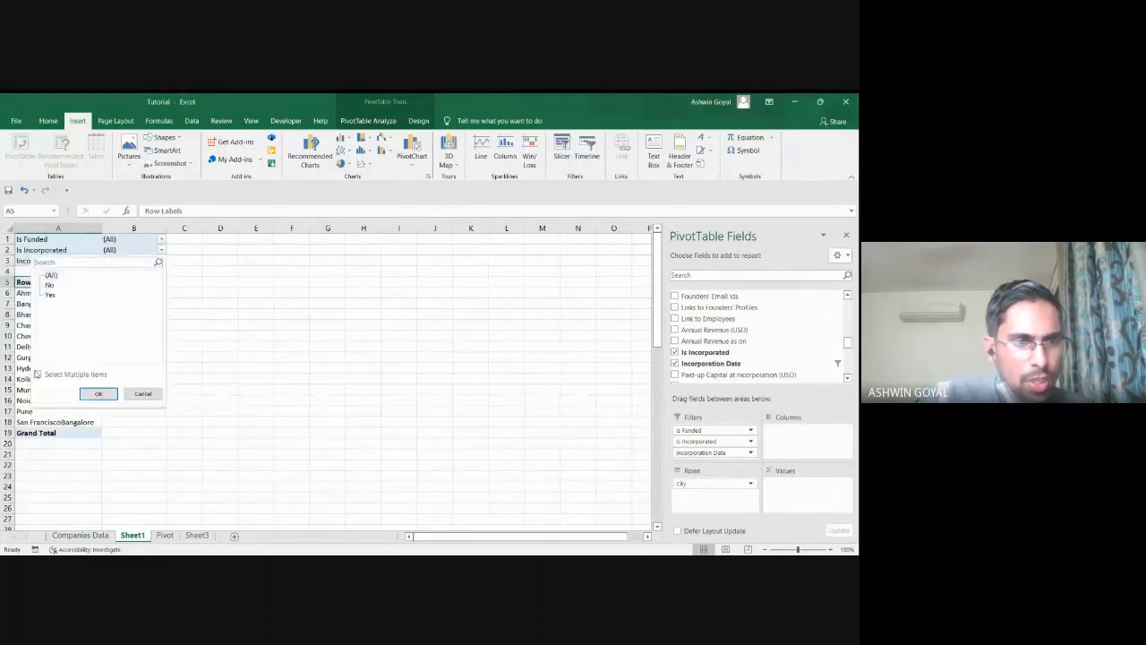
{"action": "left_click", "coordinate": [48, 285]}
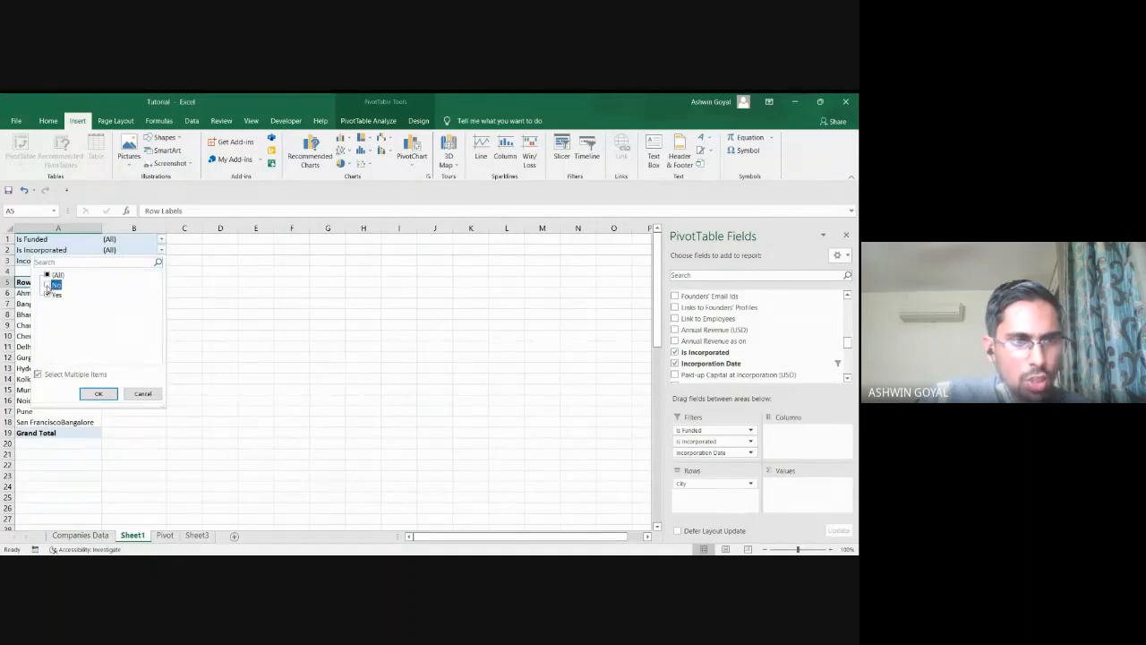
{"action": "left_click", "coordinate": [98, 394]}
{"action": "left_click", "coordinate": [161, 239]}
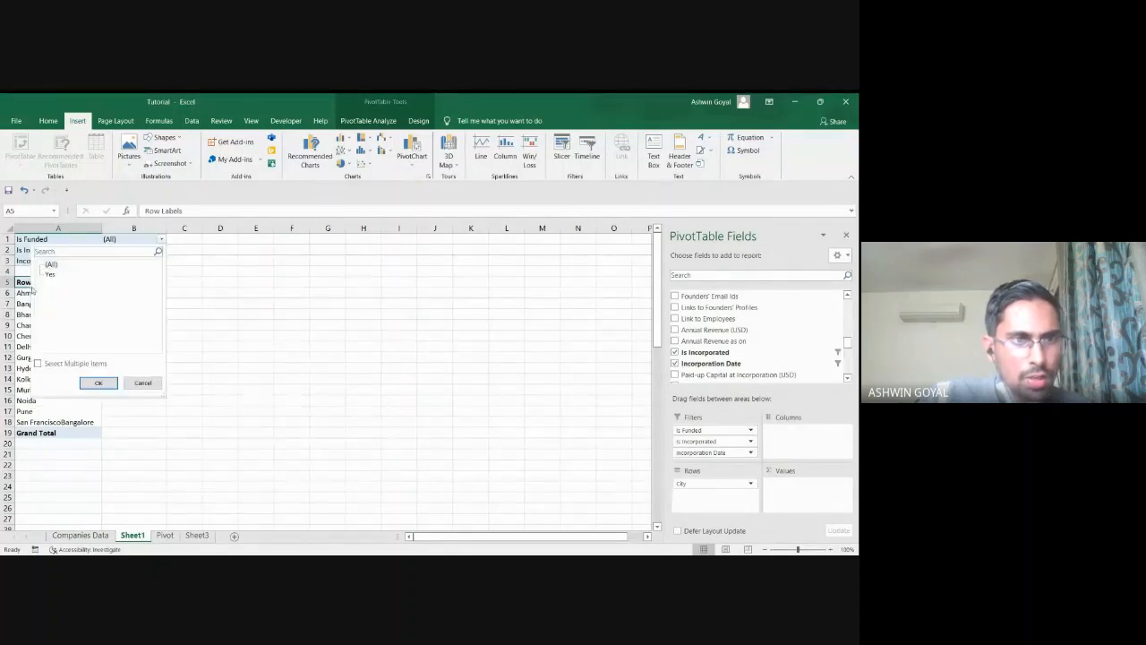
{"action": "left_click", "coordinate": [38, 364]}
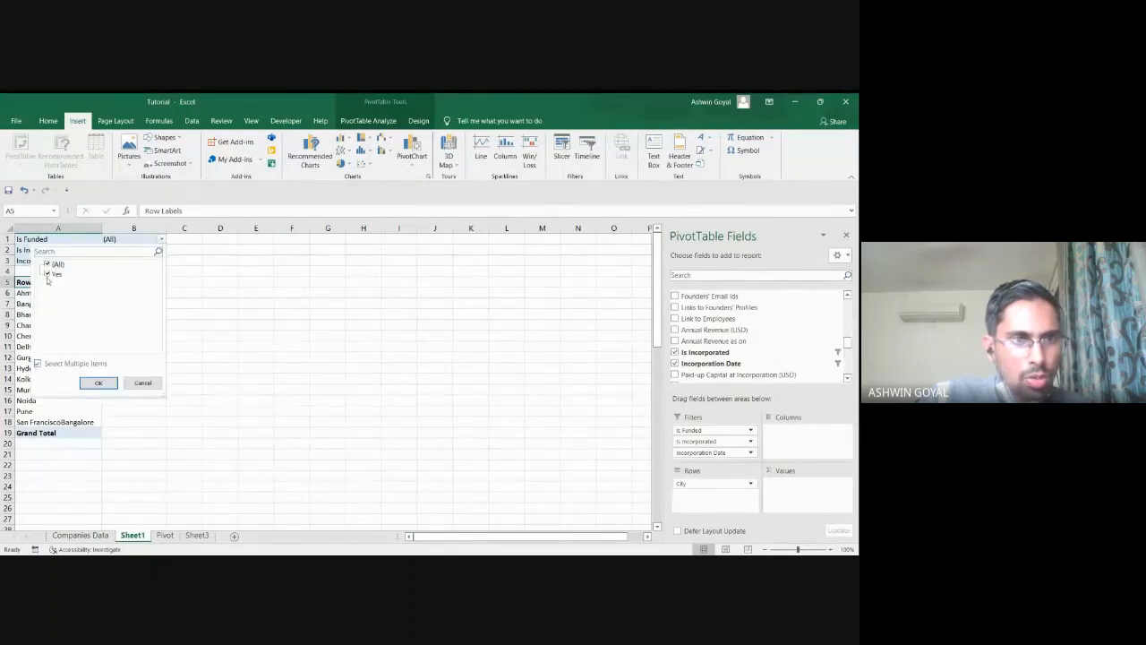
{"action": "left_click", "coordinate": [99, 382]}
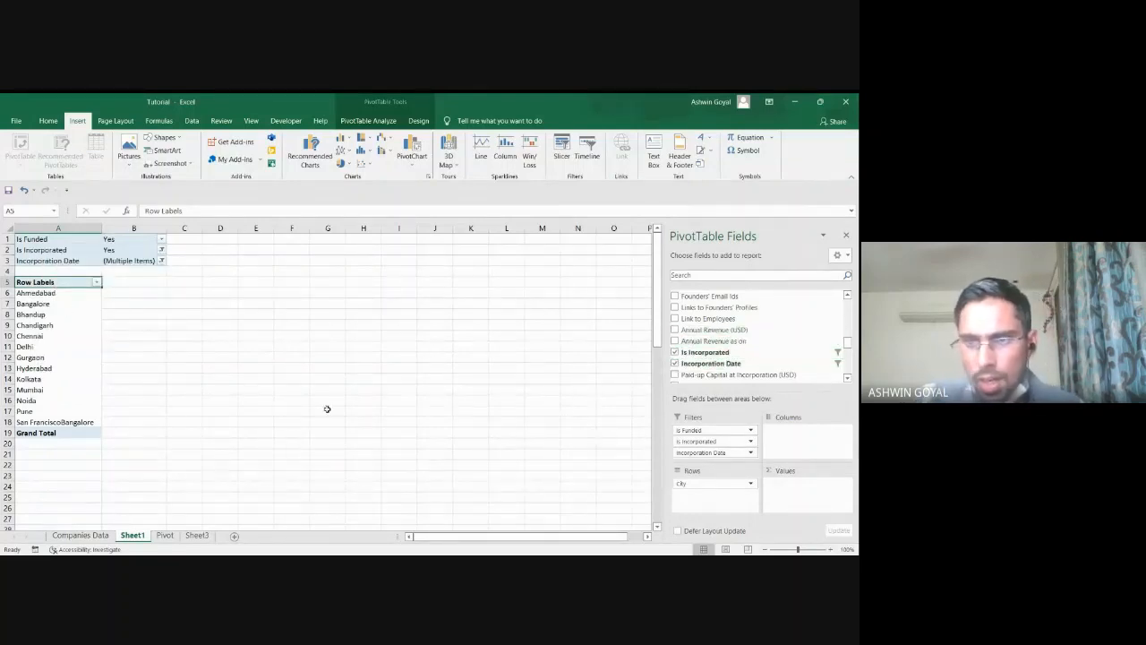
Check the Total Funded Amt requirement in B59 and add Total Funding (USD) to the PivotTable values as a sum.
{"action": "scroll", "coordinate": [118, 421], "scroll_direction": "down", "scroll_amount": 11}
{"action": "scroll", "coordinate": [118, 421], "scroll_direction": "down", "scroll_amount": 2}
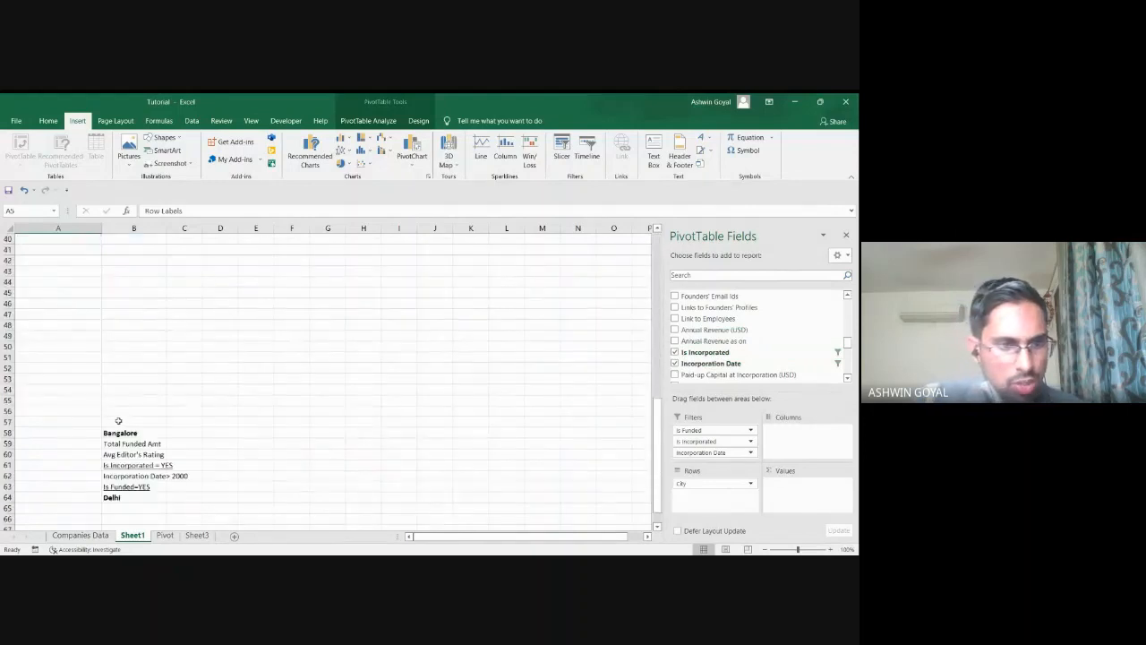
{"action": "left_click", "coordinate": [140, 443]}
{"action": "scroll", "coordinate": [66, 414], "scroll_direction": "up", "scroll_amount": 13}
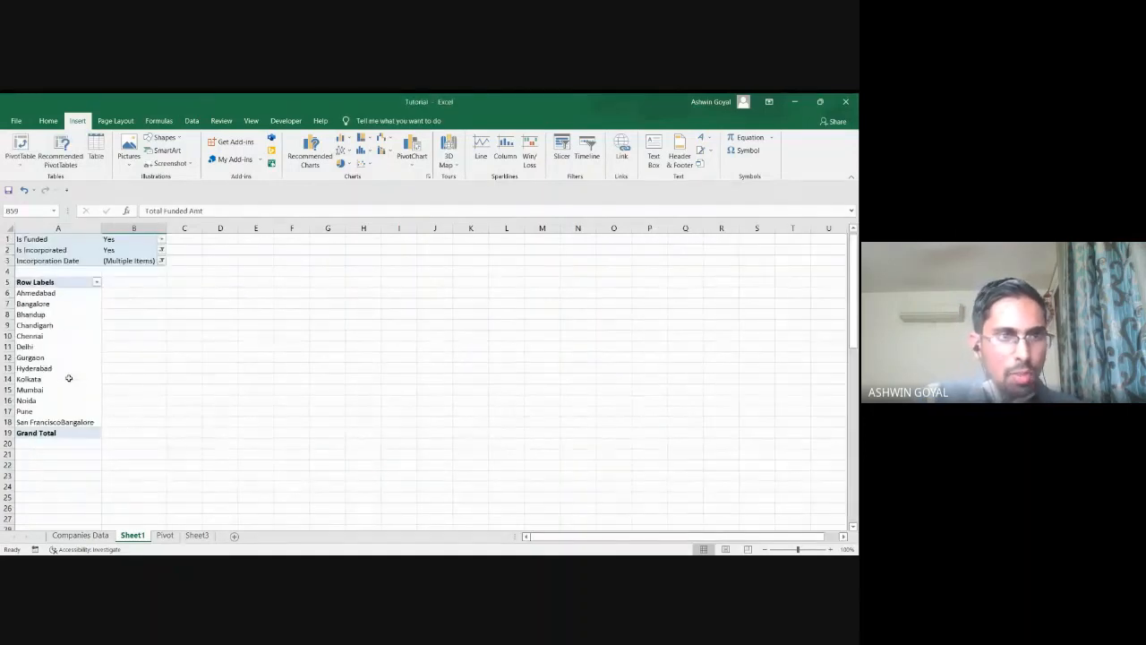
{"action": "left_click", "coordinate": [60, 294]}
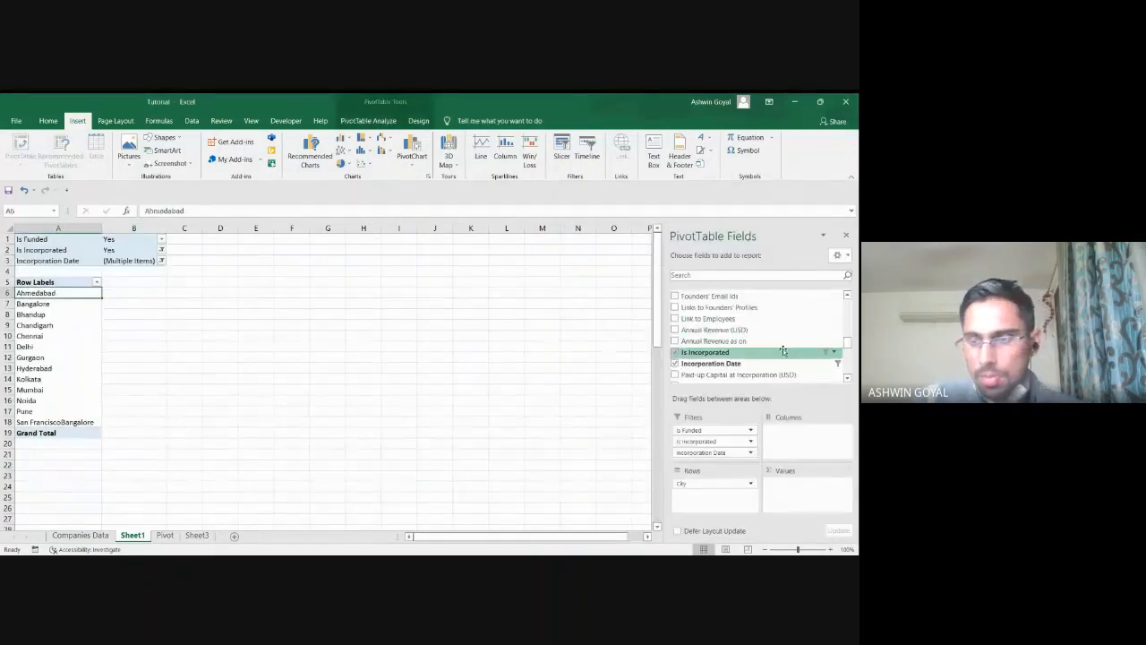
{"action": "scroll", "coordinate": [750, 324], "scroll_direction": "down", "scroll_amount": 4}
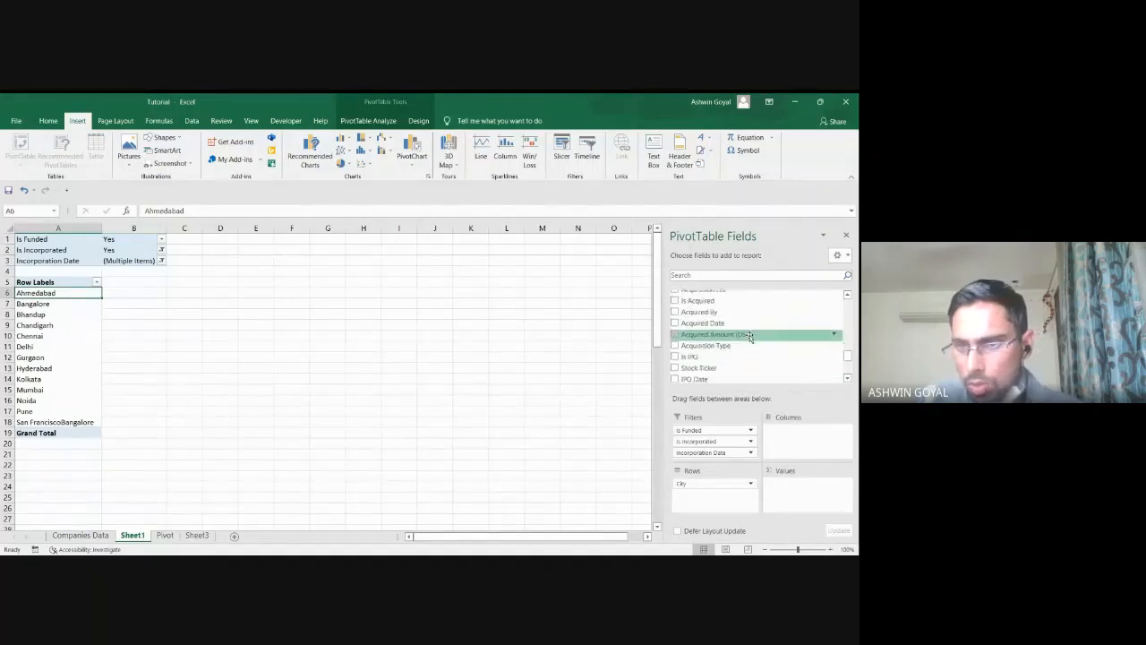
{"action": "scroll", "coordinate": [749, 335], "scroll_direction": "up", "scroll_amount": 5}
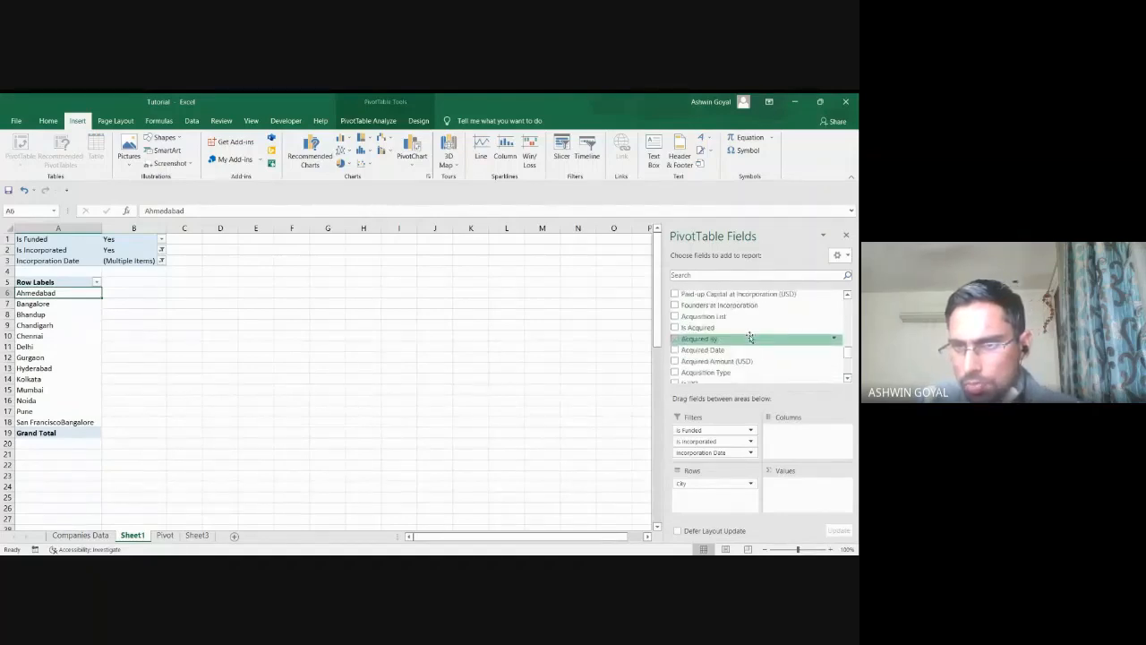
{"action": "scroll", "coordinate": [743, 345], "scroll_direction": "up", "scroll_amount": 6}
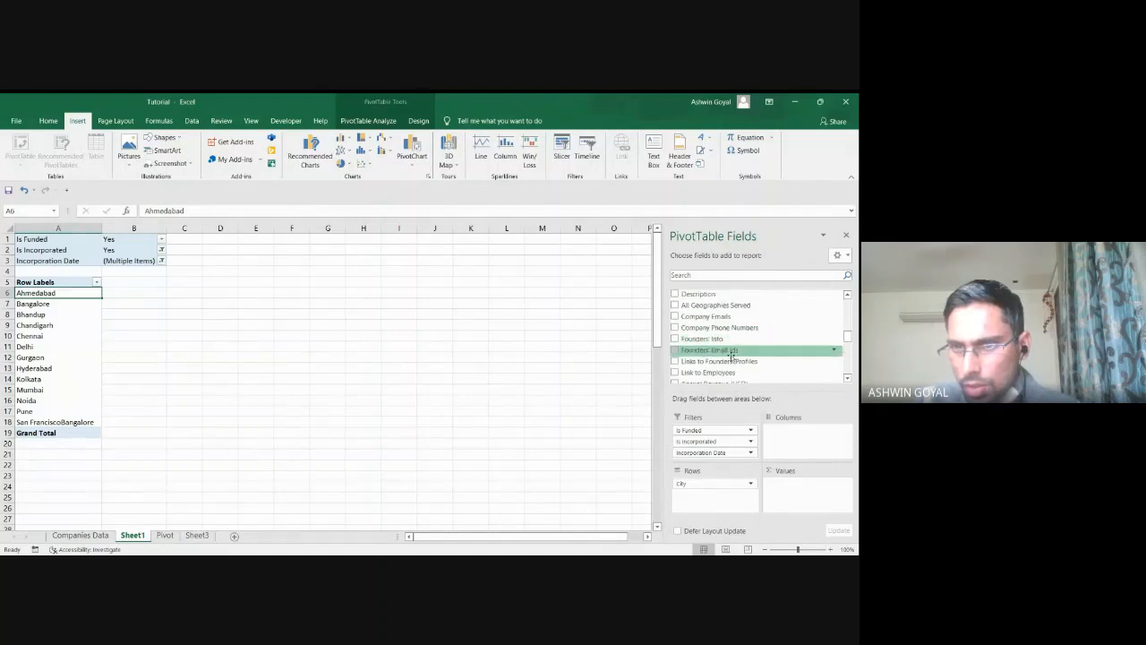
{"action": "scroll", "coordinate": [731, 355], "scroll_direction": "up", "scroll_amount": 3}
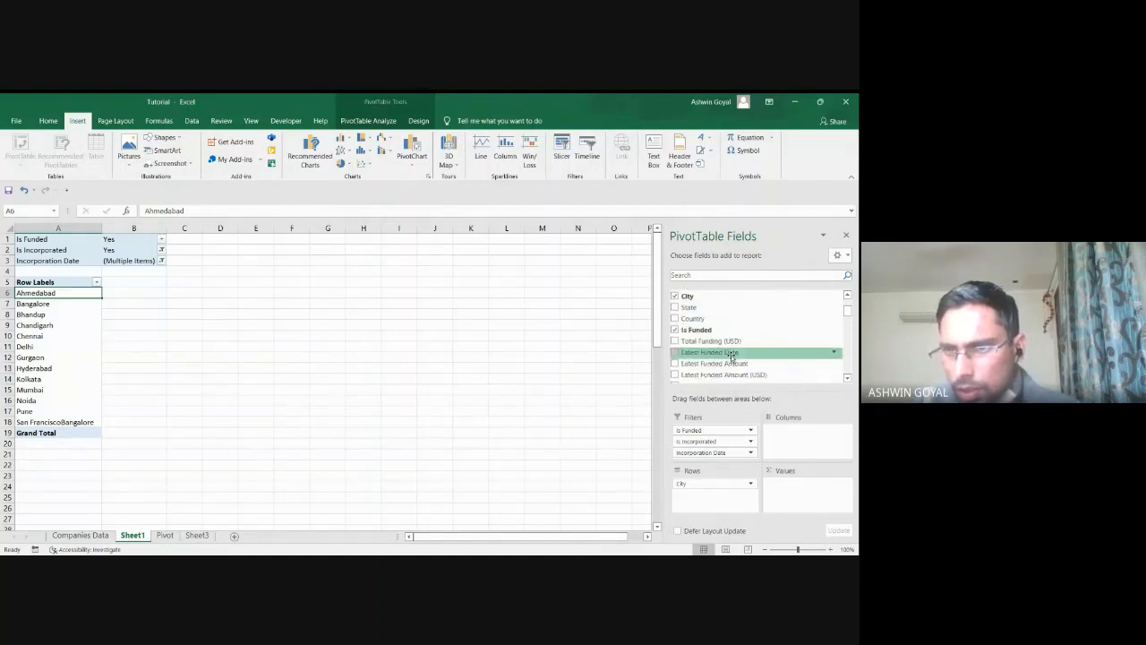
{"action": "scroll", "coordinate": [732, 355], "scroll_direction": "down", "scroll_amount": 1}
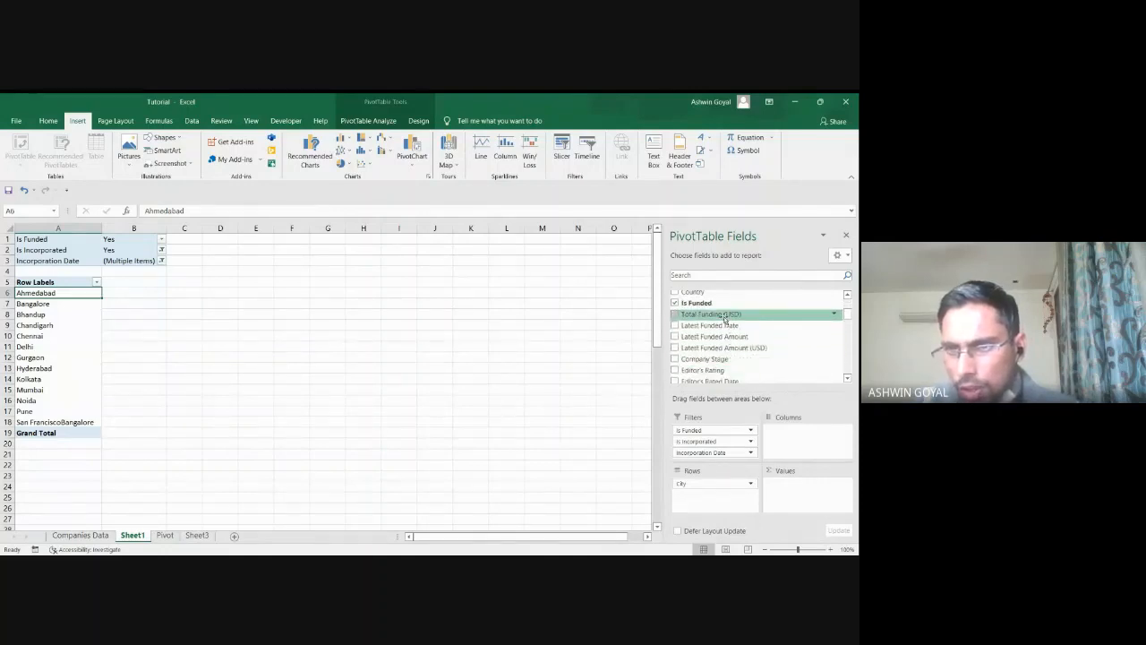
{"action": "scroll", "coordinate": [725, 319], "scroll_direction": "up", "scroll_amount": 3}
{"action": "scroll", "coordinate": [725, 320], "scroll_direction": "down", "scroll_amount": 3}
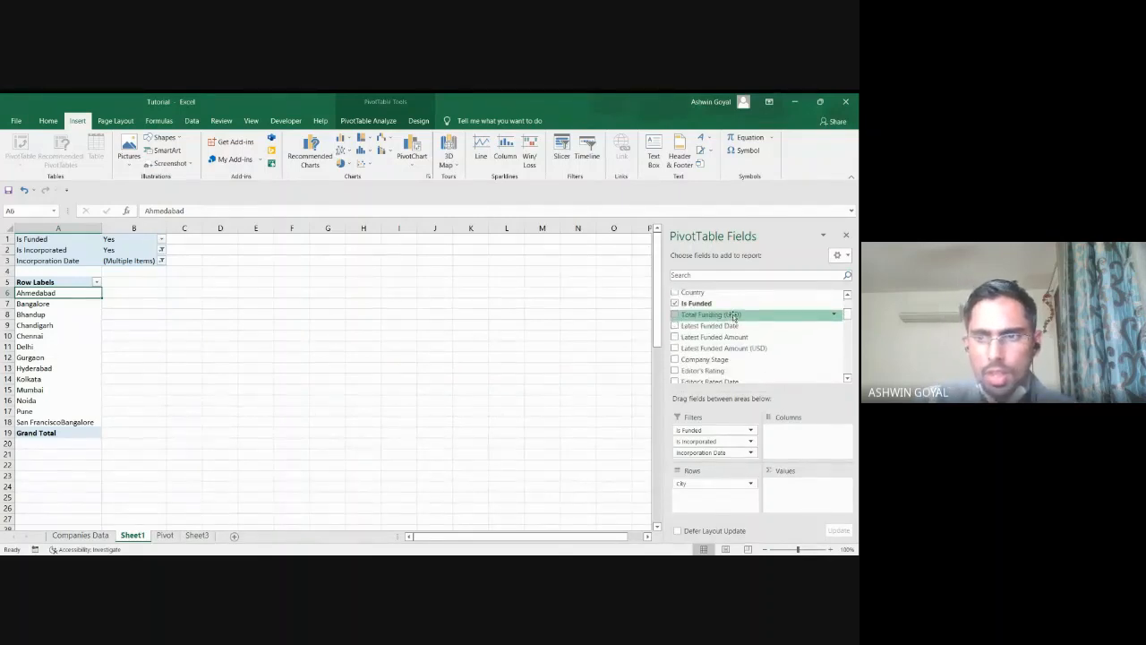
{"action": "left_click_drag", "start_coordinate": [734, 315], "coordinate": [809, 492]}
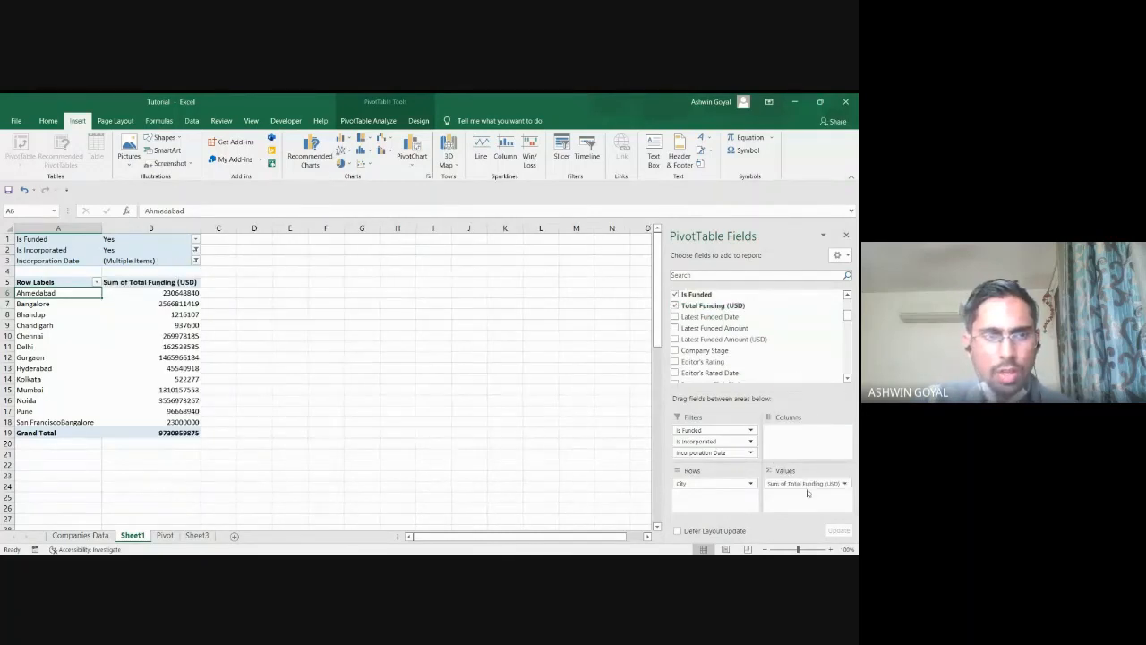
Review the funding totals for Bangalore and Noida, and add Annual Revenue (USD) to the PivotTable values as a sum.
{"action": "left_click", "coordinate": [157, 293]}
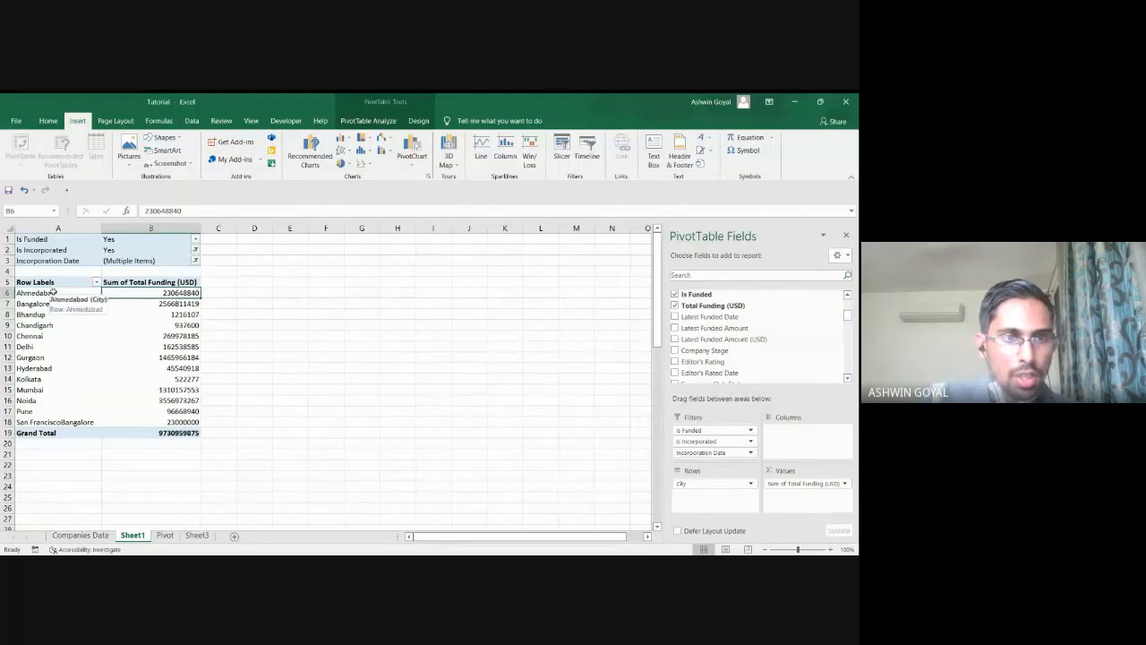
{"action": "left_click_drag", "start_coordinate": [54, 308], "coordinate": [149, 304]}
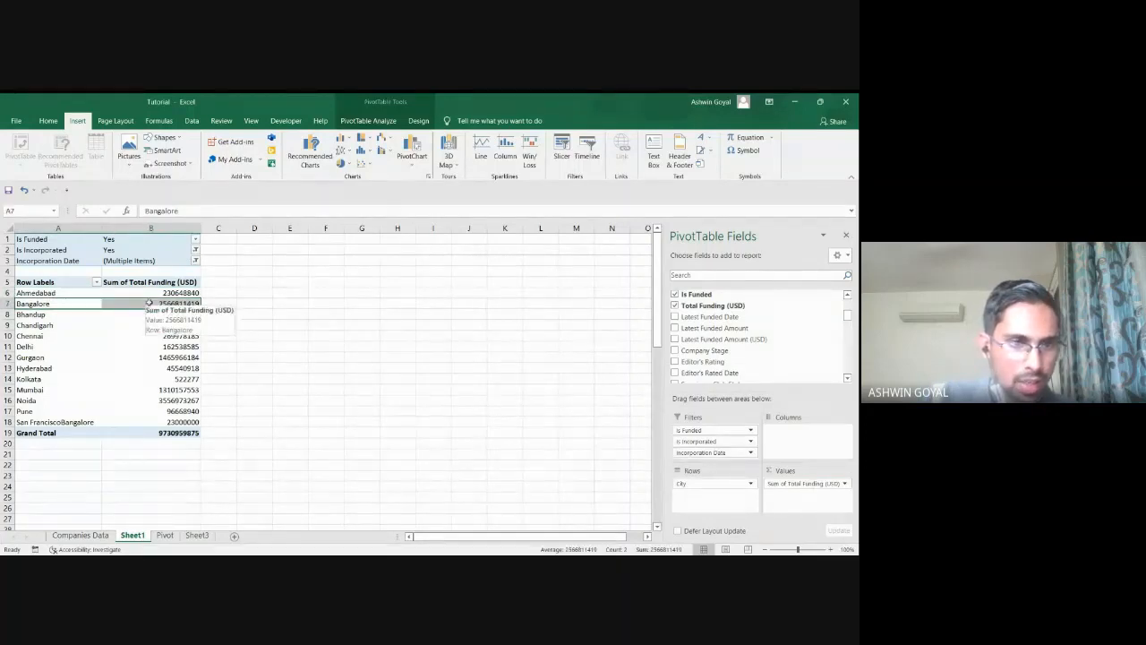
{"action": "left_click_drag", "start_coordinate": [151, 402], "coordinate": [54, 401]}
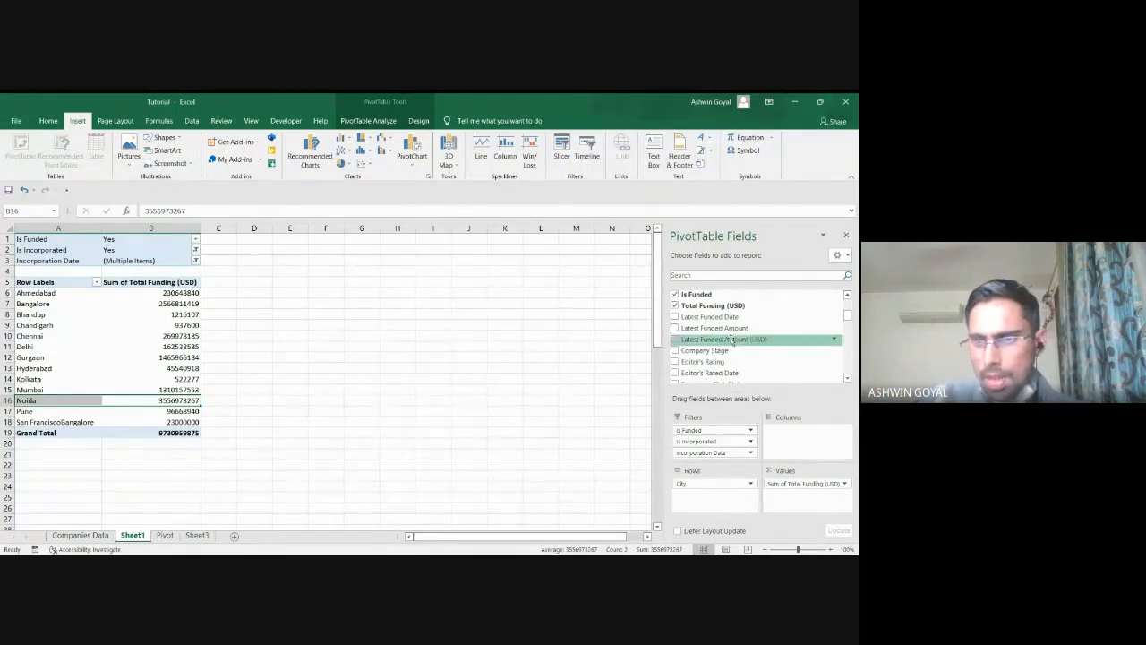
{"action": "scroll", "coordinate": [731, 339], "scroll_direction": "down", "scroll_amount": 5}
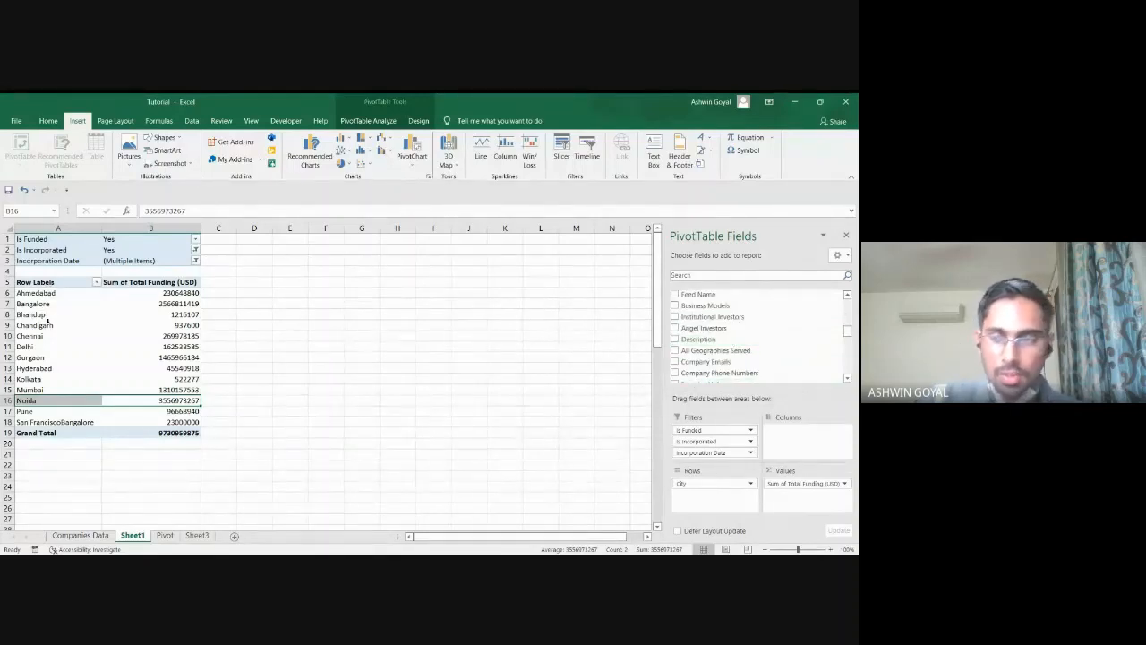
{"action": "scroll", "coordinate": [739, 327], "scroll_direction": "down", "scroll_amount": 4}
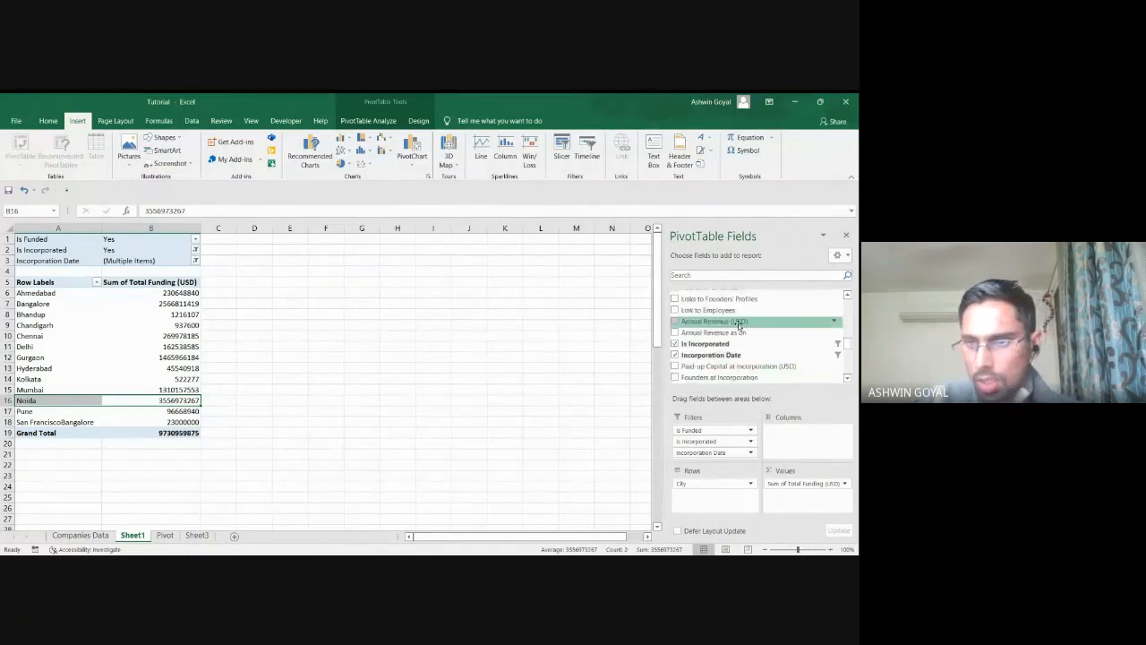
{"action": "left_click_drag", "start_coordinate": [741, 323], "coordinate": [808, 507]}
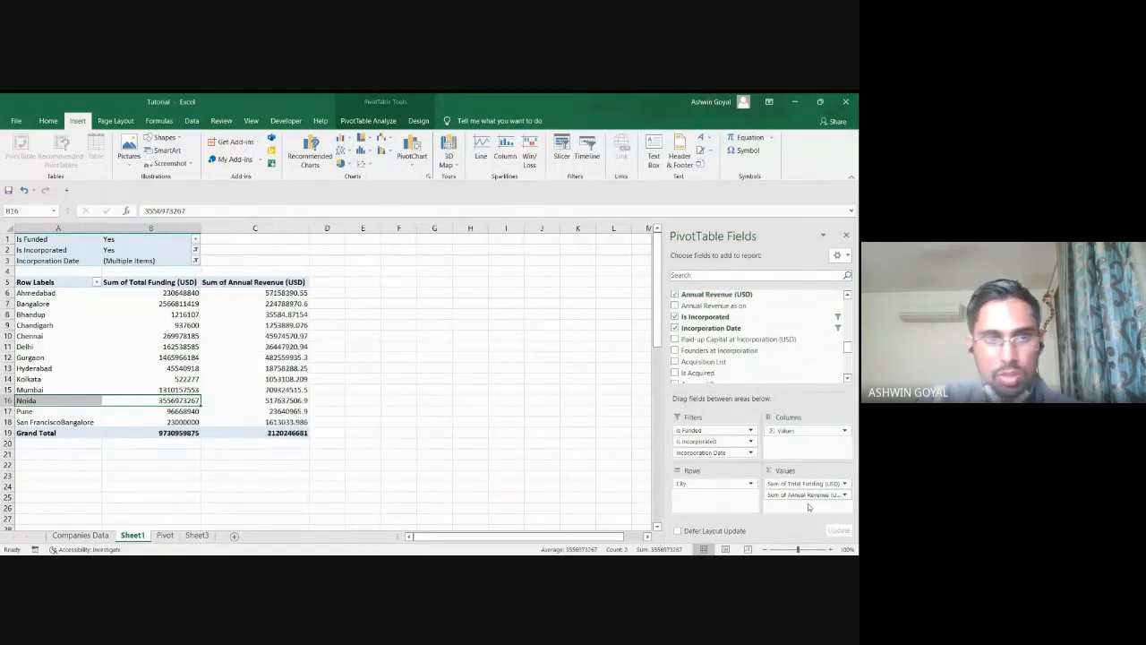
Review the summed revenue per city, and summarize Annual Revenue (USD) by average in the PivotTable values.
{"action": "left_click", "coordinate": [250, 280]}
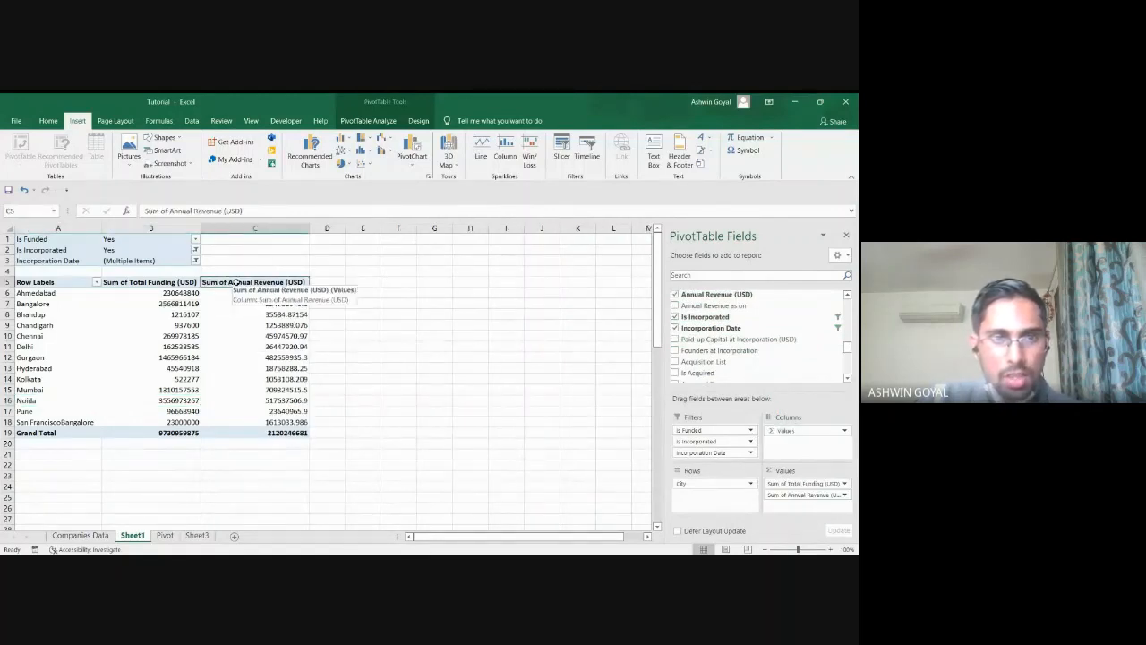
{"action": "left_click_drag", "start_coordinate": [268, 293], "coordinate": [279, 422]}
{"action": "left_click", "coordinate": [230, 282]}
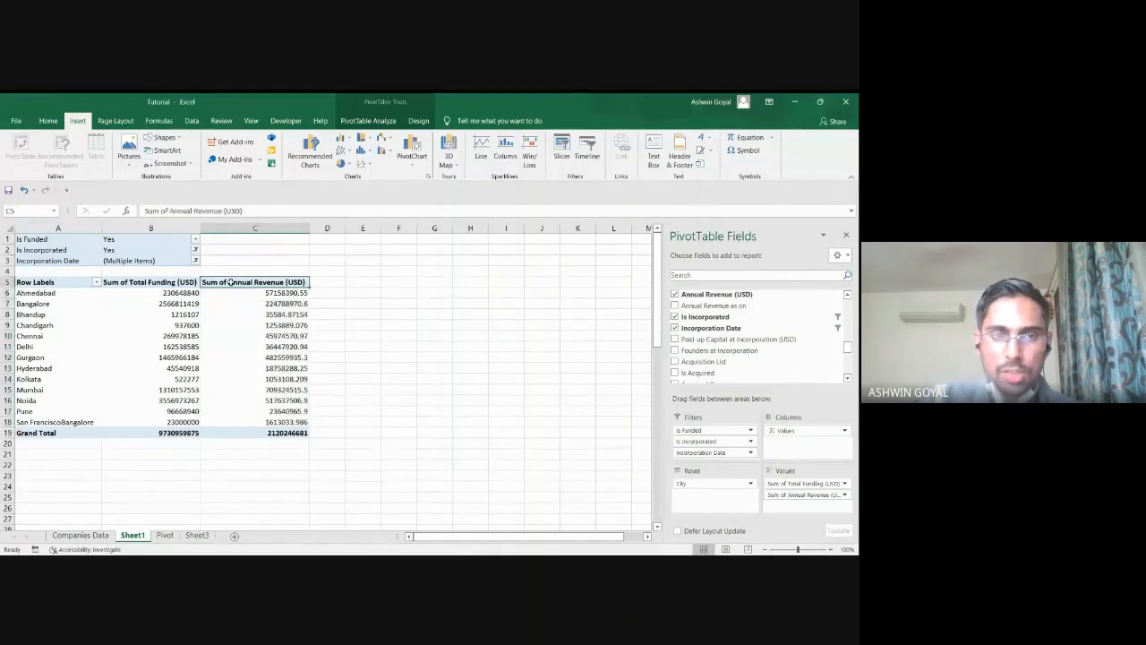
{"action": "left_click", "coordinate": [789, 494]}
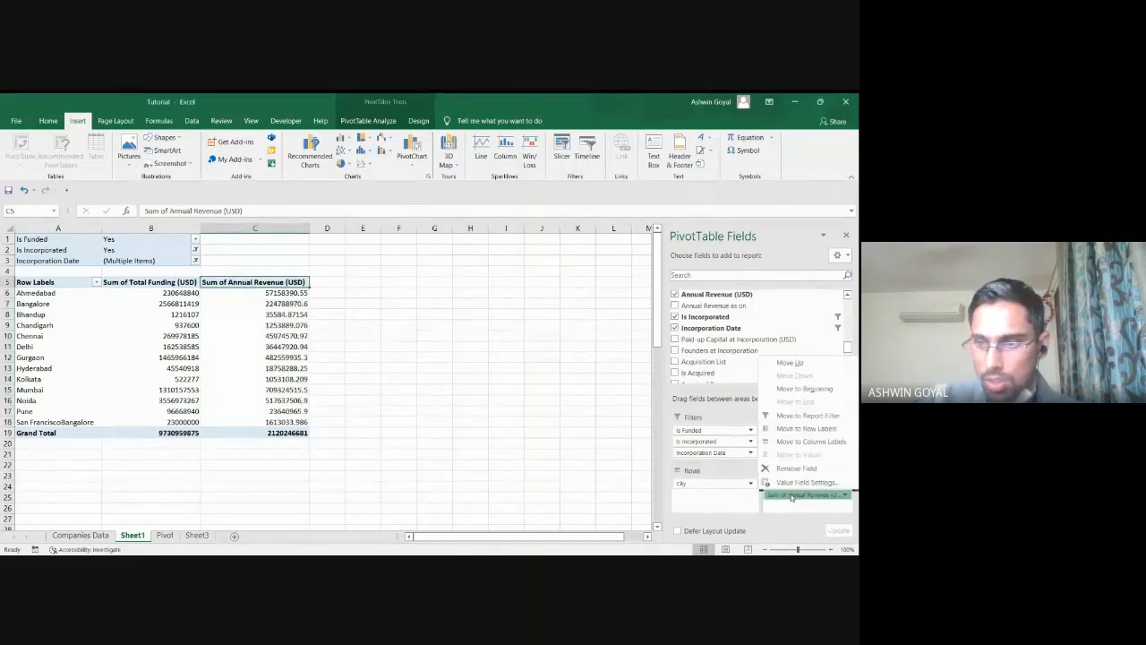
{"action": "left_click", "coordinate": [790, 510]}
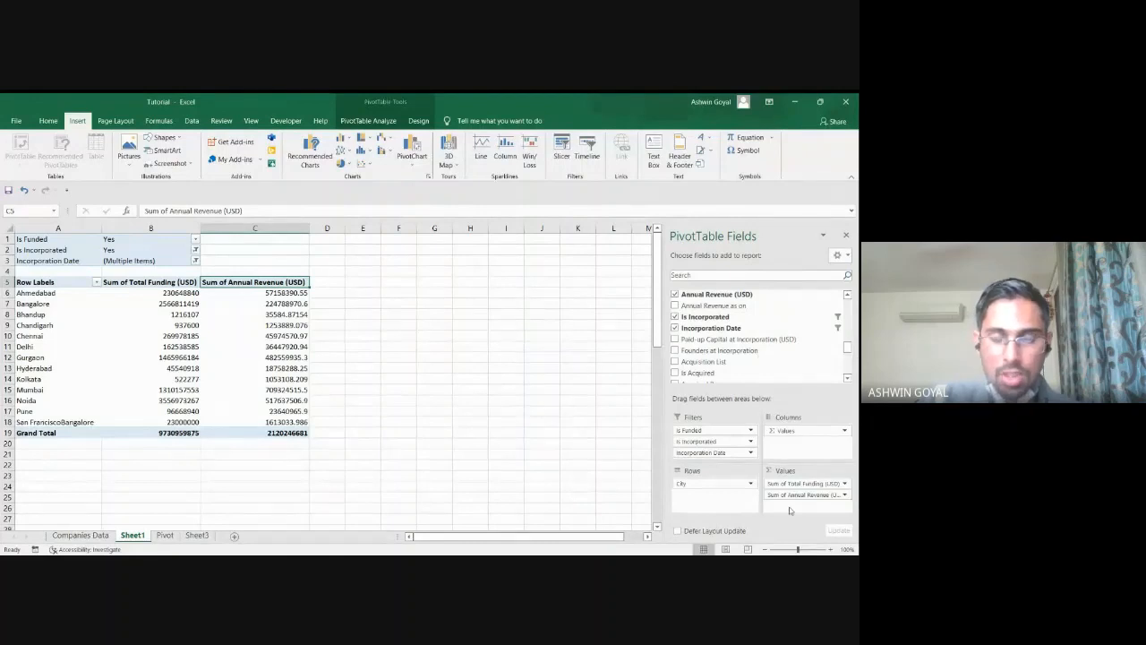
{"action": "left_click", "coordinate": [793, 494]}
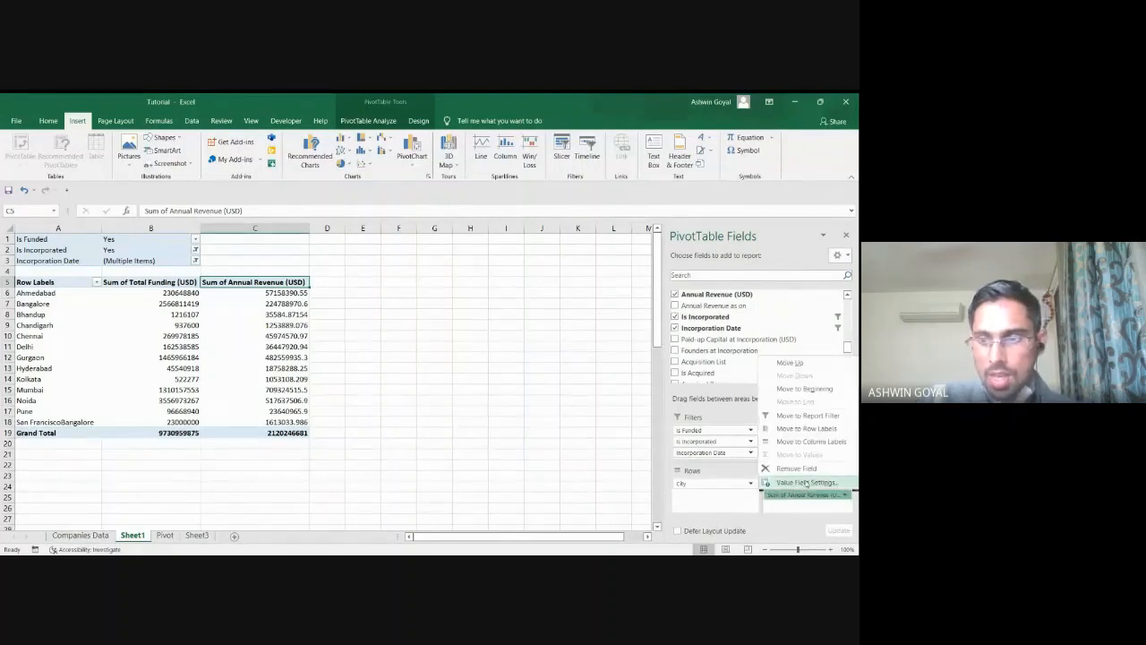
{"action": "left_click", "coordinate": [805, 484]}
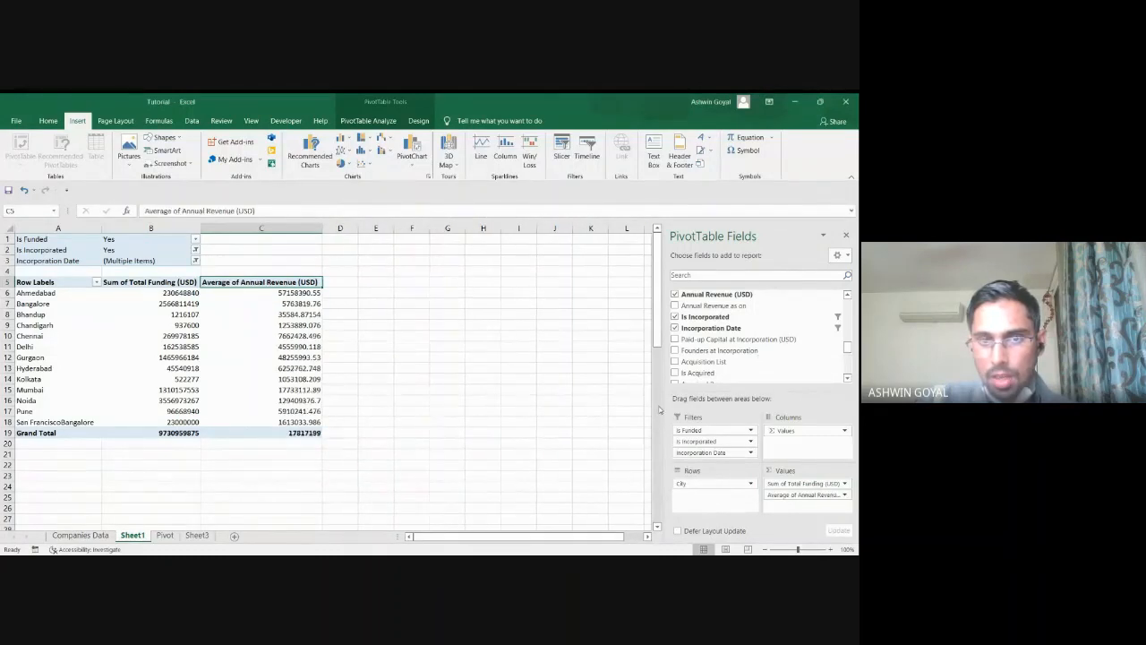
Examine the average annual revenue per city and compare it with the total funding column, starting with Ahmedabad.
{"action": "left_click_drag", "start_coordinate": [279, 293], "coordinate": [281, 422]}
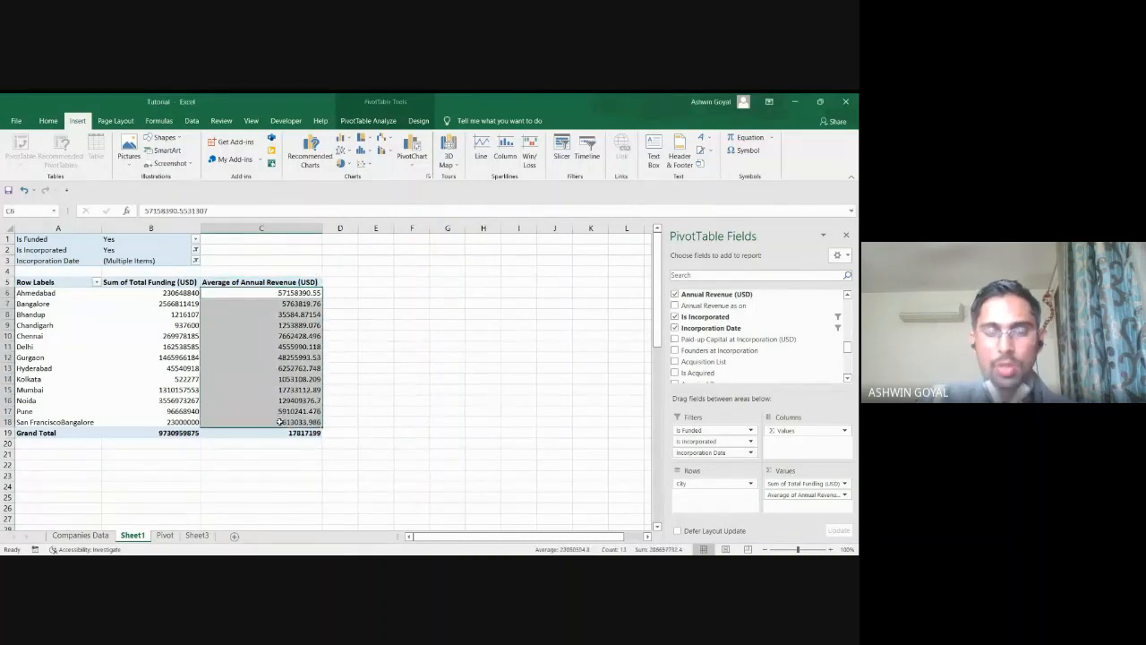
{"action": "left_click", "coordinate": [300, 291]}
{"action": "key", "text": "alt+Tab"}
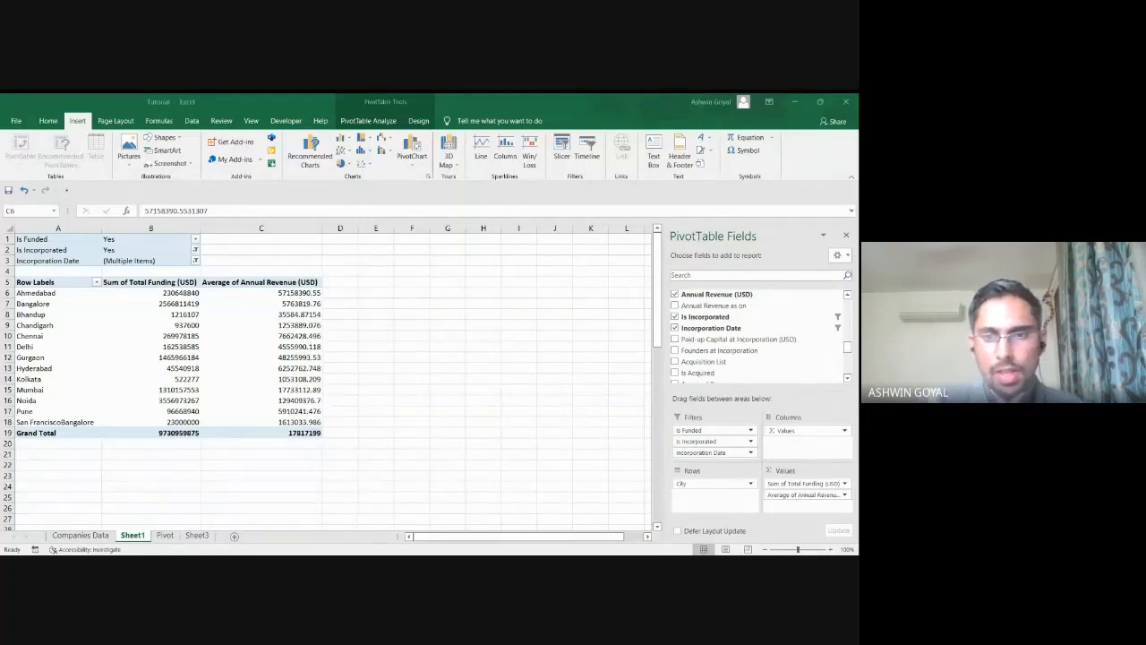
{"action": "key", "text": "alt+Tab"}
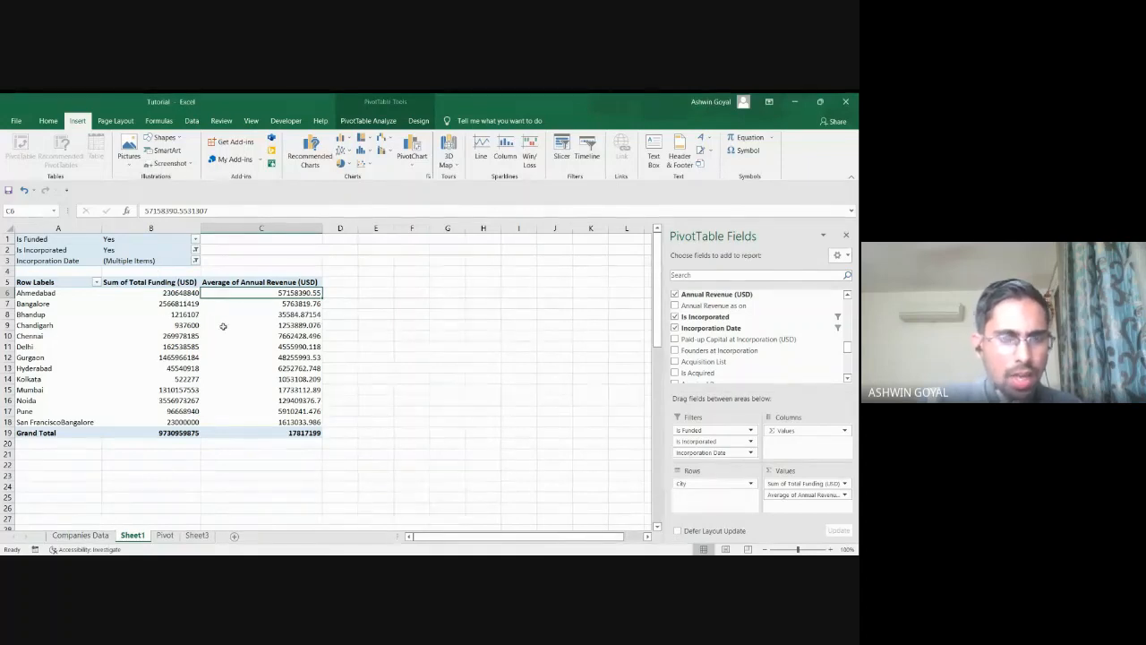
{"action": "left_click", "coordinate": [139, 295]}
{"action": "left_click", "coordinate": [224, 296]}
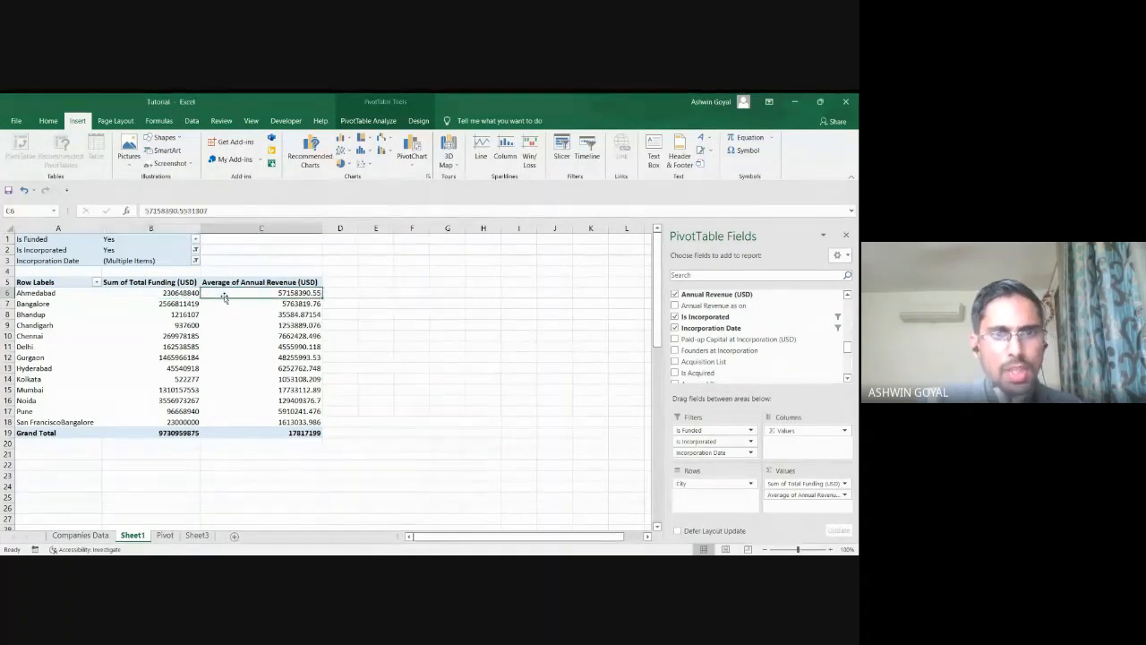
{"action": "left_click", "coordinate": [143, 282]}
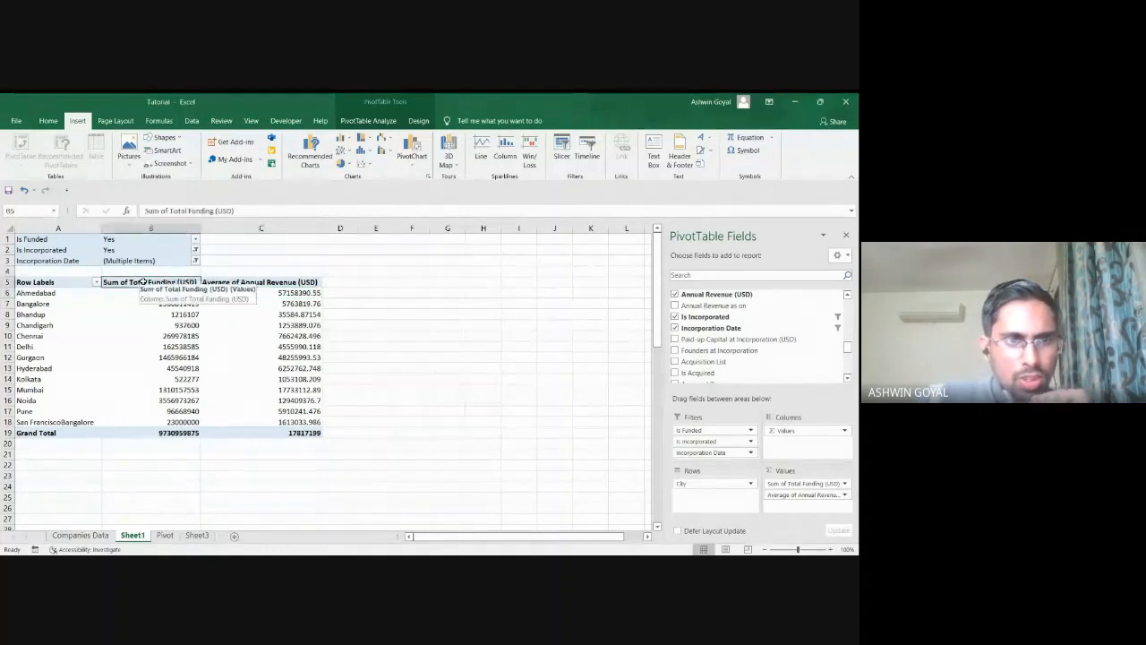
{"action": "left_click", "coordinate": [63, 293]}
{"action": "left_click", "coordinate": [154, 293]}
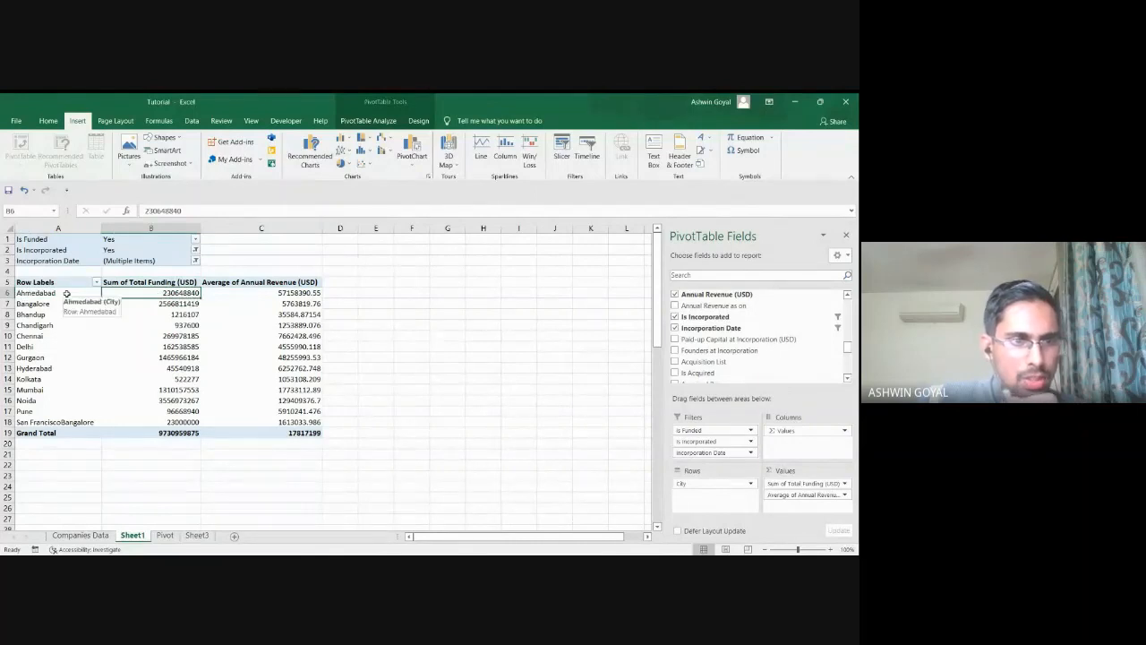
Review the Is Funded, Is Incorporated and Incorporation Date filters, and the average annual revenue column with its grand total.
{"action": "left_click", "coordinate": [195, 240]}
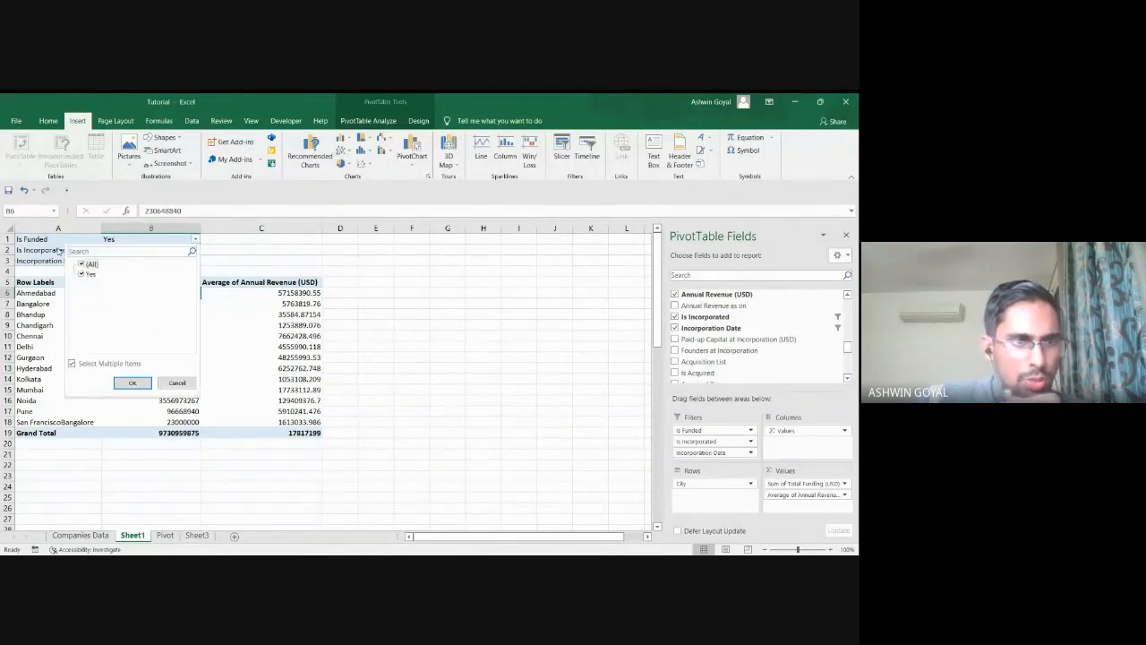
{"action": "left_click", "coordinate": [59, 253]}
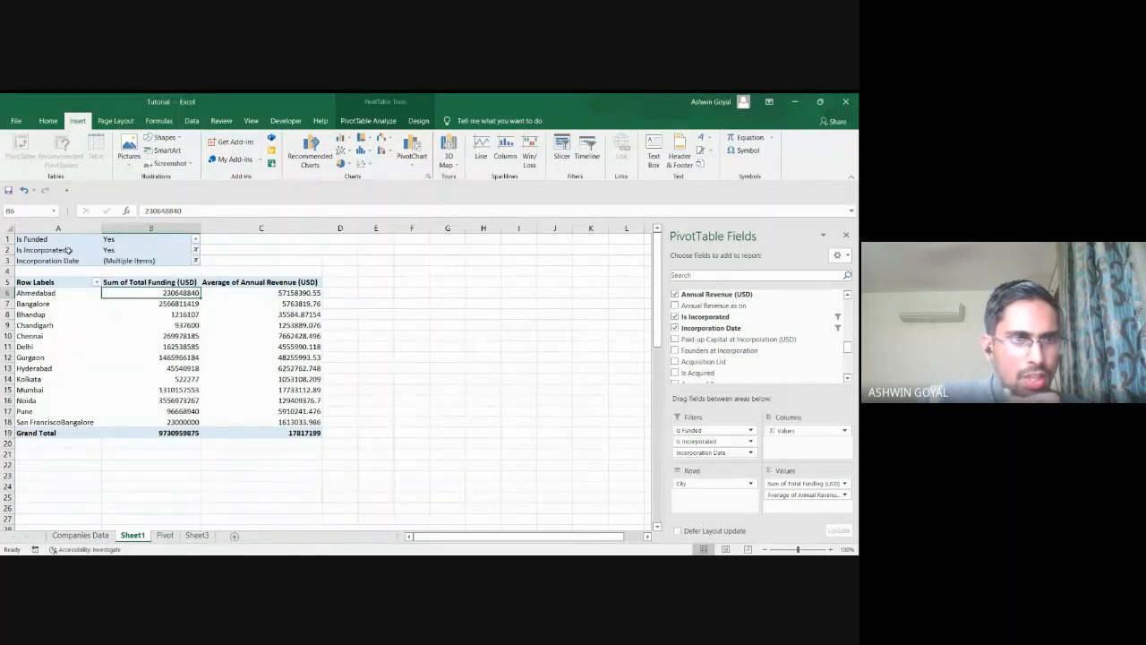
{"action": "left_click_drag", "start_coordinate": [68, 251], "coordinate": [153, 251]}
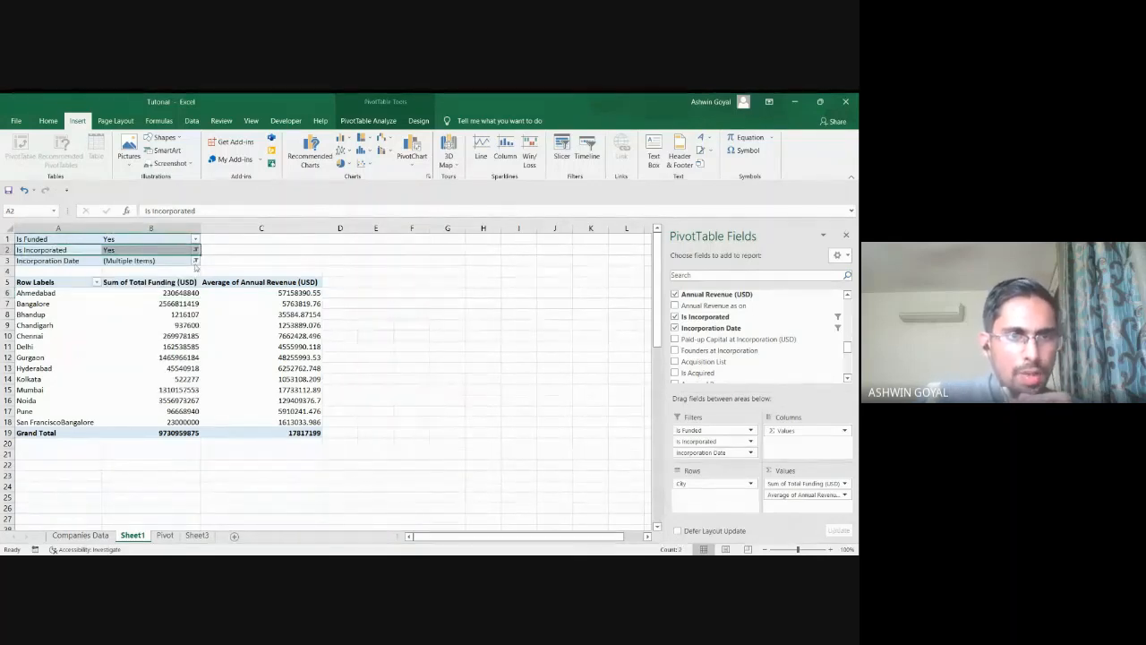
{"action": "left_click", "coordinate": [195, 261]}
{"action": "left_click", "coordinate": [133, 404]}
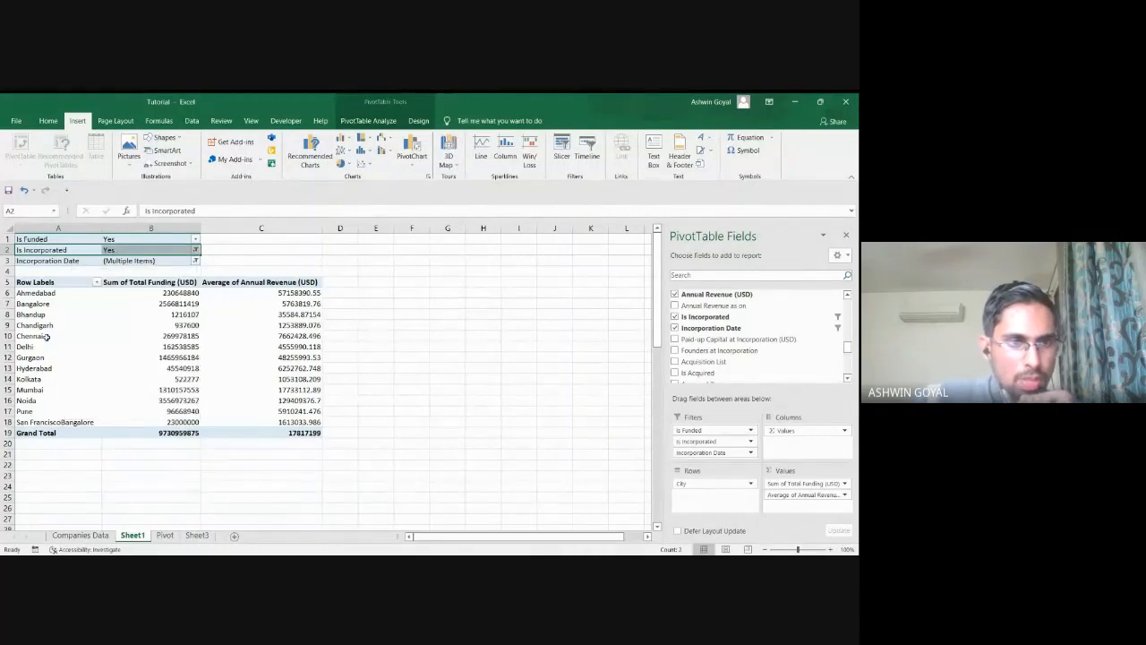
{"action": "left_click_drag", "start_coordinate": [229, 283], "coordinate": [249, 420]}
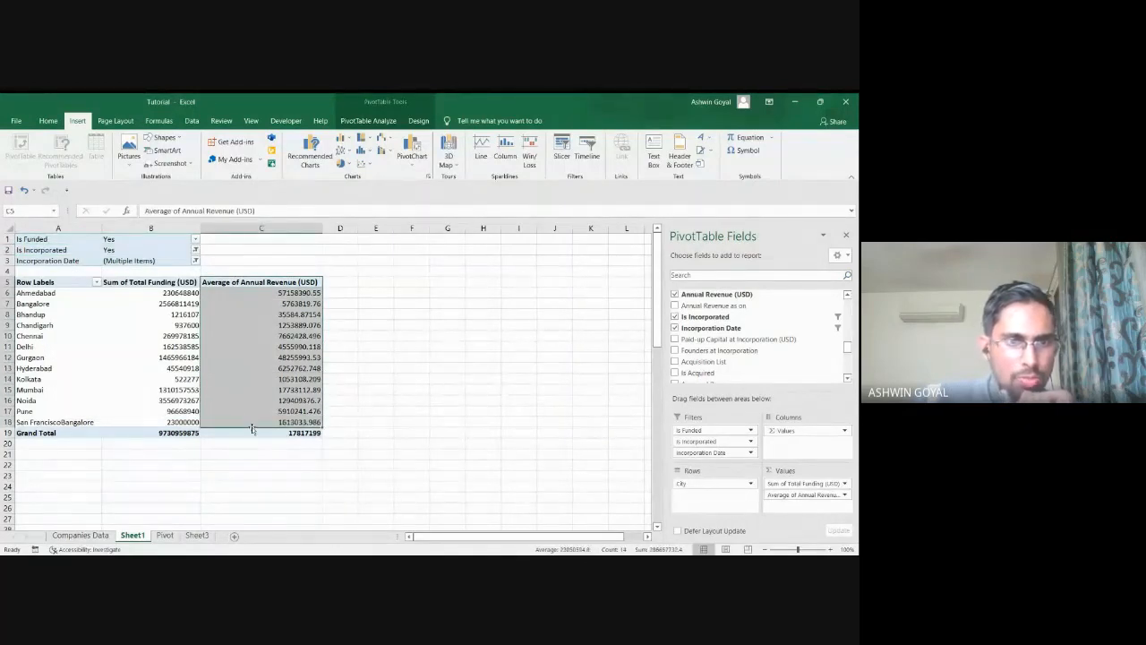
{"action": "left_click", "coordinate": [251, 433]}
Check the requirements listed under Bangalore in B59:B62, including Avg Editor's Rating, and return to the PivotTable.
{"action": "scroll", "coordinate": [100, 363], "scroll_direction": "down", "scroll_amount": 16}
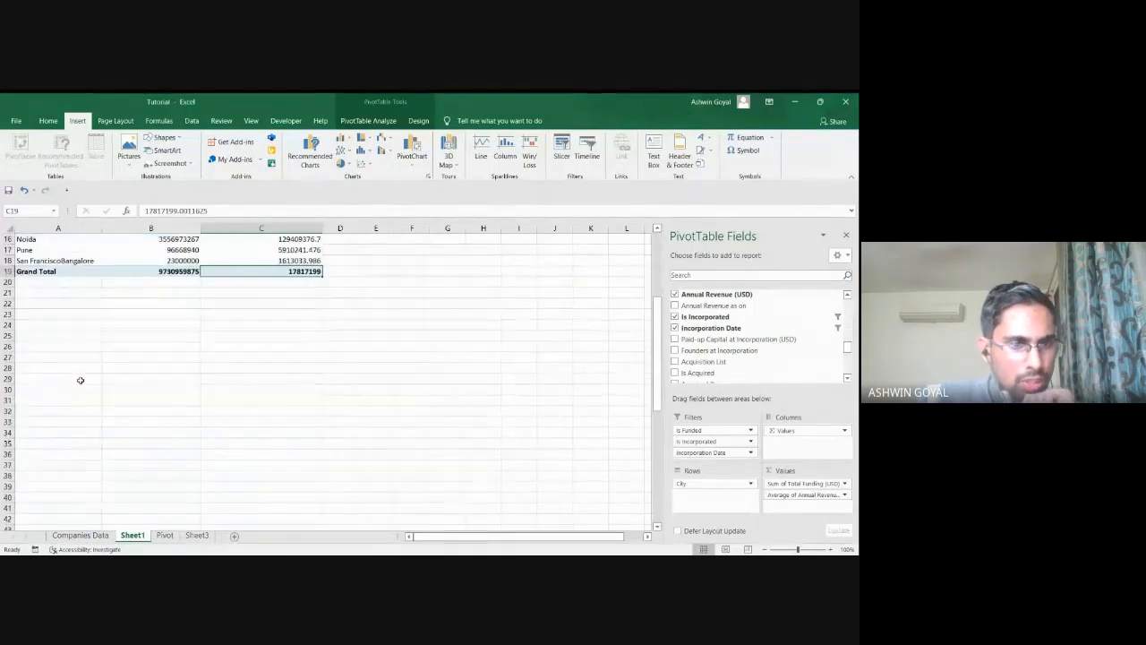
{"action": "left_click", "coordinate": [147, 377]}
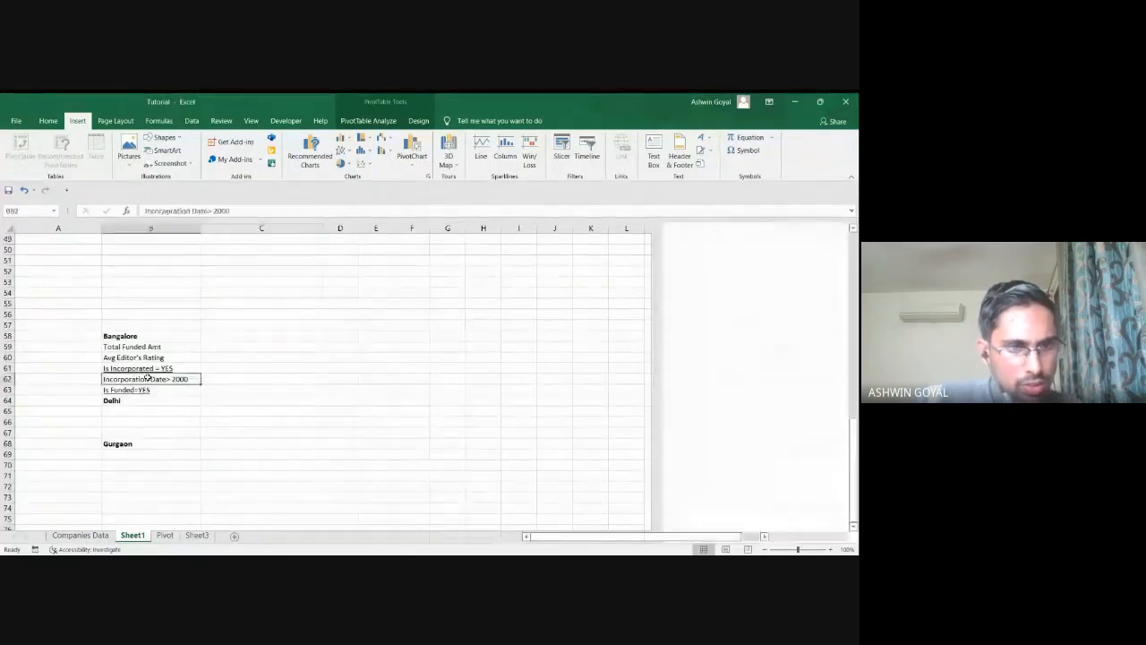
{"action": "key", "text": "Up"}
{"action": "key", "text": "Up"}
{"action": "key", "text": "Up"}
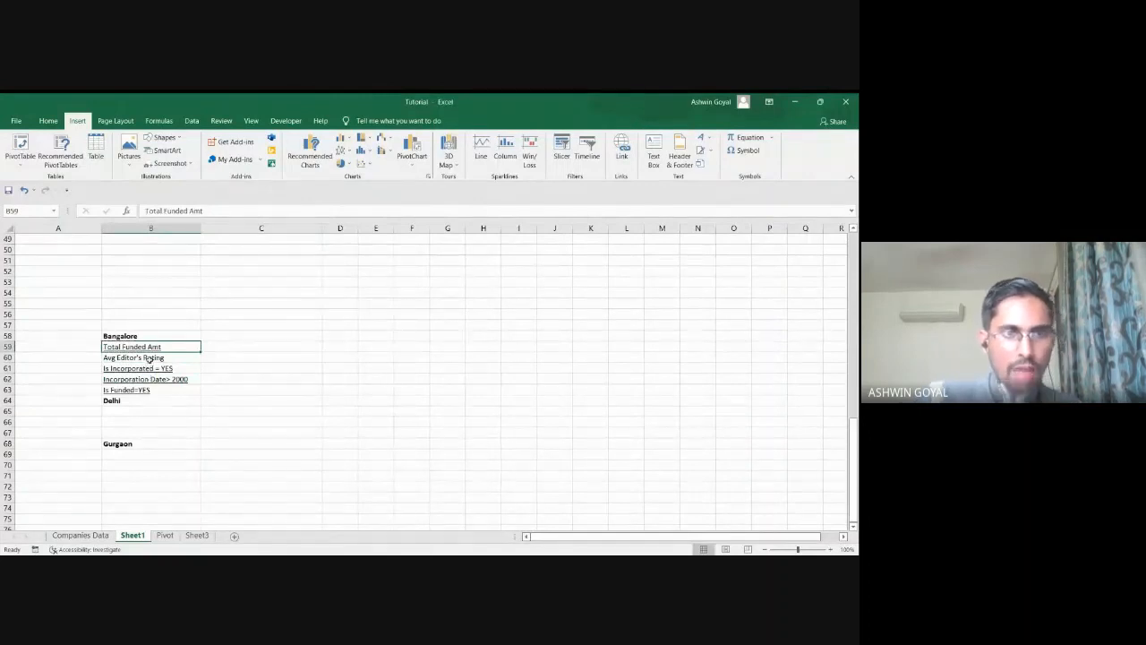
{"action": "left_click", "coordinate": [149, 359]}
{"action": "scroll", "coordinate": [146, 355], "scroll_direction": "up", "scroll_amount": 16}
{"action": "left_click", "coordinate": [149, 348]}
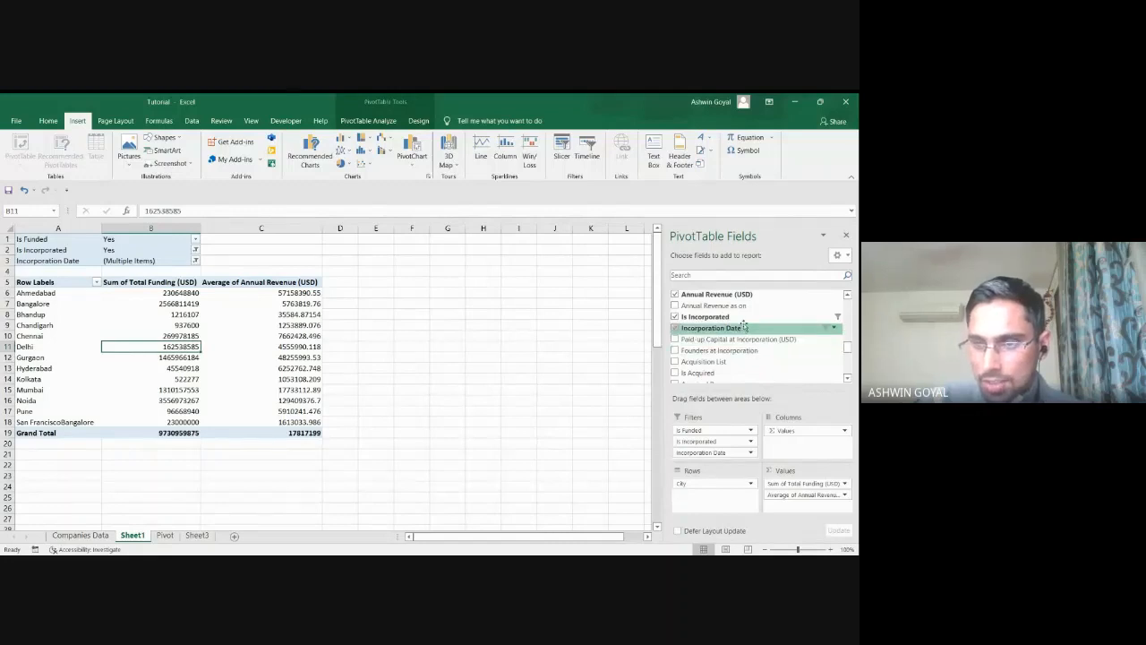
Find the Editor's Rating field and add it to the PivotTable values as a sum.
{"action": "scroll", "coordinate": [746, 331], "scroll_direction": "down", "scroll_amount": 5}
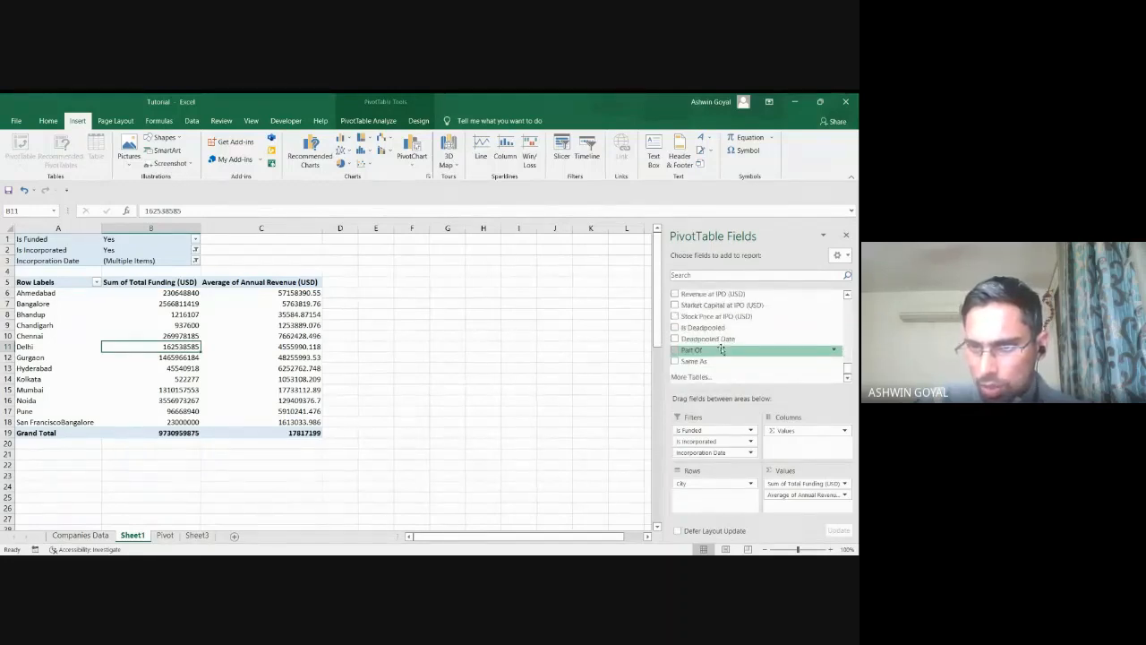
{"action": "scroll", "coordinate": [721, 349], "scroll_direction": "up", "scroll_amount": 3}
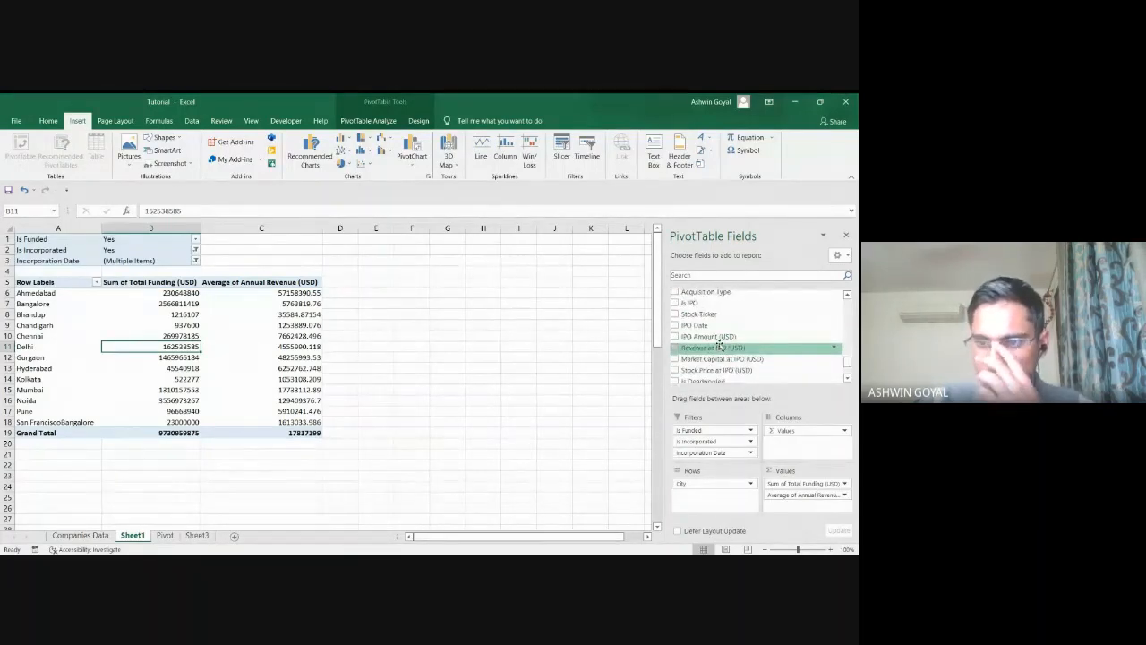
{"action": "scroll", "coordinate": [719, 345], "scroll_direction": "up", "scroll_amount": 4}
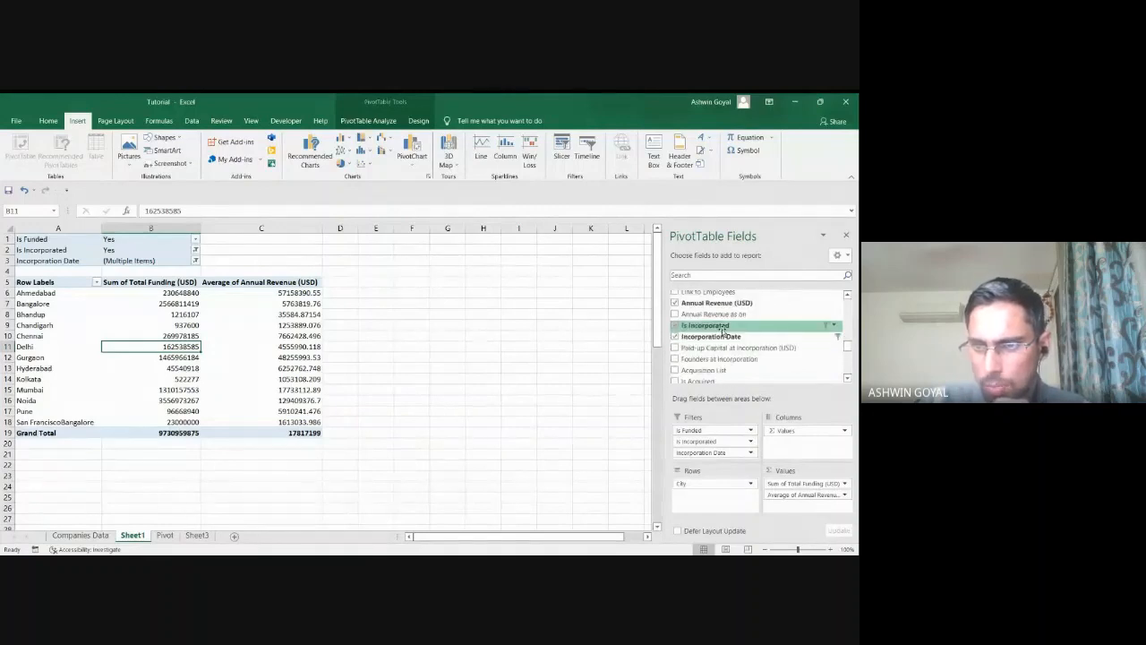
{"action": "scroll", "coordinate": [724, 330], "scroll_direction": "up", "scroll_amount": 3}
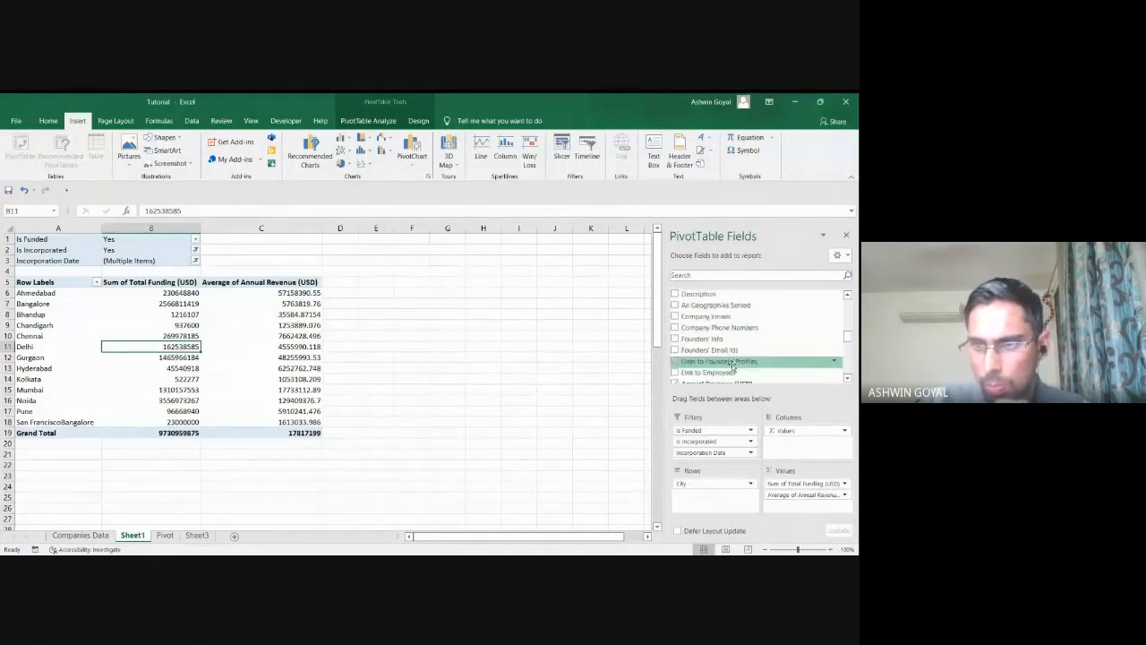
{"action": "scroll", "coordinate": [727, 349], "scroll_direction": "up", "scroll_amount": 5}
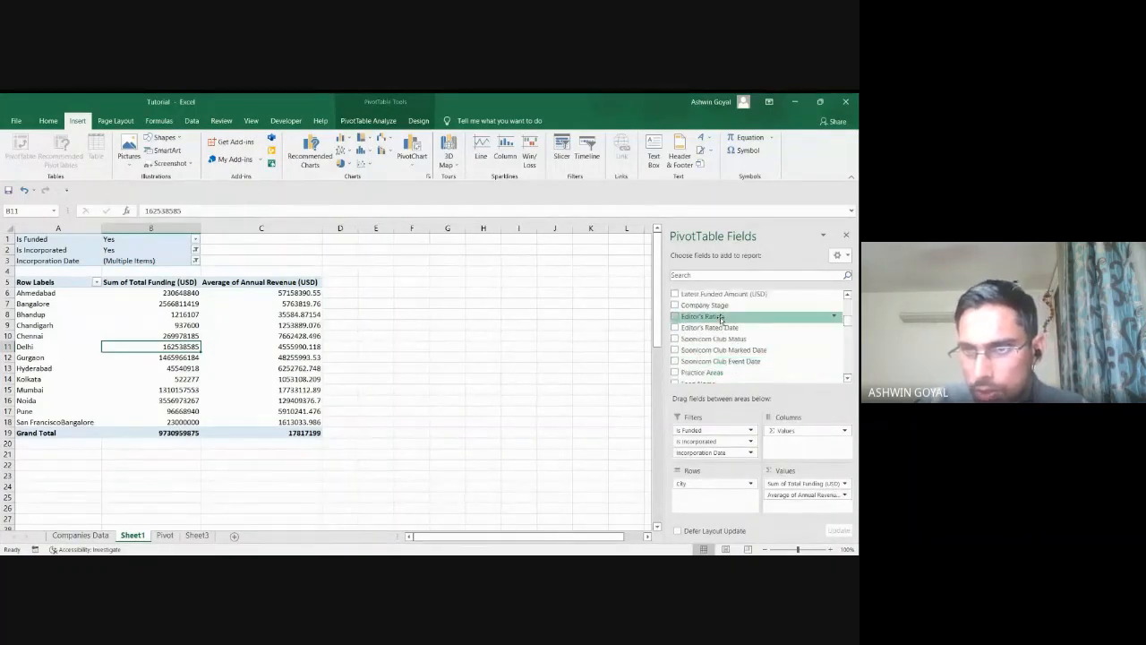
{"action": "mouse_move", "coordinate": [721, 318]}
{"action": "left_mouse_down"}
{"action": "mouse_move", "coordinate": [727, 368]}
{"action": "mouse_move", "coordinate": [793, 522]}
{"action": "mouse_move", "coordinate": [817, 522]}
{"action": "mouse_move", "coordinate": [804, 508]}
{"action": "left_mouse_up"}
Summarize Editor's Rating by average in the PivotTable values and review the ratings per city.
{"action": "left_click_drag", "start_coordinate": [383, 292], "coordinate": [375, 424]}
{"action": "left_click", "coordinate": [375, 424]}
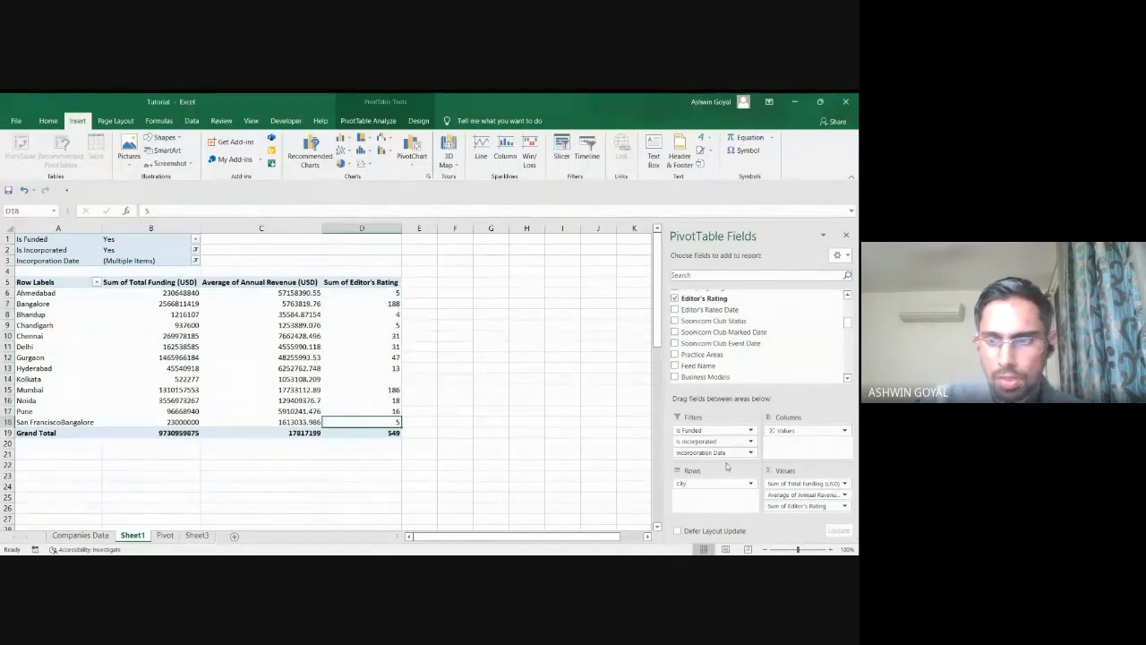
{"action": "left_click", "coordinate": [795, 507]}
{"action": "left_click", "coordinate": [771, 494]}
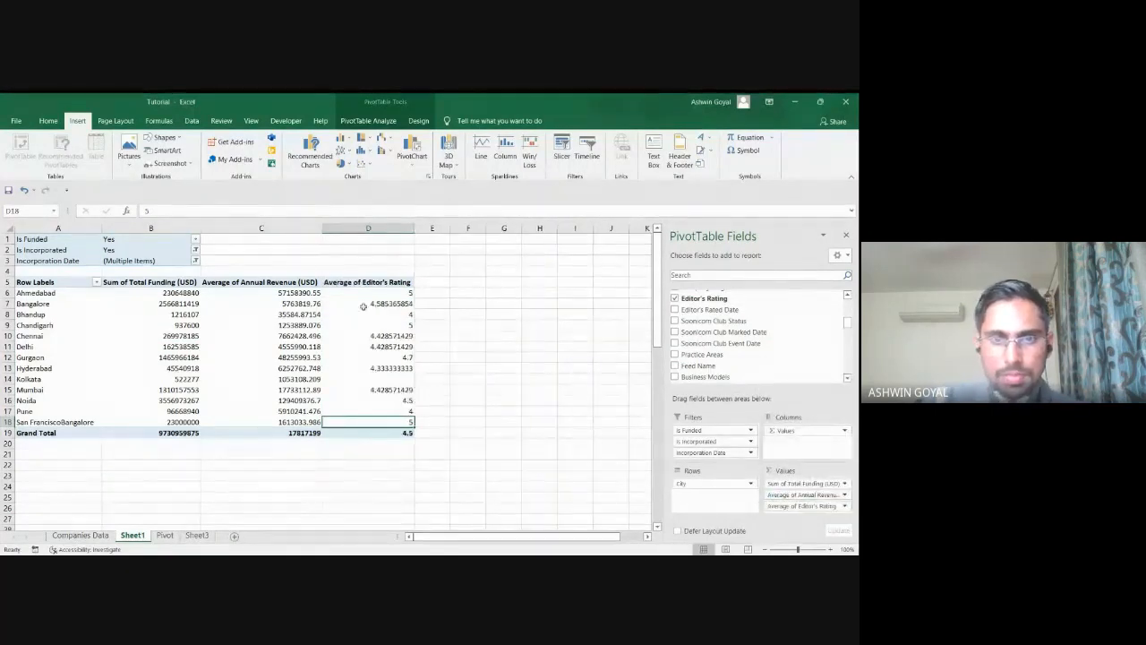
{"action": "left_click_drag", "start_coordinate": [371, 294], "coordinate": [377, 421]}
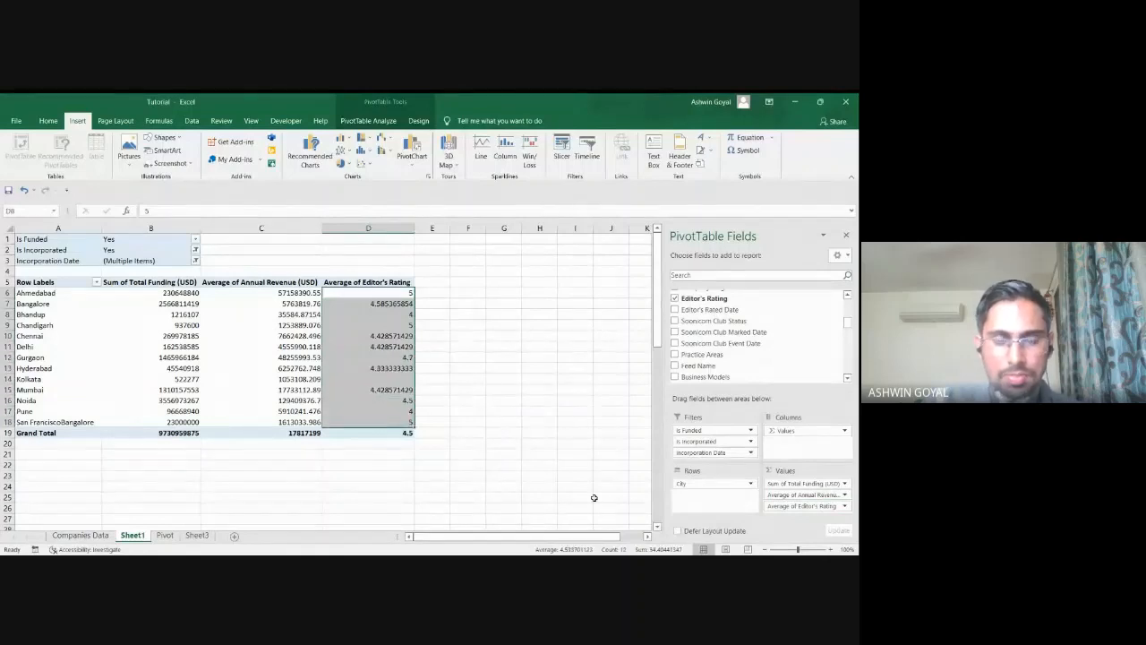
Review the finished PivotTable, covering the header row and the funding, revenue and rating figures for every city.
{"action": "left_click_drag", "start_coordinate": [35, 293], "coordinate": [359, 428]}
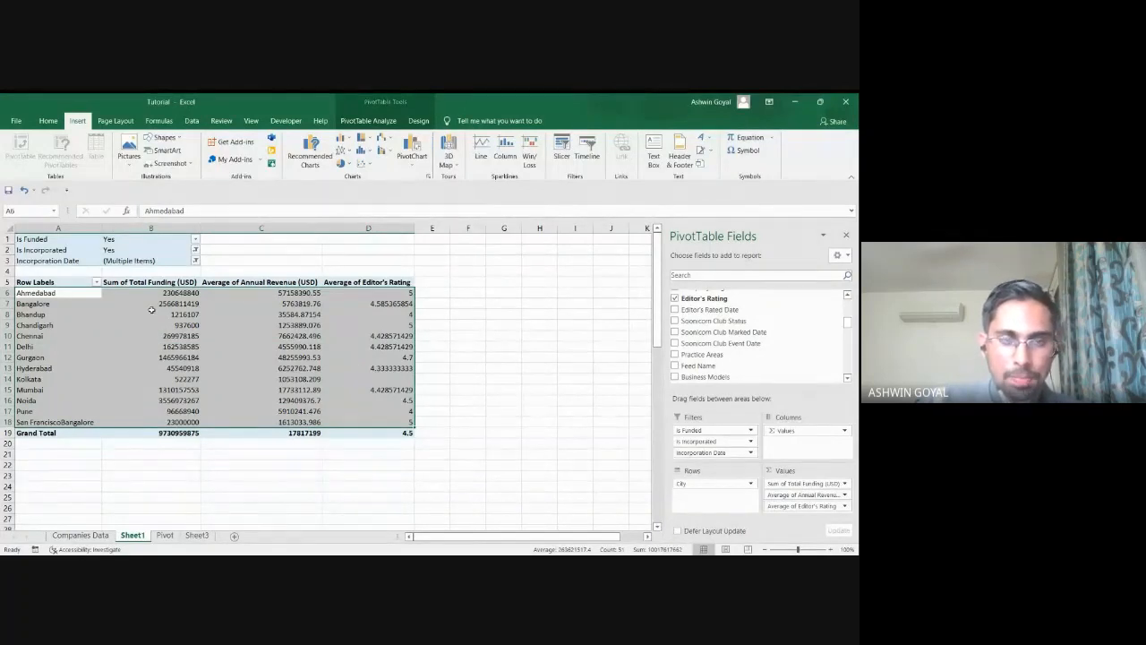
{"action": "left_click", "coordinate": [37, 279]}
{"action": "key", "text": "shift+Right"}
{"action": "key", "text": "shift+Right"}
{"action": "key", "text": "shift+Right"}
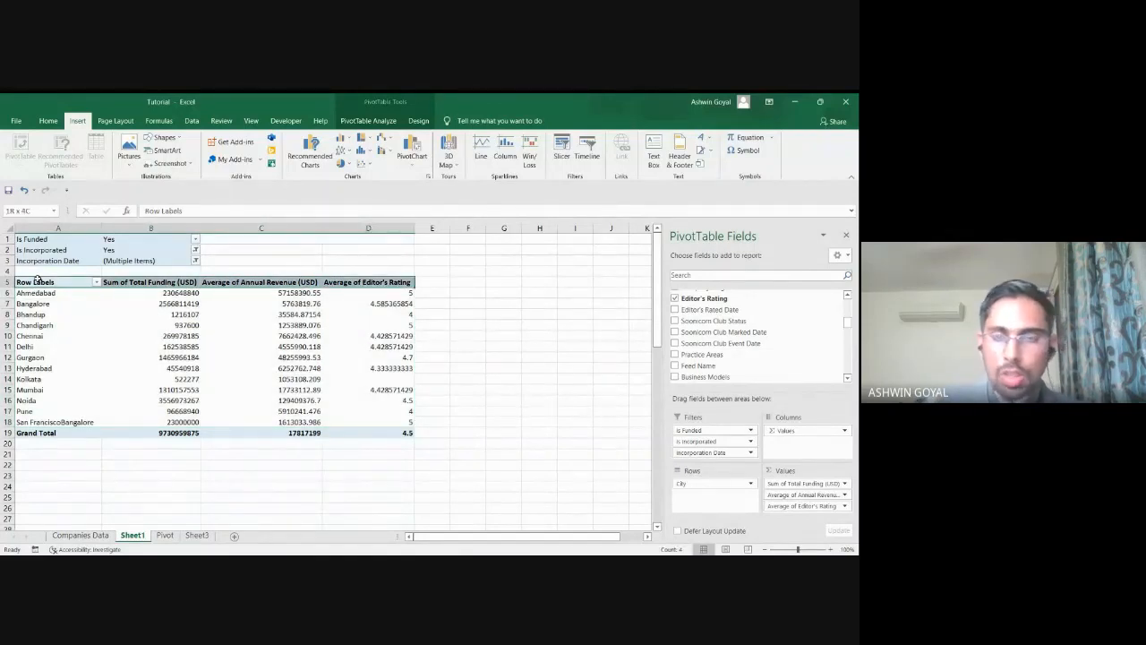
{"action": "key", "text": "ctrl+shift+Down"}
{"action": "key", "text": "shift+Up"}
{"action": "key", "text": "shift+Up"}
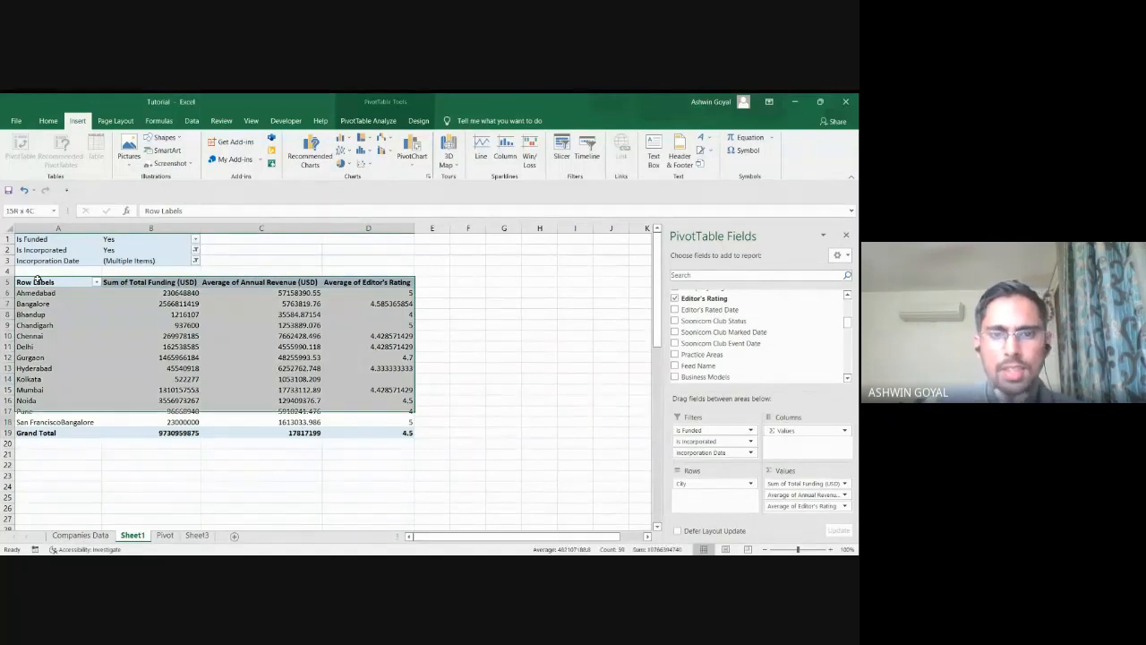
{"action": "key", "text": "shift+Down"}
{"action": "key", "text": "shift+Down"}
{"action": "key", "text": "shift+Up"}
{"action": "left_click", "coordinate": [37, 279]}
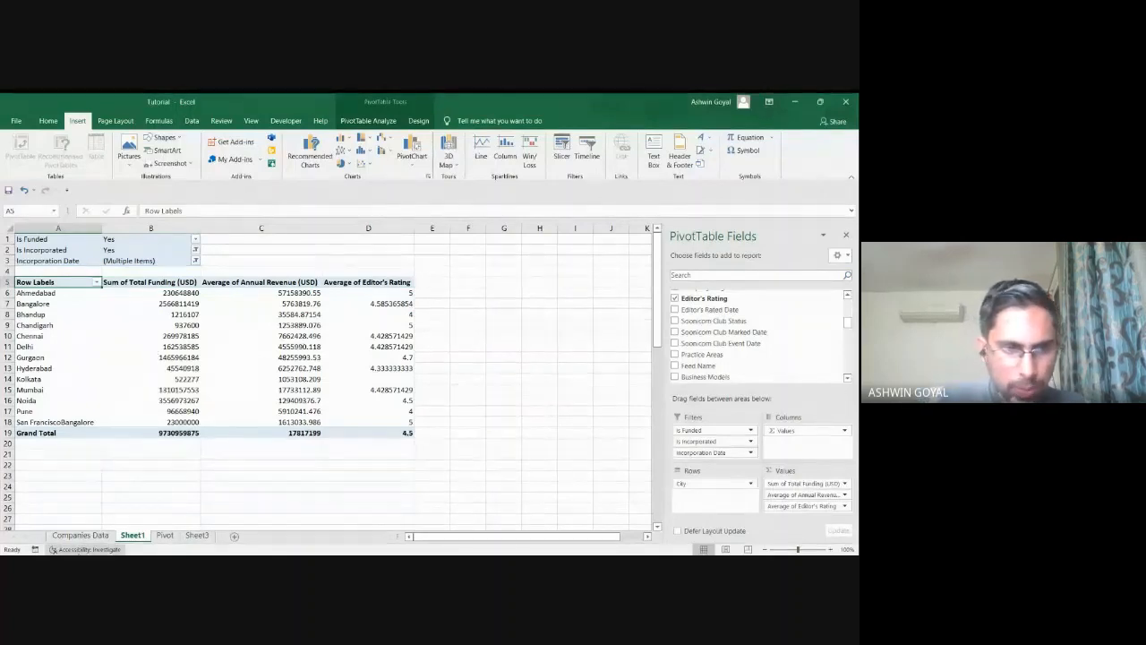
Create a new PivotTable on a new worksheet from the full table on the Companies Data sheet.
{"action": "left_click", "coordinate": [93, 536]}
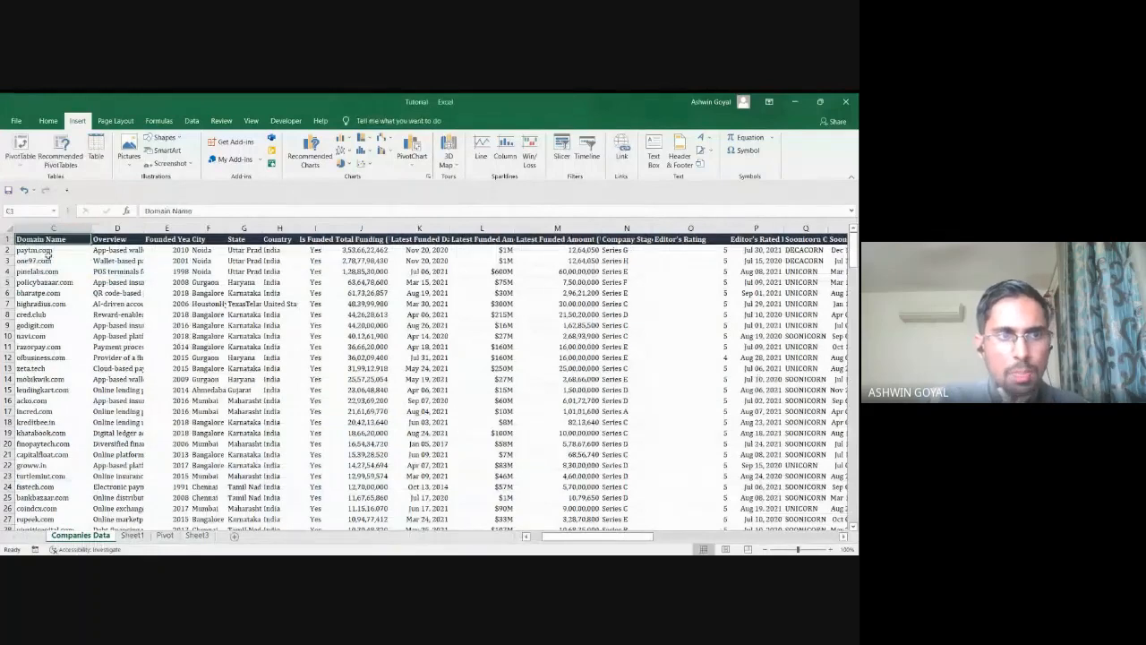
{"action": "key", "text": "ctrl+shift+Right"}
{"action": "key", "text": "ctrl+shift+Down"}
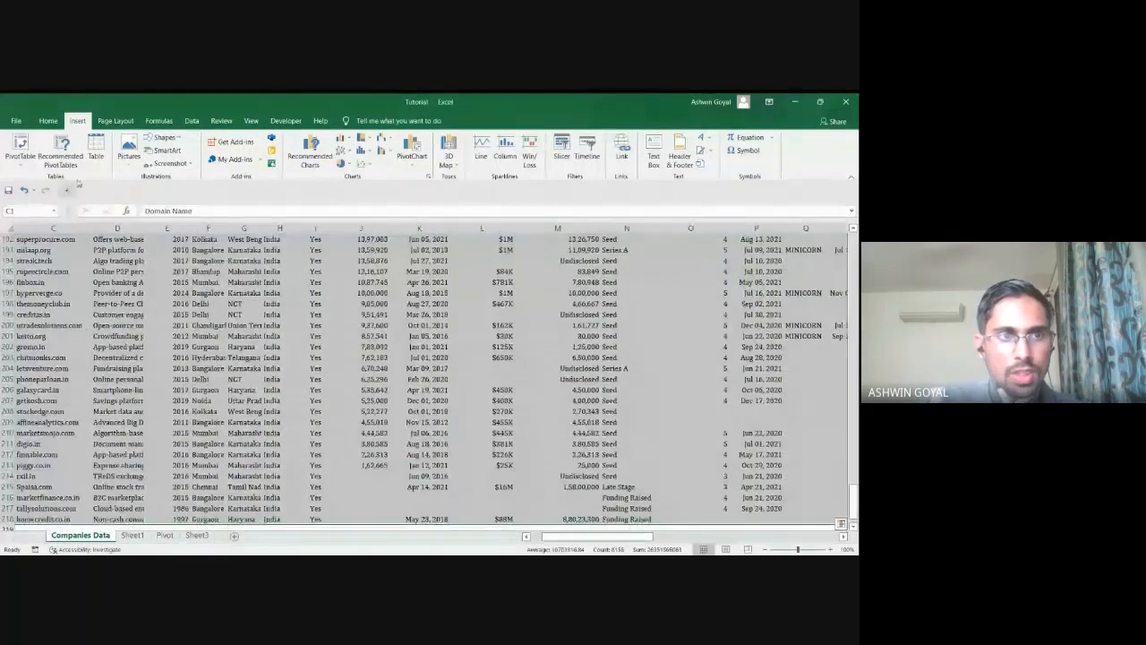
{"action": "left_click", "coordinate": [31, 143]}
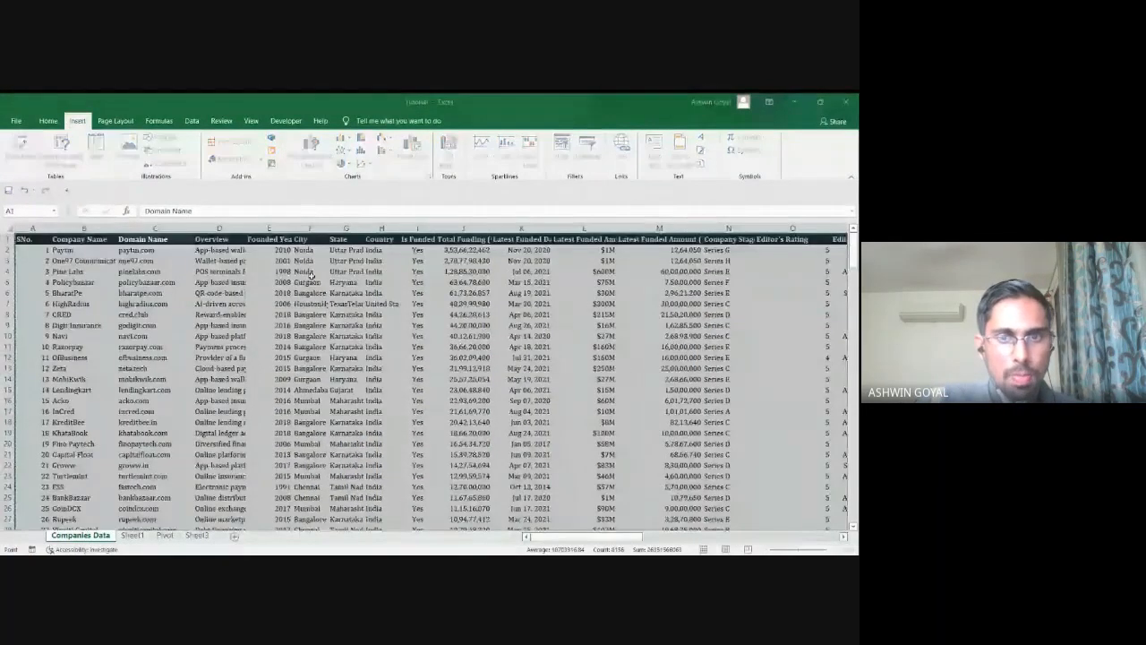
{"action": "key", "text": "Return"}
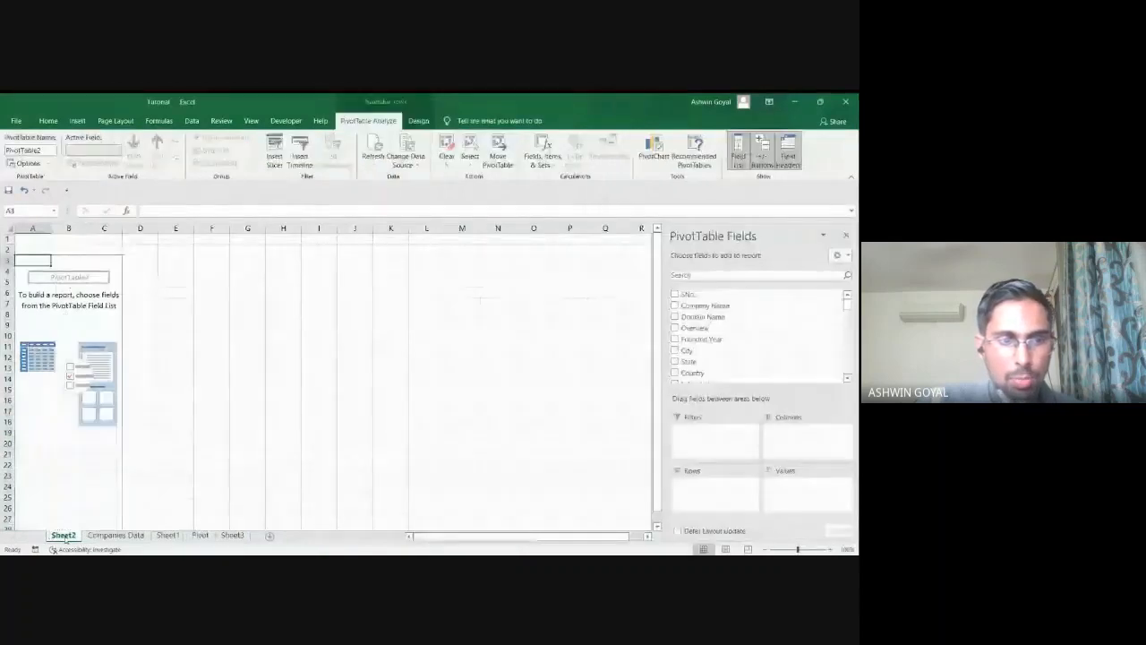
Add State and Country to the PivotTable rows, nesting State under Country.
{"action": "scroll", "coordinate": [725, 306], "scroll_direction": "down", "scroll_amount": 2}
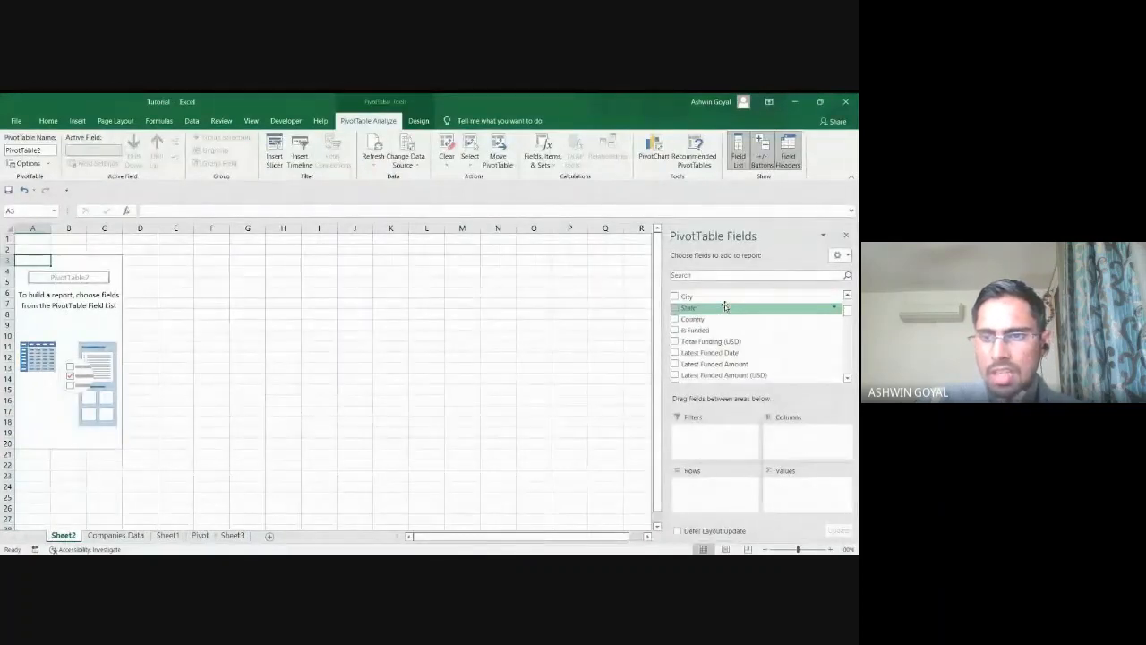
{"action": "scroll", "coordinate": [725, 306], "scroll_direction": "down", "scroll_amount": 2}
{"action": "scroll", "coordinate": [724, 307], "scroll_direction": "up", "scroll_amount": 2}
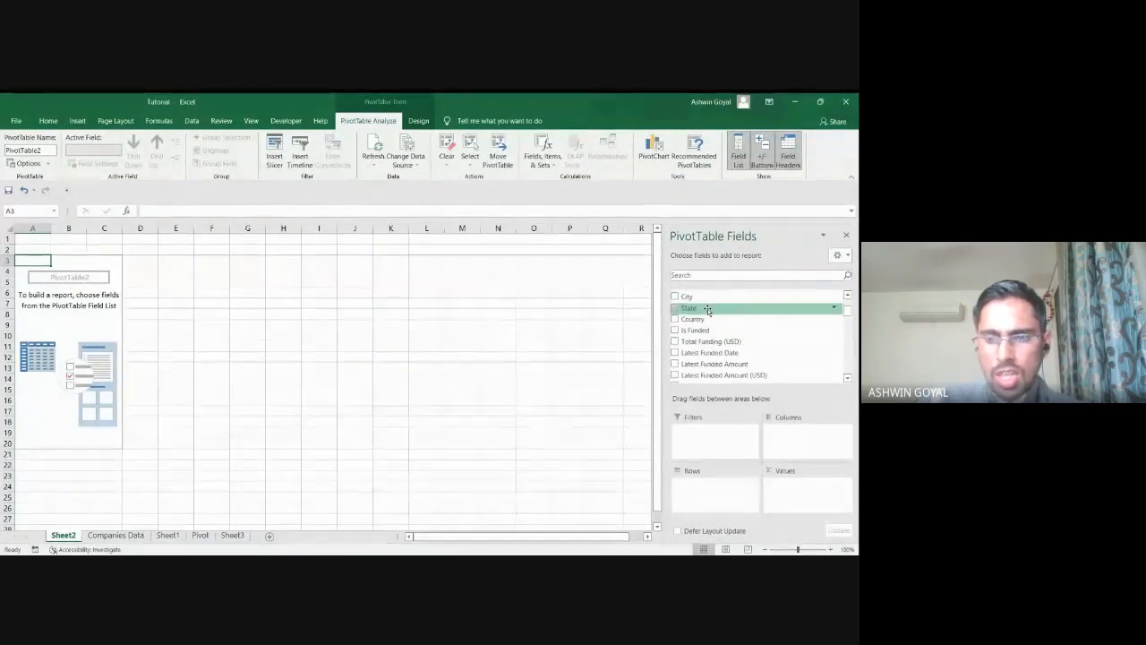
{"action": "left_click_drag", "start_coordinate": [708, 309], "coordinate": [717, 483]}
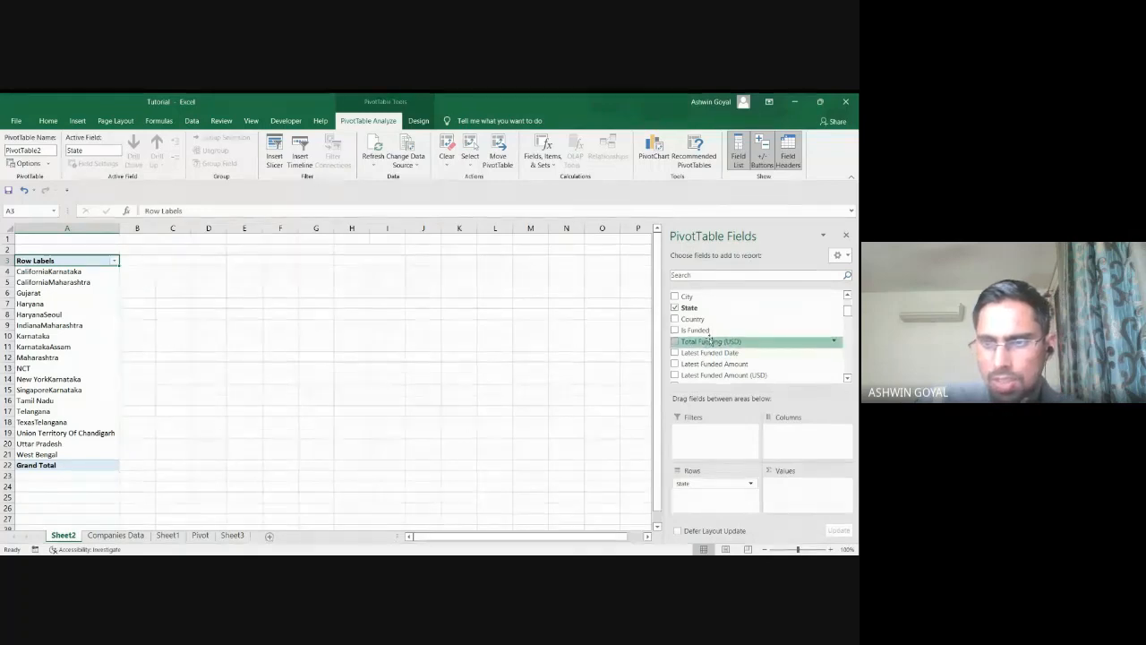
{"action": "left_click_drag", "start_coordinate": [714, 318], "coordinate": [710, 496]}
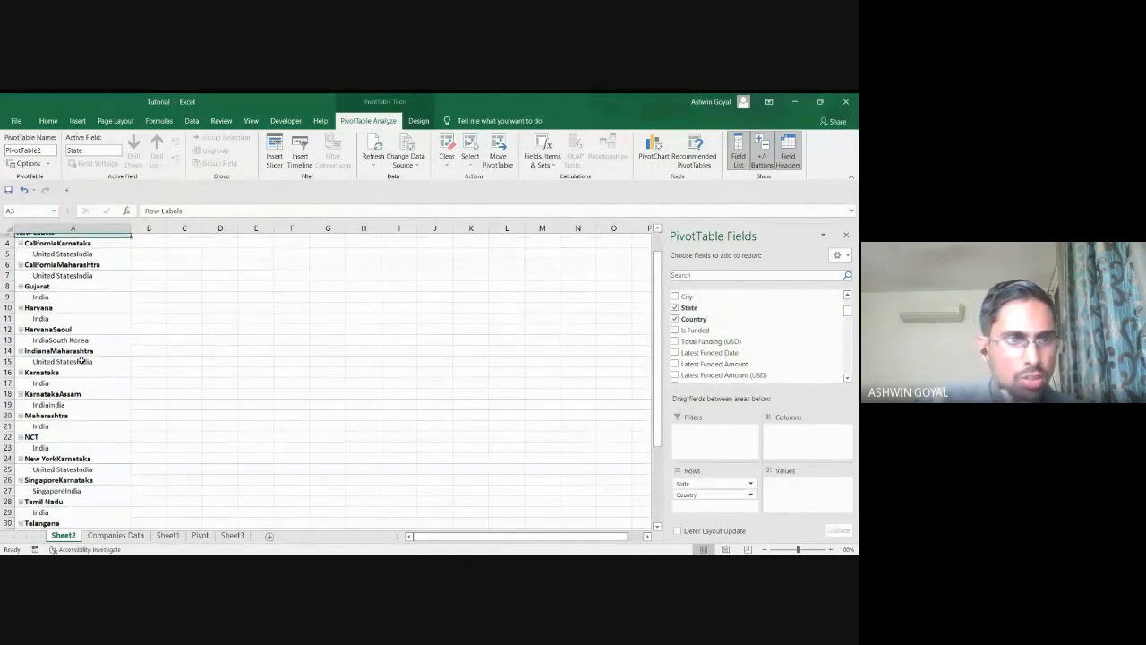
{"action": "scroll", "coordinate": [63, 340], "scroll_direction": "down", "scroll_amount": 1}
{"action": "scroll", "coordinate": [25, 271], "scroll_direction": "down", "scroll_amount": 3}
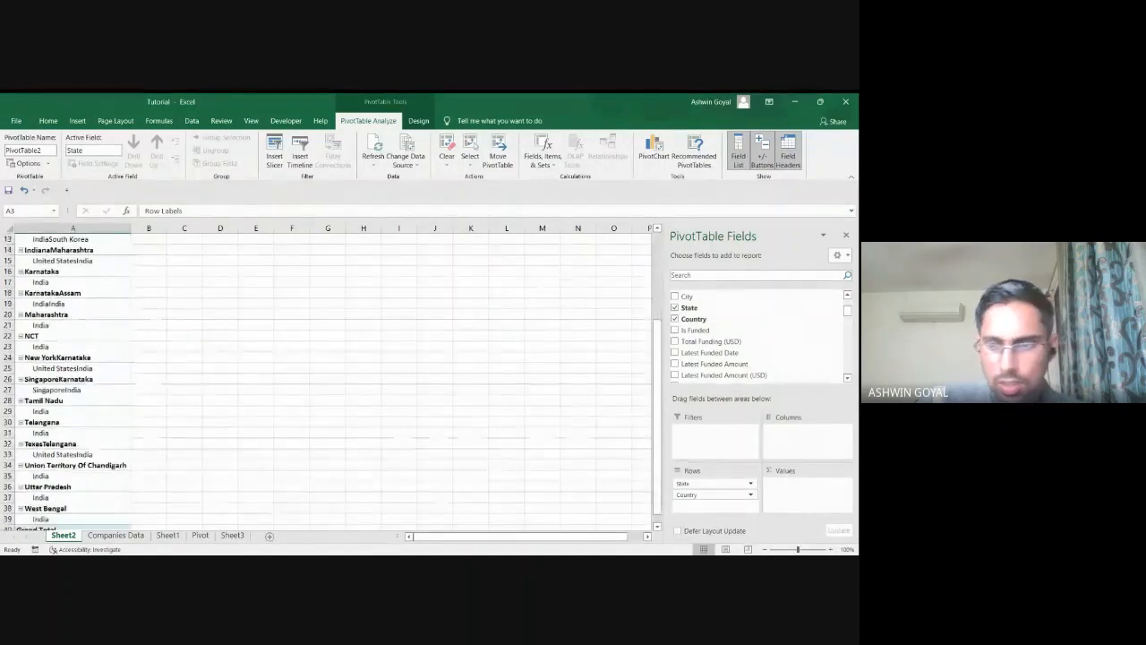
{"action": "left_click_drag", "start_coordinate": [697, 494], "coordinate": [694, 479]}
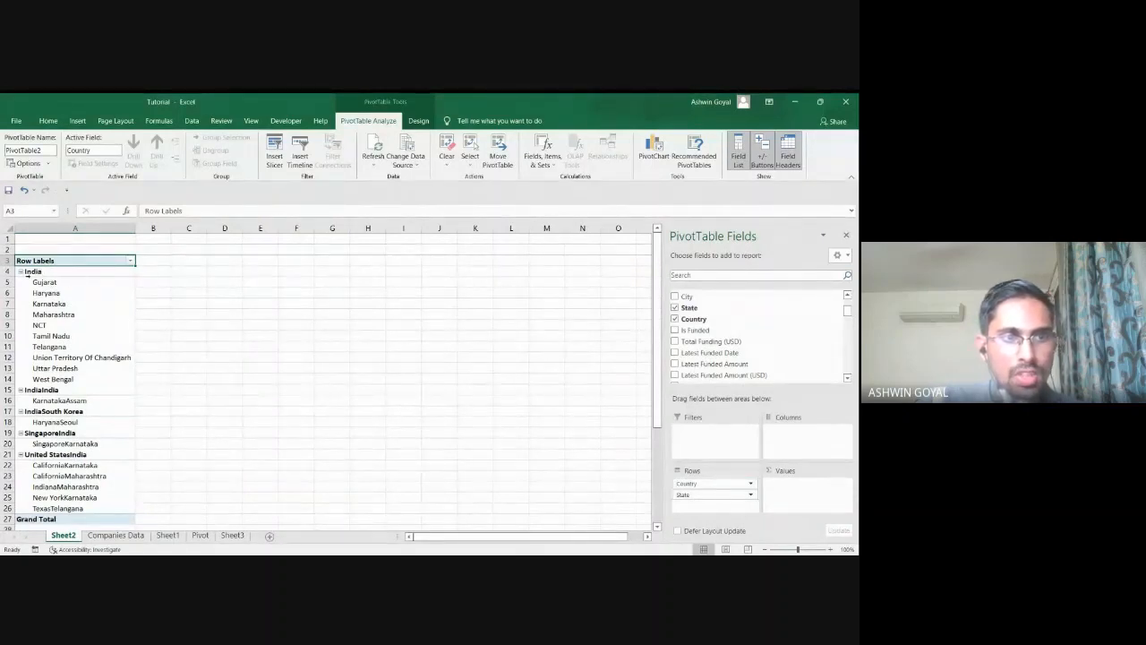
Examine the states grouped under India and the entry under IndiaIndia in the PivotTable rows.
{"action": "left_click", "coordinate": [54, 282]}
{"action": "key", "text": "shift+Down"}
{"action": "key", "text": "shift+Down"}
{"action": "key", "text": "shift+Down"}
{"action": "key", "text": "shift+Down"}
{"action": "key", "text": "shift+Down"}
{"action": "key", "text": "shift+Down"}
{"action": "key", "text": "shift+Down"}
{"action": "key", "text": "shift+Down"}
{"action": "key", "text": "shift+Down"}
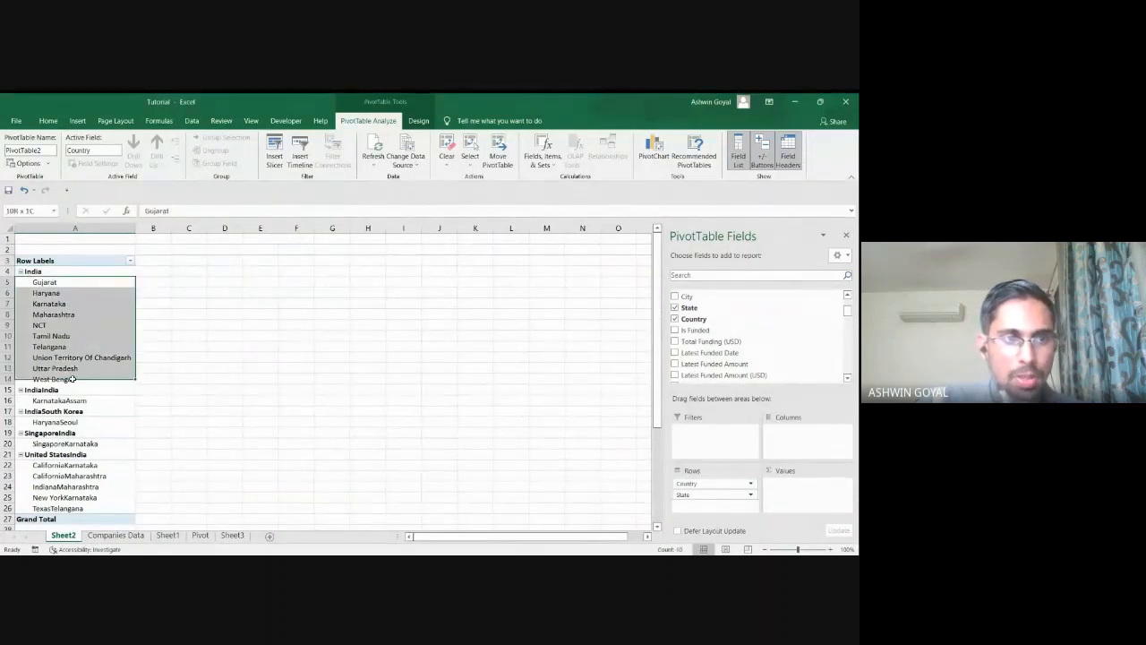
{"action": "left_click", "coordinate": [47, 272]}
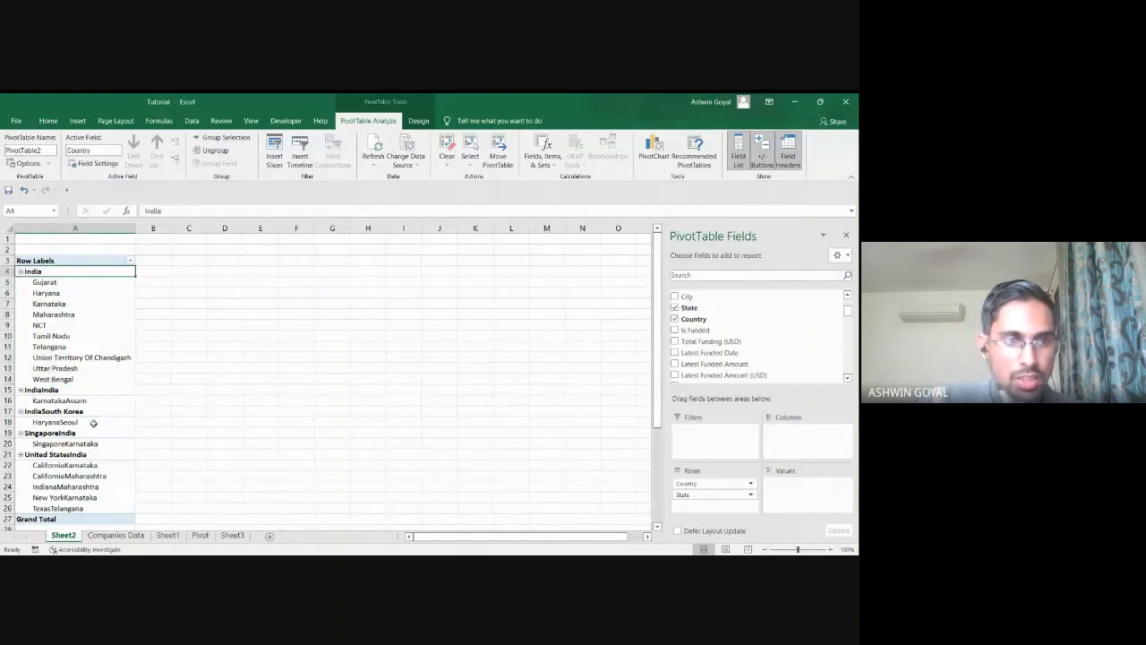
{"action": "left_click", "coordinate": [79, 401]}
{"action": "left_click", "coordinate": [41, 390]}
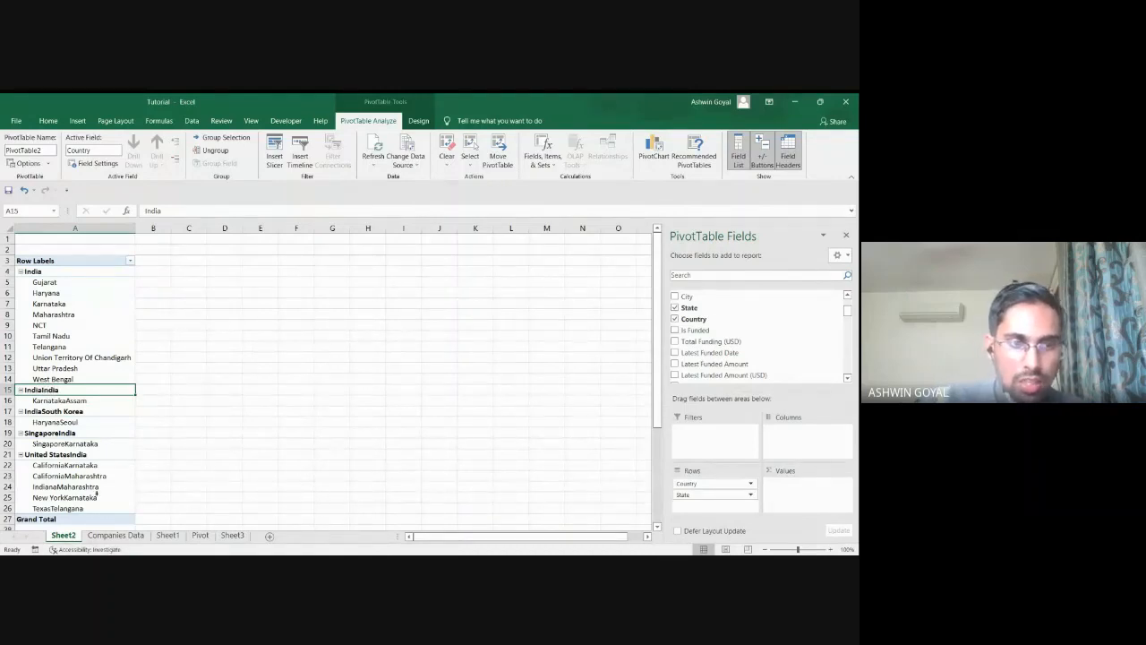
Check the city and location columns on the Companies Data sheet and return to the new PivotTable on Sheet2.
{"action": "left_click", "coordinate": [117, 535]}
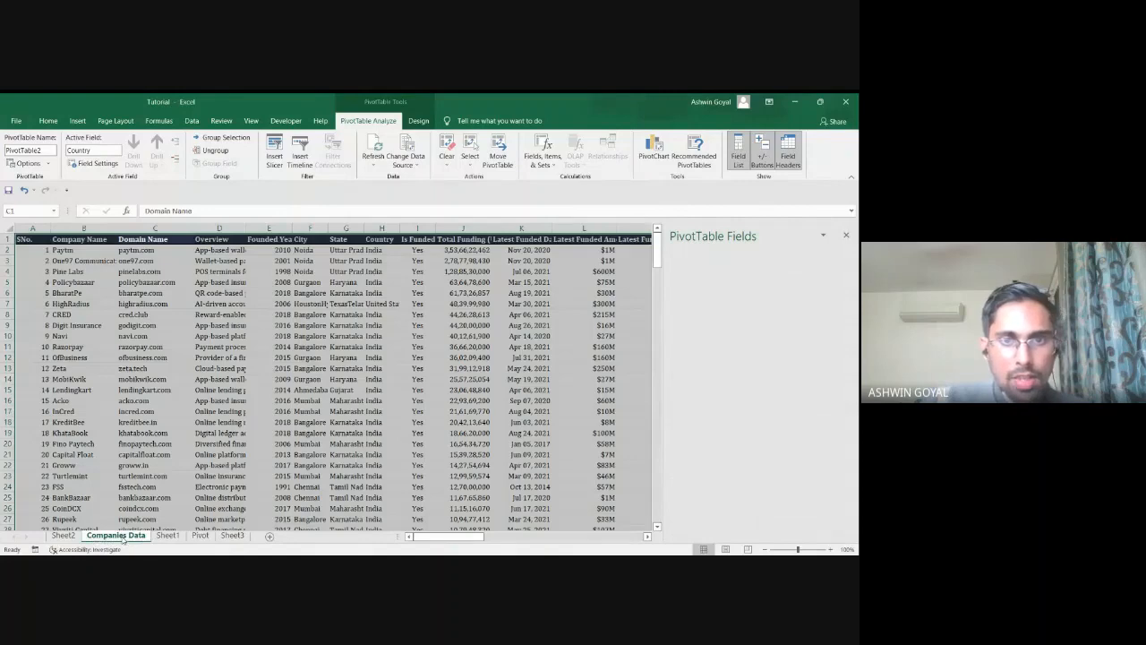
{"action": "left_click", "coordinate": [302, 250]}
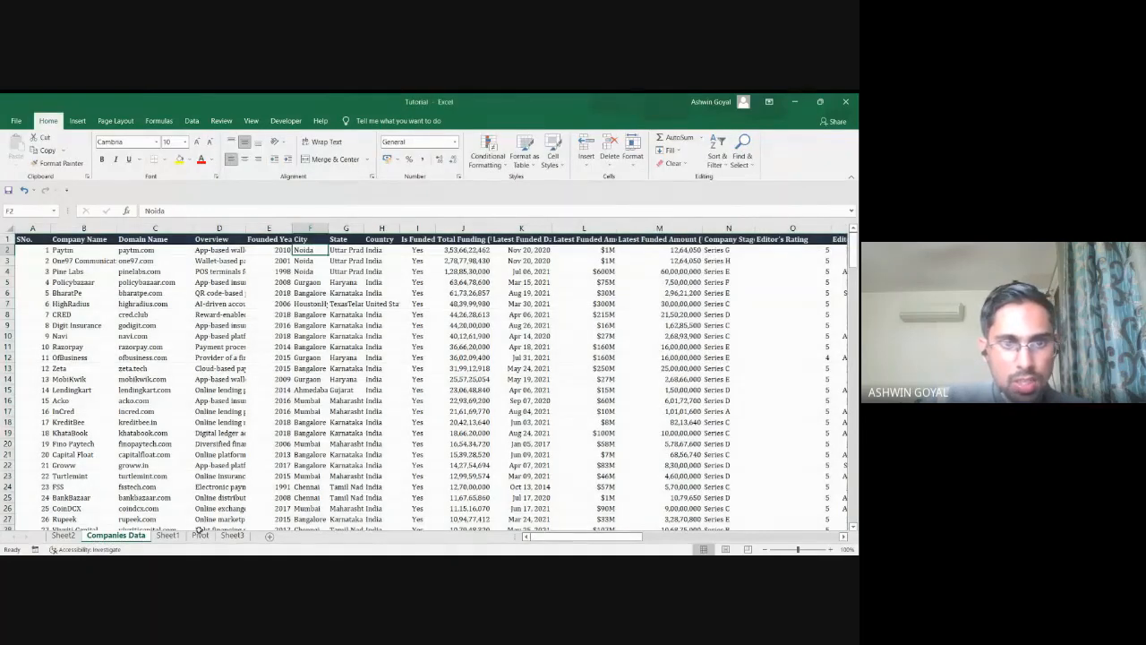
{"action": "left_click", "coordinate": [71, 535]}
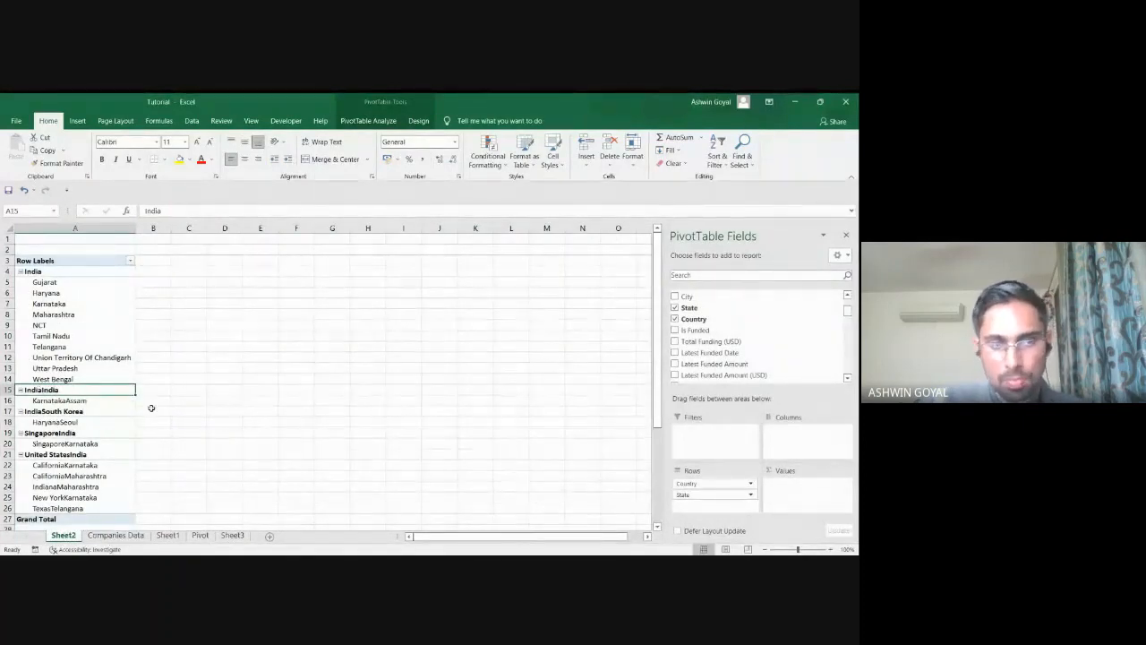
Try Total Funding (USD) as a summed value, check India's row, and clear all fields from the PivotTable.
{"action": "left_click", "coordinate": [87, 284]}
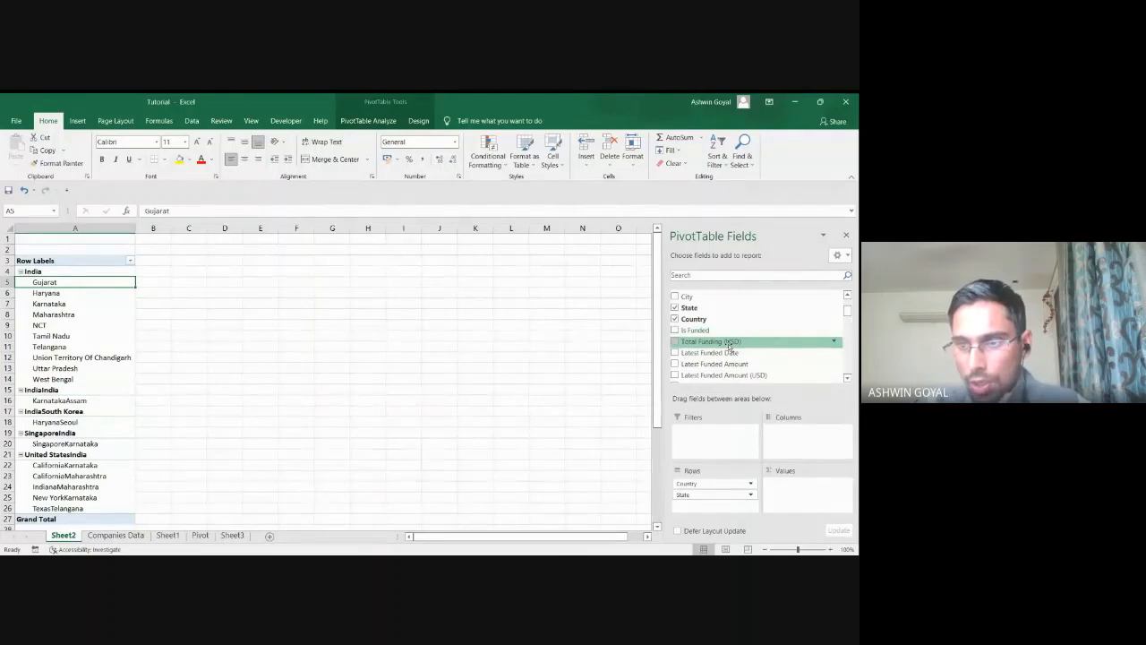
{"action": "left_click_drag", "start_coordinate": [730, 344], "coordinate": [806, 488]}
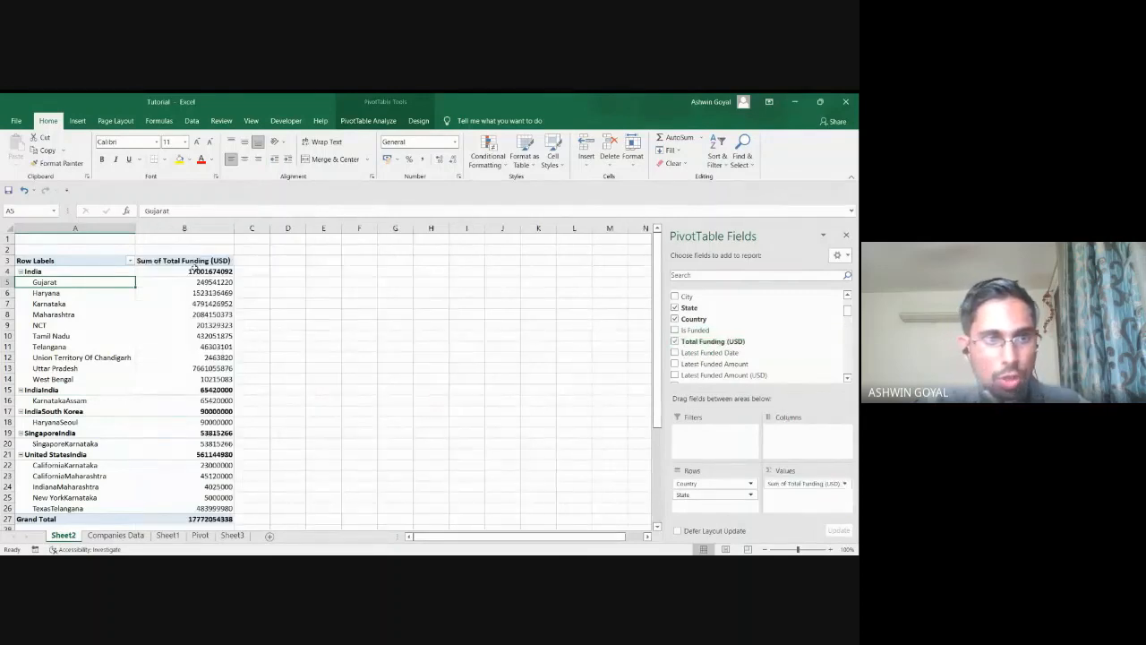
{"action": "left_click", "coordinate": [158, 271]}
{"action": "left_click_drag", "start_coordinate": [158, 271], "coordinate": [79, 276]}
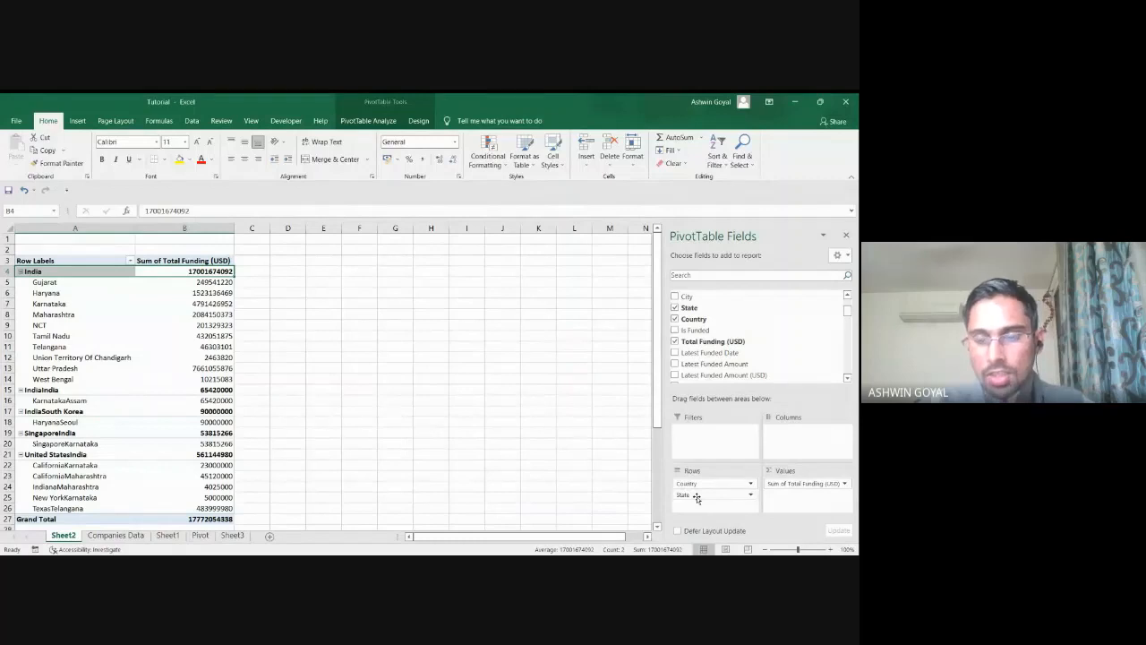
{"action": "left_click_drag", "start_coordinate": [797, 484], "coordinate": [727, 367]}
{"action": "left_click_drag", "start_coordinate": [716, 485], "coordinate": [723, 367]}
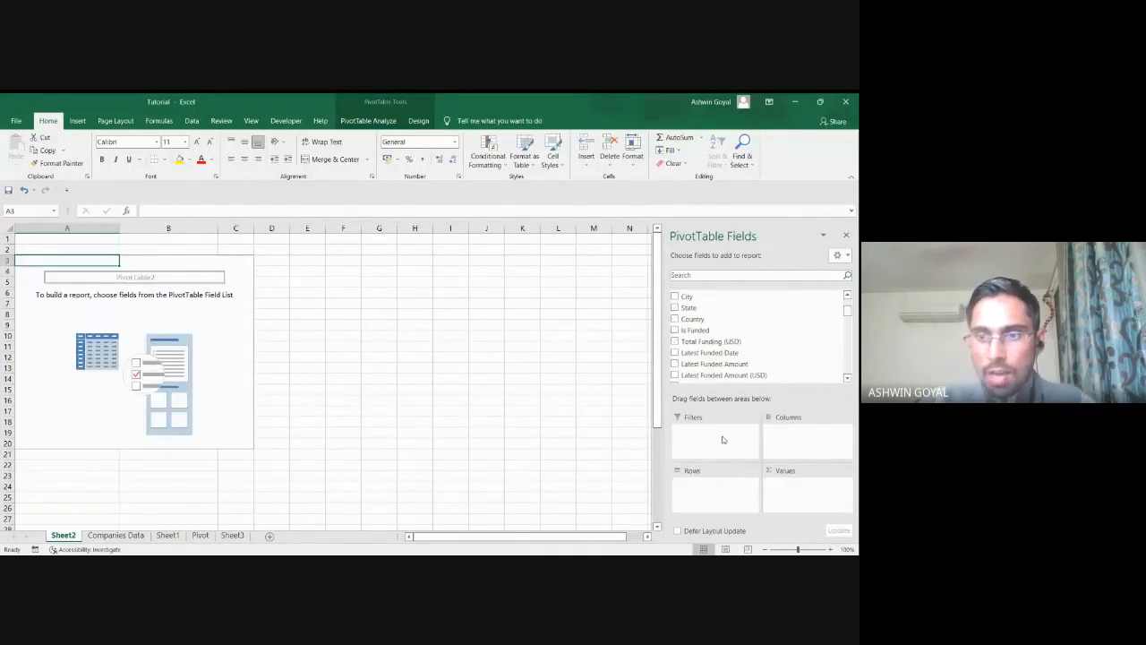
Add State to the emptied PivotTable's rows and check the combined state labels such as CaliforniaMaharashtra and New YorkKarnataka.
{"action": "left_click_drag", "start_coordinate": [703, 307], "coordinate": [712, 483]}
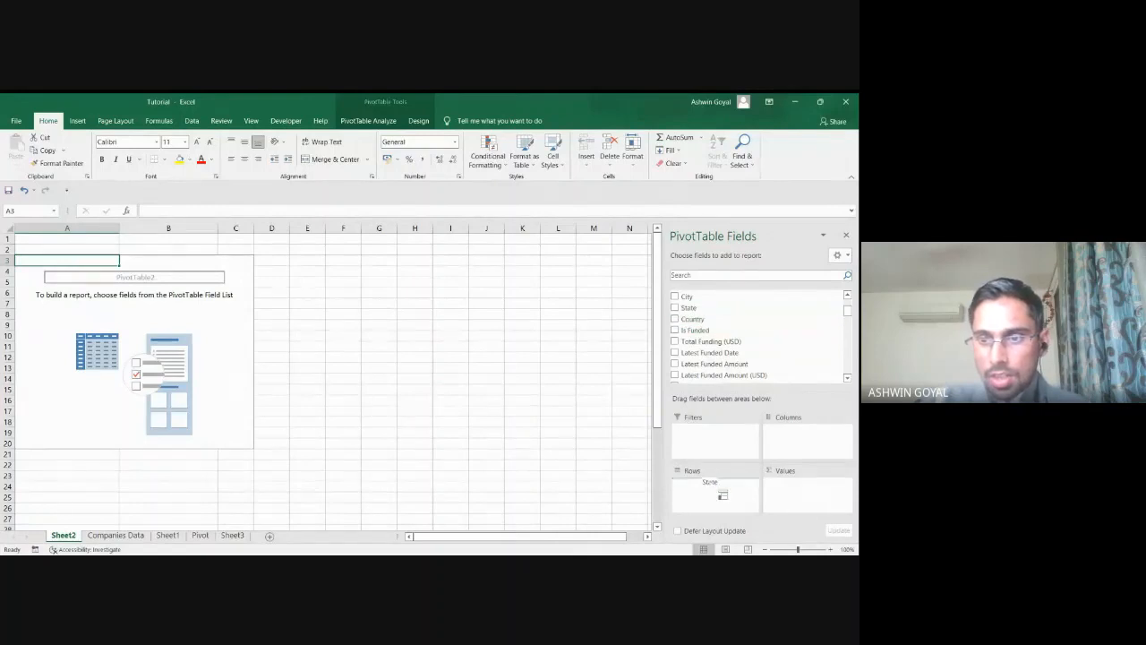
{"action": "left_click_drag", "start_coordinate": [52, 271], "coordinate": [68, 316]}
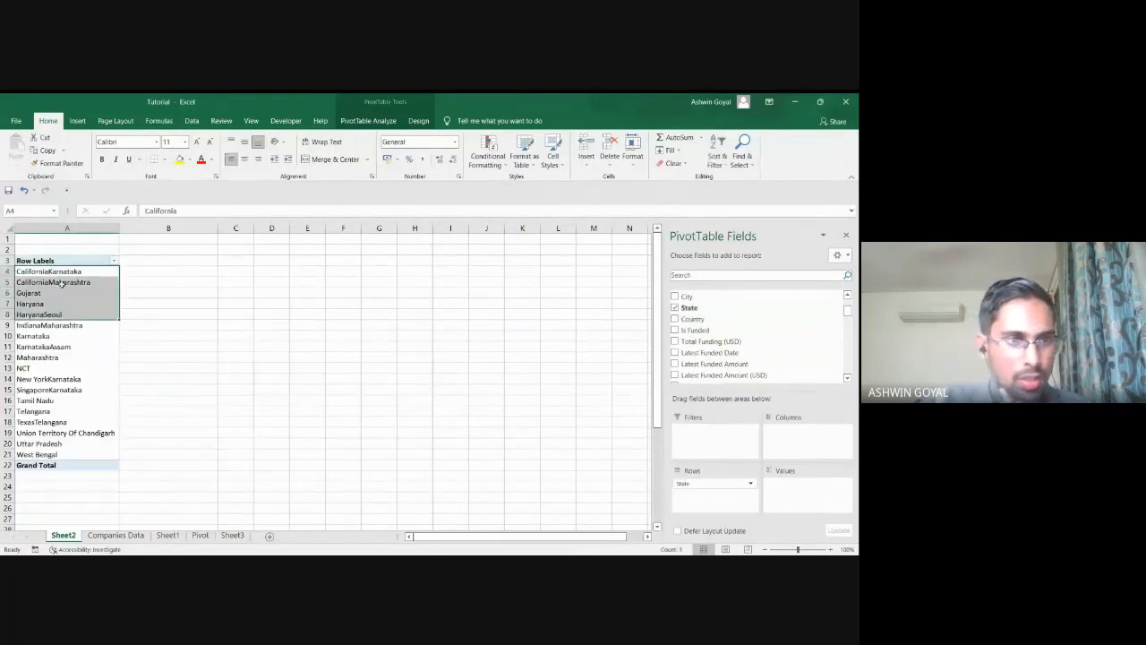
{"action": "left_click", "coordinate": [62, 283]}
{"action": "left_click", "coordinate": [43, 270]}
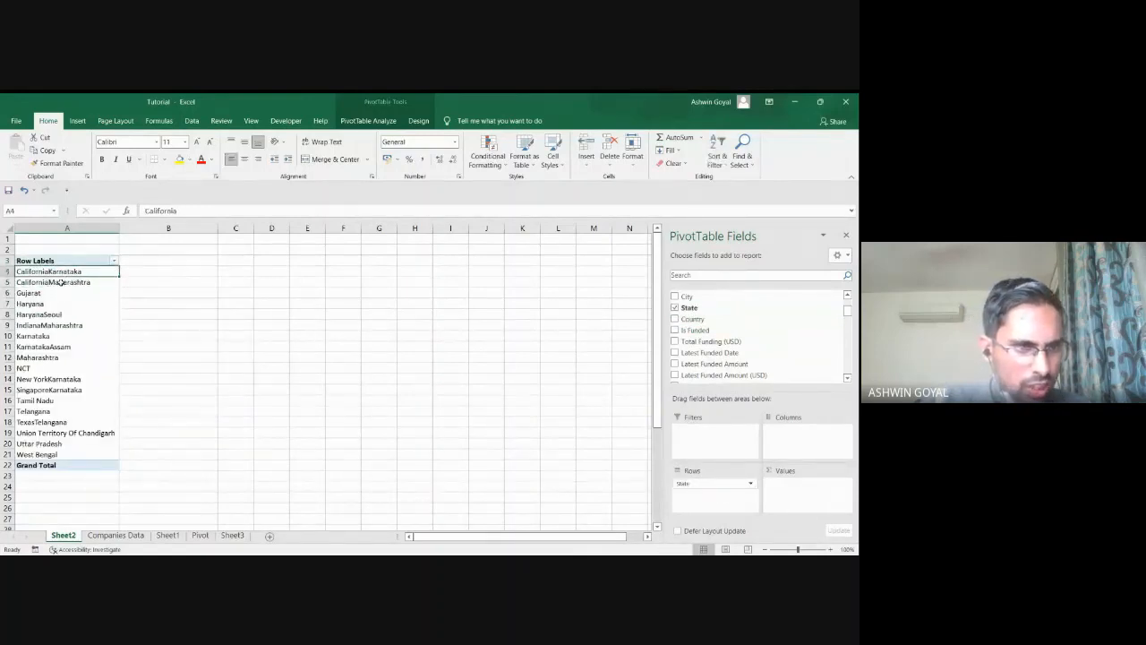
{"action": "left_click", "coordinate": [100, 285]}
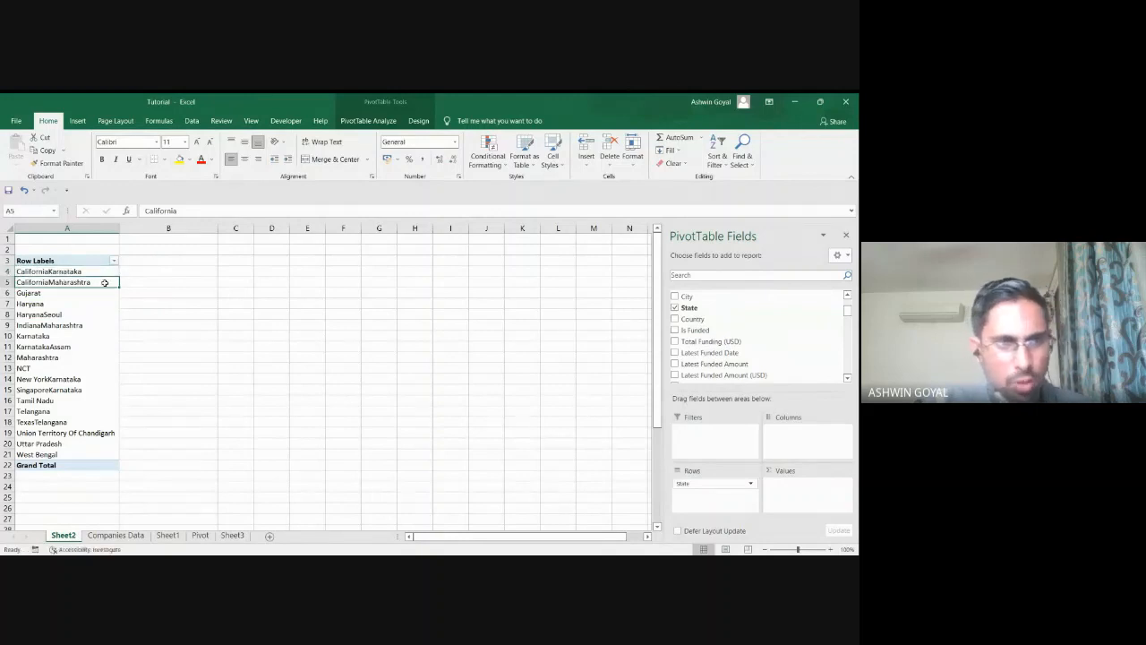
{"action": "left_click", "coordinate": [56, 381]}
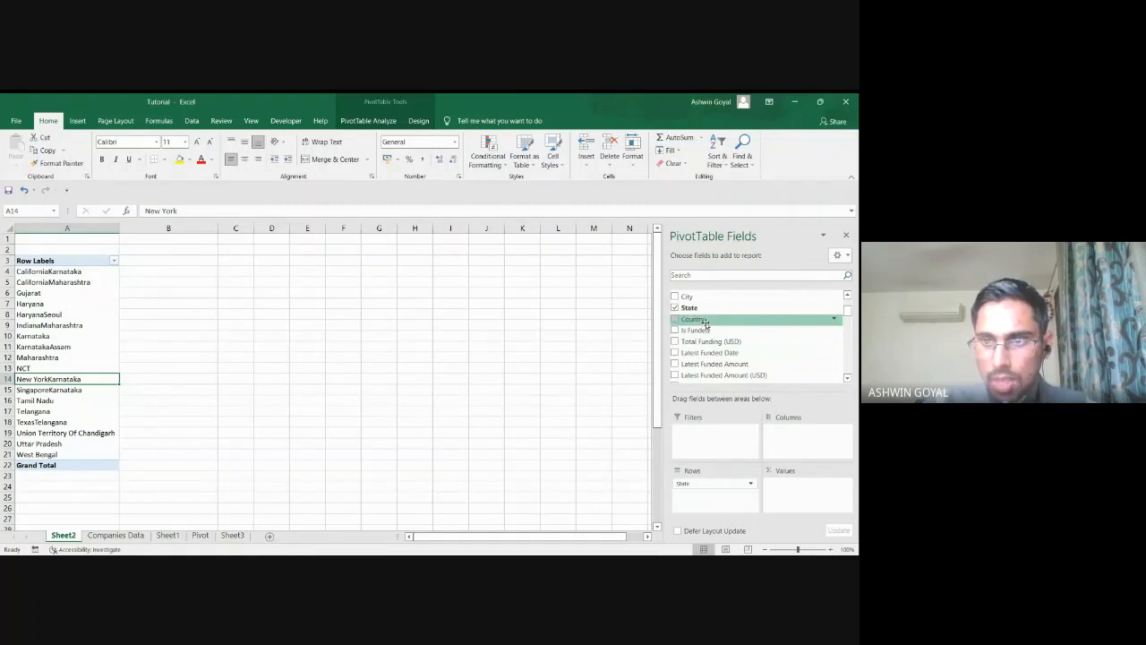
Add Country beneath State in the PivotTable rows and check the country listed under the first few states.
{"action": "left_click_drag", "start_coordinate": [704, 323], "coordinate": [713, 498]}
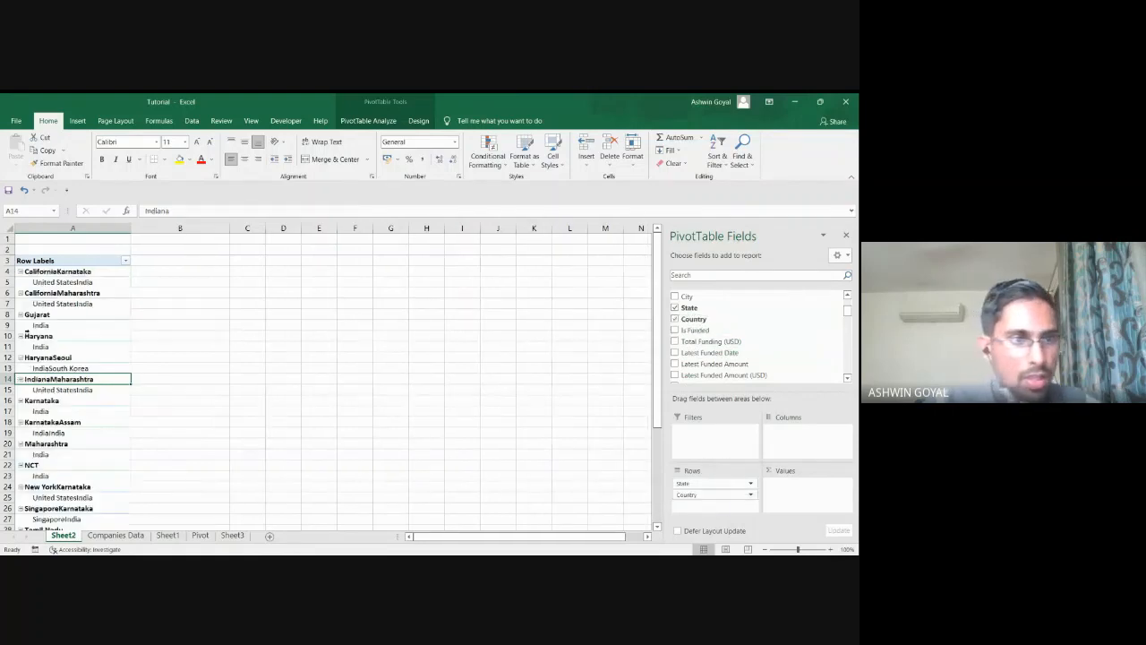
{"action": "left_click", "coordinate": [58, 283]}
{"action": "left_click", "coordinate": [60, 304]}
{"action": "left_click", "coordinate": [61, 325]}
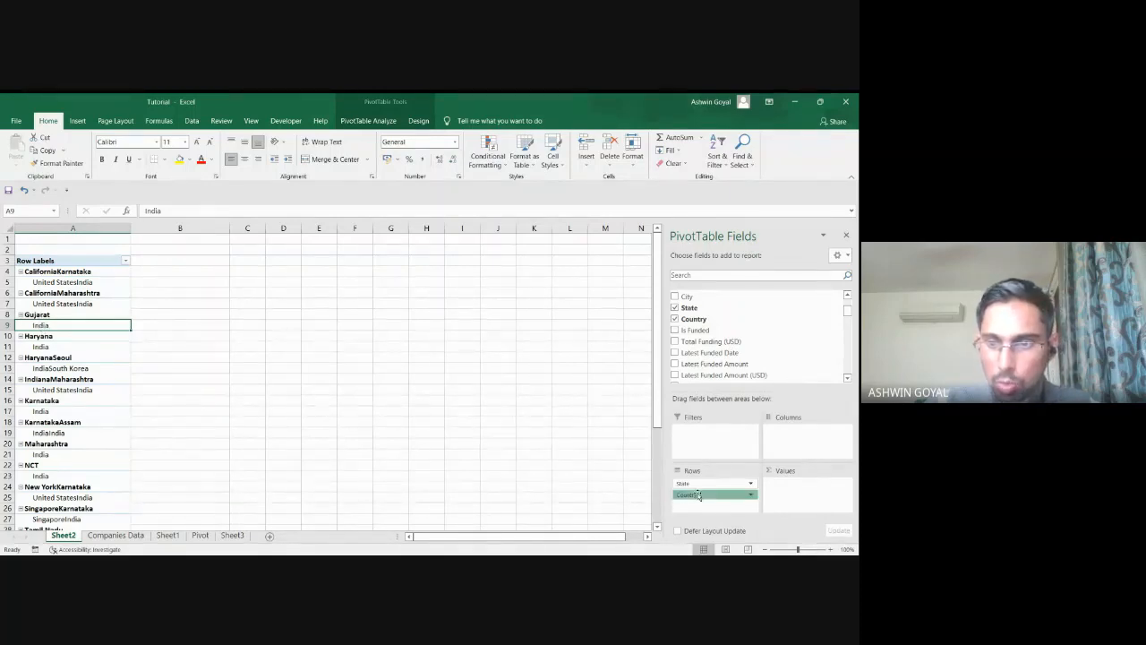
Move Country above State in the rows and collapse the IndiaIndia, IndiaSouth Korea, SingaporeIndia and United StatesIndia groups.
{"action": "left_click_drag", "start_coordinate": [700, 496], "coordinate": [701, 480]}
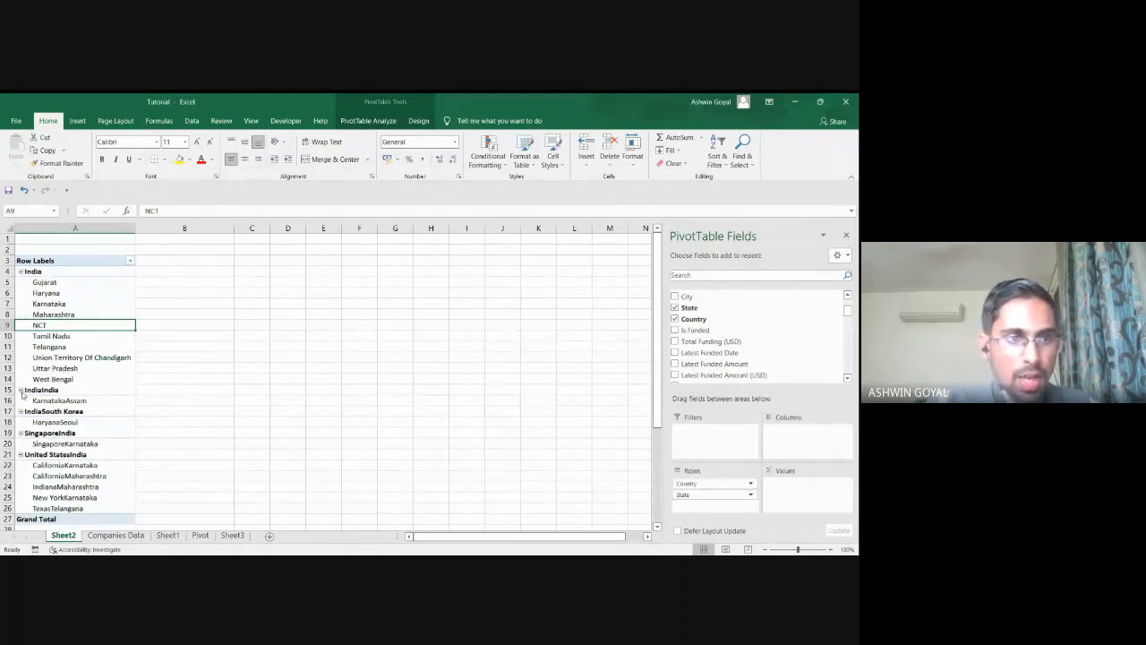
{"action": "left_click", "coordinate": [19, 389]}
{"action": "left_click", "coordinate": [20, 400]}
{"action": "left_click", "coordinate": [20, 411]}
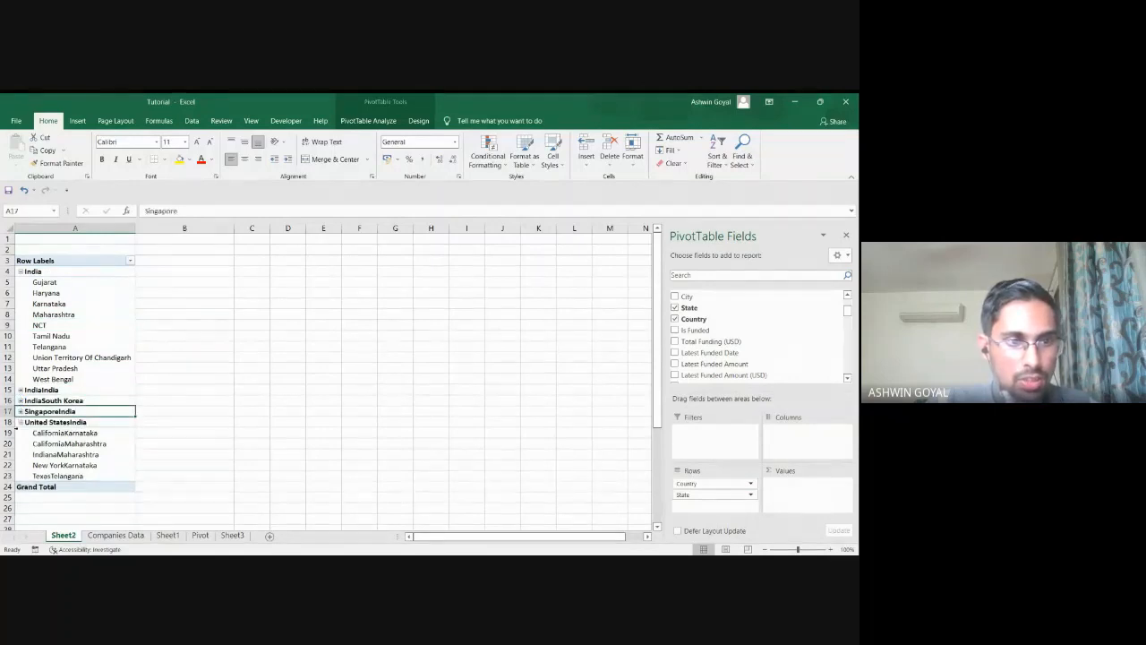
{"action": "left_click", "coordinate": [20, 422]}
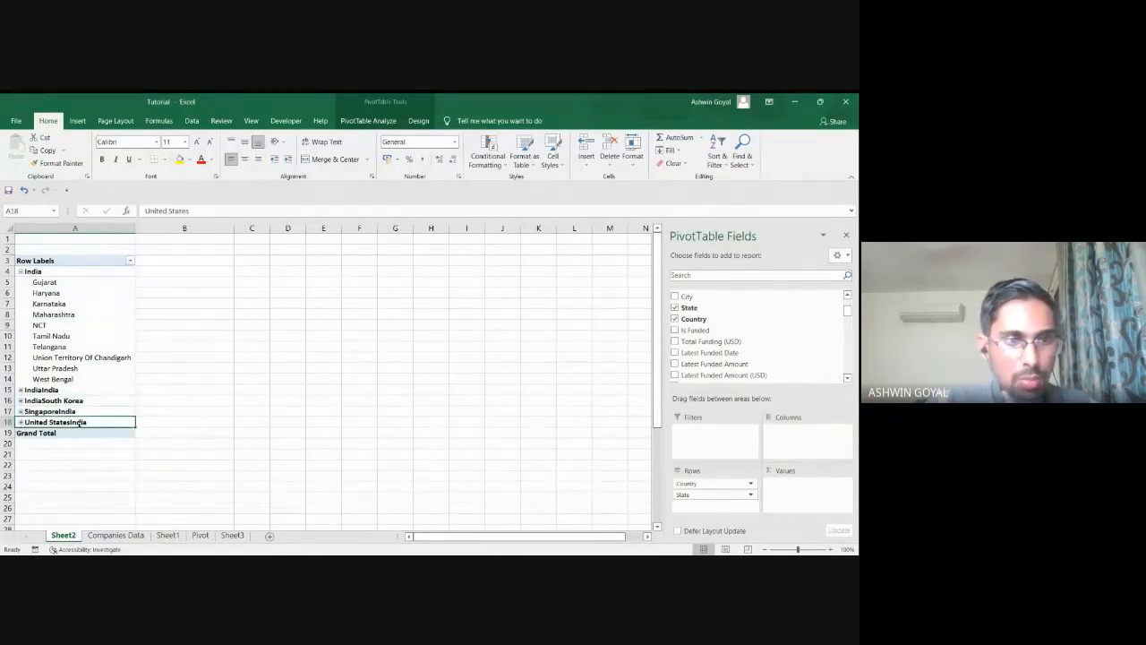
Try Revenue at IPO (USD) as the PivotTable's value field, summarized by Average.
{"action": "scroll", "coordinate": [738, 364], "scroll_direction": "down", "scroll_amount": 5}
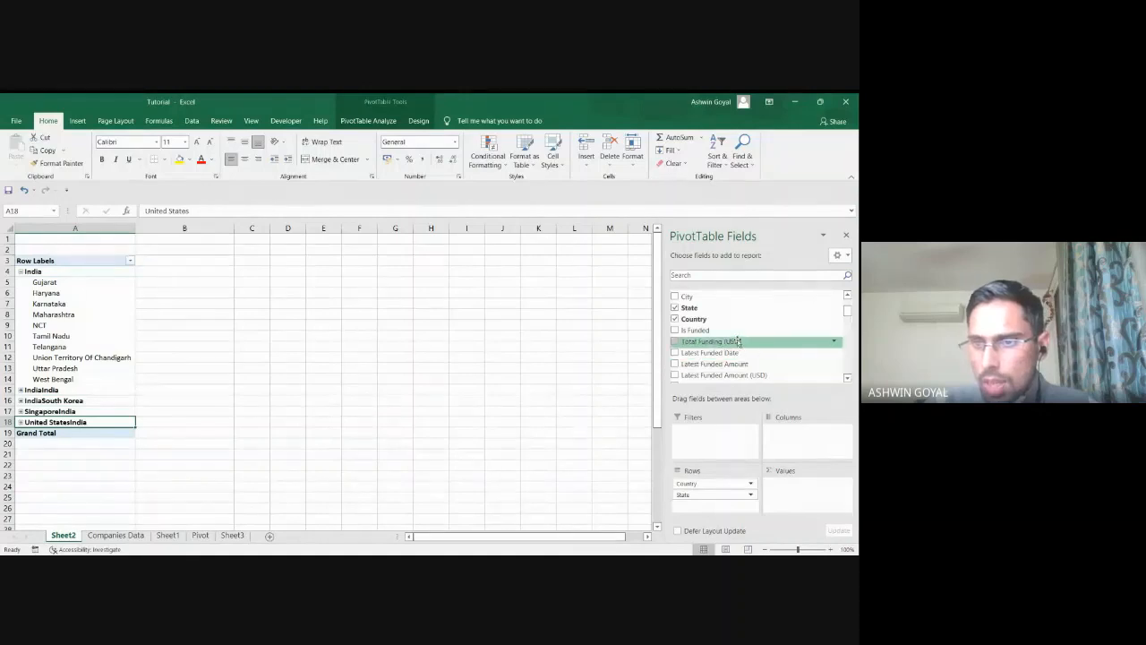
{"action": "scroll", "coordinate": [738, 341], "scroll_direction": "down", "scroll_amount": 3}
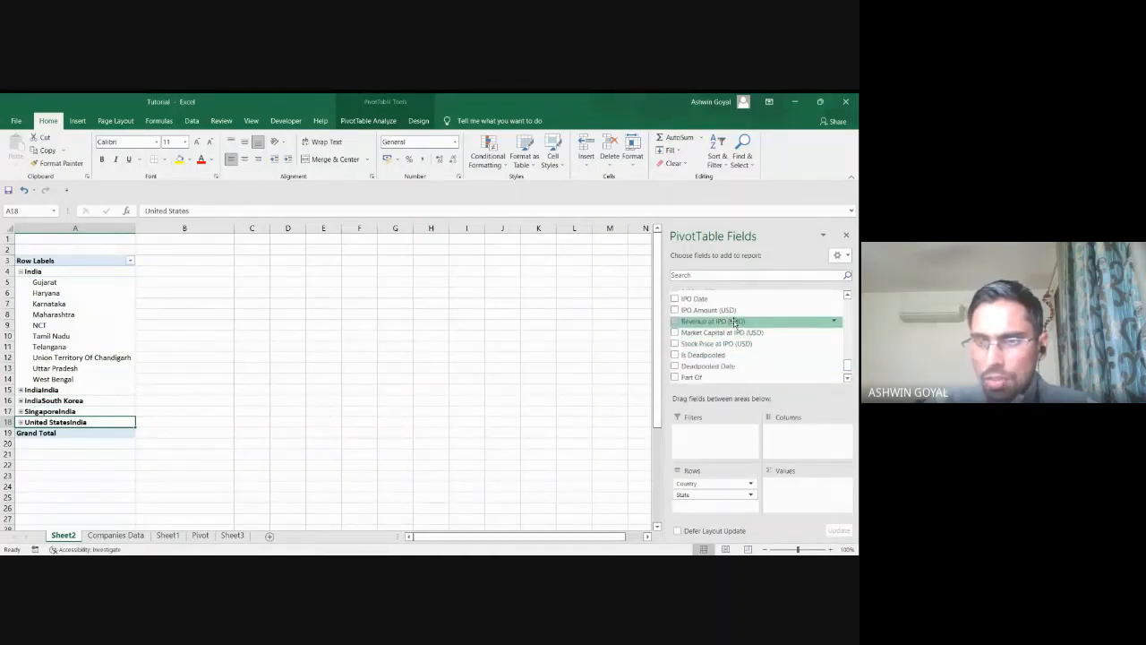
{"action": "left_click_drag", "start_coordinate": [736, 321], "coordinate": [803, 483]}
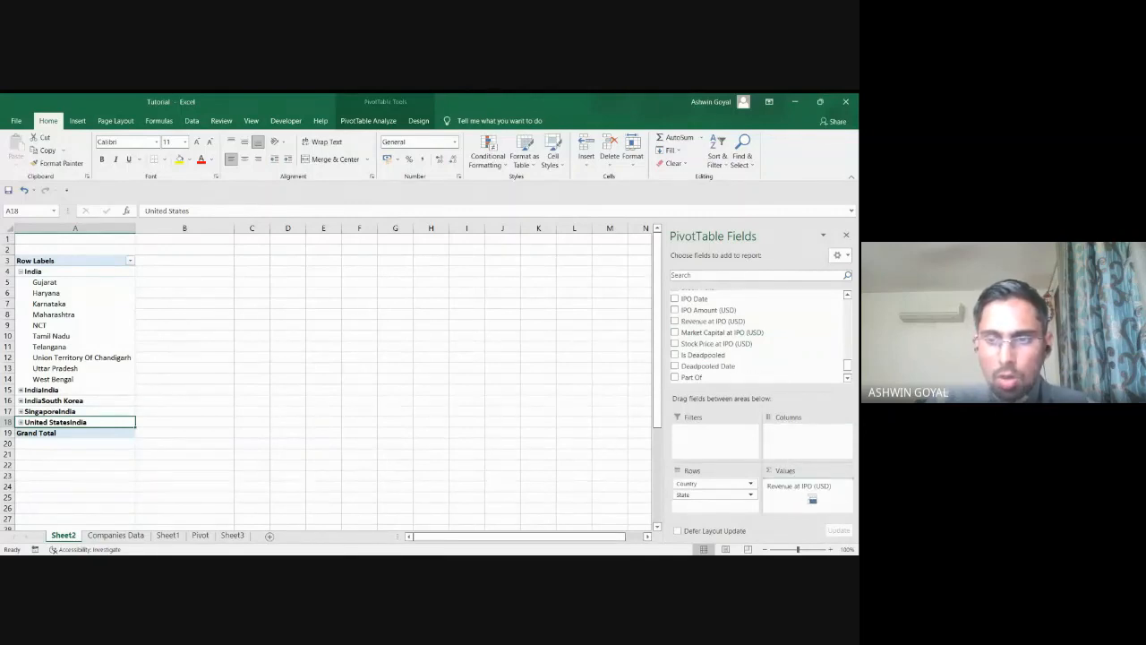
{"action": "left_click", "coordinate": [802, 486]}
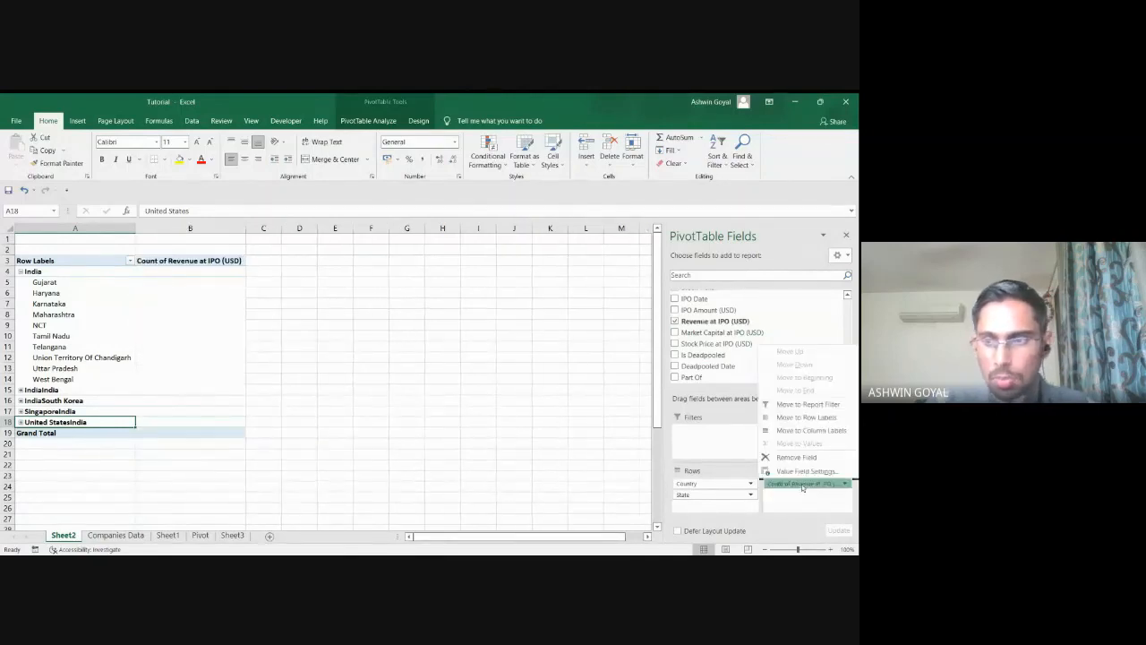
{"action": "left_click", "coordinate": [804, 473]}
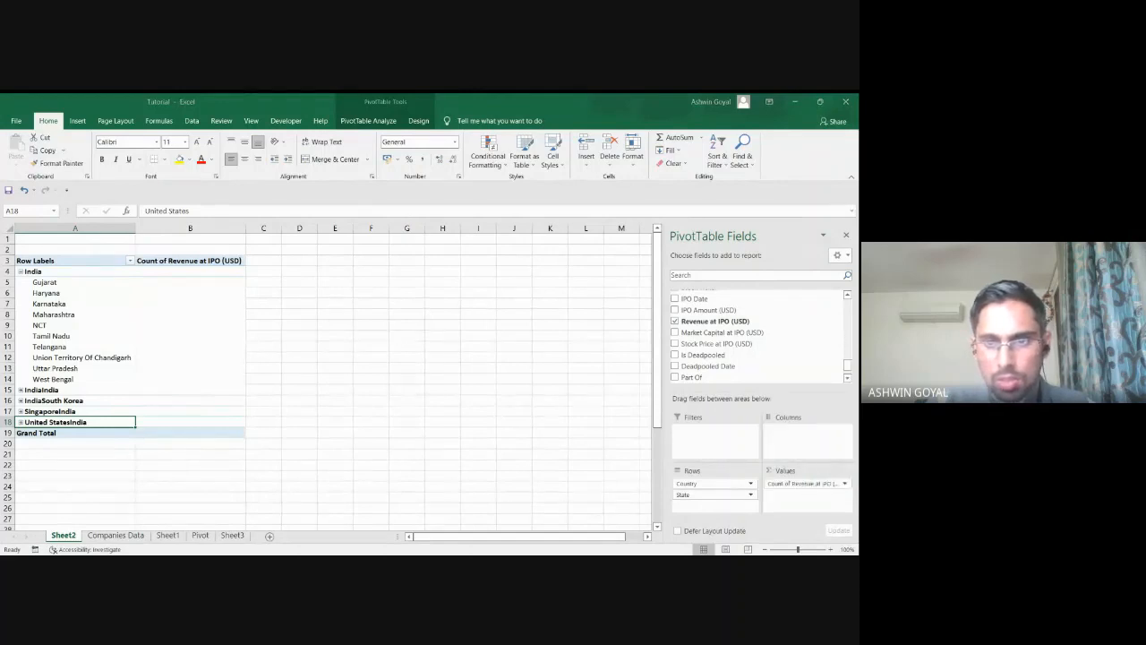
{"action": "left_click", "coordinate": [631, 405]}
{"action": "left_click", "coordinate": [193, 303]}
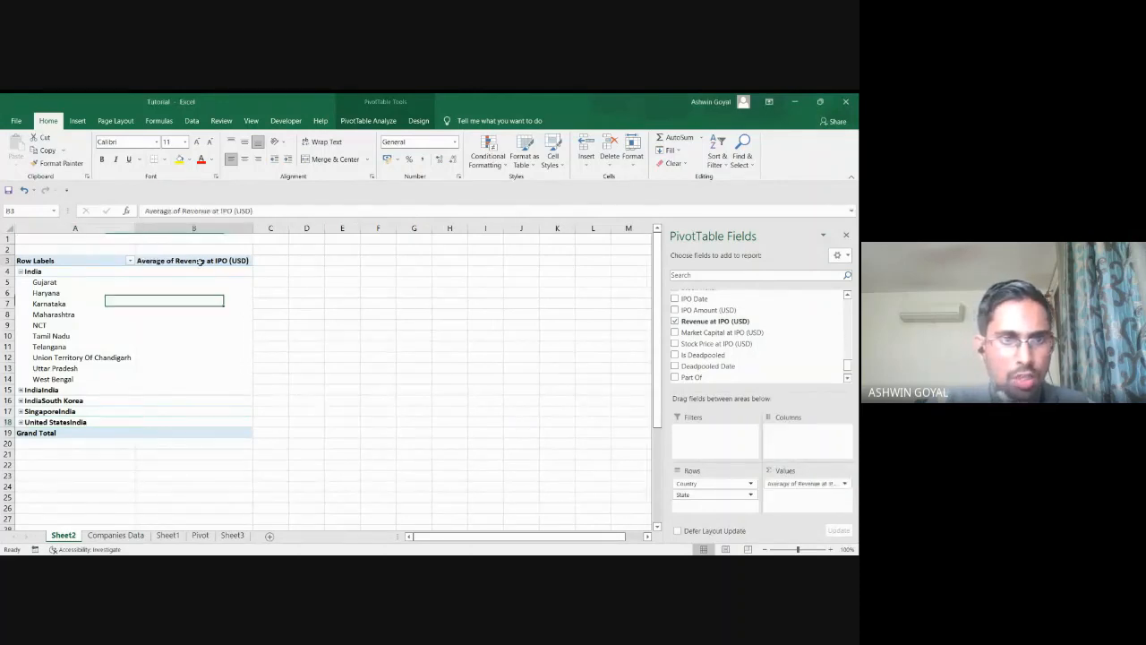
{"action": "left_click", "coordinate": [193, 261]}
Check the Revenue at IPO (USD) column in the Companies Data sheet for entries, and return to the PivotTable on Sheet2.
{"action": "left_click", "coordinate": [118, 534]}
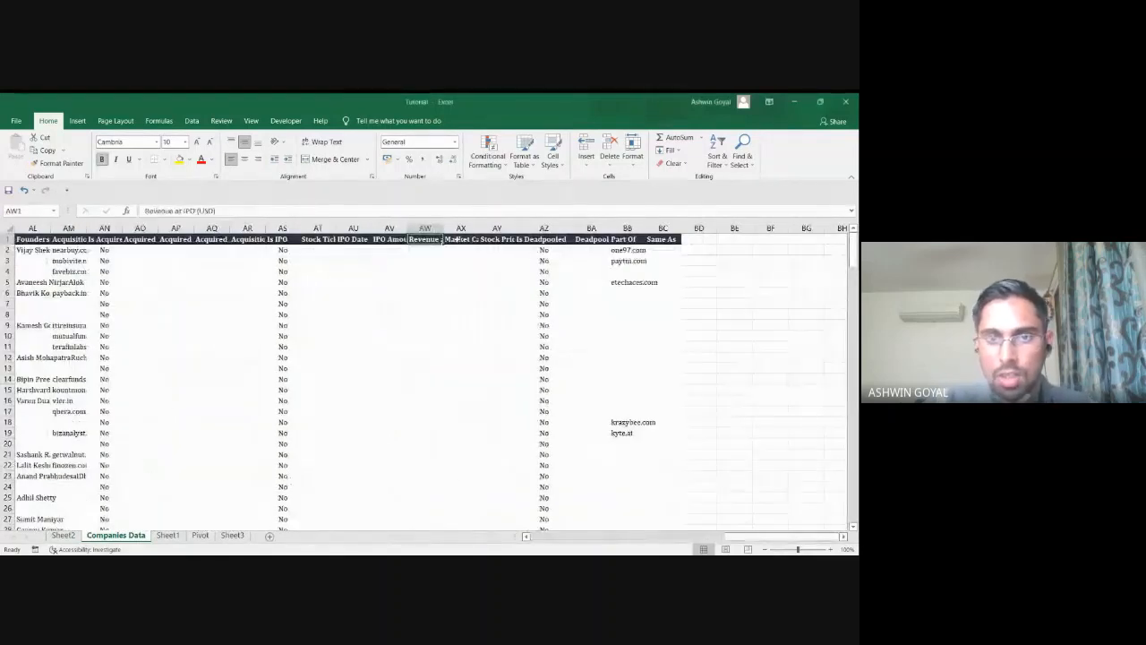
{"action": "left_click", "coordinate": [432, 250]}
{"action": "key", "text": "ctrl+shift+Down"}
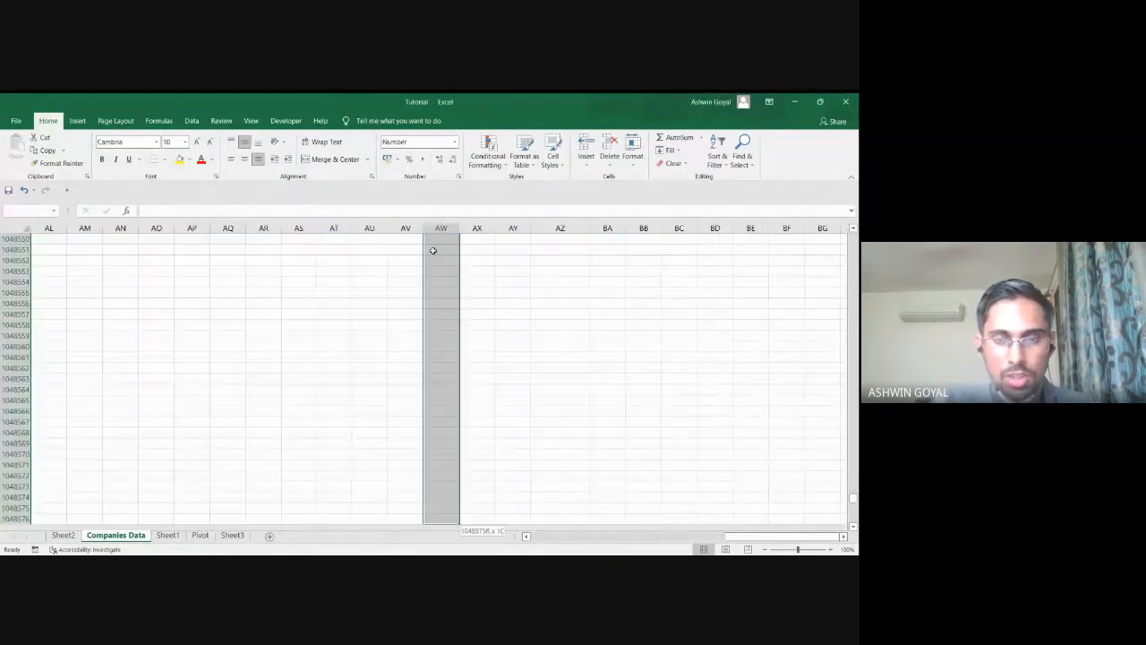
{"action": "key", "text": "ctrl+shift+Up"}
{"action": "key", "text": "Up"}
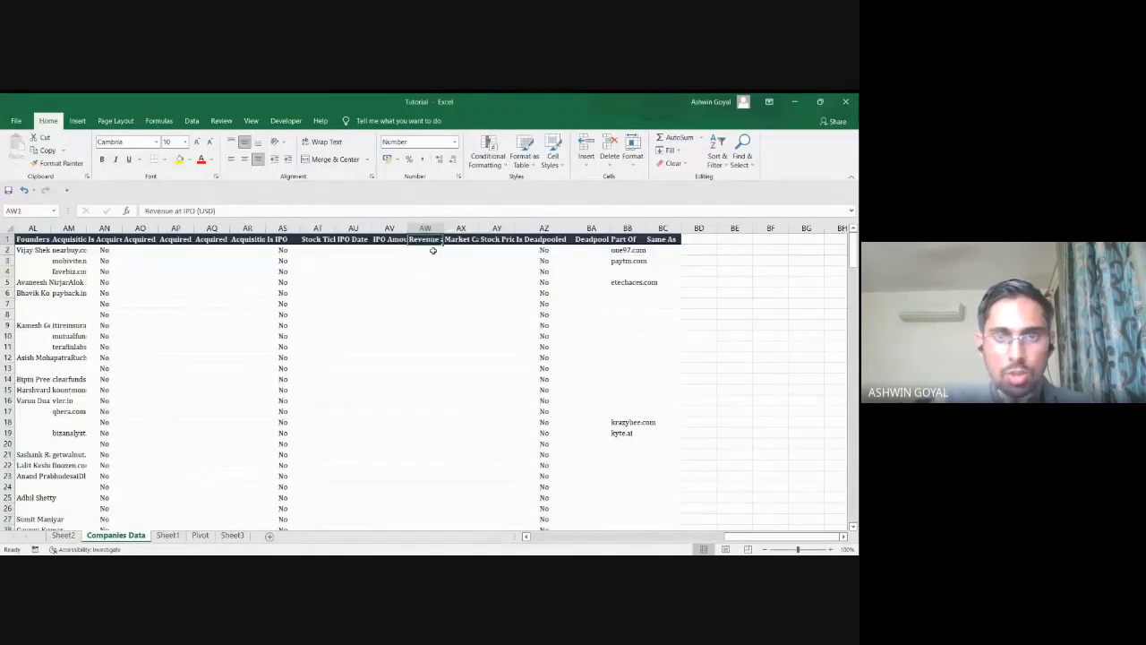
{"action": "left_click", "coordinate": [63, 535]}
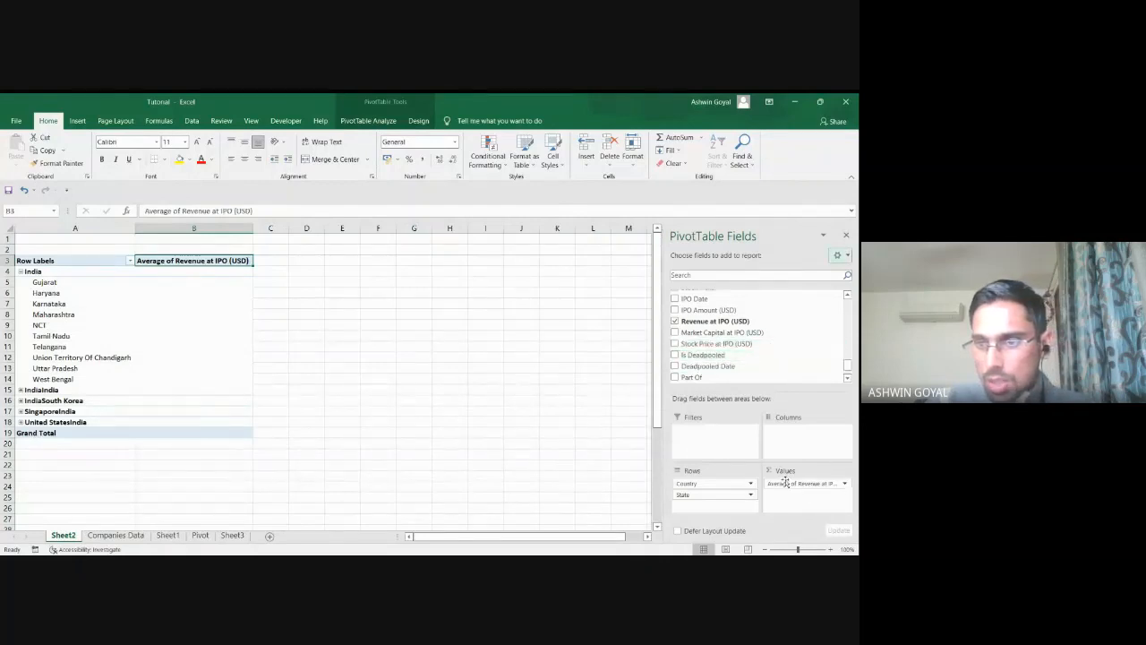
Replace Revenue at IPO (USD) with the sum of Annual Revenue (USD) in the PivotTable values and check Gujarat's figure.
{"action": "left_click_drag", "start_coordinate": [786, 488], "coordinate": [743, 323]}
{"action": "scroll", "coordinate": [741, 336], "scroll_direction": "up", "scroll_amount": 3}
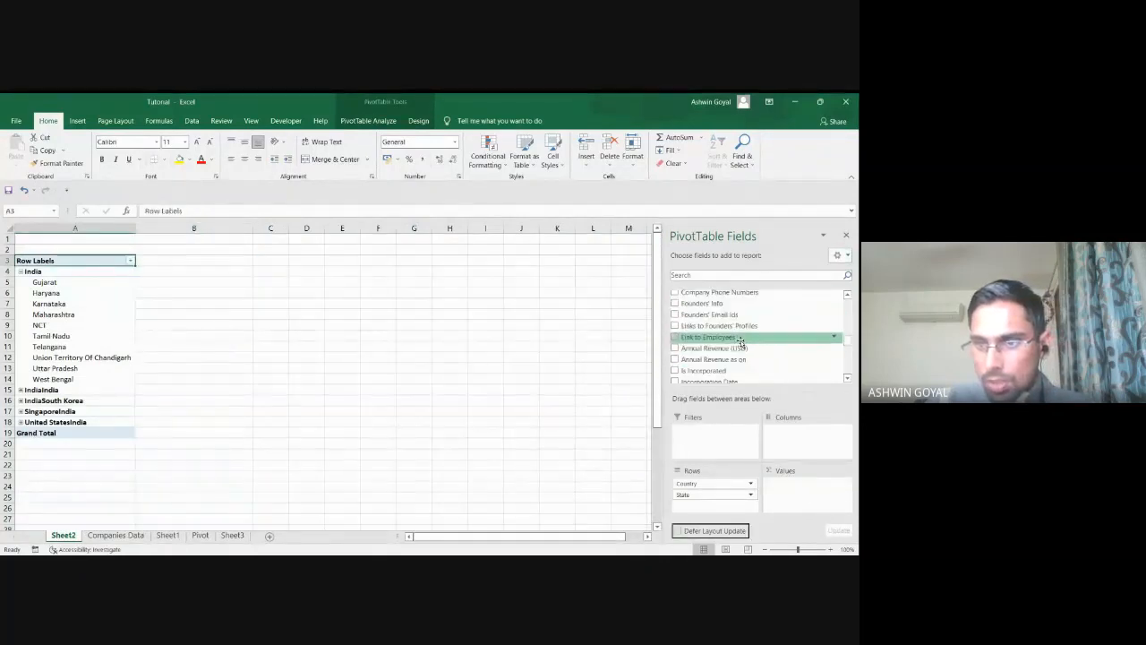
{"action": "scroll", "coordinate": [741, 340], "scroll_direction": "down", "scroll_amount": 2}
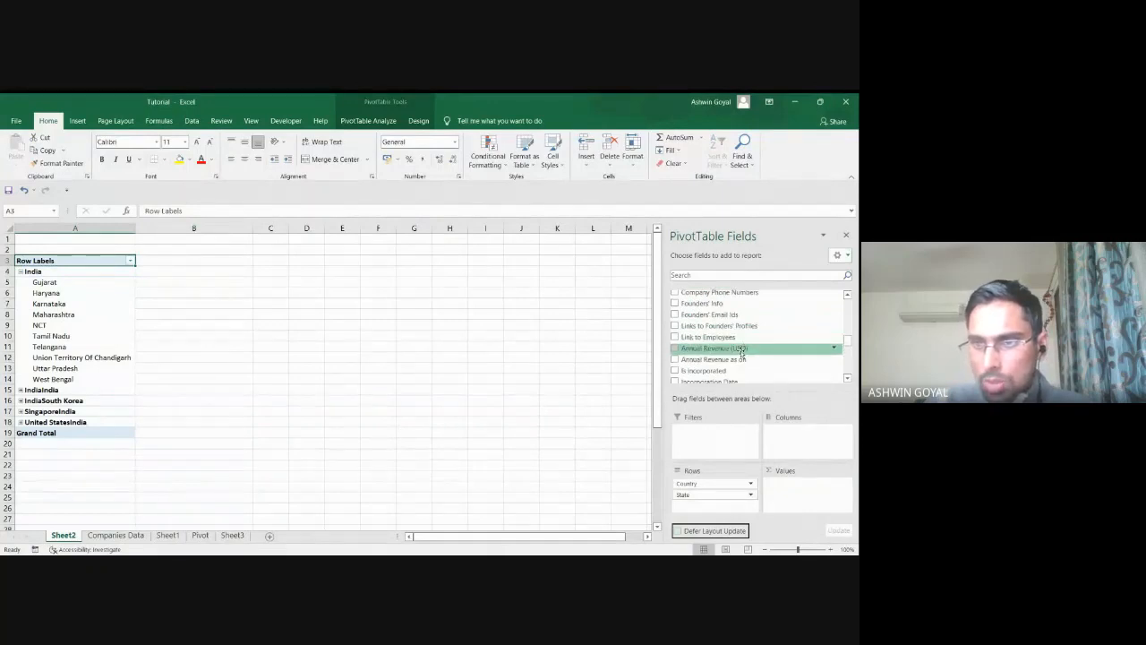
{"action": "left_click_drag", "start_coordinate": [741, 351], "coordinate": [801, 484]}
{"action": "left_click", "coordinate": [801, 483]}
{"action": "left_click", "coordinate": [801, 474]}
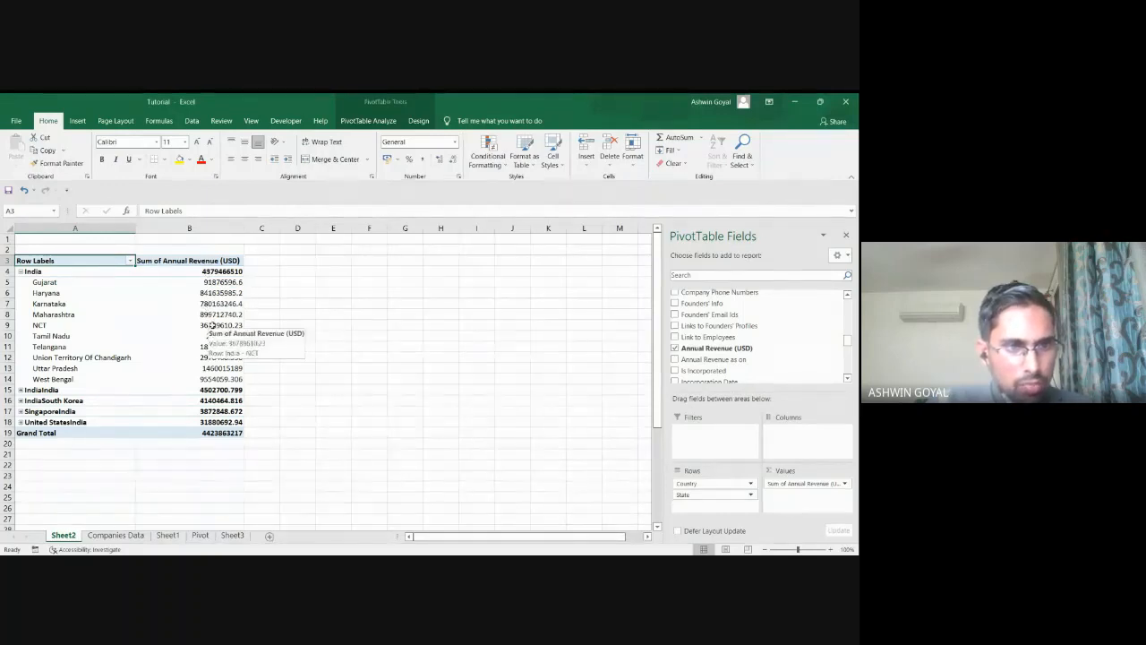
{"action": "left_click", "coordinate": [207, 282]}
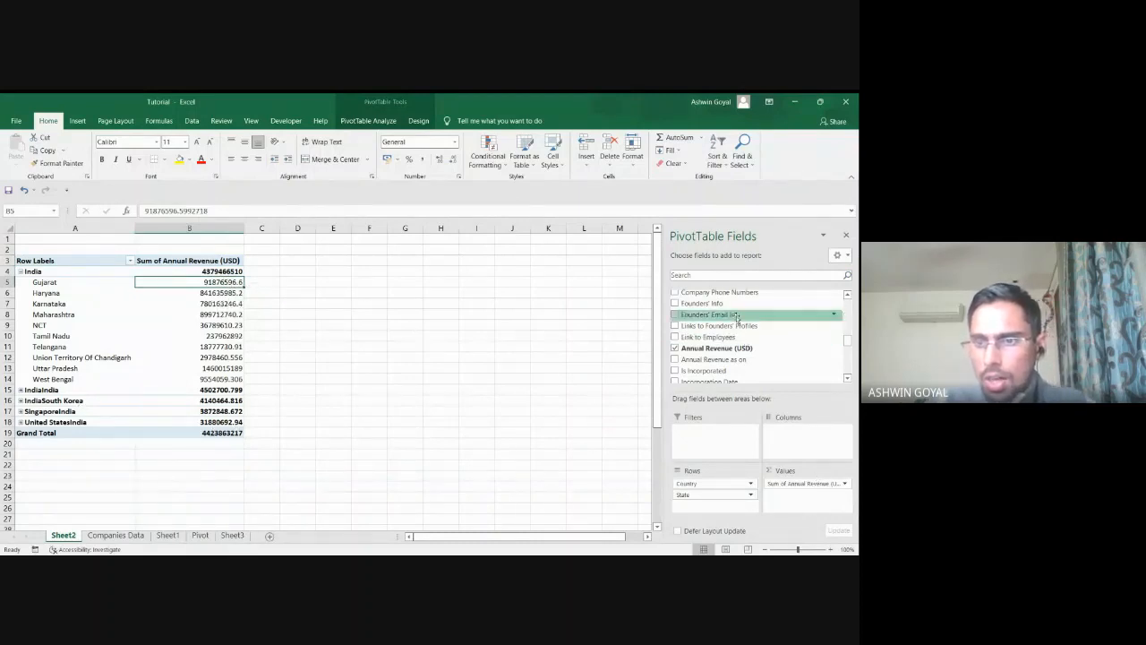
Add Founded Year to the PivotTable's columns to break annual revenue down by year.
{"action": "scroll", "coordinate": [736, 316], "scroll_direction": "up", "scroll_amount": 3}
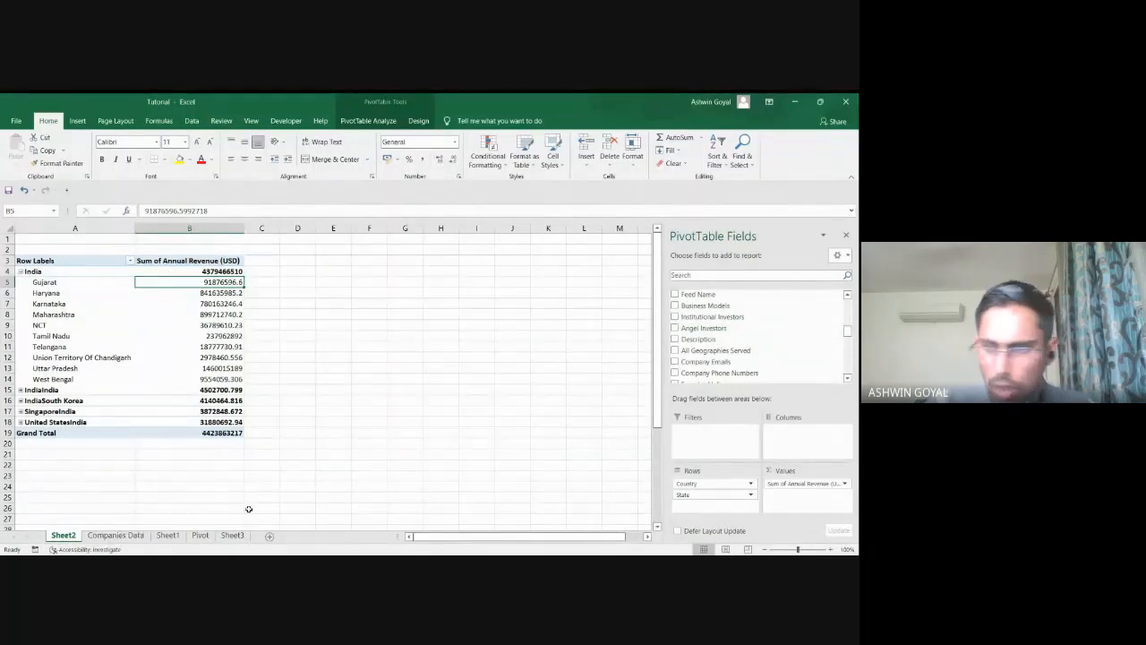
{"action": "scroll", "coordinate": [745, 350], "scroll_direction": "up", "scroll_amount": 2}
{"action": "scroll", "coordinate": [745, 350], "scroll_direction": "up", "scroll_amount": 2}
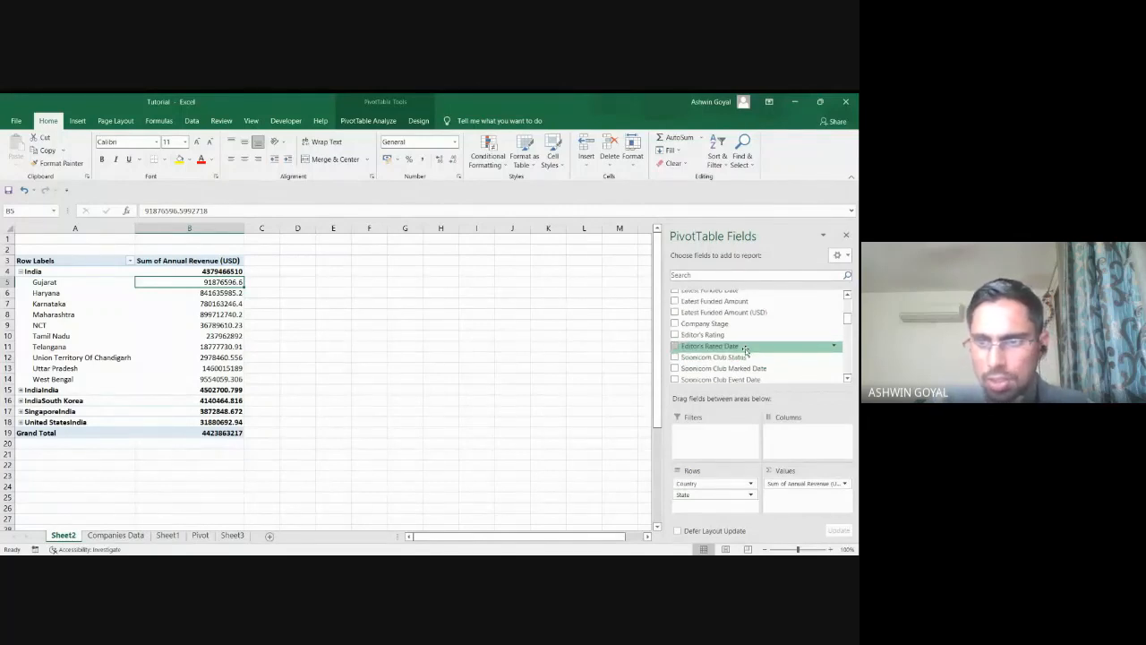
{"action": "scroll", "coordinate": [745, 350], "scroll_direction": "up", "scroll_amount": 2}
{"action": "scroll", "coordinate": [745, 350], "scroll_direction": "up", "scroll_amount": 2}
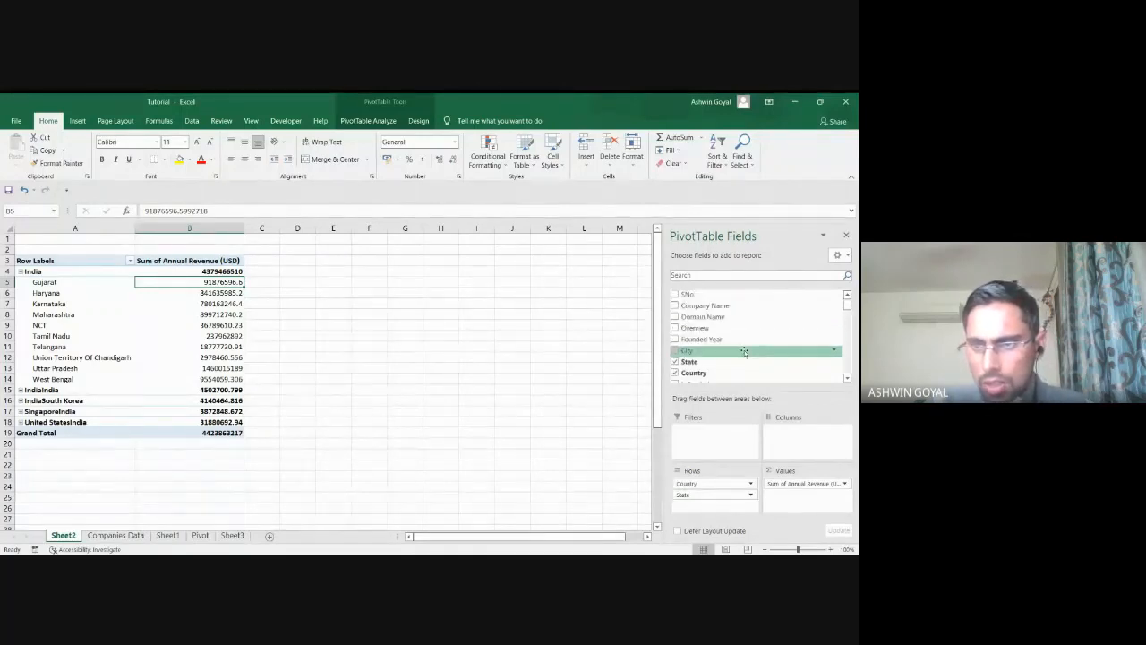
{"action": "left_click_drag", "start_coordinate": [718, 341], "coordinate": [803, 439]}
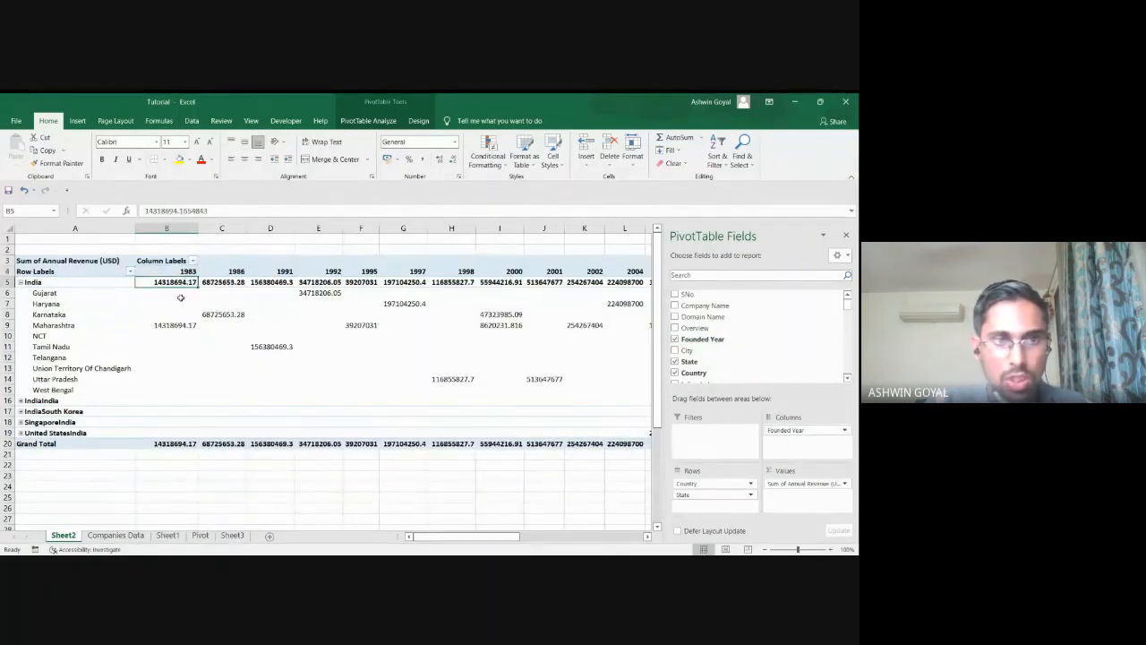
Check Gujarat's annual revenue across the founded years 1983 to 1992.
{"action": "left_click", "coordinate": [180, 293]}
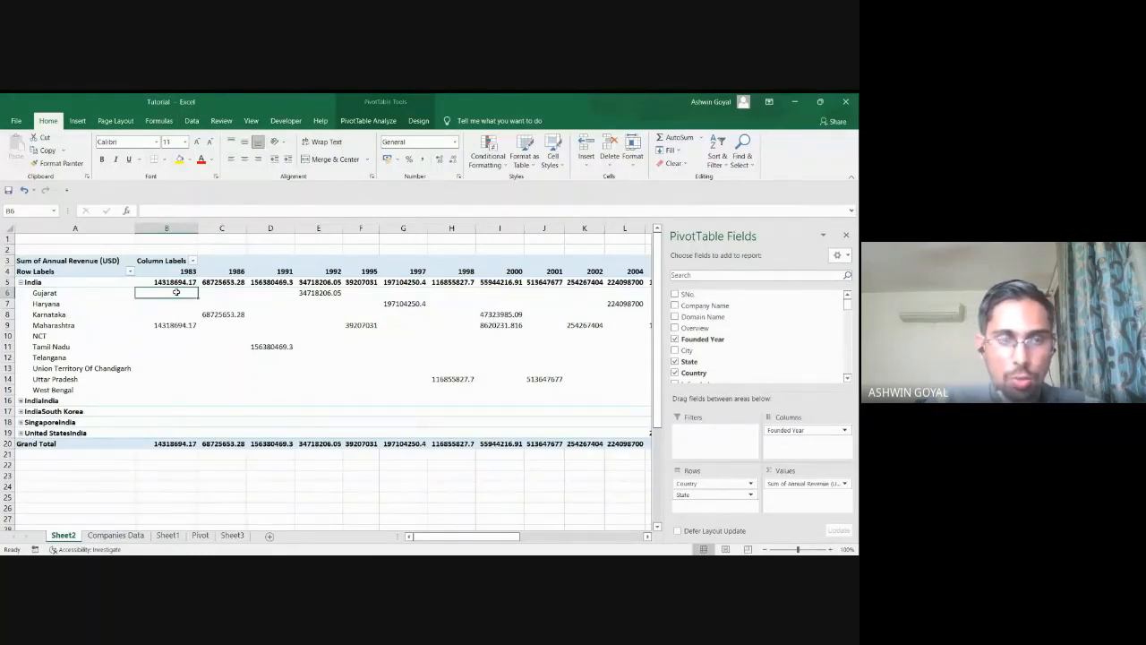
{"action": "mouse_move", "coordinate": [177, 292]}
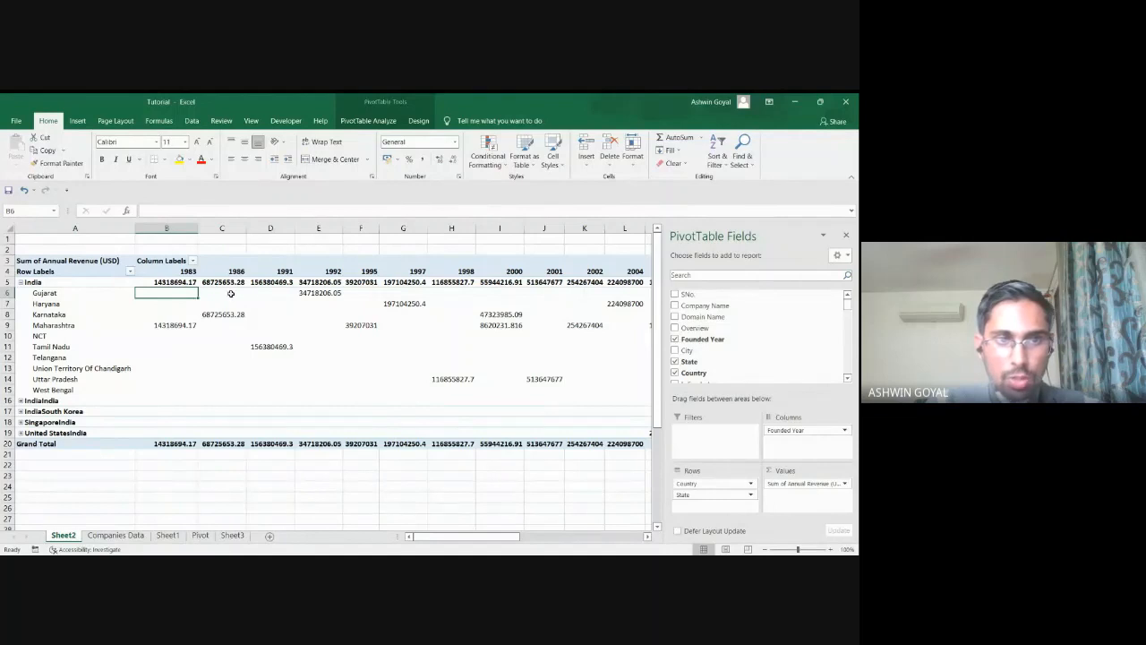
{"action": "key", "text": "Right"}
{"action": "key", "text": "Right"}
{"action": "key", "text": "Right"}
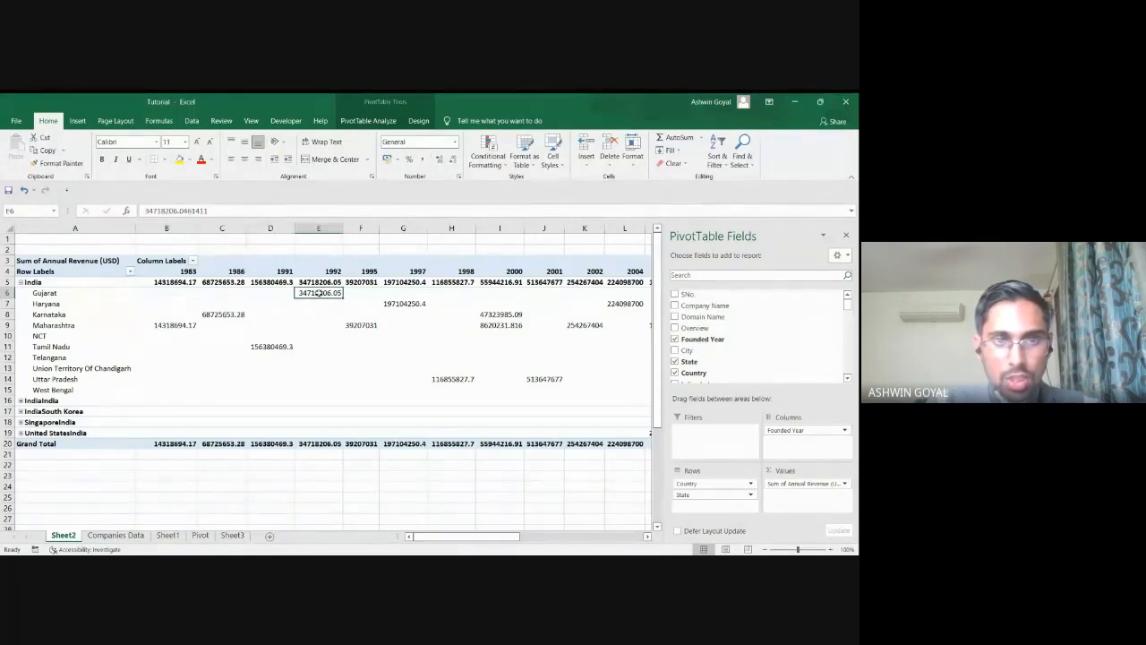
Examine the more recent founded-year columns, checking Haryana's annual revenue for 2007, 2008 and 2009.
{"action": "left_click", "coordinate": [647, 535]}
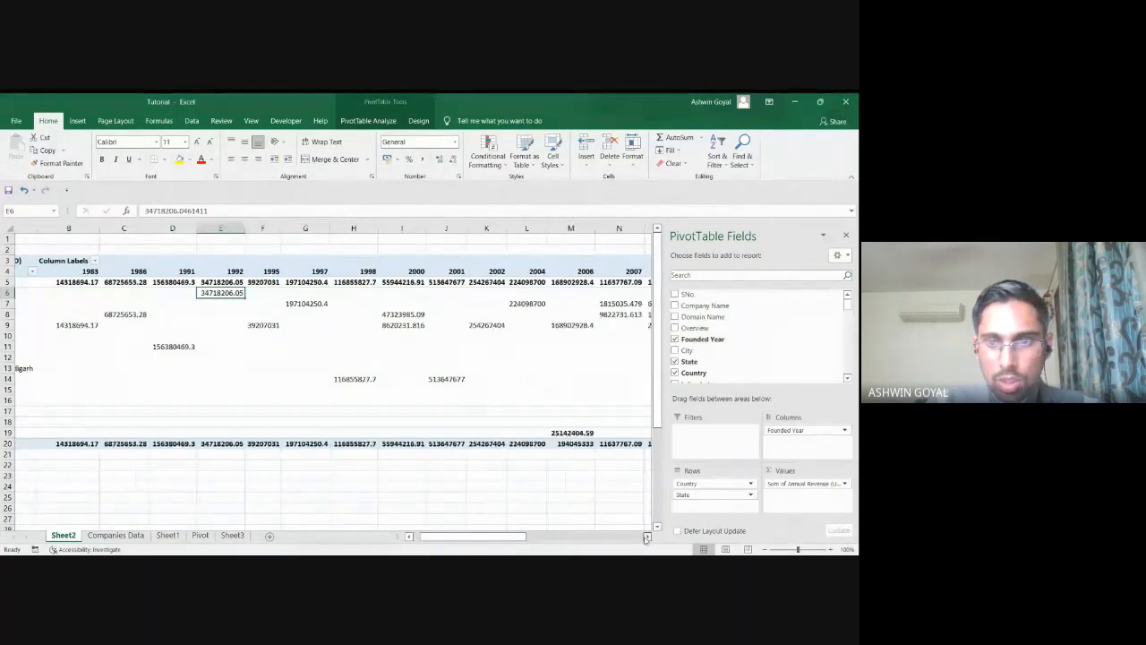
{"action": "left_click", "coordinate": [646, 538]}
{"action": "left_click", "coordinate": [647, 537]}
{"action": "left_click", "coordinate": [646, 537]}
{"action": "left_click", "coordinate": [647, 538]}
{"action": "left_click", "coordinate": [646, 537]}
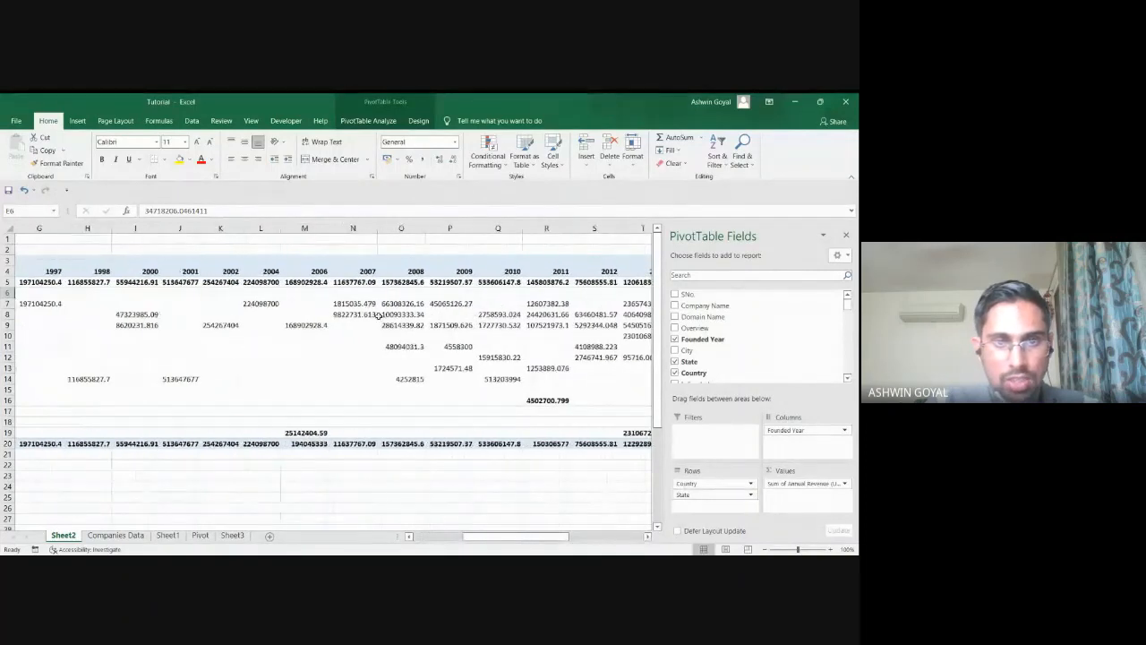
{"action": "left_click", "coordinate": [365, 304]}
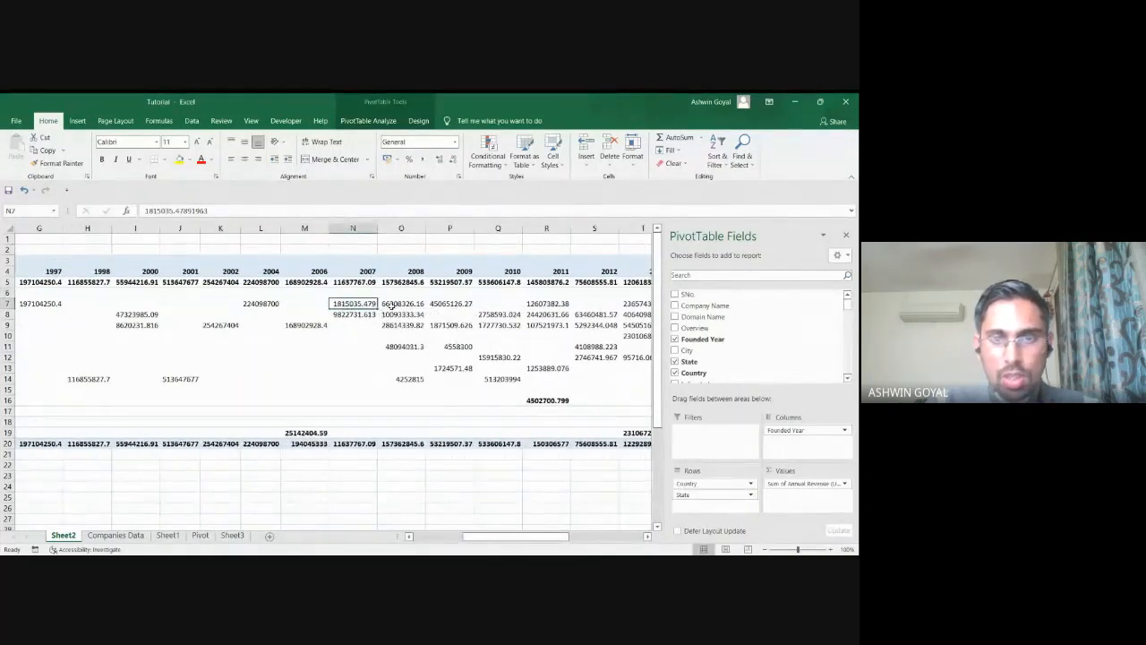
{"action": "left_click", "coordinate": [392, 305]}
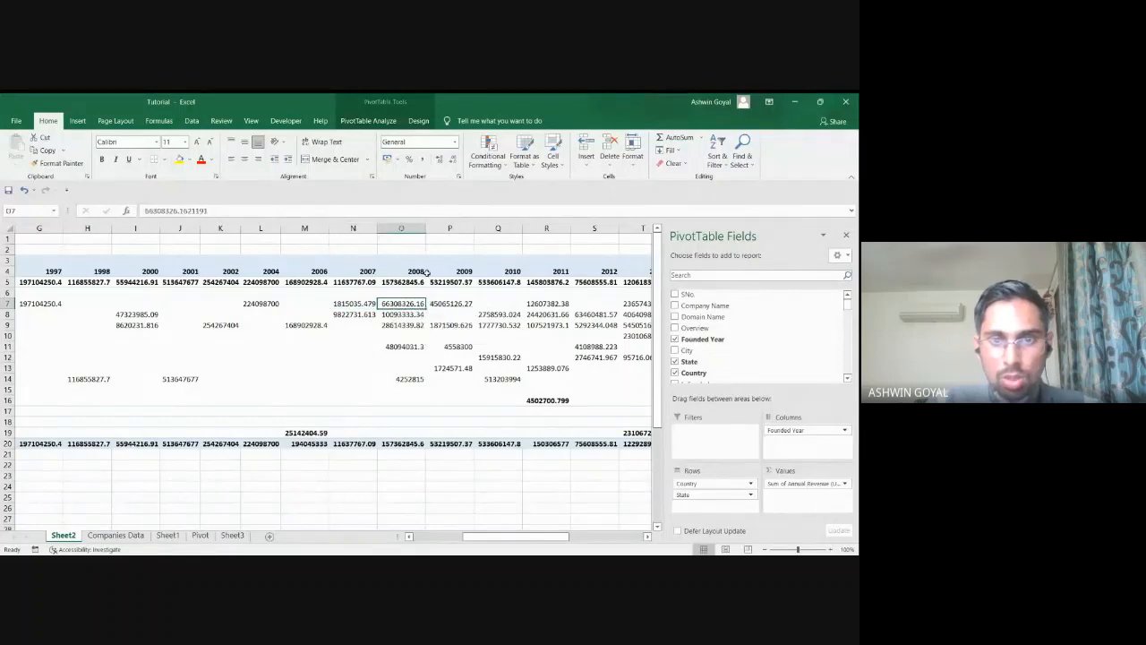
{"action": "left_click", "coordinate": [453, 305]}
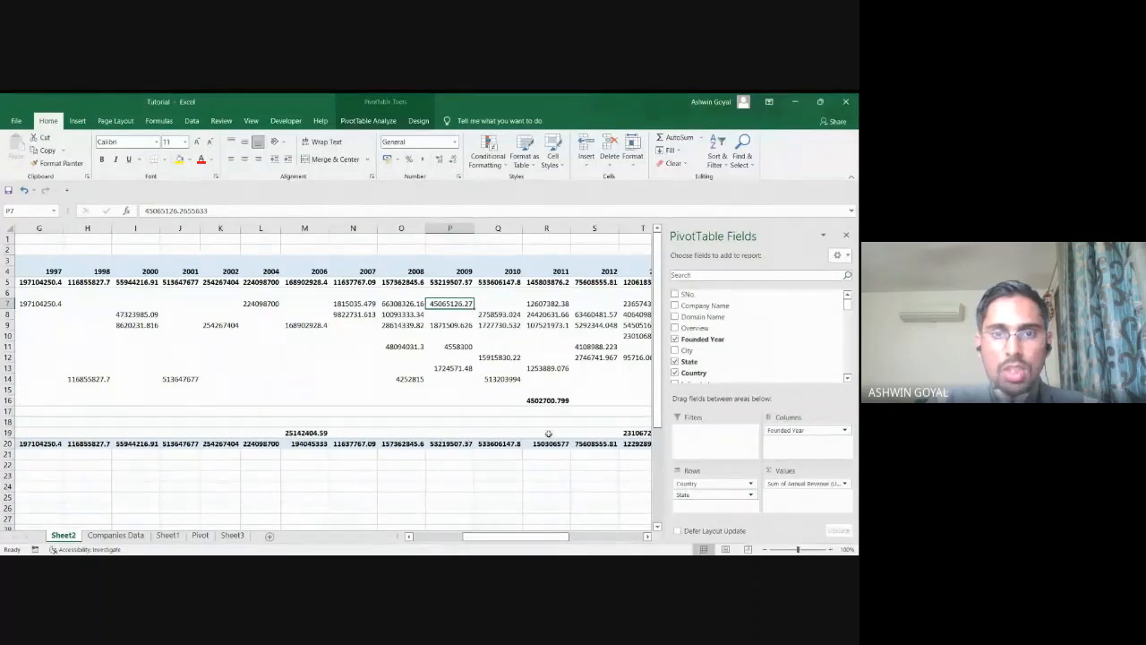
{"action": "left_click_drag", "start_coordinate": [555, 540], "coordinate": [585, 537]}
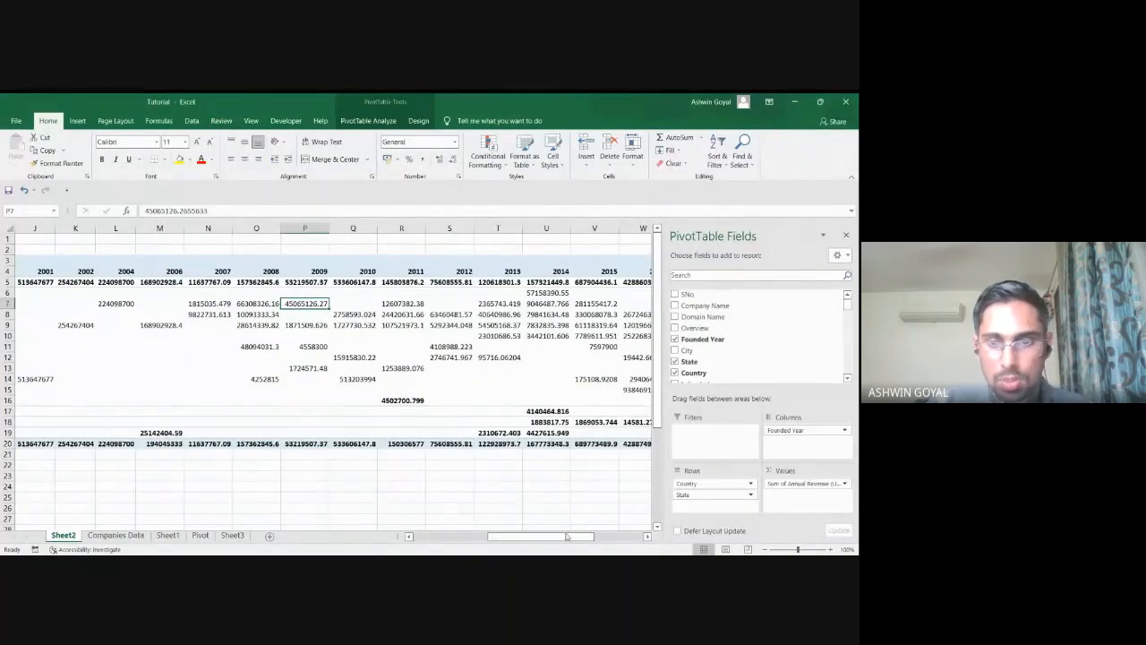
{"action": "left_click_drag", "start_coordinate": [567, 538], "coordinate": [490, 541]}
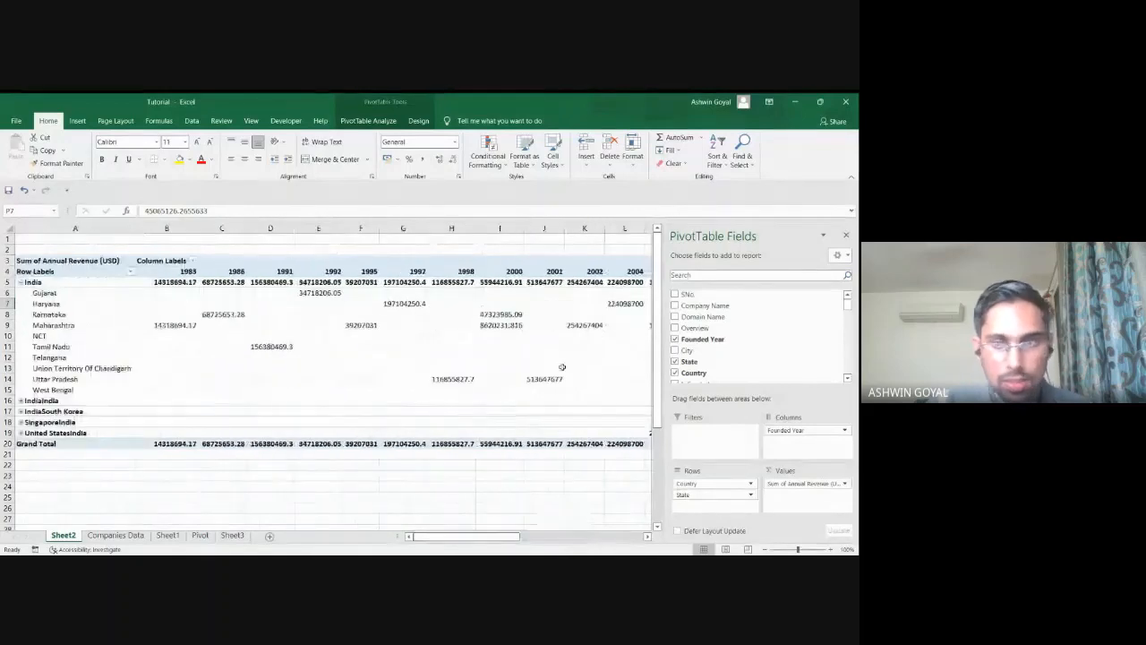
Review the city PivotTable on Sheet1, checking its city row labels and the fields it uses.
{"action": "left_click", "coordinate": [169, 535]}
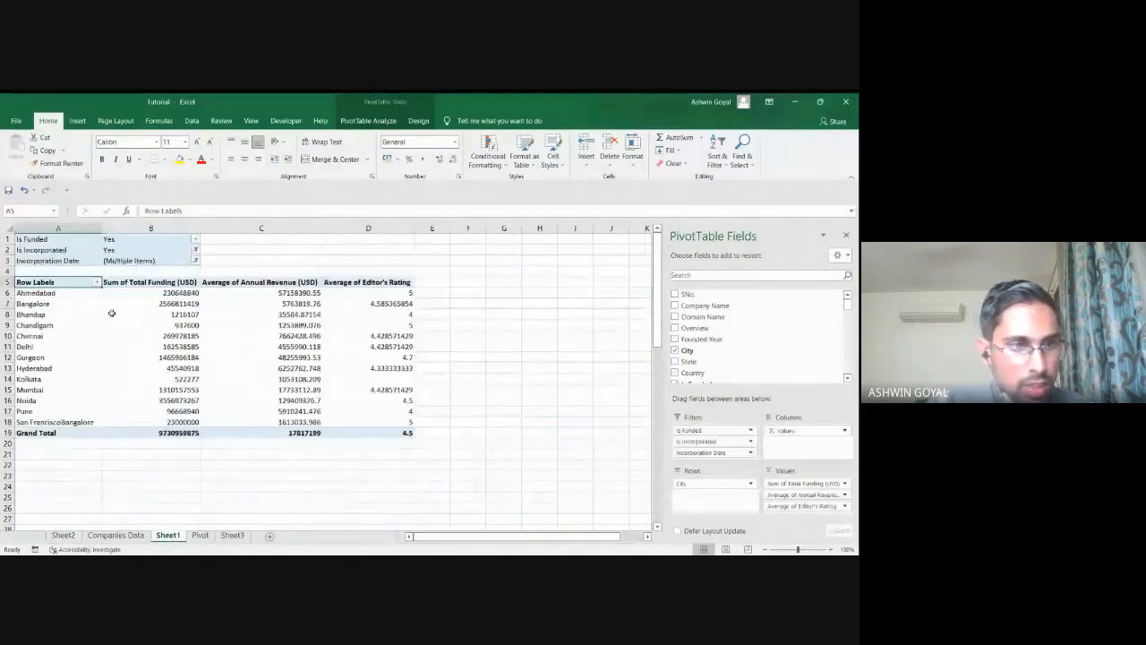
{"action": "left_click_drag", "start_coordinate": [54, 293], "coordinate": [179, 422]}
{"action": "left_click", "coordinate": [66, 352]}
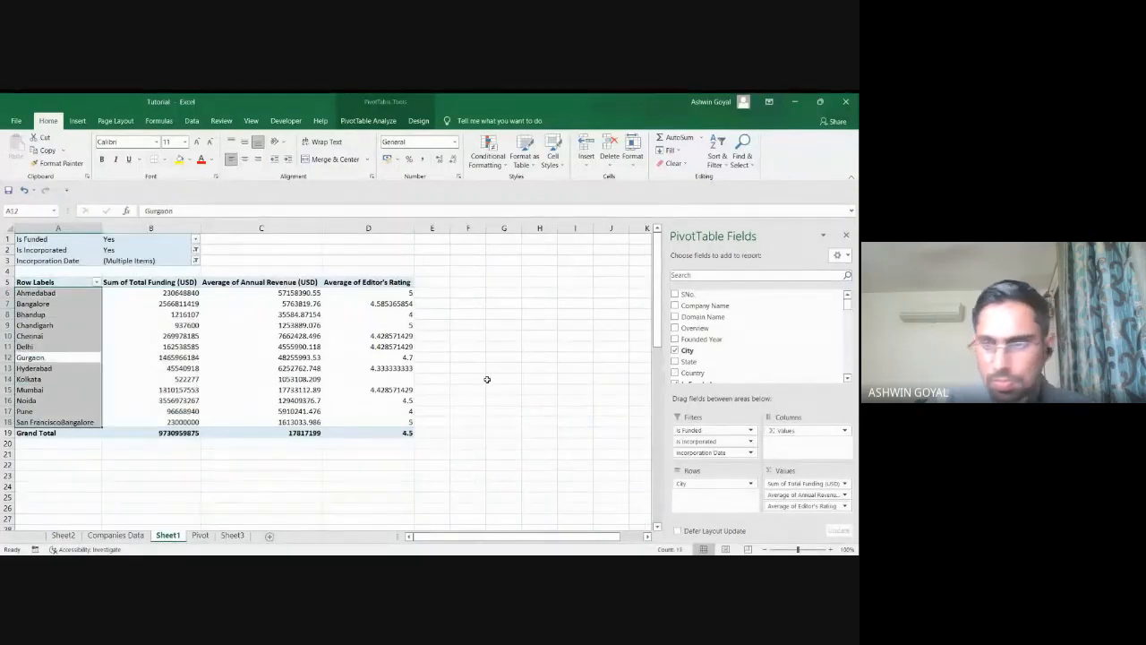
{"action": "left_click", "coordinate": [84, 359]}
{"action": "scroll", "coordinate": [739, 367], "scroll_direction": "down", "scroll_amount": 2}
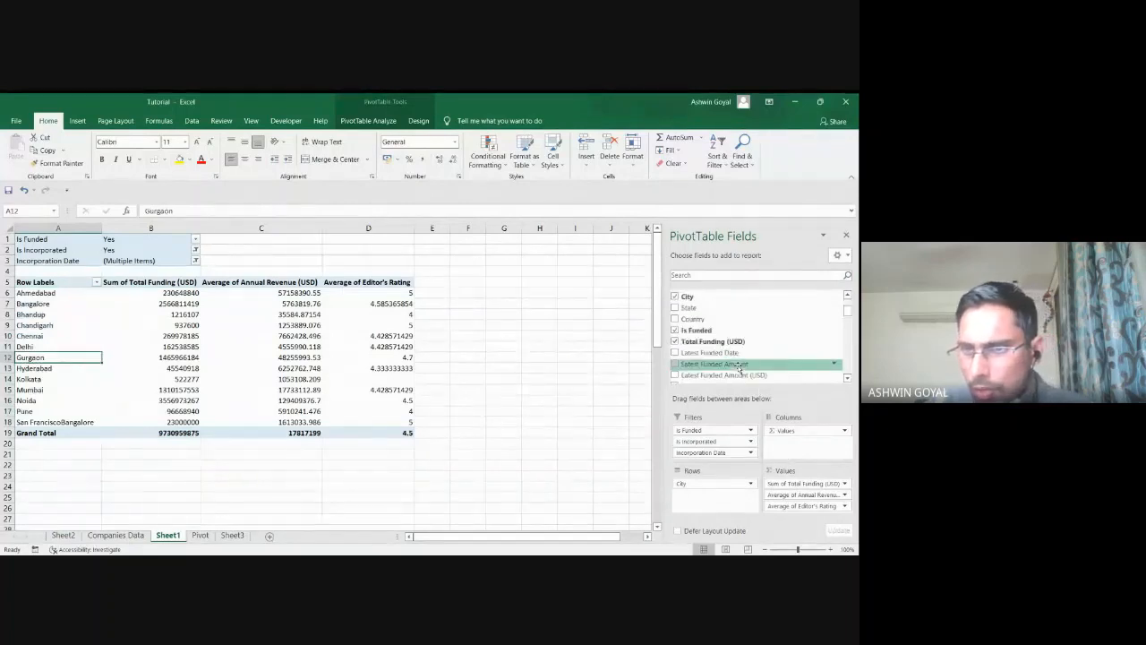
{"action": "scroll", "coordinate": [739, 368], "scroll_direction": "down", "scroll_amount": 5}
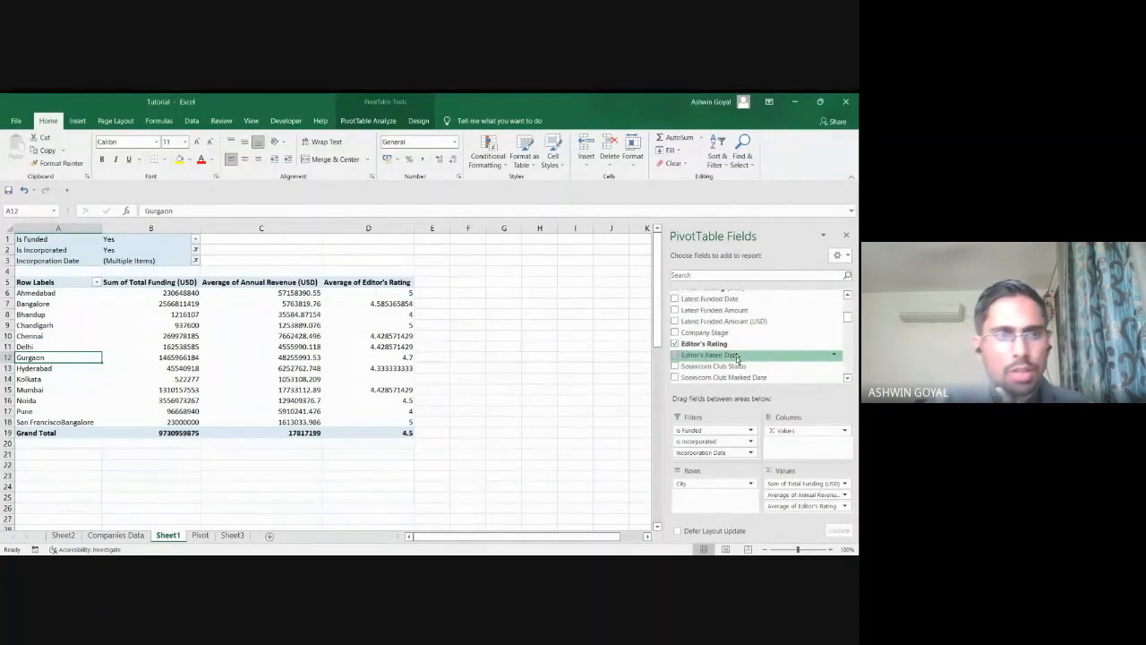
Review the PivotTable's Is Funded, Is Incorporated and Incorporation Date report filters, browsing the individual dates included in the Incorporation Date filter.
{"action": "left_click_drag", "start_coordinate": [36, 239], "coordinate": [110, 260]}
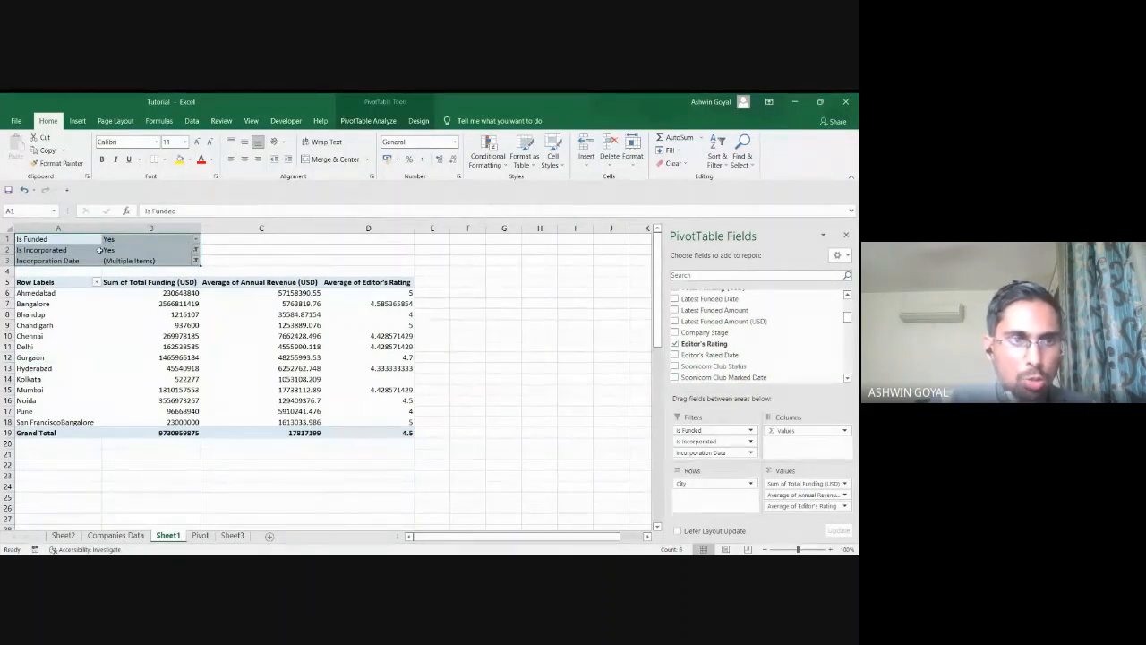
{"action": "left_click", "coordinate": [195, 261]}
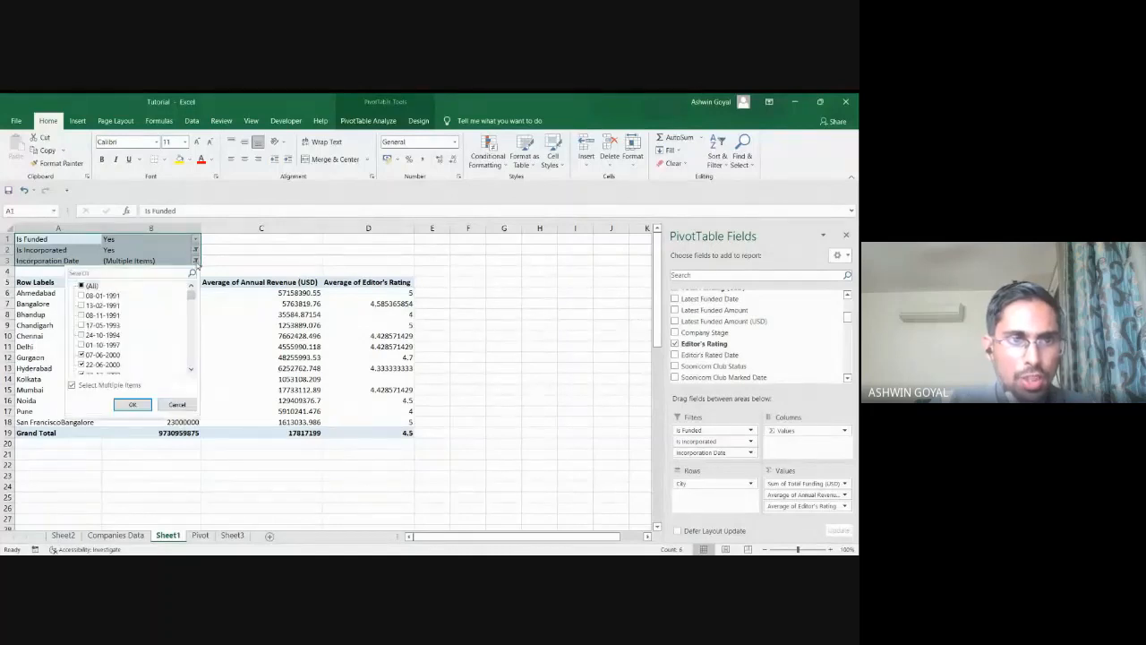
{"action": "scroll", "coordinate": [113, 325], "scroll_direction": "down", "scroll_amount": 4}
{"action": "scroll", "coordinate": [113, 325], "scroll_direction": "down", "scroll_amount": 5}
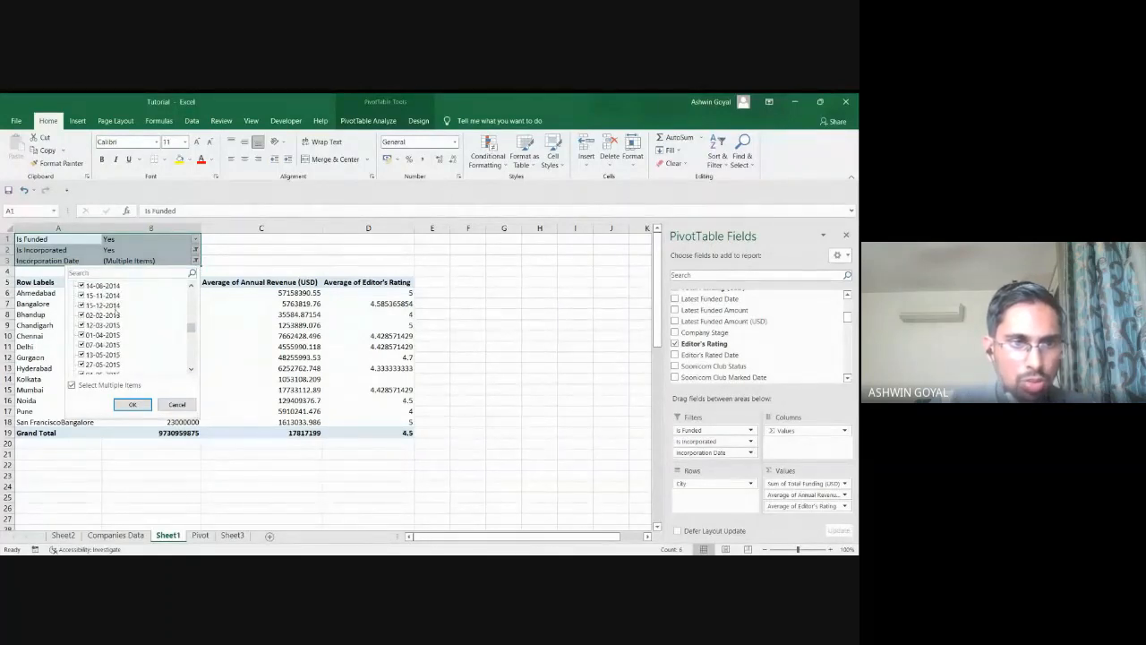
{"action": "scroll", "coordinate": [114, 335], "scroll_direction": "down", "scroll_amount": 3}
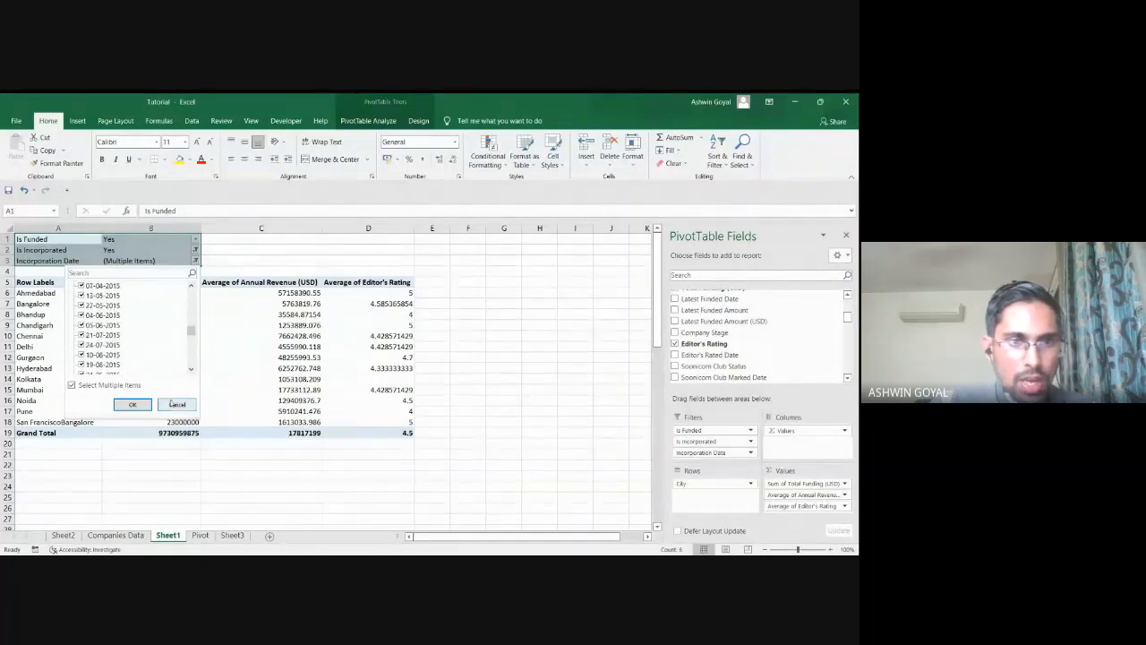
{"action": "left_click", "coordinate": [132, 403]}
{"action": "left_click", "coordinate": [143, 304]}
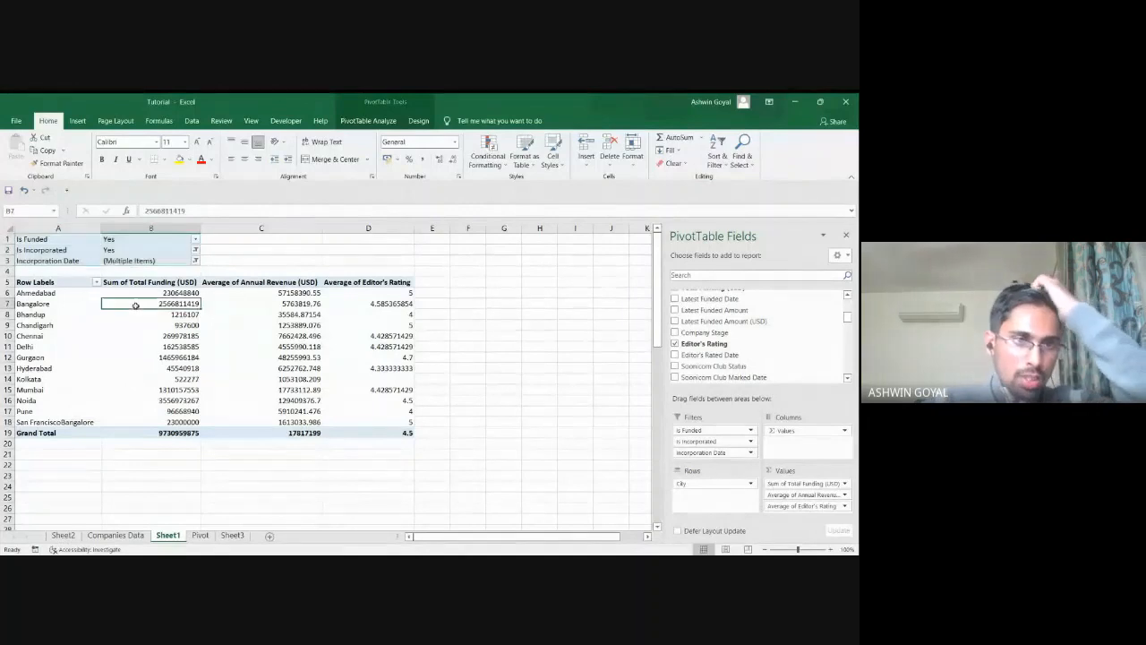
Insert an Incorporation Date slicer for the city PivotTable and place it in the empty cells beside the table.
{"action": "left_click", "coordinate": [369, 122]}
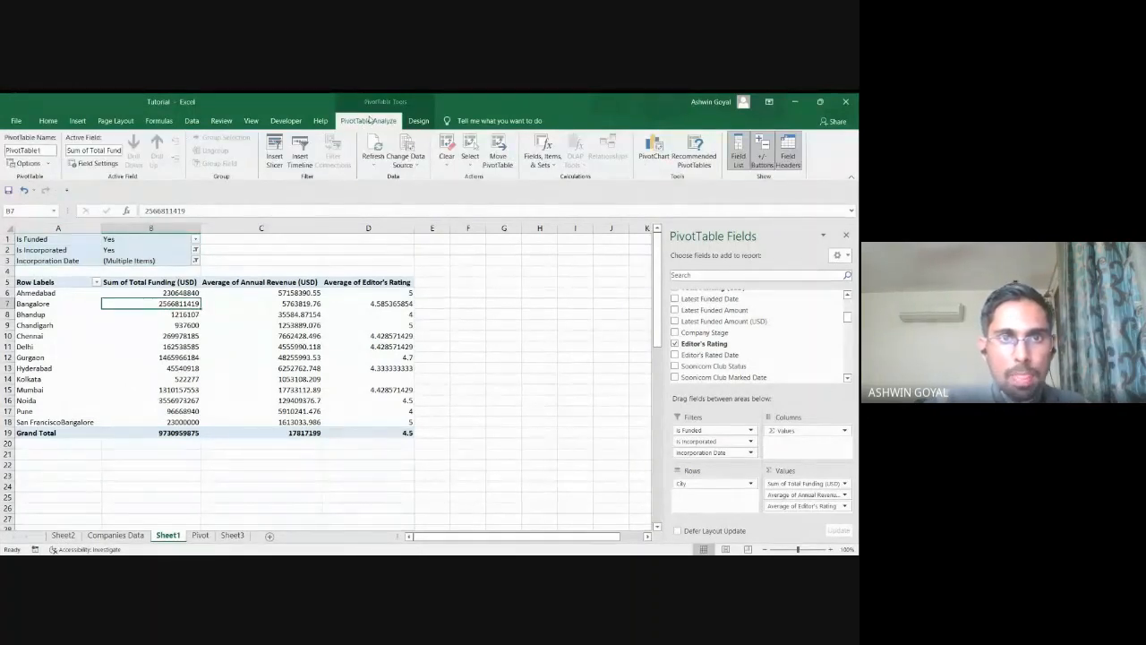
{"action": "left_click", "coordinate": [274, 148]}
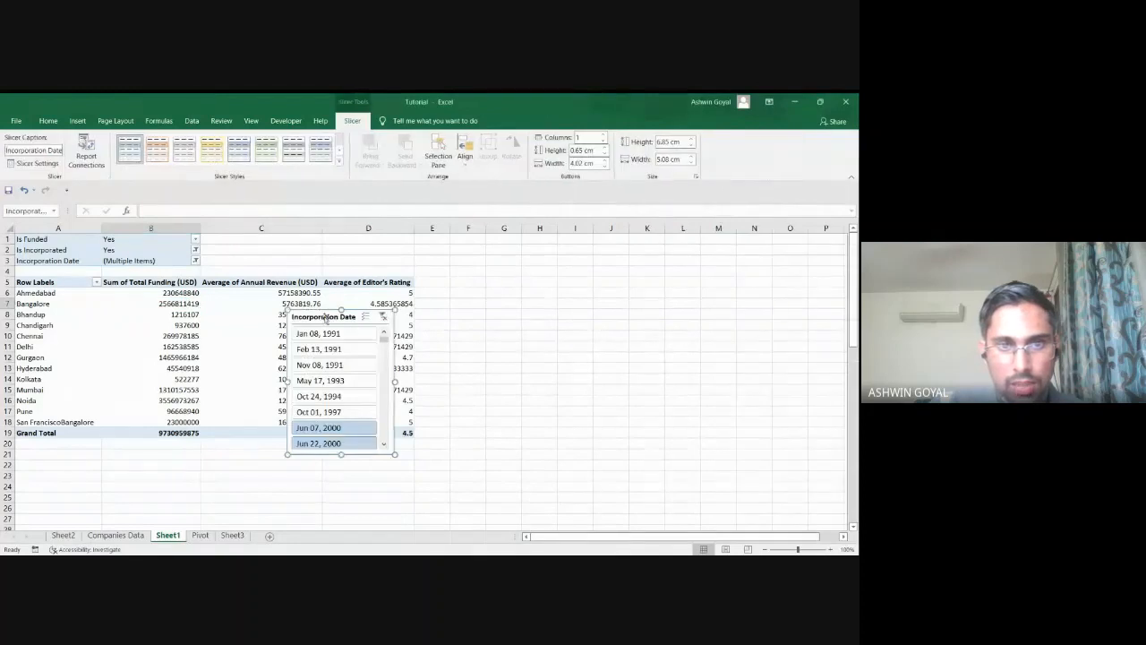
{"action": "left_click_drag", "start_coordinate": [330, 316], "coordinate": [519, 251]}
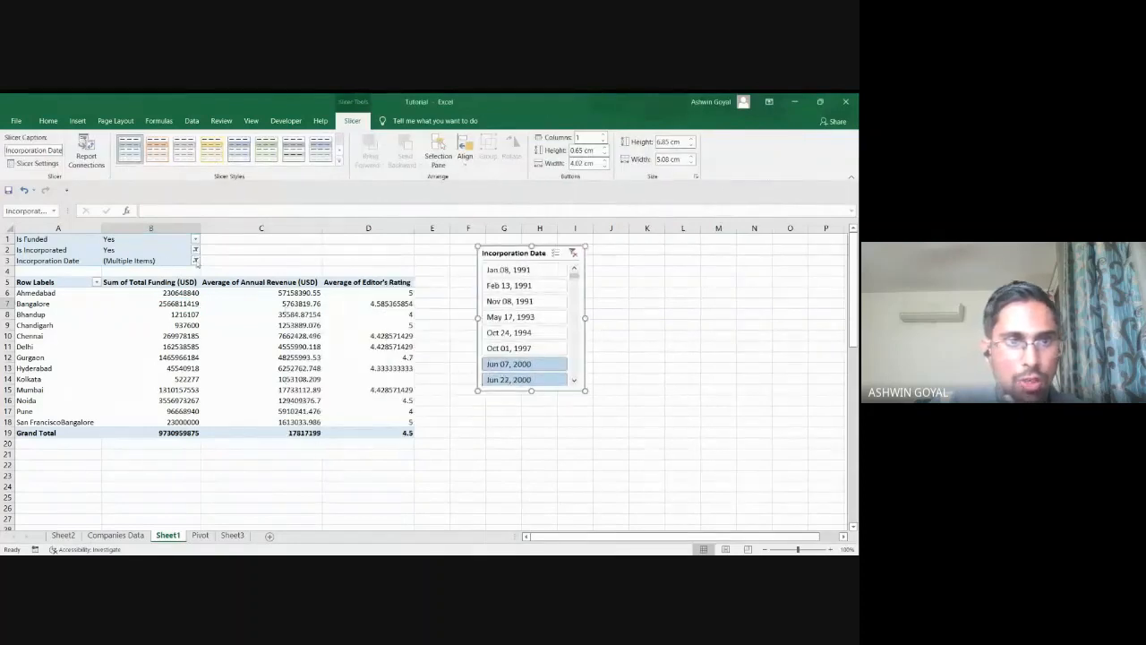
Compare the dates in the Incorporation Date report filter with the selected dates in the slicer.
{"action": "left_click", "coordinate": [196, 261]}
{"action": "scroll", "coordinate": [118, 302], "scroll_direction": "down", "scroll_amount": 5}
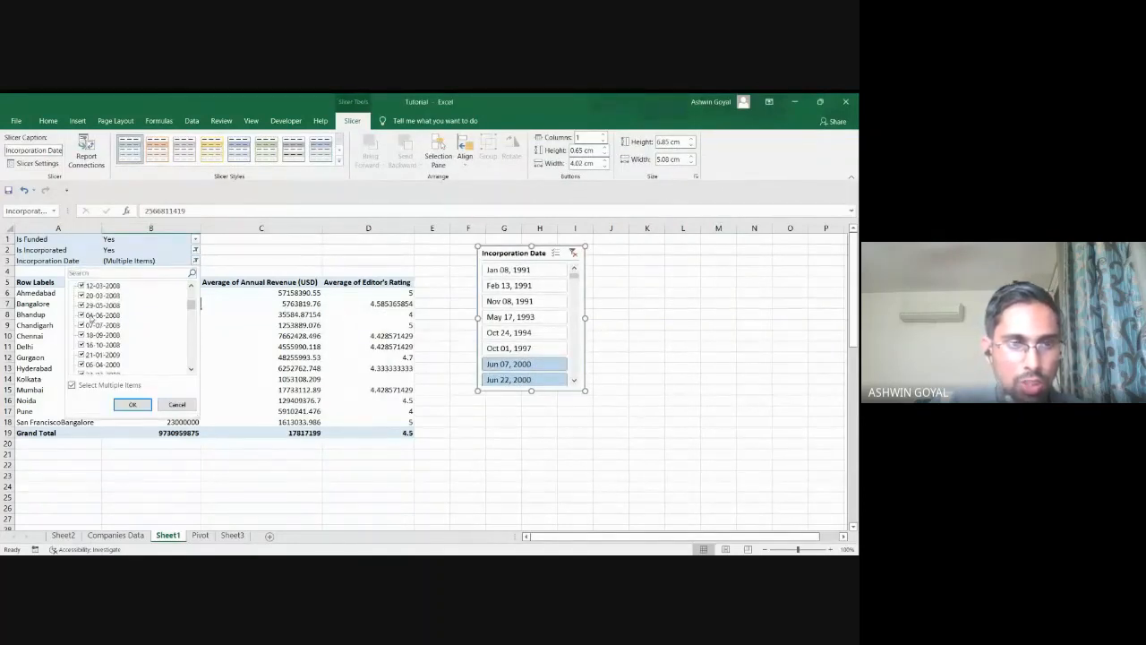
{"action": "left_click", "coordinate": [574, 275]}
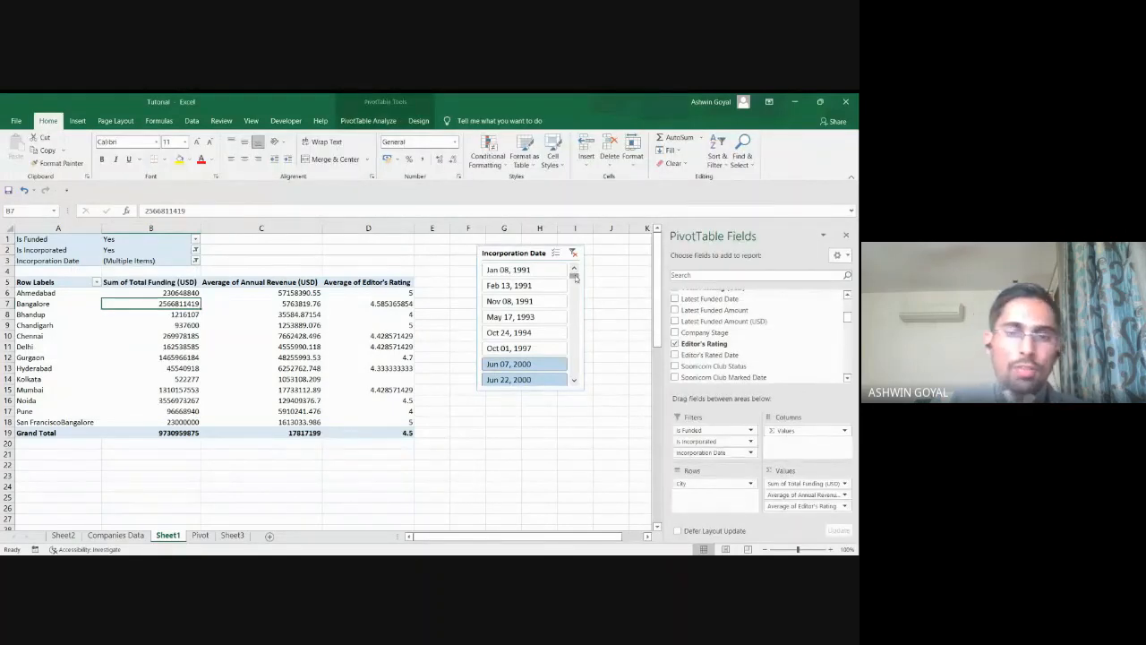
{"action": "scroll", "coordinate": [481, 398], "scroll_direction": "down", "scroll_amount": 2}
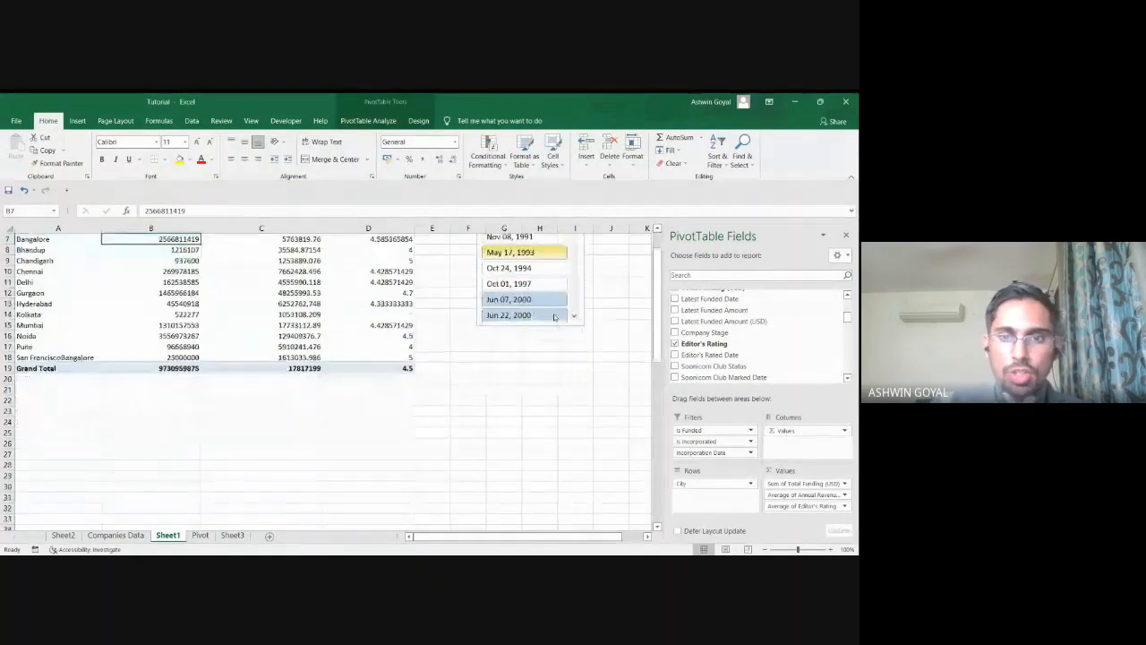
{"action": "scroll", "coordinate": [481, 399], "scroll_direction": "up", "scroll_amount": 2}
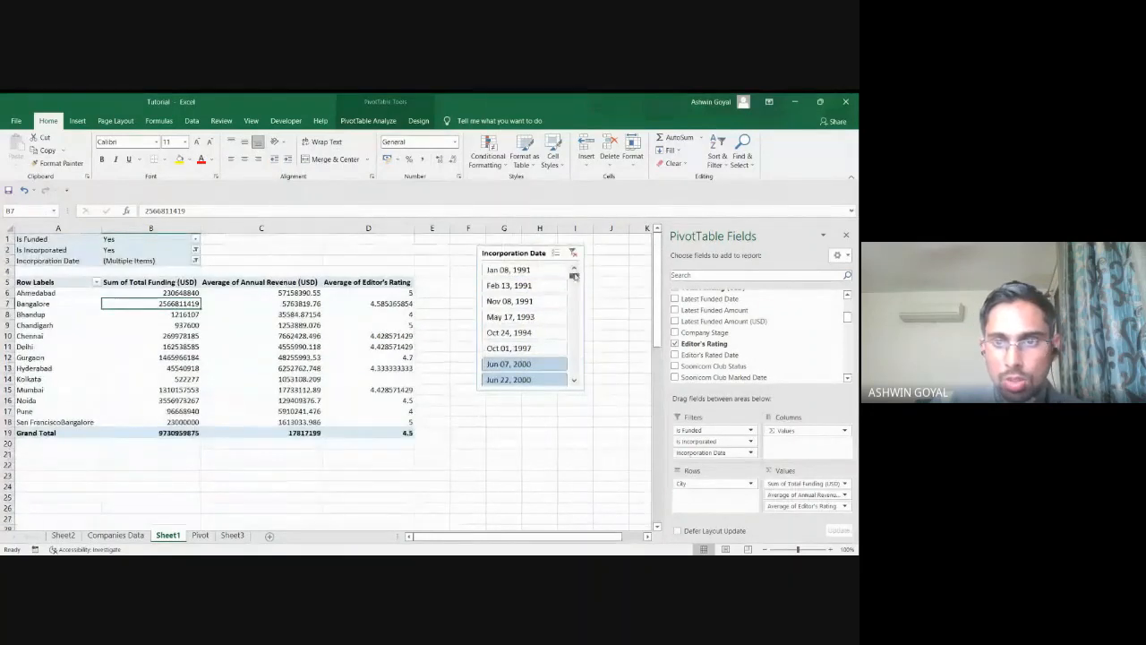
{"action": "scroll", "coordinate": [574, 282], "scroll_direction": "down", "scroll_amount": 2}
{"action": "scroll", "coordinate": [574, 282], "scroll_direction": "up", "scroll_amount": 3}
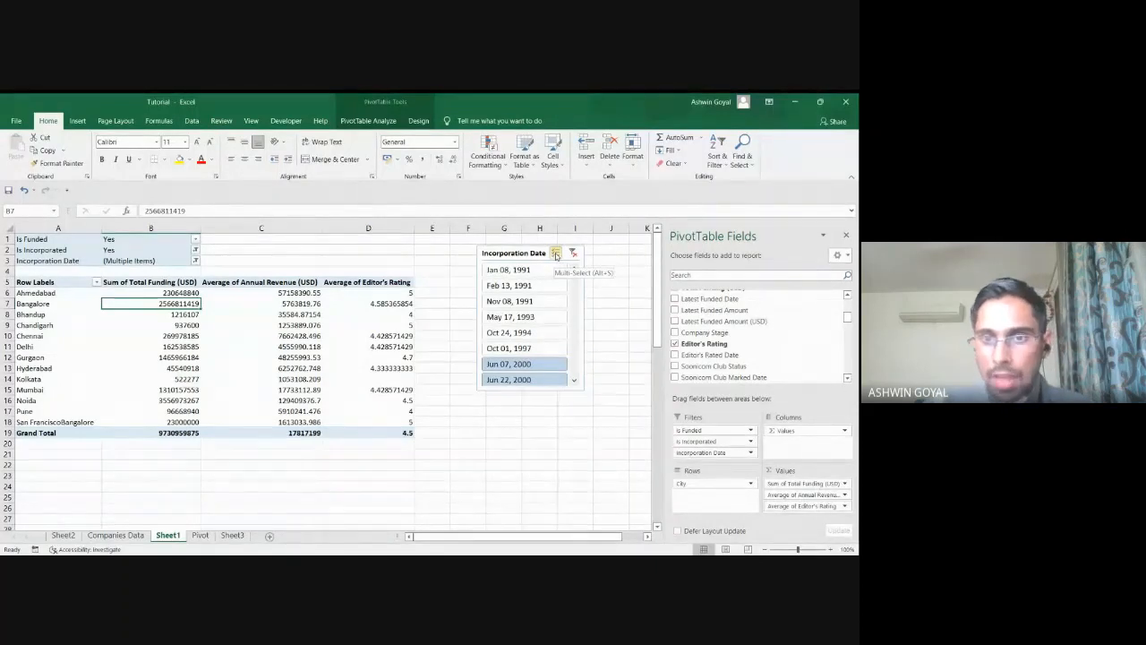
Turn on multi-select in the Incorporation Date slicer and deselect Jun 07, 2000, Jun 22, 2000, Dec 22, 2000 and Dec 11, 2002.
{"action": "left_click", "coordinate": [556, 256]}
{"action": "left_click", "coordinate": [556, 256]}
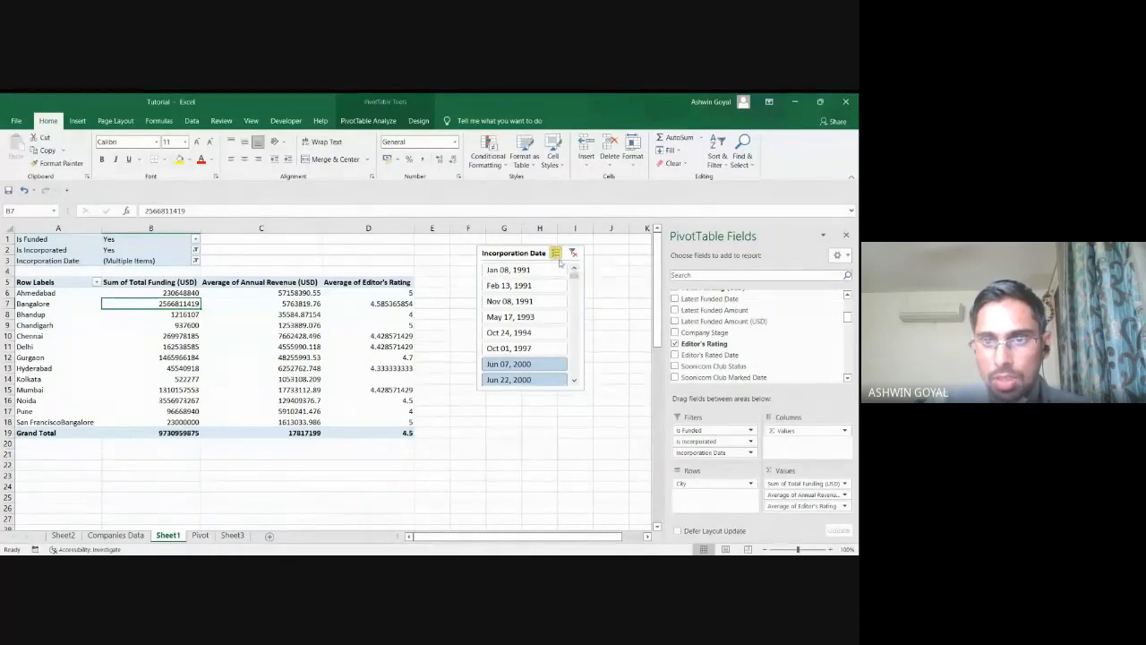
{"action": "scroll", "coordinate": [540, 339], "scroll_direction": "up", "scroll_amount": 3}
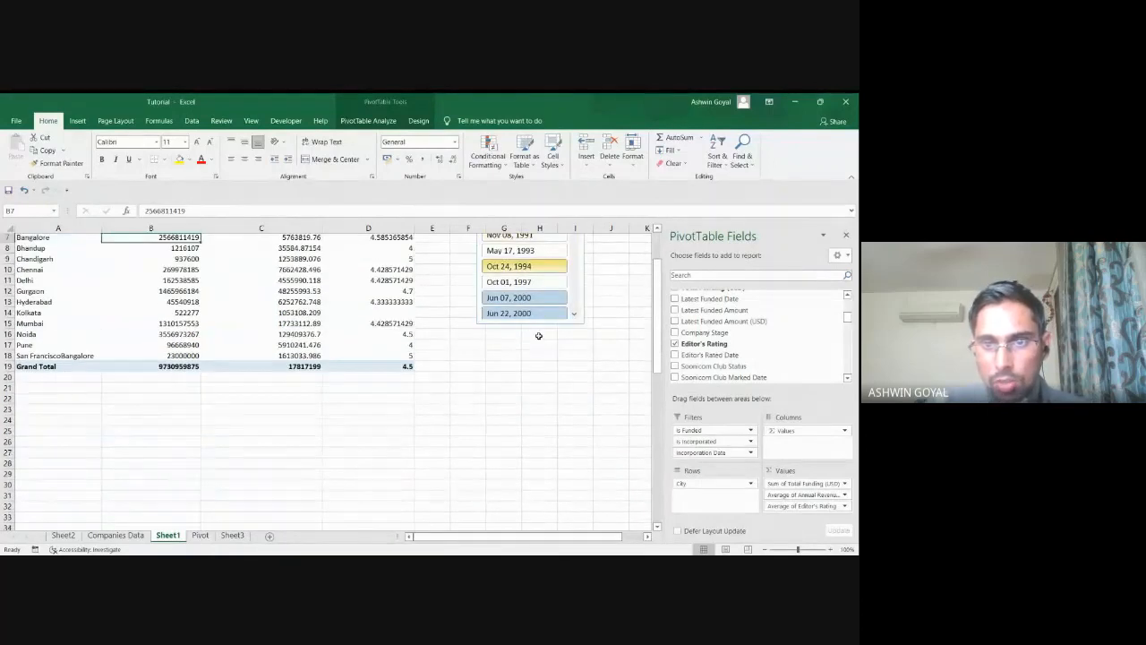
{"action": "scroll", "coordinate": [574, 282], "scroll_direction": "down", "scroll_amount": 1}
{"action": "left_click", "coordinate": [547, 318]}
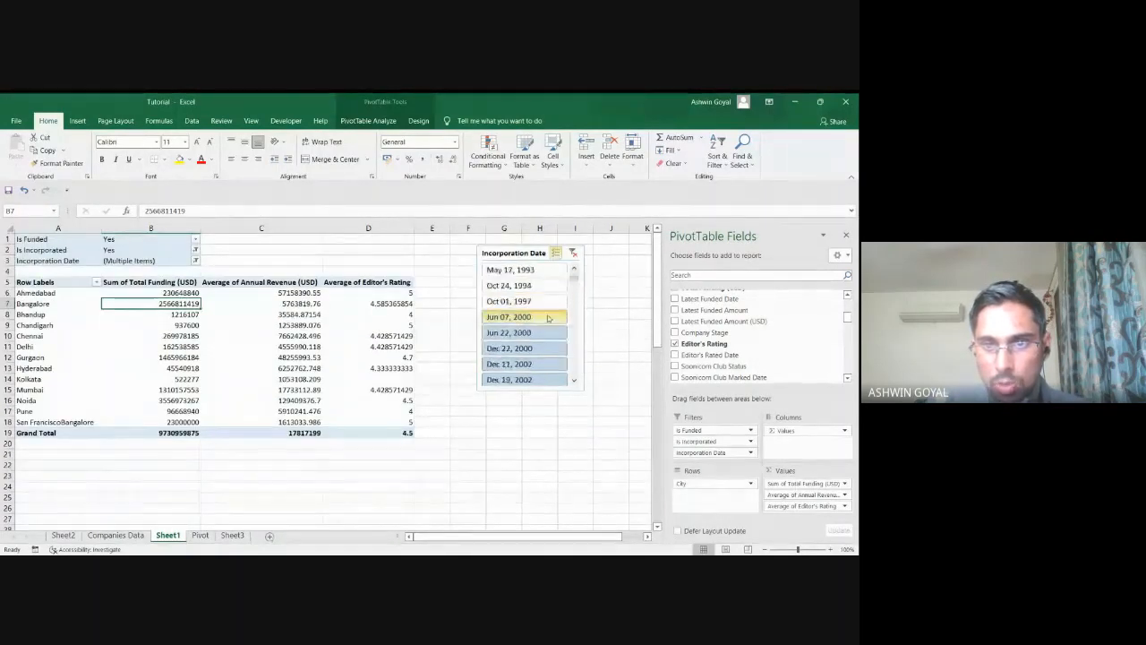
{"action": "left_click", "coordinate": [544, 333]}
{"action": "left_click", "coordinate": [543, 349]}
{"action": "left_click", "coordinate": [541, 364]}
Deselect the slicer dates Dec 19, 2002, Aug 28, 2003, Jun 15, 2006, Jun 24, 2006 and Jul 29, 2006.
{"action": "scroll", "coordinate": [540, 356], "scroll_direction": "down", "scroll_amount": 1}
{"action": "scroll", "coordinate": [540, 355], "scroll_direction": "down", "scroll_amount": 2}
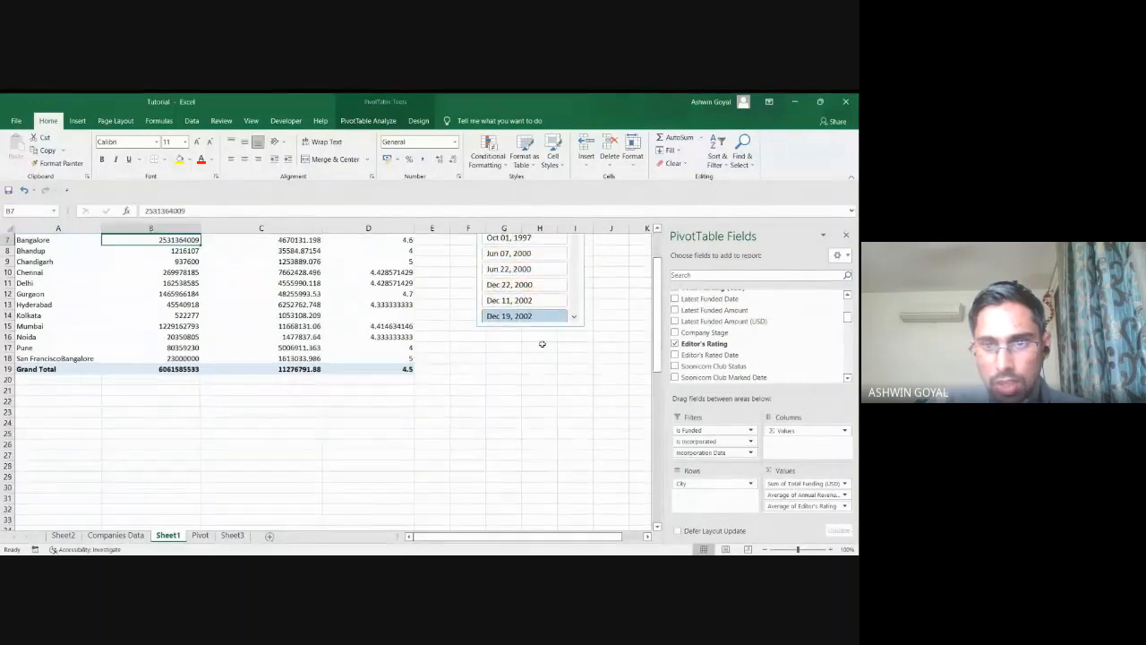
{"action": "scroll", "coordinate": [542, 348], "scroll_direction": "up", "scroll_amount": 2}
{"action": "scroll", "coordinate": [574, 281], "scroll_direction": "down", "scroll_amount": 3}
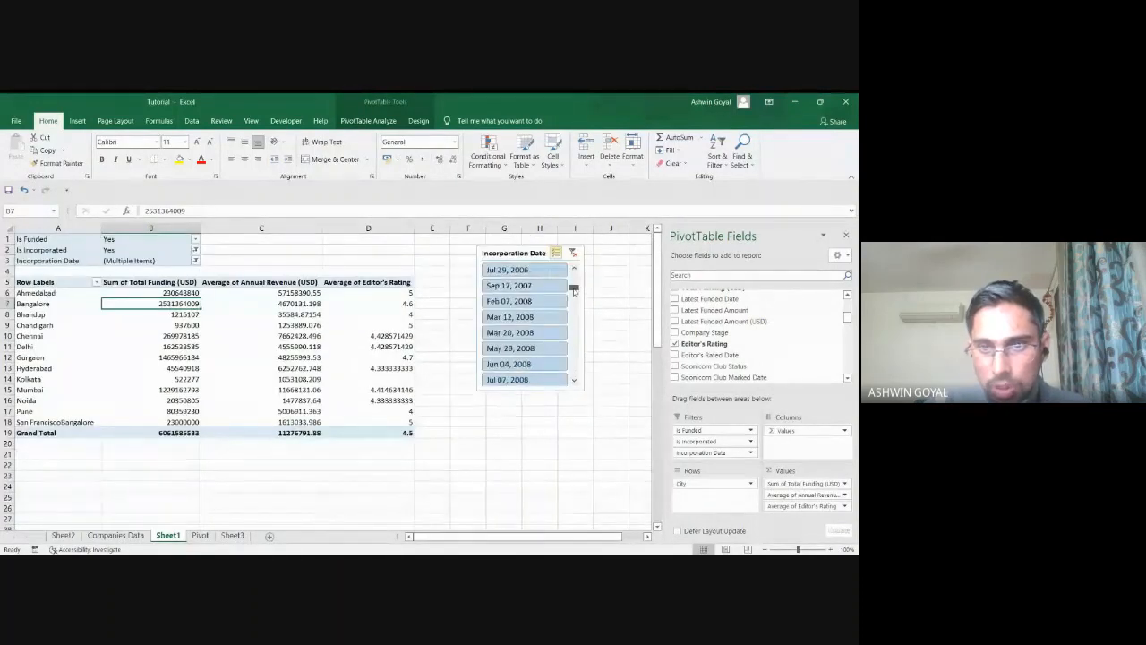
{"action": "left_click", "coordinate": [535, 304]}
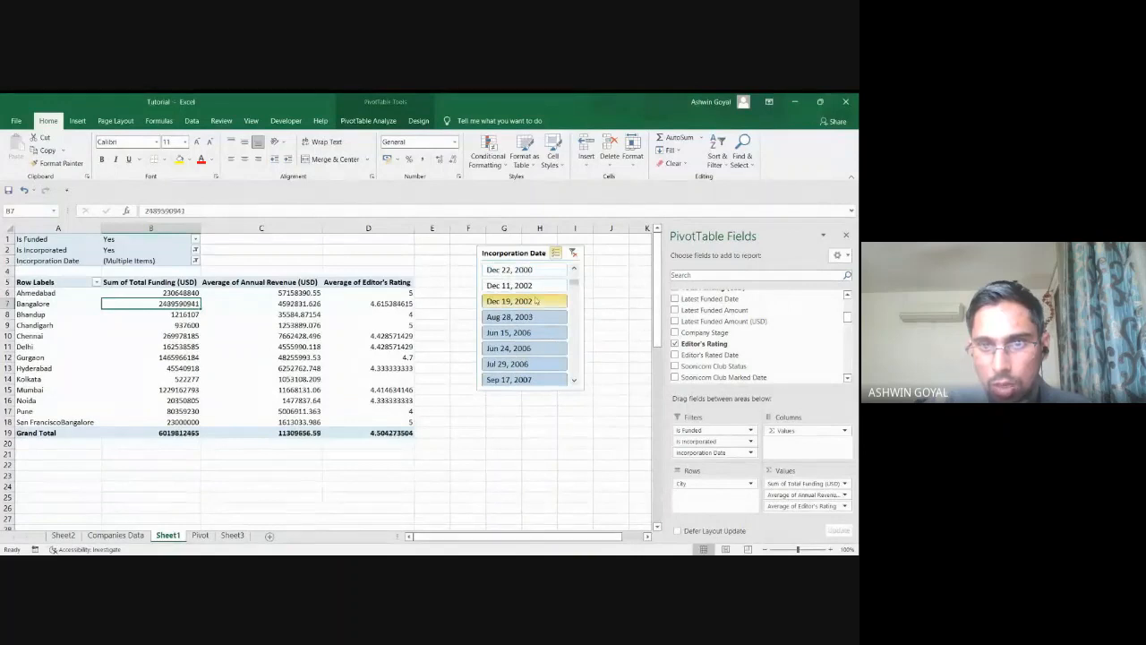
{"action": "left_click", "coordinate": [531, 318]}
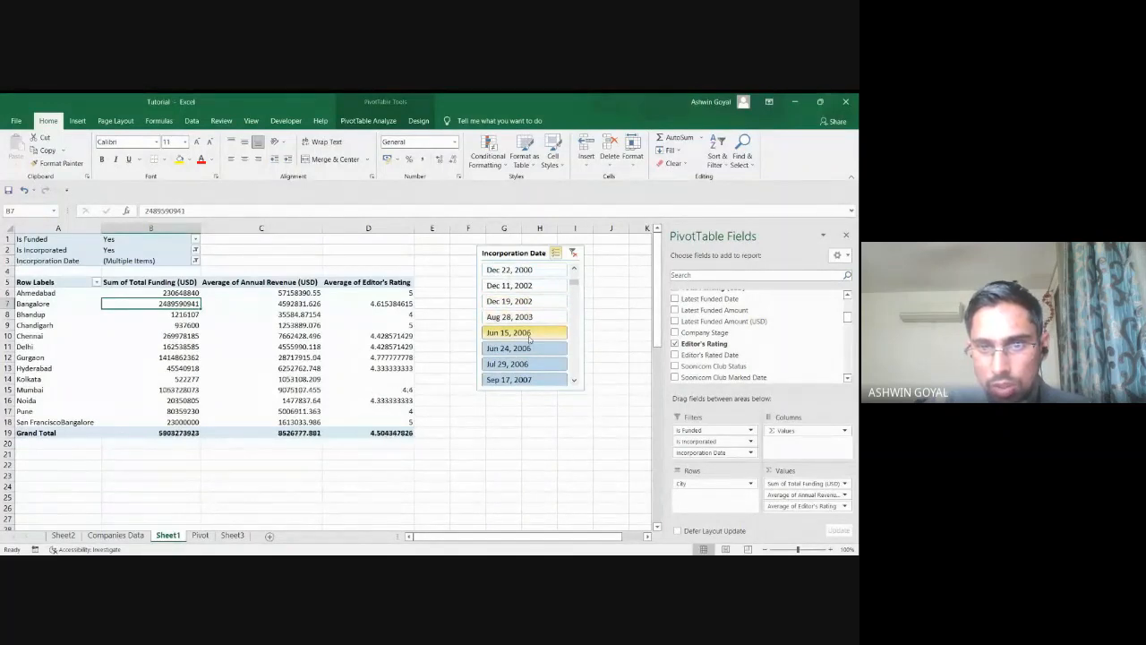
{"action": "left_click", "coordinate": [528, 333]}
{"action": "left_click", "coordinate": [529, 348]}
{"action": "left_click", "coordinate": [528, 364]}
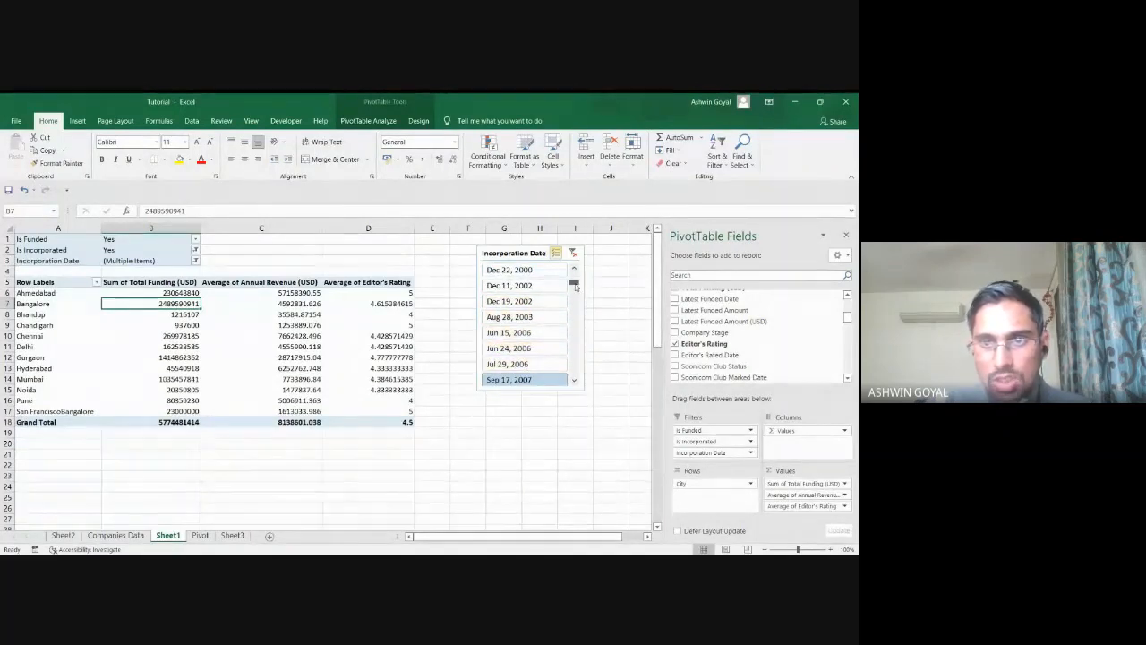
Add the earliest slicer dates Jan 08, 1991, Feb 13, 1991 and Nov 08, 1991 to the selection.
{"action": "scroll", "coordinate": [574, 287], "scroll_direction": "down", "scroll_amount": 4}
{"action": "scroll", "coordinate": [574, 286], "scroll_direction": "up", "scroll_amount": 2}
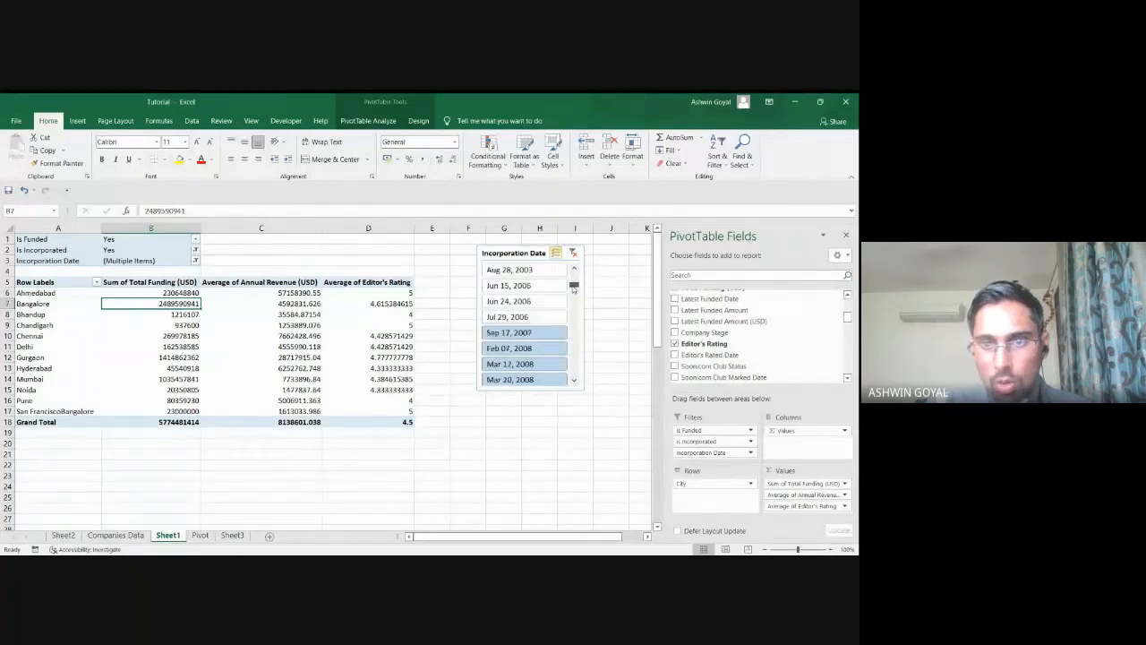
{"action": "mouse_move", "coordinate": [573, 284]}
{"action": "left_mouse_down"}
{"action": "mouse_move", "coordinate": [574, 380]}
{"action": "mouse_move", "coordinate": [577, 268]}
{"action": "left_mouse_up"}
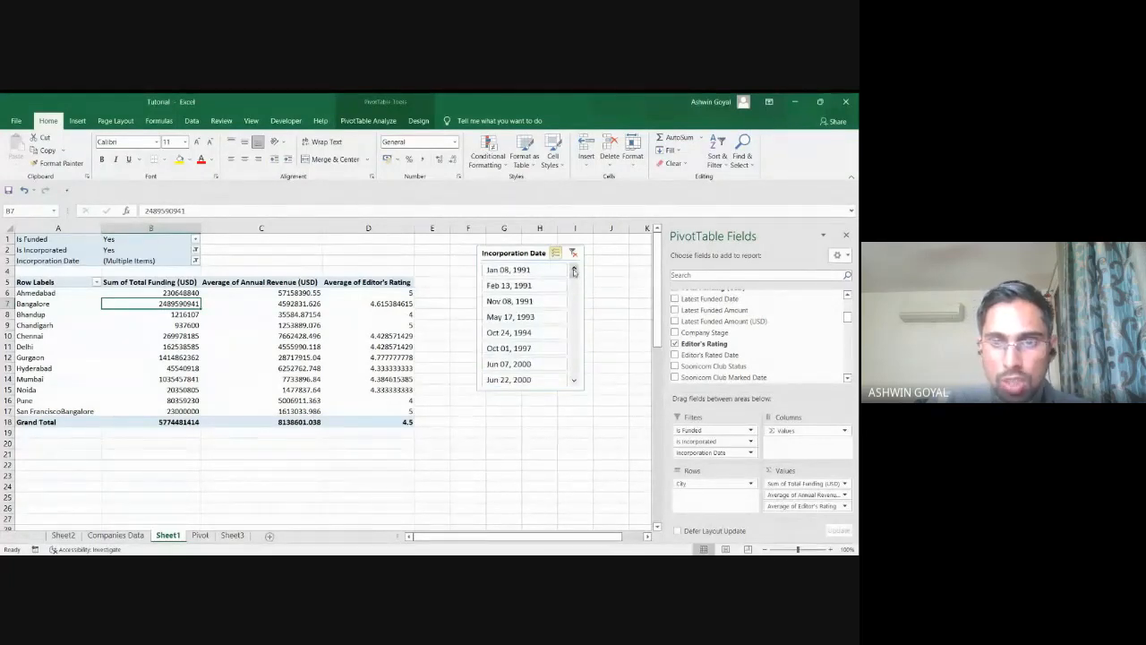
{"action": "left_click", "coordinate": [535, 272]}
{"action": "left_click", "coordinate": [539, 287]}
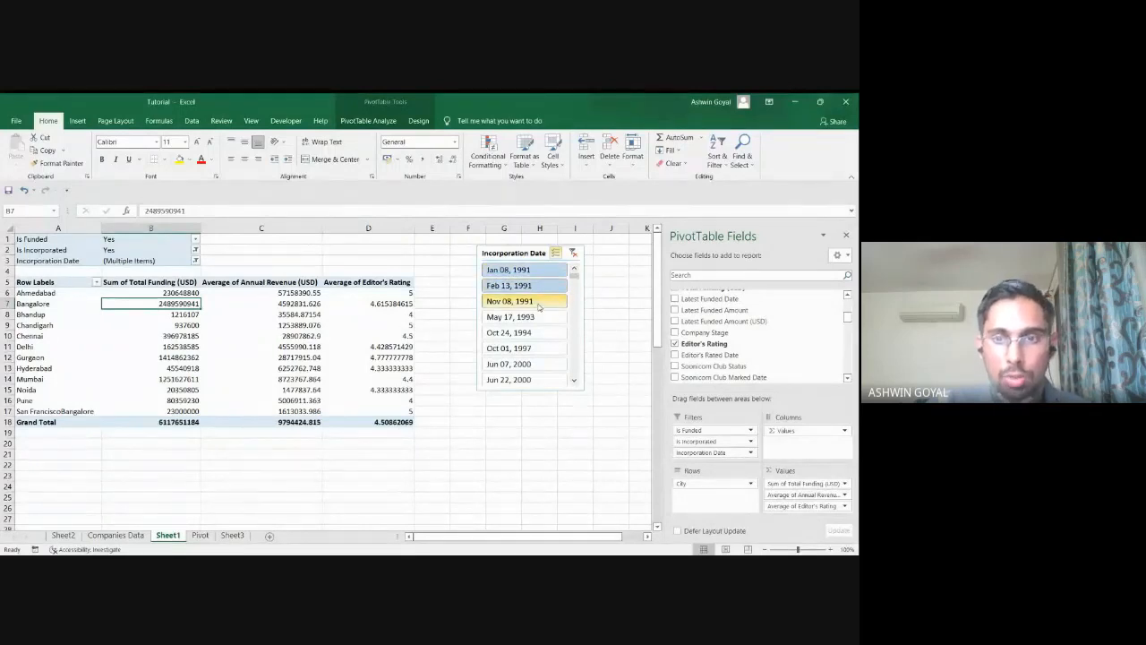
{"action": "left_click", "coordinate": [537, 303]}
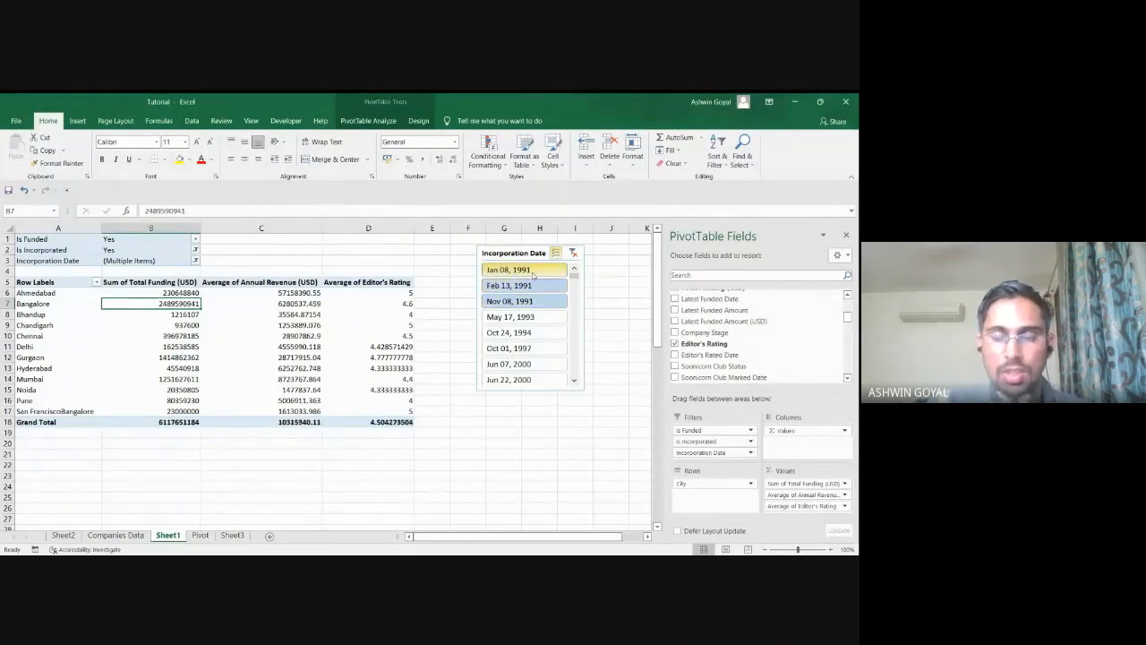
Clear the Incorporation Date slicer's filter so all dates are included, and shift the slicer slightly farther from the PivotTable.
{"action": "left_click", "coordinate": [573, 254]}
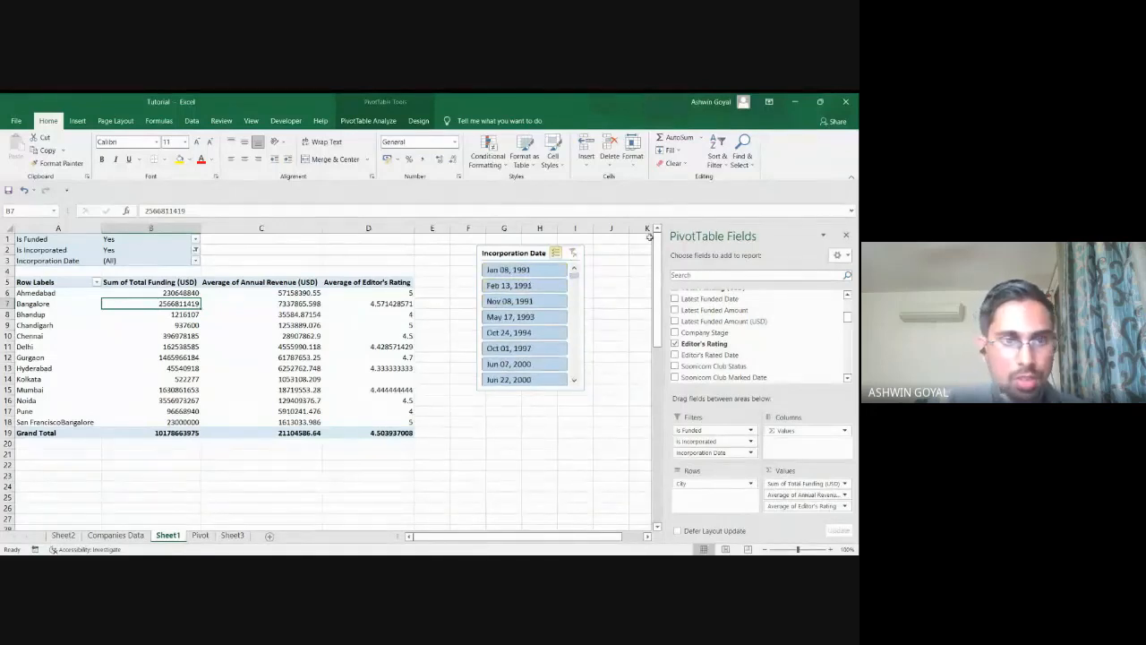
{"action": "left_click", "coordinate": [514, 253]}
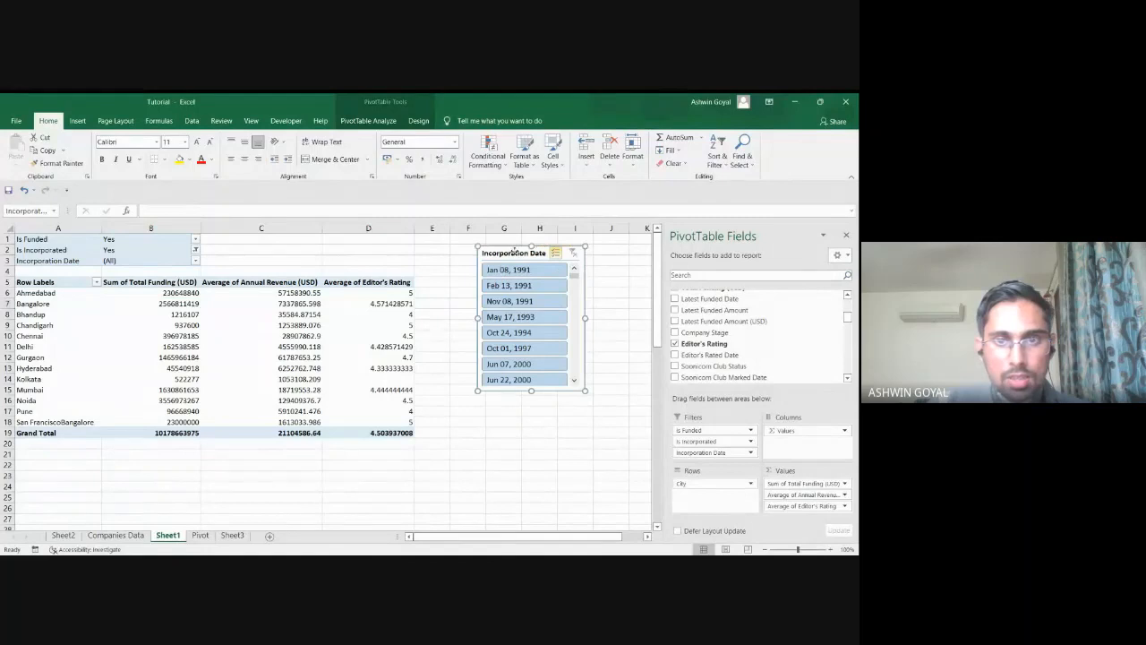
{"action": "left_click_drag", "start_coordinate": [515, 252], "coordinate": [525, 252]}
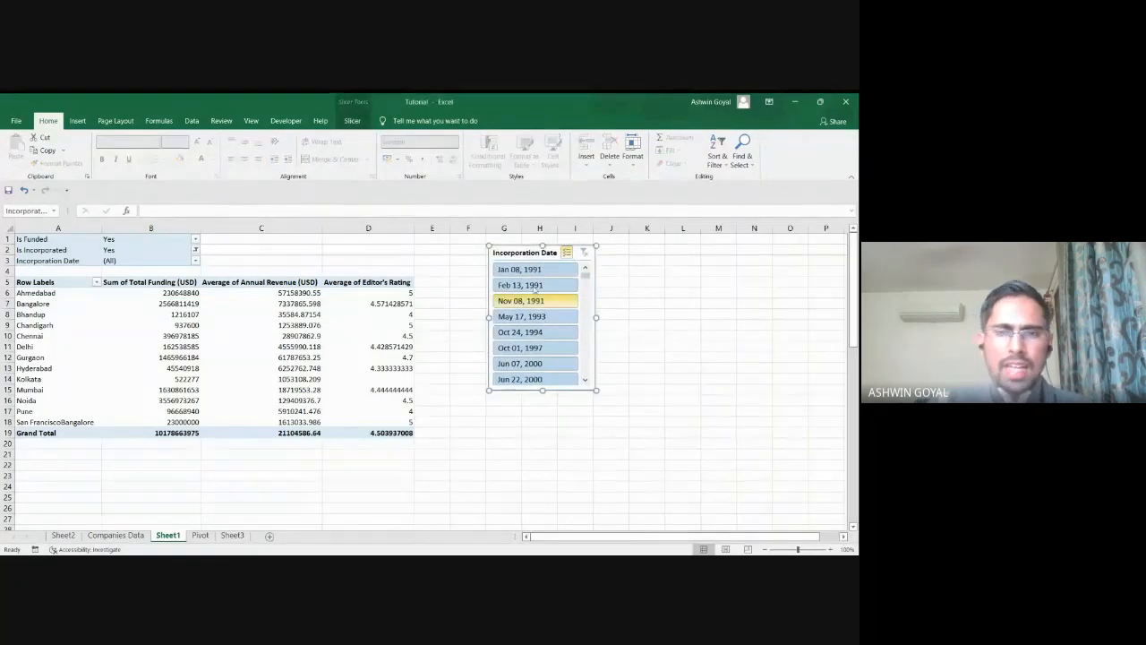
{"action": "left_click", "coordinate": [298, 303]}
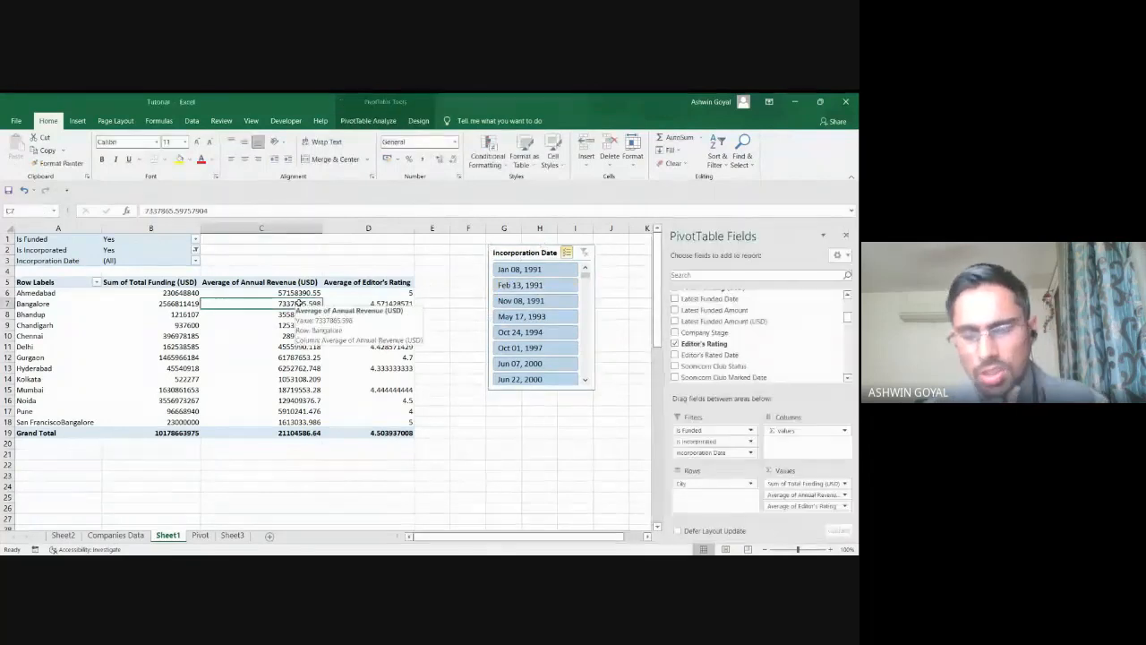
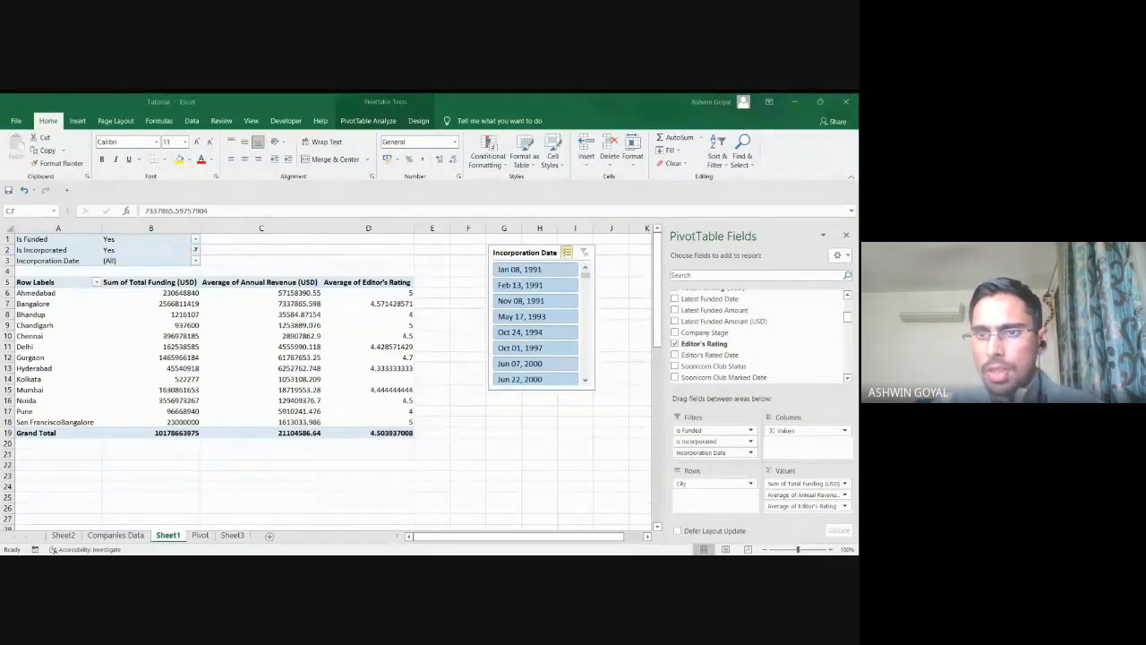
Delete the Incorporation Date slicer from Sheet1.
{"action": "left_click", "coordinate": [534, 253]}
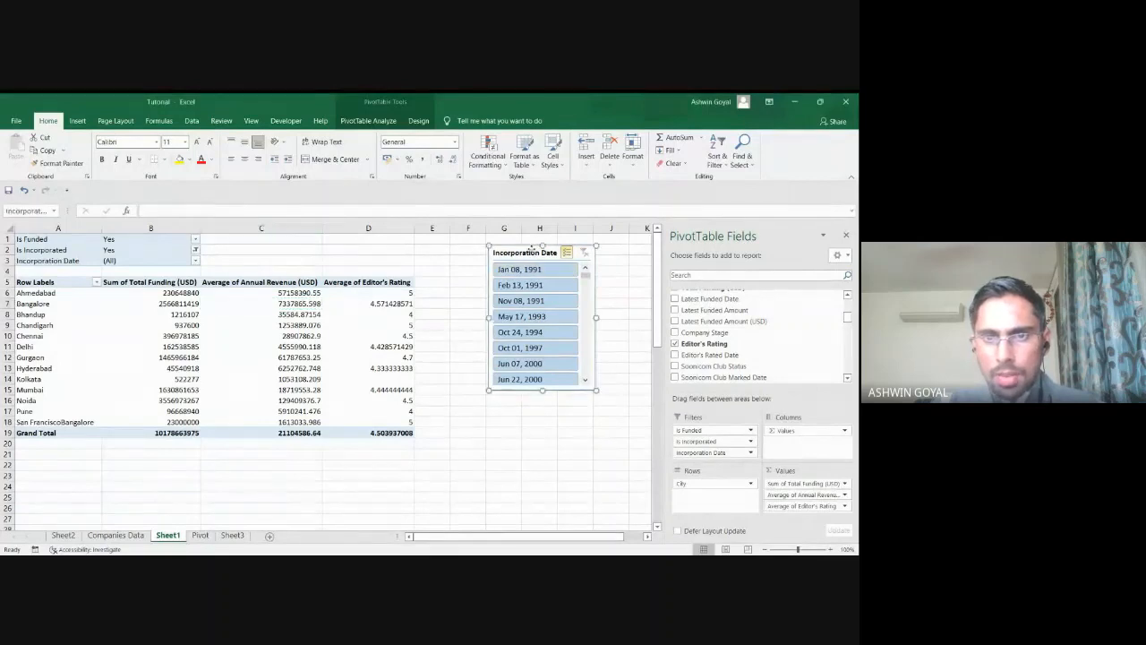
{"action": "left_click_drag", "start_coordinate": [531, 251], "coordinate": [526, 250]}
{"action": "key", "text": "Delete"}
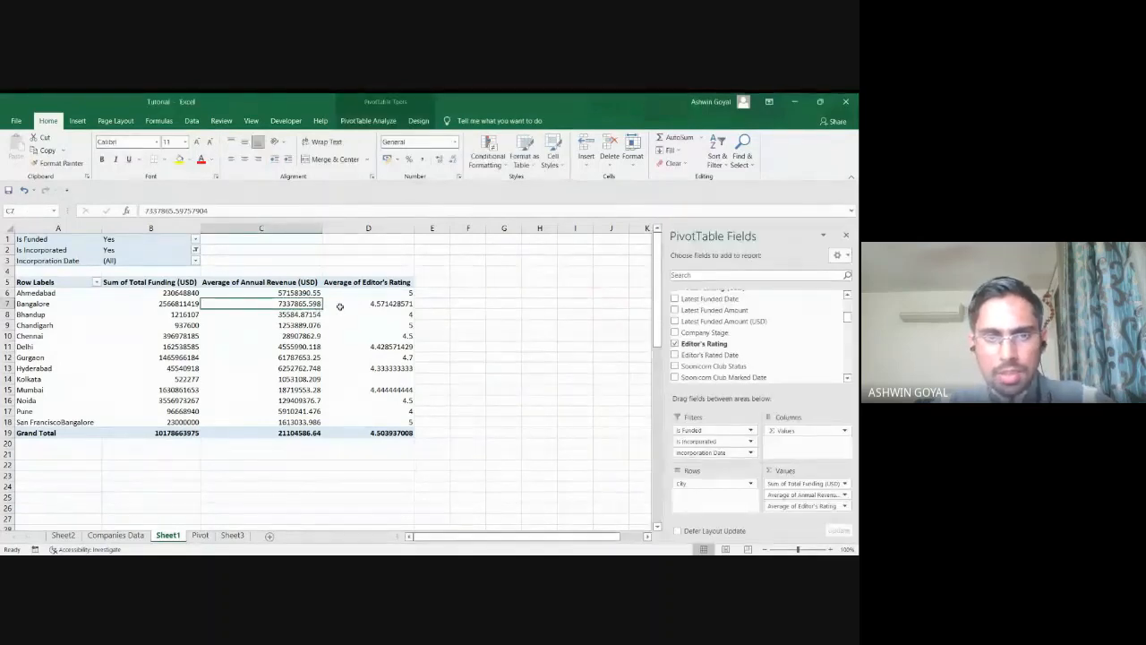
Widen the Founded Year column on the Companies Data sheet so its full header fits.
{"action": "left_click", "coordinate": [116, 534]}
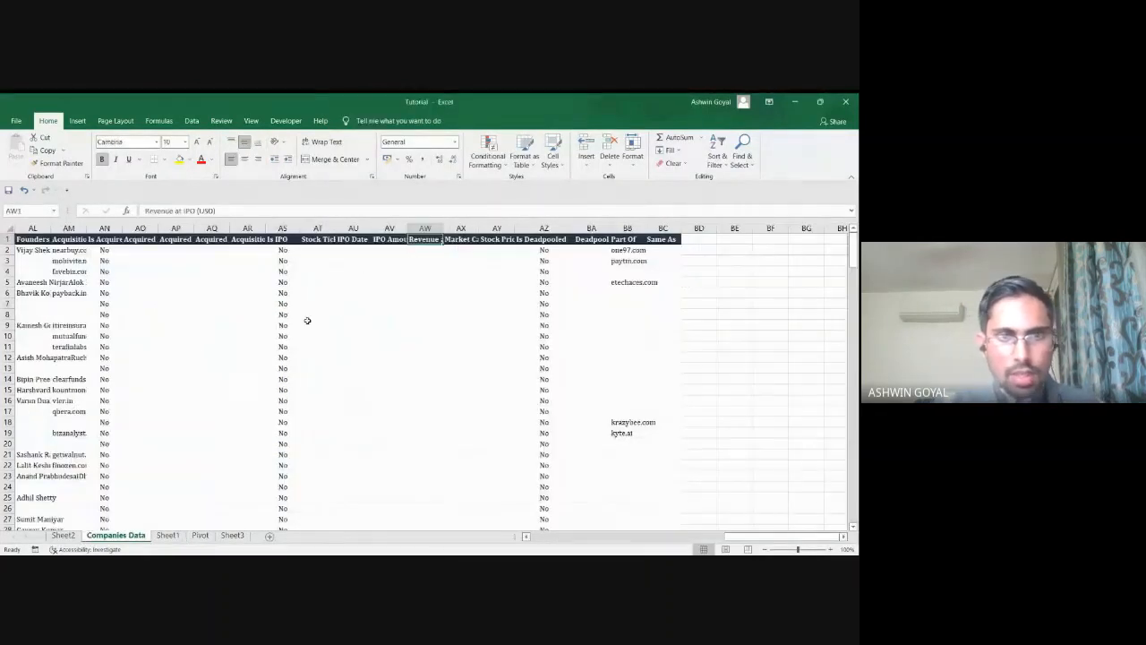
{"action": "left_click_drag", "start_coordinate": [744, 535], "coordinate": [542, 552]}
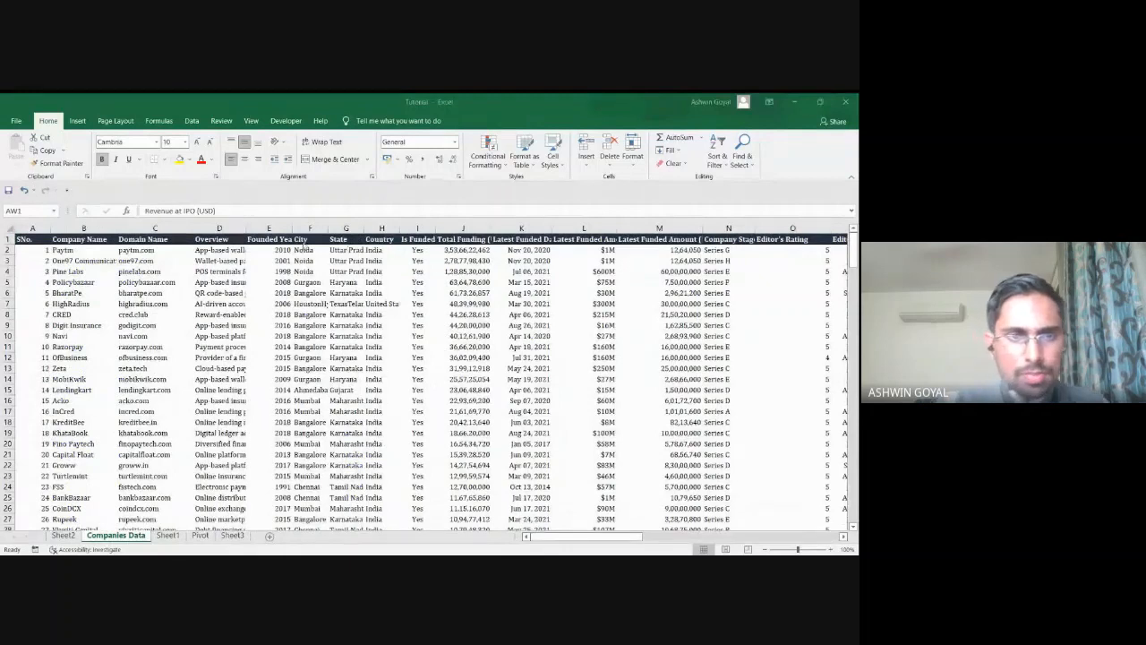
{"action": "left_click", "coordinate": [280, 251]}
{"action": "left_click_drag", "start_coordinate": [292, 228], "coordinate": [313, 229]}
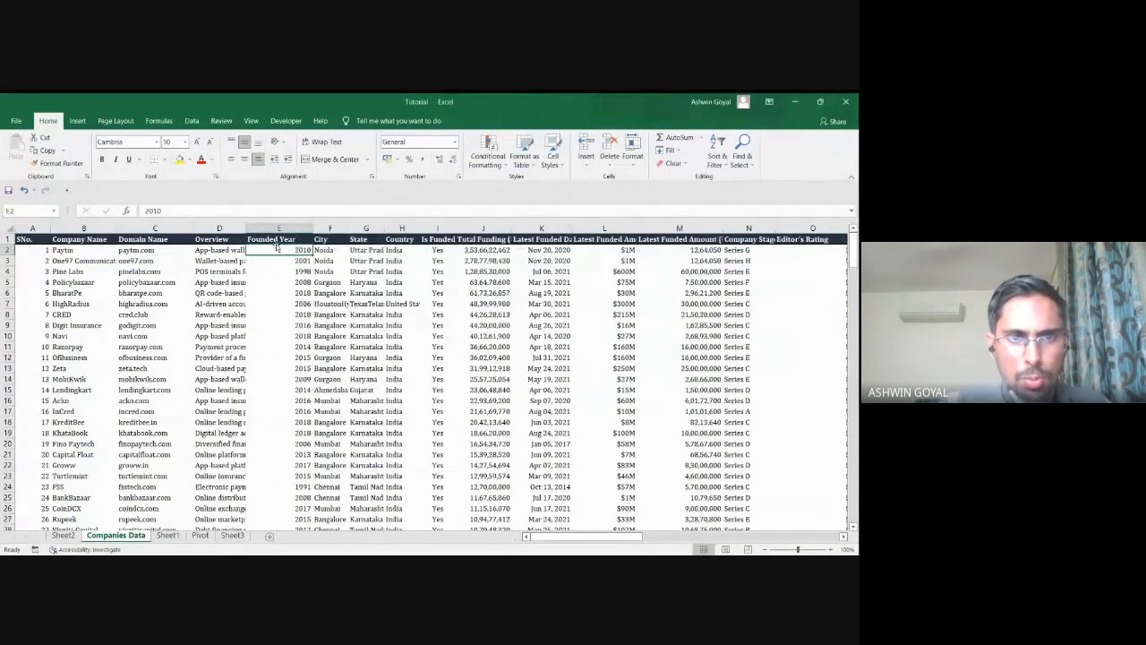
Add Founded Year to the columns of the city PivotTable on Sheet1, and move it from there to the report filters.
{"action": "left_click", "coordinate": [168, 535]}
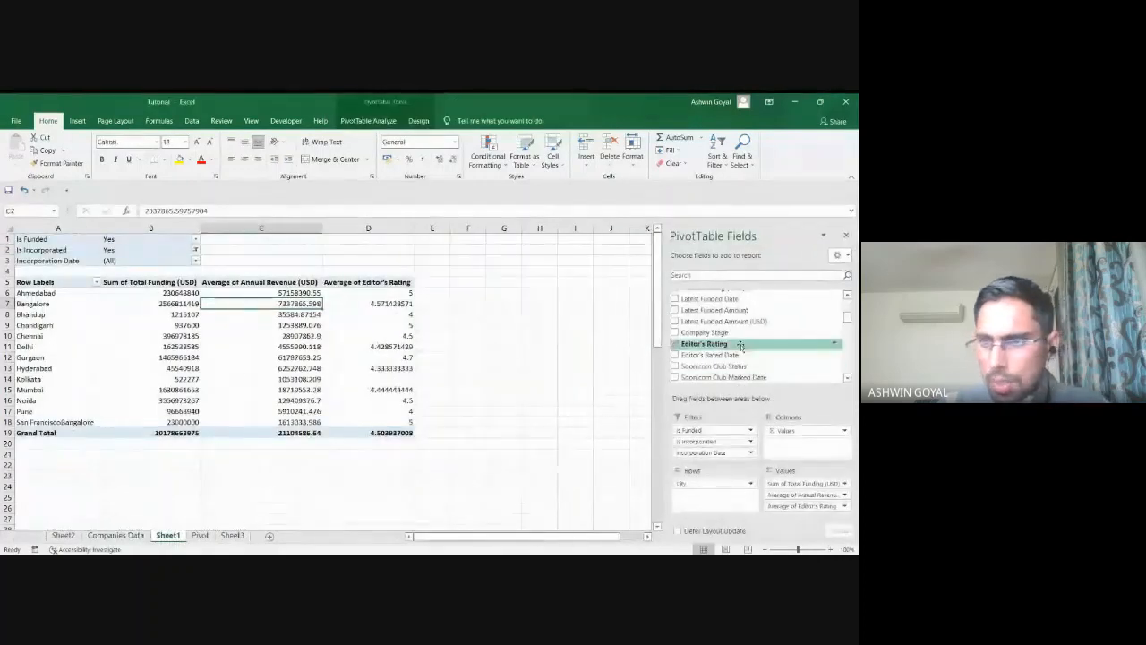
{"action": "scroll", "coordinate": [732, 344], "scroll_direction": "up", "scroll_amount": 5}
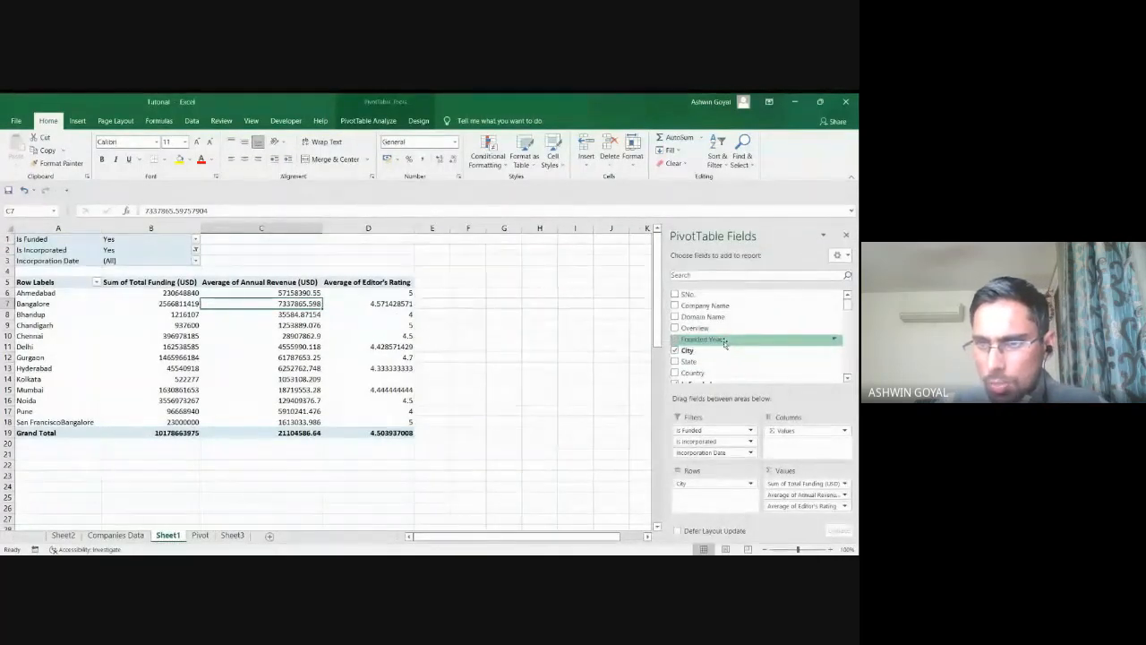
{"action": "left_click_drag", "start_coordinate": [732, 345], "coordinate": [802, 428]}
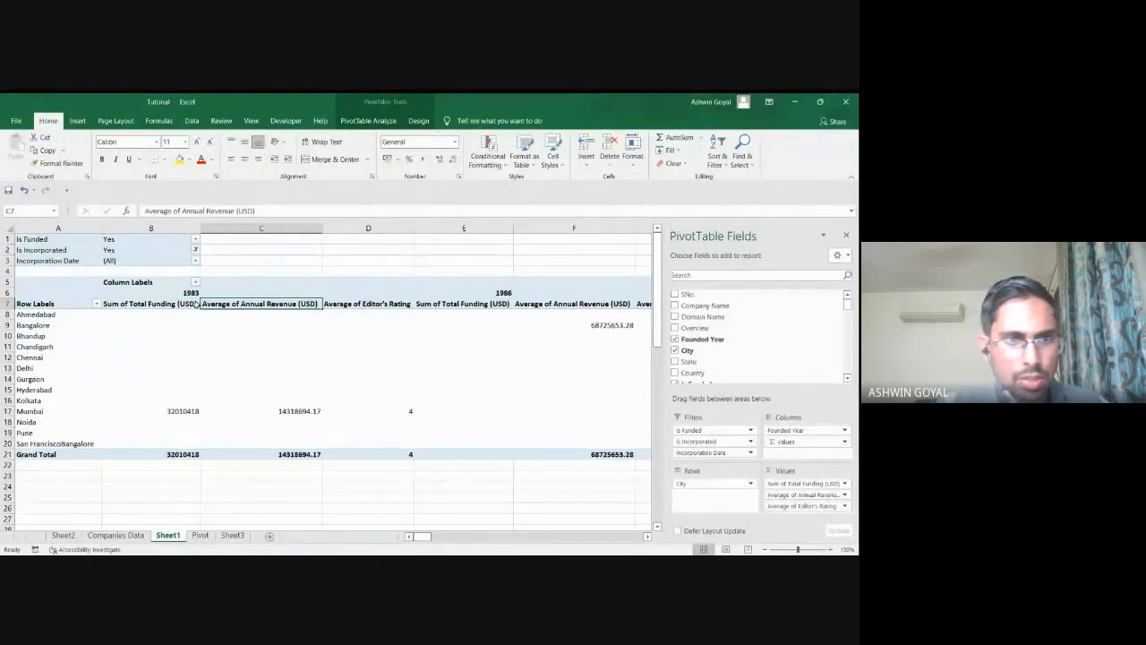
{"action": "left_click_drag", "start_coordinate": [831, 435], "coordinate": [721, 461]}
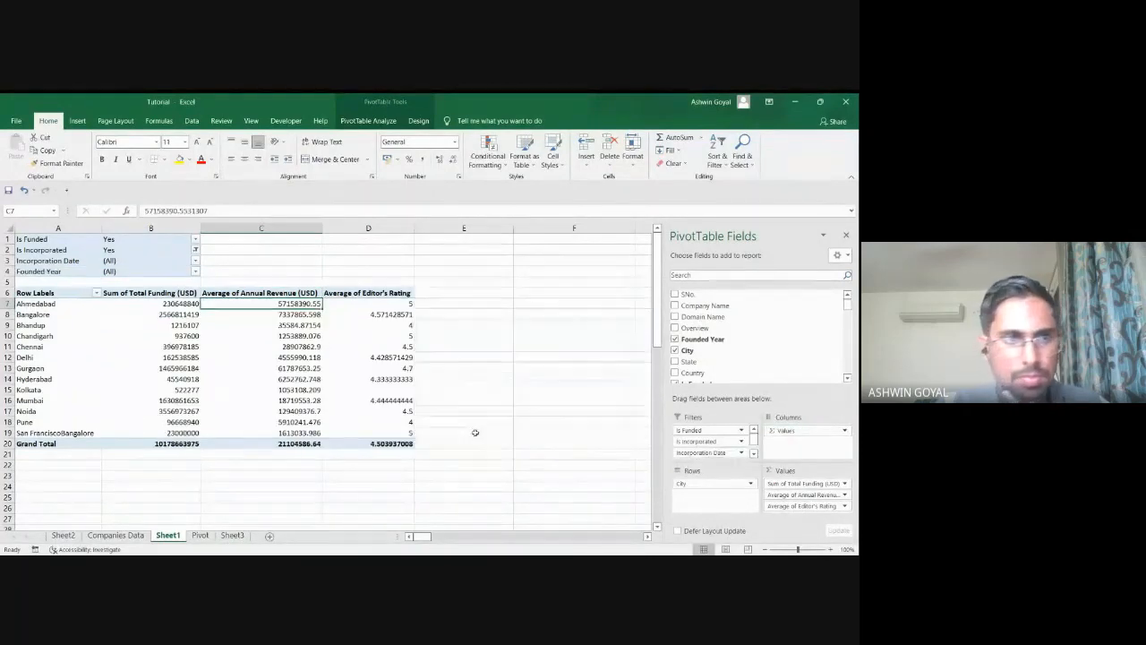
Allow multiple items in the PivotTable's Founded Year filter, look through the listed years, and apply it with all years included.
{"action": "left_click", "coordinate": [195, 271]}
{"action": "scroll", "coordinate": [113, 338], "scroll_direction": "down", "scroll_amount": 6}
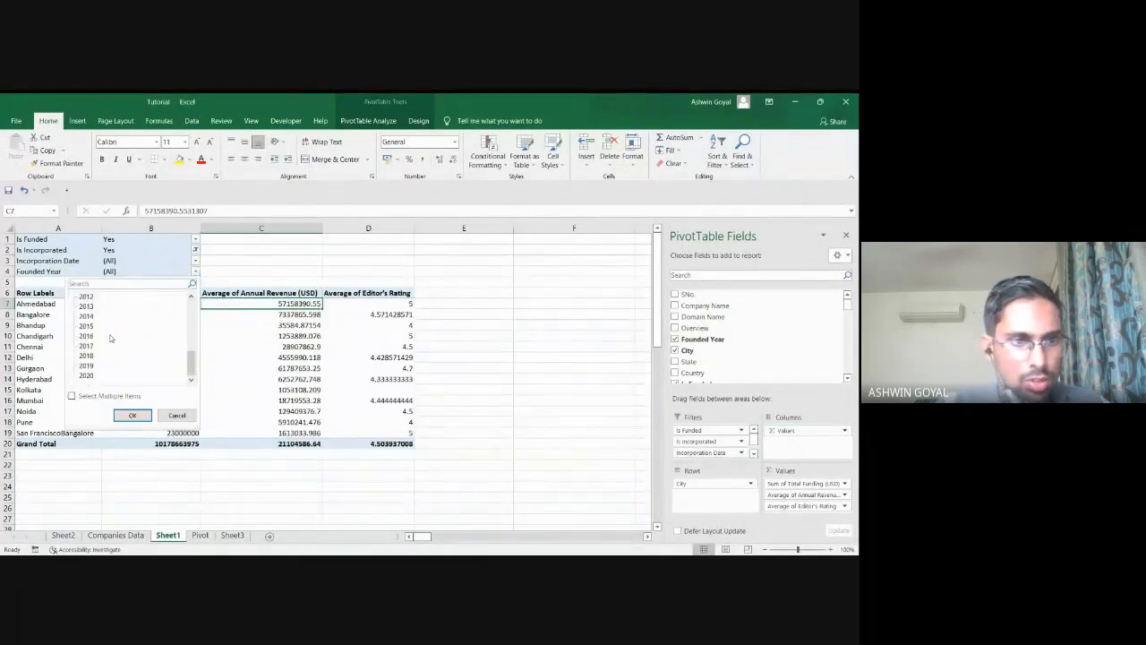
{"action": "scroll", "coordinate": [107, 342], "scroll_direction": "up", "scroll_amount": 6}
{"action": "left_click", "coordinate": [71, 396]}
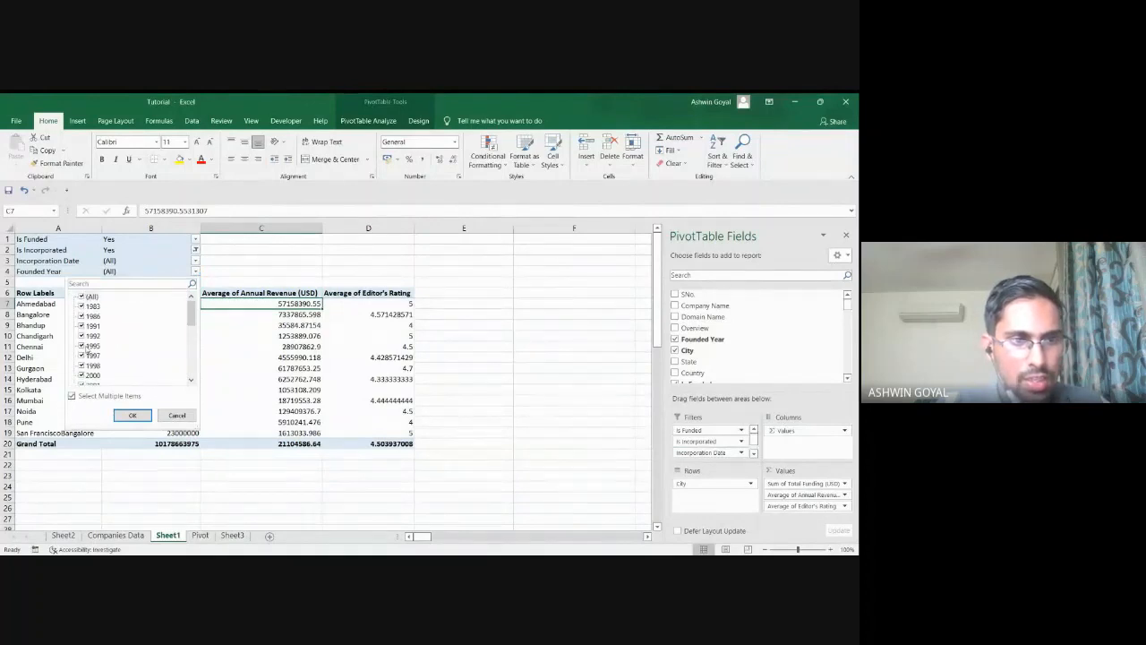
{"action": "scroll", "coordinate": [93, 307], "scroll_direction": "down", "scroll_amount": 6}
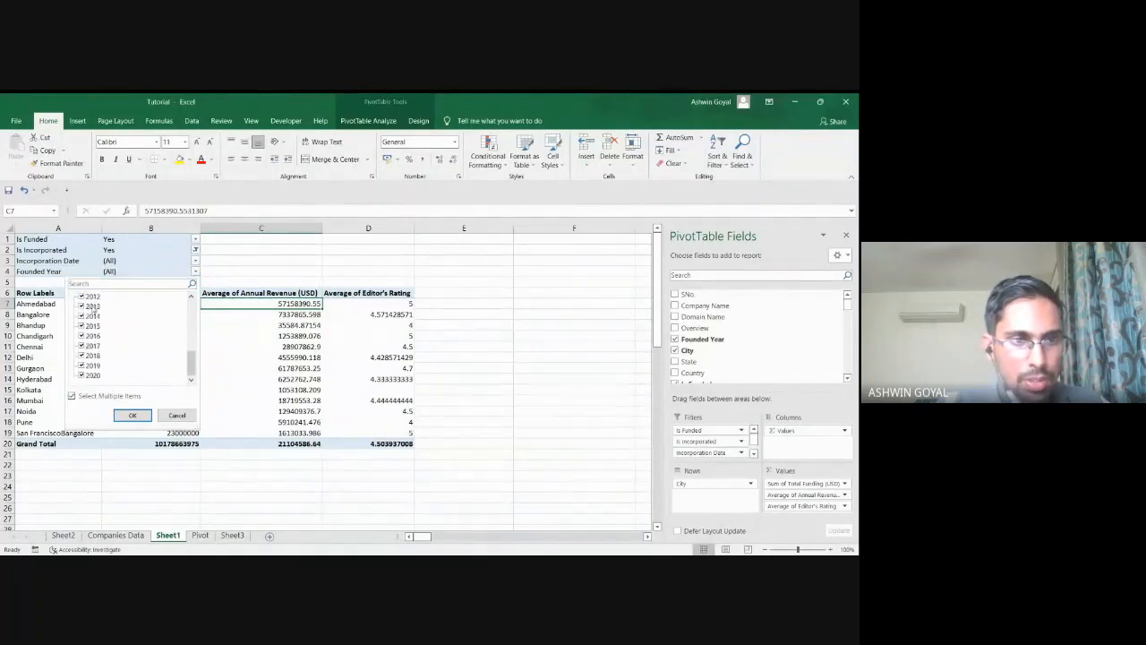
{"action": "left_click", "coordinate": [131, 414]}
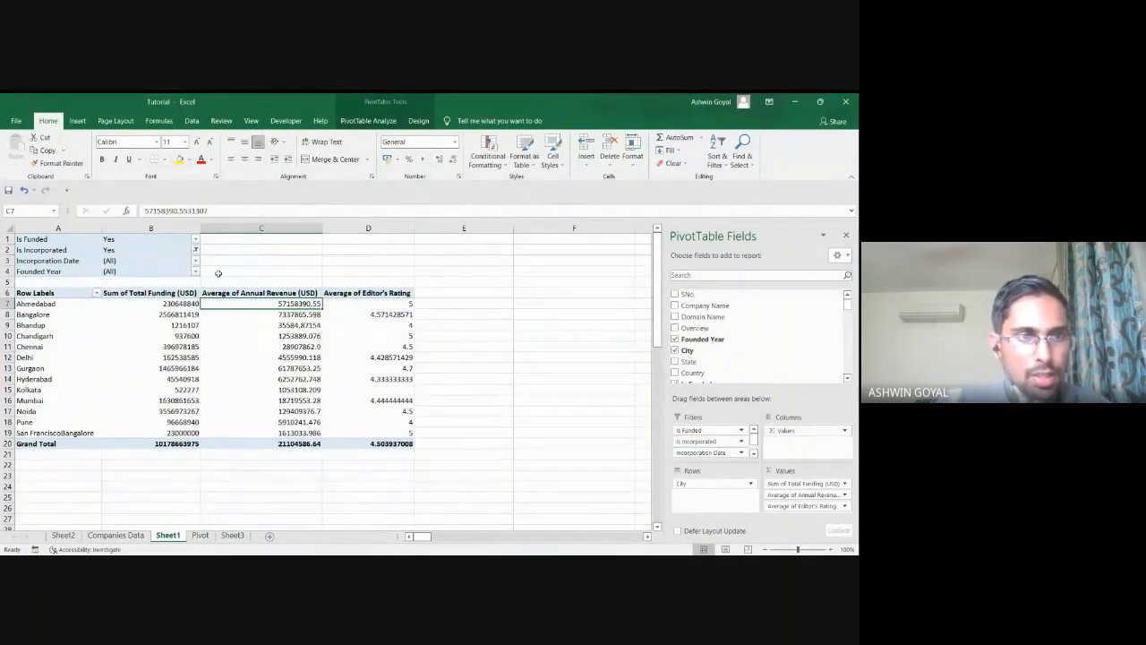
{"action": "left_click", "coordinate": [67, 249]}
{"action": "left_click", "coordinate": [112, 322]}
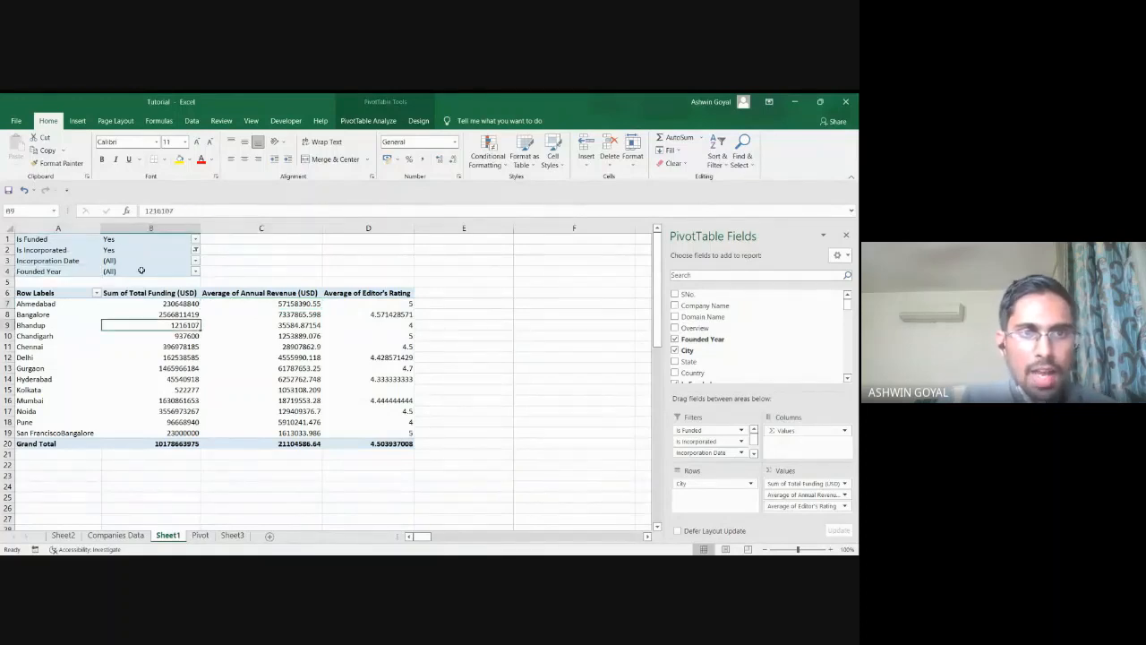
Insert a Founded Year slicer for the city pivot table and place it in the empty area beside the table.
{"action": "left_click", "coordinate": [367, 121]}
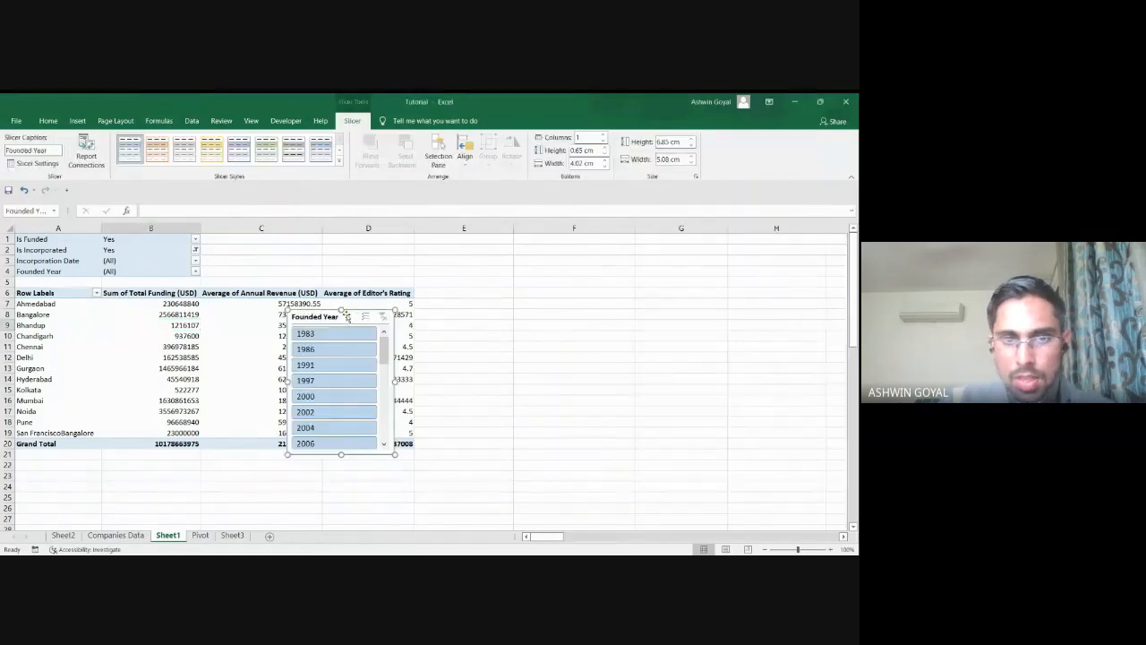
{"action": "left_click_drag", "start_coordinate": [362, 316], "coordinate": [533, 271]}
{"action": "scroll", "coordinate": [525, 310], "scroll_direction": "down", "scroll_amount": 5}
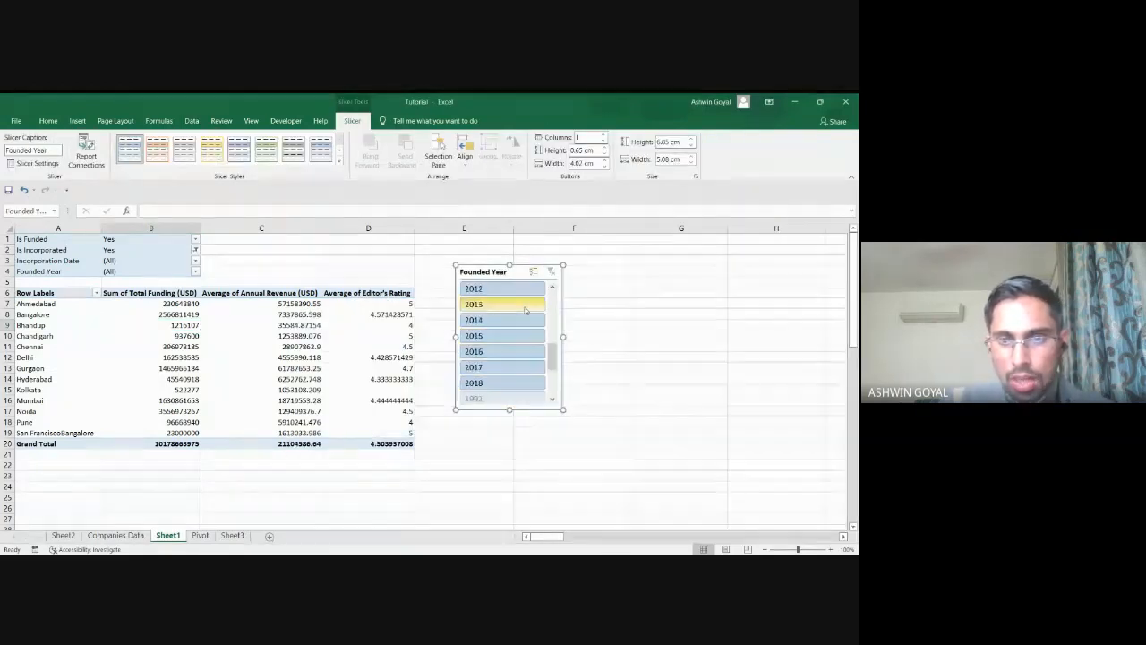
{"action": "scroll", "coordinate": [519, 309], "scroll_direction": "up", "scroll_amount": 5}
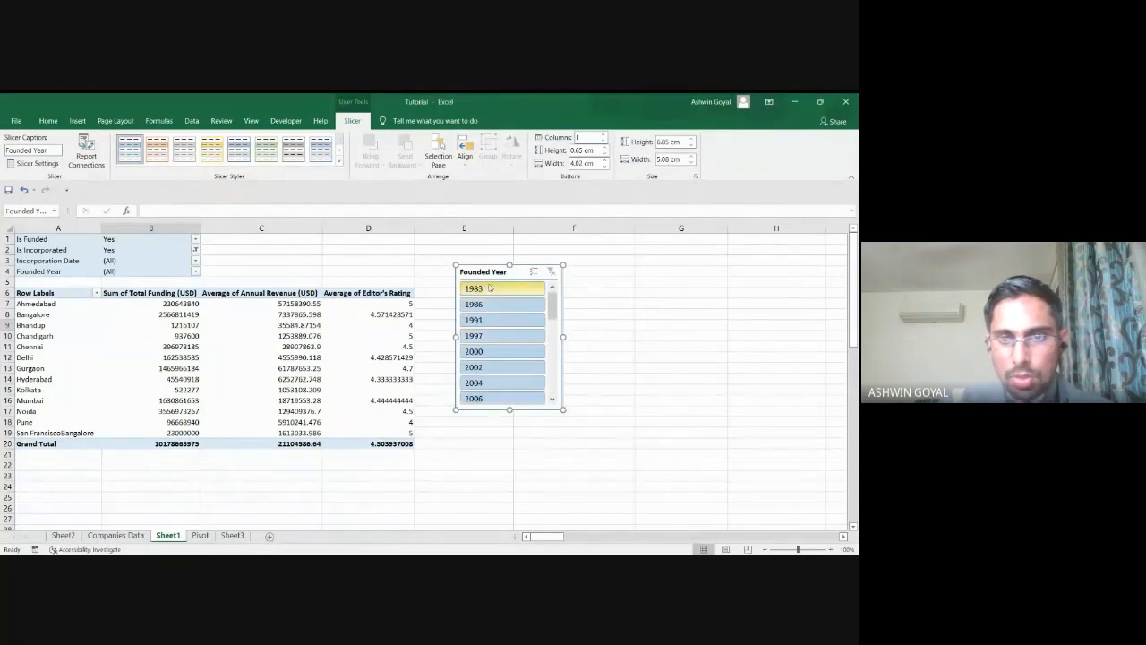
{"action": "scroll", "coordinate": [491, 333], "scroll_direction": "down", "scroll_amount": 1}
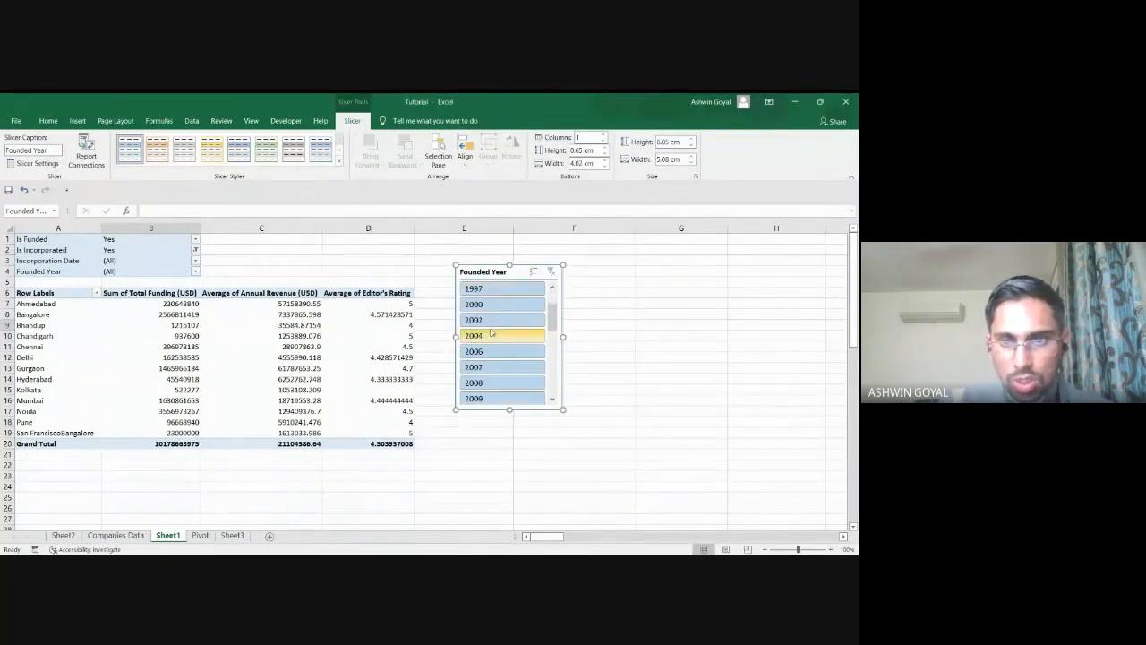
Filter the pivot table to founding year 2008 with the slicer, and add 2009 using multi-select.
{"action": "left_click", "coordinate": [488, 382]}
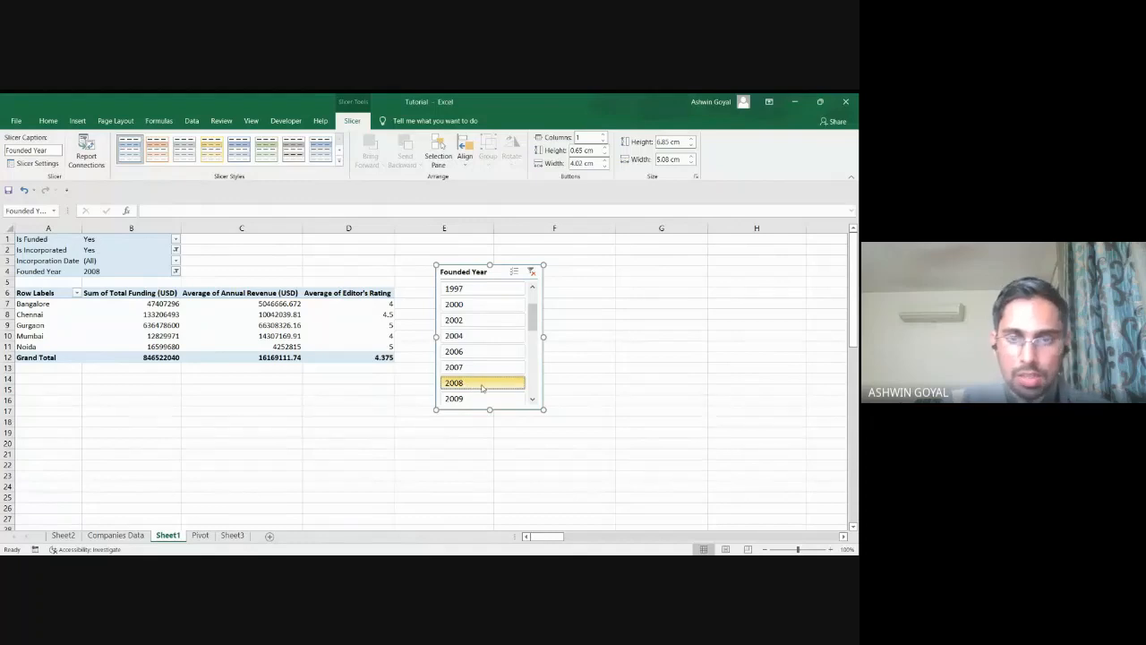
{"action": "left_click", "coordinate": [513, 272]}
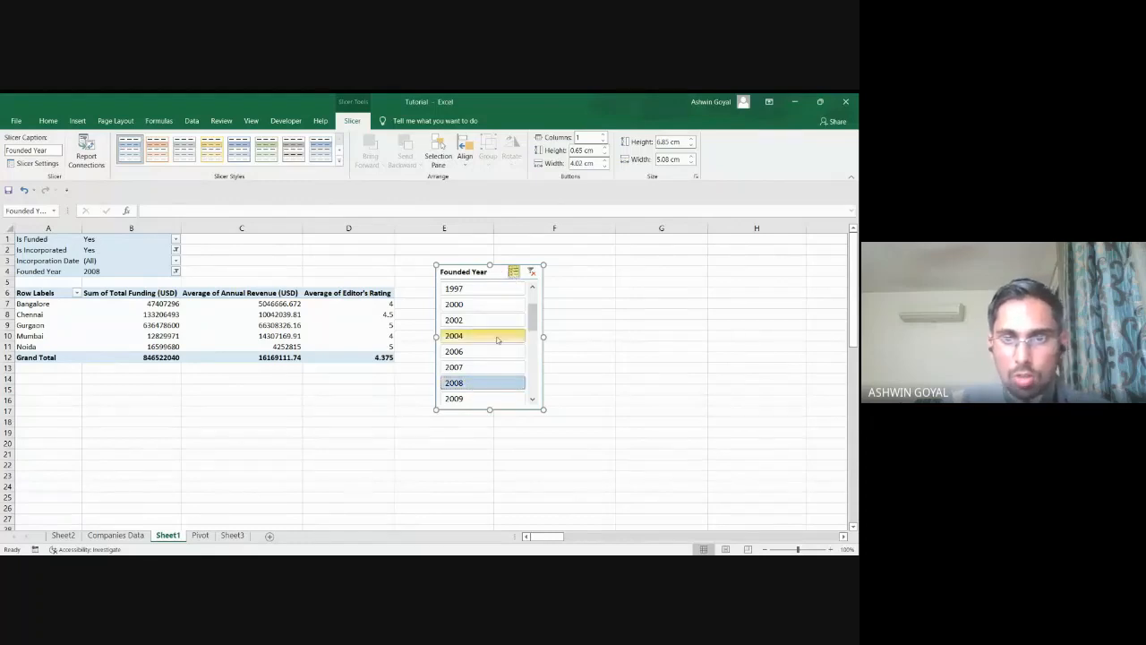
{"action": "left_click", "coordinate": [468, 398]}
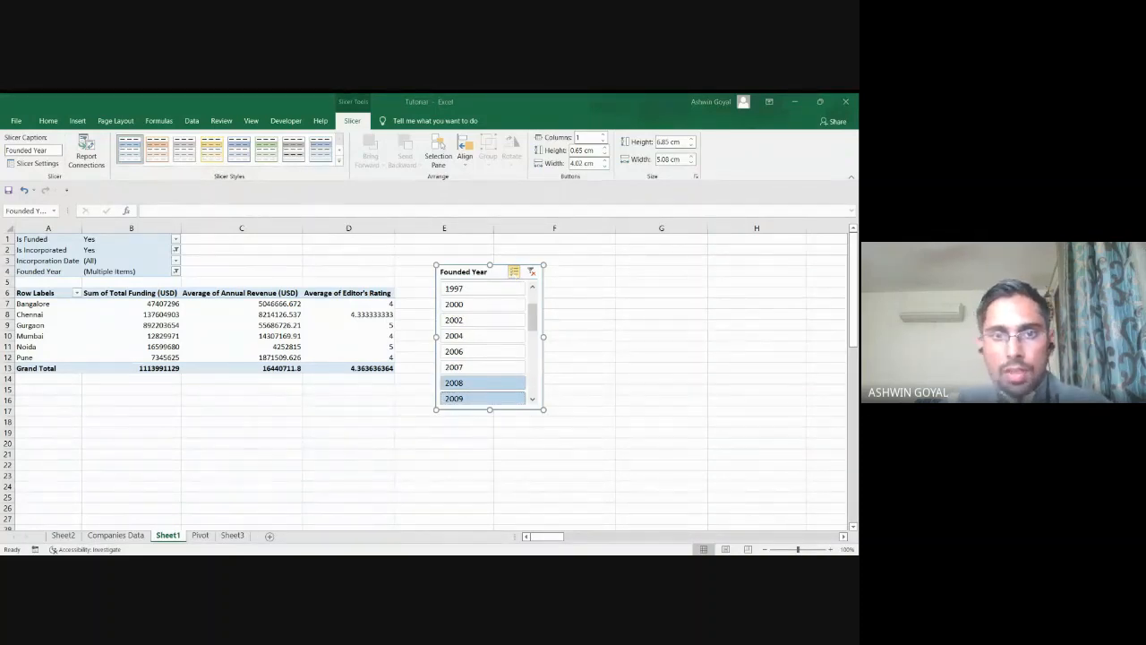
Deselect 2008 and 2009 in the Founded Year slicer and delete the slicer.
{"action": "left_click", "coordinate": [466, 383]}
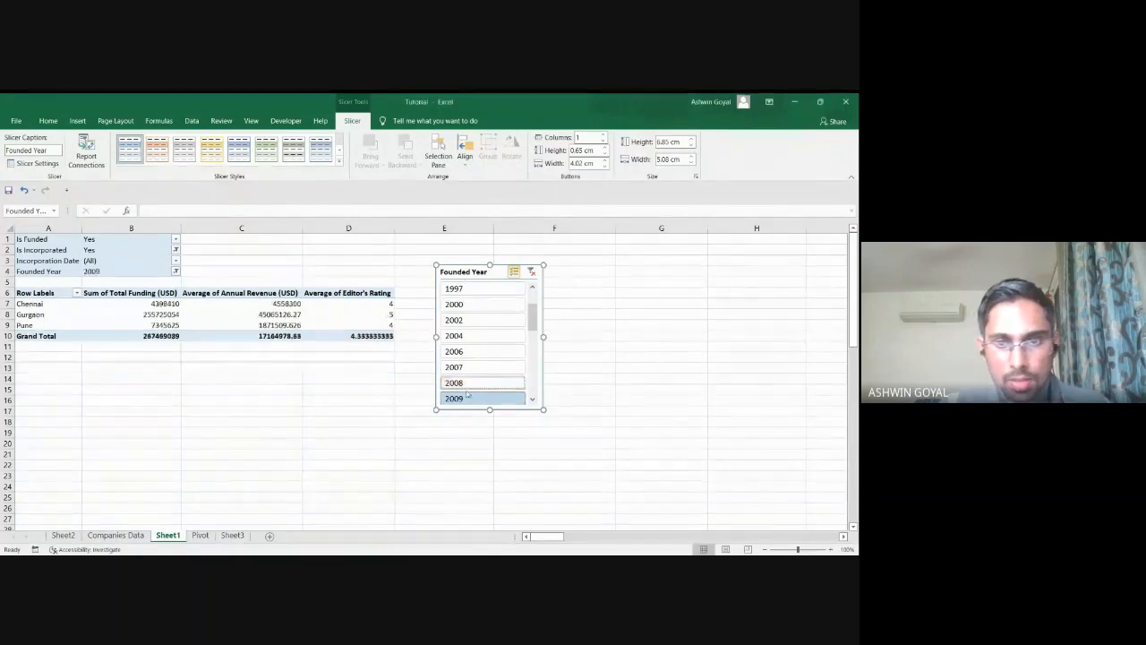
{"action": "left_click", "coordinate": [467, 394]}
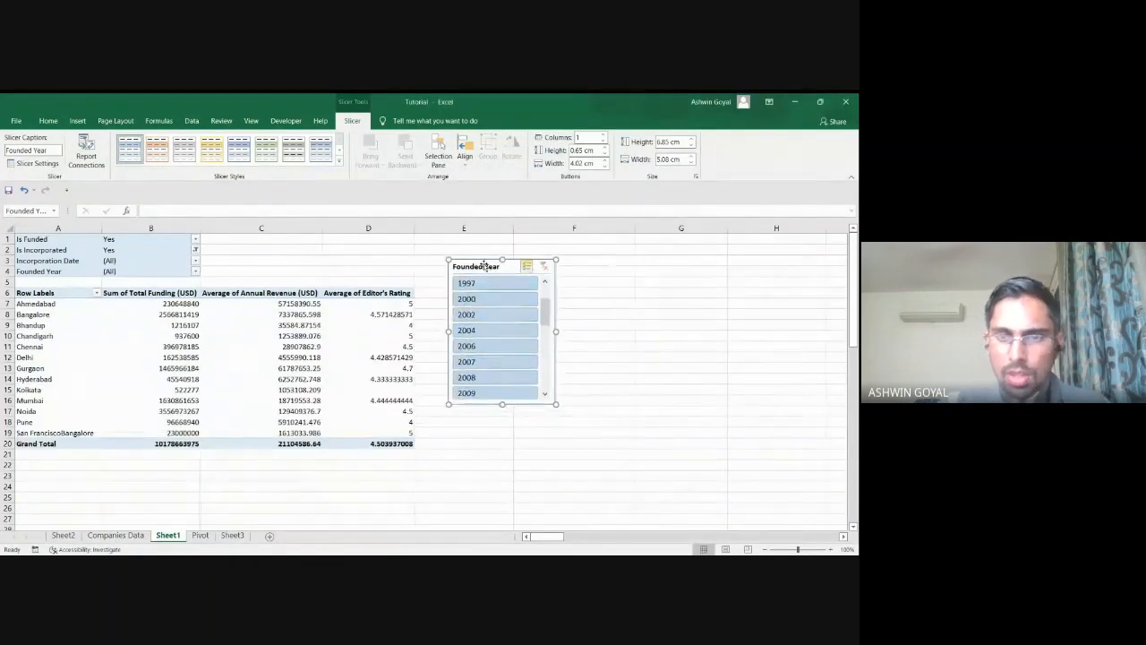
{"action": "key", "text": "Delete"}
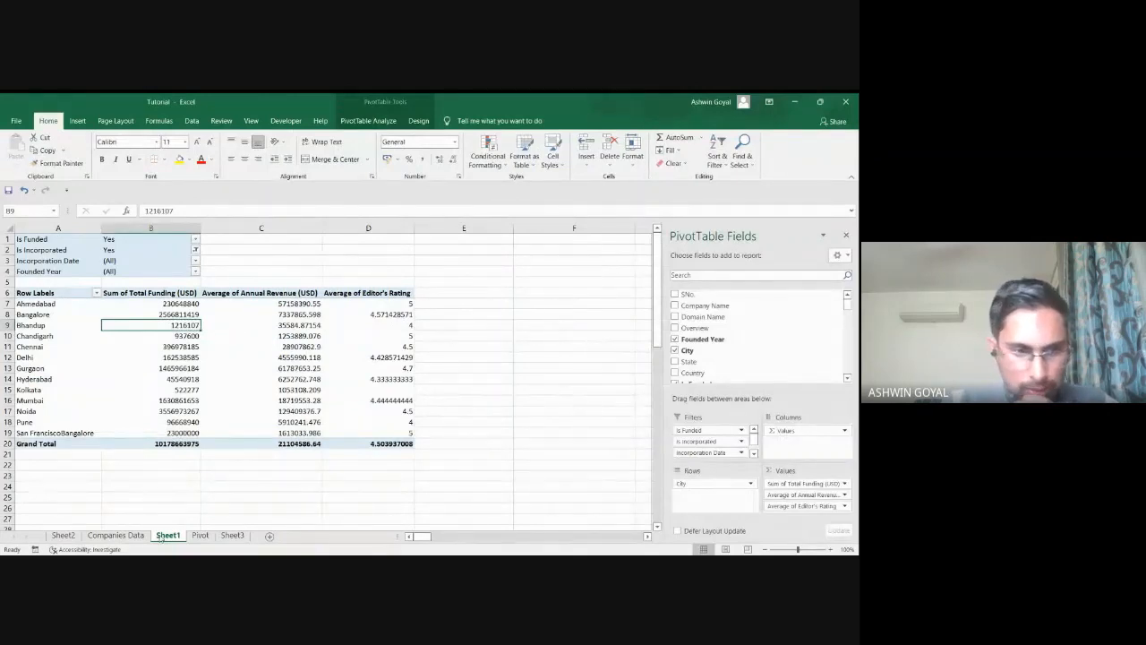
Look through the column headers of the Companies Data sheet from Overview across to Soonicorn Club Status.
{"action": "left_click", "coordinate": [115, 535]}
{"action": "left_click", "coordinate": [230, 239]}
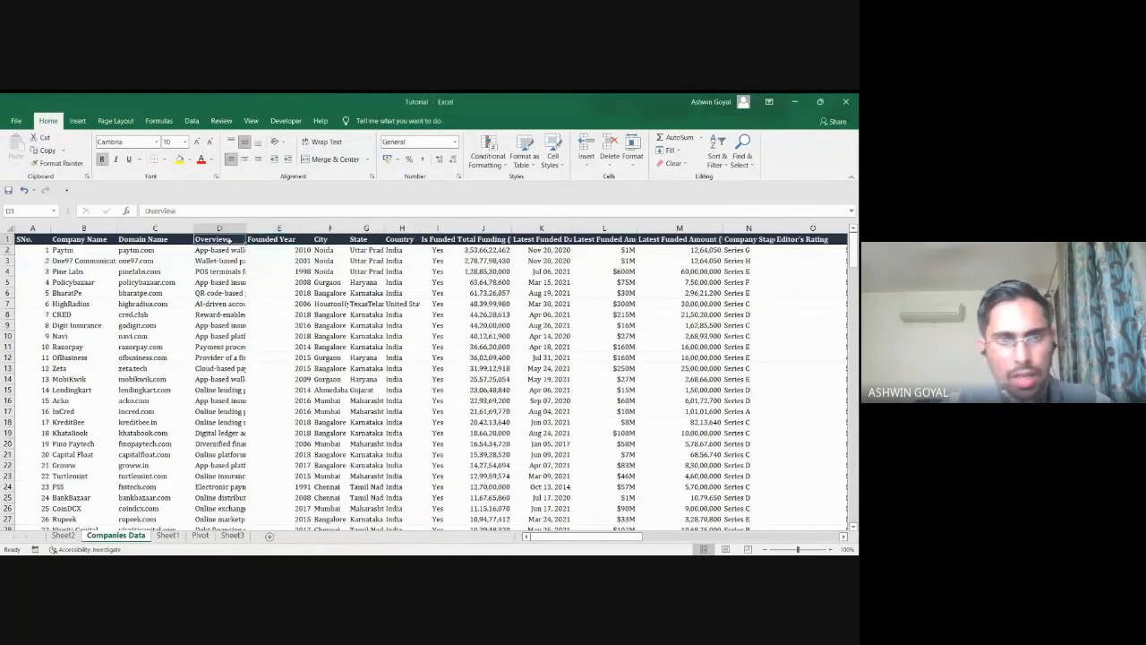
{"action": "key", "text": "Right"}
{"action": "key", "text": "Right"}
{"action": "key", "text": "Right"}
{"action": "key", "text": "Right"}
{"action": "key", "text": "Right"}
{"action": "key", "text": "Right"}
{"action": "key", "text": "Right"}
{"action": "key", "text": "Right"}
{"action": "key", "text": "Right"}
{"action": "key", "text": "Right"}
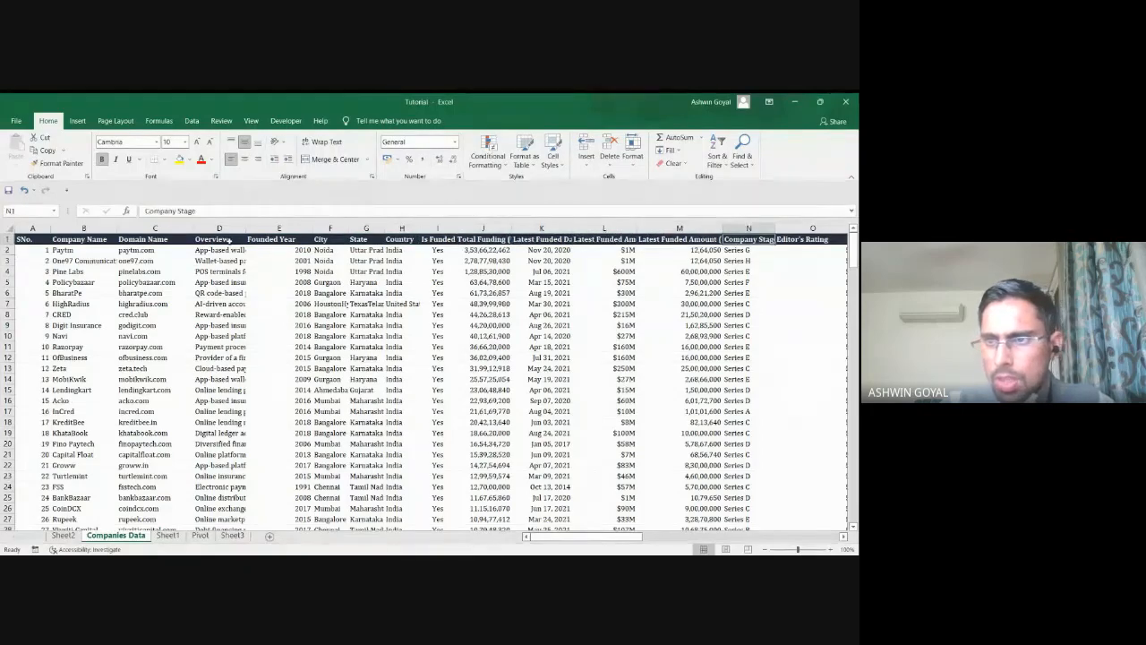
{"action": "key", "text": "Right"}
{"action": "key", "text": "Right"}
{"action": "key", "text": "Right"}
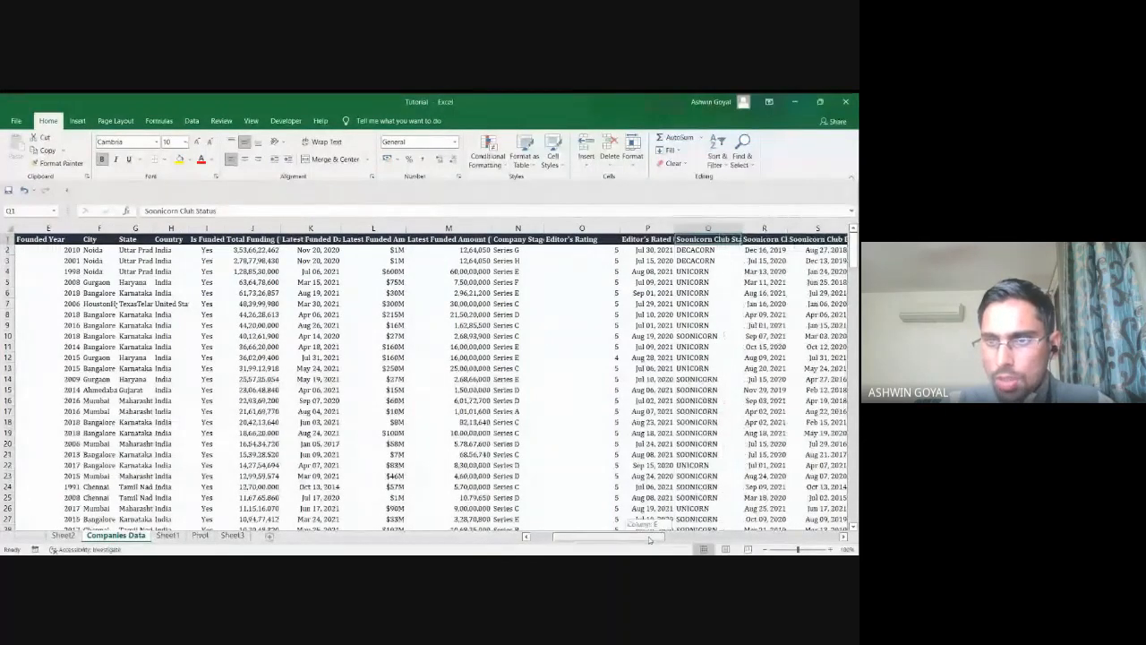
Examine the different status values listed in the Soonicorn Club Status column of the company data.
{"action": "left_click_drag", "start_coordinate": [652, 538], "coordinate": [669, 538]}
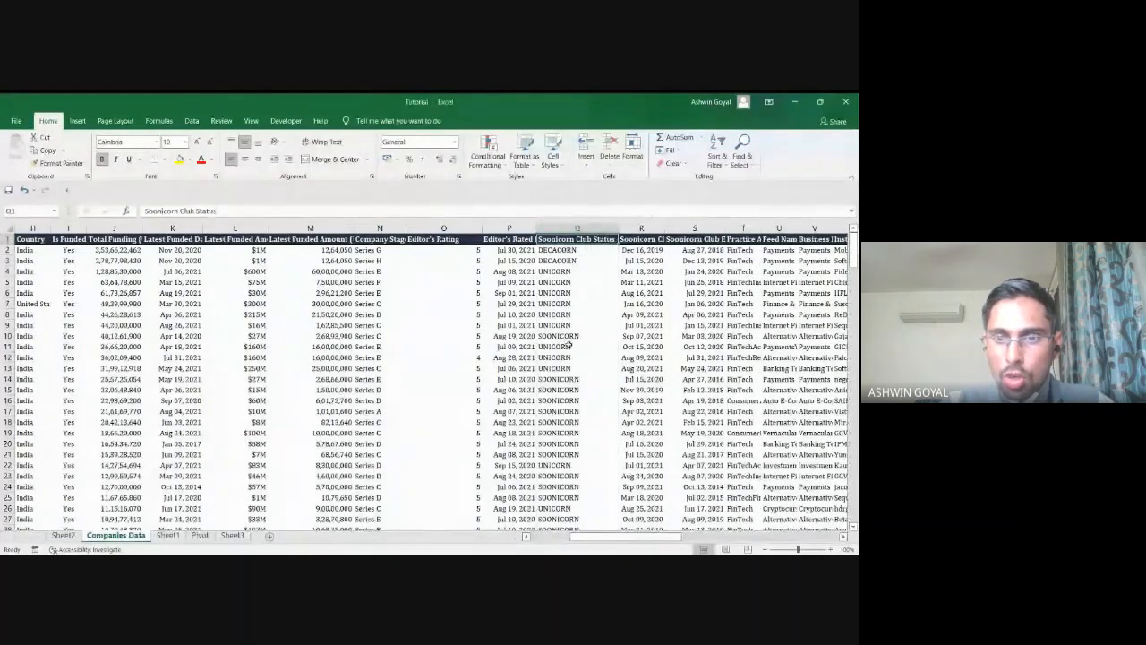
{"action": "scroll", "coordinate": [569, 346], "scroll_direction": "down", "scroll_amount": 4}
{"action": "scroll", "coordinate": [569, 344], "scroll_direction": "up", "scroll_amount": 4}
{"action": "scroll", "coordinate": [565, 430], "scroll_direction": "down", "scroll_amount": 7}
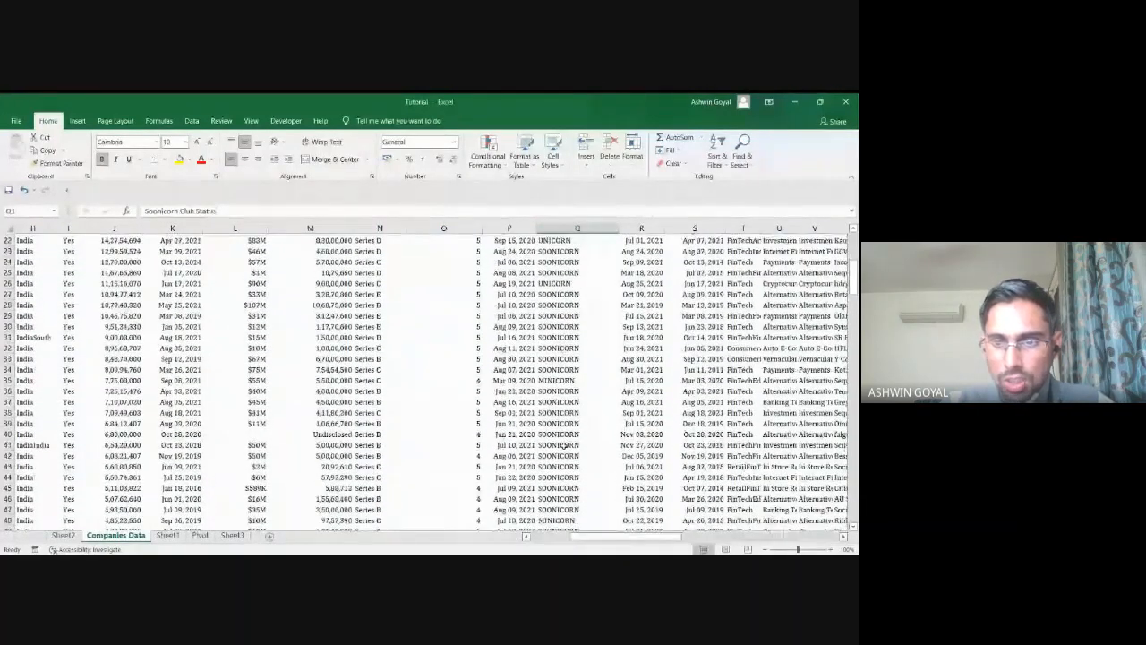
{"action": "scroll", "coordinate": [564, 441], "scroll_direction": "down", "scroll_amount": 3}
{"action": "left_click", "coordinate": [565, 422]}
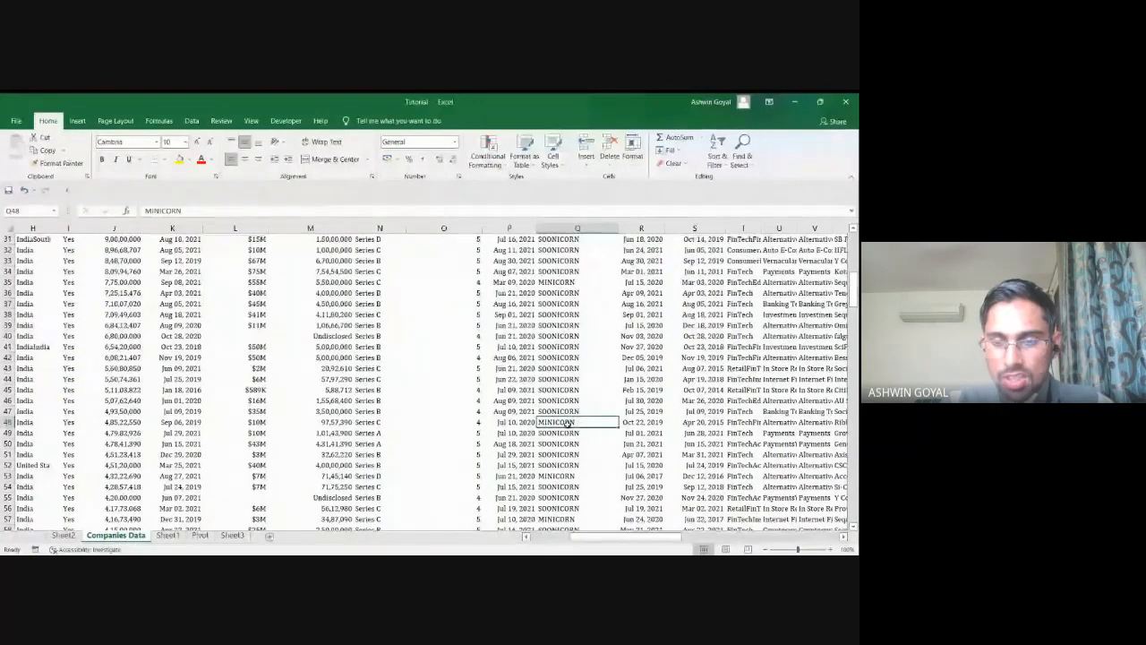
{"action": "scroll", "coordinate": [566, 422], "scroll_direction": "down", "scroll_amount": 5}
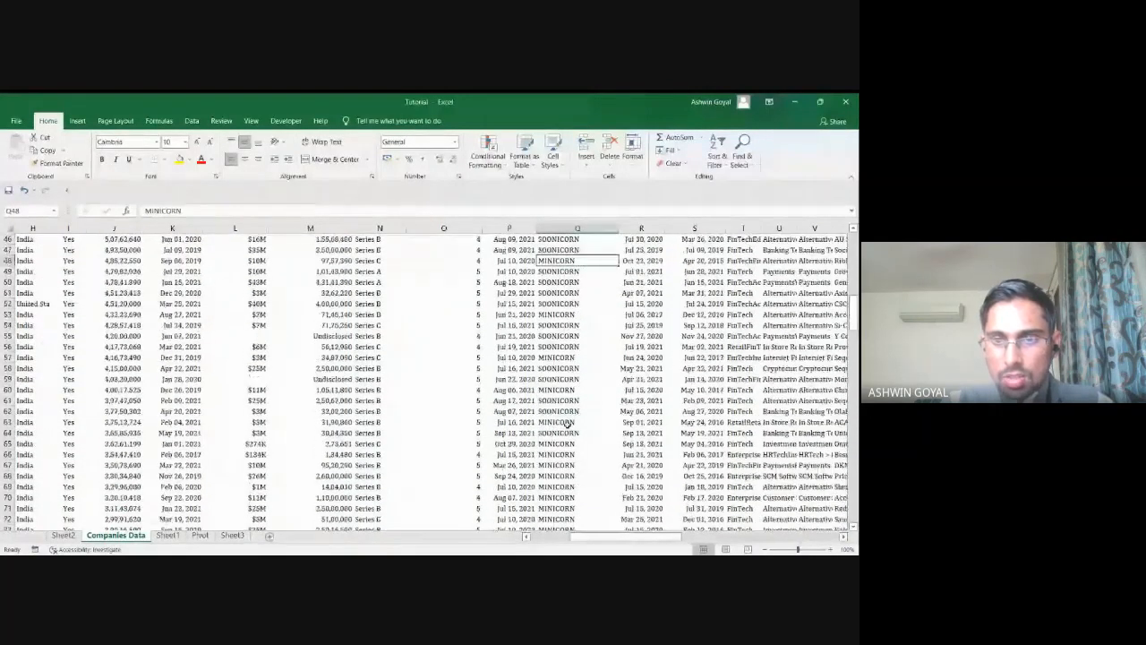
{"action": "scroll", "coordinate": [566, 422], "scroll_direction": "up", "scroll_amount": 9}
{"action": "scroll", "coordinate": [566, 423], "scroll_direction": "up", "scroll_amount": 6}
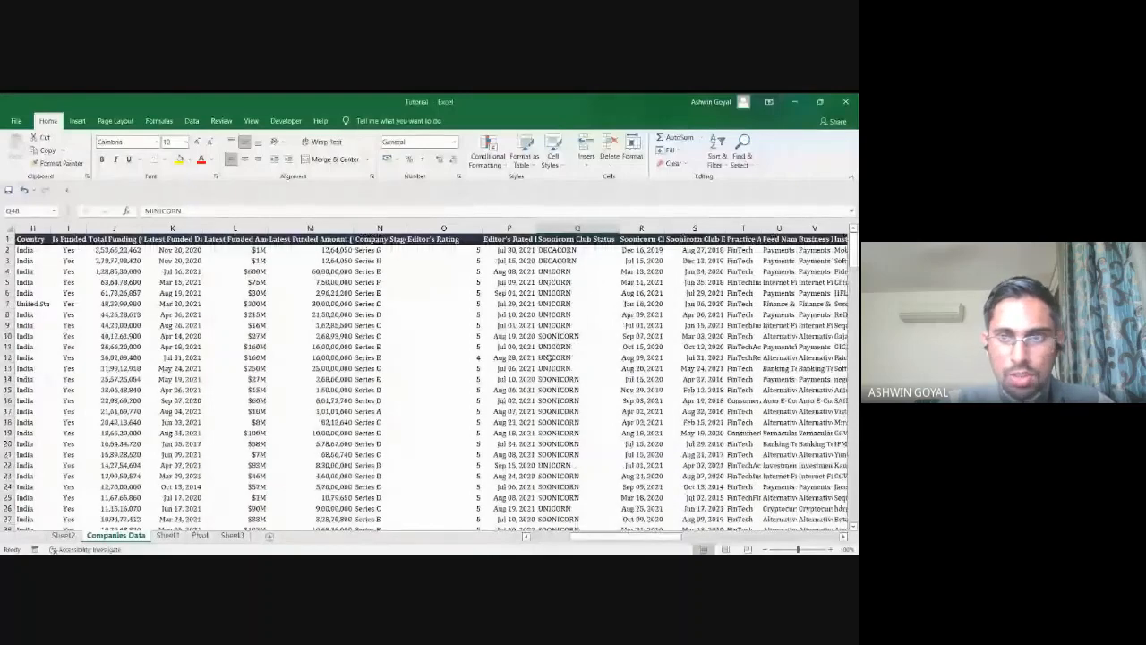
Insert a Soonicorn Club Status slicer for the pivot table on Sheet1 and place it beside the table.
{"action": "left_click", "coordinate": [165, 535]}
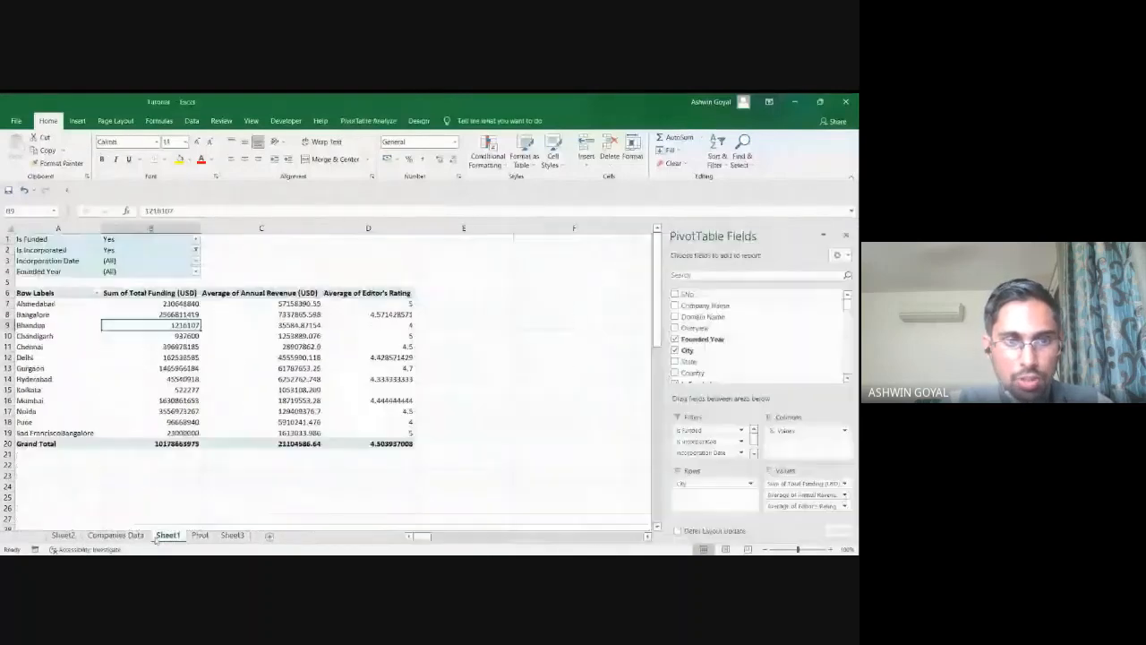
{"action": "left_click", "coordinate": [77, 120]}
{"action": "left_click", "coordinate": [367, 120]}
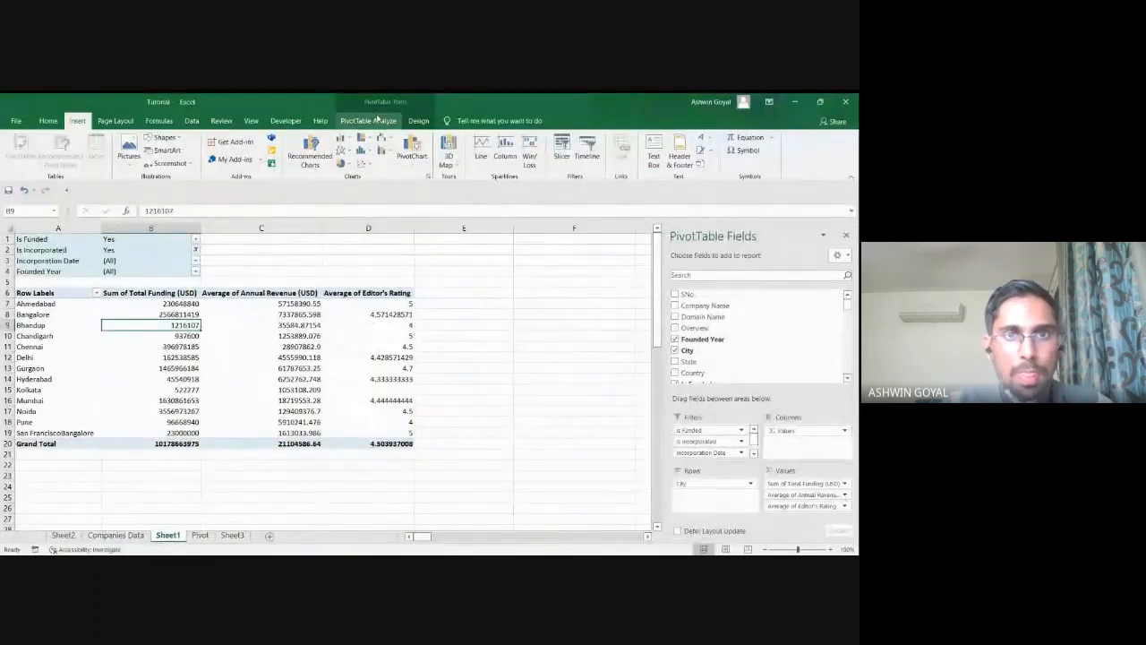
{"action": "left_click", "coordinate": [274, 153]}
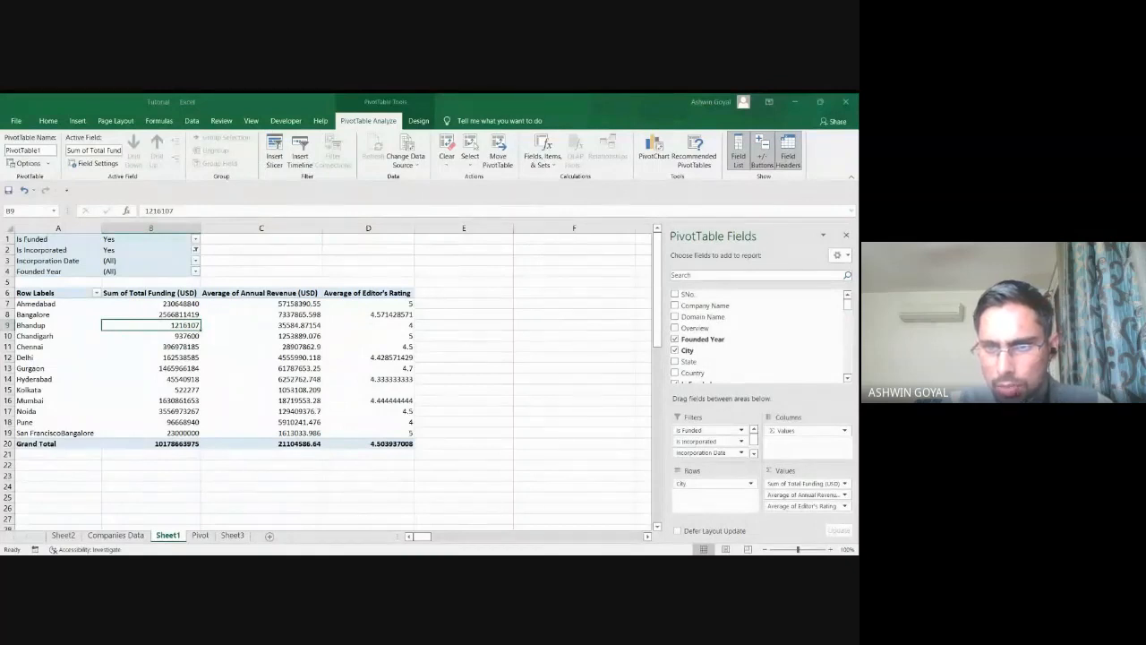
{"action": "left_click", "coordinate": [606, 457]}
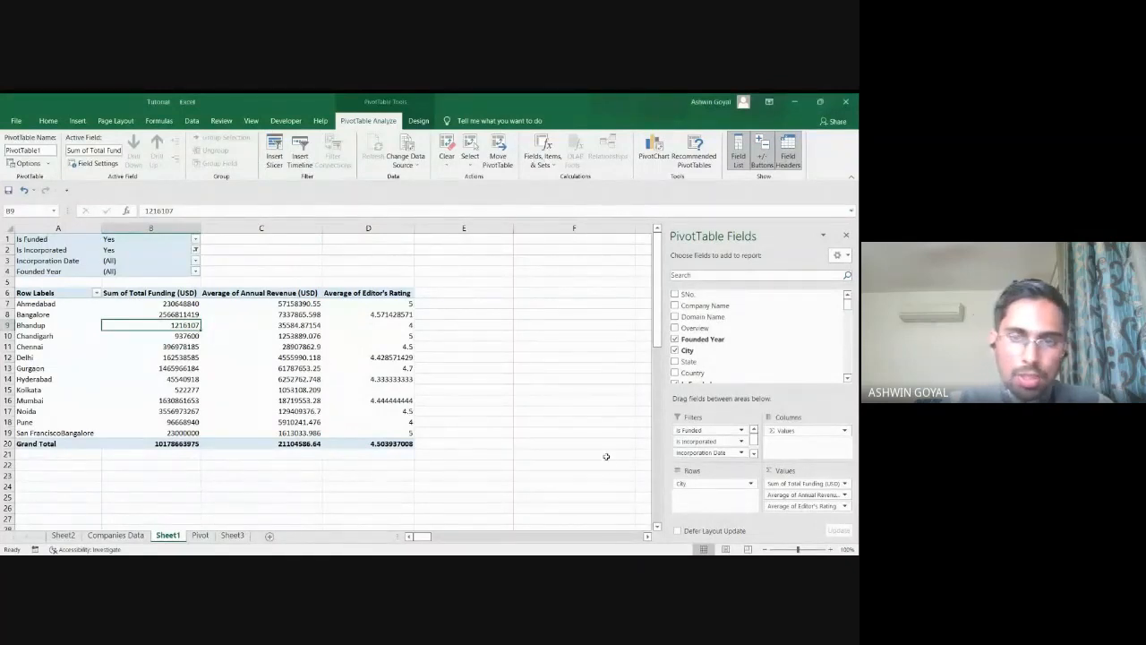
{"action": "left_click_drag", "start_coordinate": [321, 316], "coordinate": [551, 259]}
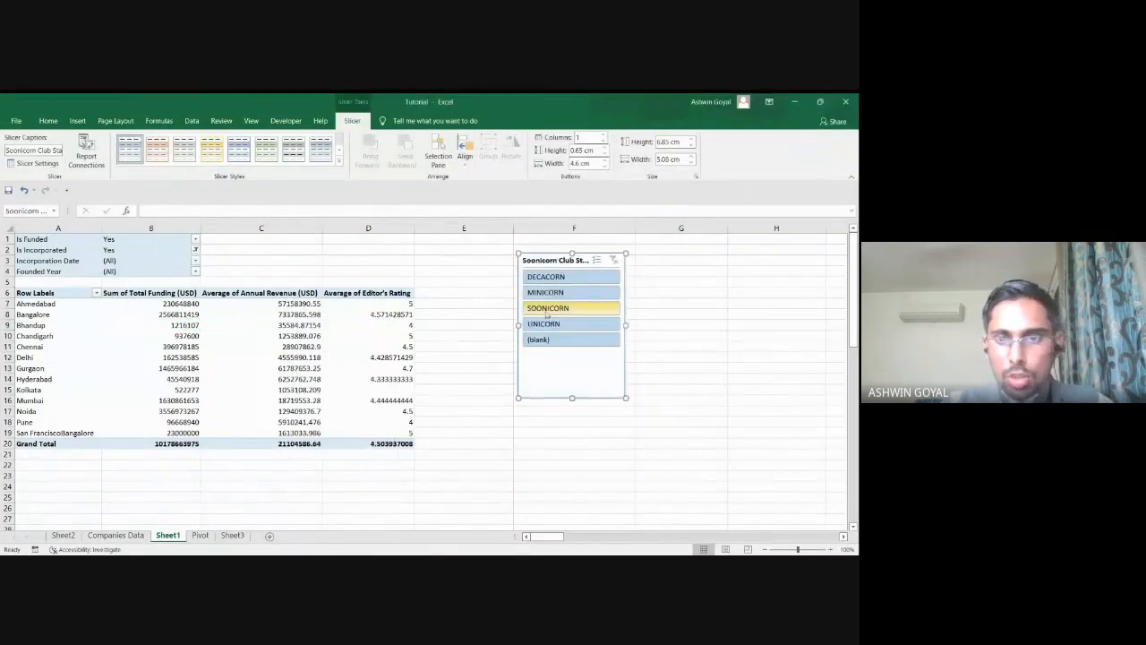
Filter the pivot table to UNICORN companies with the slicer, and delete the slicer.
{"action": "left_click", "coordinate": [573, 324]}
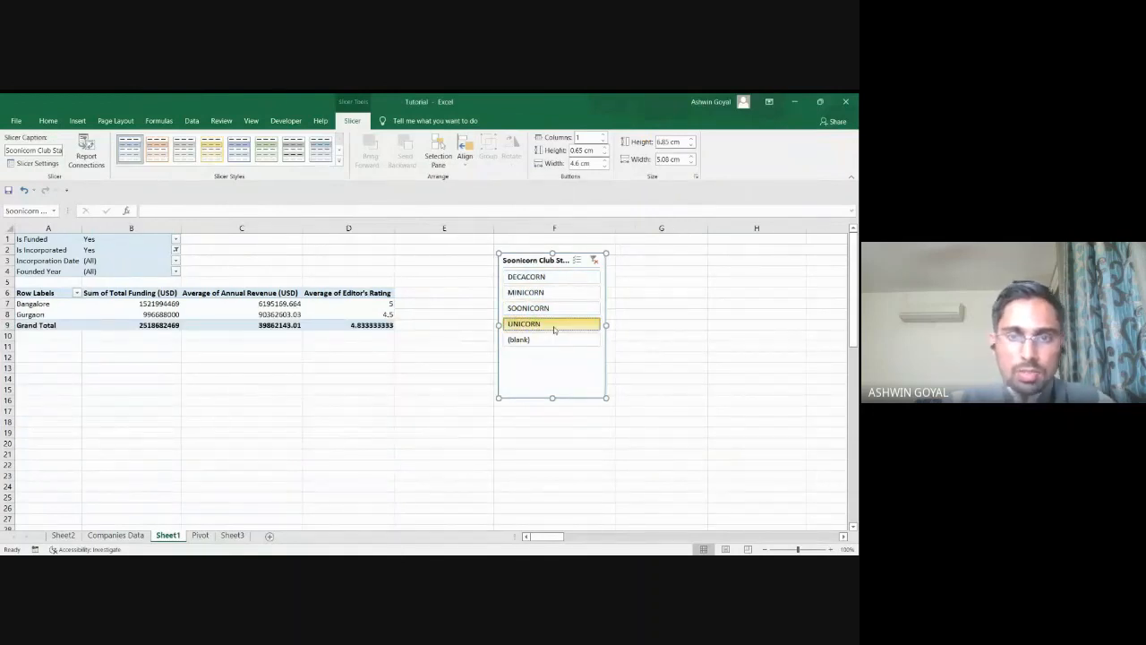
{"action": "left_click_drag", "start_coordinate": [541, 260], "coordinate": [532, 259]}
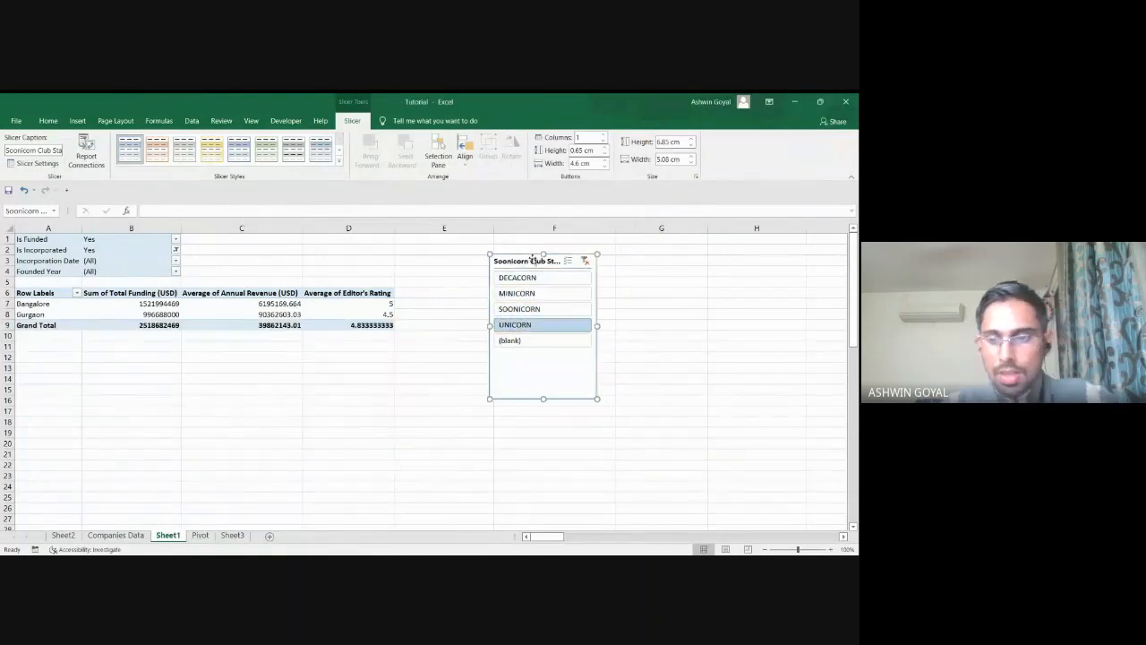
{"action": "key", "text": "Delete"}
Remove all fields from the pivot table's Filters and Values areas, keeping only City in Rows.
{"action": "left_click", "coordinate": [133, 315]}
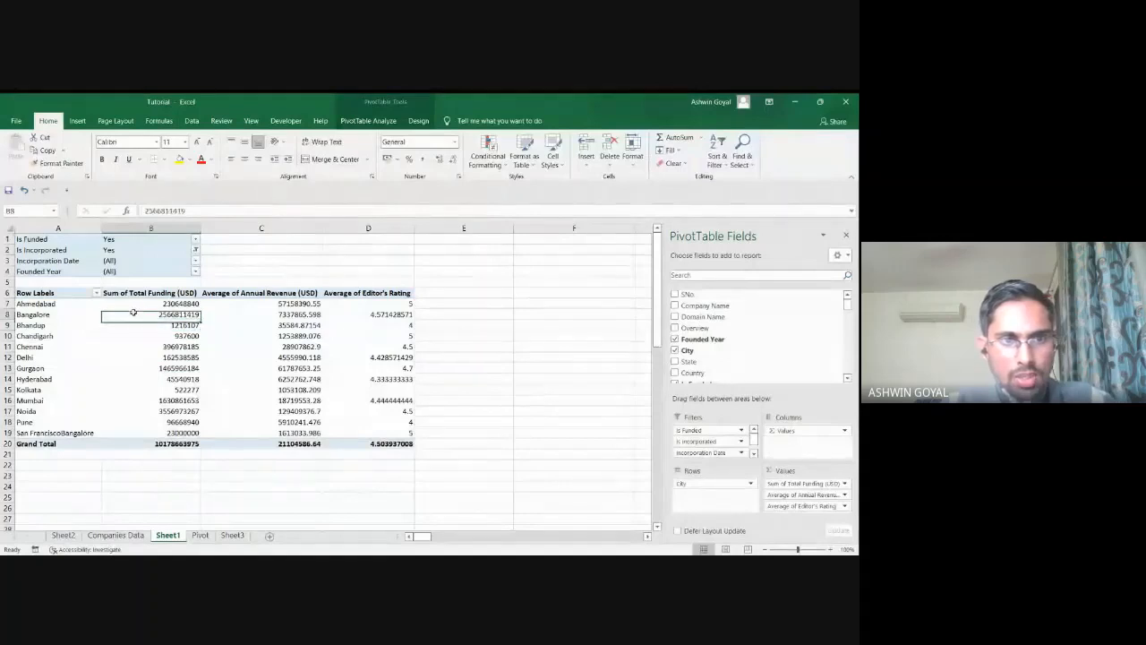
{"action": "scroll", "coordinate": [745, 375], "scroll_direction": "down", "scroll_amount": 8}
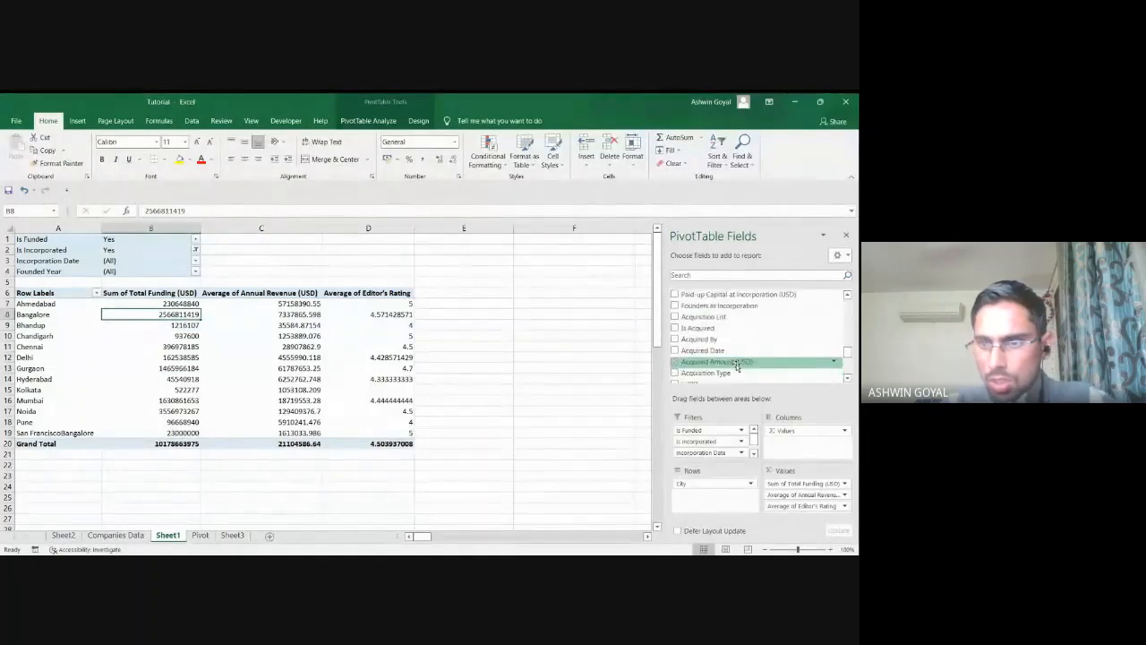
{"action": "scroll", "coordinate": [736, 365], "scroll_direction": "up", "scroll_amount": 8}
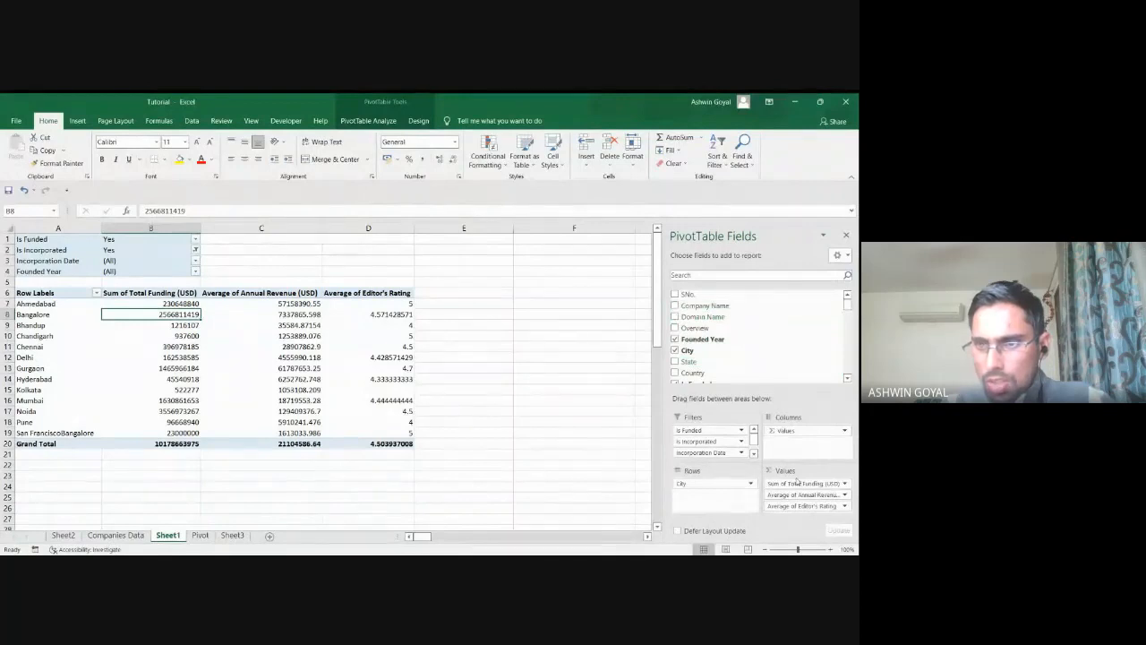
{"action": "left_click_drag", "start_coordinate": [798, 484], "coordinate": [795, 333]}
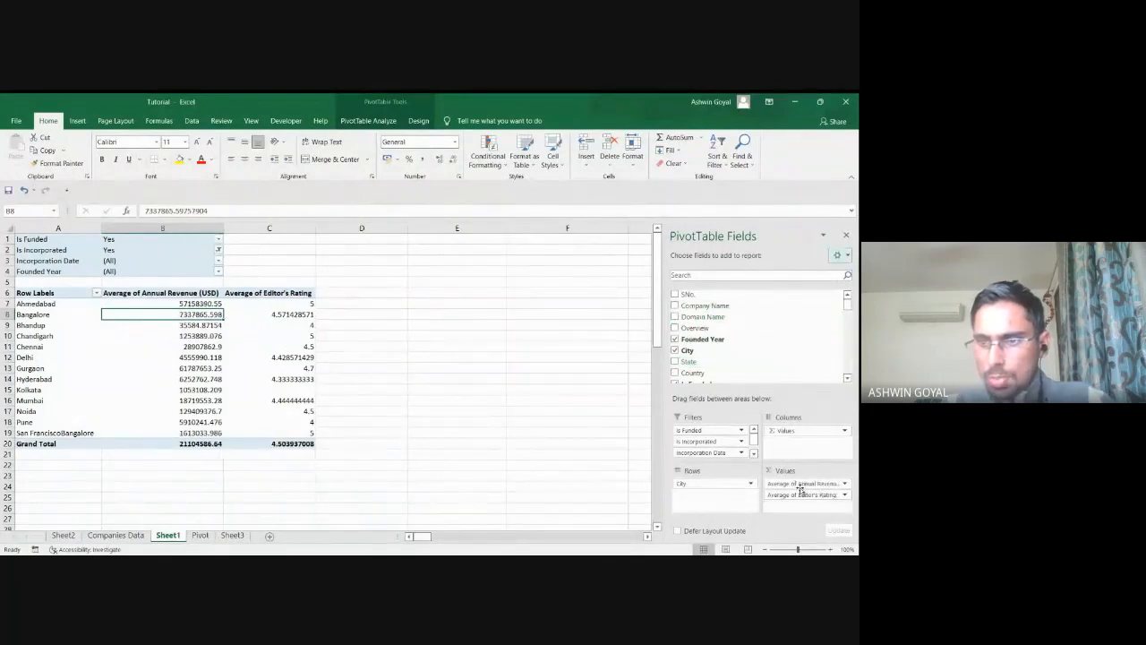
{"action": "left_click_drag", "start_coordinate": [801, 483], "coordinate": [775, 364]}
{"action": "left_click_drag", "start_coordinate": [721, 432], "coordinate": [719, 365]}
{"action": "left_click_drag", "start_coordinate": [714, 440], "coordinate": [752, 368]}
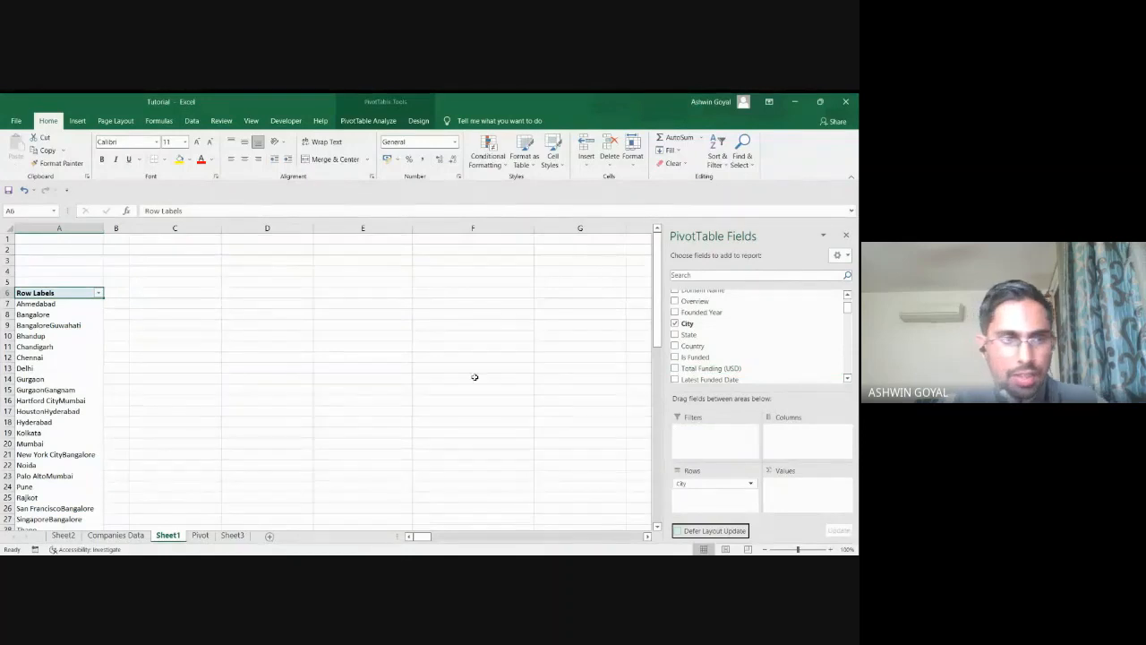
Add Company Name to the pivot table's Values area to count the companies in each city.
{"action": "scroll", "coordinate": [49, 304], "scroll_direction": "down", "scroll_amount": 1}
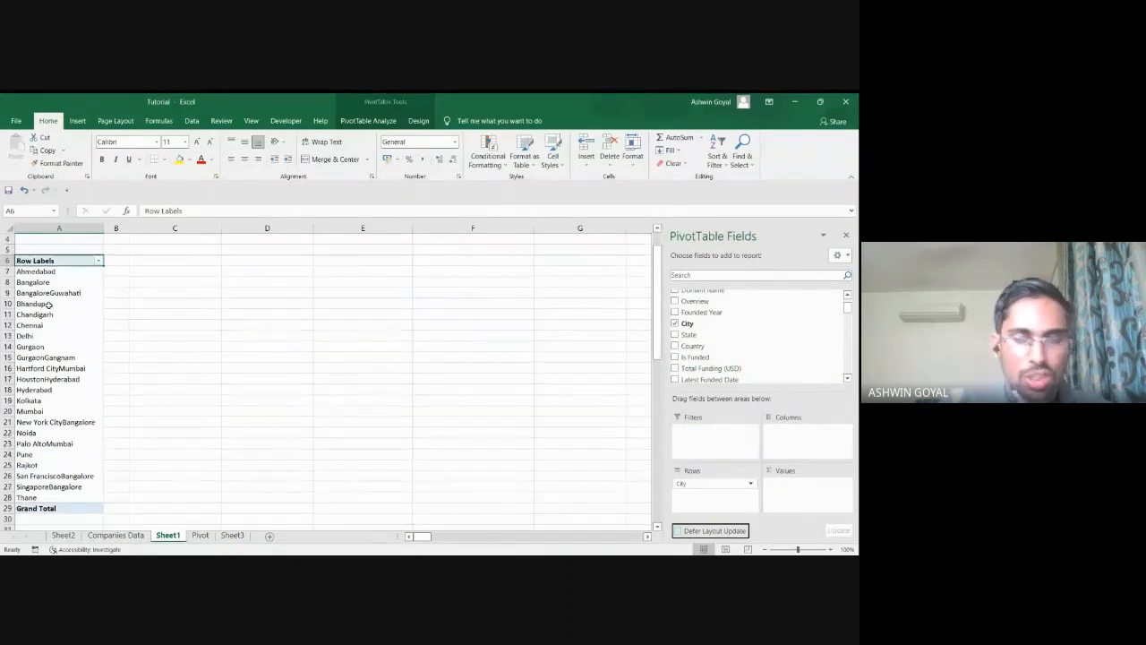
{"action": "scroll", "coordinate": [716, 353], "scroll_direction": "up", "scroll_amount": 1}
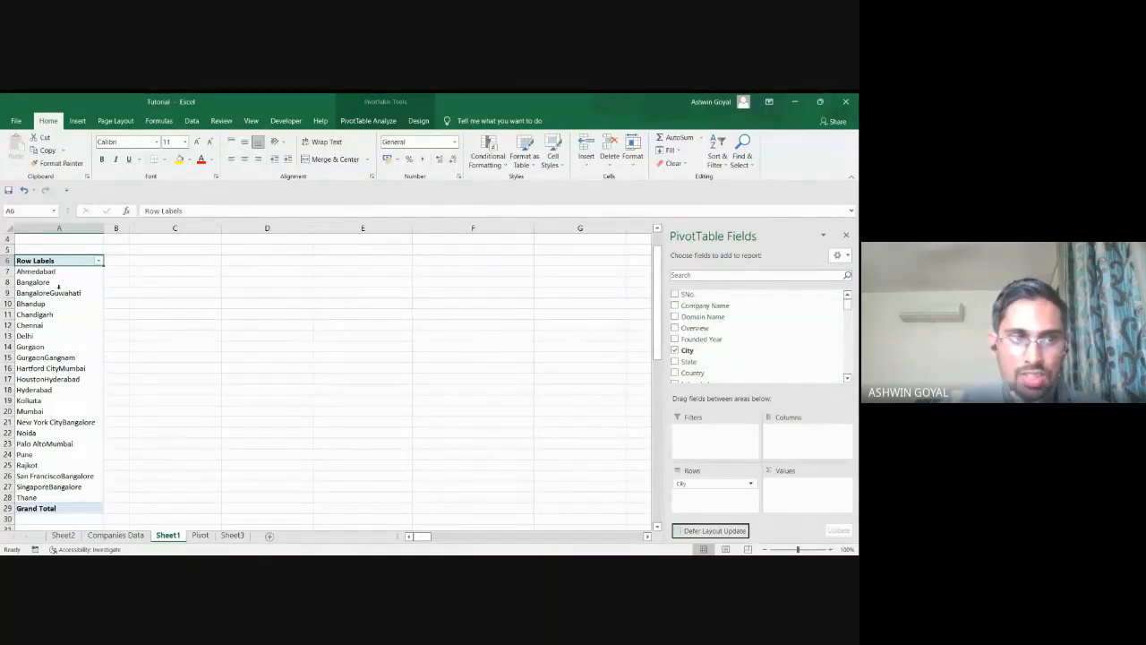
{"action": "left_click_drag", "start_coordinate": [712, 308], "coordinate": [815, 485]}
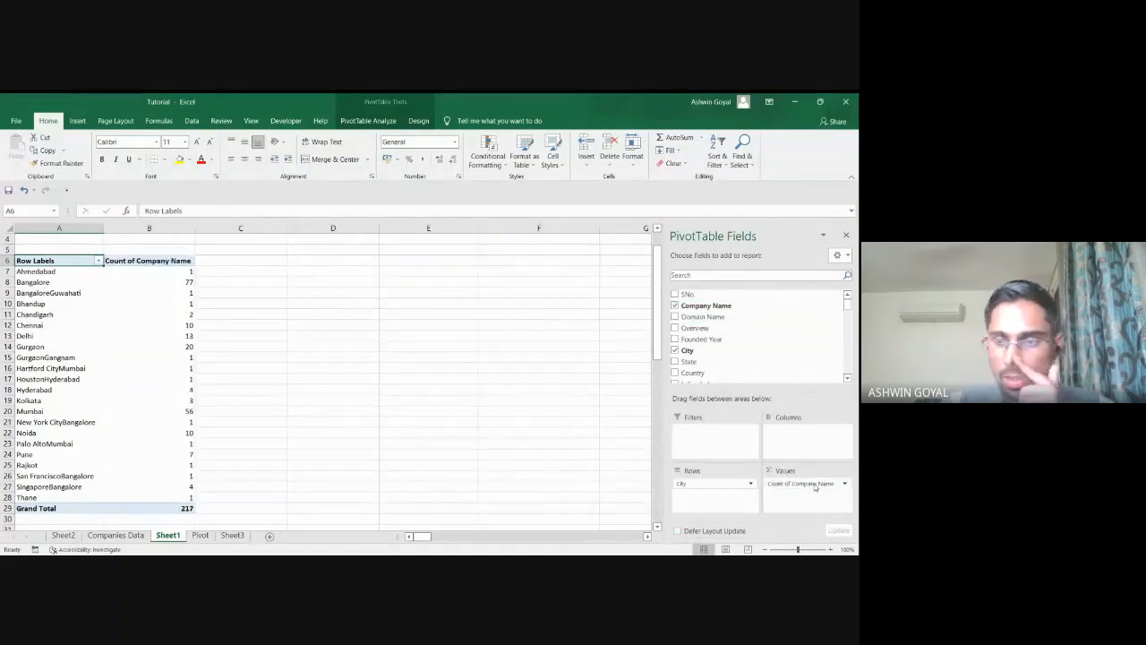
{"action": "left_click", "coordinate": [815, 484]}
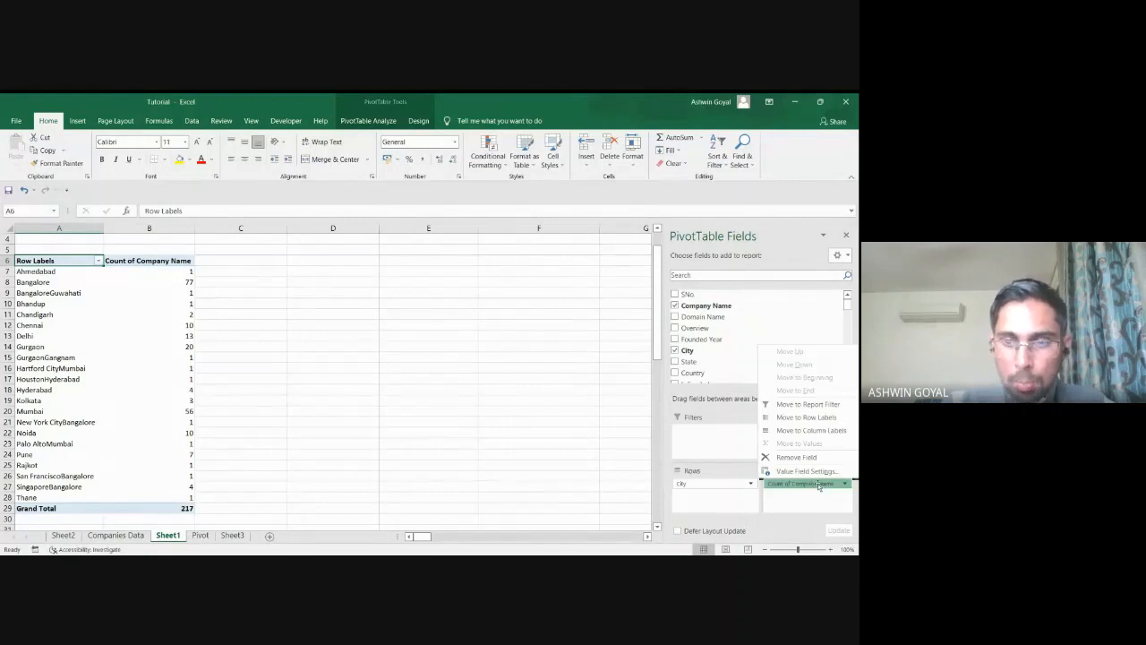
{"action": "left_click", "coordinate": [702, 446]}
Review the company counts for Bangalore, Gurgaon and Mumbai, the last data row on the Companies Data sheet, and the available pivot table fields.
{"action": "left_click_drag", "start_coordinate": [170, 280], "coordinate": [76, 275]}
{"action": "left_click", "coordinate": [115, 535]}
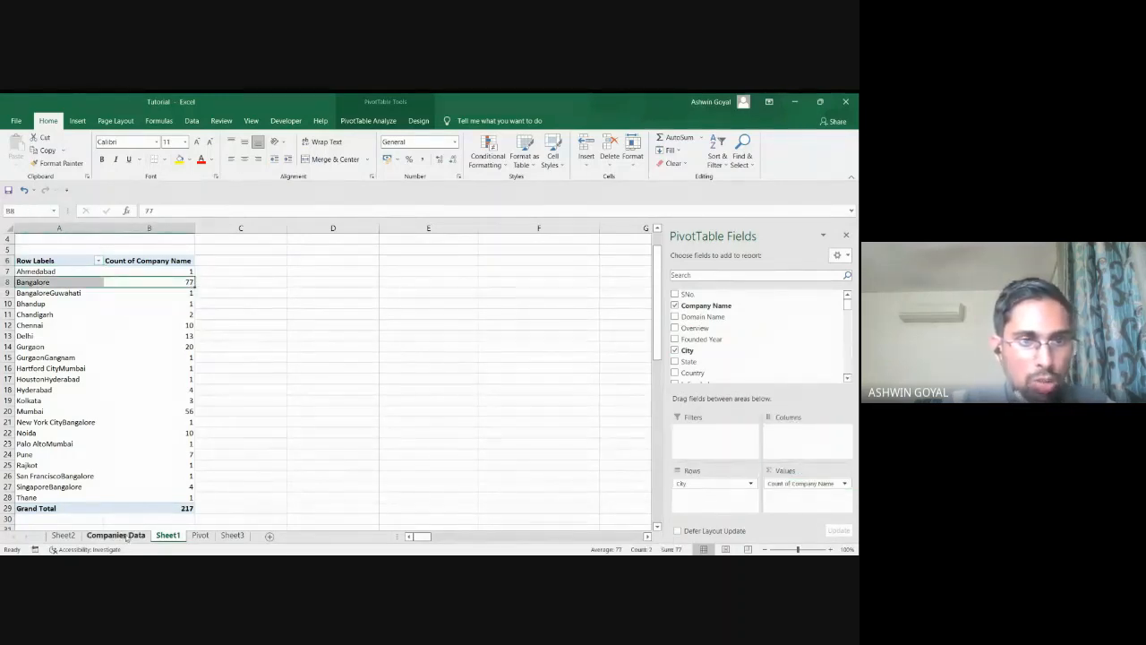
{"action": "key", "text": "ctrl+Down"}
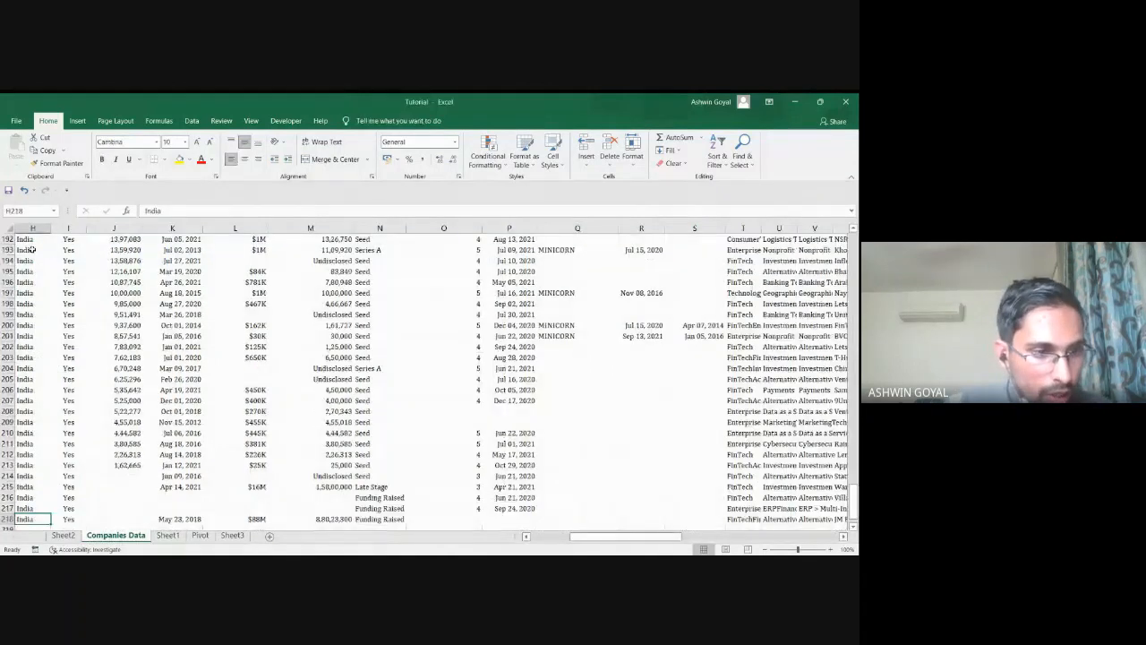
{"action": "left_click", "coordinate": [168, 534]}
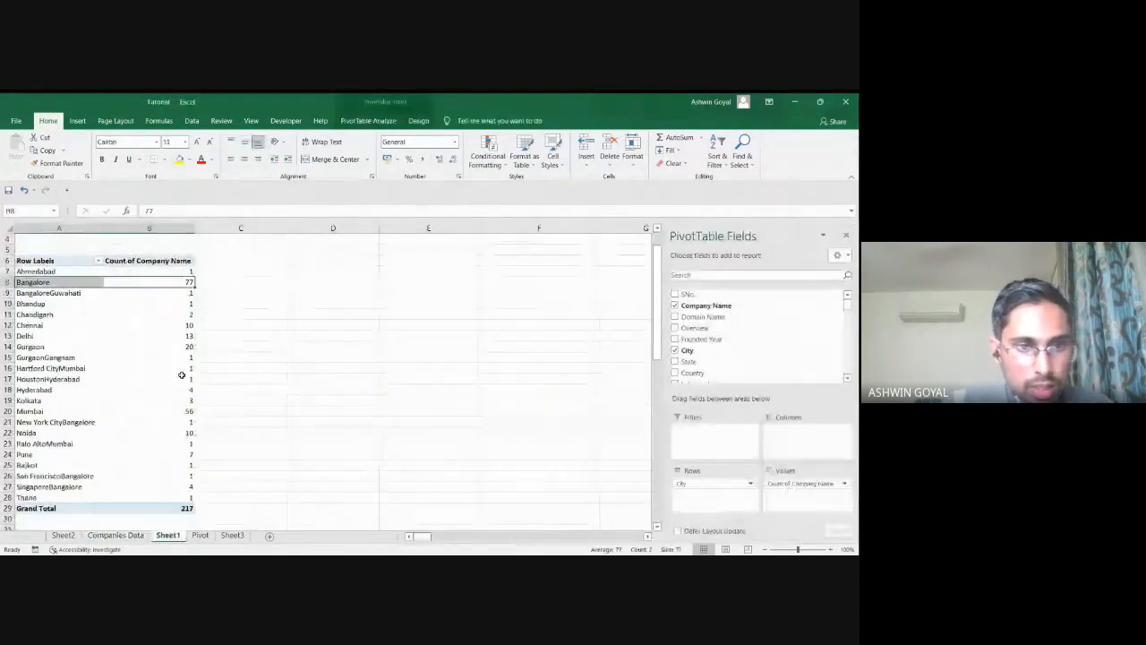
{"action": "left_click", "coordinate": [166, 411]}
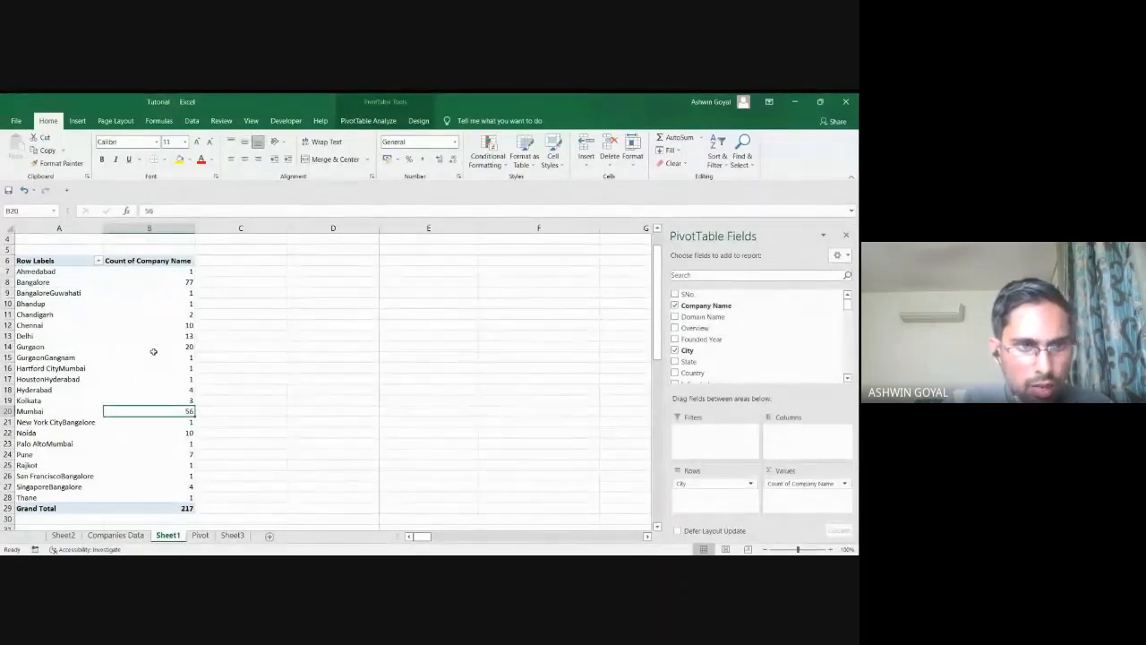
{"action": "left_click_drag", "start_coordinate": [151, 349], "coordinate": [97, 347]}
{"action": "left_click", "coordinate": [161, 415]}
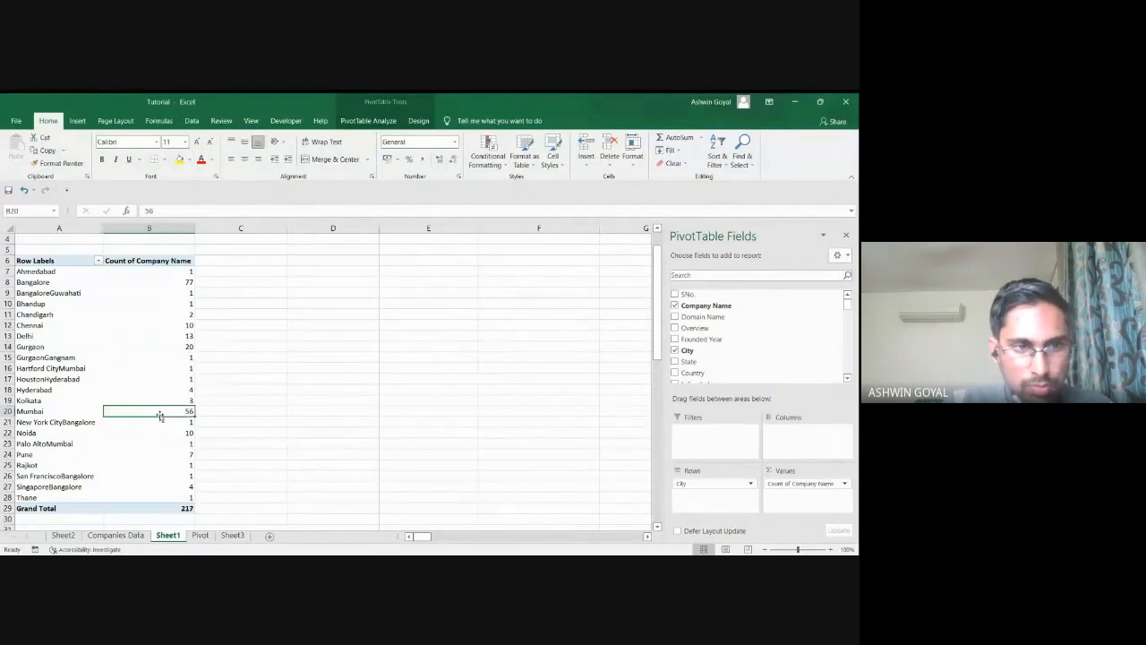
{"action": "left_click", "coordinate": [156, 284]}
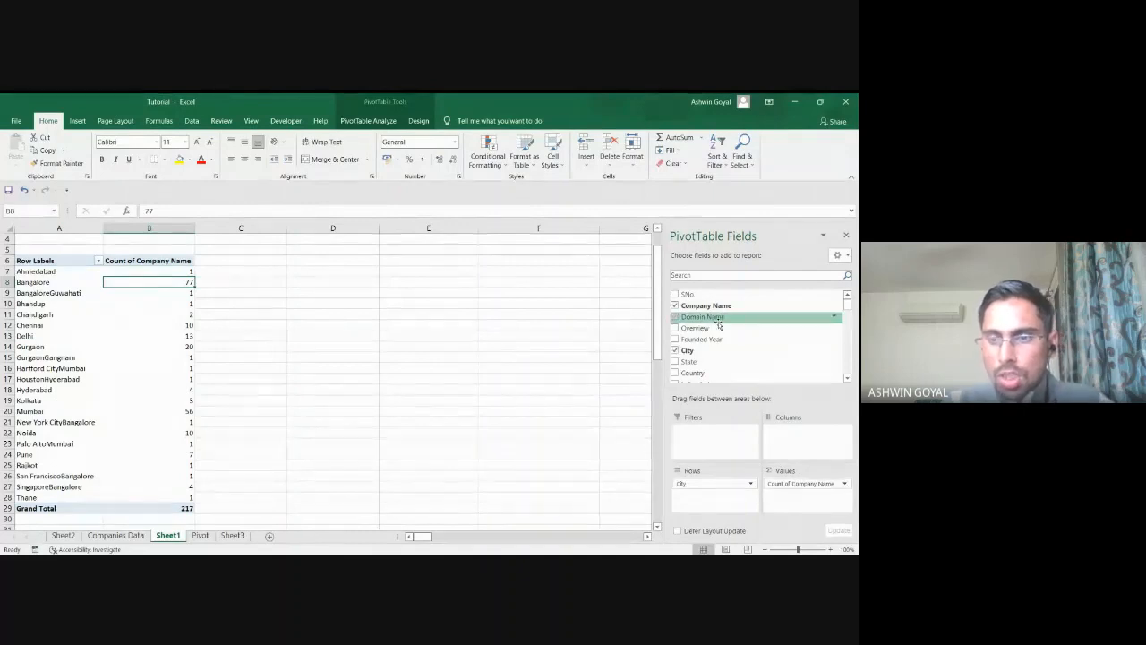
{"action": "scroll", "coordinate": [718, 345], "scroll_direction": "down", "scroll_amount": 1}
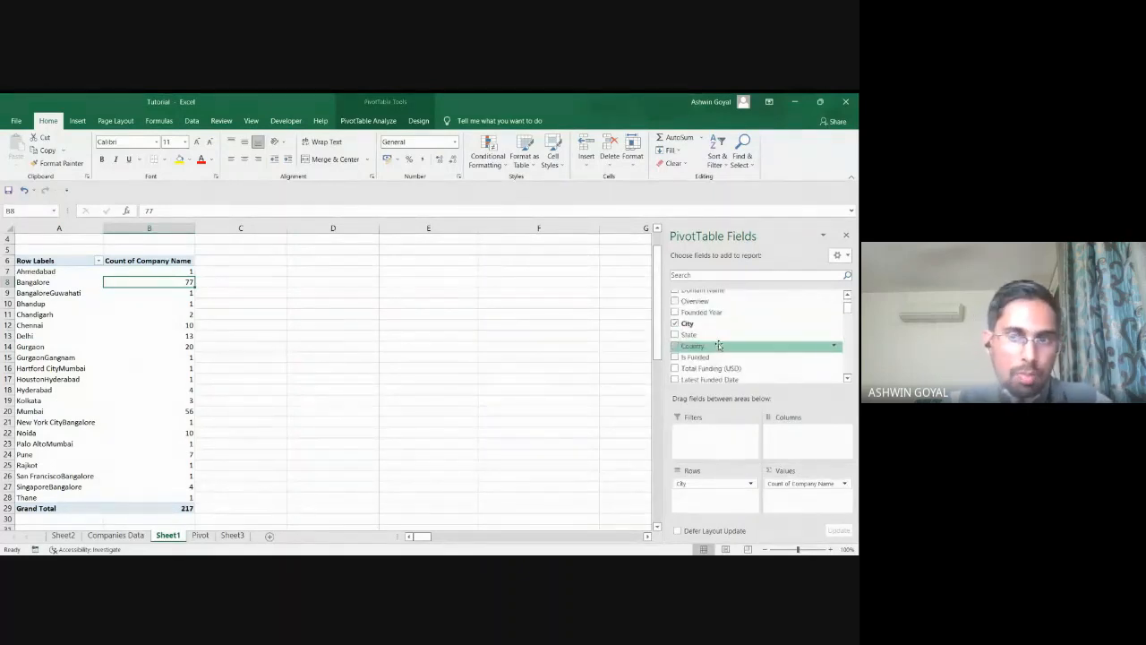
{"action": "scroll", "coordinate": [718, 343], "scroll_direction": "down", "scroll_amount": 3}
{"action": "scroll", "coordinate": [721, 344], "scroll_direction": "up", "scroll_amount": 4}
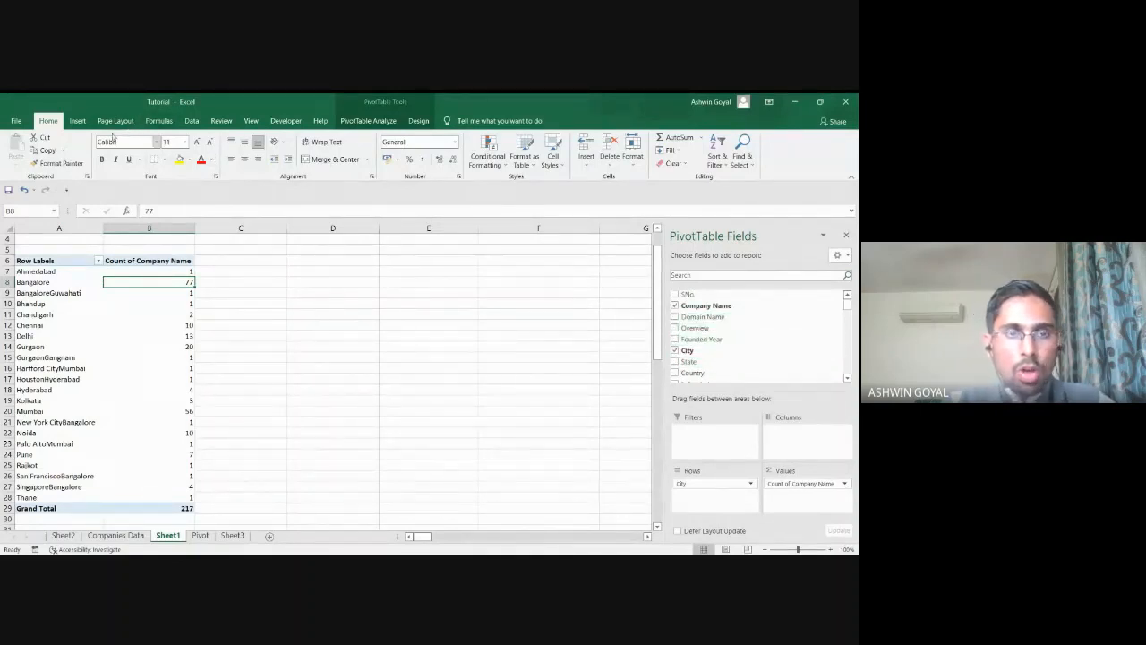
Insert Founded Year and Is Incorporated slicers, filter Is Incorporated to Yes, and place both slicers beside the pivot table.
{"action": "left_click", "coordinate": [358, 123]}
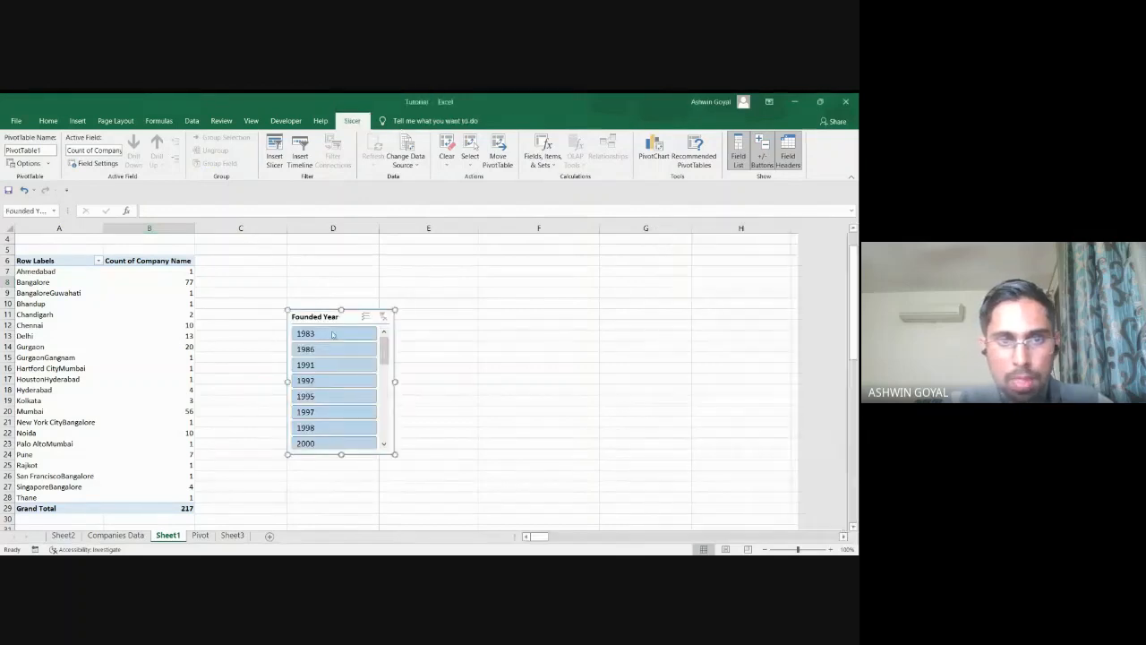
{"action": "left_click_drag", "start_coordinate": [321, 320], "coordinate": [352, 272]}
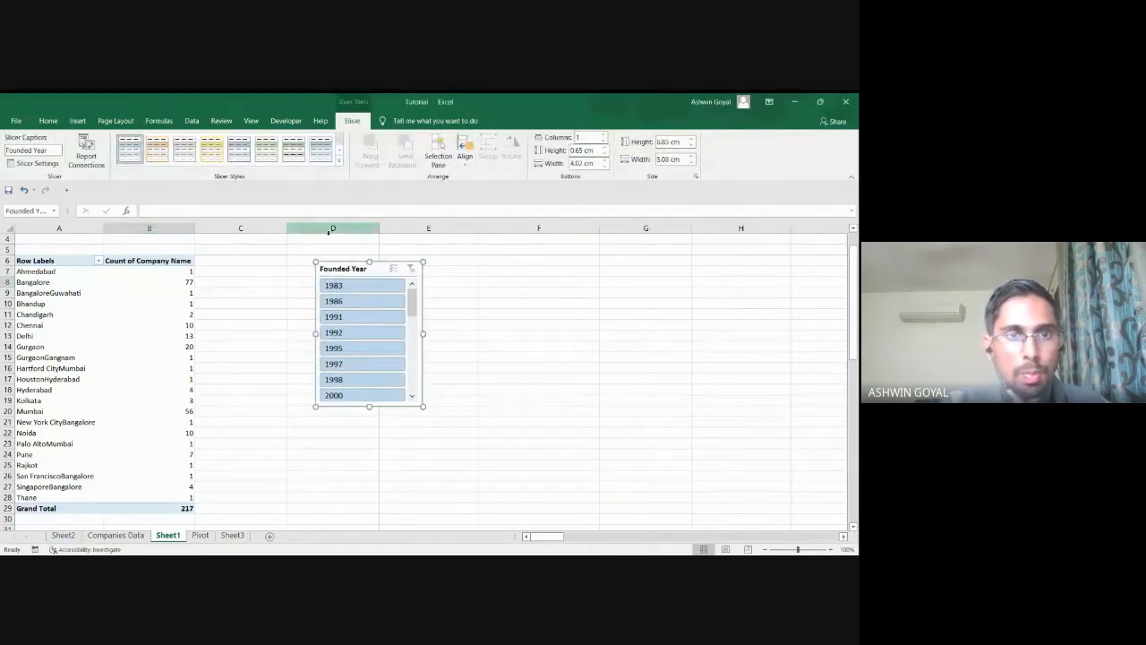
{"action": "left_click", "coordinate": [190, 293]}
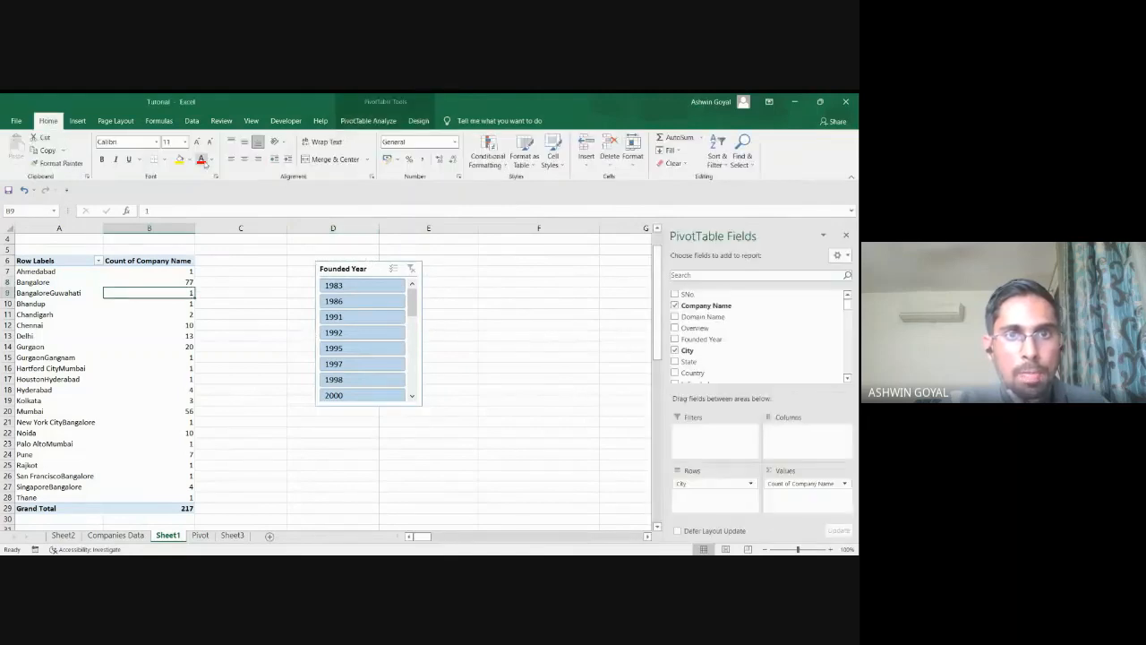
{"action": "left_click", "coordinate": [368, 120]}
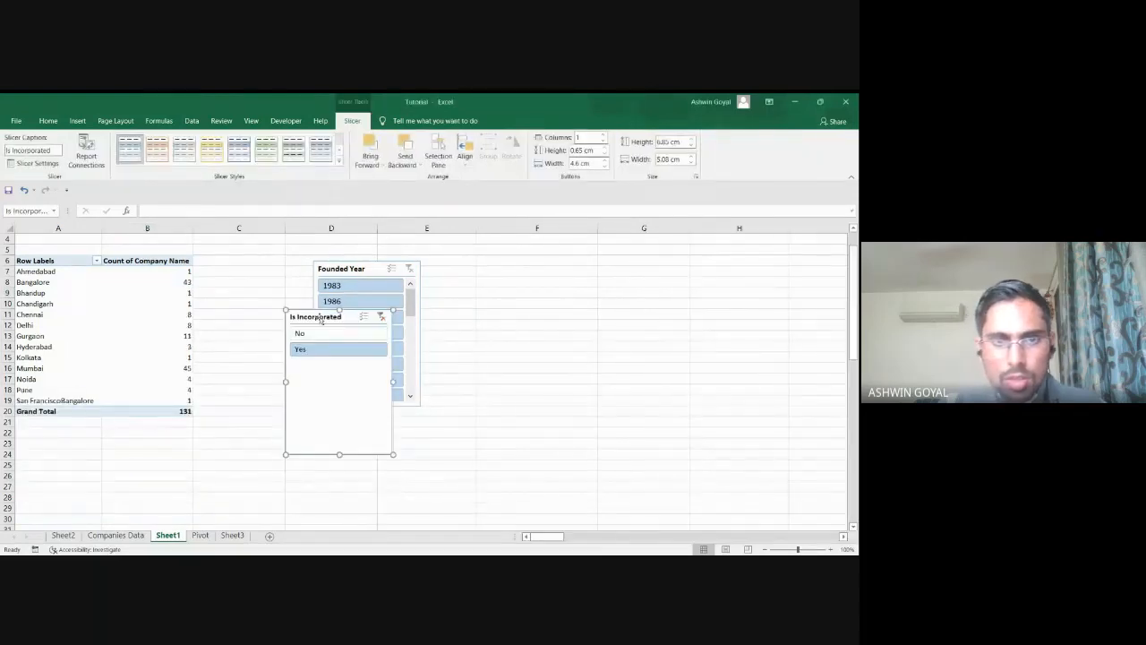
{"action": "left_click_drag", "start_coordinate": [323, 314], "coordinate": [573, 263]}
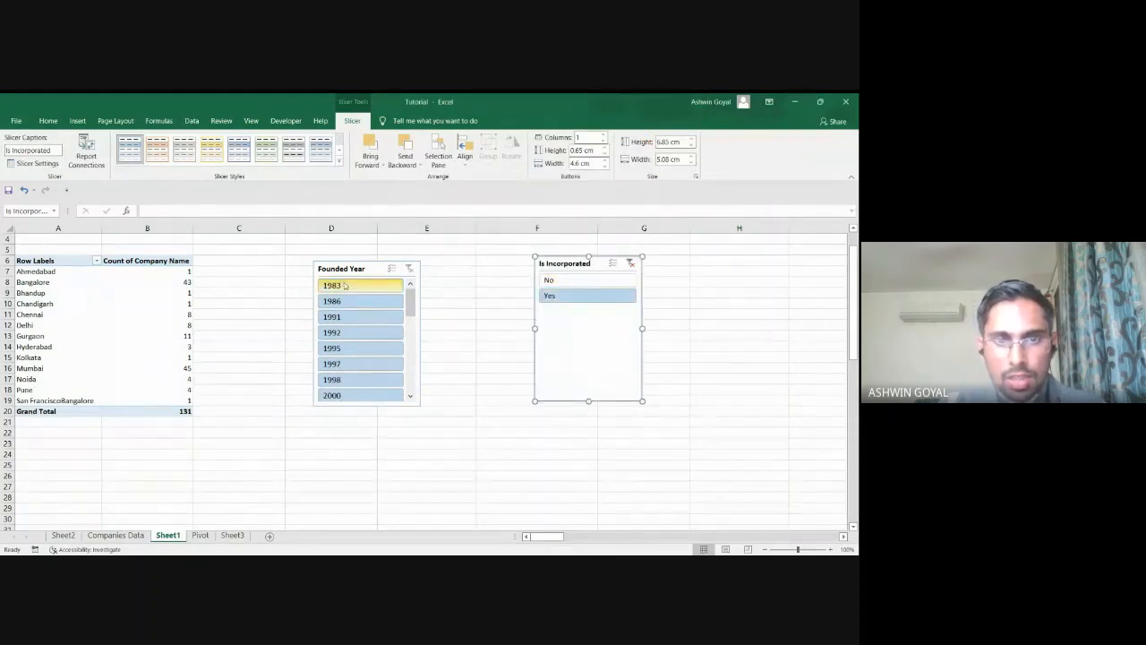
Enable multi-select in the Founded Year slicer and exclude 1983, 1986, 1991, 1992, 1995, 1997, 1998 and 2000.
{"action": "left_click", "coordinate": [391, 268]}
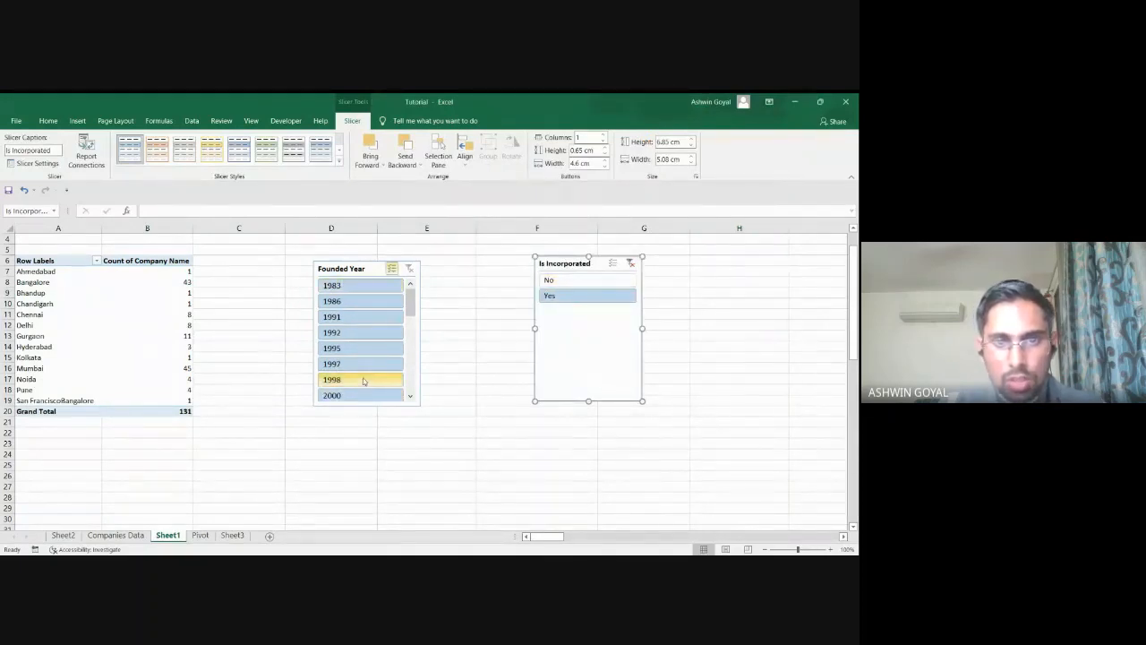
{"action": "left_click", "coordinate": [409, 272]}
{"action": "left_click", "coordinate": [364, 287]}
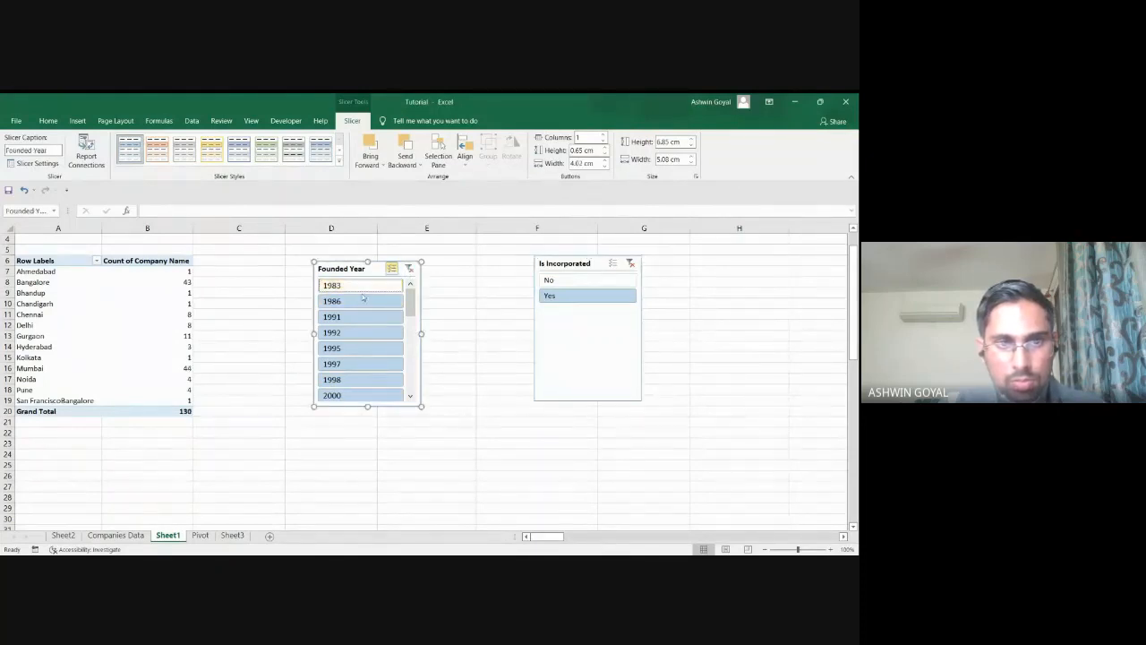
{"action": "left_click", "coordinate": [361, 302]}
{"action": "left_click", "coordinate": [360, 317]}
{"action": "left_click", "coordinate": [357, 338]}
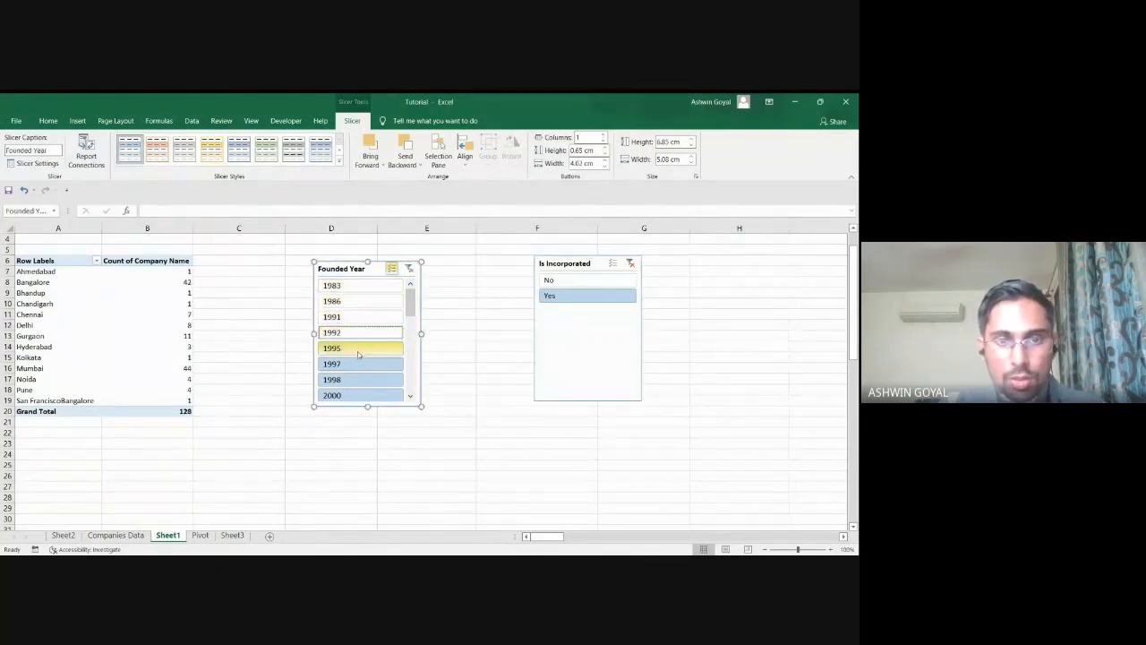
{"action": "left_click", "coordinate": [358, 348]}
{"action": "left_click", "coordinate": [358, 364]}
{"action": "left_click", "coordinate": [358, 379]}
{"action": "left_click", "coordinate": [358, 395]}
{"action": "scroll", "coordinate": [358, 376], "scroll_direction": "down", "scroll_amount": 1}
{"action": "scroll", "coordinate": [360, 364], "scroll_direction": "down", "scroll_amount": 1}
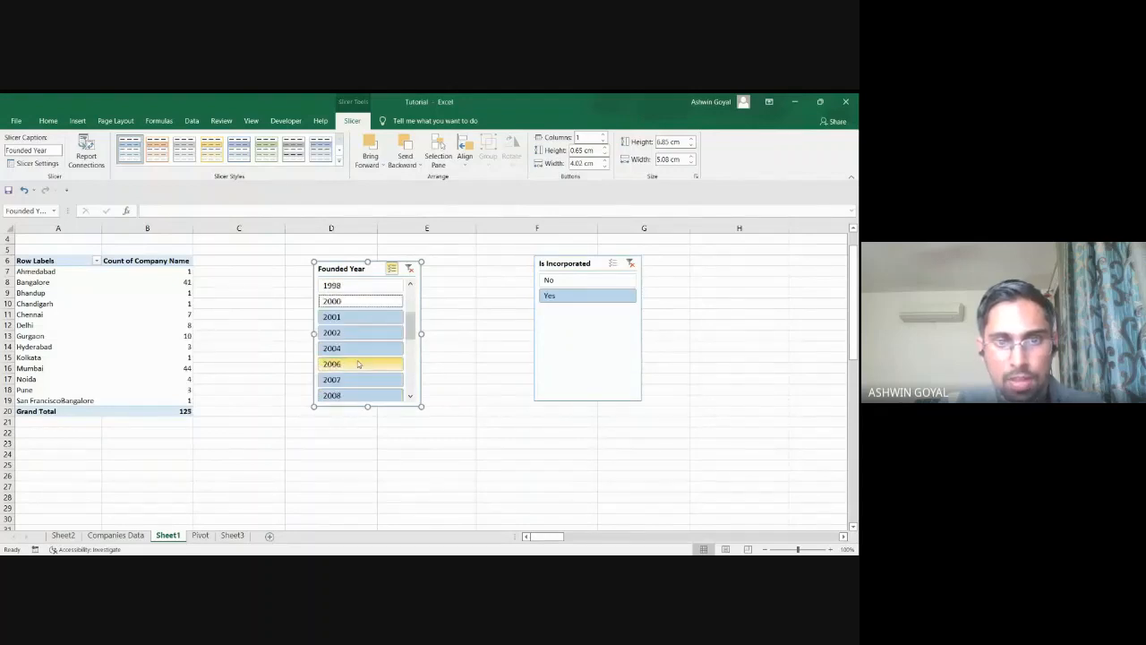
Exclude 2001, 2002, 2004, 2006 and 2007 as well in the Founded Year slicer.
{"action": "left_click_drag", "start_coordinate": [410, 329], "coordinate": [410, 353]}
{"action": "mouse_move", "coordinate": [172, 281]}
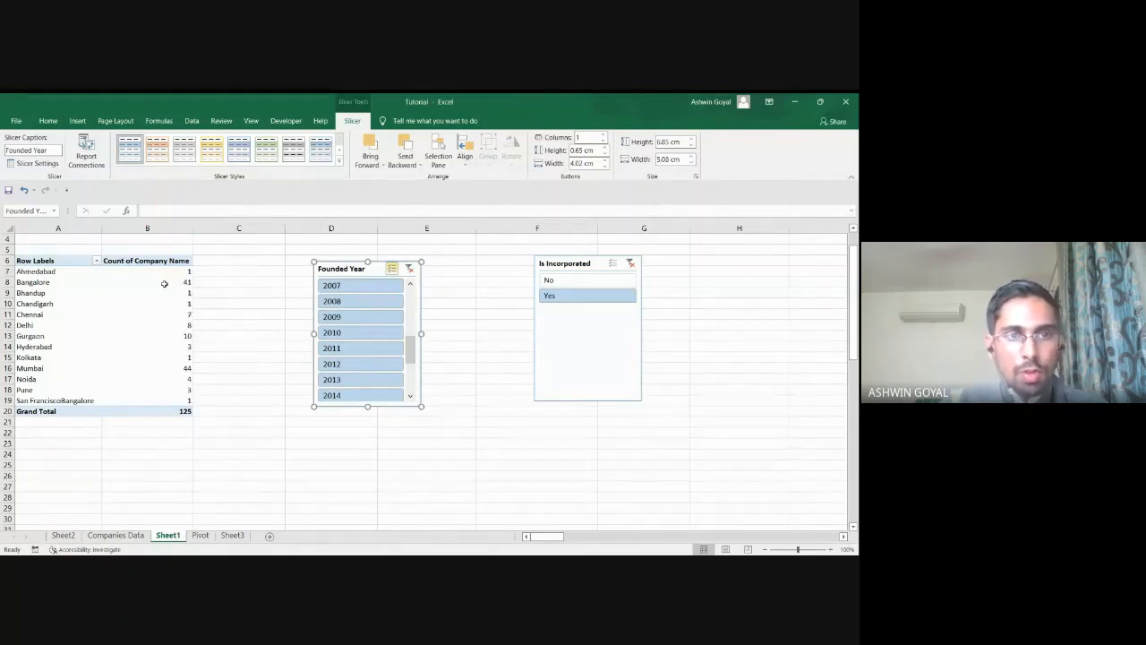
{"action": "scroll", "coordinate": [355, 322], "scroll_direction": "up", "scroll_amount": 1}
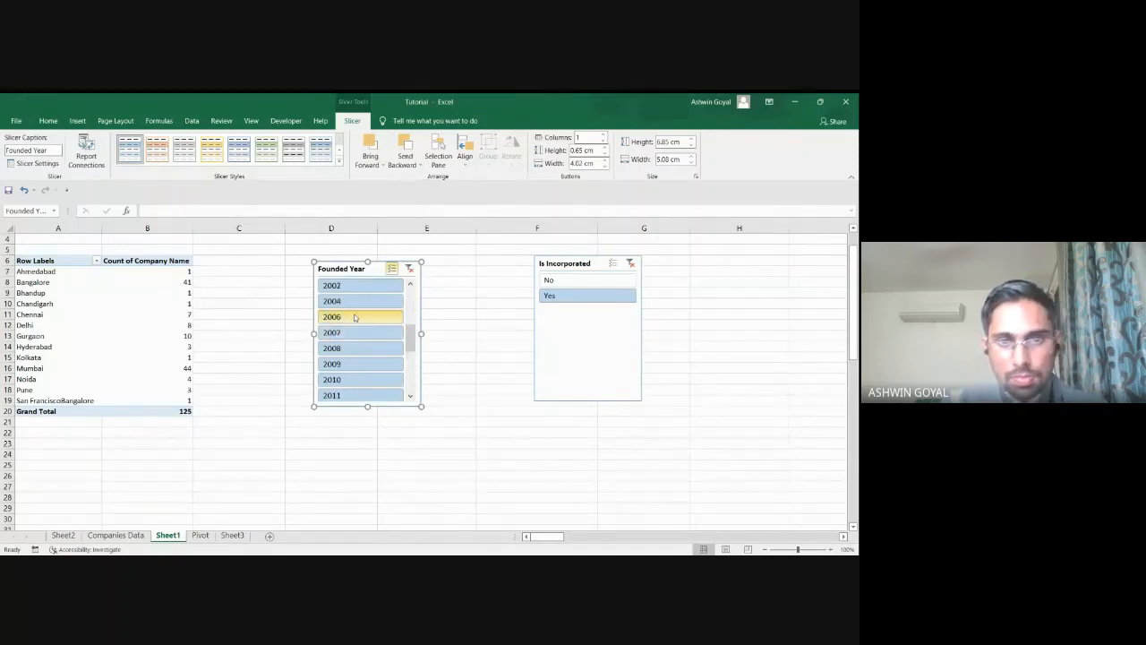
{"action": "scroll", "coordinate": [354, 318], "scroll_direction": "up", "scroll_amount": 1}
{"action": "left_click", "coordinate": [354, 317]}
{"action": "left_click", "coordinate": [350, 333]}
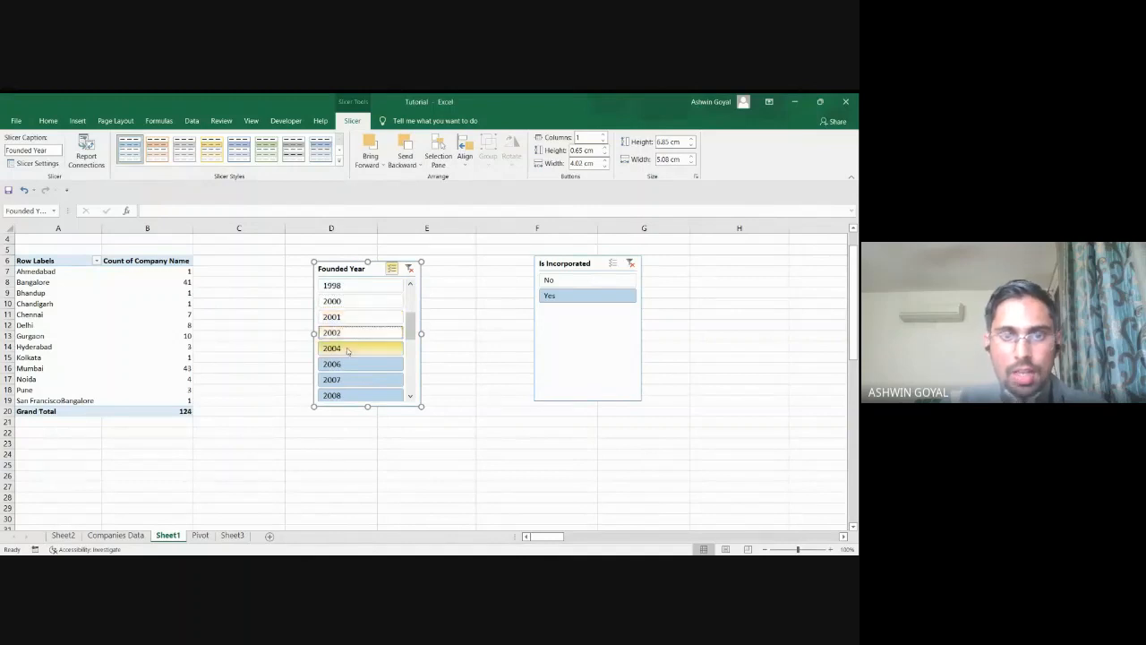
{"action": "left_click", "coordinate": [347, 348]}
{"action": "left_click", "coordinate": [343, 365]}
{"action": "left_click", "coordinate": [341, 381]}
{"action": "scroll", "coordinate": [337, 399], "scroll_direction": "down", "scroll_amount": 2}
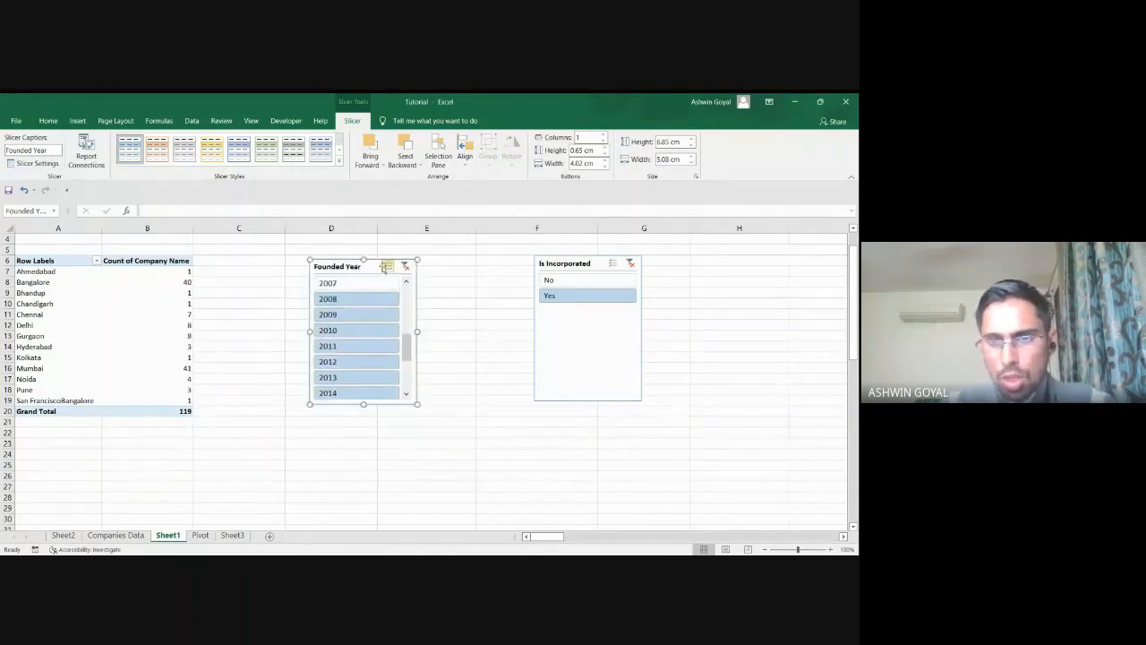
Delete the Founded Year and Is Incorporated slicers from Sheet1.
{"action": "key", "text": "Delete"}
{"action": "left_click", "coordinate": [588, 267]}
{"action": "key", "text": "Delete"}
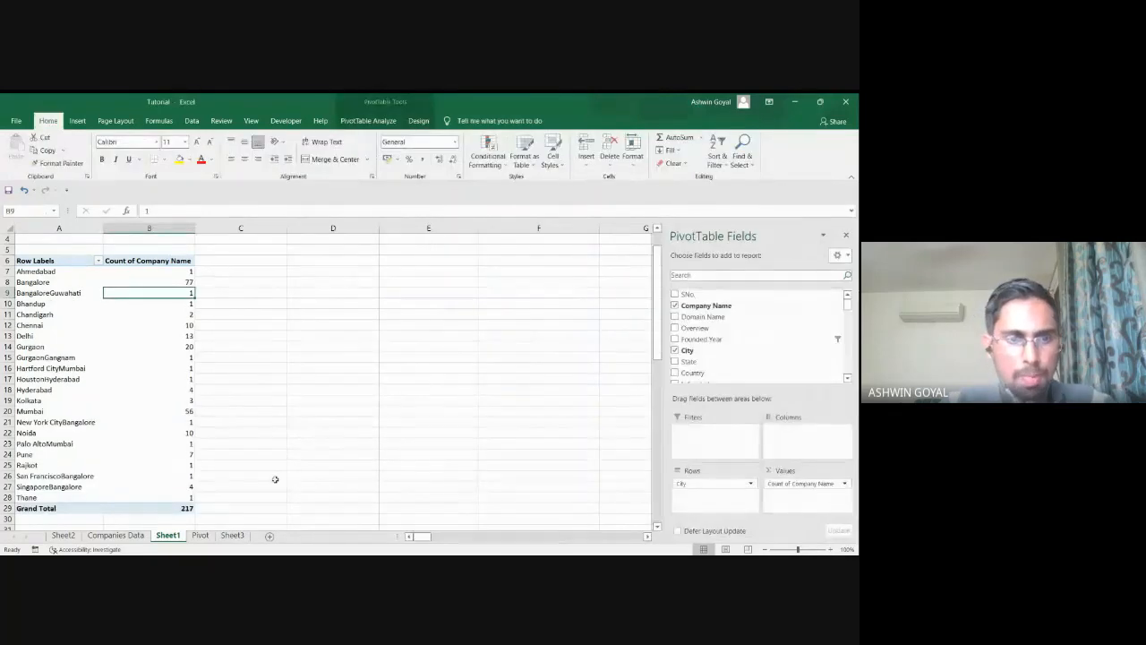
{"action": "left_click", "coordinate": [177, 509]}
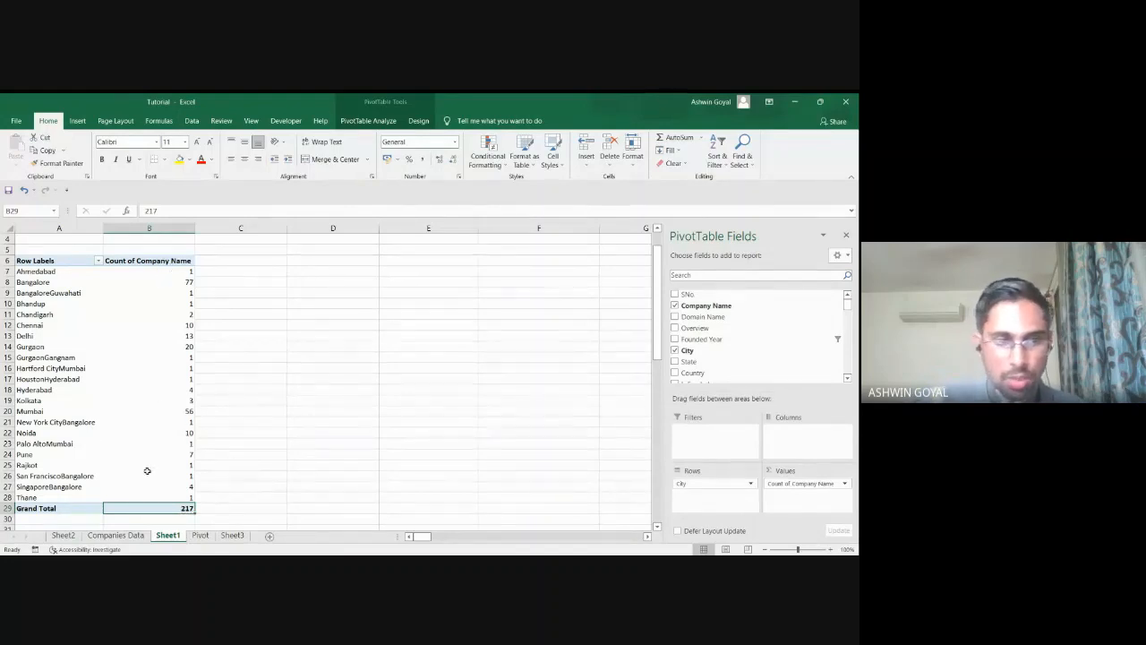
{"action": "key", "text": "alt+Tab"}
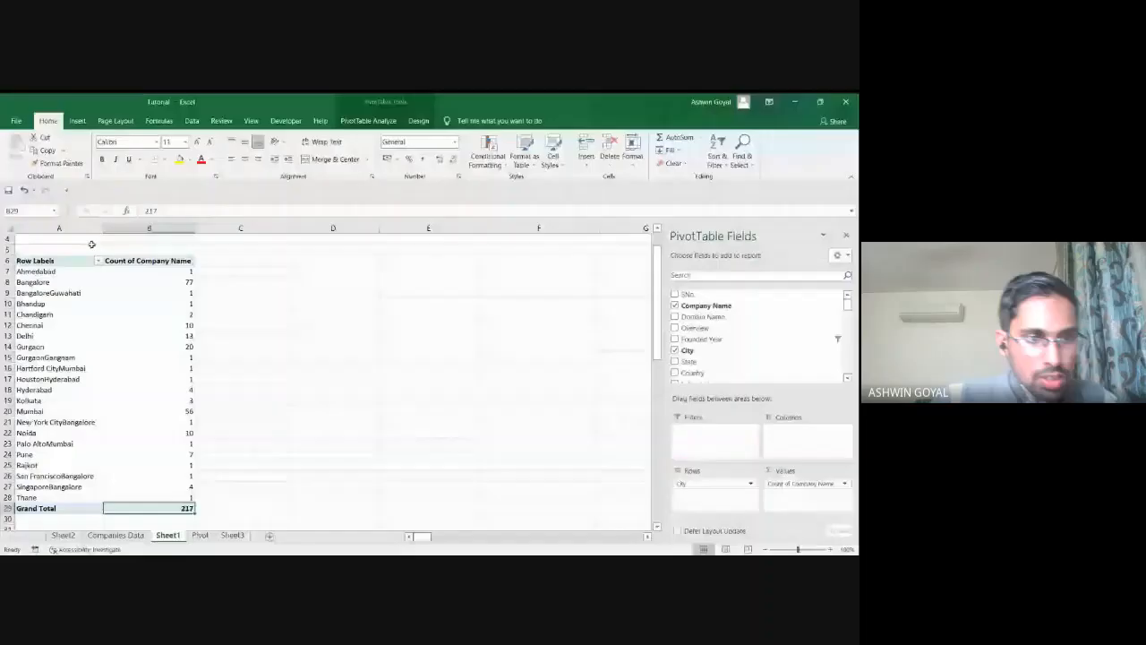
{"action": "left_click", "coordinate": [40, 272]}
{"action": "left_click_drag", "start_coordinate": [43, 282], "coordinate": [45, 497]}
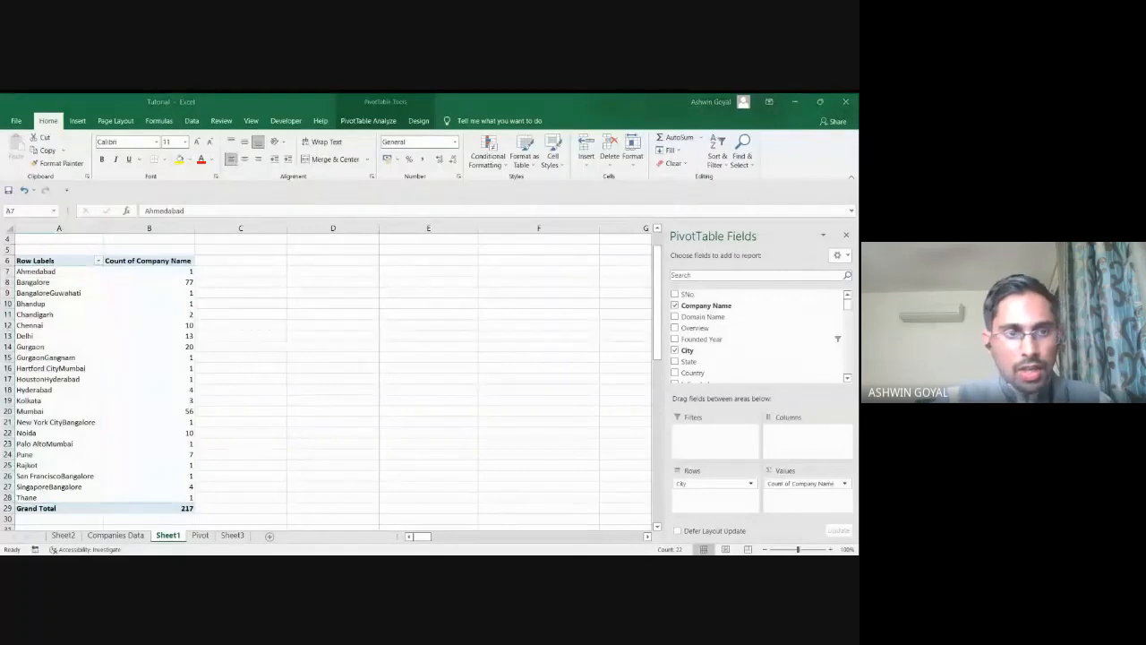
{"action": "left_click", "coordinate": [74, 272]}
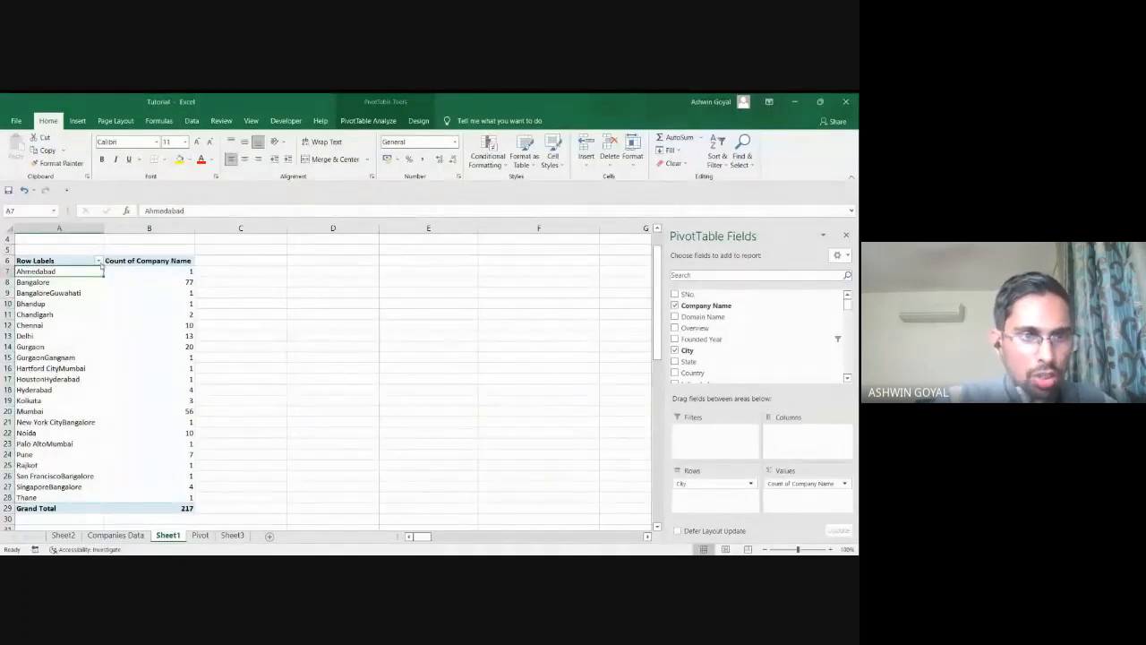
In the City row label filter, deselect SingaporeBangalore, San FranciscoBangalore, Palo AltoMumbai, New York CityBangalore and HoustonHyderabad.
{"action": "left_click", "coordinate": [98, 260]}
{"action": "scroll", "coordinate": [62, 416], "scroll_direction": "down", "scroll_amount": 4}
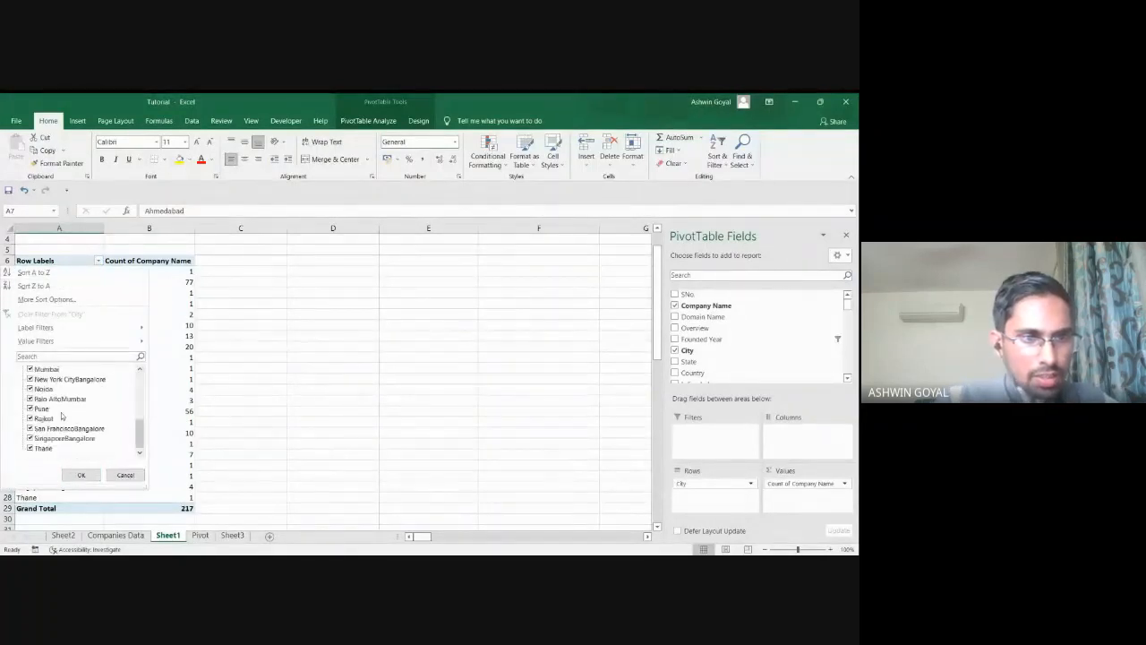
{"action": "scroll", "coordinate": [62, 415], "scroll_direction": "up", "scroll_amount": 3}
{"action": "scroll", "coordinate": [49, 403], "scroll_direction": "down", "scroll_amount": 3}
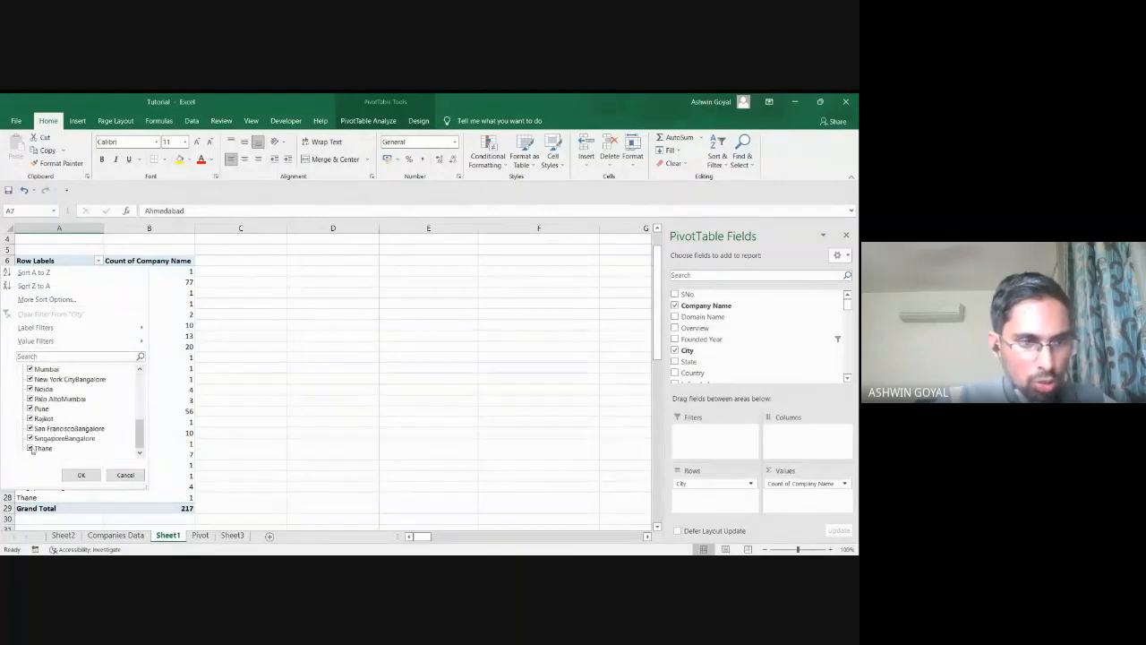
{"action": "left_click", "coordinate": [31, 438]}
{"action": "left_click", "coordinate": [29, 428]}
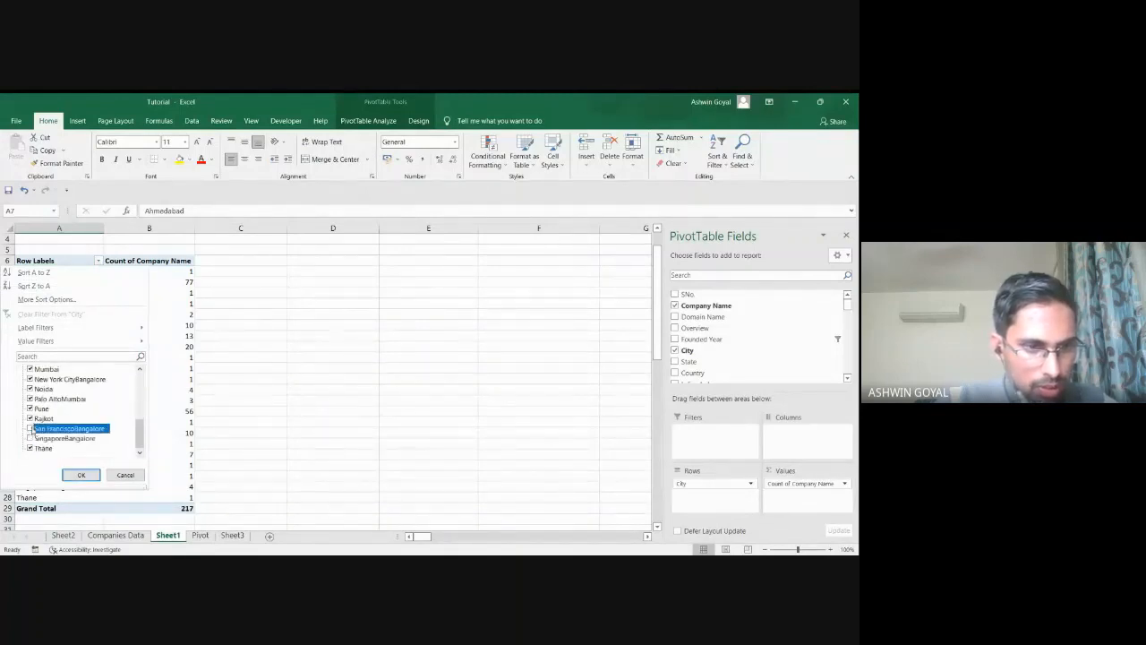
{"action": "scroll", "coordinate": [31, 433], "scroll_direction": "up", "scroll_amount": 1}
{"action": "left_click", "coordinate": [30, 418]}
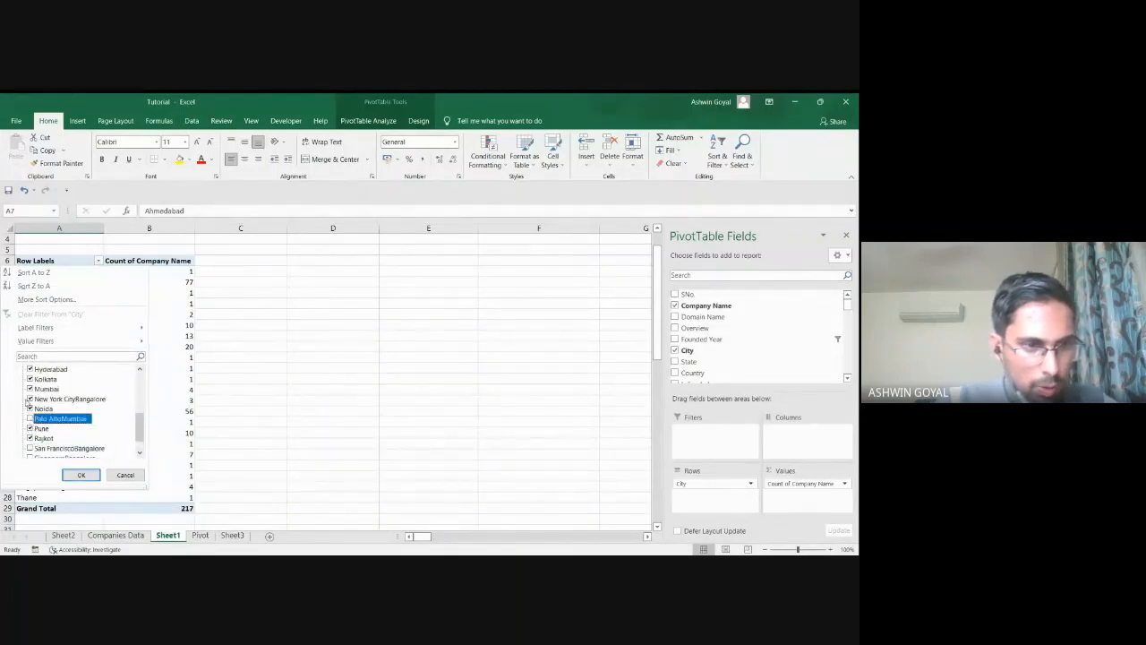
{"action": "scroll", "coordinate": [29, 406], "scroll_direction": "up", "scroll_amount": 3}
{"action": "left_click", "coordinate": [29, 408]}
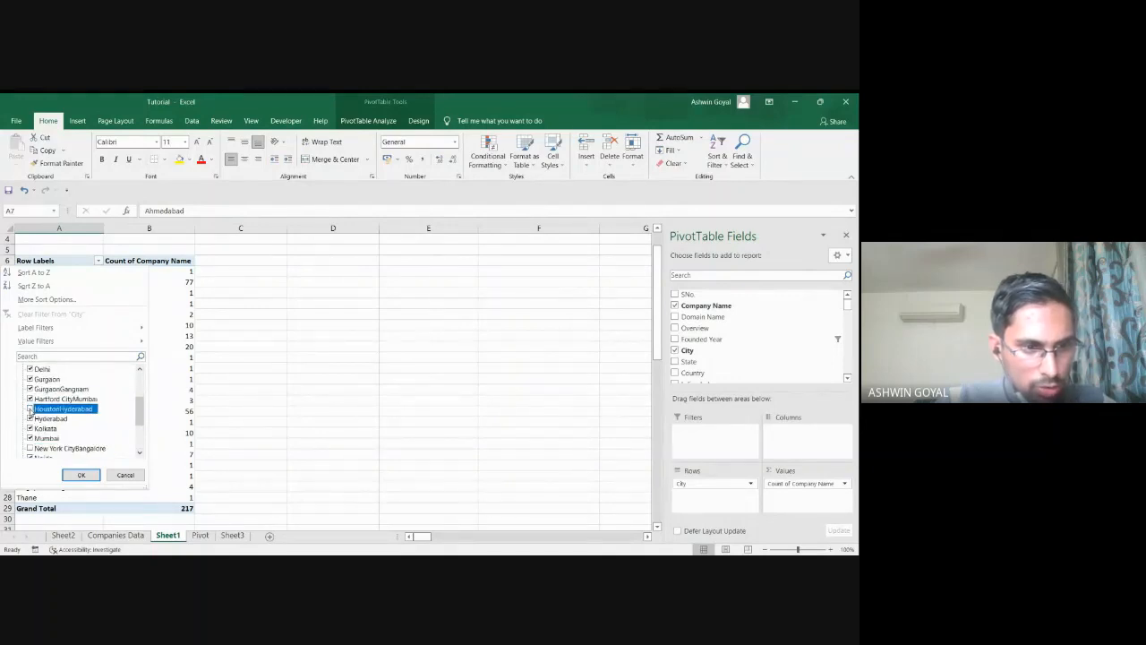
Deselect Hartford CityMumbai, BangaloreGuwahati and GurgaonGangnam in the City filter as well, and apply the filter to the pivot table.
{"action": "scroll", "coordinate": [31, 412], "scroll_direction": "up", "scroll_amount": 3}
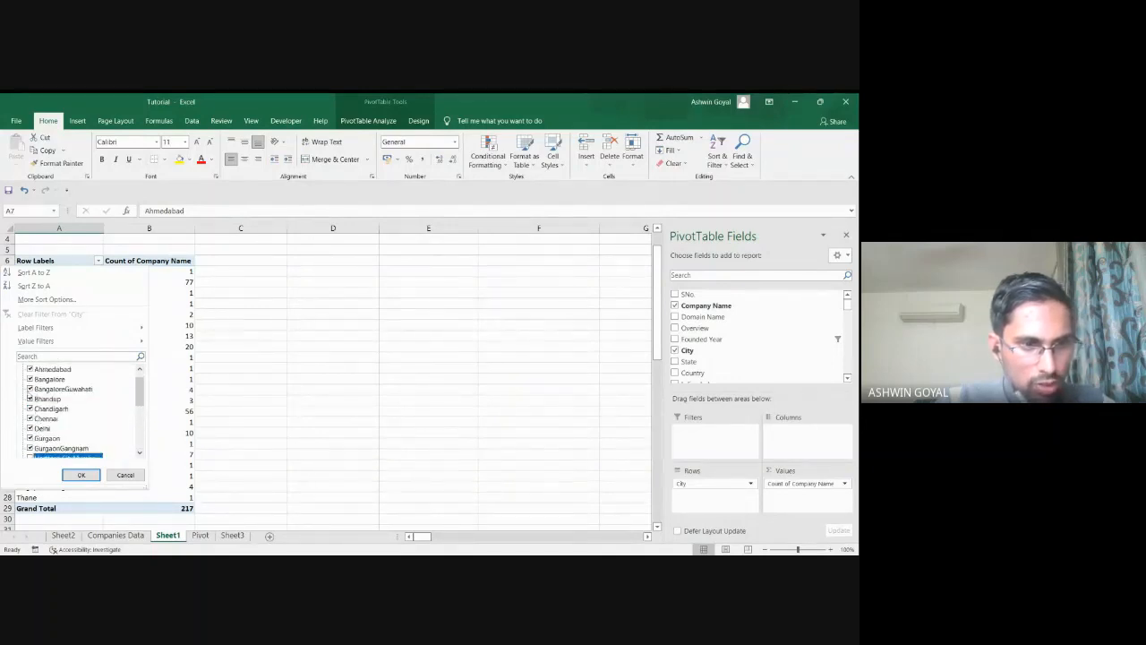
{"action": "left_click", "coordinate": [30, 389]}
{"action": "scroll", "coordinate": [29, 389], "scroll_direction": "down", "scroll_amount": 1}
{"action": "left_click", "coordinate": [30, 428]}
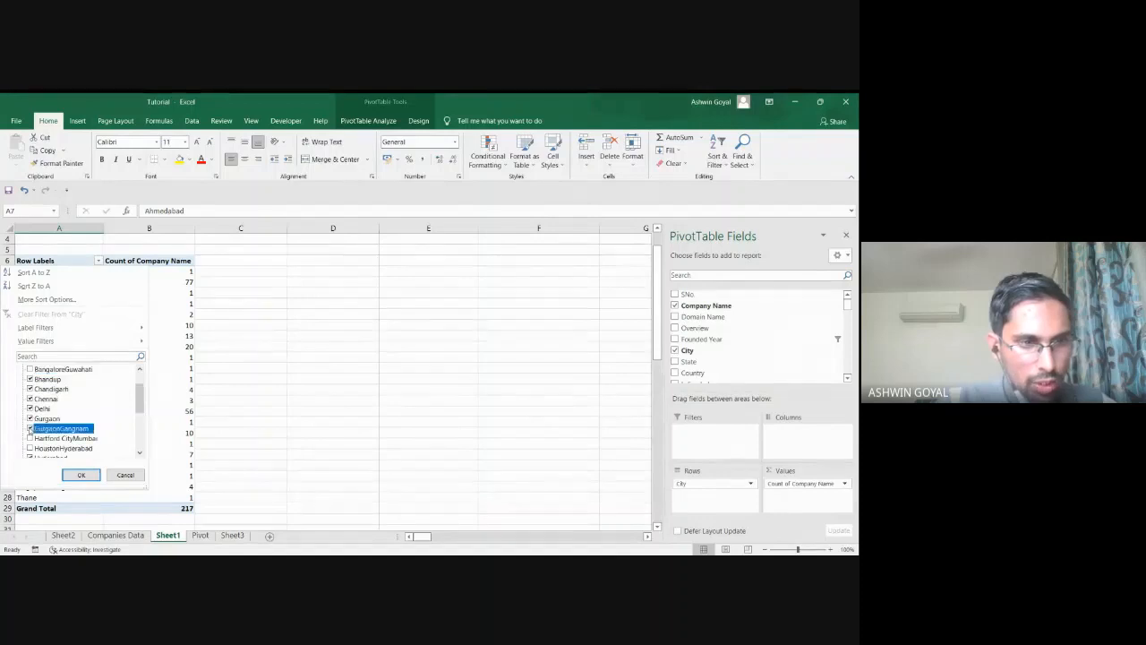
{"action": "scroll", "coordinate": [61, 430], "scroll_direction": "down", "scroll_amount": 5}
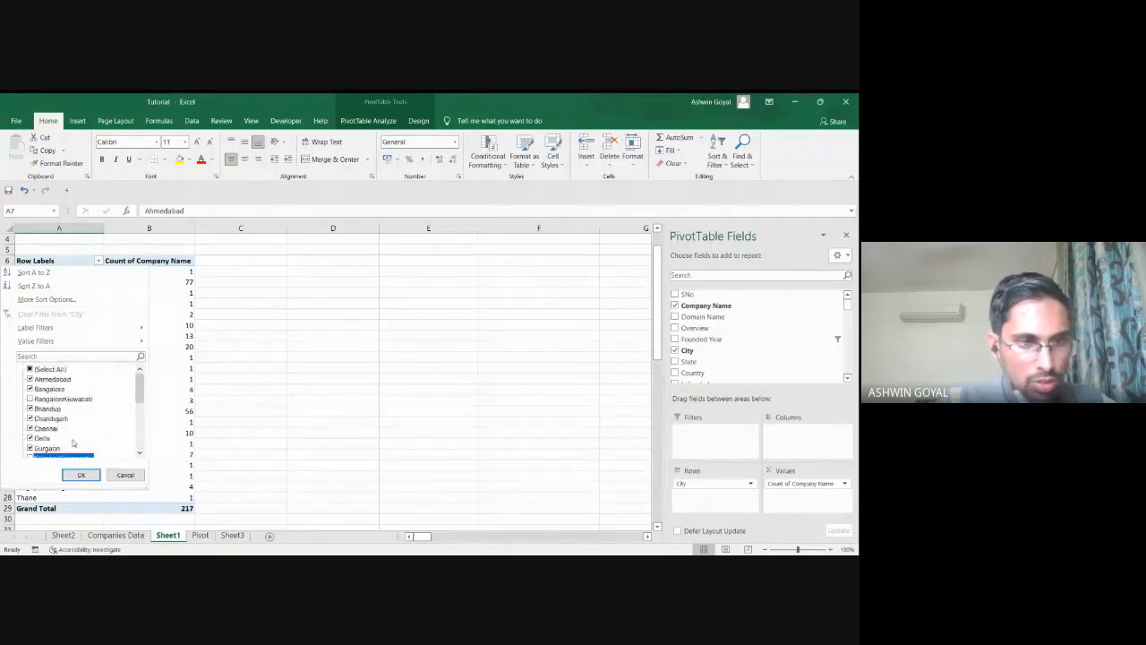
{"action": "left_click", "coordinate": [81, 474]}
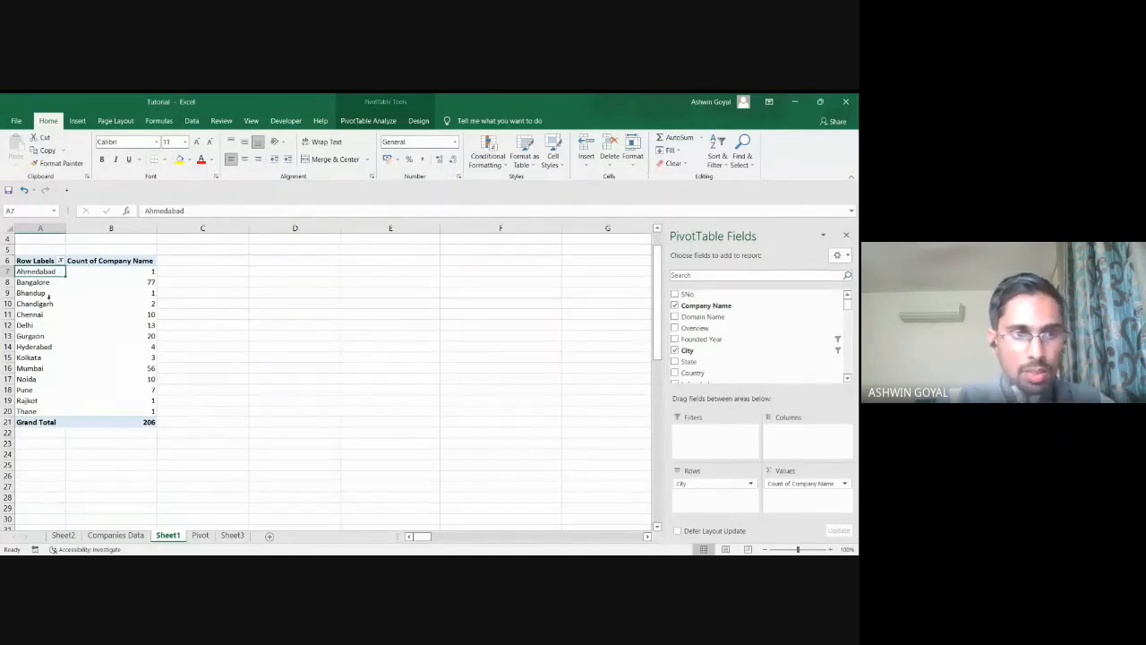
Sort the City row labels Z to A, and return them to A to Z order.
{"action": "left_click", "coordinate": [60, 260]}
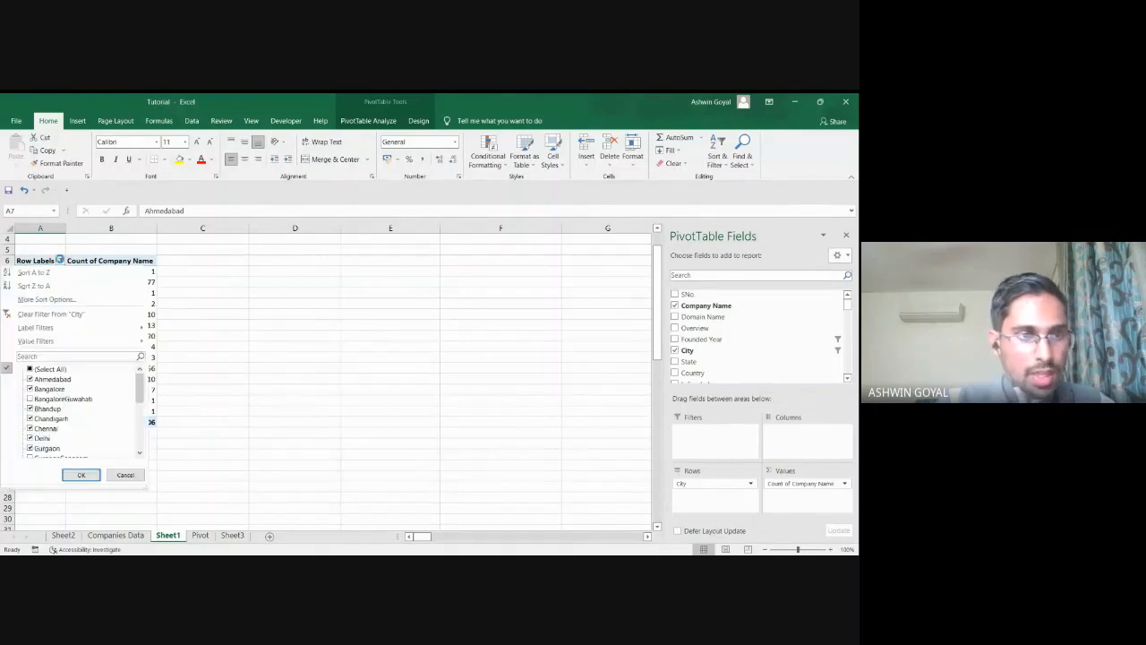
{"action": "left_click", "coordinate": [52, 285]}
{"action": "left_click", "coordinate": [60, 260]}
{"action": "left_click", "coordinate": [52, 274]}
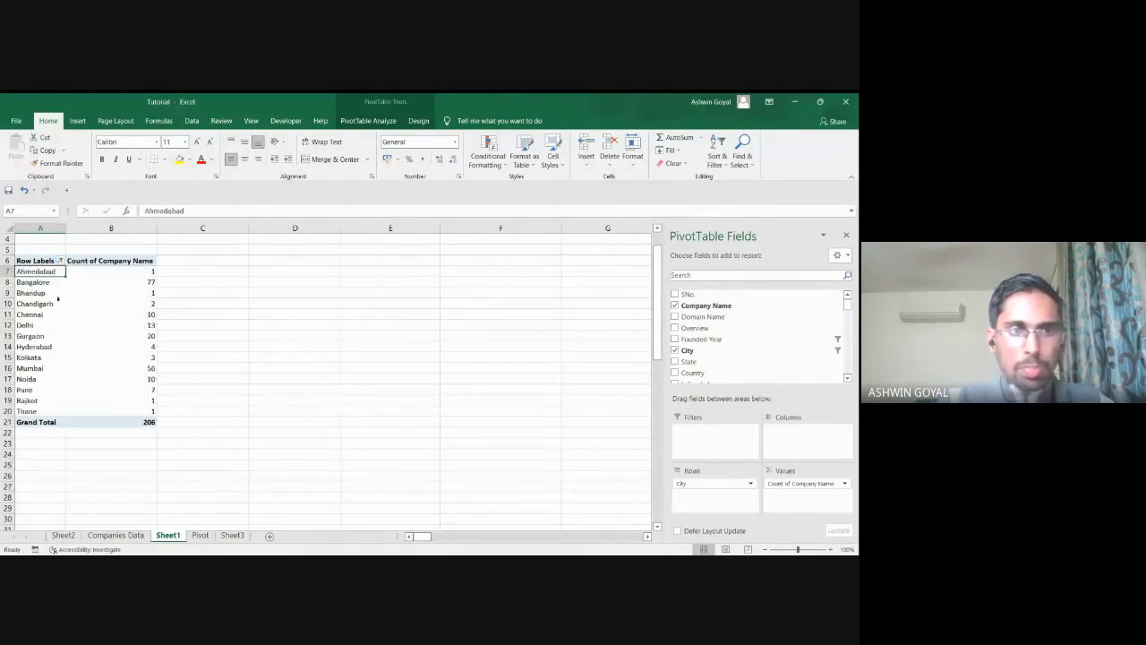
{"action": "key", "text": "alt+Tab"}
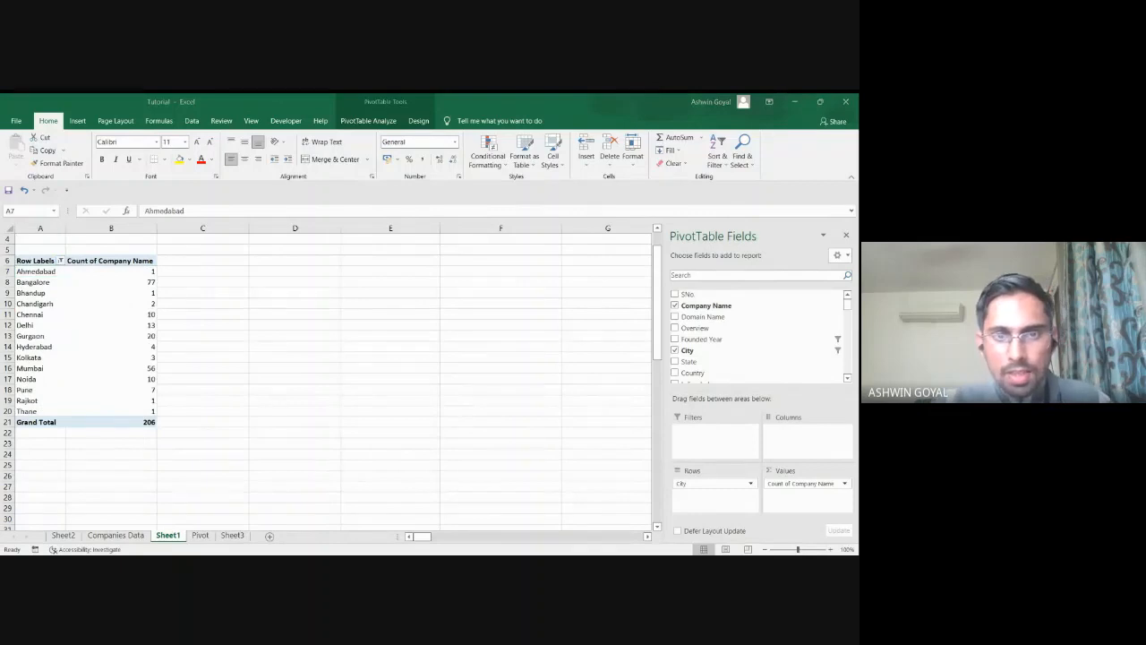
{"action": "key", "text": "alt+Tab"}
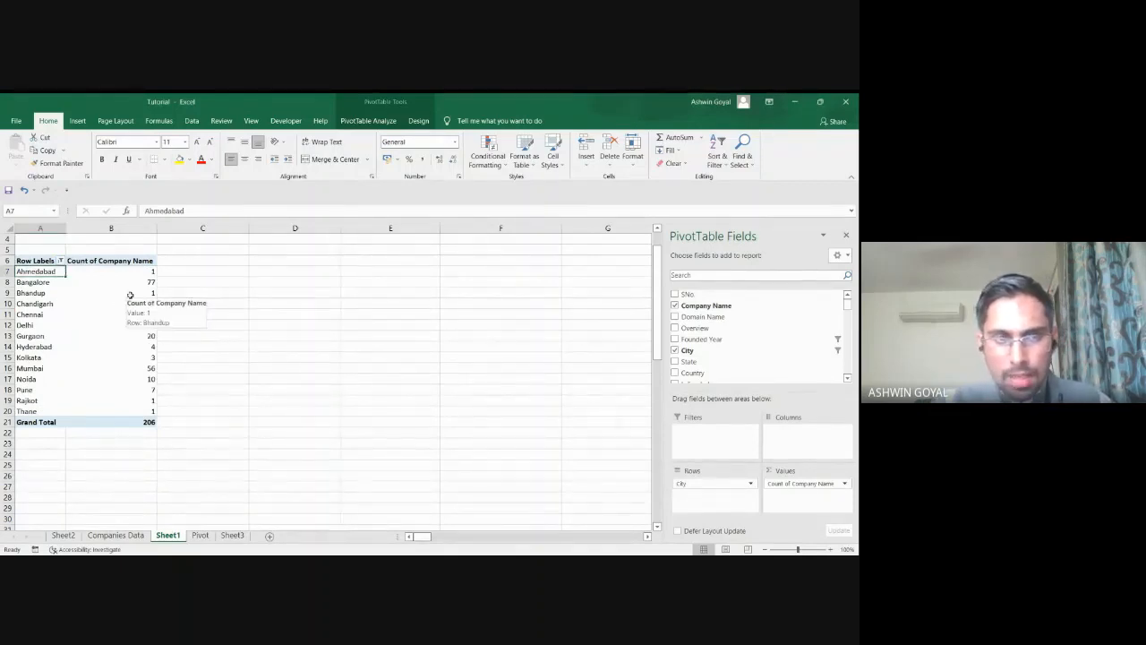
Add Founded Year as the column field of the pivot table.
{"action": "scroll", "coordinate": [754, 333], "scroll_direction": "down", "scroll_amount": 3}
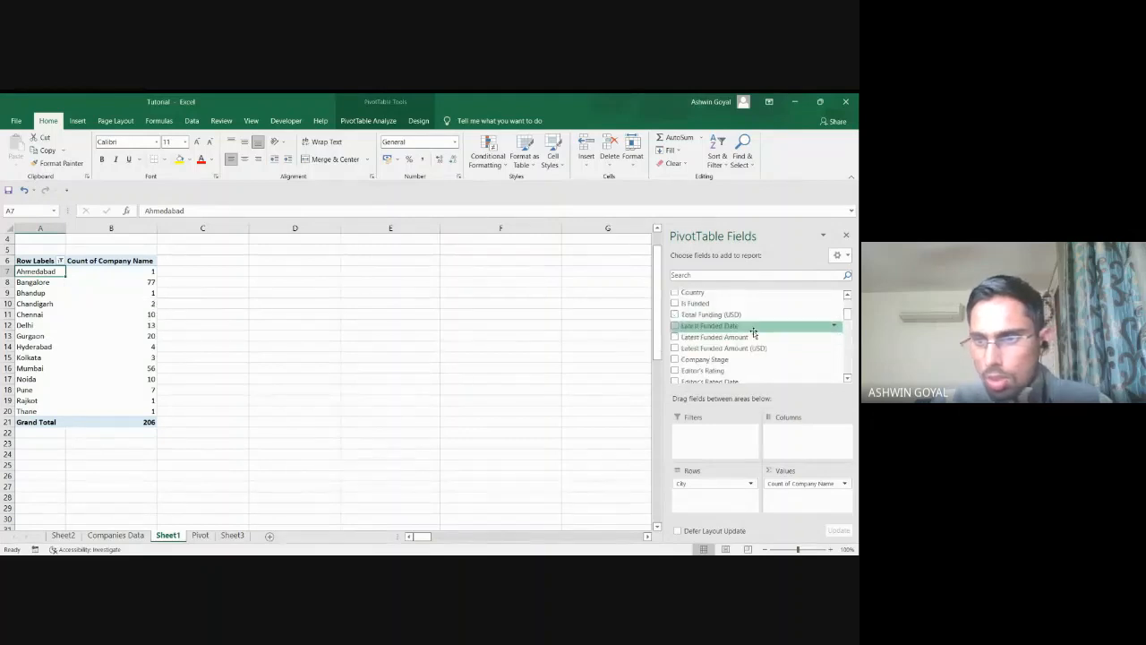
{"action": "scroll", "coordinate": [754, 333], "scroll_direction": "down", "scroll_amount": 2}
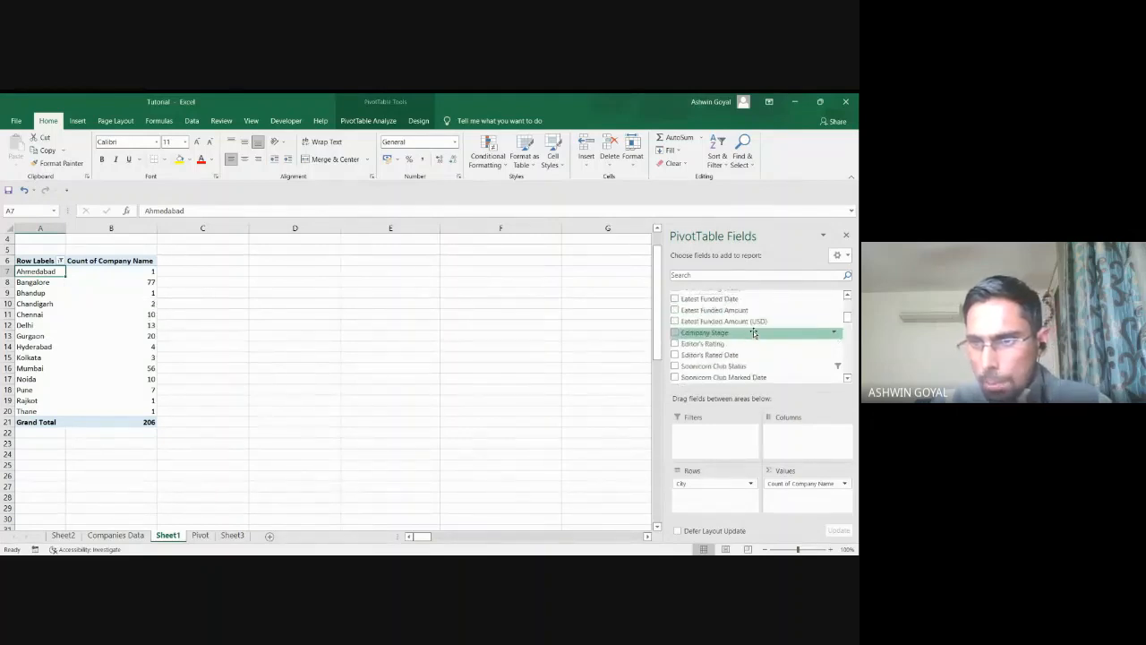
{"action": "scroll", "coordinate": [753, 331], "scroll_direction": "up", "scroll_amount": 3}
{"action": "left_click_drag", "start_coordinate": [739, 312], "coordinate": [813, 442]}
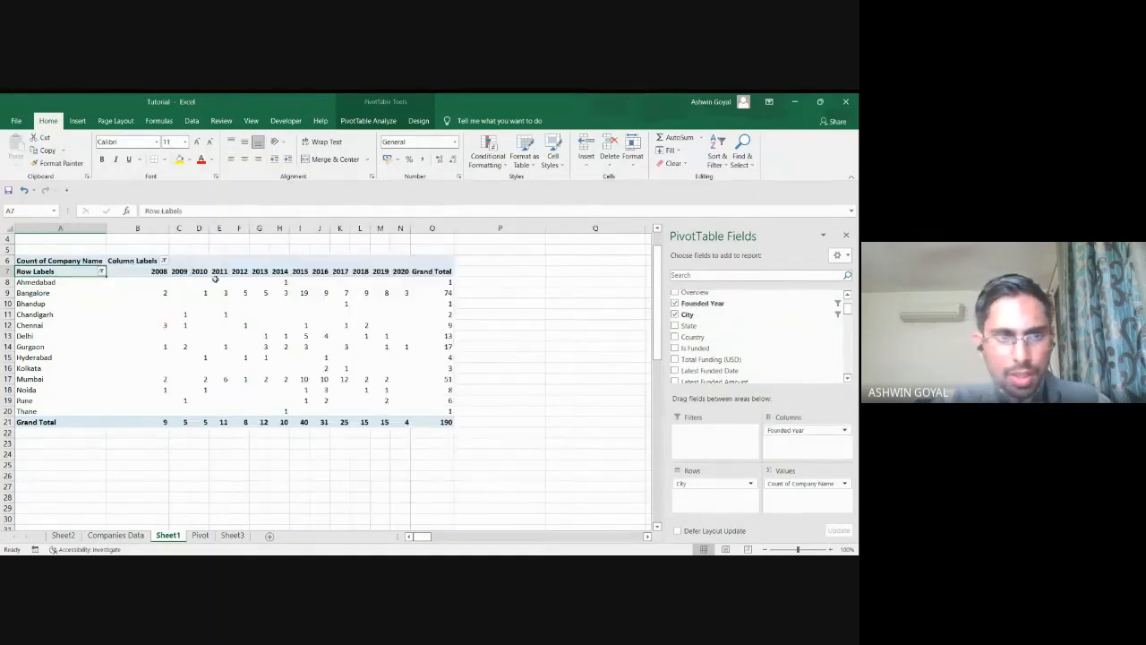
Examine the founding-year columns and Bangalore's company counts per year, including its 2015 count and row total.
{"action": "left_click_drag", "start_coordinate": [157, 271], "coordinate": [401, 271]}
{"action": "left_click_drag", "start_coordinate": [173, 292], "coordinate": [403, 292]}
{"action": "left_click", "coordinate": [303, 292]}
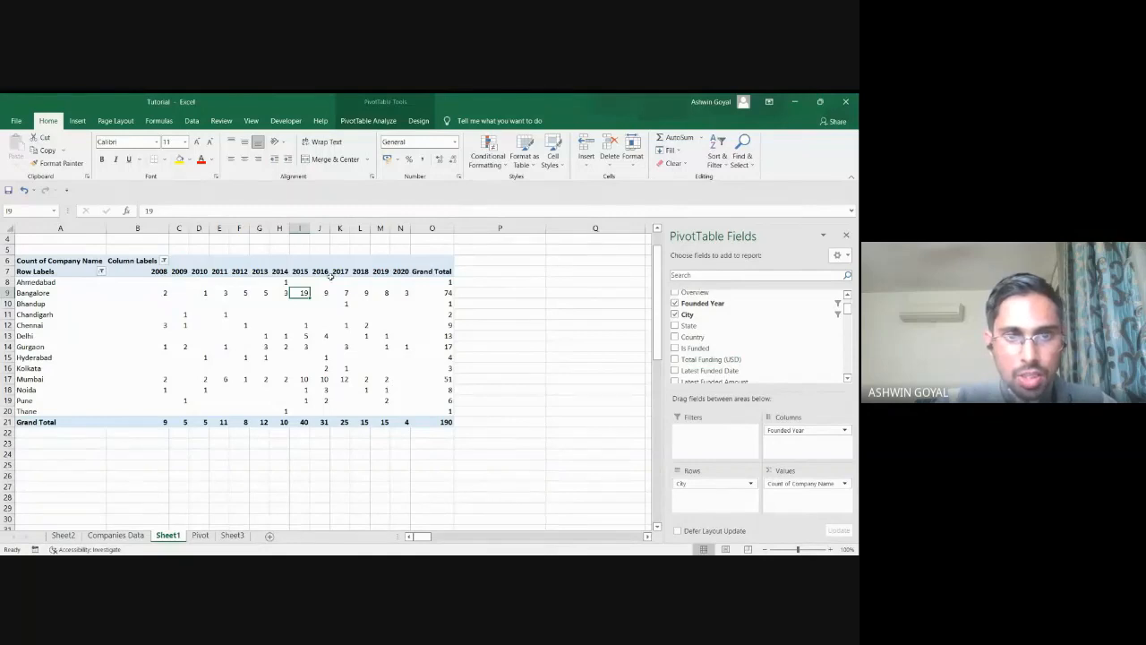
{"action": "left_click", "coordinate": [437, 293]}
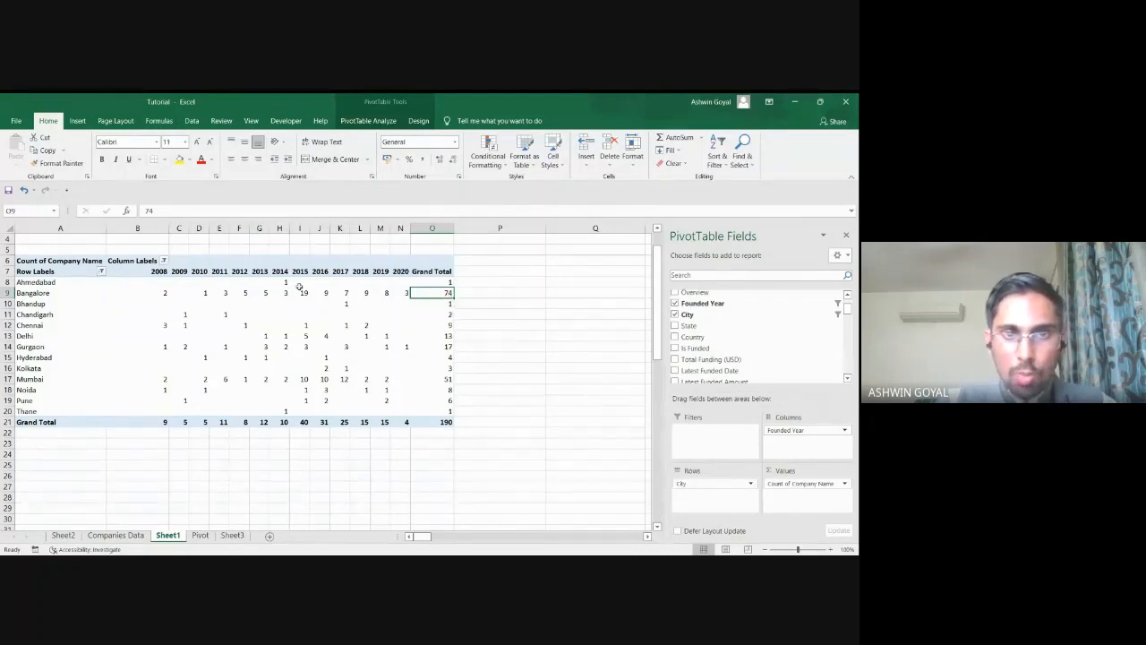
{"action": "mouse_move", "coordinate": [303, 295]}
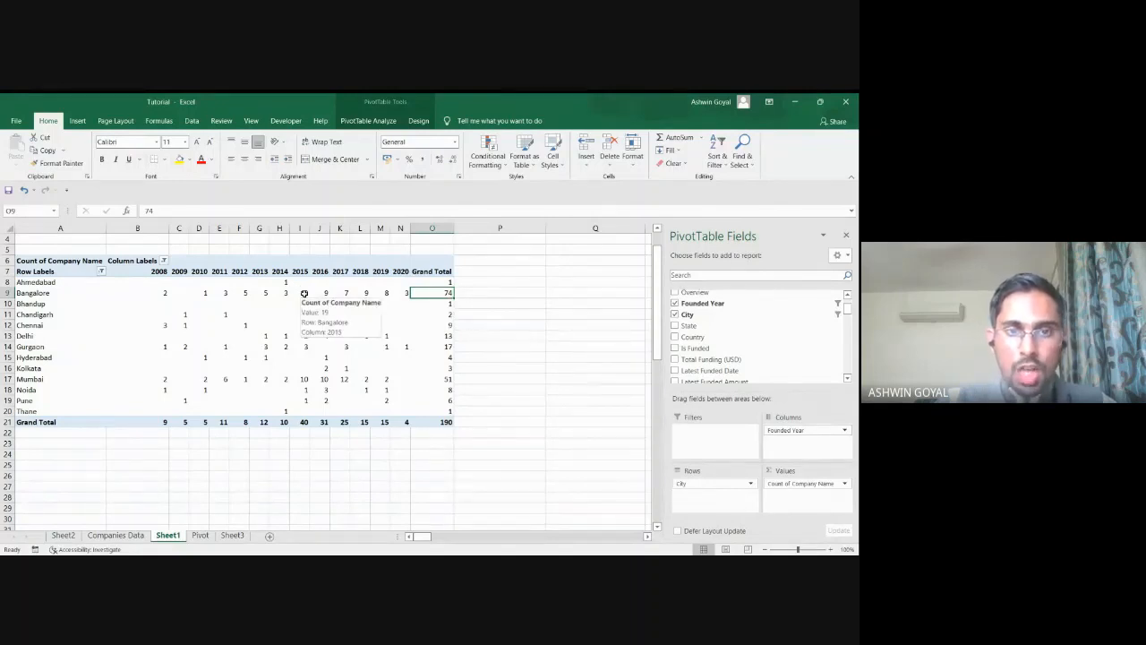
{"action": "left_click", "coordinate": [304, 294]}
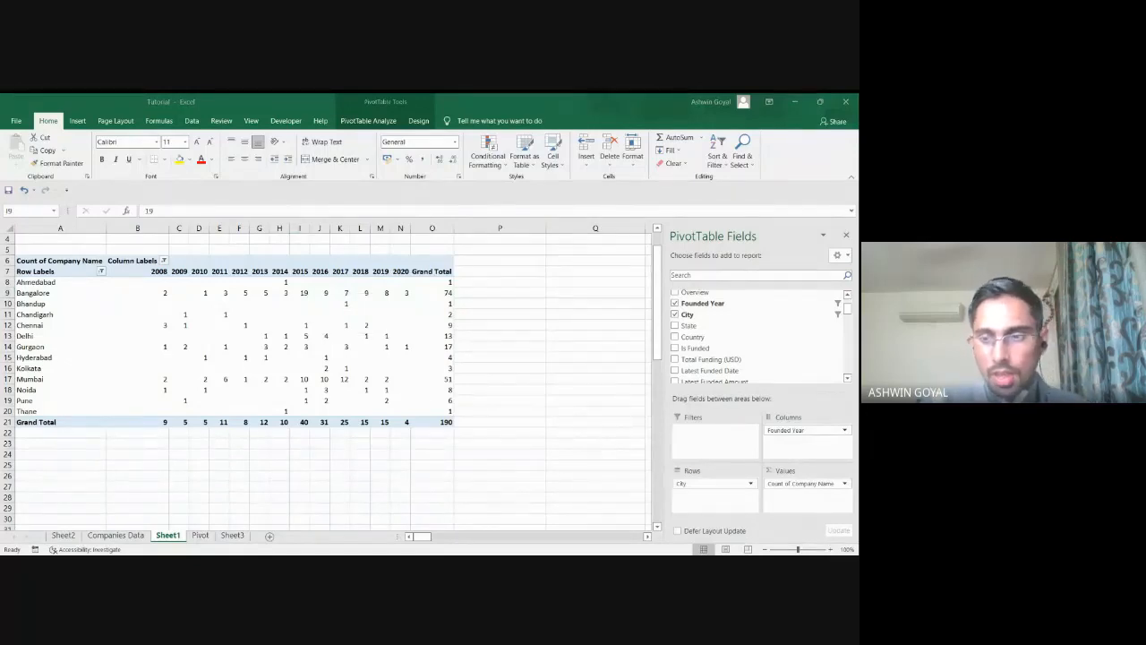
{"action": "left_click", "coordinate": [303, 292]}
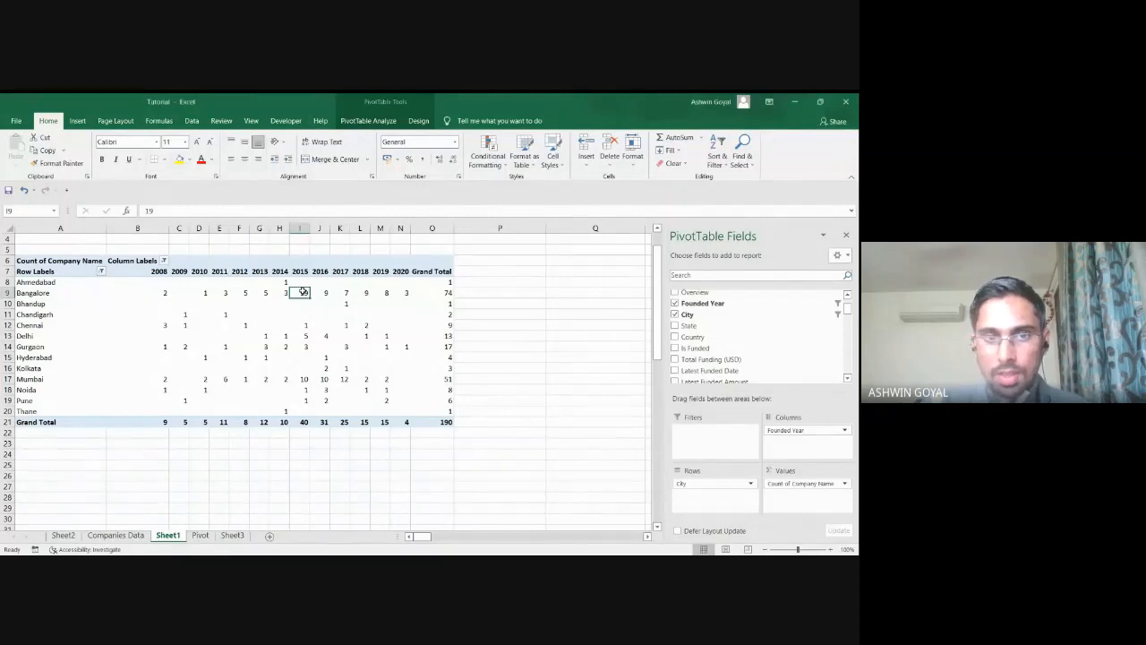
{"action": "key", "text": "alt+Tab"}
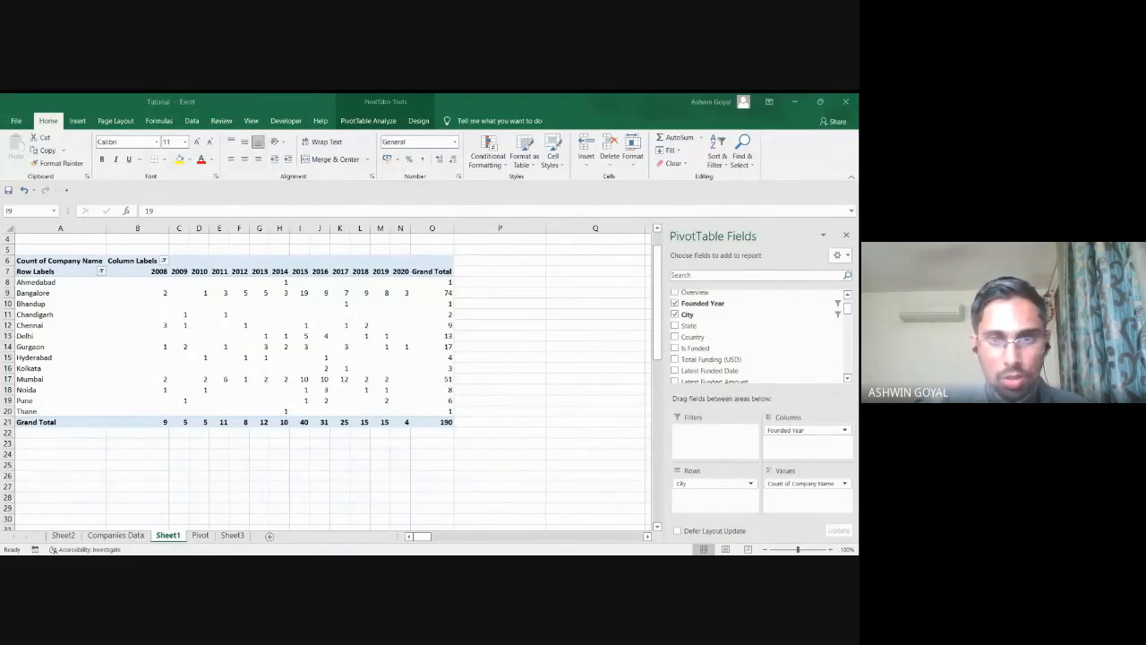
Compare Bangalore's 2015 count with the Bangalore row total, the 2015 column total and the overall grand total.
{"action": "left_click", "coordinate": [304, 292]}
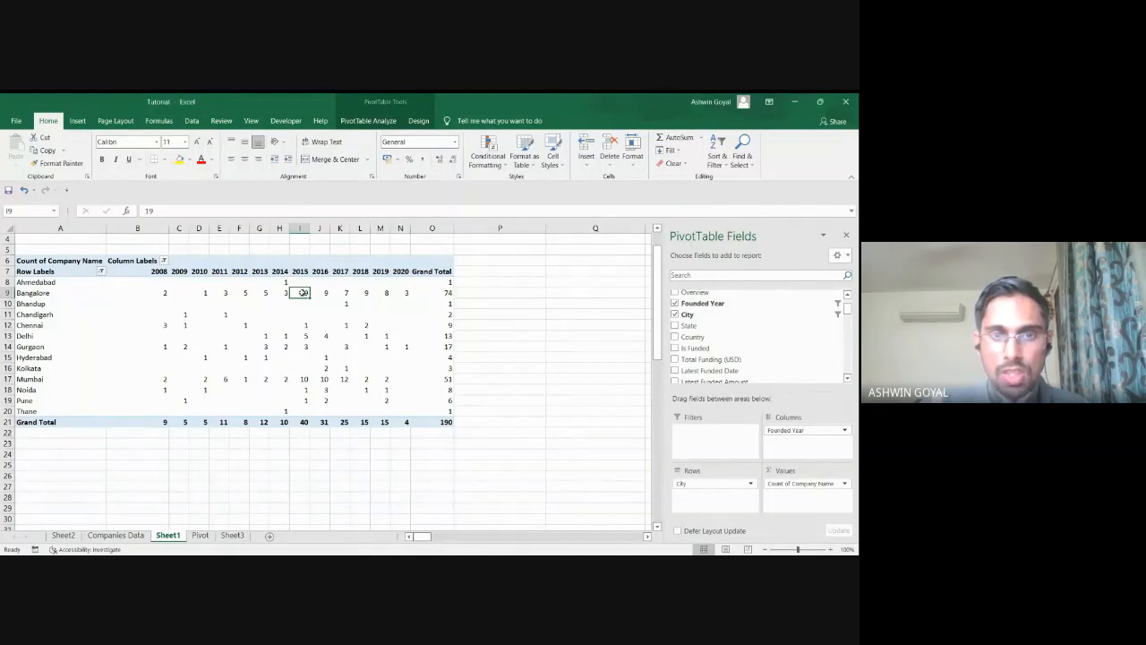
{"action": "left_click", "coordinate": [440, 292]}
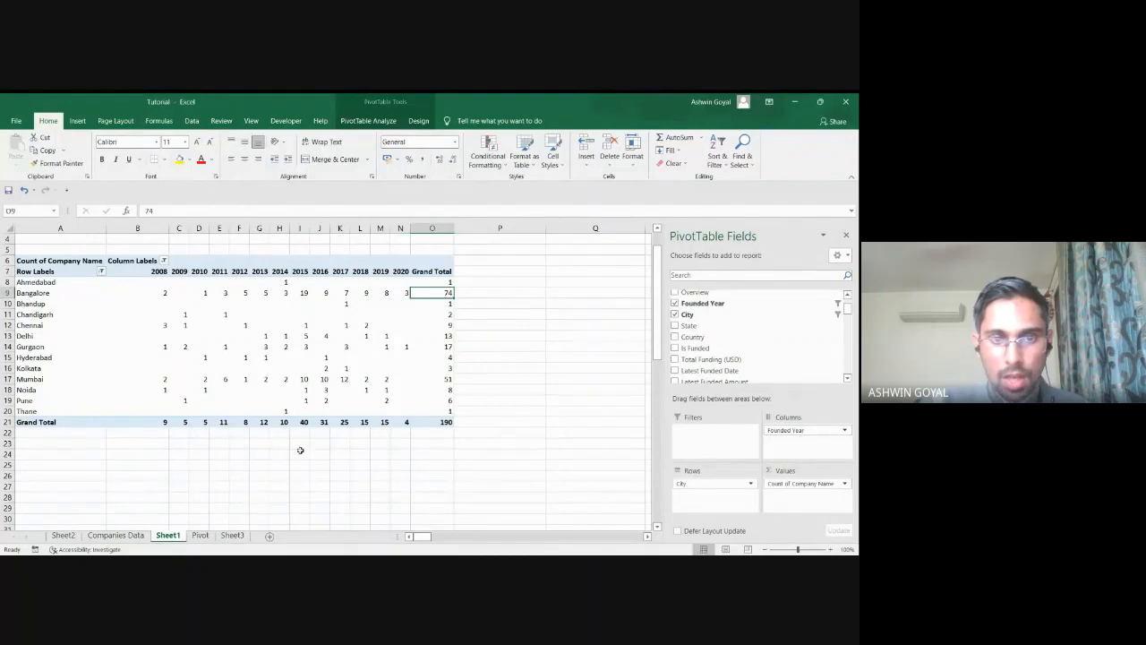
{"action": "left_click", "coordinate": [304, 422]}
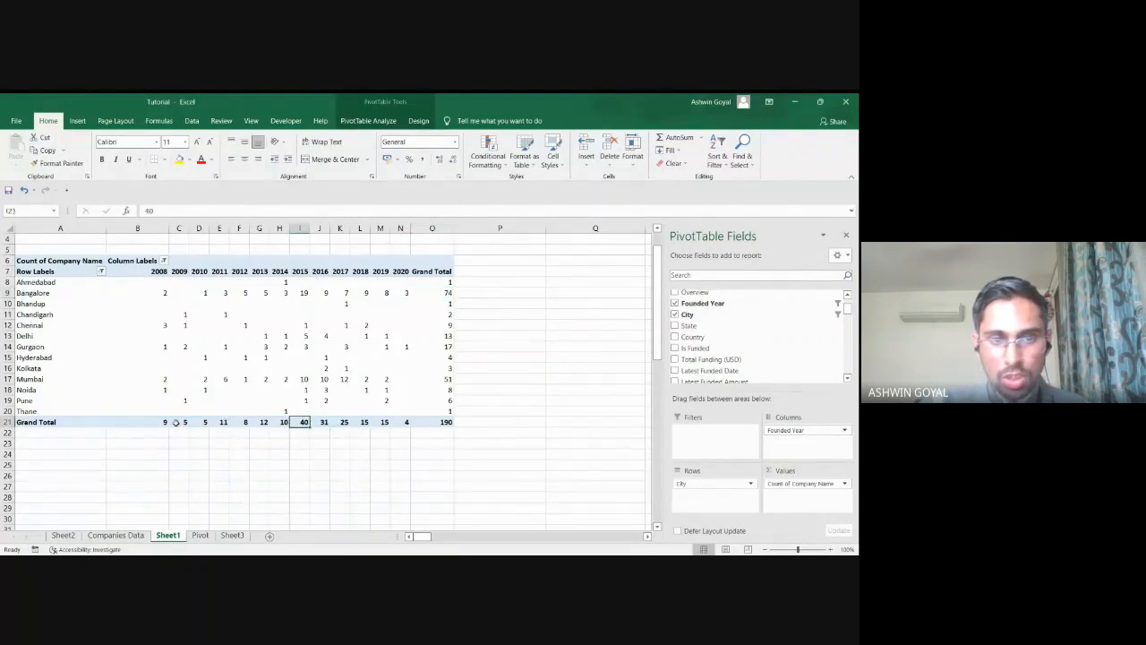
{"action": "left_click", "coordinate": [436, 424]}
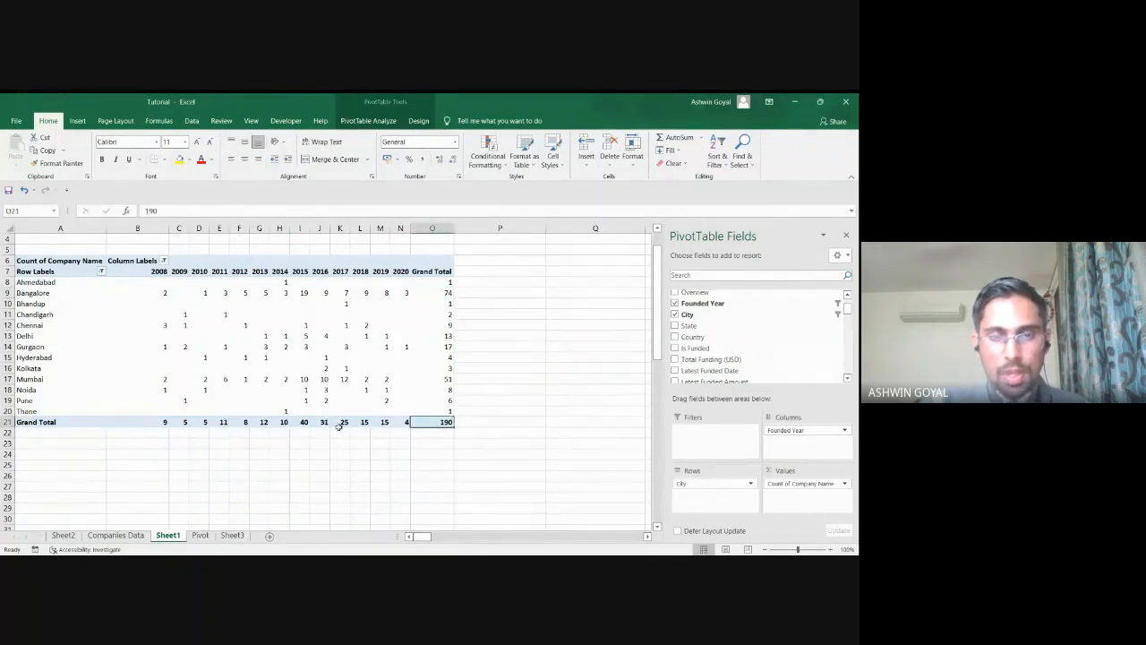
{"action": "left_click", "coordinate": [304, 292]}
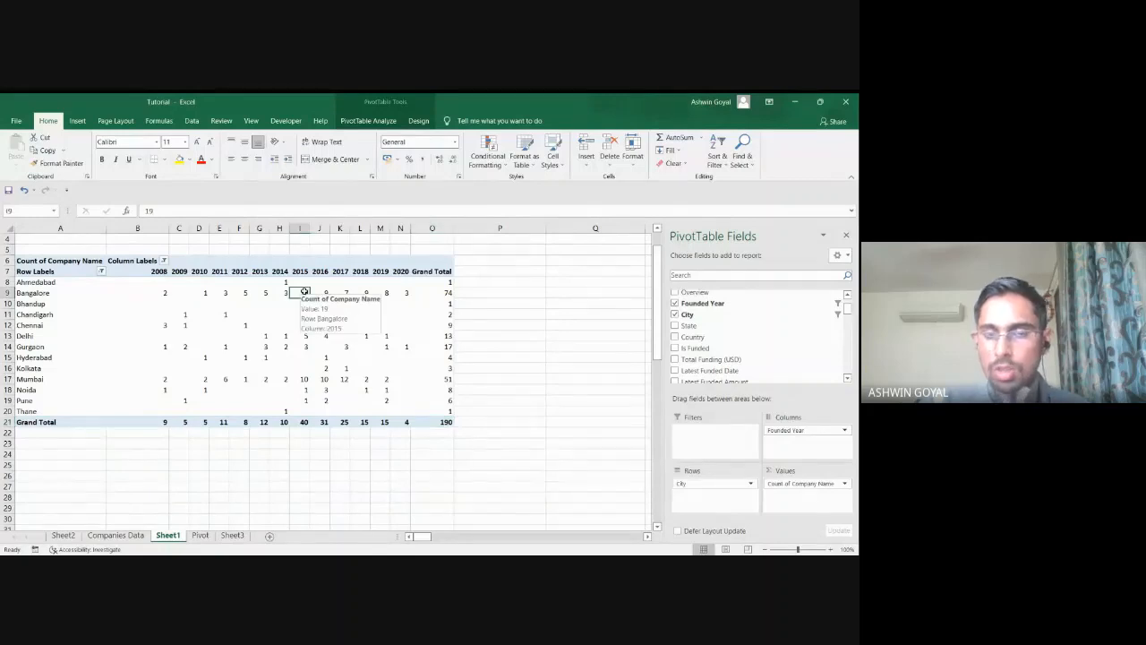
Change the Count of Company Name value field to show values as a percentage of the row total.
{"action": "left_click", "coordinate": [816, 483]}
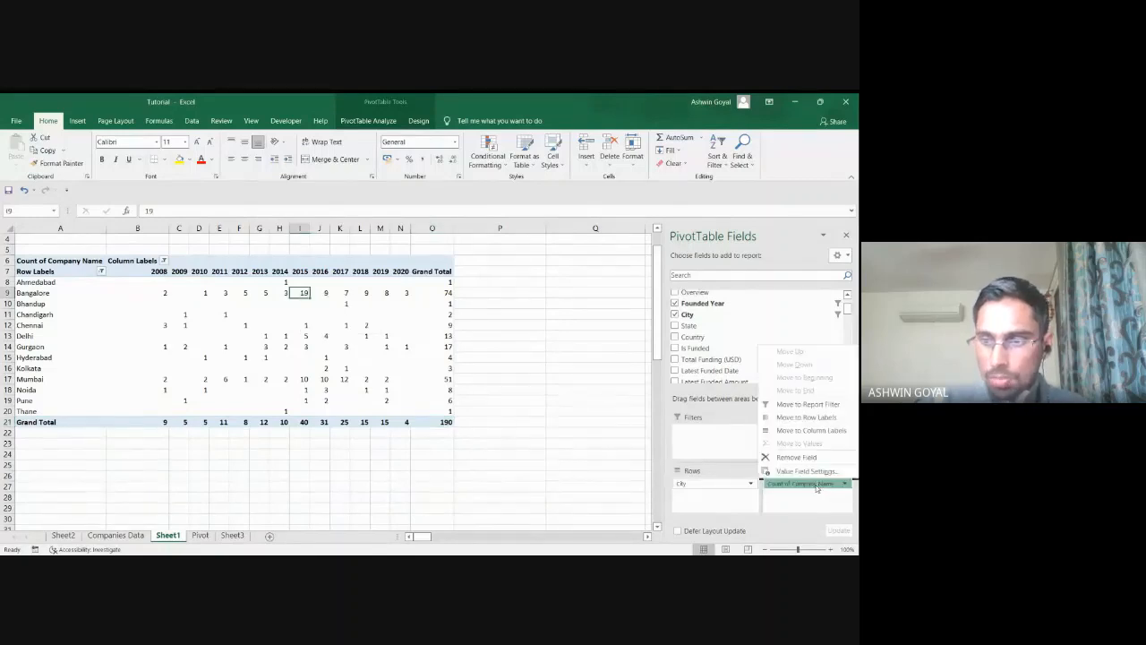
{"action": "left_click", "coordinate": [802, 472]}
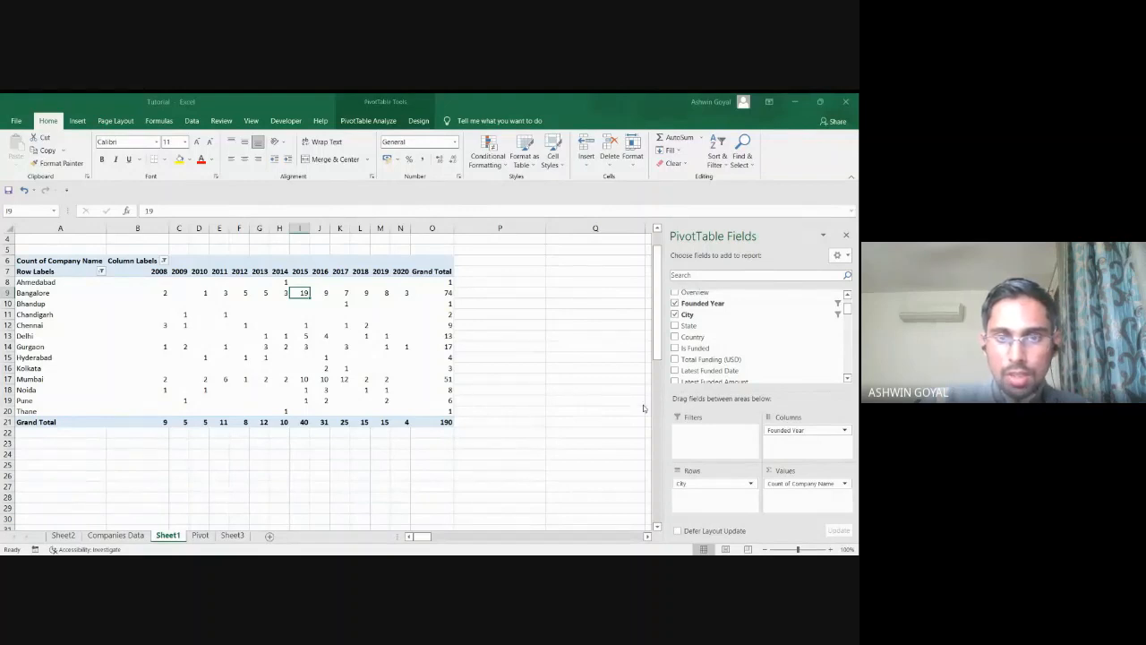
{"action": "left_click", "coordinate": [777, 484]}
{"action": "left_click", "coordinate": [781, 474]}
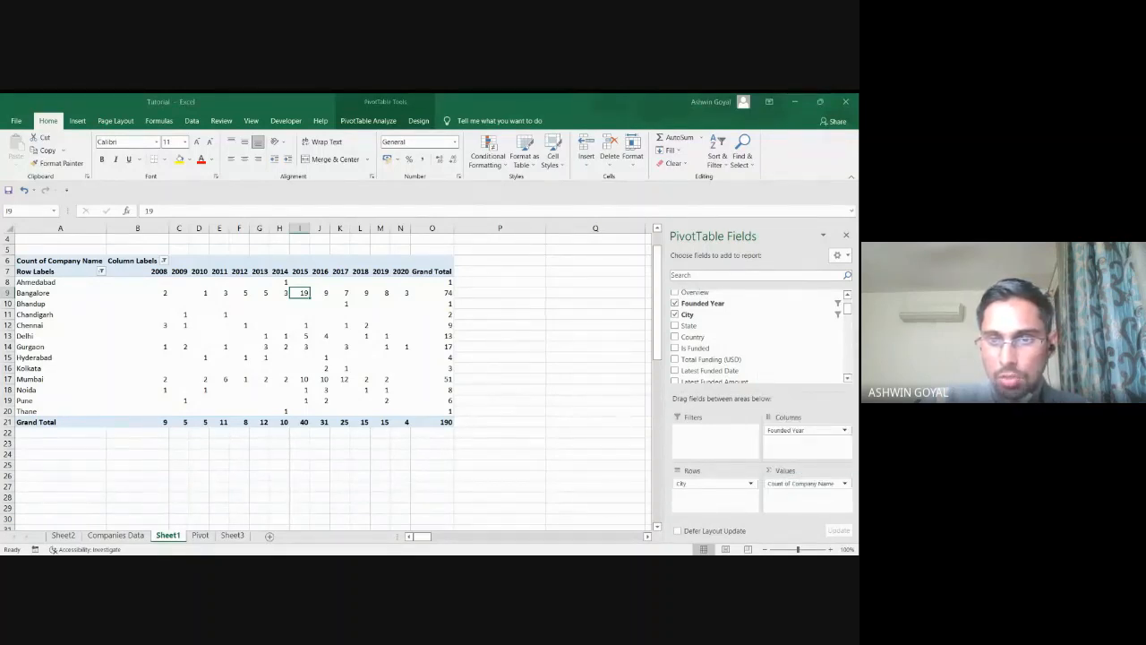
{"action": "left_click", "coordinate": [627, 406]}
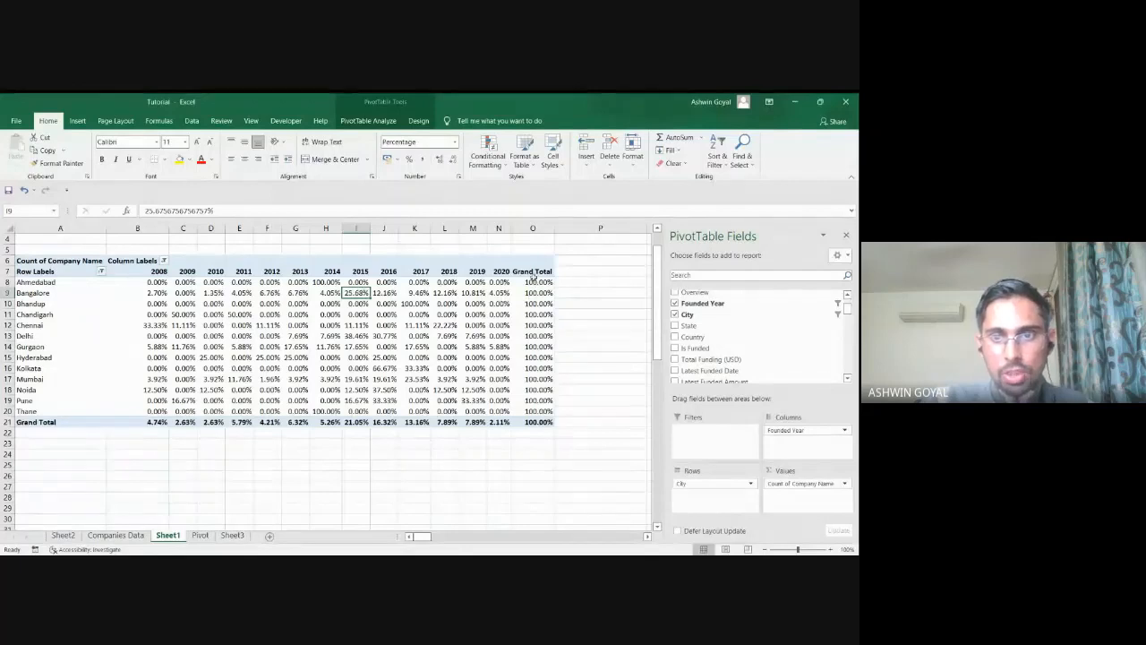
Check the Grand Total percentages of all rows and Bangalore's 2015 share.
{"action": "left_click_drag", "start_coordinate": [538, 282], "coordinate": [548, 423]}
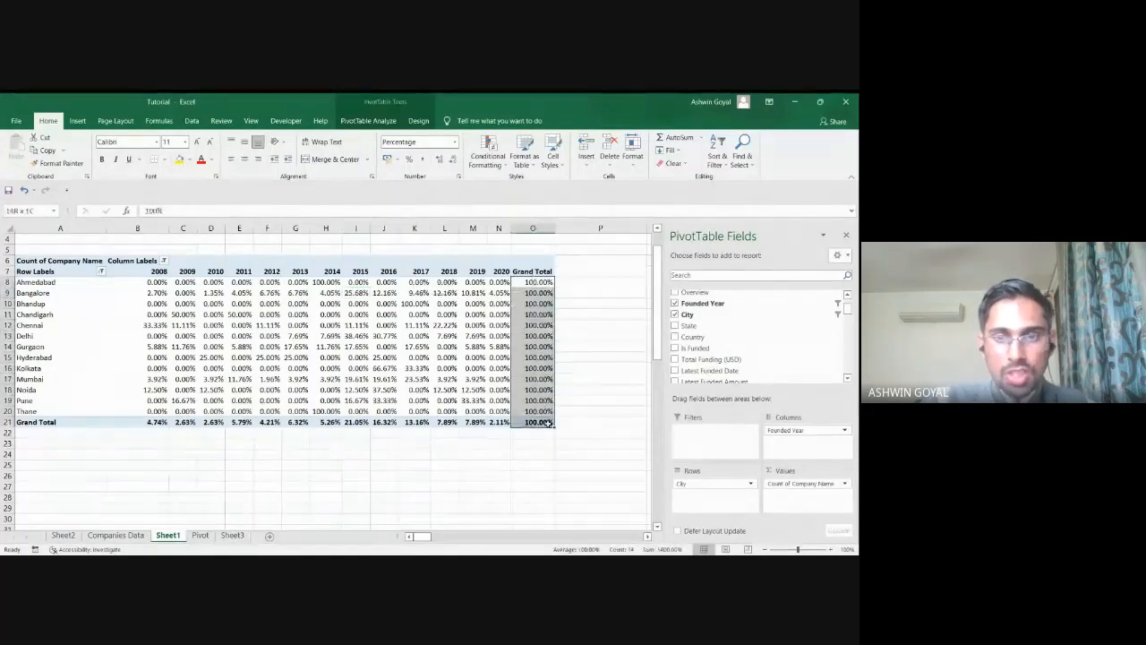
{"action": "left_click", "coordinate": [535, 292]}
{"action": "left_click", "coordinate": [356, 292]}
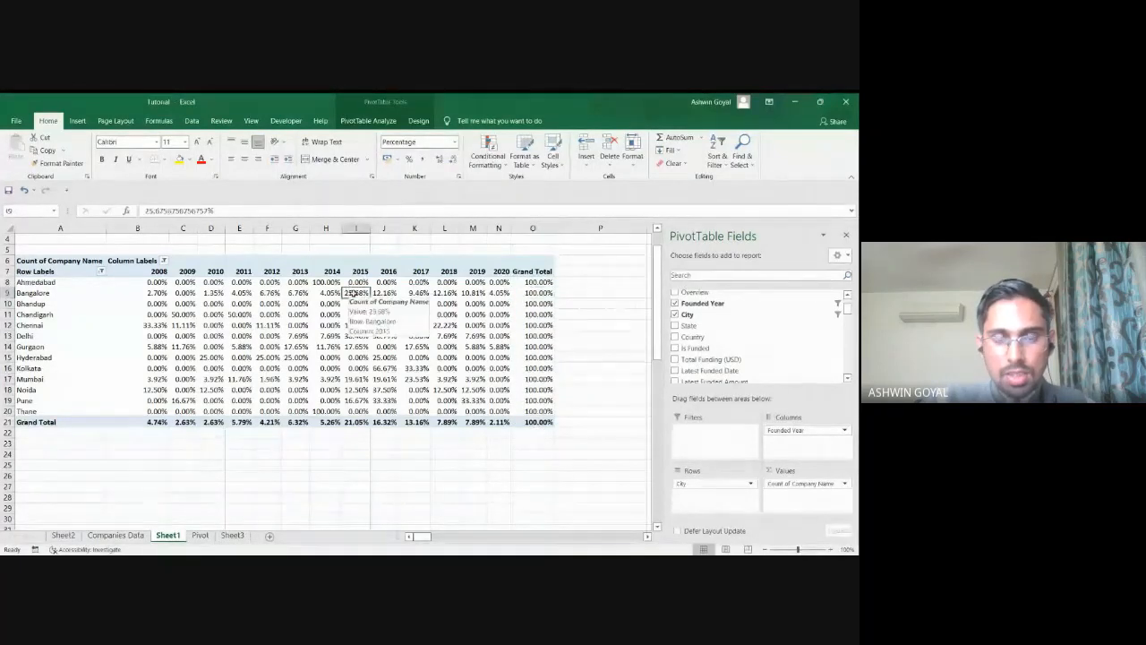
Format all pivot table percentages with no decimal places, and check Bangalore's 2015 share against the overall 2015 share.
{"action": "left_click_drag", "start_coordinate": [143, 282], "coordinate": [522, 422]}
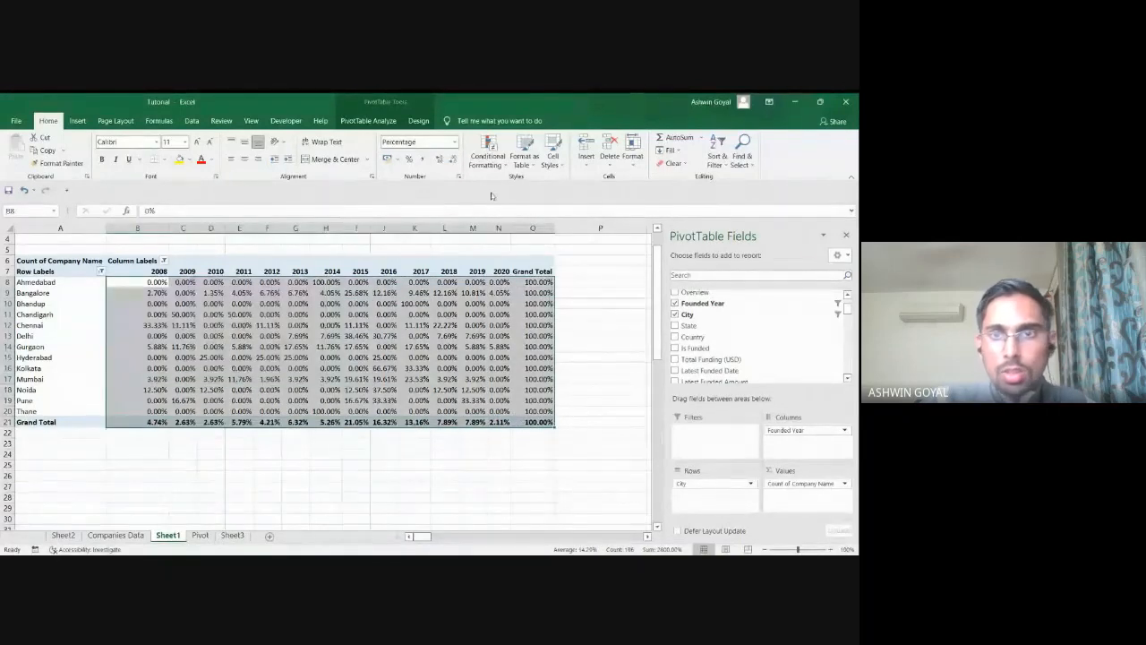
{"action": "left_click", "coordinate": [438, 159]}
{"action": "left_click", "coordinate": [451, 160]}
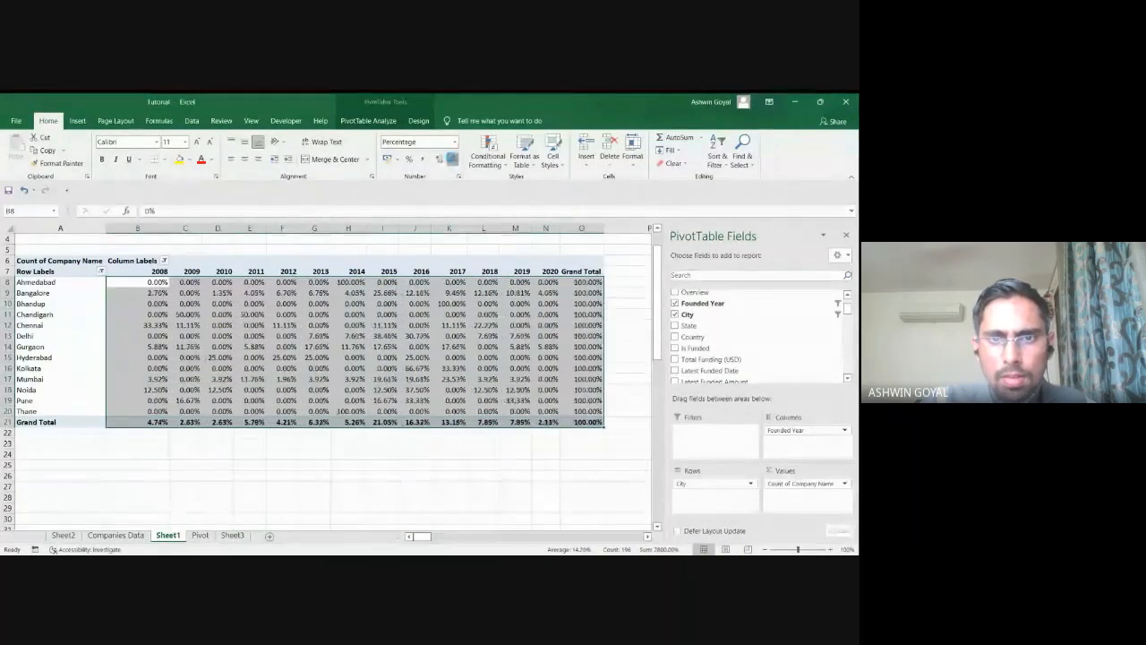
{"action": "left_click", "coordinate": [451, 159]}
{"action": "left_click", "coordinate": [452, 159]}
{"action": "left_click", "coordinate": [387, 293]}
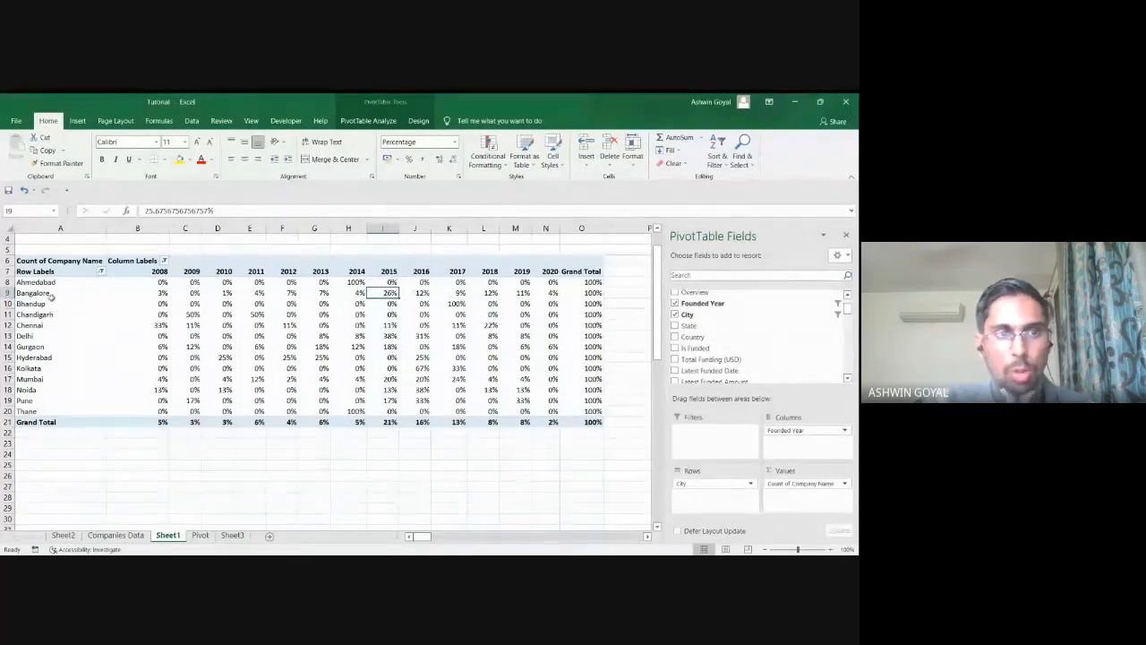
{"action": "left_click", "coordinate": [382, 424]}
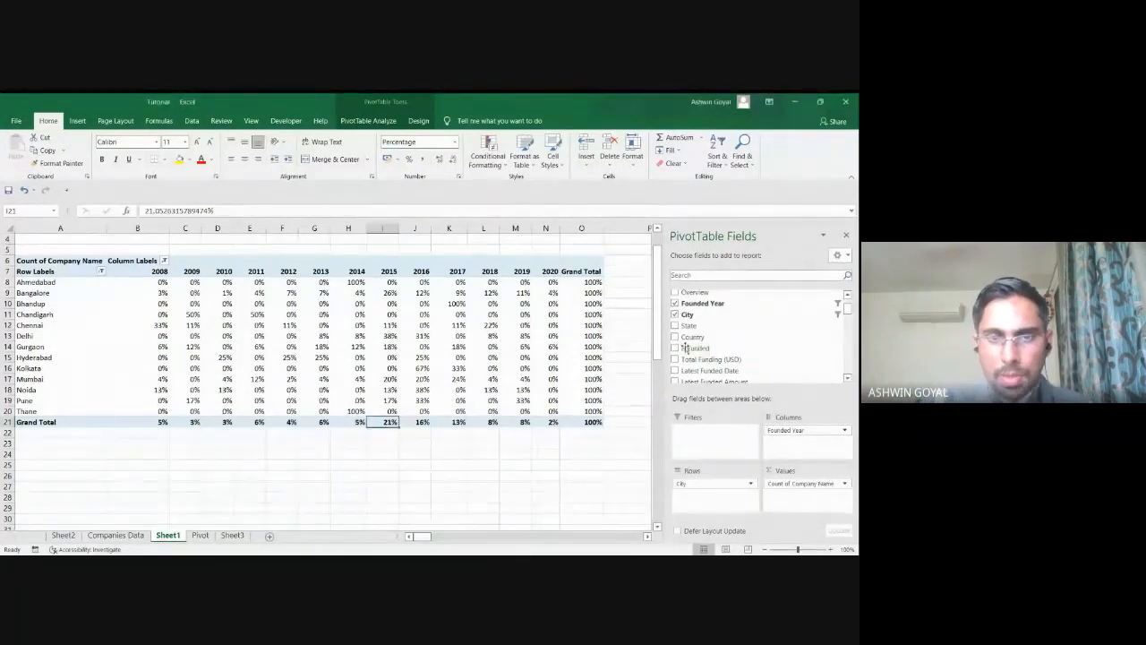
Increase all pivot table percentages to three decimal places.
{"action": "left_click_drag", "start_coordinate": [161, 282], "coordinate": [582, 422]}
{"action": "key", "text": "alt+h+0"}
{"action": "key", "text": "alt+h+0"}
{"action": "key", "text": "alt+h+0"}
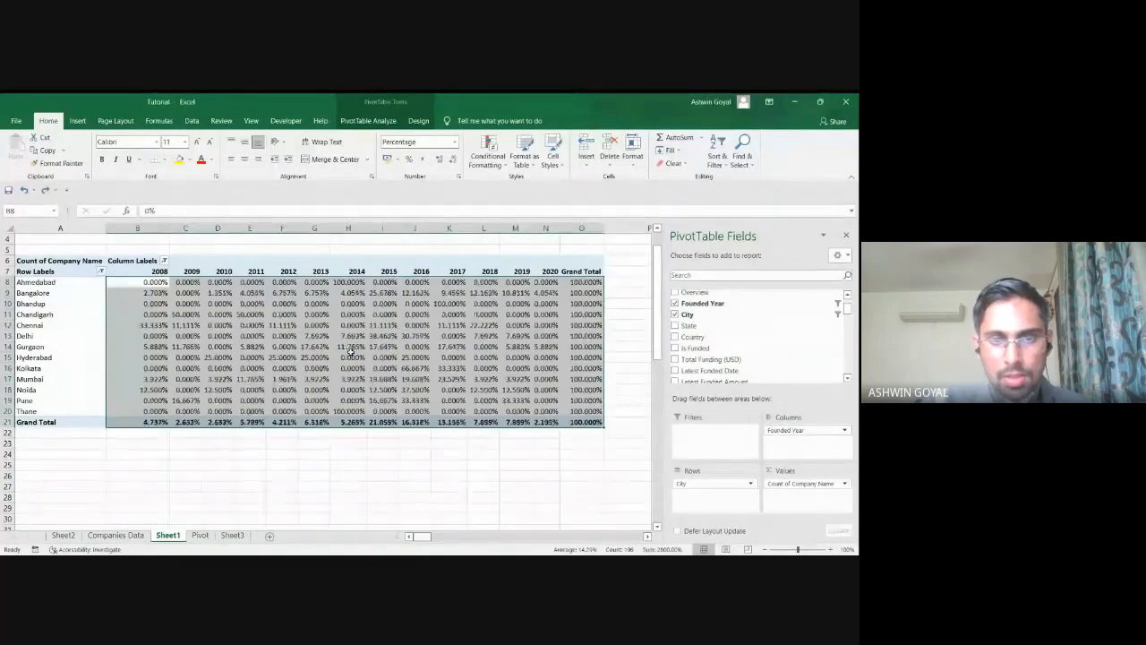
Undo the decimal formatting and the percentage display to return the pivot table to plain company counts.
{"action": "key", "text": "ctrl+z"}
{"action": "key", "text": "ctrl+z"}
{"action": "key", "text": "ctrl+z"}
{"action": "key", "text": "ctrl+z"}
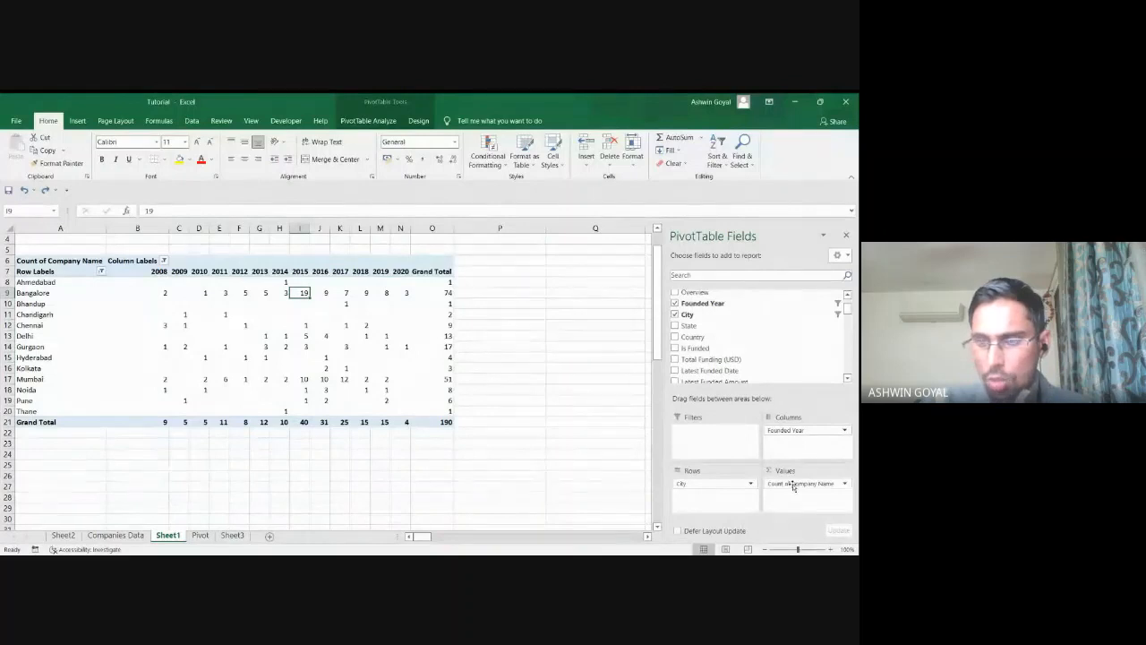
Replace Count of Company Name with Total Funding (USD) as the summed value field of the pivot table.
{"action": "left_click_drag", "start_coordinate": [793, 486], "coordinate": [736, 351]}
{"action": "scroll", "coordinate": [734, 340], "scroll_direction": "down", "scroll_amount": 1}
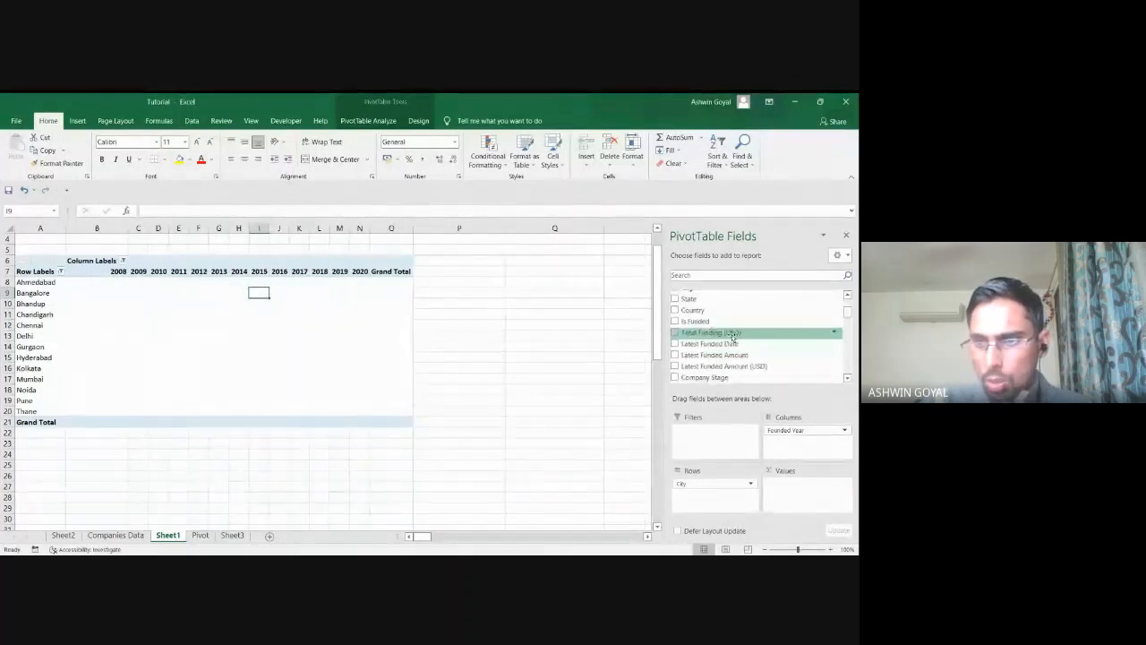
{"action": "left_click", "coordinate": [732, 334]}
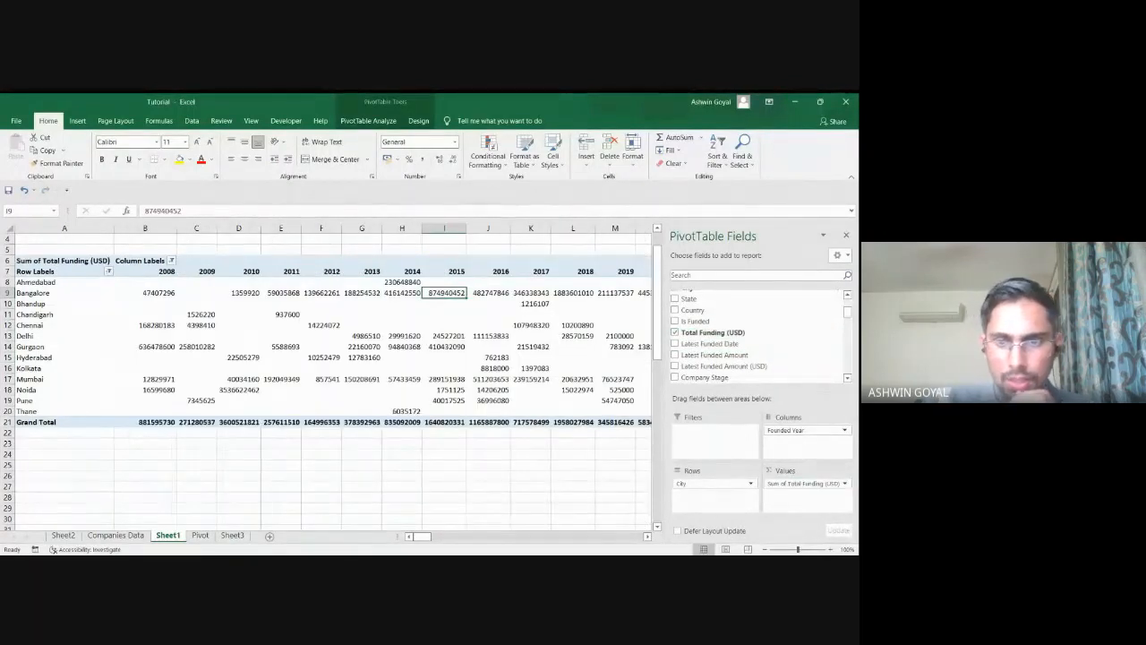
Examine the total funding sums by city and founding year, across to the Grand Total column.
{"action": "left_click", "coordinate": [646, 536]}
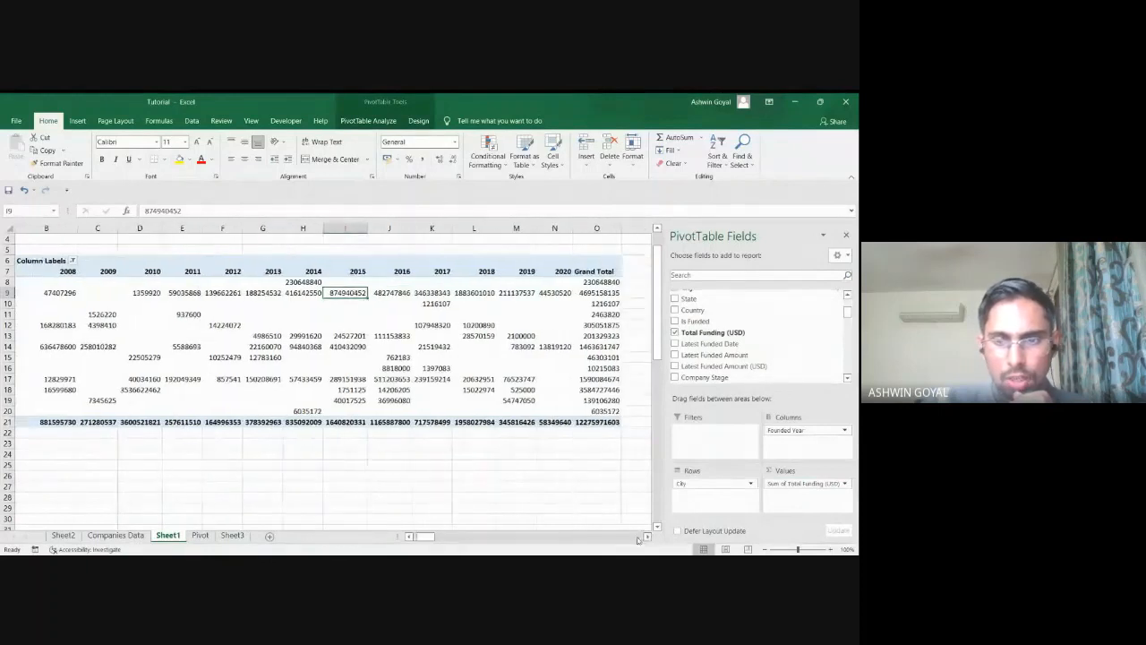
{"action": "left_click", "coordinate": [409, 535]}
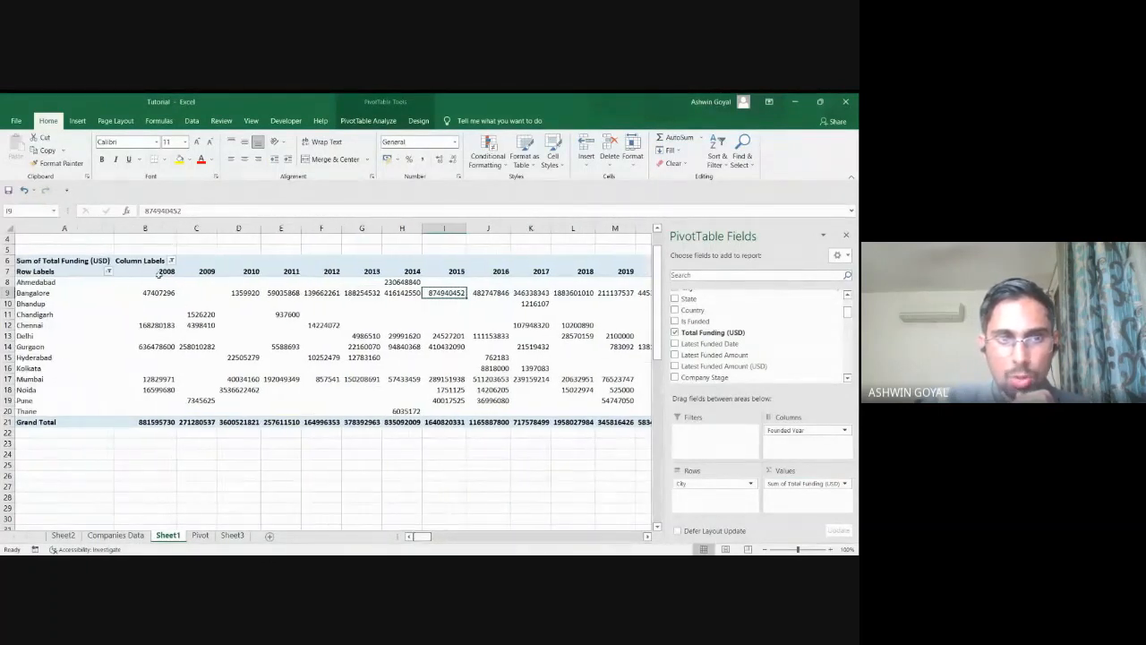
{"action": "left_click_drag", "start_coordinate": [160, 275], "coordinate": [240, 272]}
{"action": "left_click", "coordinate": [239, 272]}
{"action": "left_click", "coordinate": [441, 337]}
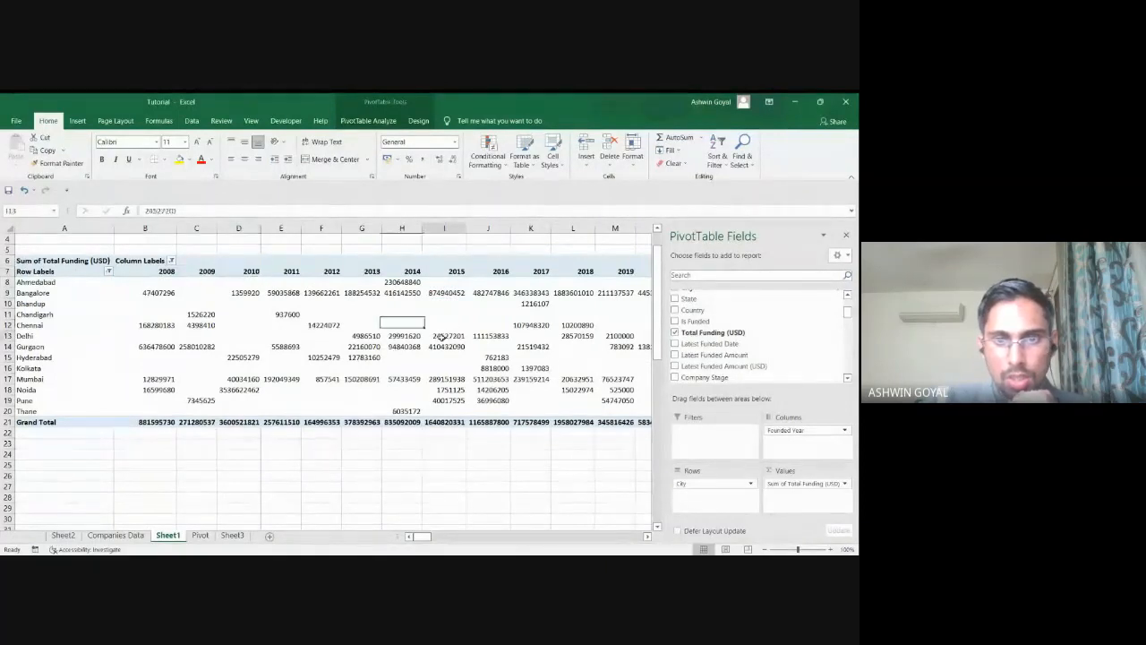
Show the summed total funding values as a percentage of each city's row total.
{"action": "left_click", "coordinate": [445, 292]}
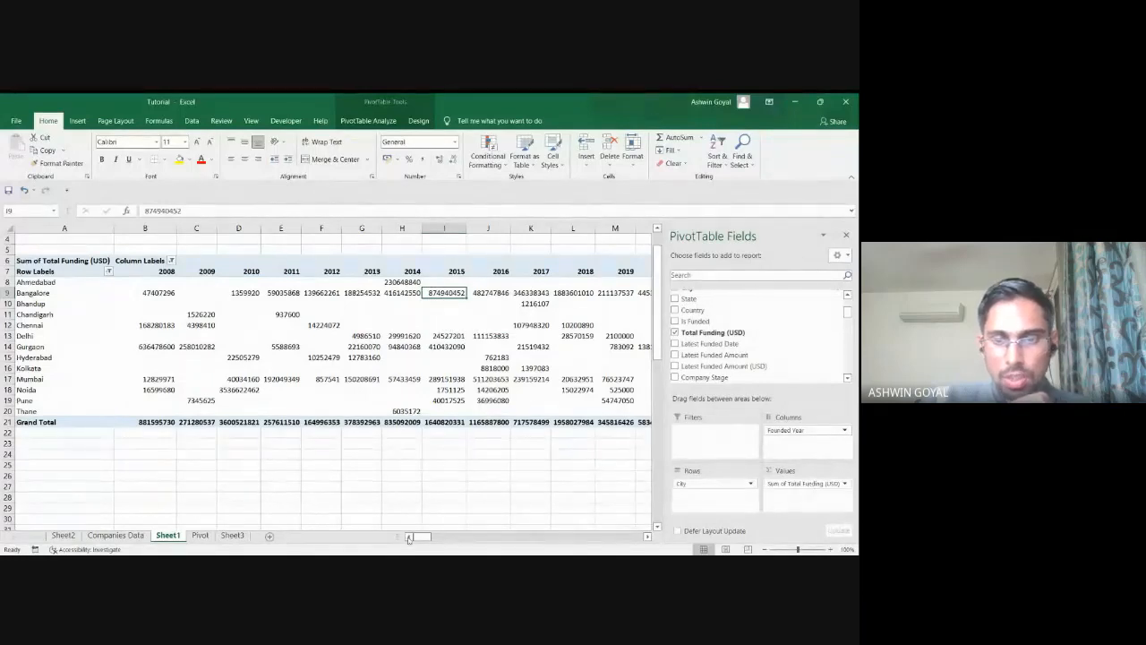
{"action": "left_click_drag", "start_coordinate": [414, 537], "coordinate": [447, 537]}
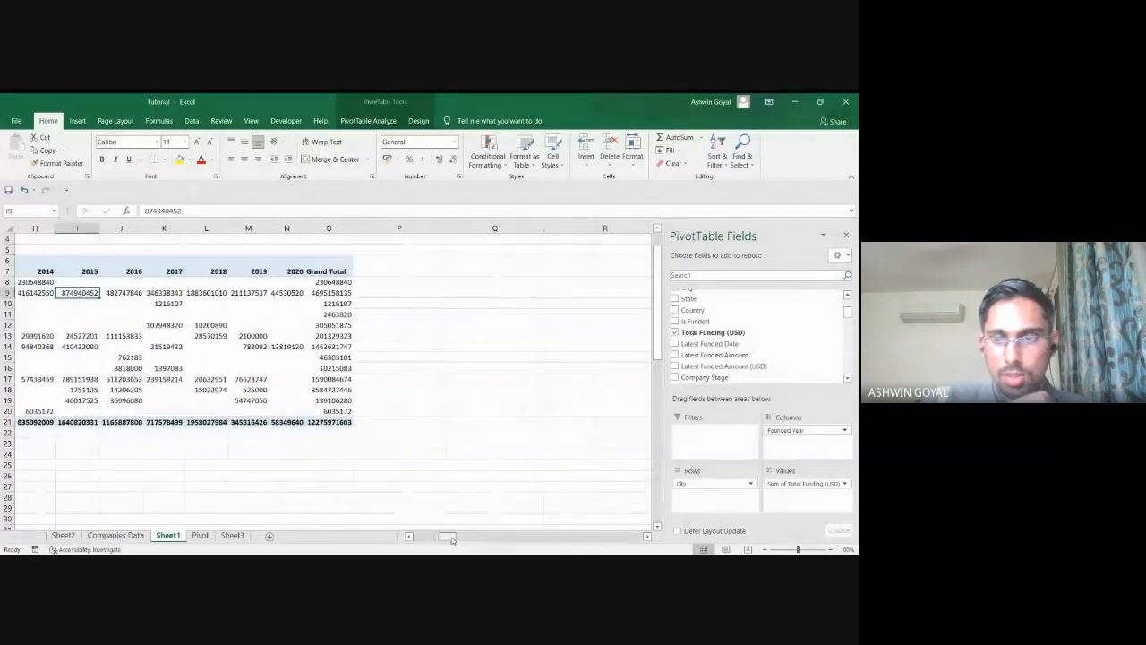
{"action": "left_click", "coordinate": [791, 483]}
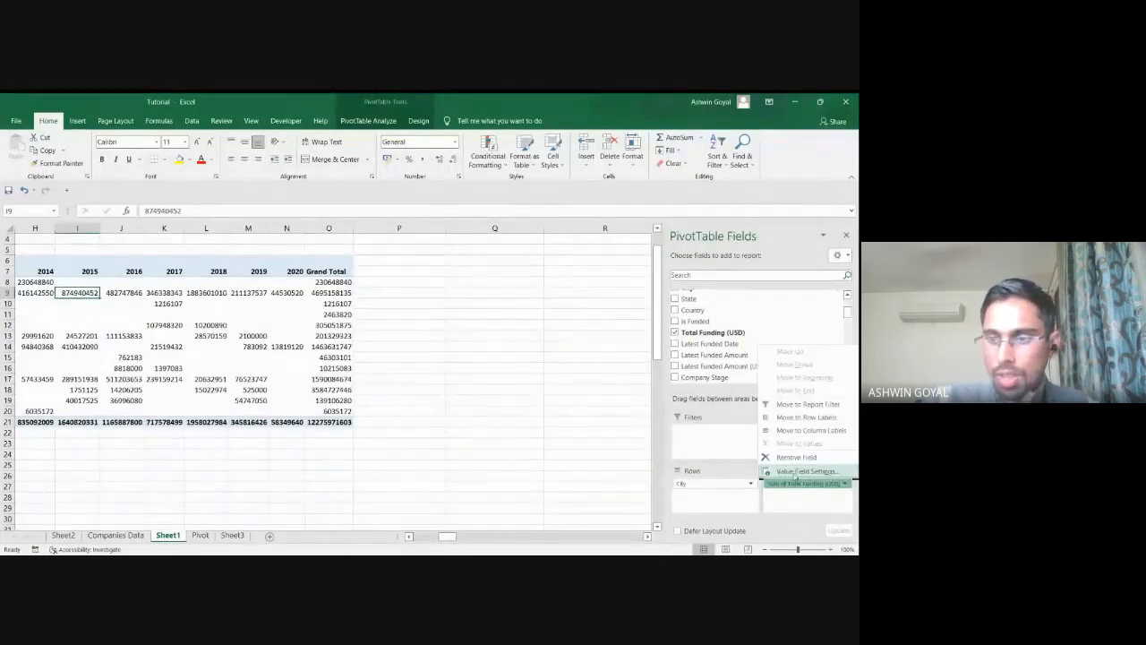
{"action": "left_click", "coordinate": [796, 472]}
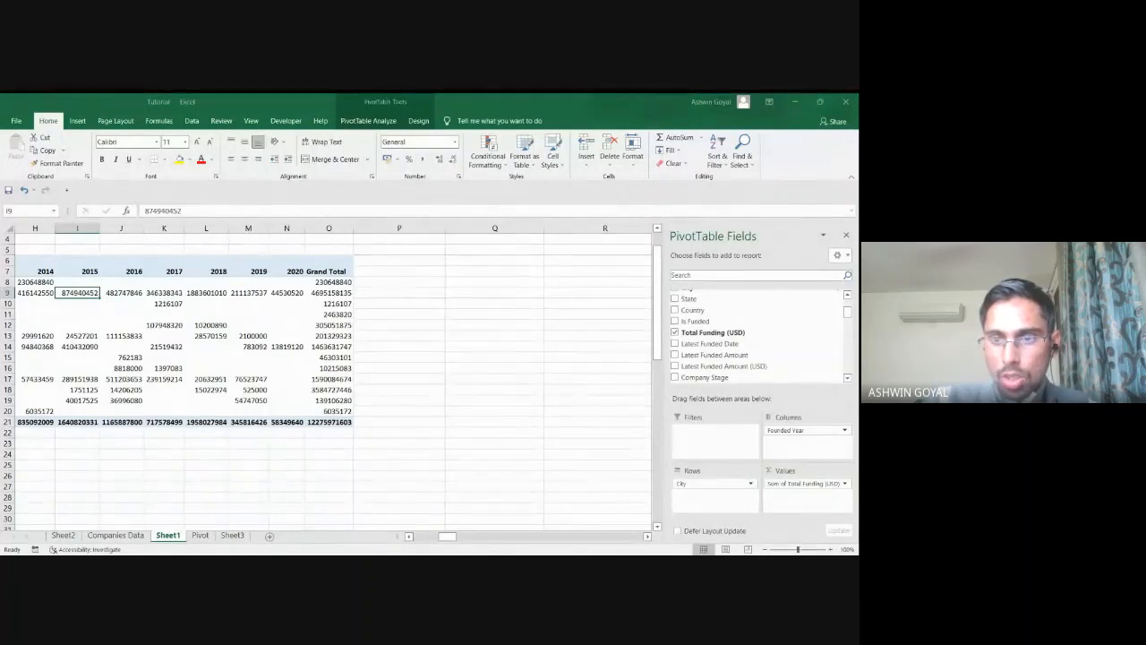
{"action": "left_click", "coordinate": [635, 413]}
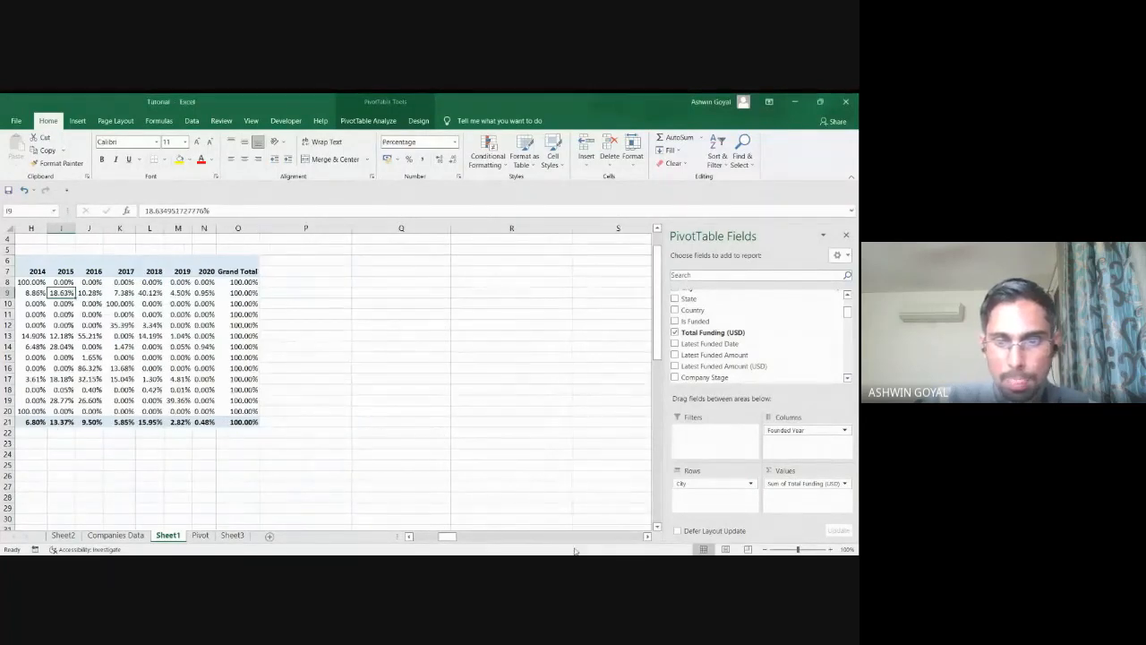
Examine Bangalore's 2015 funding percentage in relation to the city's Grand Total across all founding years.
{"action": "left_click_drag", "start_coordinate": [452, 536], "coordinate": [425, 536]}
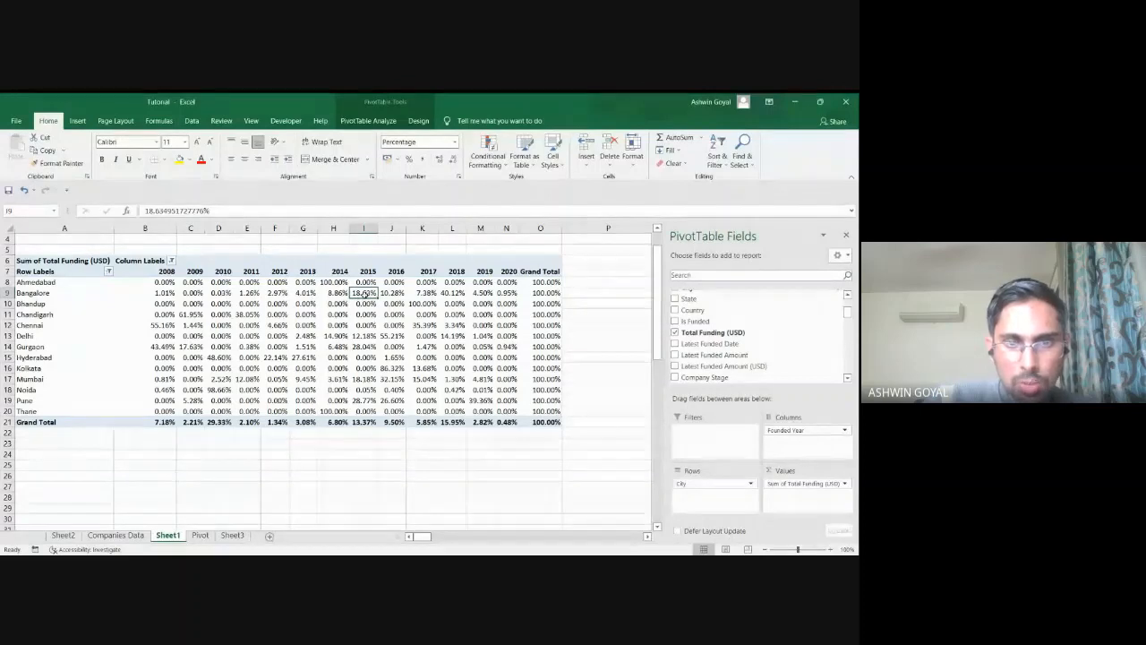
{"action": "mouse_move", "coordinate": [364, 294]}
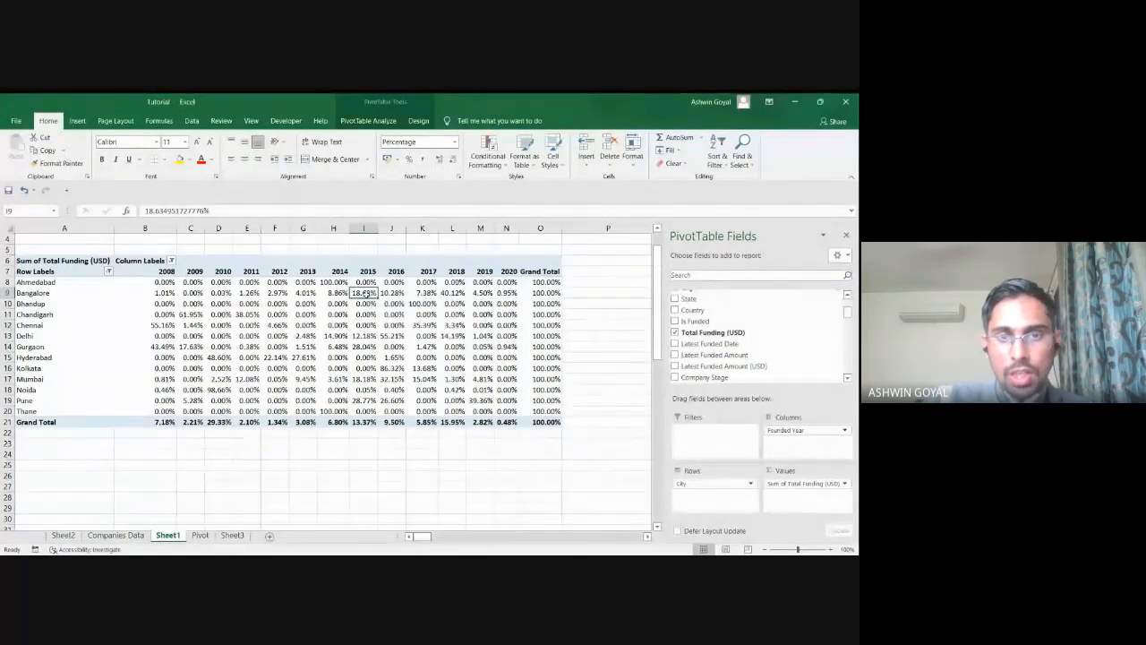
{"action": "left_click", "coordinate": [540, 294]}
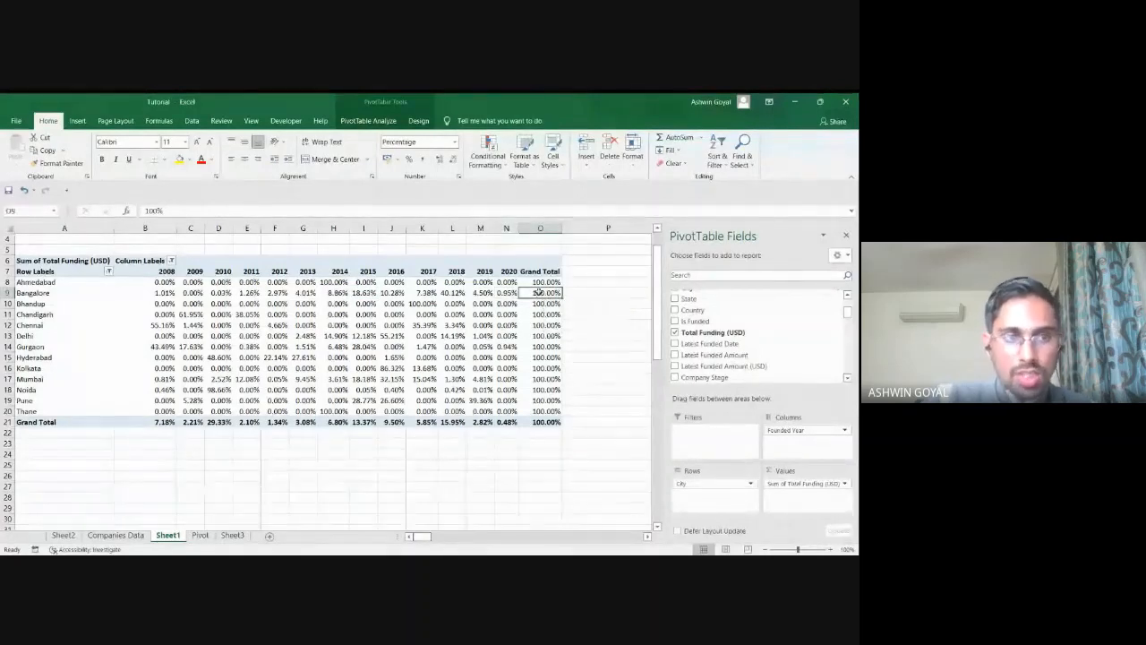
{"action": "mouse_move", "coordinate": [540, 293]}
{"action": "left_mouse_down"}
{"action": "mouse_move", "coordinate": [160, 291]}
{"action": "mouse_move", "coordinate": [556, 296]}
{"action": "mouse_move", "coordinate": [544, 292]}
{"action": "left_mouse_up"}
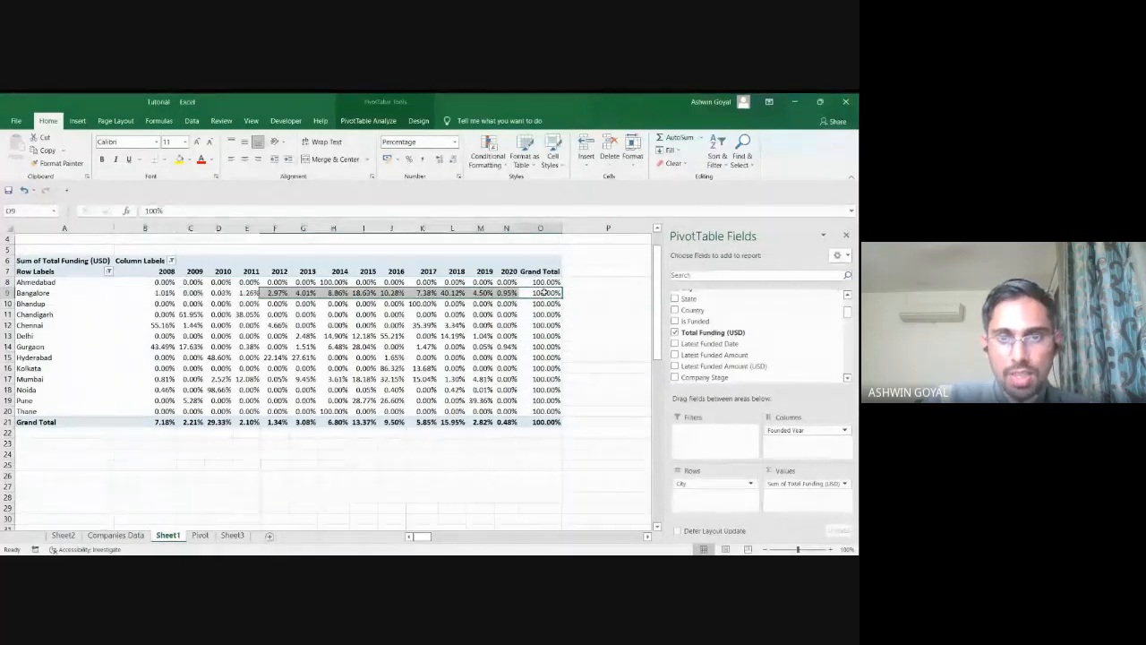
{"action": "mouse_move", "coordinate": [363, 294]}
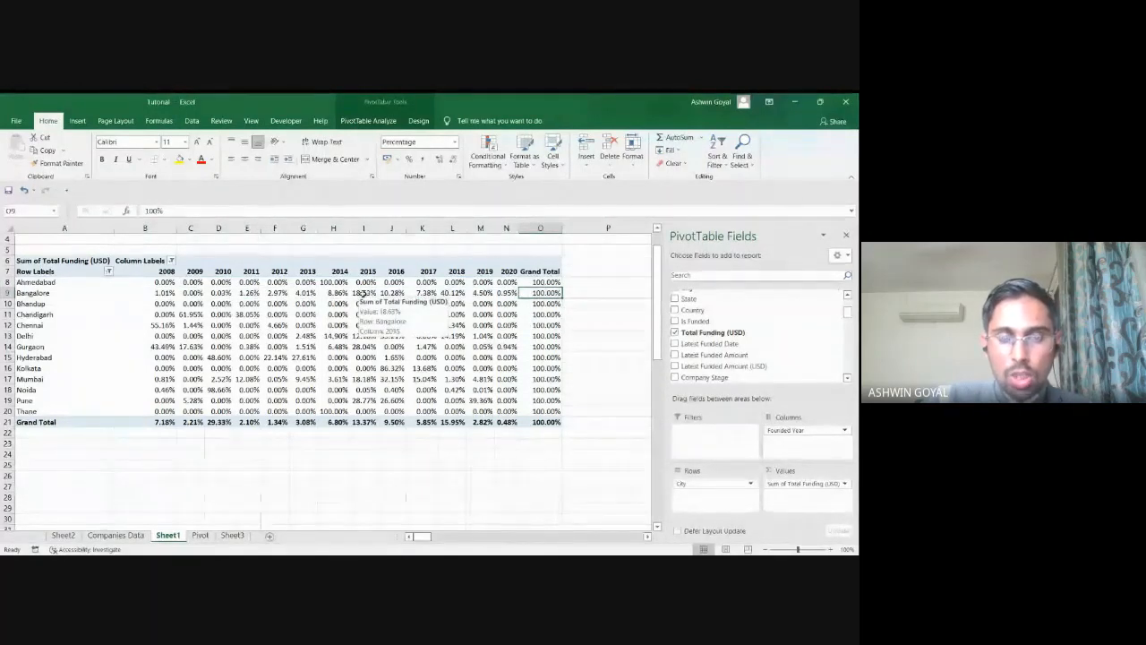
{"action": "left_click", "coordinate": [363, 293]}
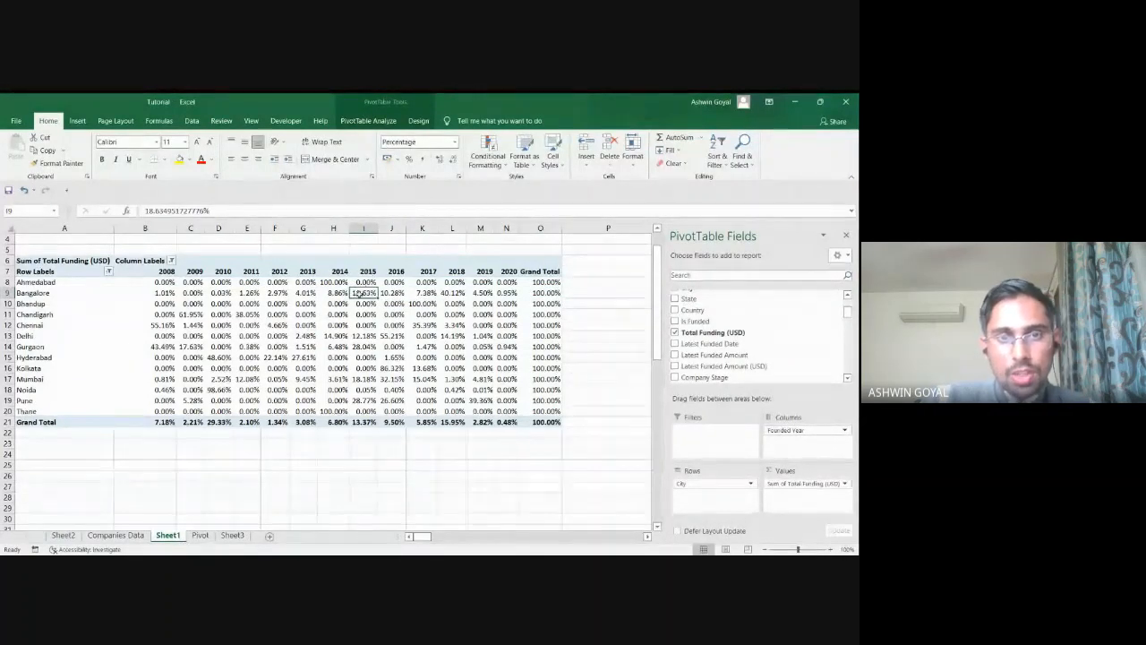
{"action": "mouse_move", "coordinate": [363, 293]}
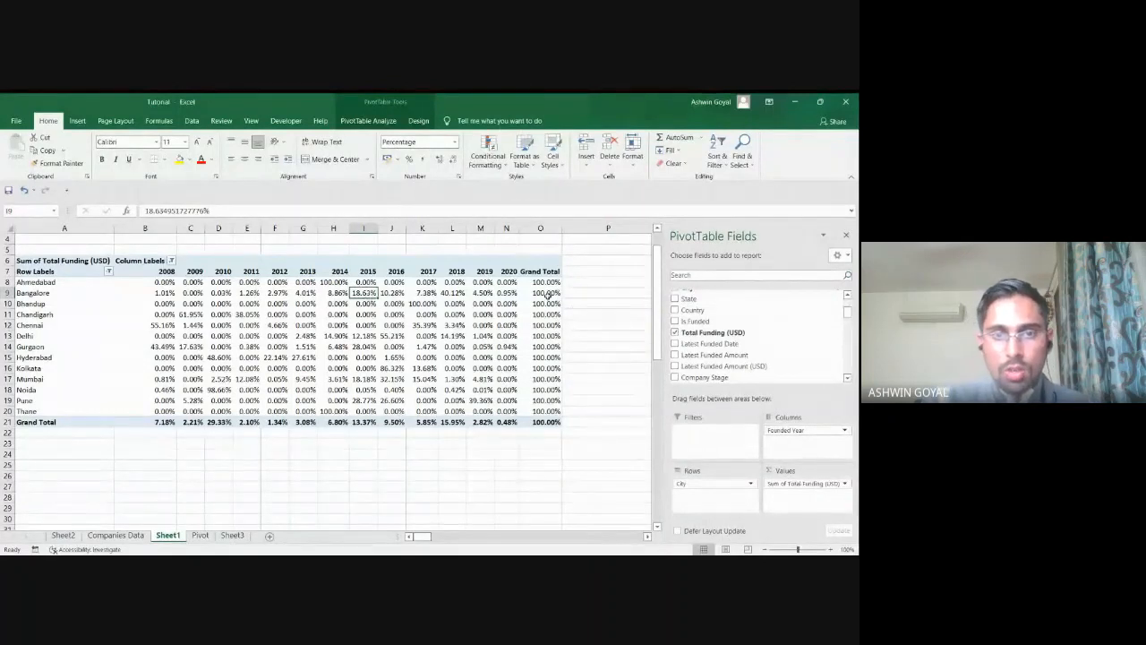
{"action": "left_click", "coordinate": [297, 259]}
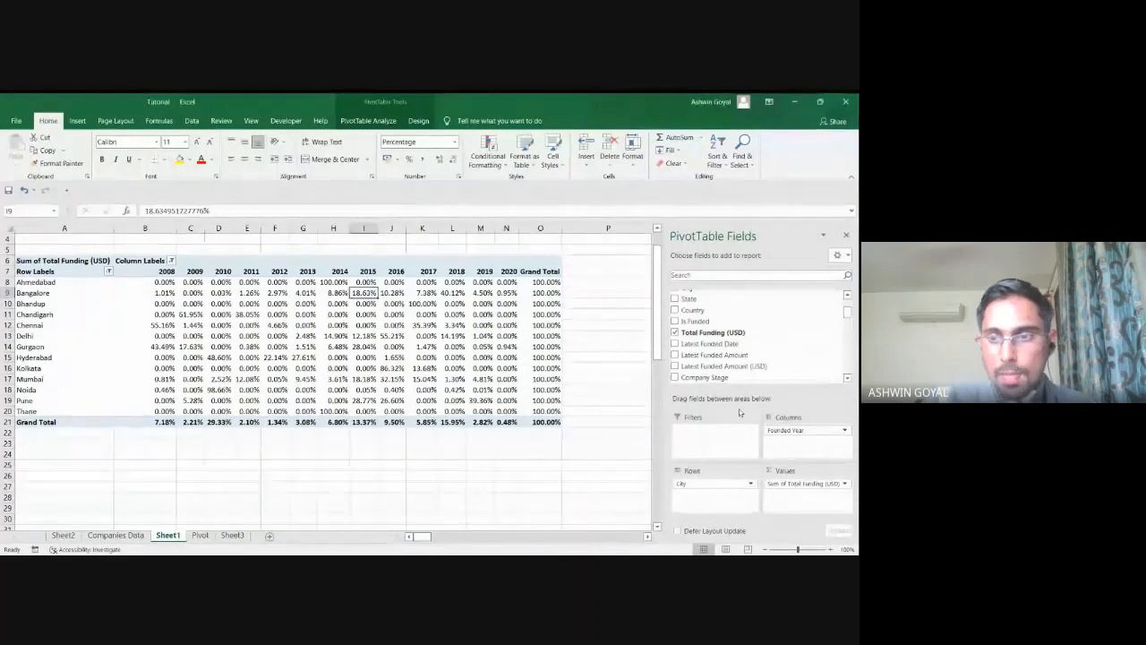
Replace the Sum of Total Funding (USD) value field with the count of Company Name.
{"action": "left_click_drag", "start_coordinate": [806, 482], "coordinate": [753, 345]}
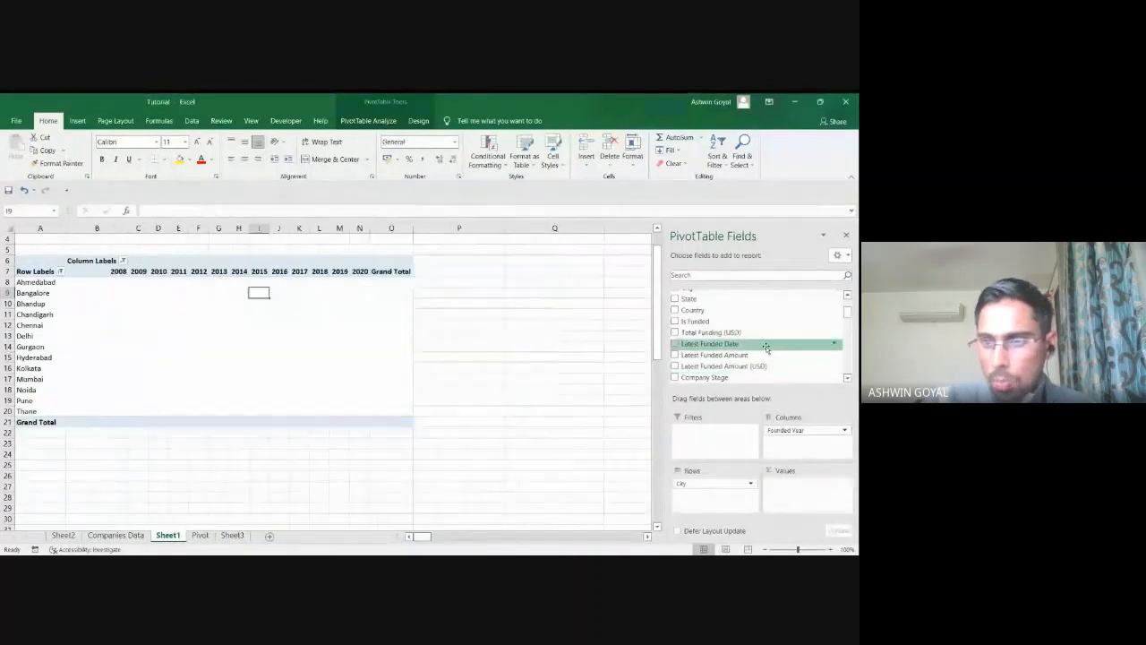
{"action": "scroll", "coordinate": [751, 340], "scroll_direction": "down", "scroll_amount": 3}
{"action": "scroll", "coordinate": [750, 340], "scroll_direction": "up", "scroll_amount": 6}
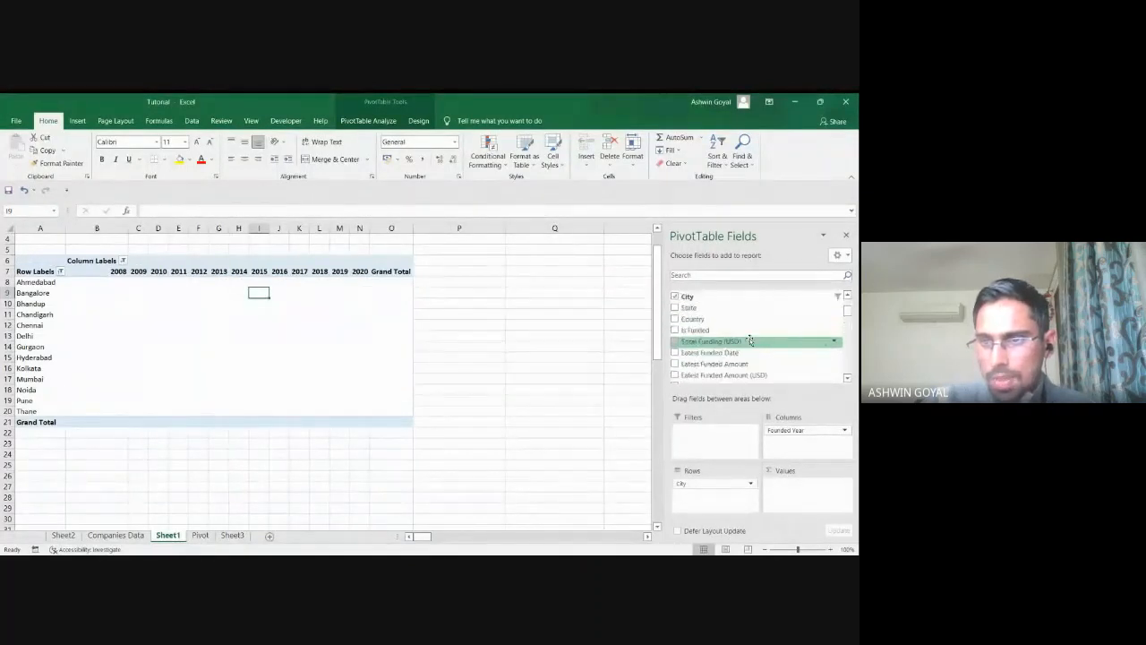
{"action": "left_click_drag", "start_coordinate": [704, 306], "coordinate": [803, 488]}
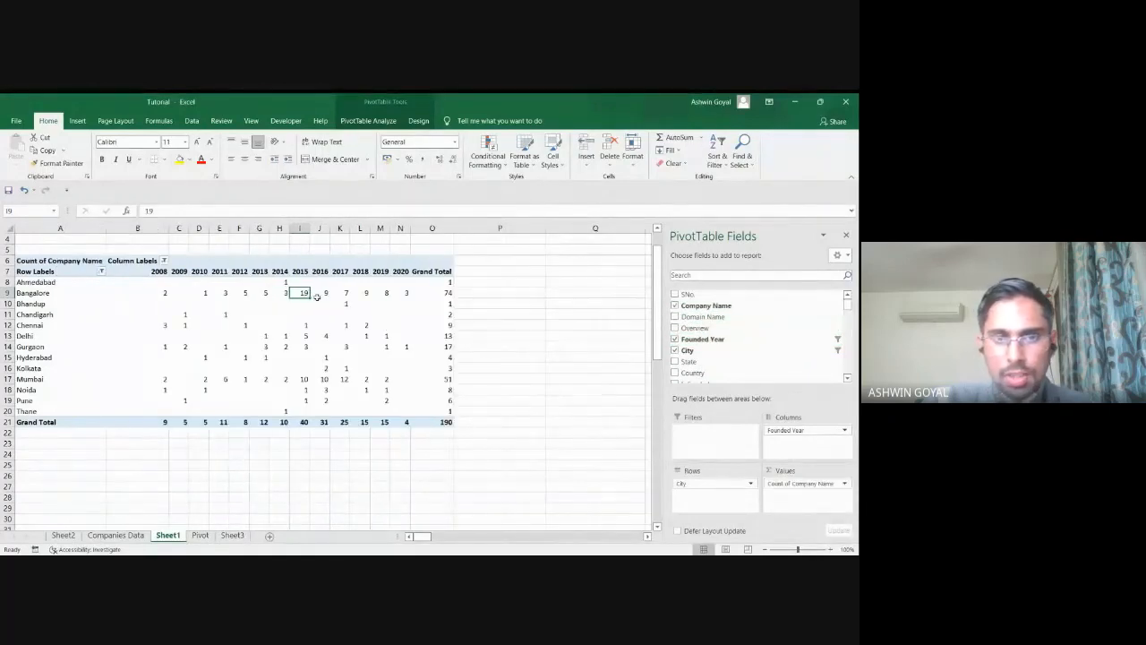
Show the company counts as a percentage of each city's row total.
{"action": "left_click", "coordinate": [821, 485]}
{"action": "left_click", "coordinate": [817, 472]}
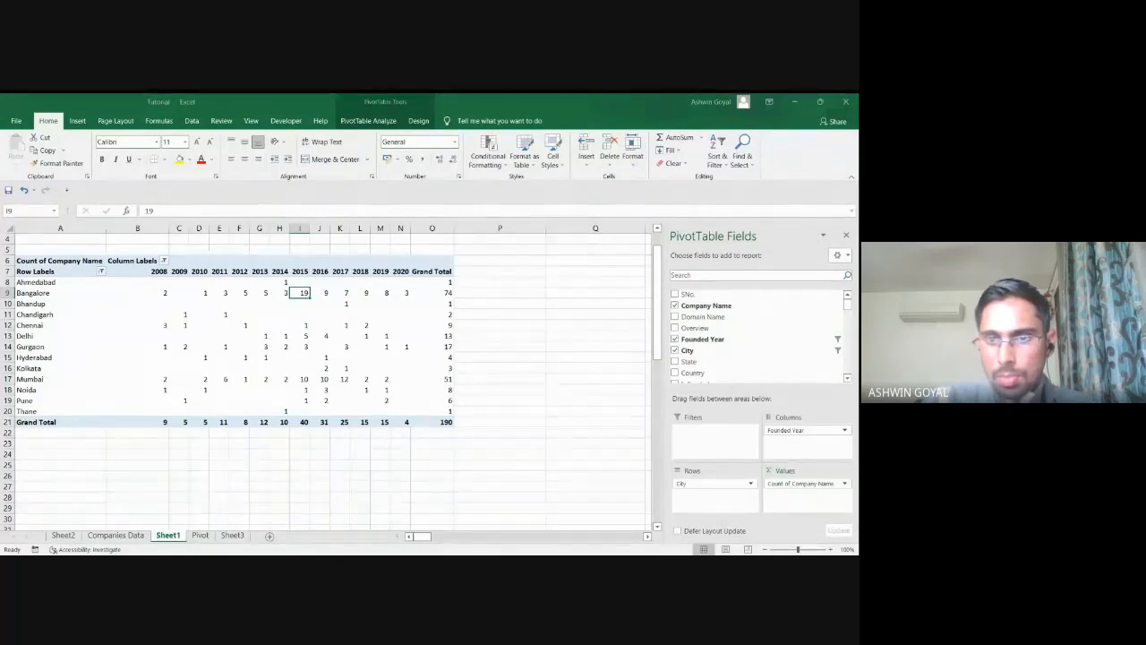
{"action": "left_click", "coordinate": [637, 405]}
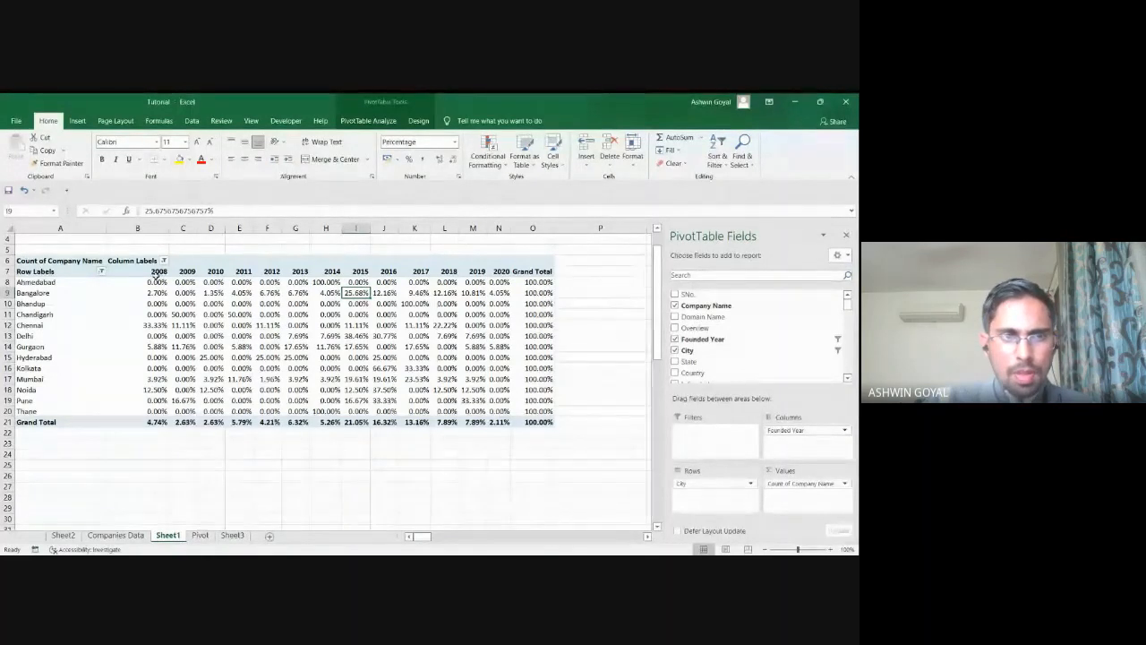
{"action": "key", "text": "alt+Tab"}
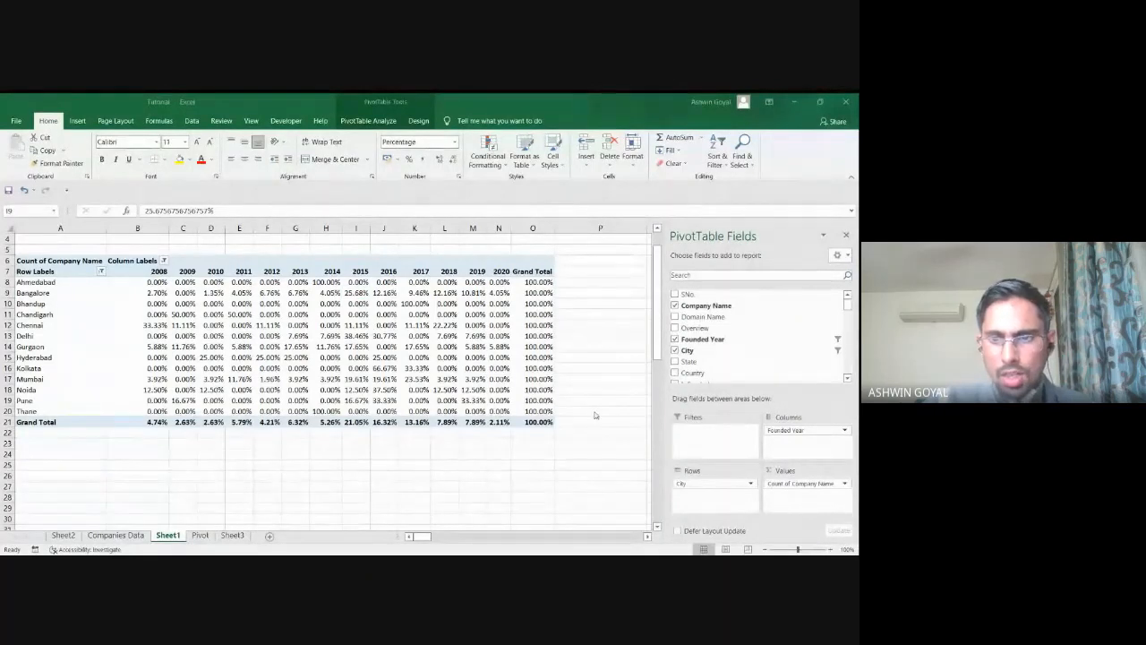
{"action": "key", "text": "alt+Tab"}
{"action": "left_click", "coordinate": [818, 484]}
{"action": "left_click", "coordinate": [811, 472]}
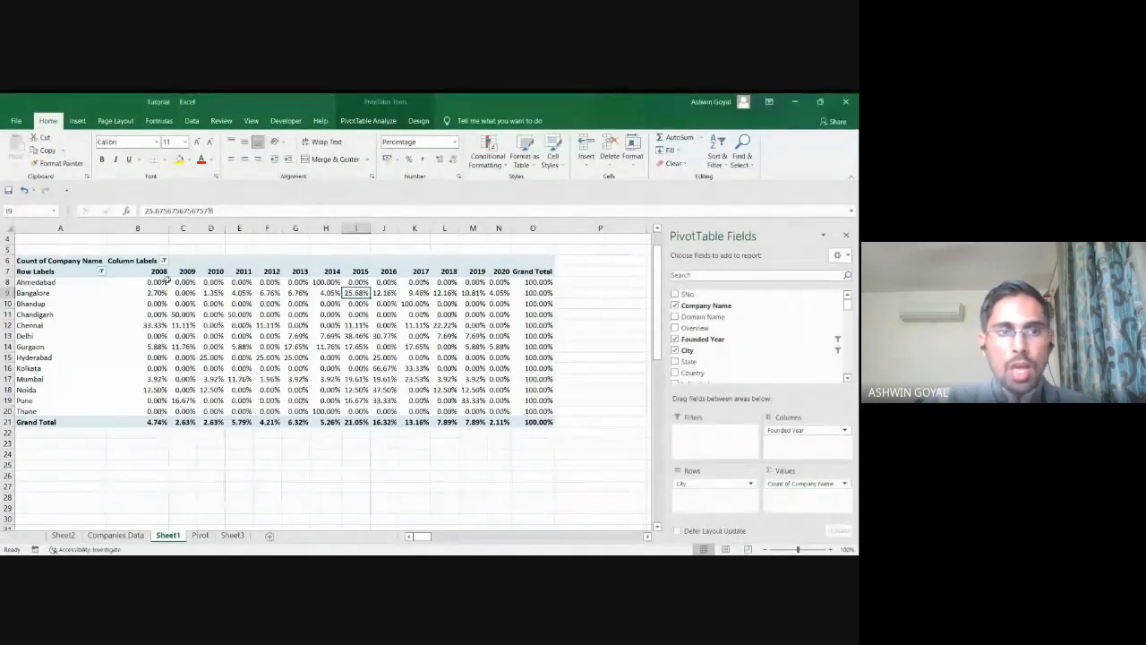
Reduce all percentages in the pivot table, including the grand totals, to zero decimal places.
{"action": "left_click_drag", "start_coordinate": [166, 279], "coordinate": [541, 422]}
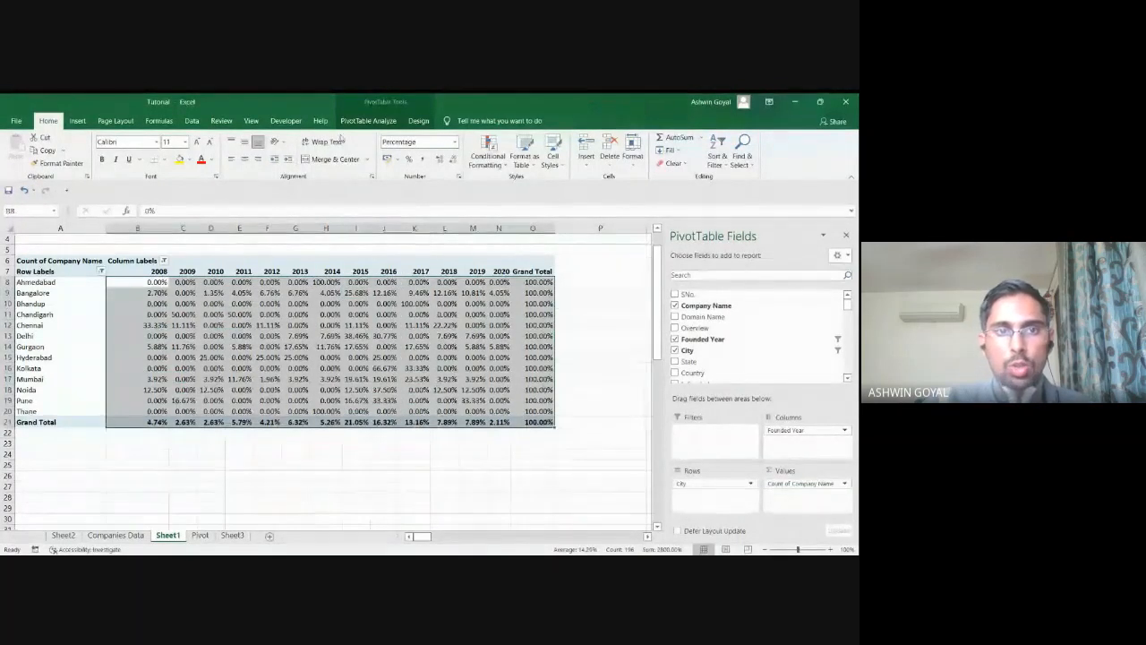
{"action": "double_click", "coordinate": [452, 159]}
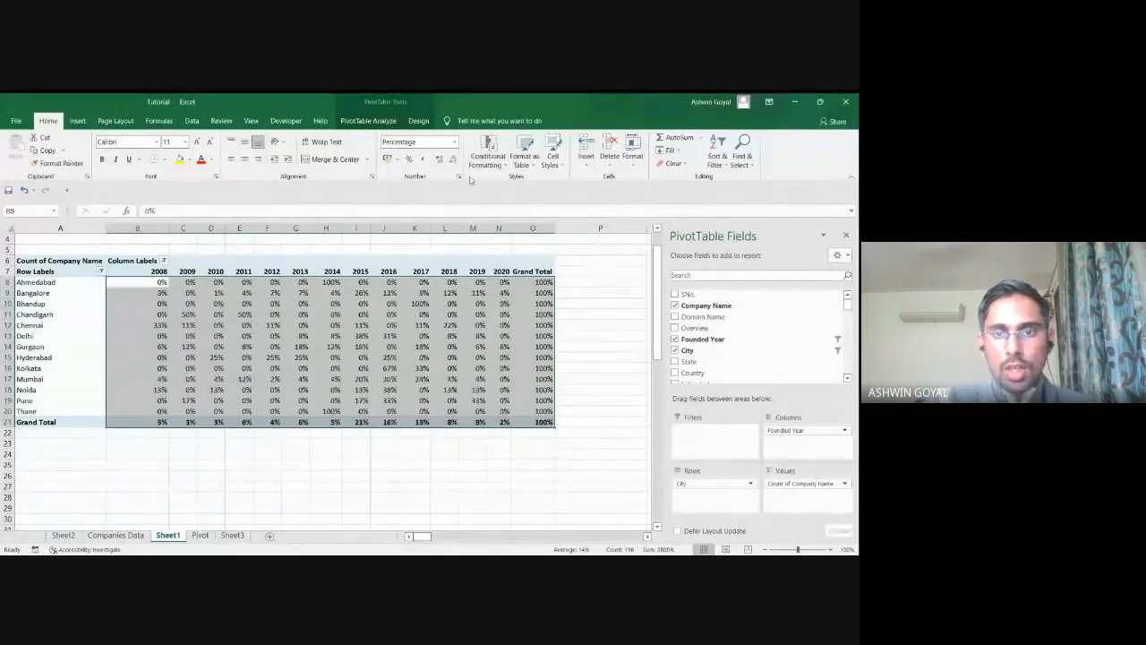
{"action": "left_click", "coordinate": [543, 282]}
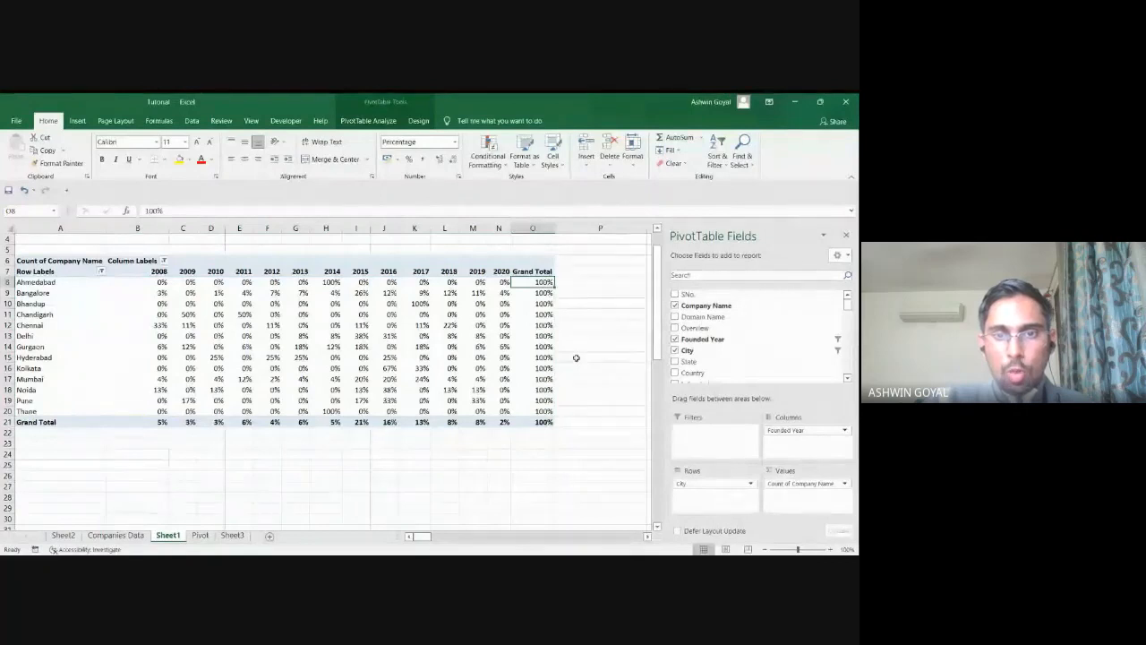
Undo the decimal reduction and the percentage display, and select Bangalore's company counts for 2014 to 2020.
{"action": "key", "text": "ctrl+z"}
{"action": "key", "text": "ctrl+z"}
{"action": "key", "text": "ctrl+z"}
{"action": "left_click_drag", "start_coordinate": [277, 296], "coordinate": [409, 294]}
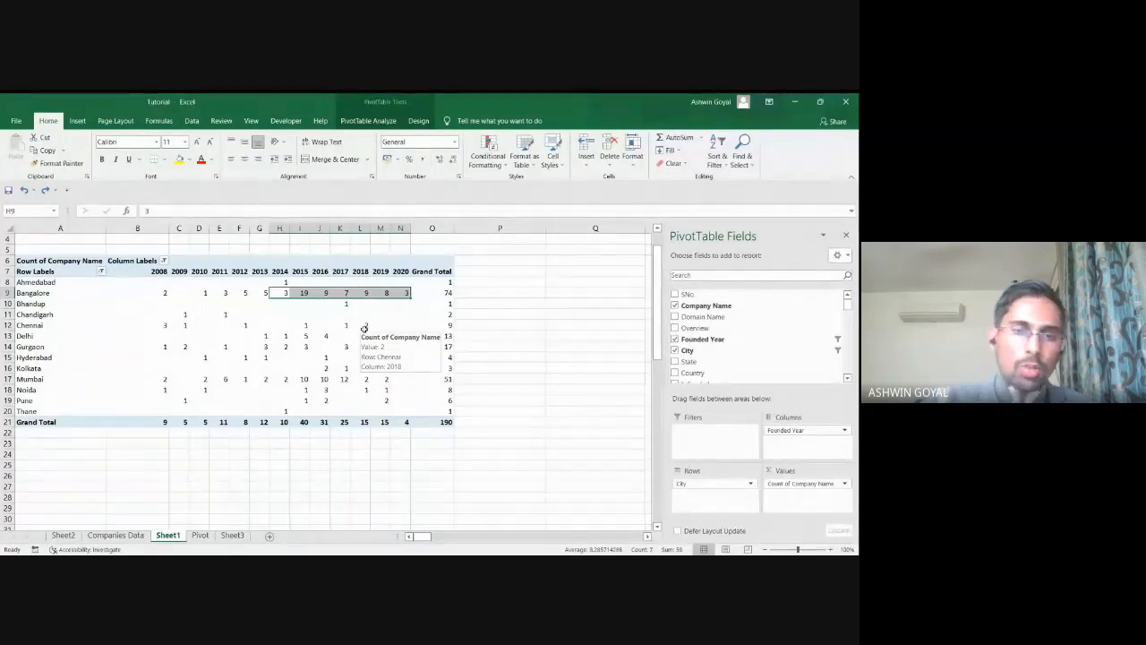
{"action": "key", "text": "alt+Tab"}
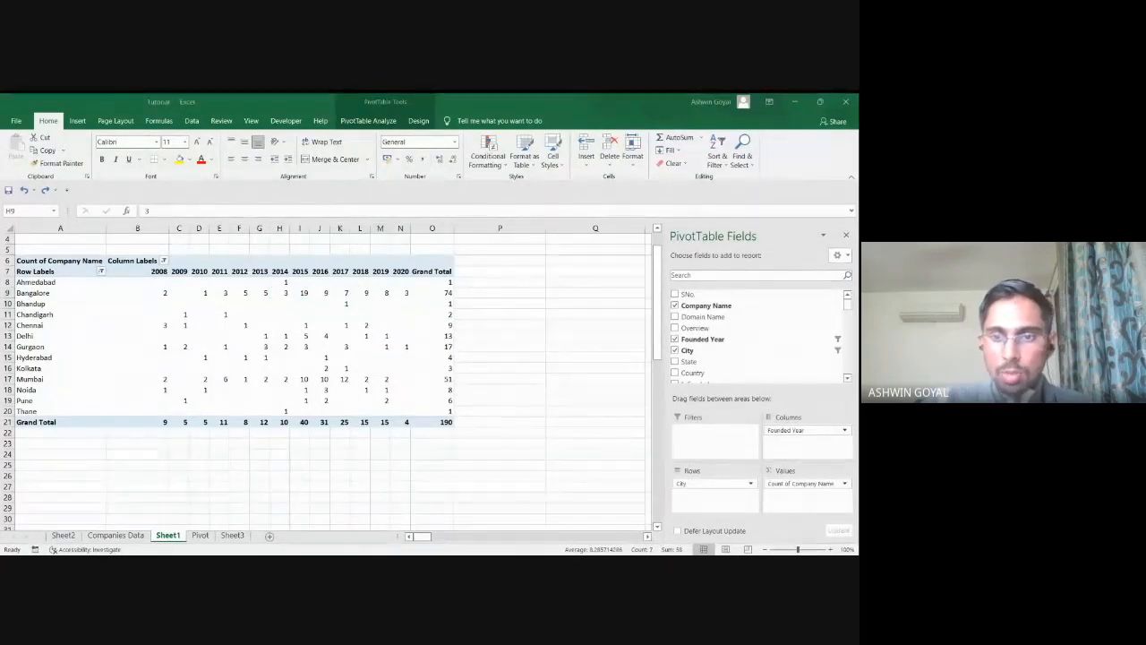
{"action": "key", "text": "alt+Tab"}
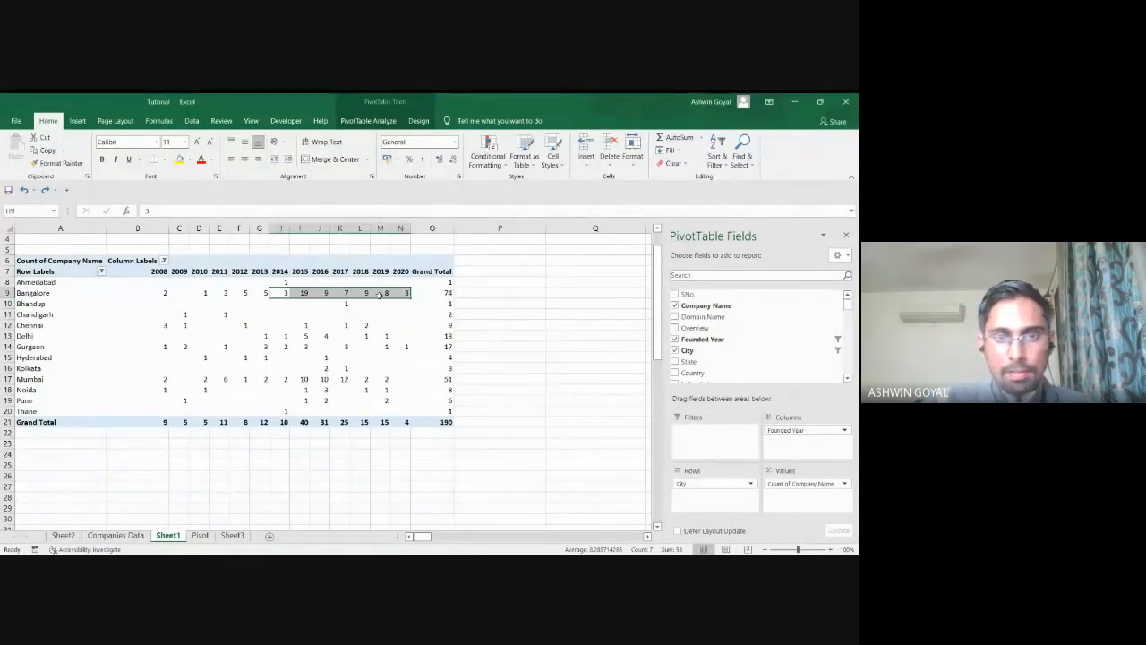
{"action": "key", "text": "alt+Tab"}
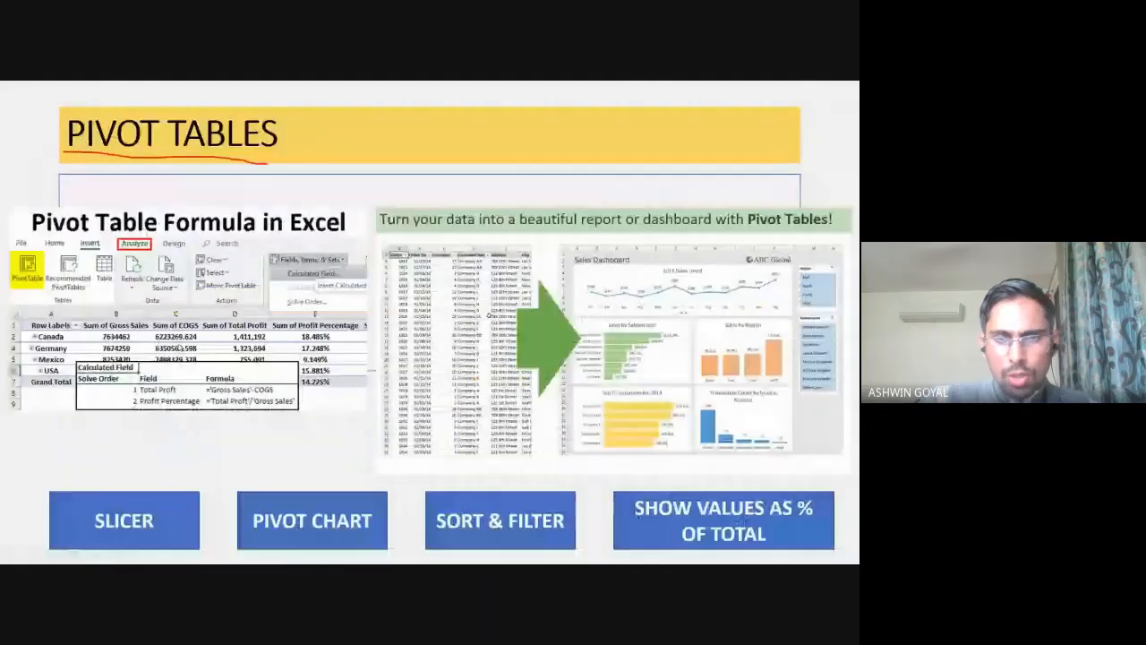
{"action": "key", "text": "Right"}
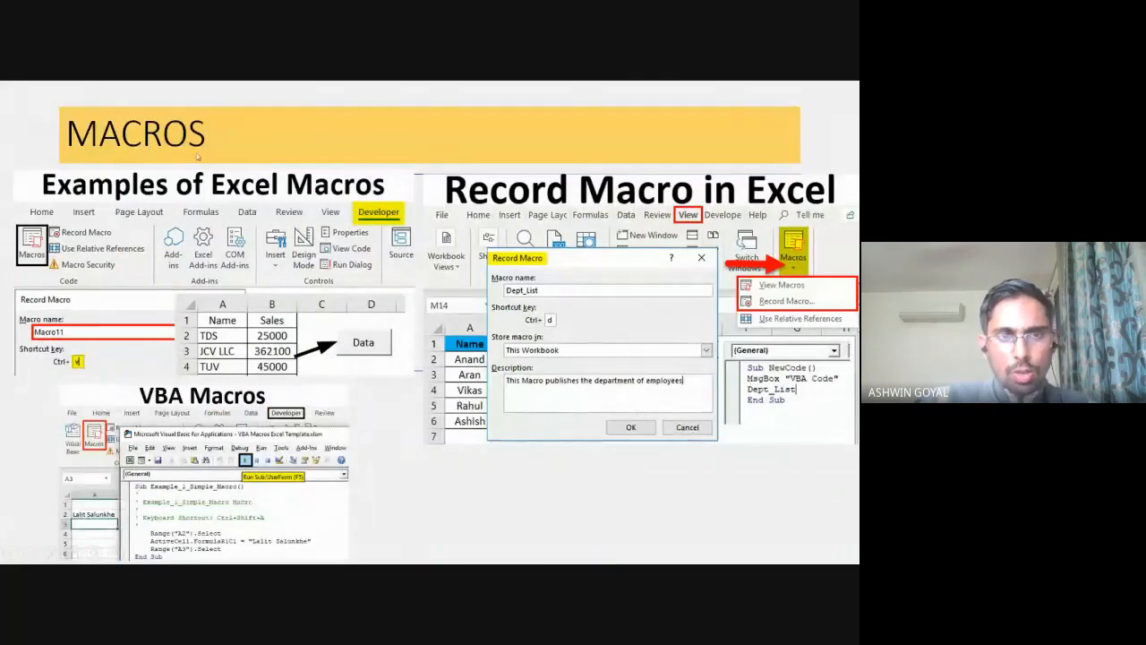
{"action": "key", "text": "Right"}
{"action": "key", "text": "Left"}
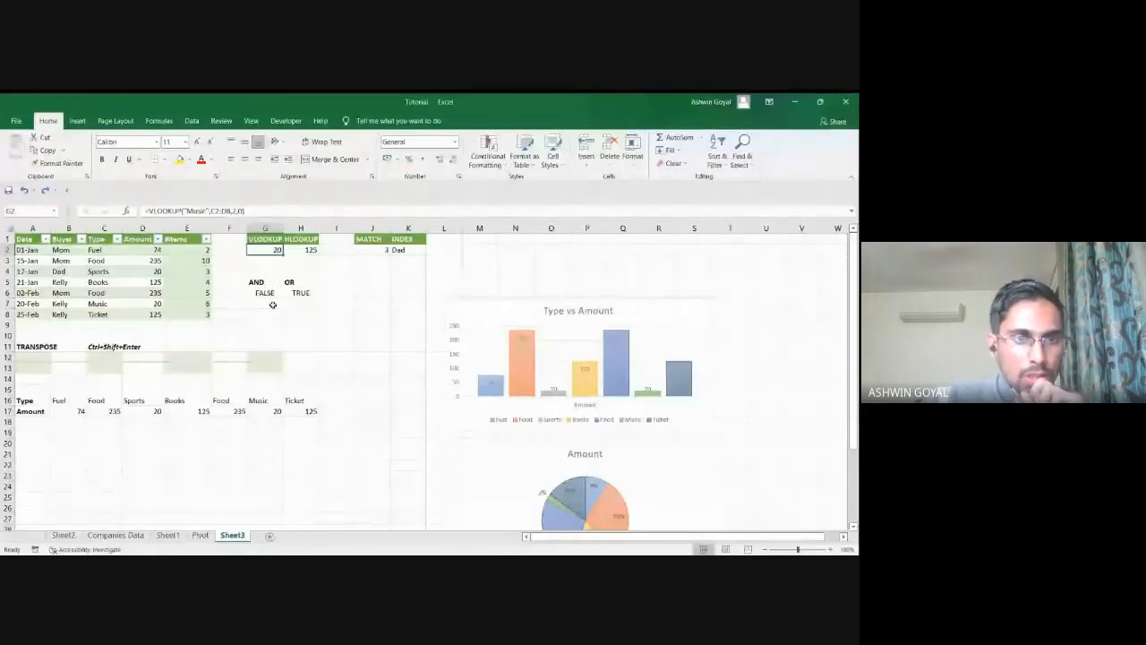
Clear the AND and OR example block in G5:H6 on Sheet3.
{"action": "left_click_drag", "start_coordinate": [260, 283], "coordinate": [300, 296]}
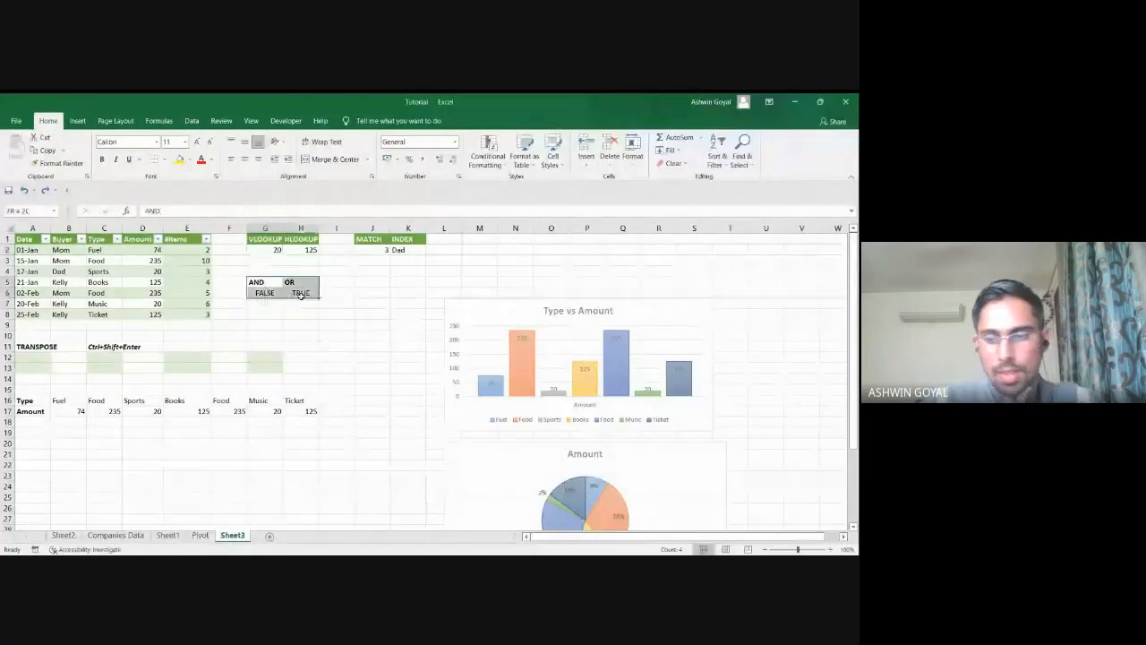
{"action": "key", "text": "Delete"}
Add up the first row's Amount and #Items in cell F2 with a SUM formula over D2:E2.
{"action": "left_click", "coordinate": [236, 250]}
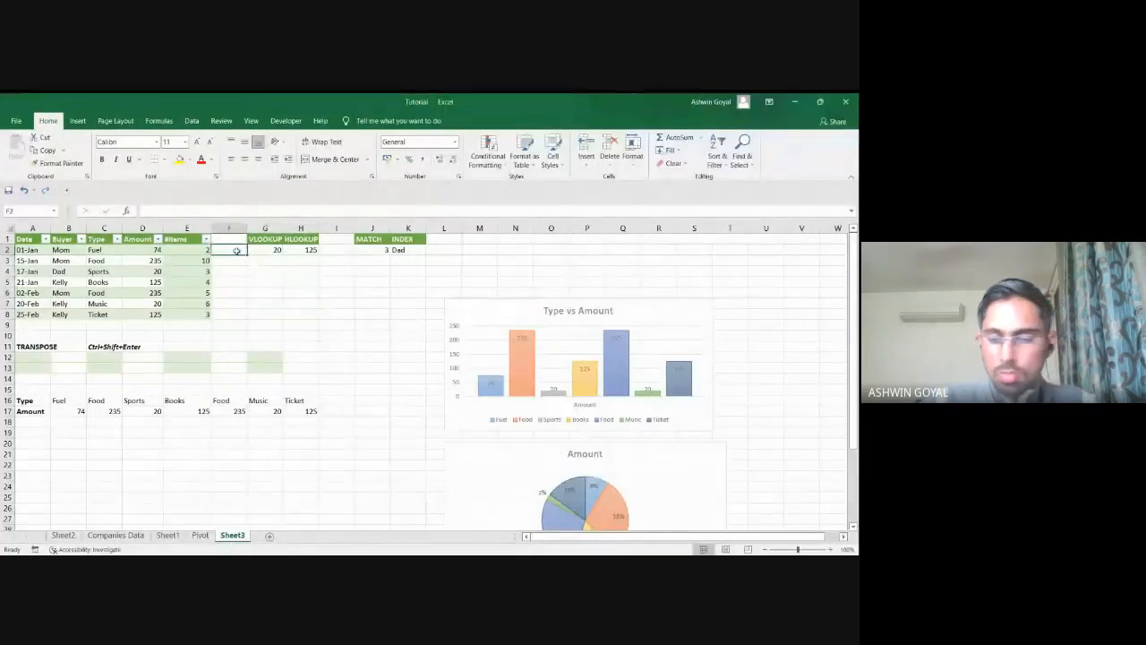
{"action": "type", "text": "=su"}
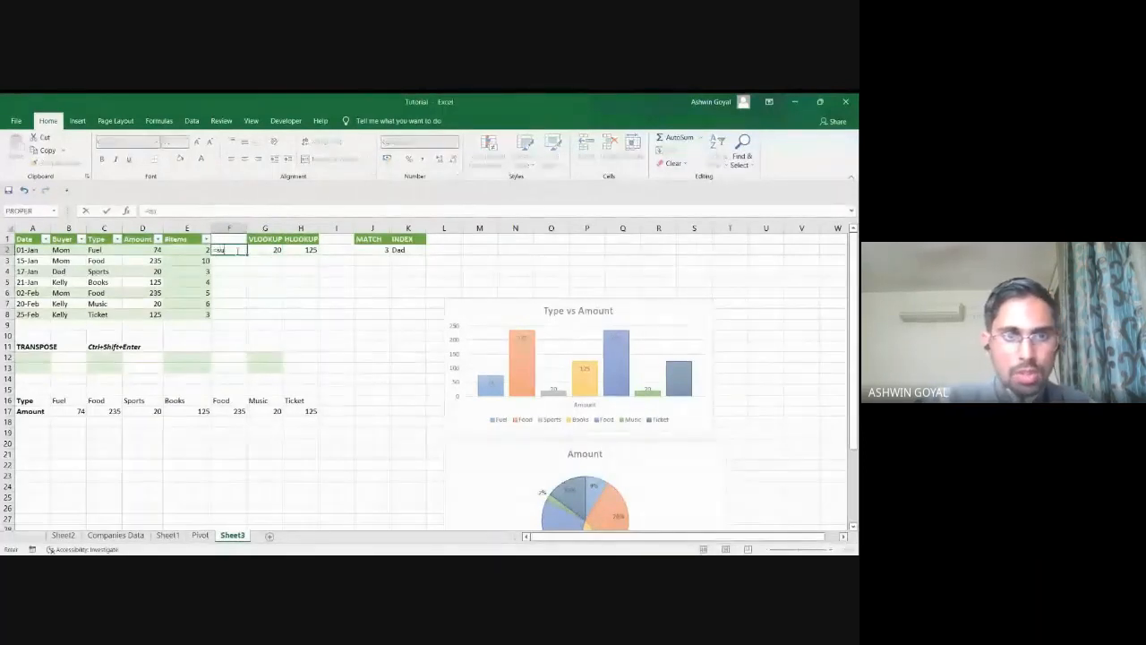
{"action": "type", "text": "m"}
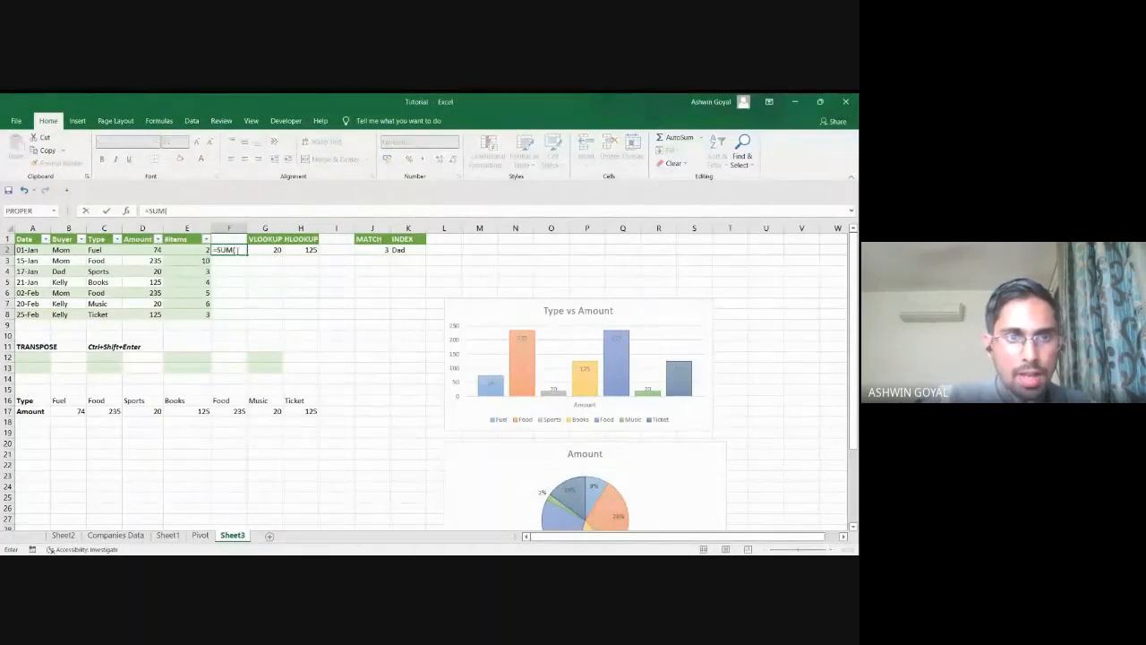
{"action": "left_click_drag", "start_coordinate": [148, 252], "coordinate": [199, 252]}
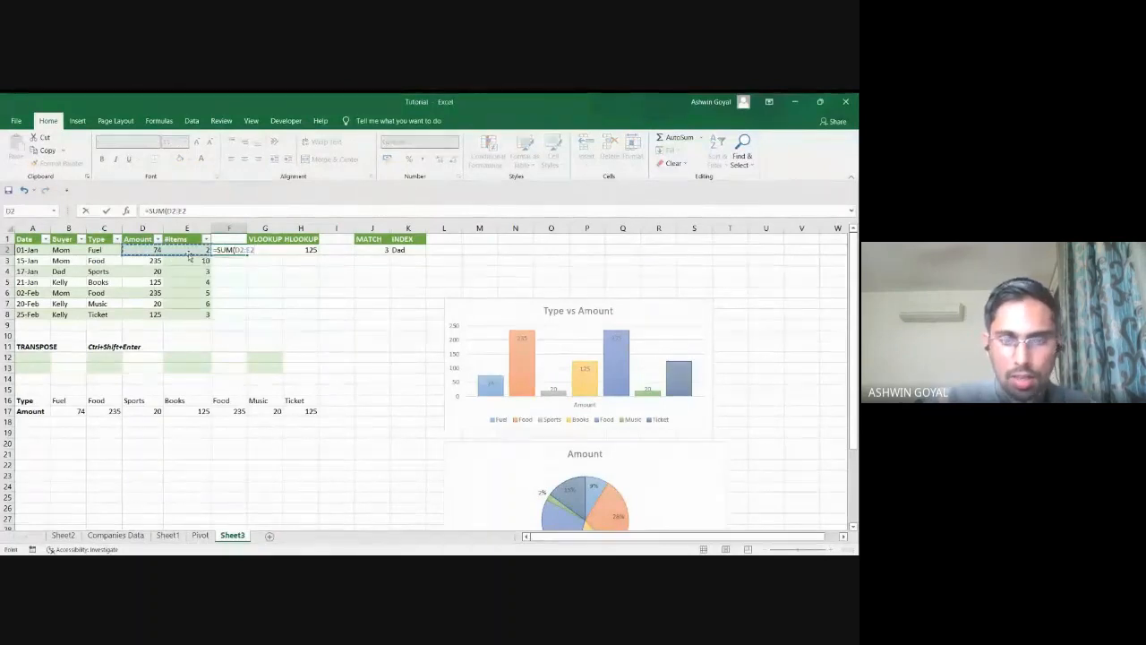
{"action": "key", "text": "Return"}
Try to insert a new column before column G and then before column F on Sheet3.
{"action": "right_click", "coordinate": [265, 227]}
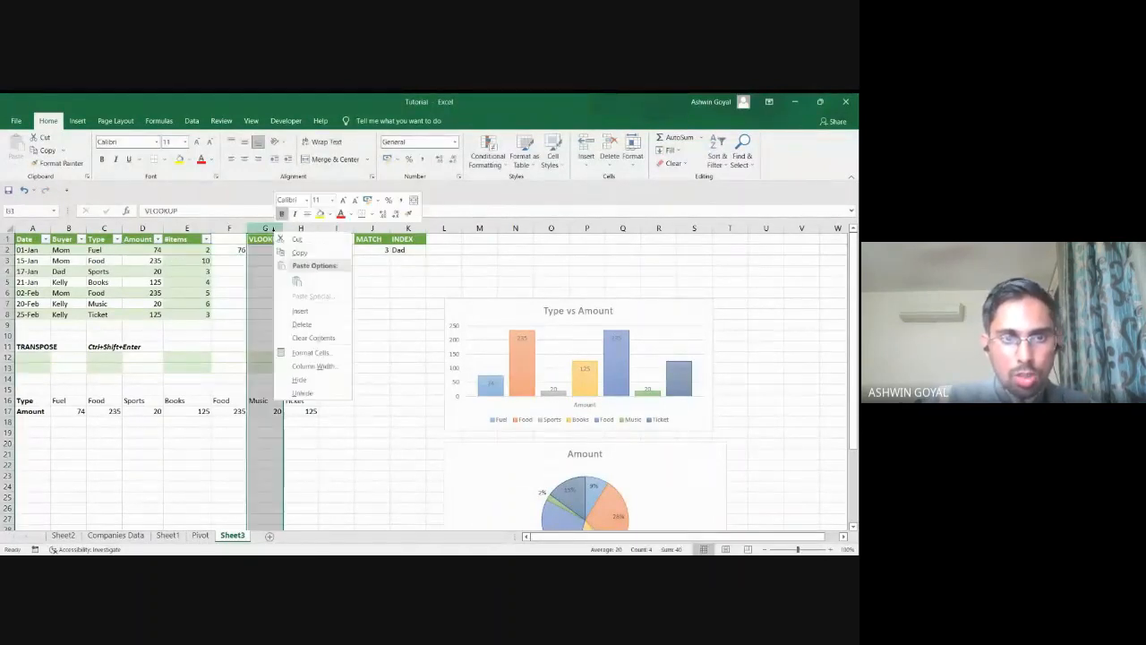
{"action": "left_click", "coordinate": [295, 307]}
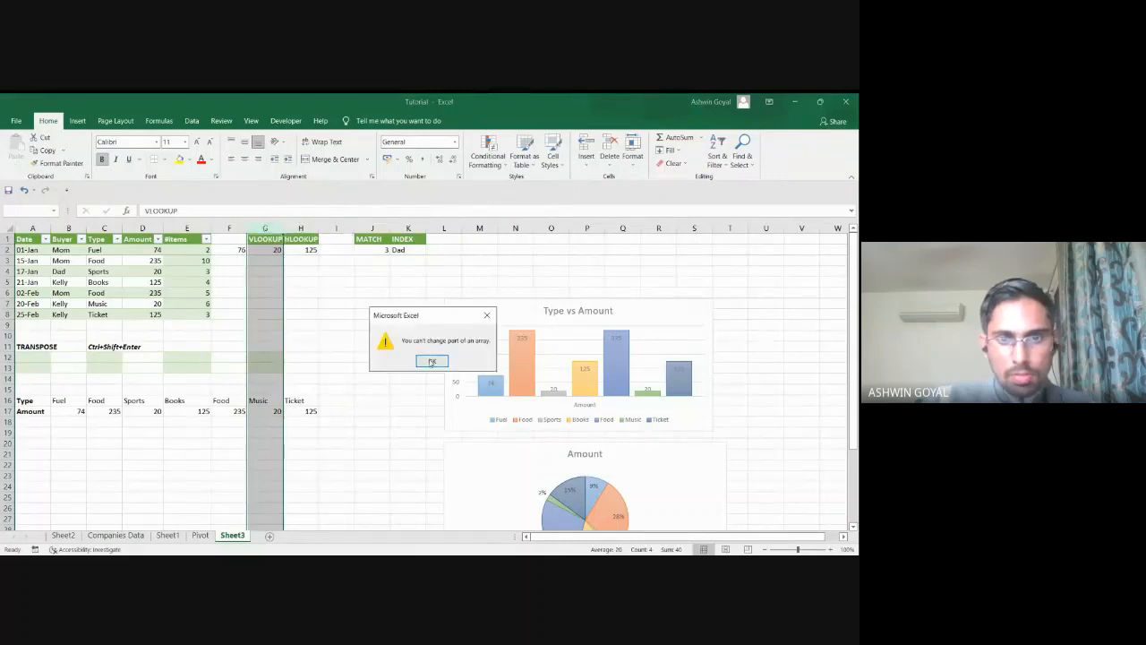
{"action": "left_click", "coordinate": [431, 361]}
{"action": "left_click", "coordinate": [298, 269]}
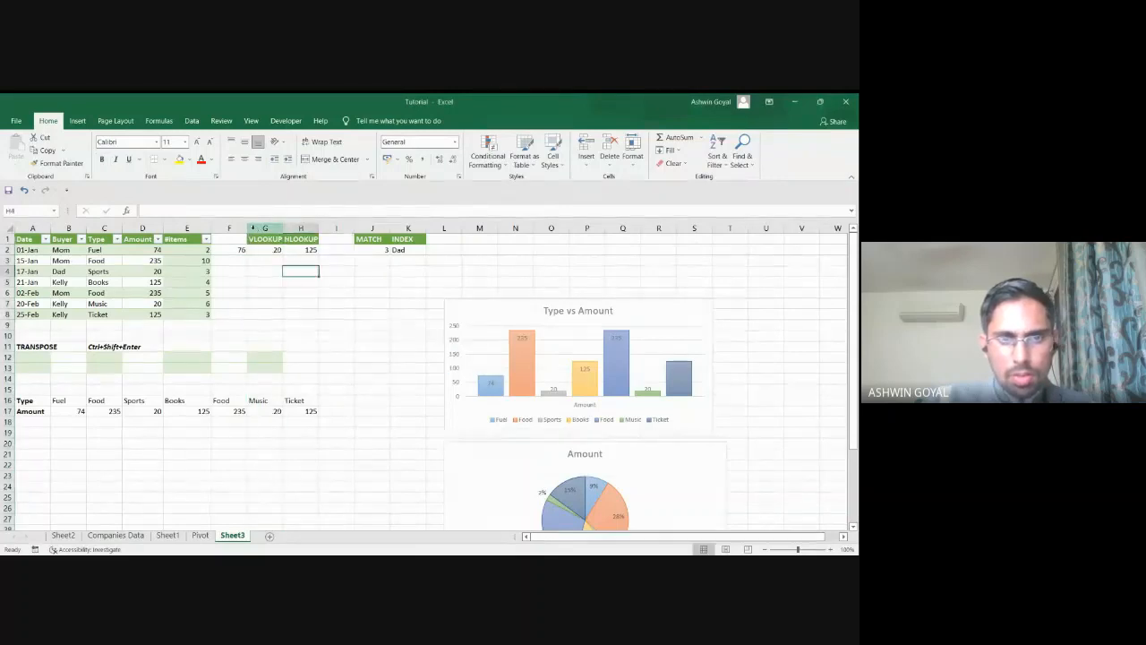
{"action": "right_click", "coordinate": [242, 229]}
{"action": "left_click", "coordinate": [272, 307]}
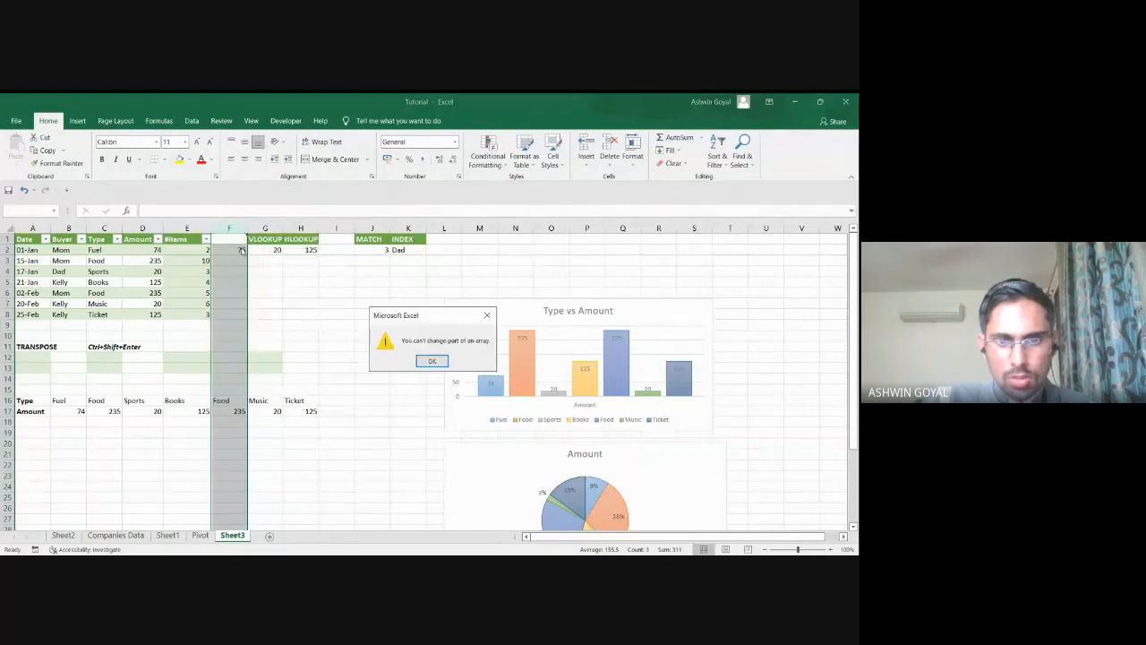
{"action": "left_click", "coordinate": [432, 360]}
{"action": "left_click", "coordinate": [232, 280]}
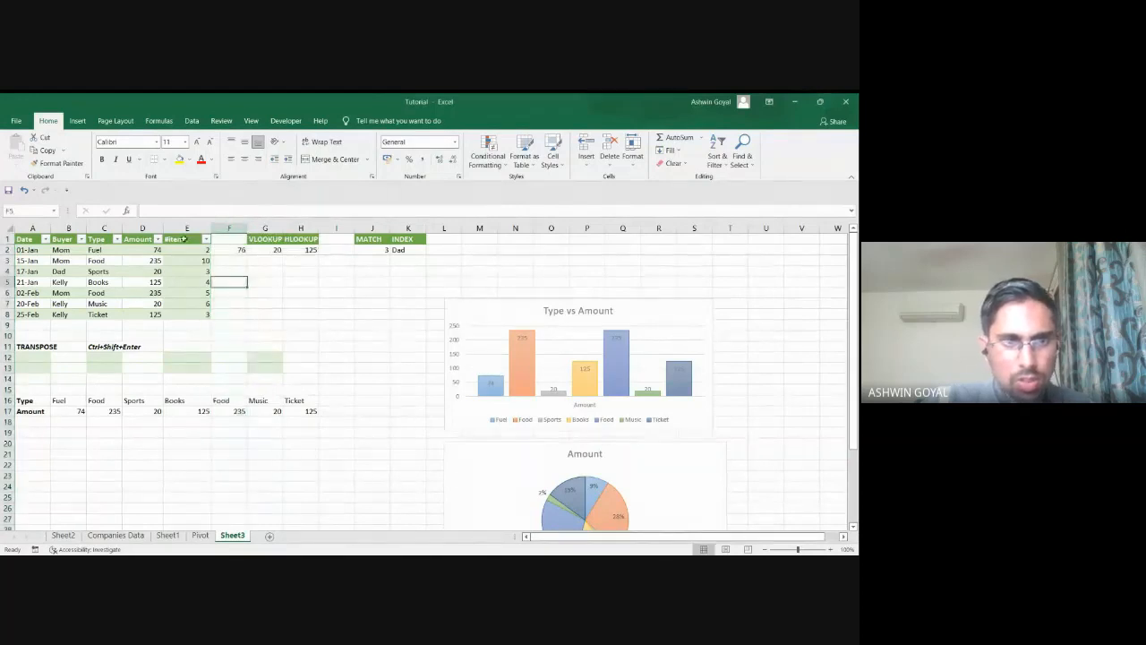
Clear the #Items header and its values from E1:E8 of the expense table.
{"action": "left_click_drag", "start_coordinate": [183, 239], "coordinate": [187, 313]}
{"action": "key", "text": "Delete"}
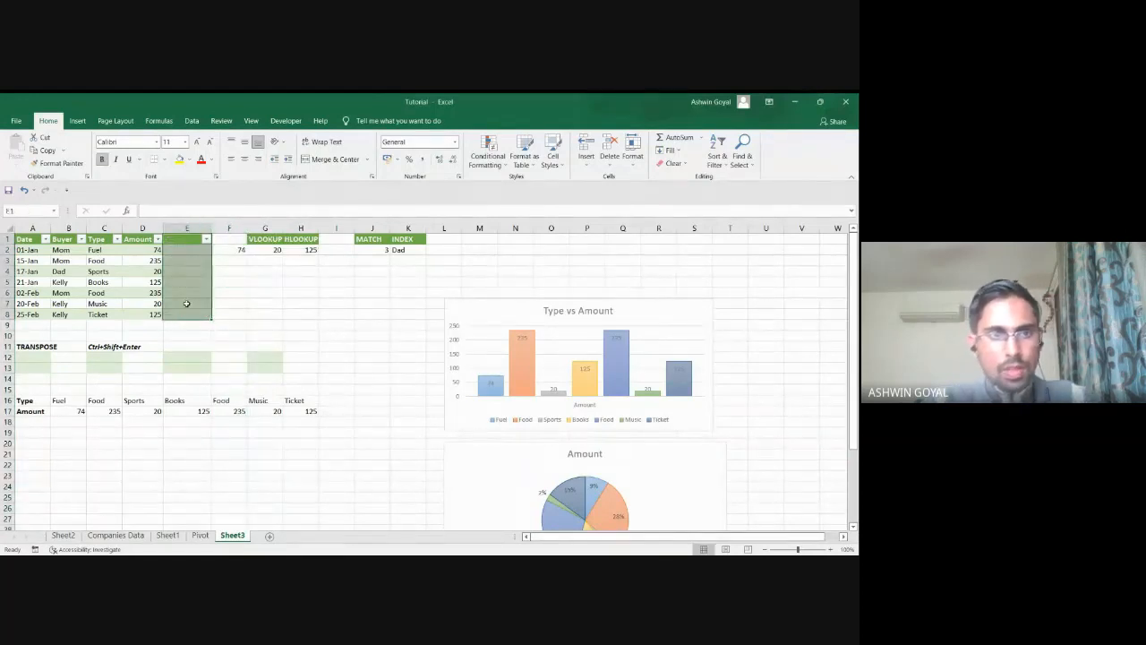
{"action": "left_click", "coordinate": [202, 249]}
{"action": "left_click", "coordinate": [226, 250]}
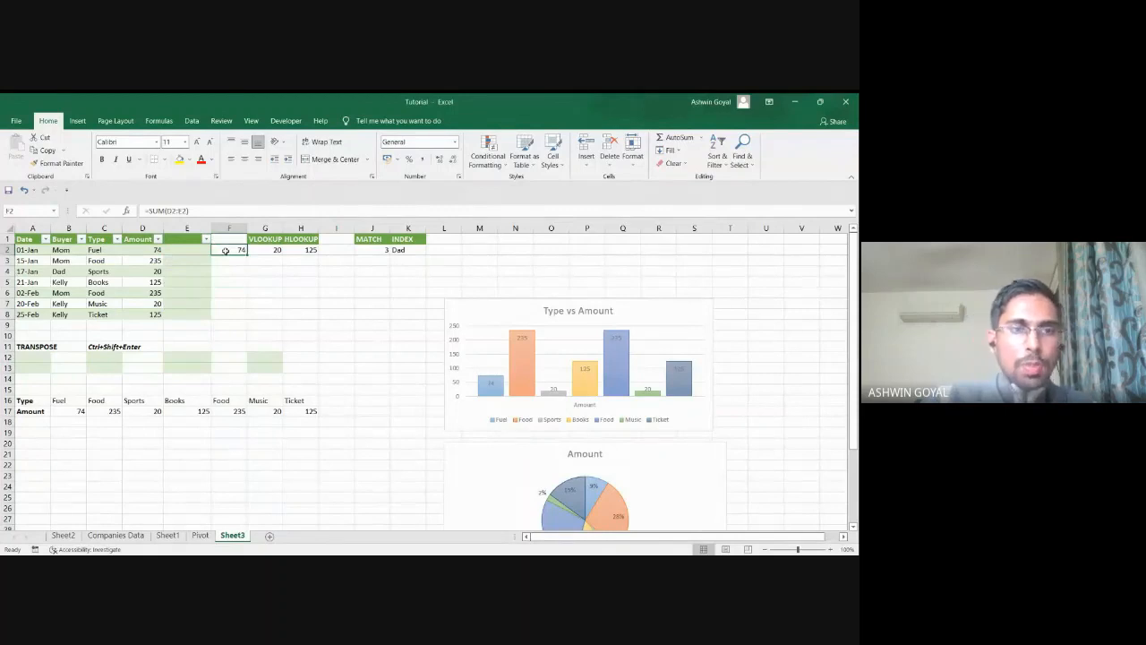
Total the Amount column in cell D9 with a SUM formula over D2:D8.
{"action": "left_click", "coordinate": [150, 325]}
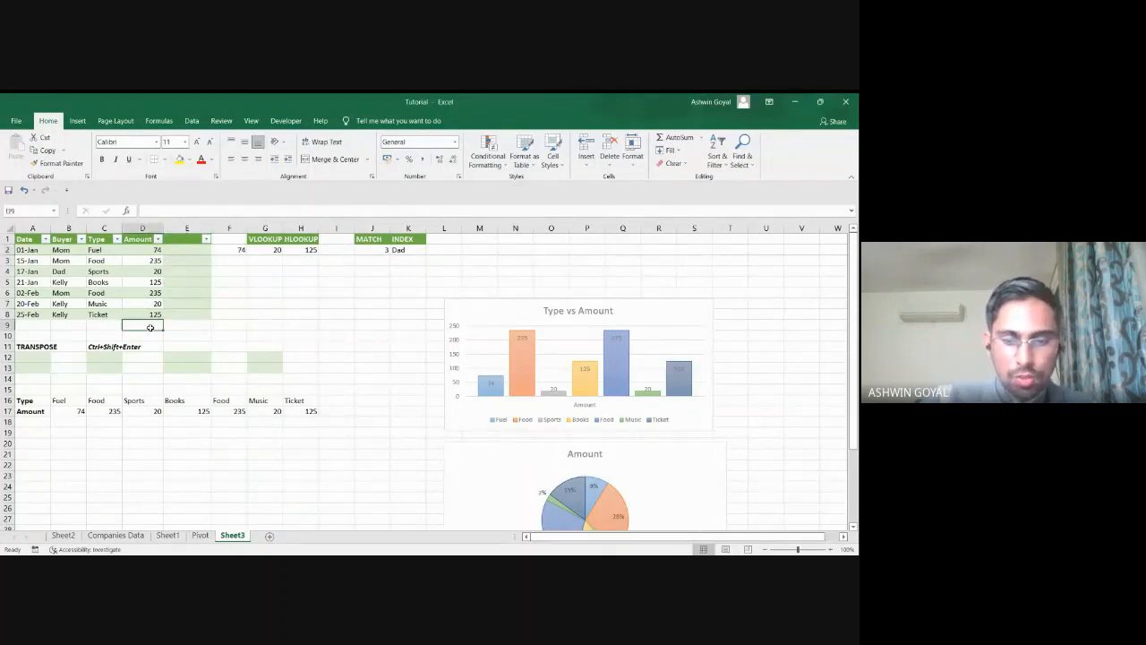
{"action": "type", "text": "=s"}
{"action": "key", "text": "Up"}
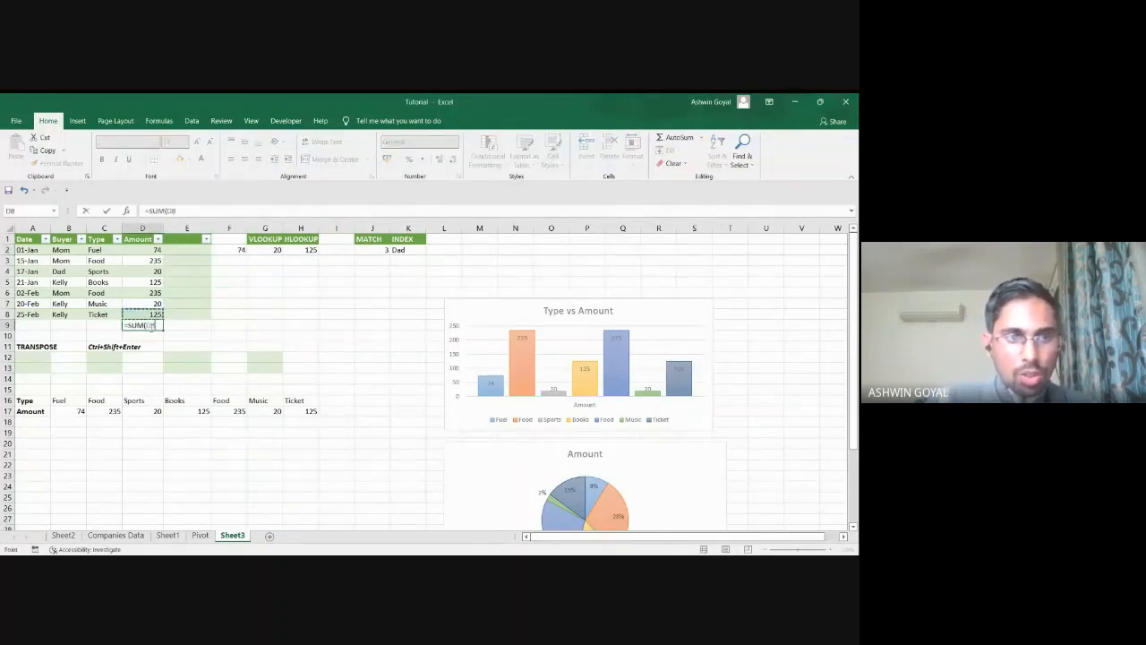
{"action": "key", "text": "ctrl+shift+Up"}
{"action": "type", "text": ")"}
{"action": "key", "text": "Return"}
{"action": "left_click", "coordinate": [151, 326]}
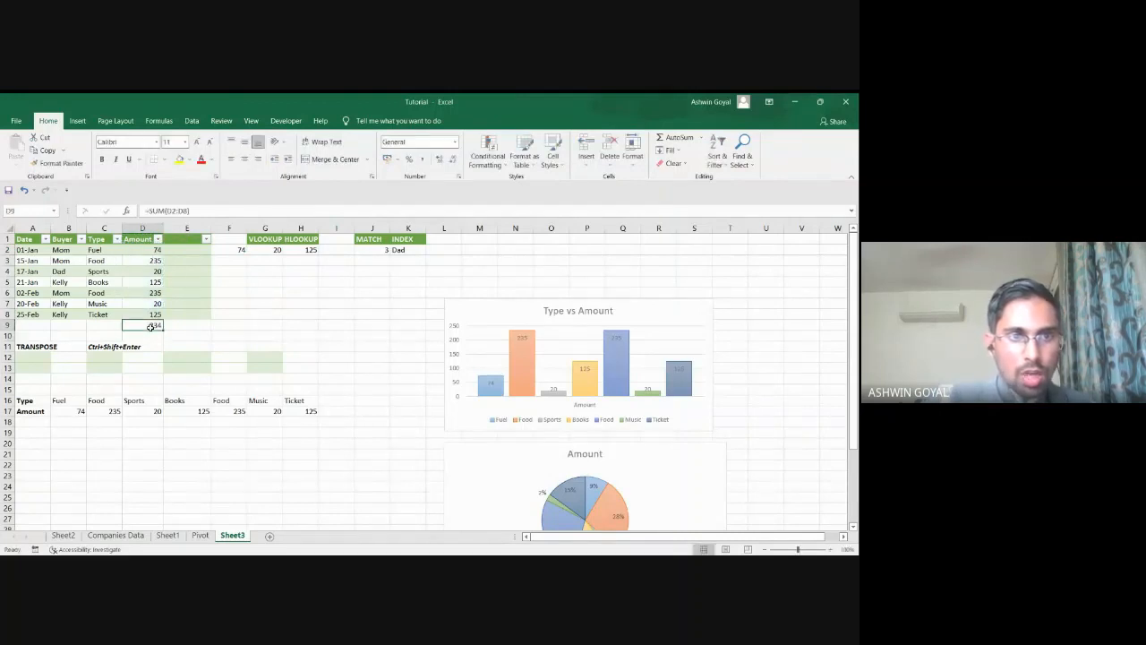
Replace the formula in F2 with =D2*100/D9 to calculate the first amount's percentage of the total.
{"action": "left_click", "coordinate": [229, 249]}
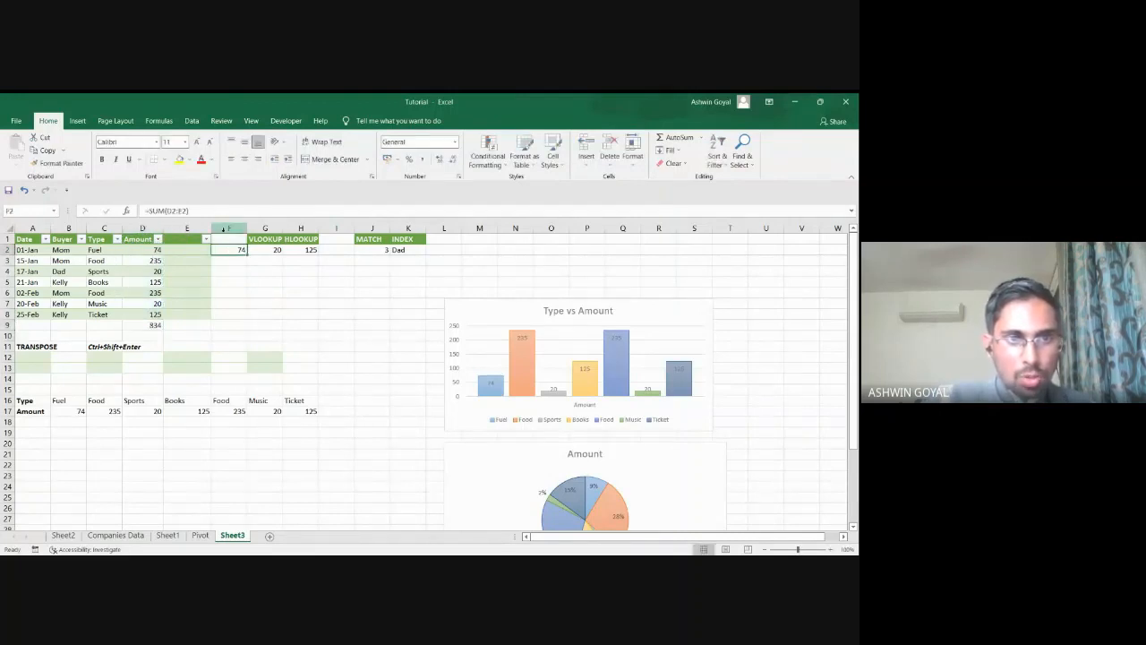
{"action": "type", "text": "="}
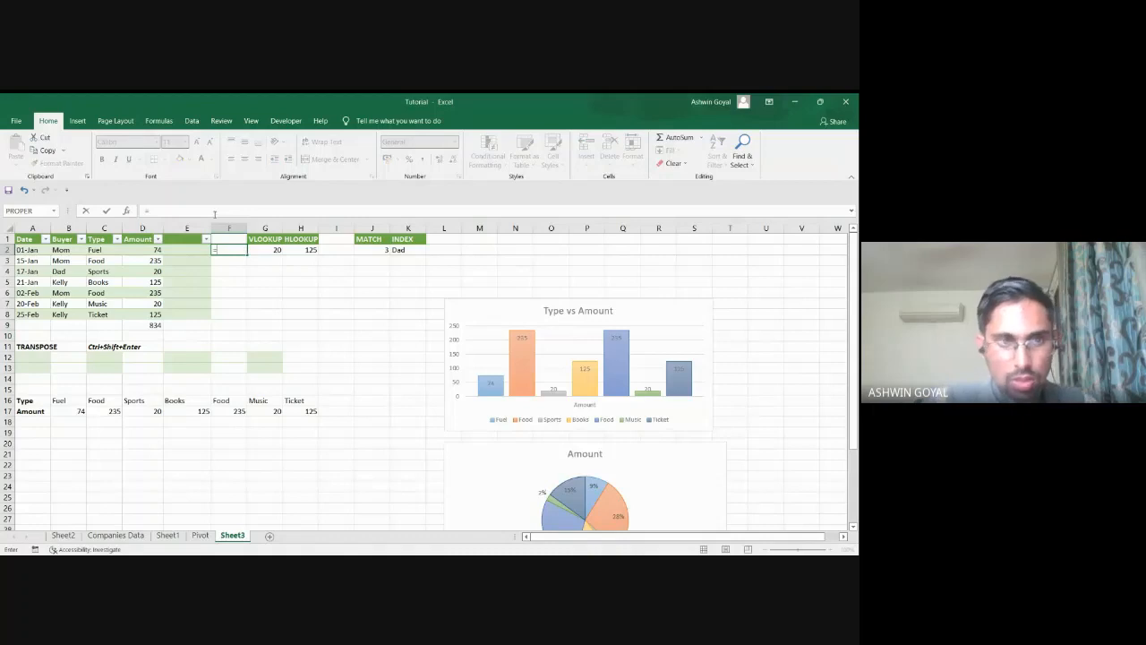
{"action": "key", "text": "Left"}
{"action": "key", "text": "Left"}
{"action": "type", "text": "&"}
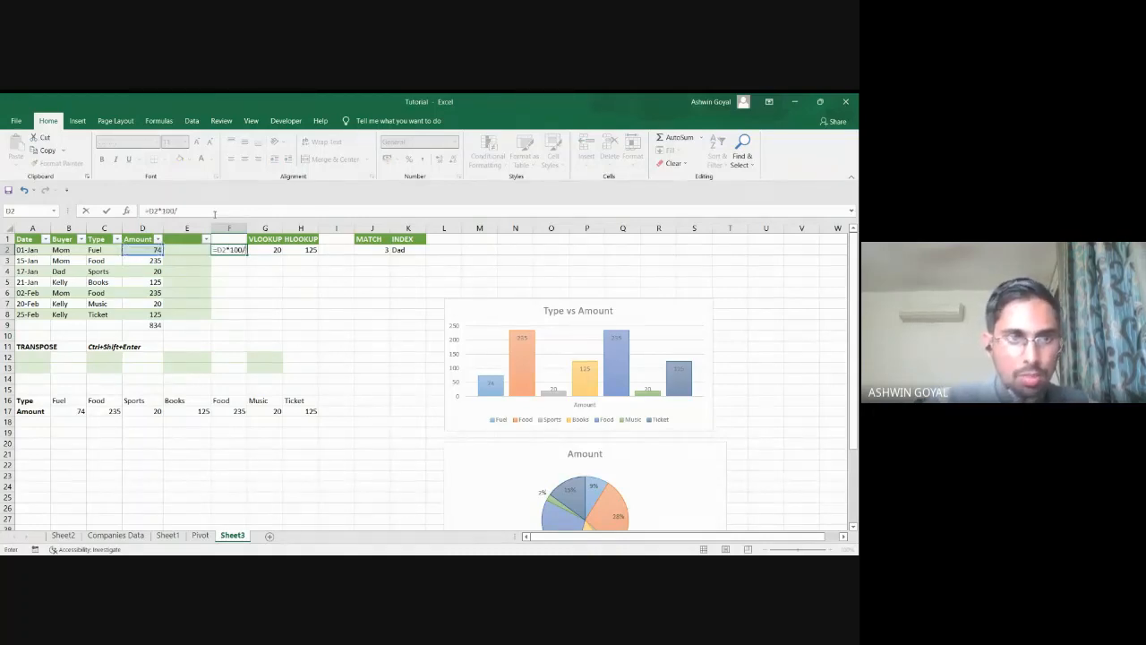
{"action": "type", "text": "100/"}
{"action": "key", "text": "Left"}
{"action": "key", "text": "Left"}
{"action": "key", "text": "ctrl+Down"}
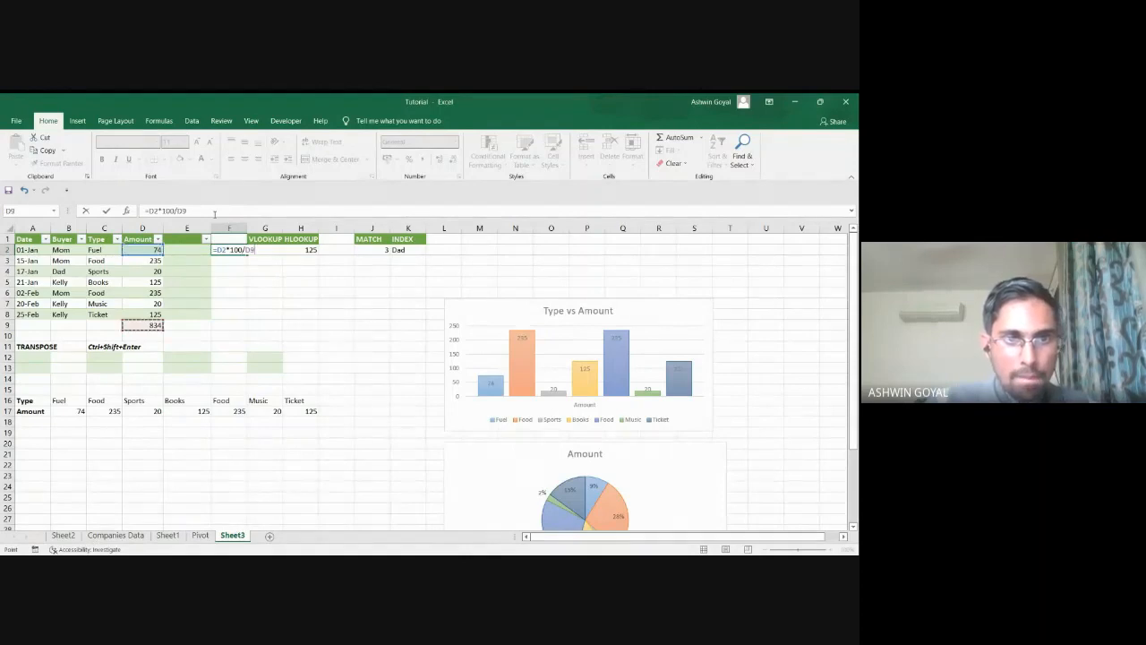
{"action": "key", "text": "Return"}
{"action": "key", "text": "Up"}
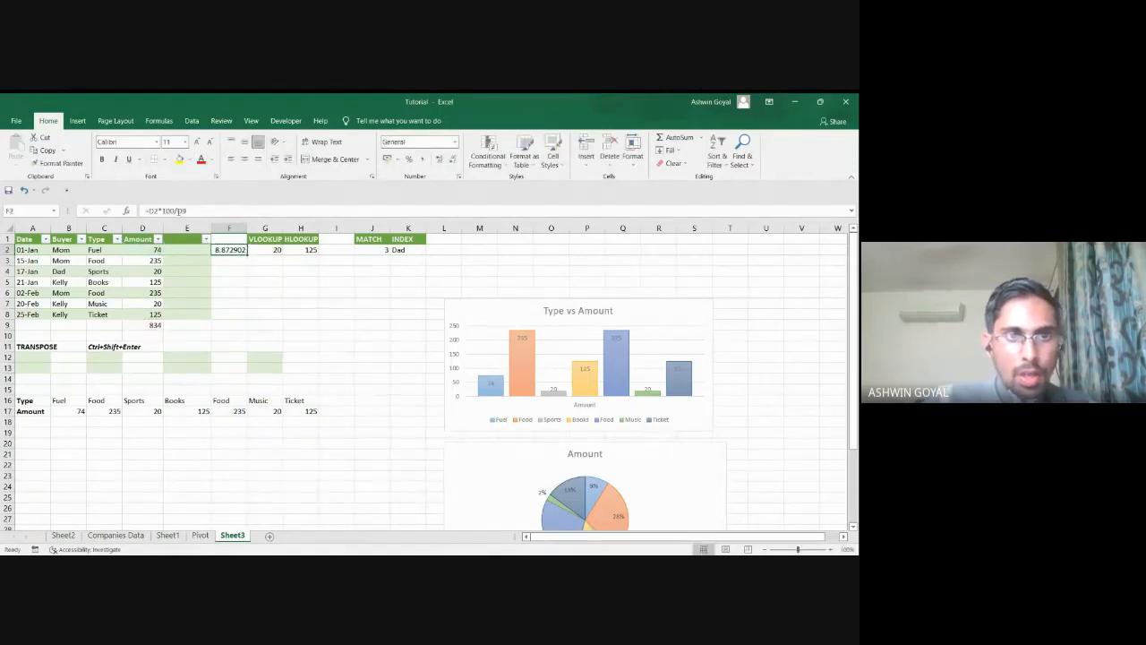
Anchor the total's row in the F2 formula as D$9 and reduce the result to two decimal places.
{"action": "key", "text": "F2"}
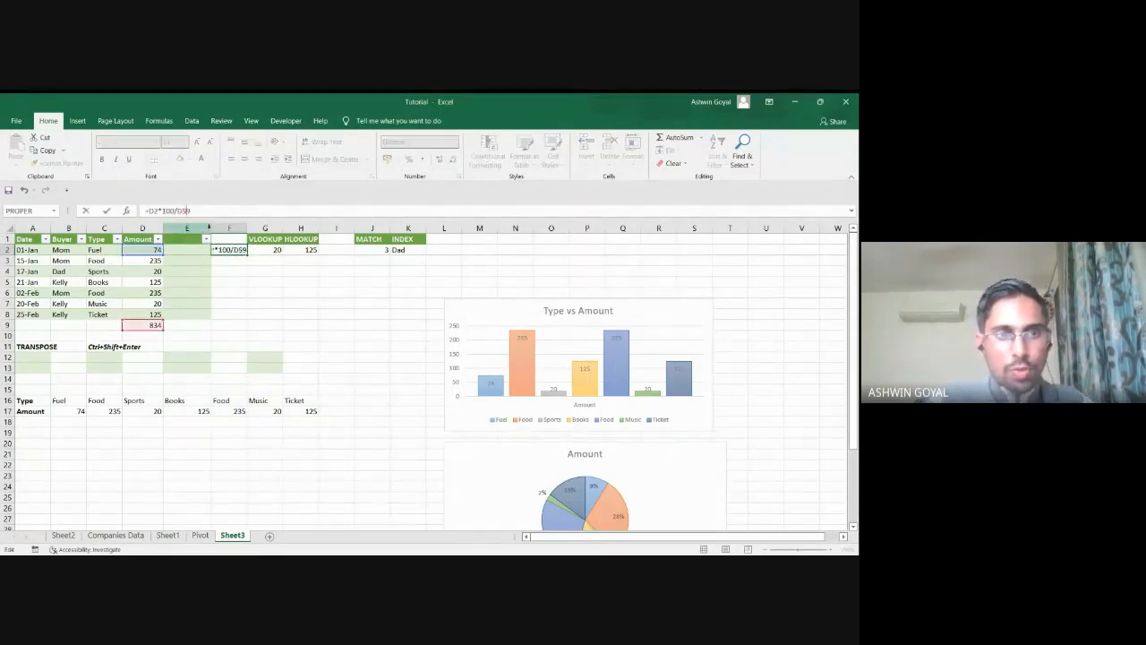
{"action": "key", "text": "Escape"}
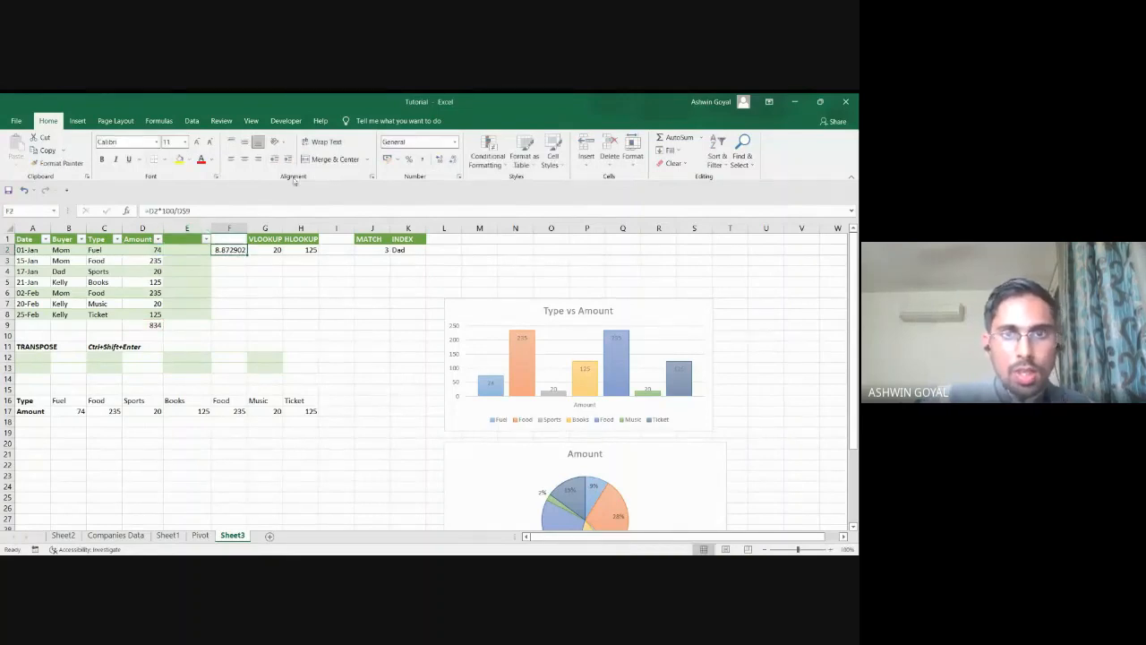
{"action": "left_click", "coordinate": [452, 161]}
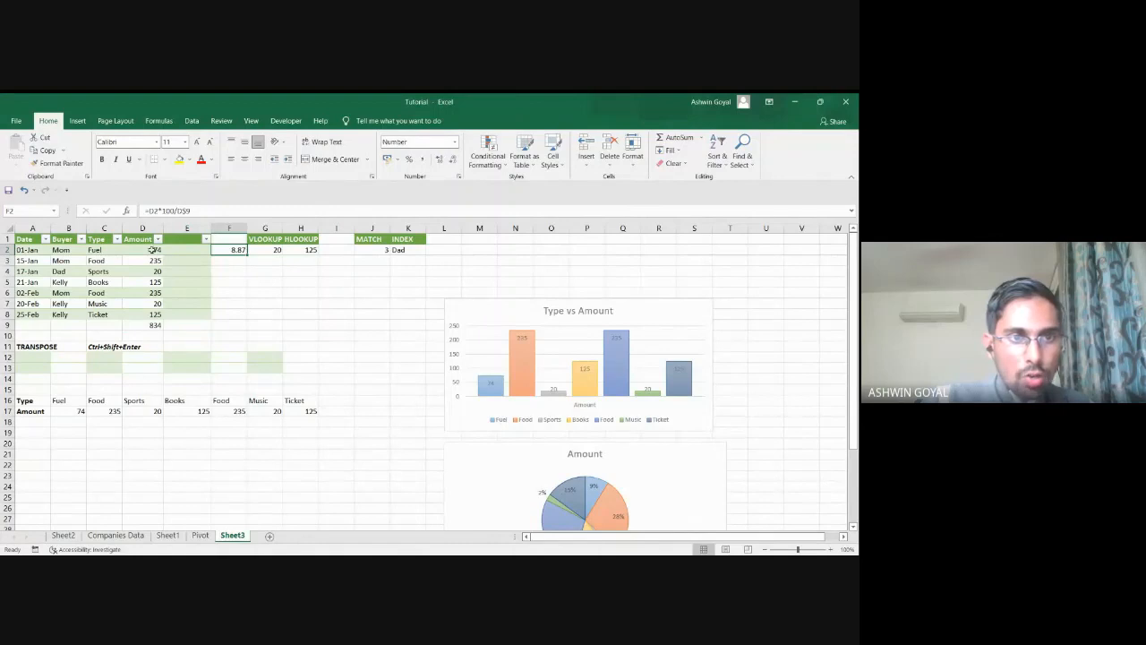
Make the Amount total in D9 bold.
{"action": "left_click", "coordinate": [154, 250]}
{"action": "left_click", "coordinate": [150, 325]}
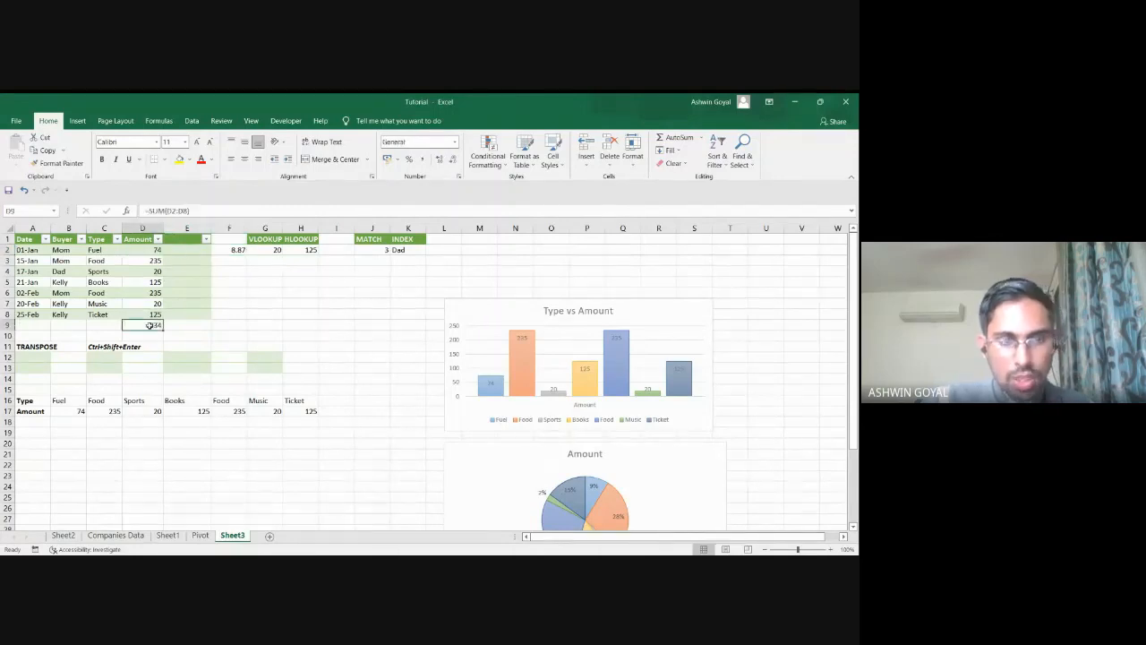
{"action": "left_click", "coordinate": [233, 250]}
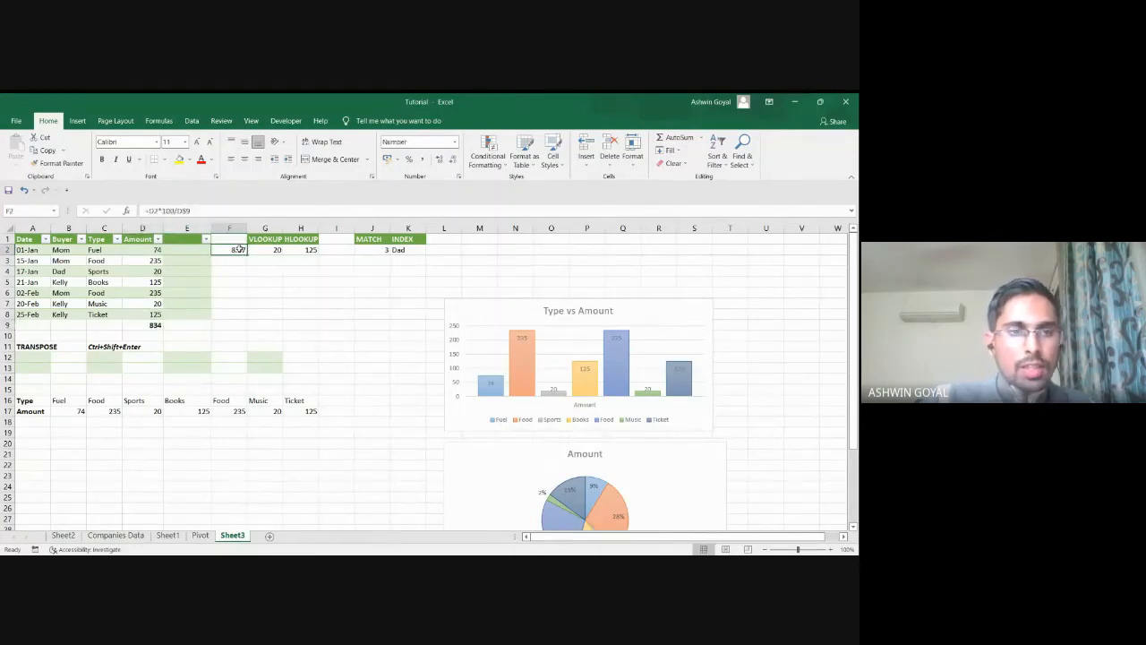
{"action": "left_click", "coordinate": [230, 261]}
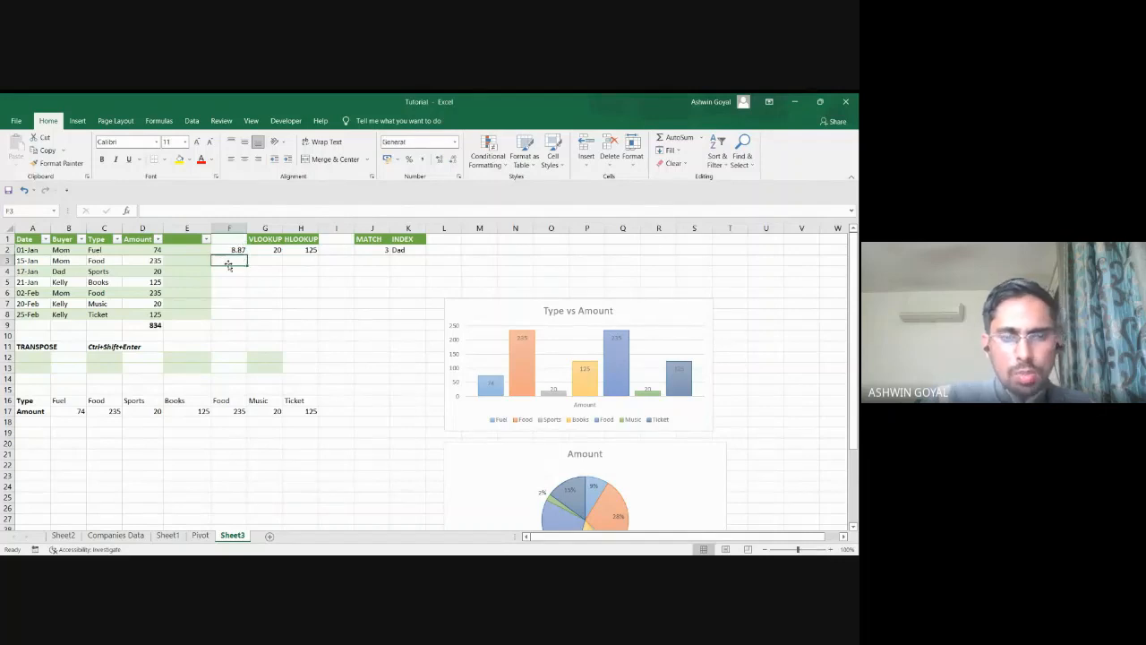
{"action": "left_click", "coordinate": [198, 248]}
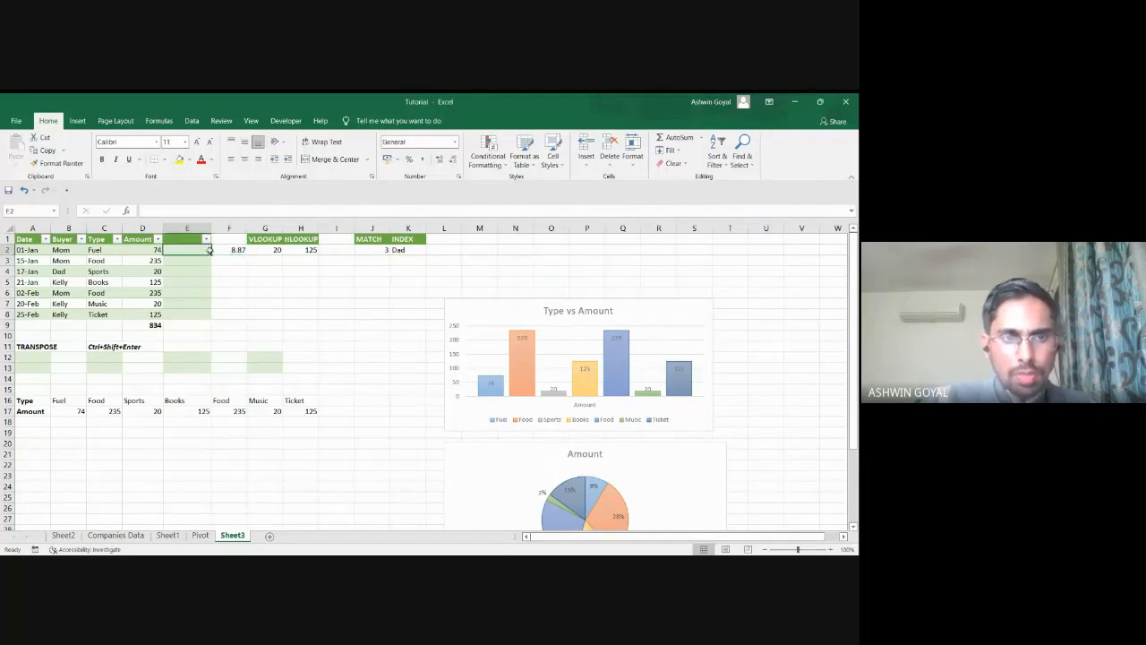
{"action": "type", "text": "=IF("}
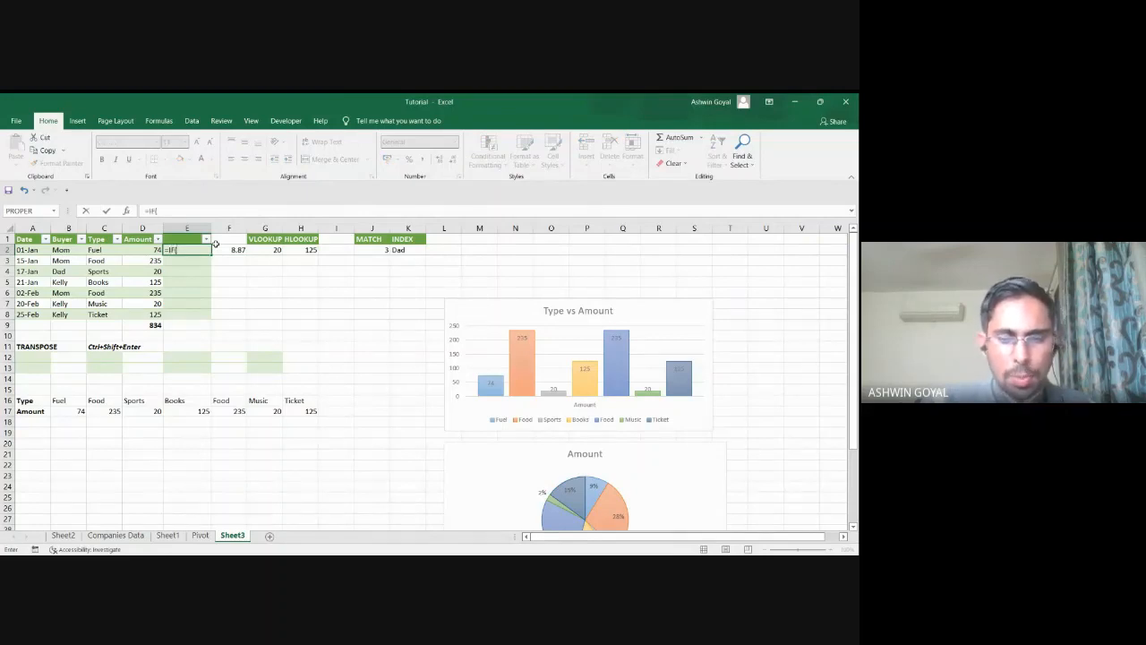
{"action": "key", "text": "Escape"}
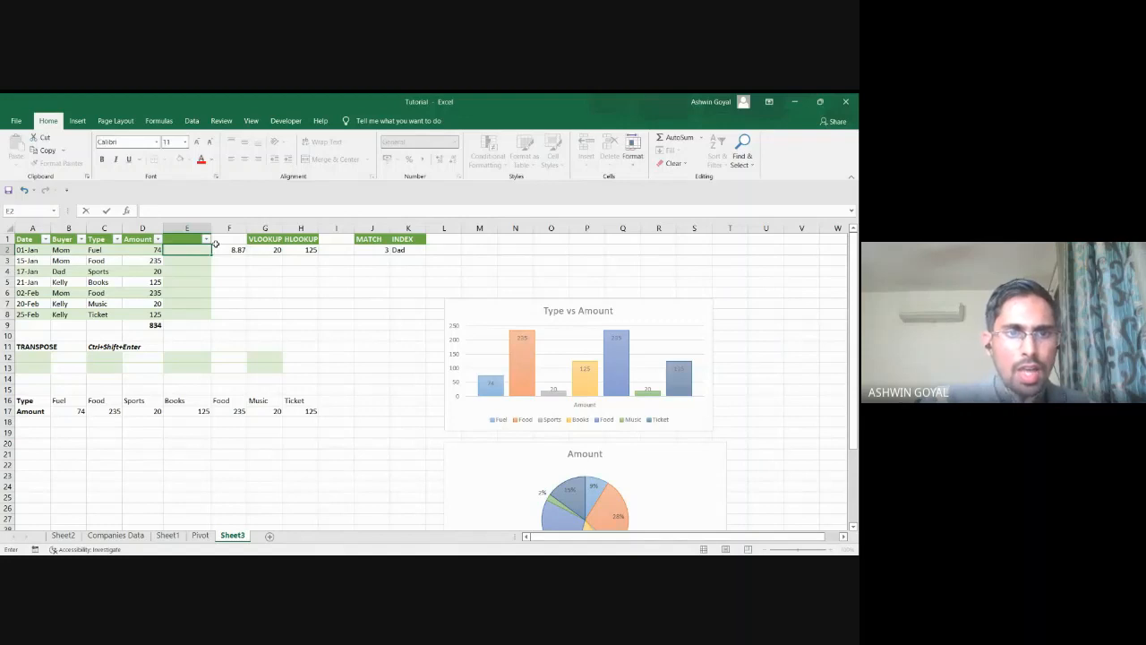
{"action": "left_click", "coordinate": [236, 251]}
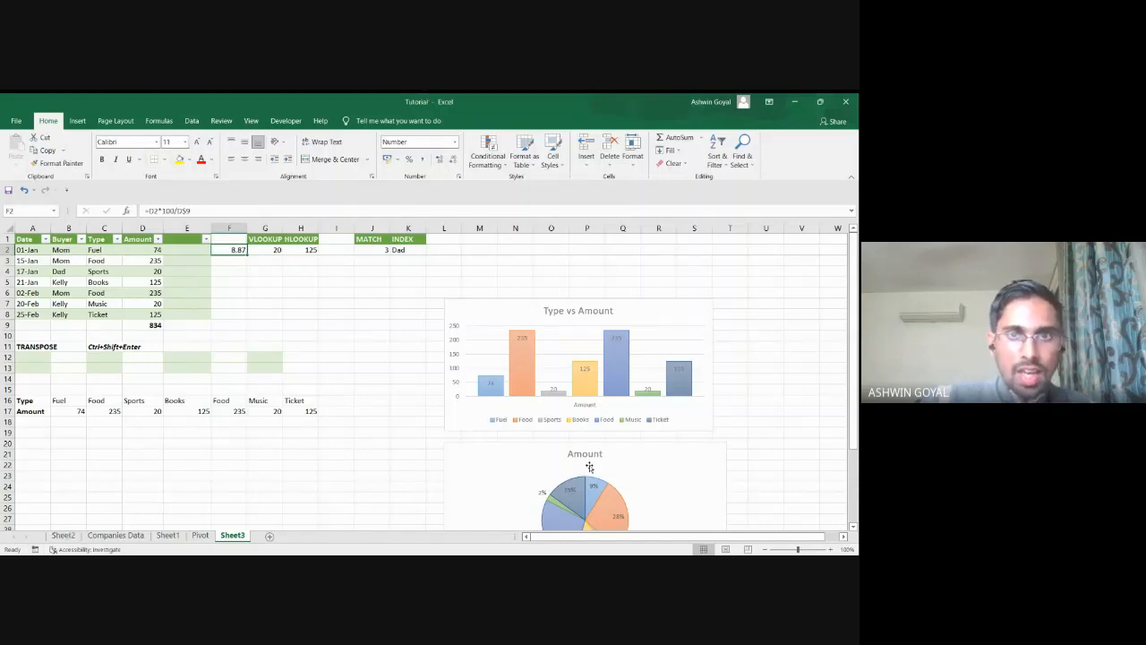
{"action": "left_click", "coordinate": [137, 537]}
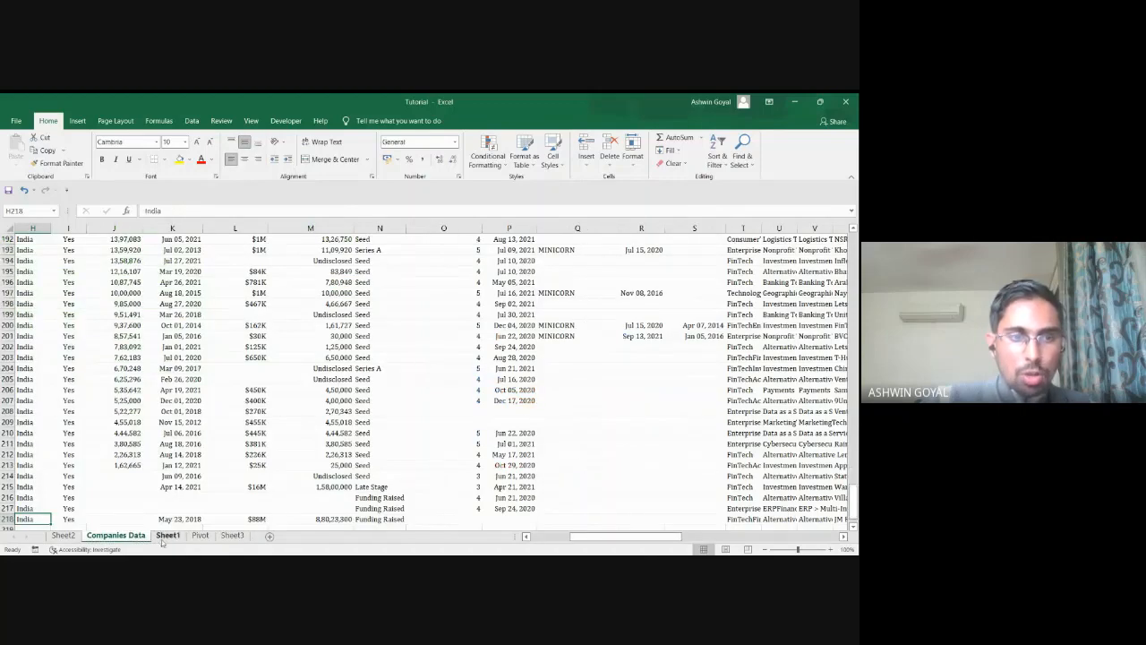
{"action": "left_click", "coordinate": [165, 536]}
{"action": "left_click", "coordinate": [138, 537]}
{"action": "scroll", "coordinate": [140, 466], "scroll_direction": "up", "scroll_amount": 20}
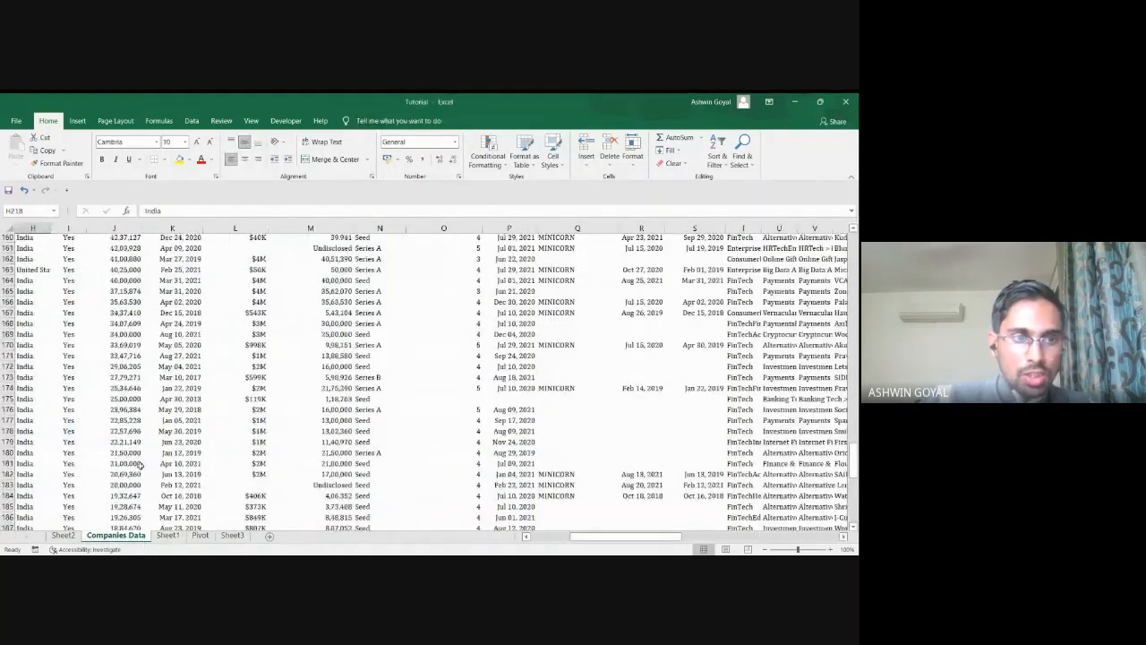
{"action": "scroll", "coordinate": [141, 466], "scroll_direction": "up", "scroll_amount": 14}
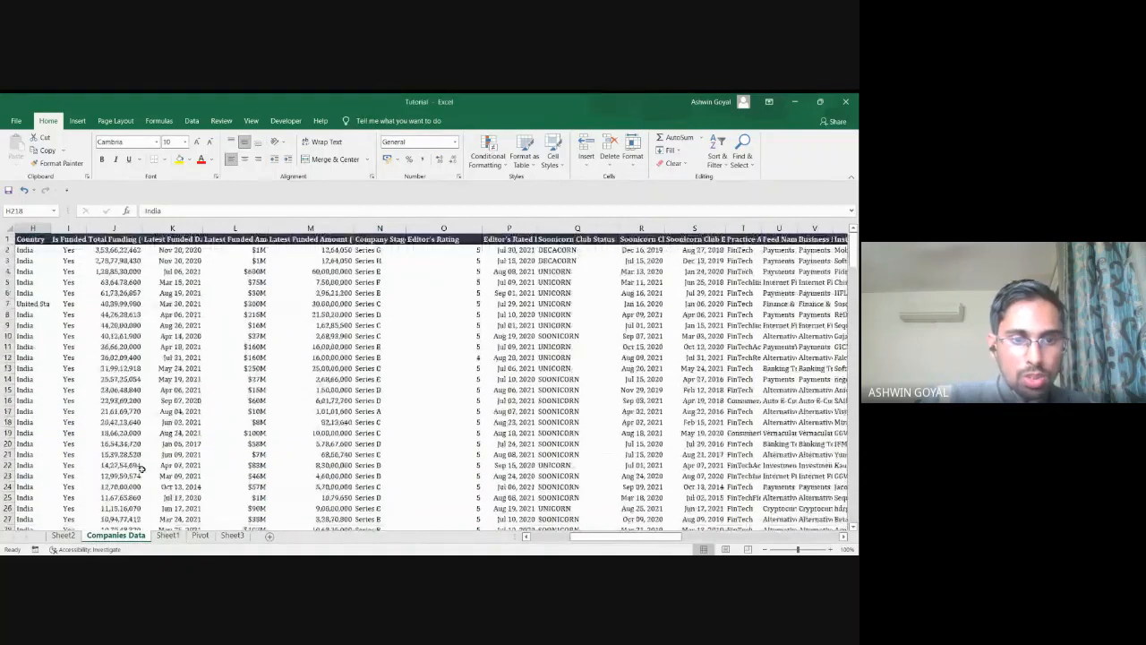
Start recording a macro on Sheet3 with the name Macro1, stored in This Workbook.
{"action": "left_click", "coordinate": [232, 535]}
{"action": "left_click", "coordinate": [34, 548]}
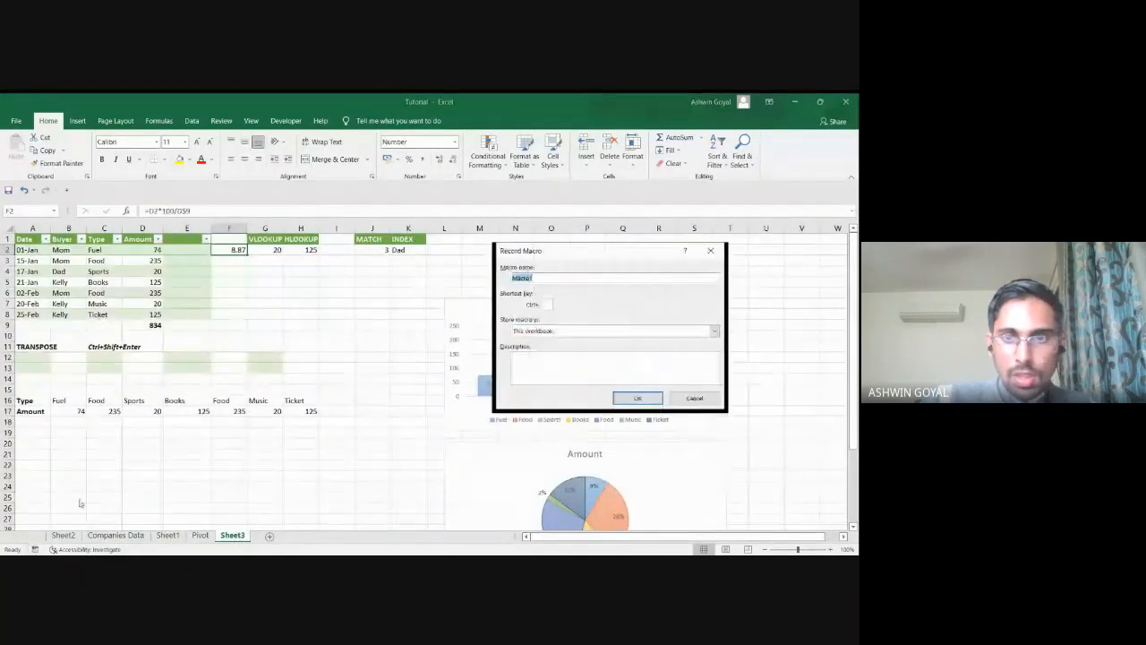
{"action": "left_click_drag", "start_coordinate": [536, 255], "coordinate": [522, 245]}
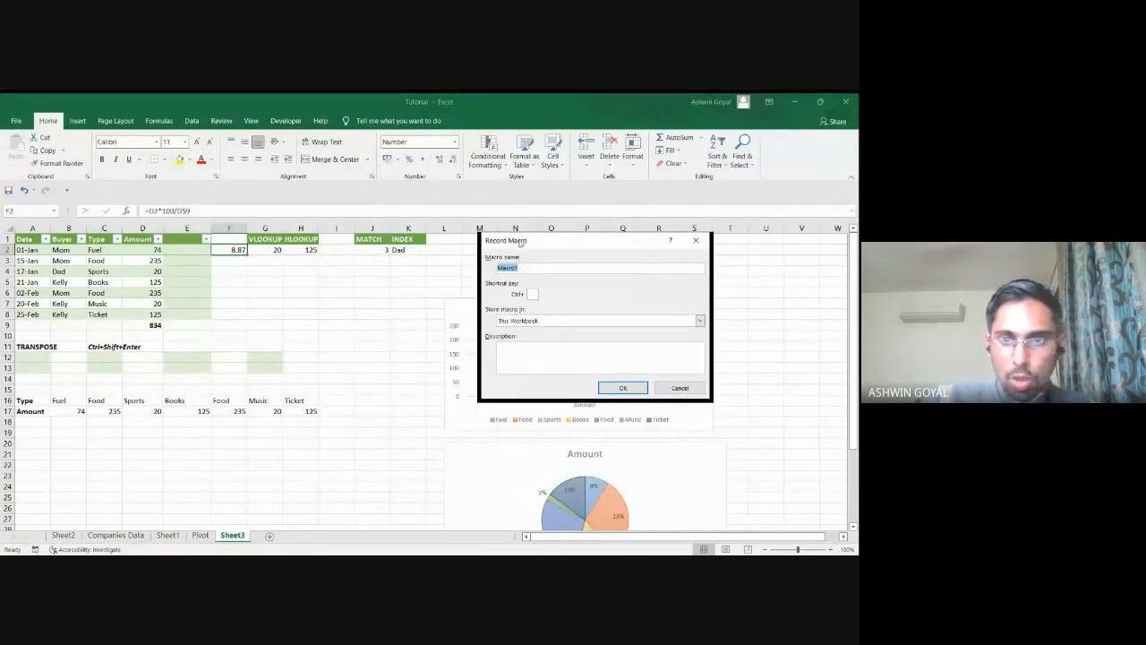
{"action": "left_click", "coordinate": [622, 388]}
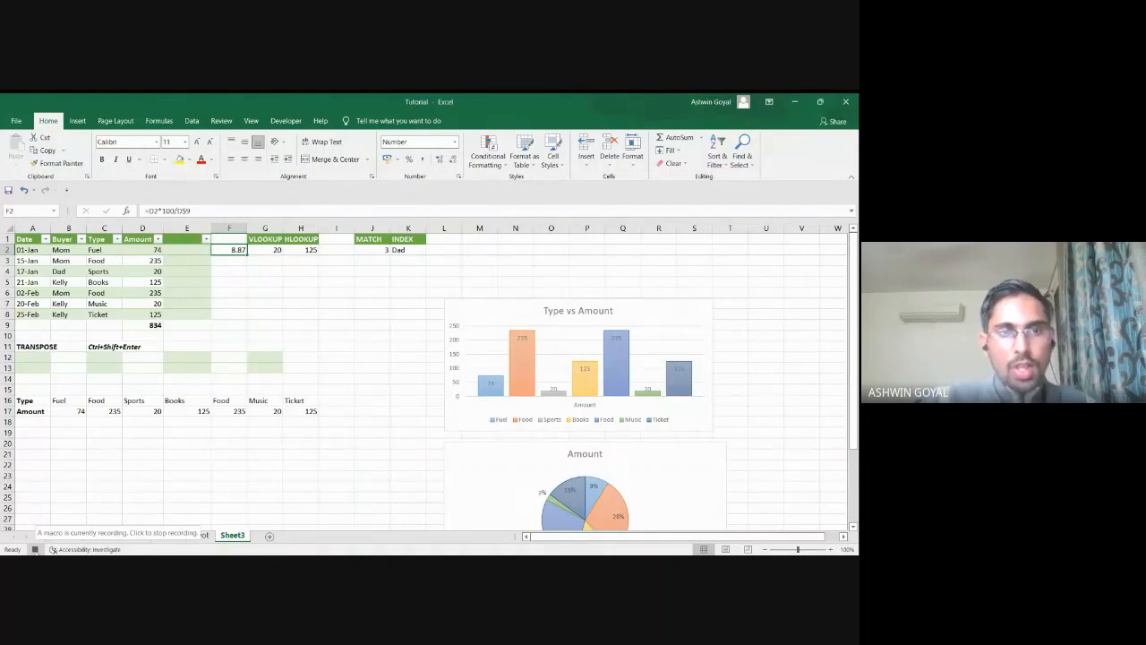
Sum the Amount values D2:D8 in cell G3 as a recorded macro action.
{"action": "left_click", "coordinate": [238, 259]}
{"action": "left_click", "coordinate": [261, 261]}
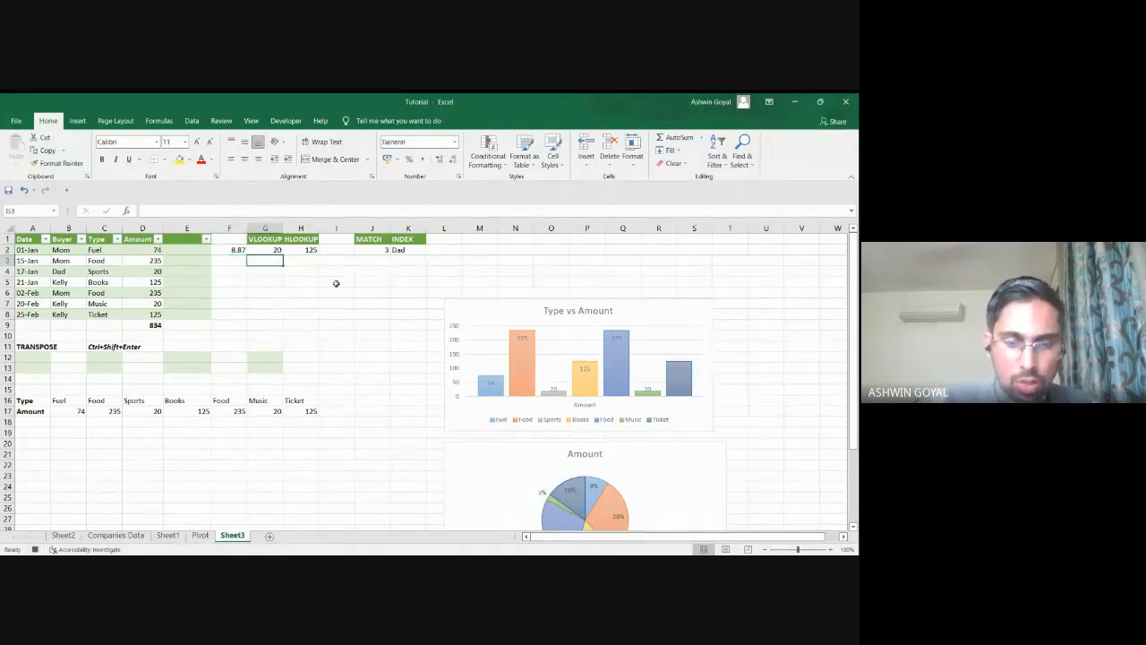
{"action": "type", "text": "=sum("}
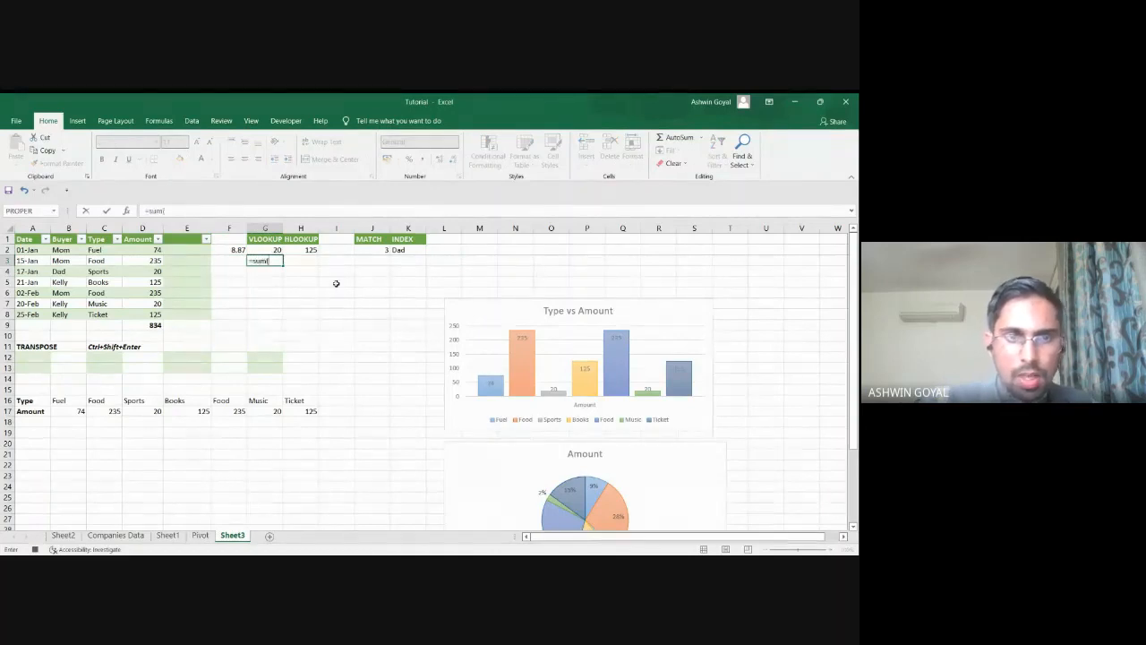
{"action": "left_click_drag", "start_coordinate": [144, 250], "coordinate": [146, 312]}
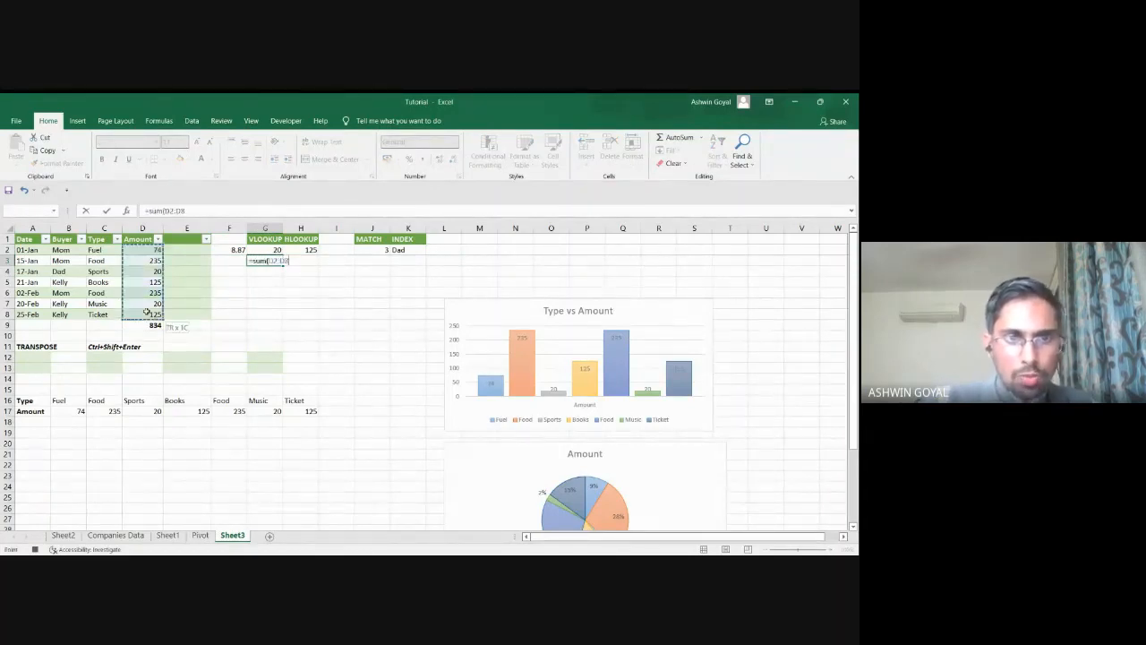
{"action": "key", "text": "Return"}
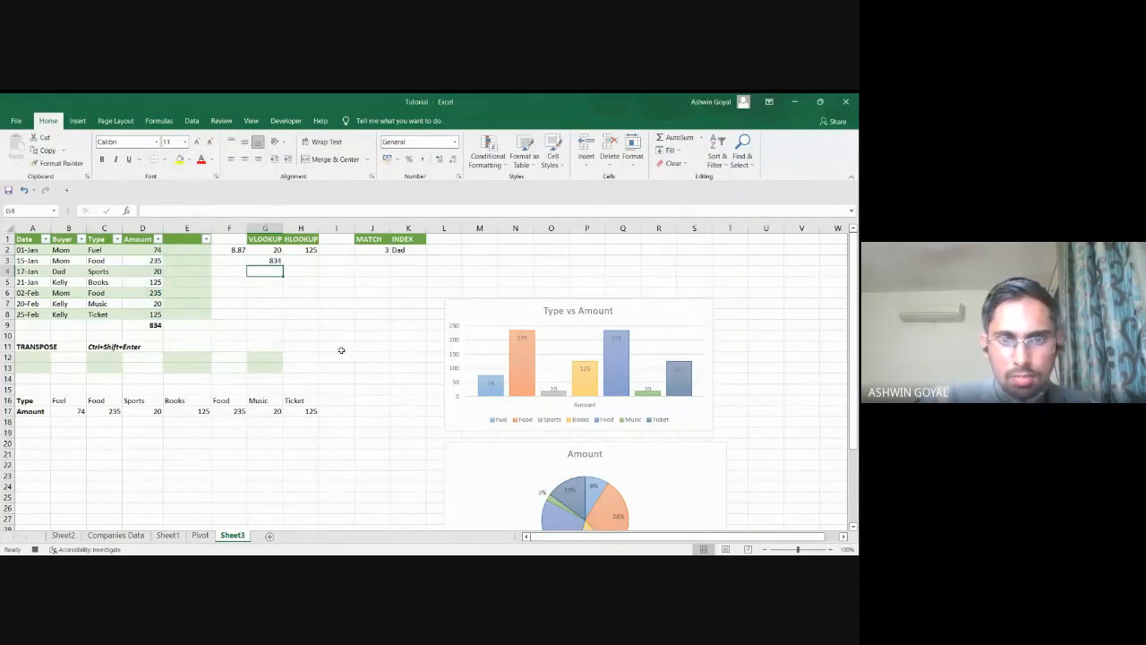
Average the transposed Amount values B17:H17 in cell J17 as a recorded macro action and stop the recording.
{"action": "left_click", "coordinate": [375, 409]}
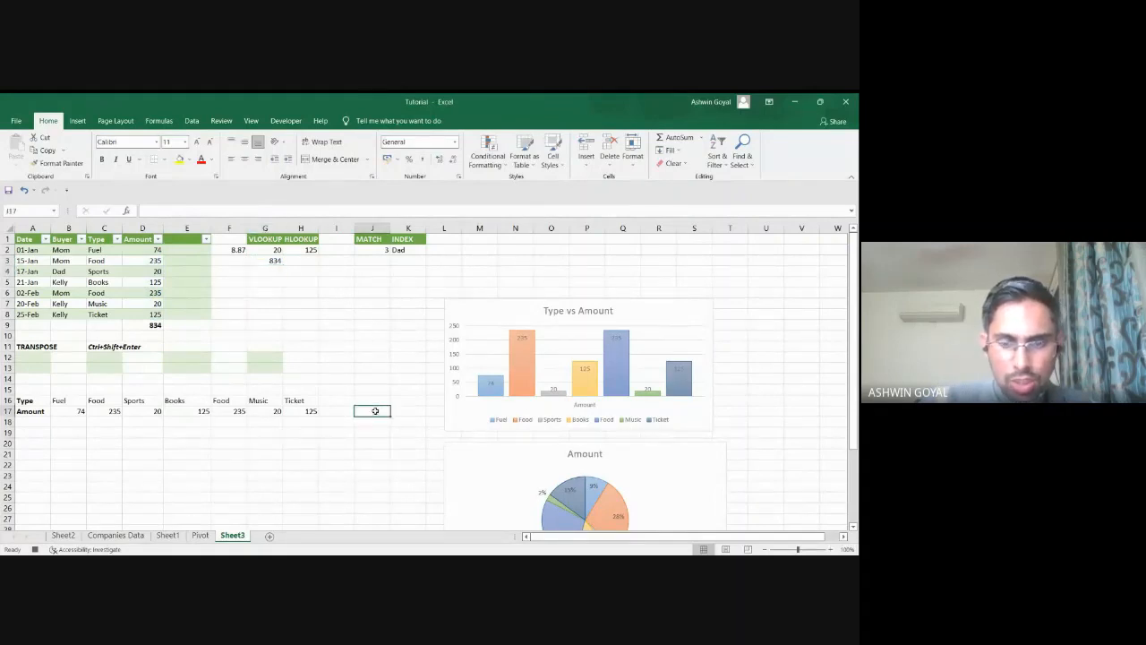
{"action": "type", "text": "=avera"}
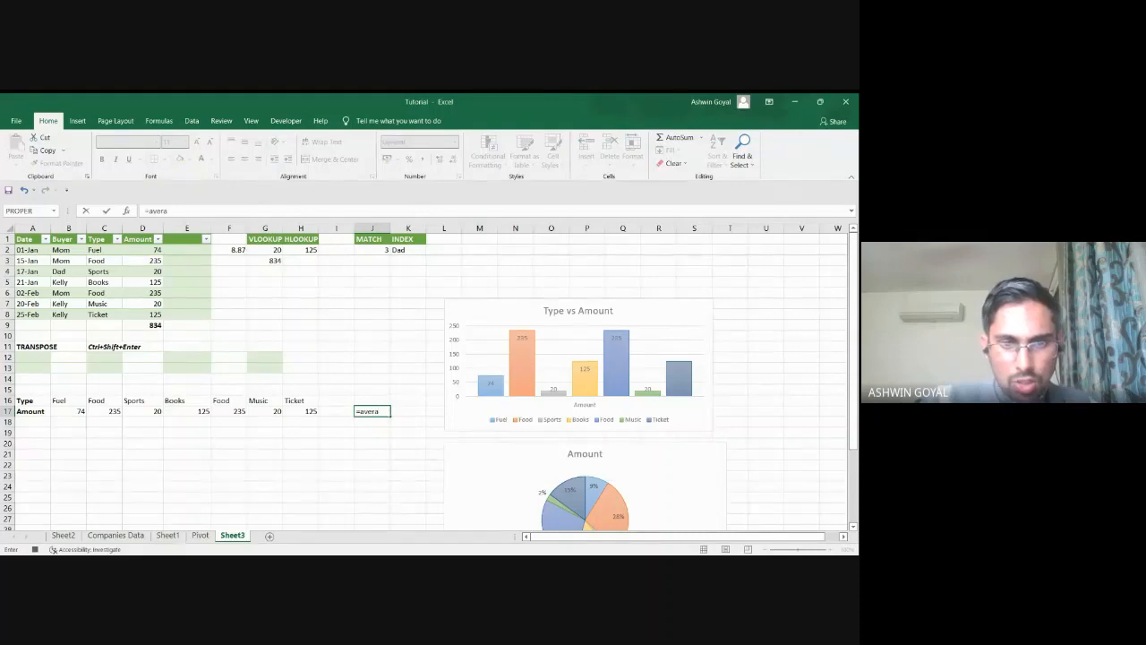
{"action": "key", "text": "Tab"}
{"action": "left_click", "coordinate": [74, 410]}
{"action": "left_click_drag", "start_coordinate": [93, 410], "coordinate": [313, 413]}
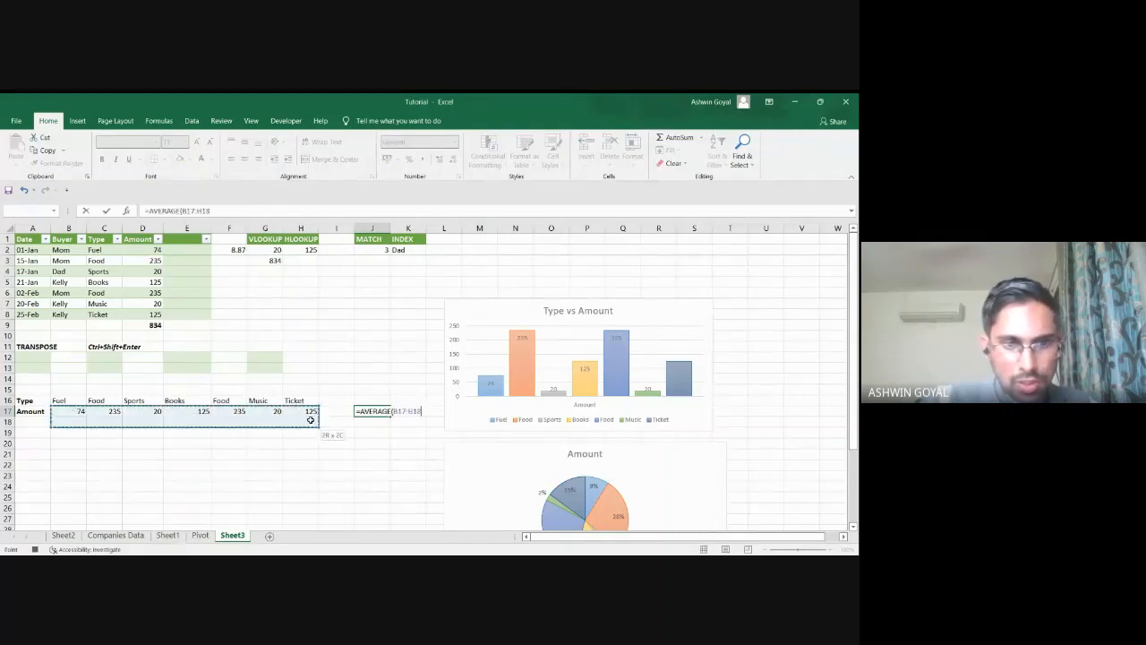
{"action": "key", "text": "Return"}
{"action": "key", "text": "Down"}
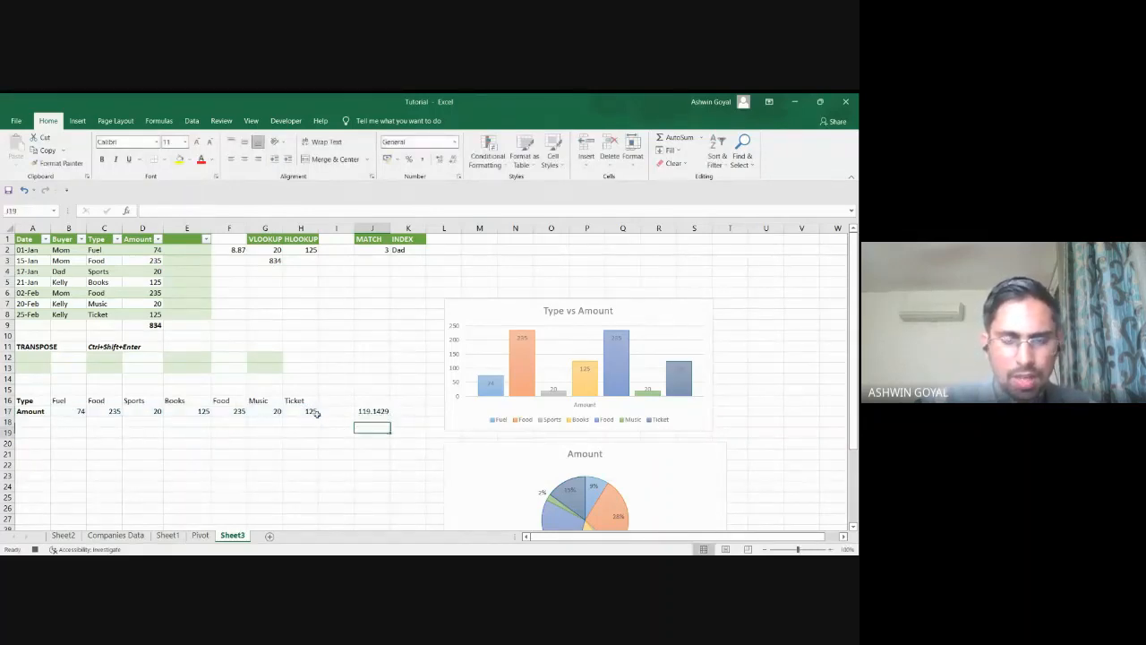
{"action": "key", "text": "Left"}
{"action": "key", "text": "Left"}
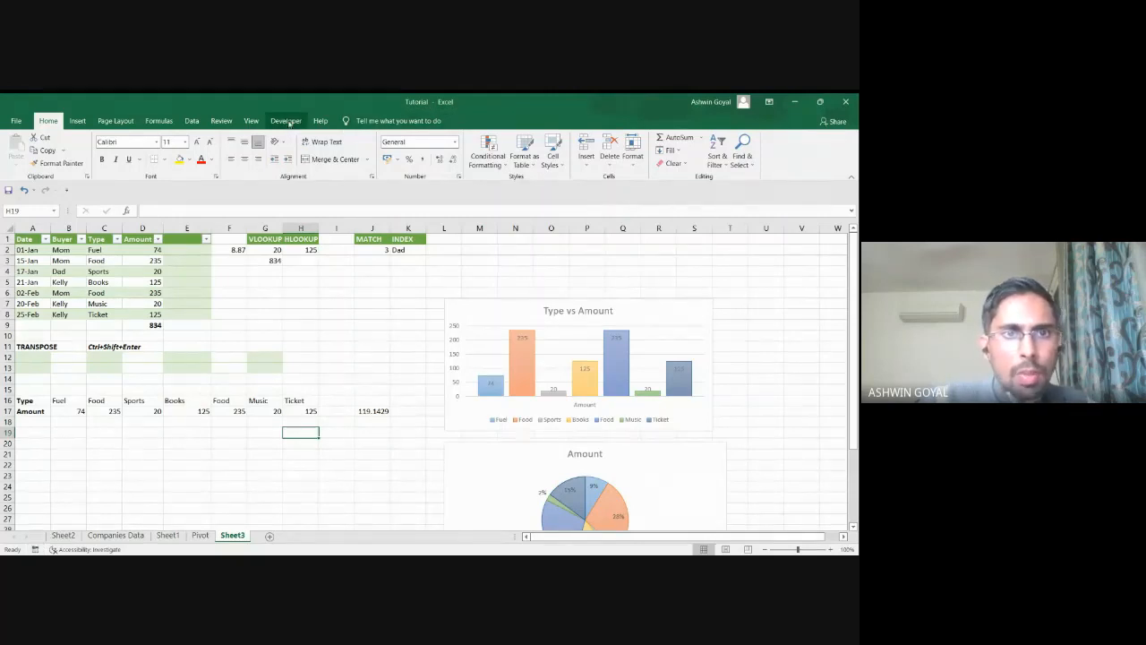
Open the list of recorded macros and close it without running anything.
{"action": "left_click", "coordinate": [385, 117]}
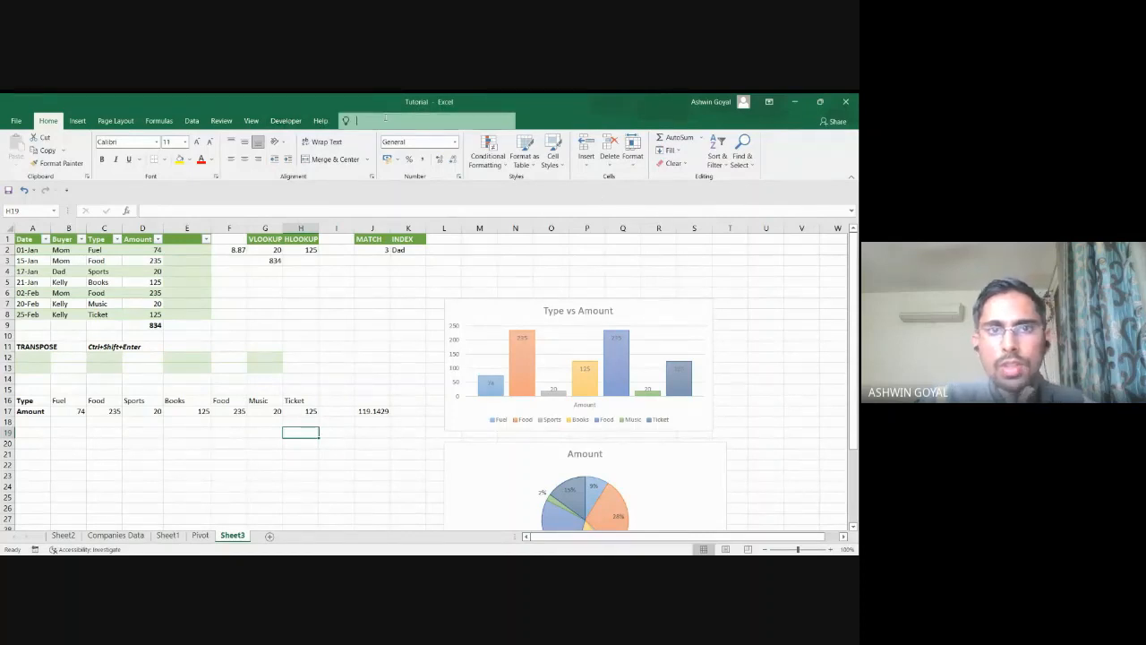
{"action": "left_click", "coordinate": [251, 121]}
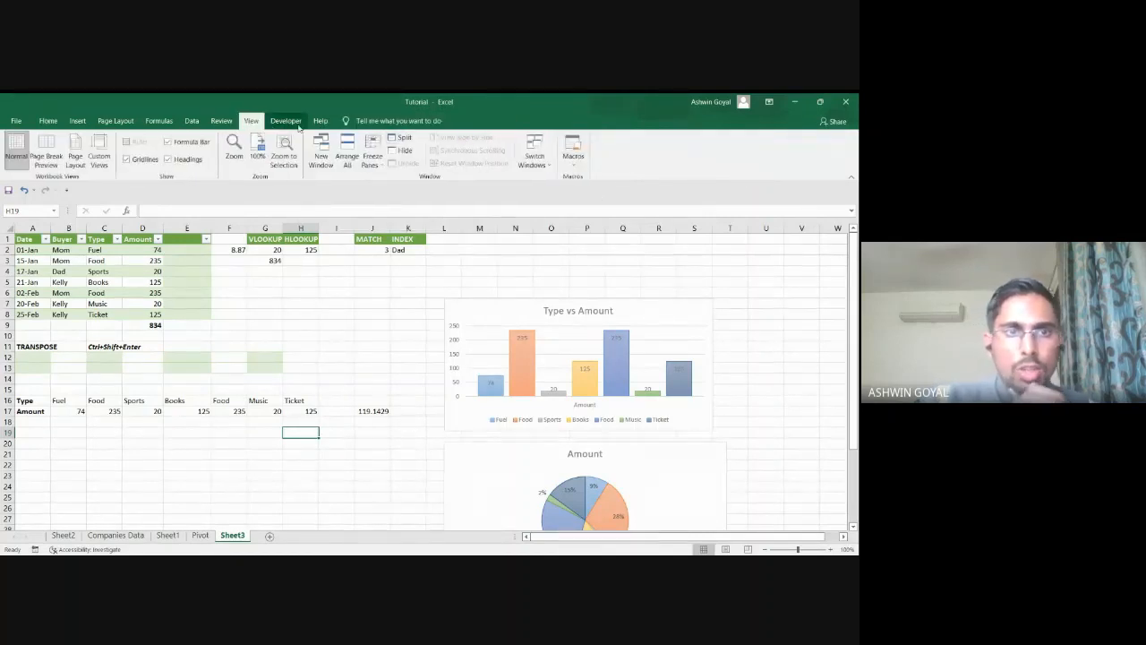
{"action": "left_click", "coordinate": [578, 154]}
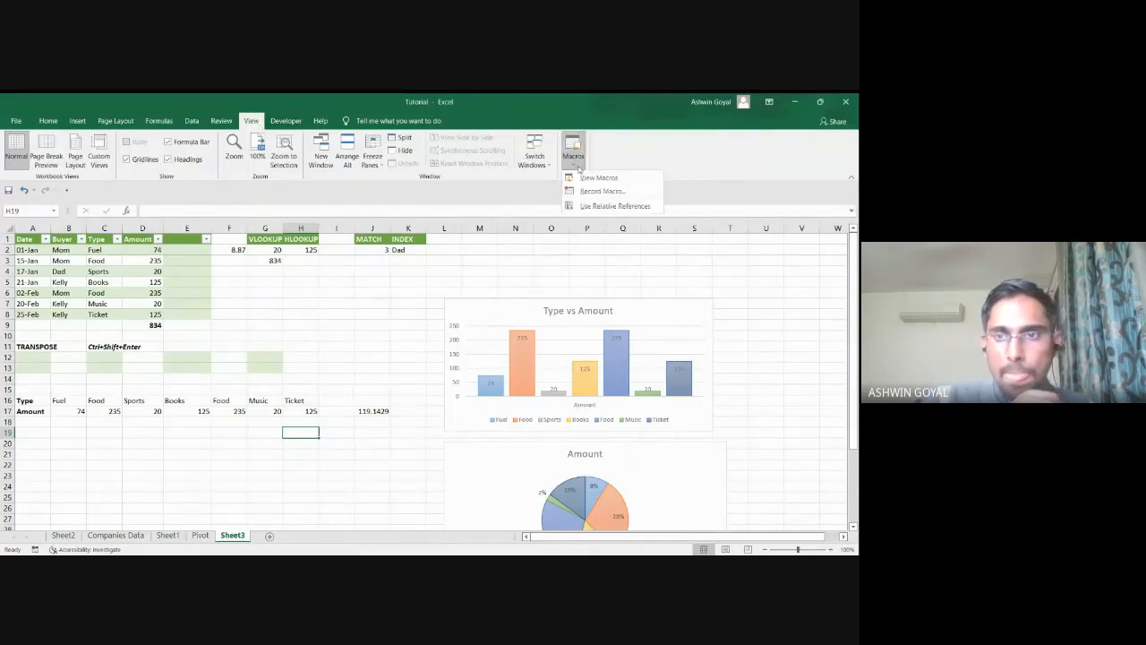
{"action": "left_click", "coordinate": [586, 178]}
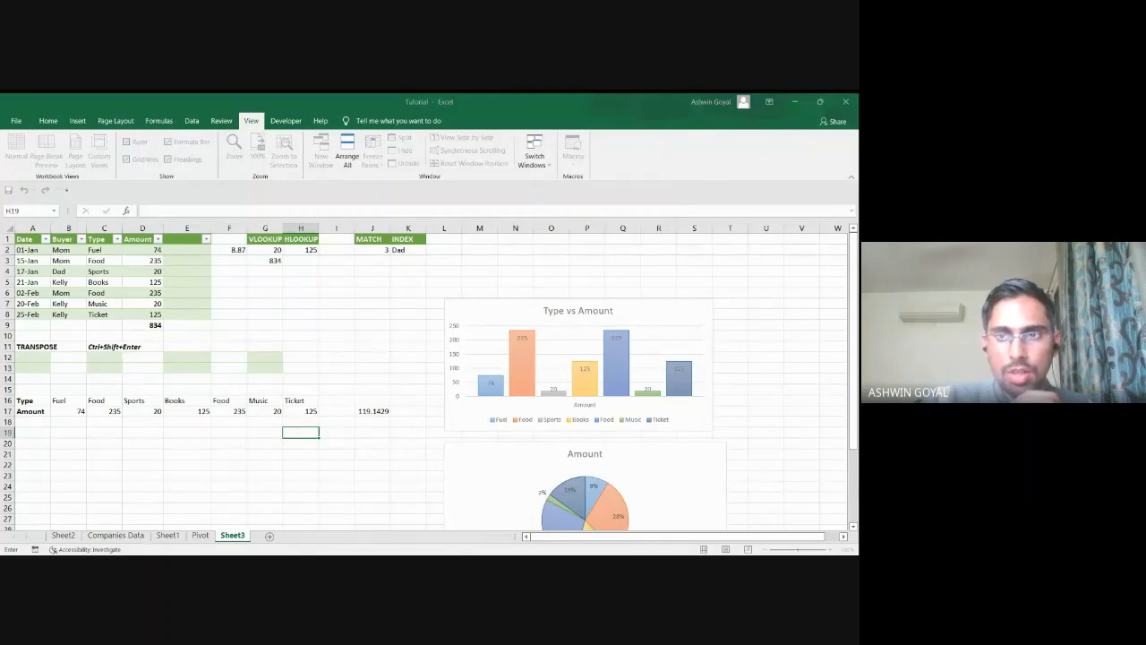
{"action": "left_click", "coordinate": [710, 220]}
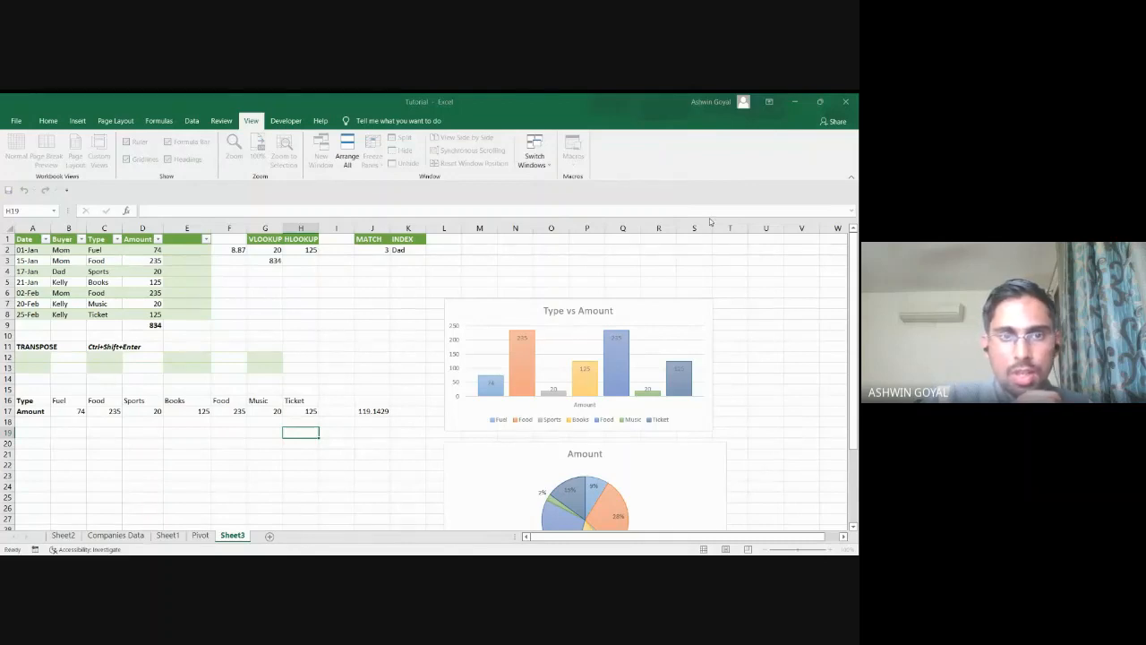
Clear the formula results in cells G3, F2 and J17.
{"action": "left_click", "coordinate": [266, 261]}
{"action": "key", "text": "Delete"}
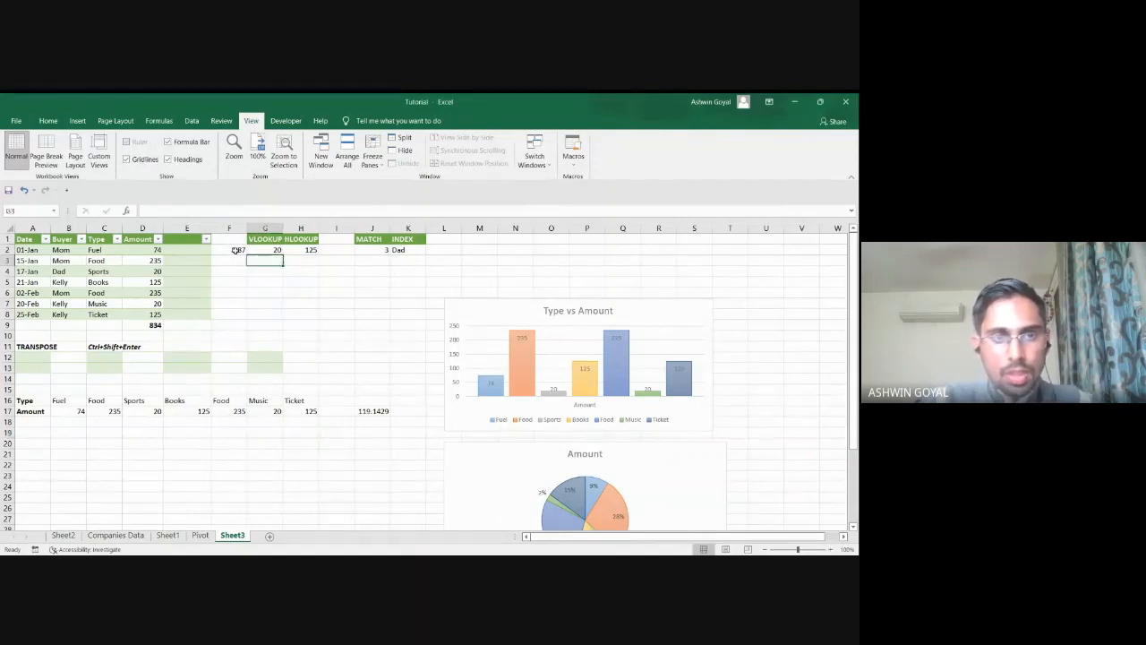
{"action": "left_click", "coordinate": [234, 250]}
{"action": "key", "text": "Delete"}
{"action": "left_click", "coordinate": [366, 412]}
{"action": "key", "text": "Delete"}
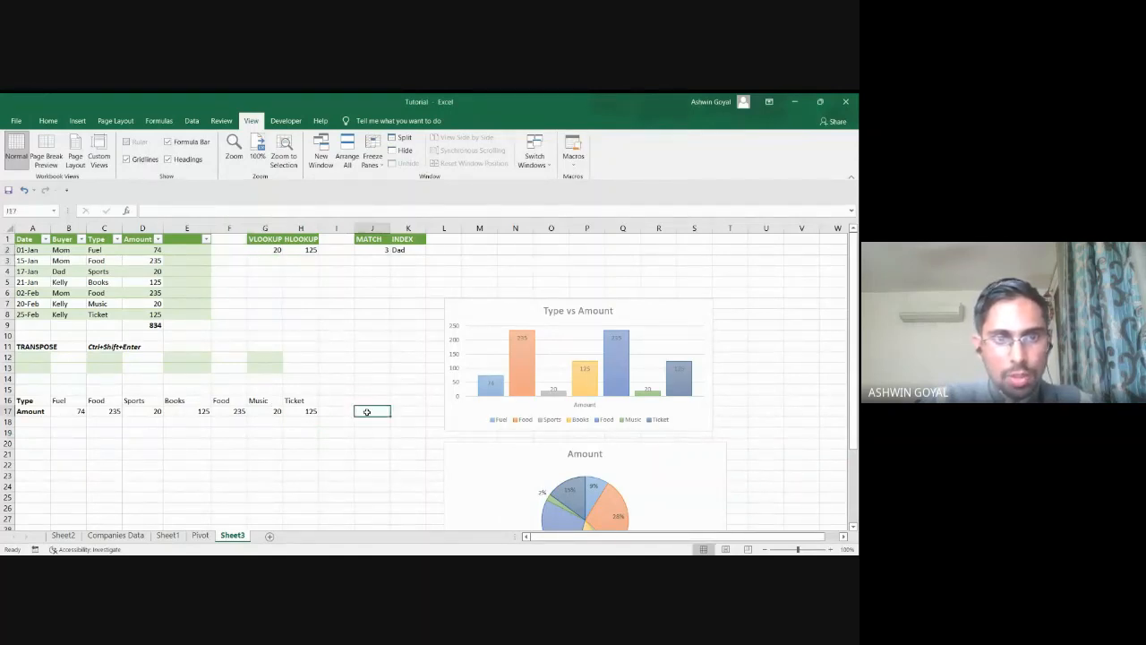
Run the recorded macro Macro1 on Sheet3 and inspect the formulas it generates in G3 and J17.
{"action": "left_click", "coordinate": [263, 259]}
{"action": "left_click", "coordinate": [323, 273]}
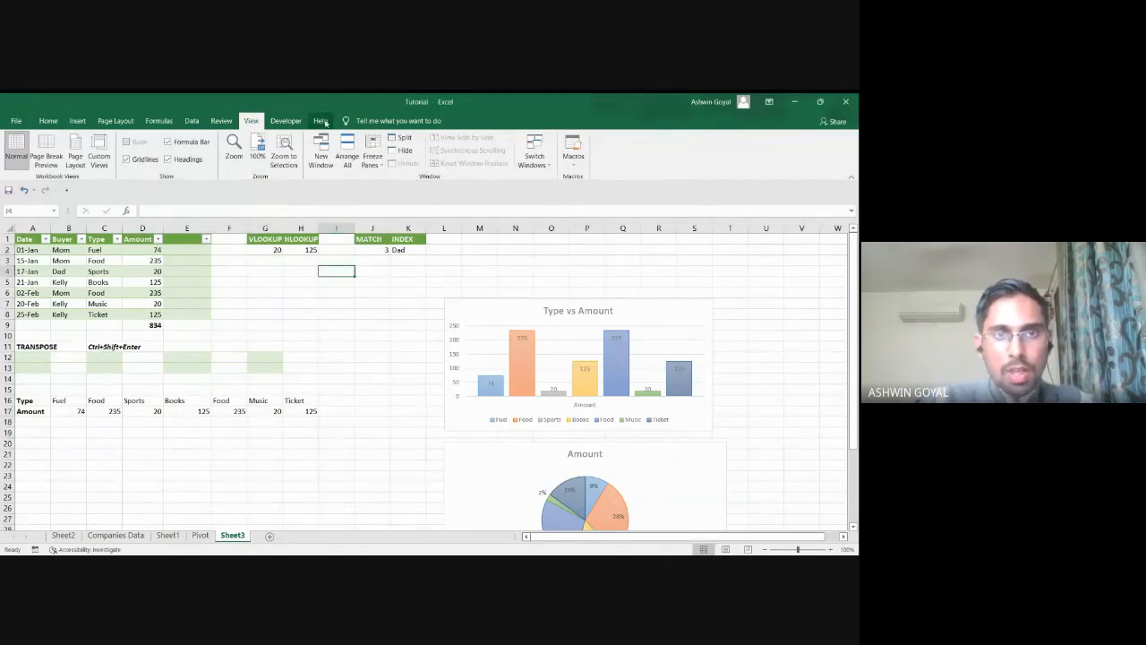
{"action": "left_click", "coordinate": [578, 165]}
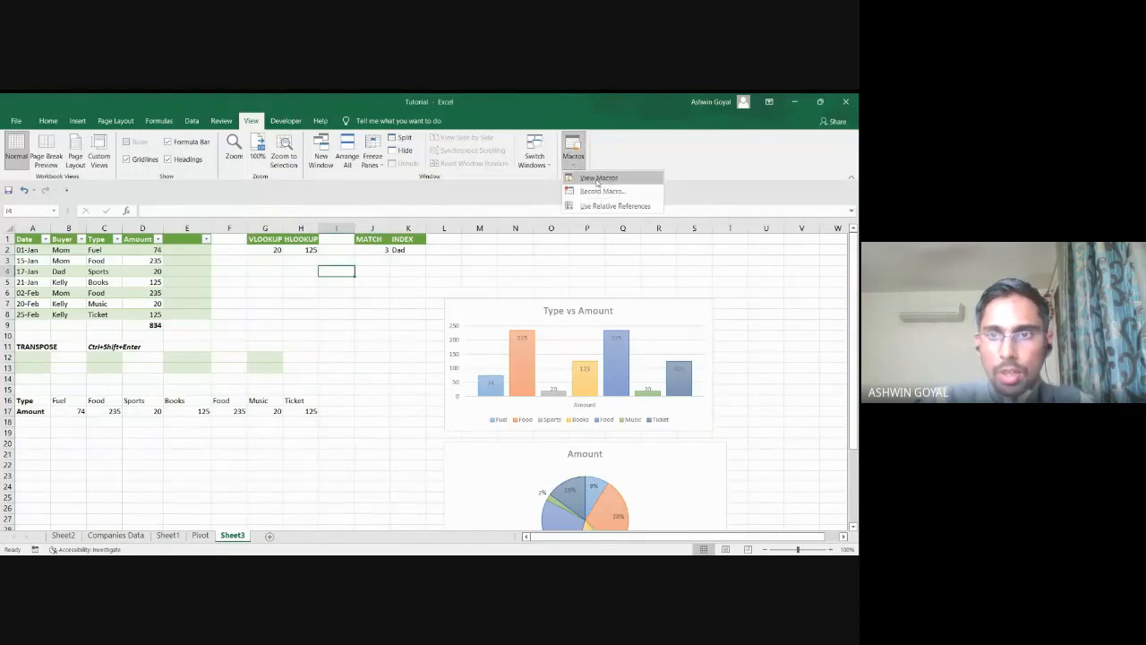
{"action": "left_click", "coordinate": [596, 181]}
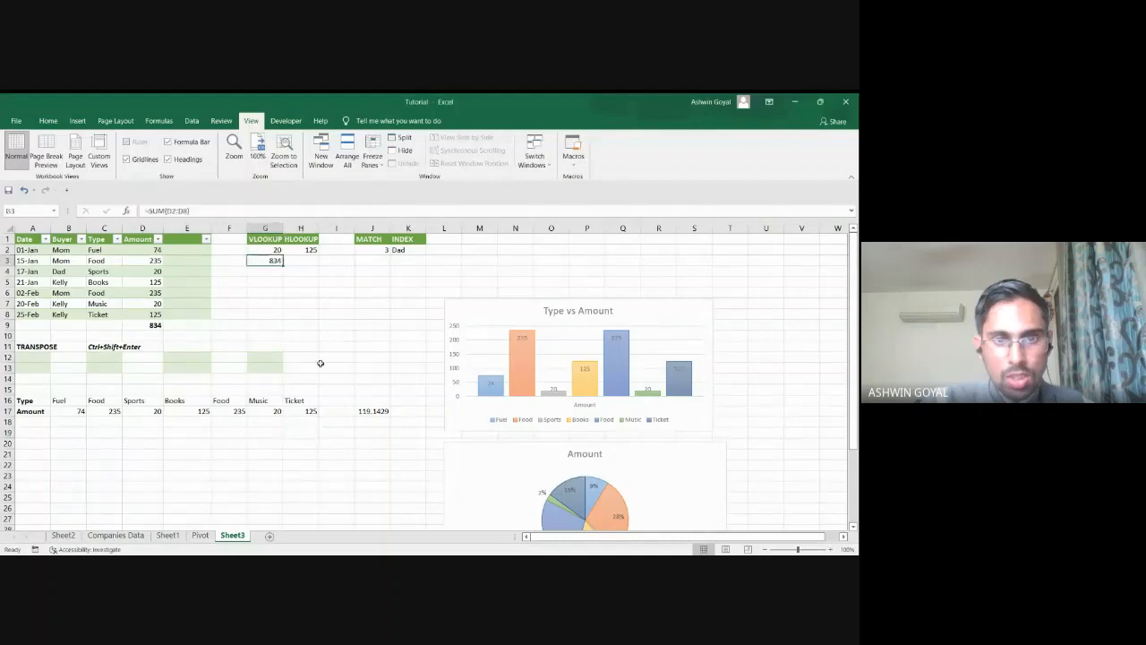
{"action": "left_click", "coordinate": [381, 412]}
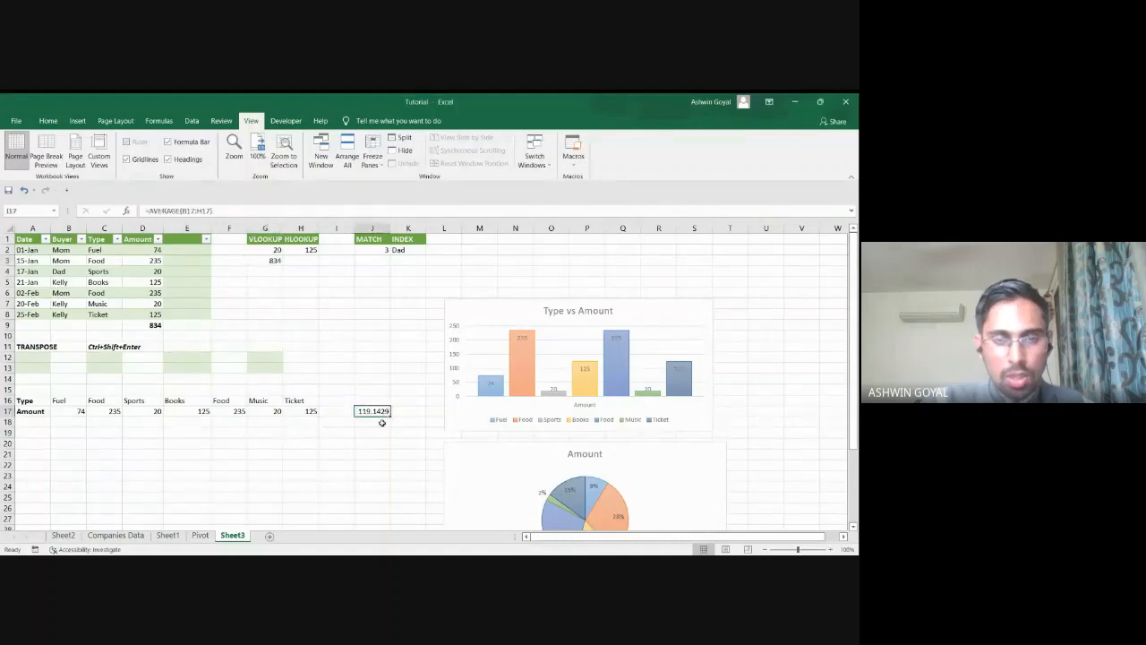
{"action": "left_click", "coordinate": [265, 263]}
{"action": "left_click", "coordinate": [379, 411]}
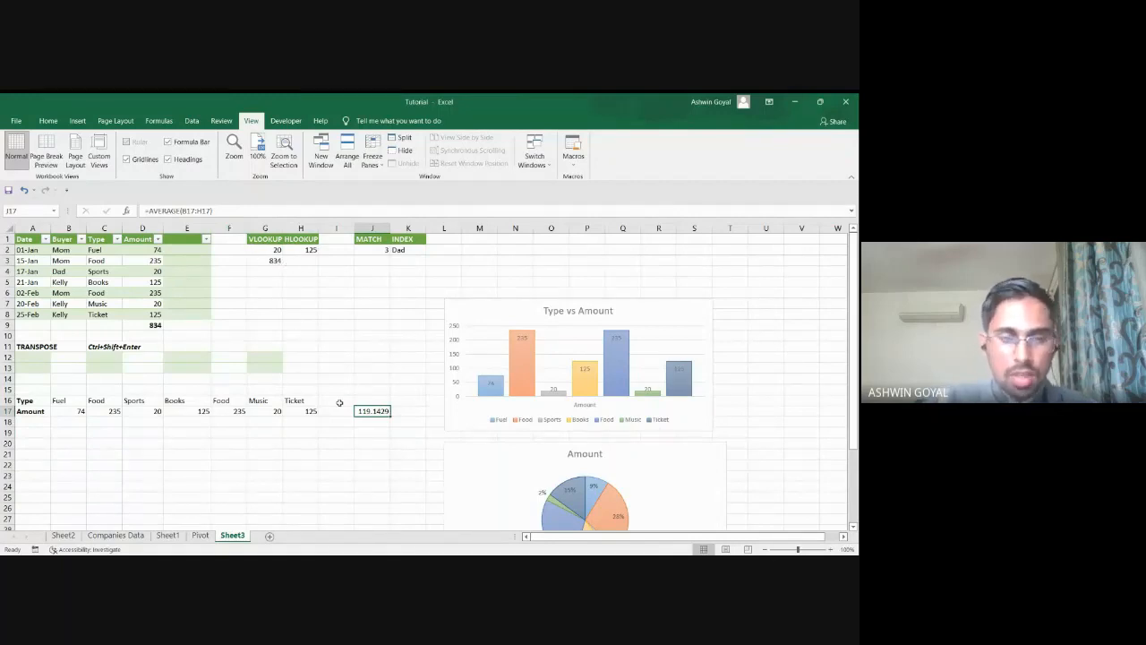
Delete the macro-generated SUM in G3 and AVERAGE in J17.
{"action": "left_click", "coordinate": [275, 260]}
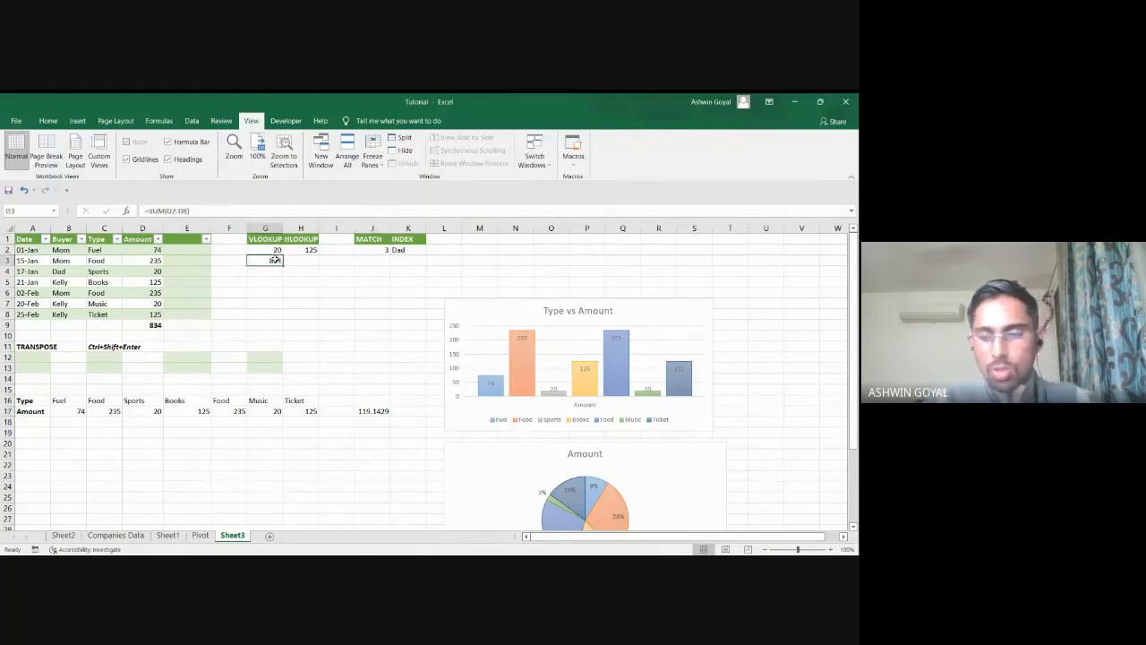
{"action": "key", "text": "Delete"}
{"action": "left_click", "coordinate": [362, 414]}
{"action": "key", "text": "Delete"}
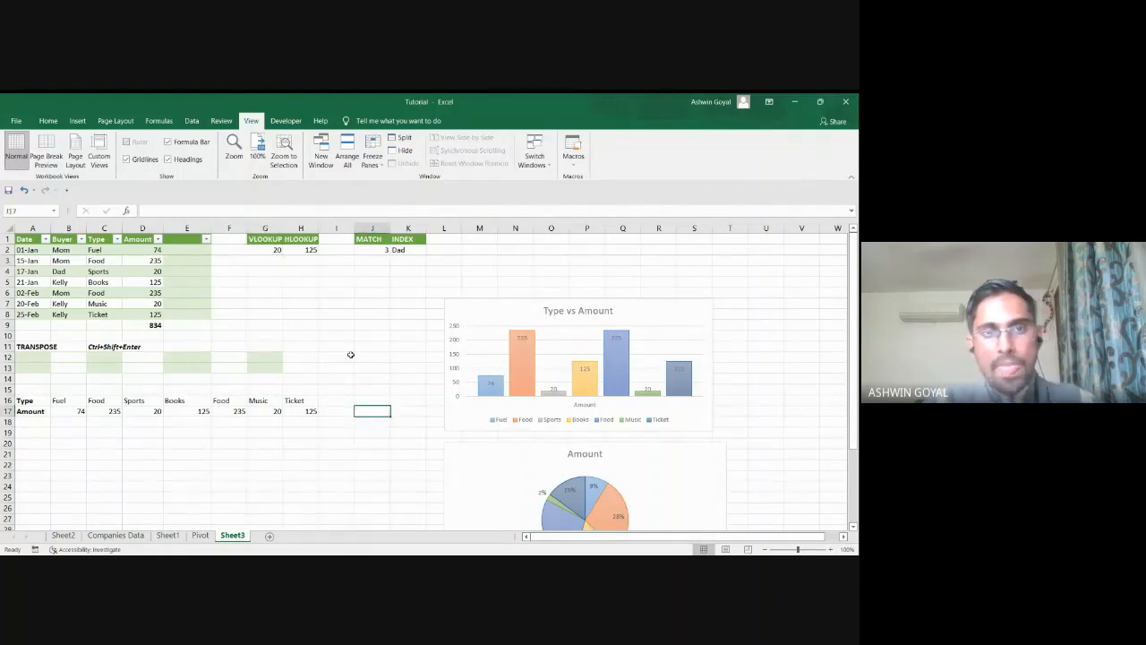
Examine the MATCH and INDEX headings and the MATCH formula in cell J2.
{"action": "key", "text": "alt+Tab"}
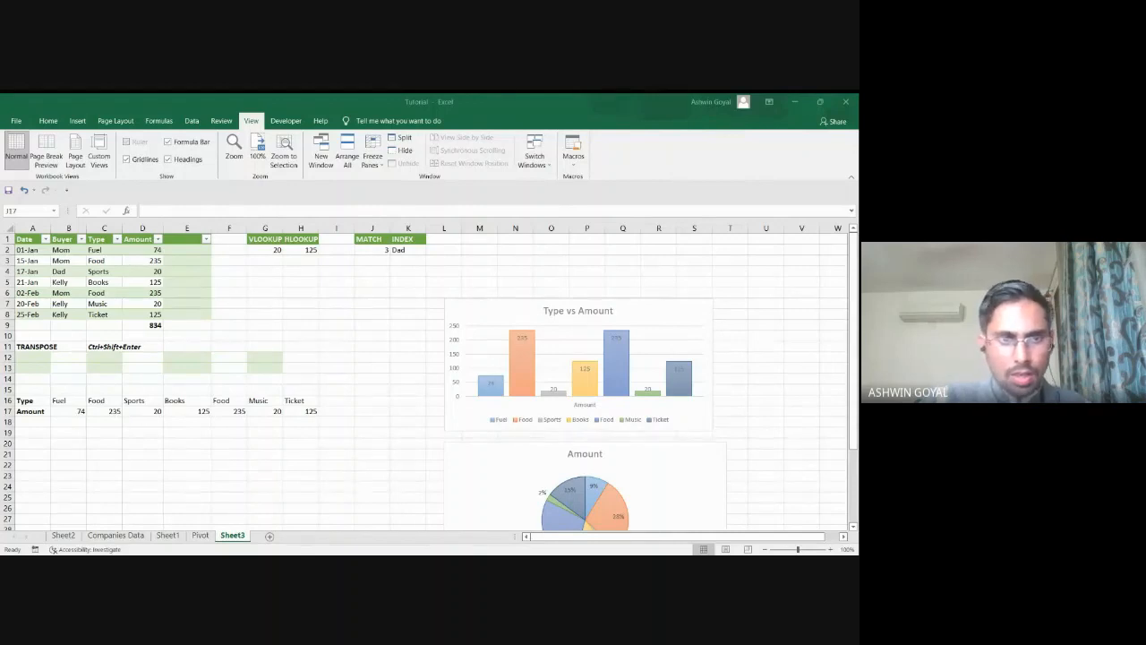
{"action": "left_click", "coordinate": [303, 285]}
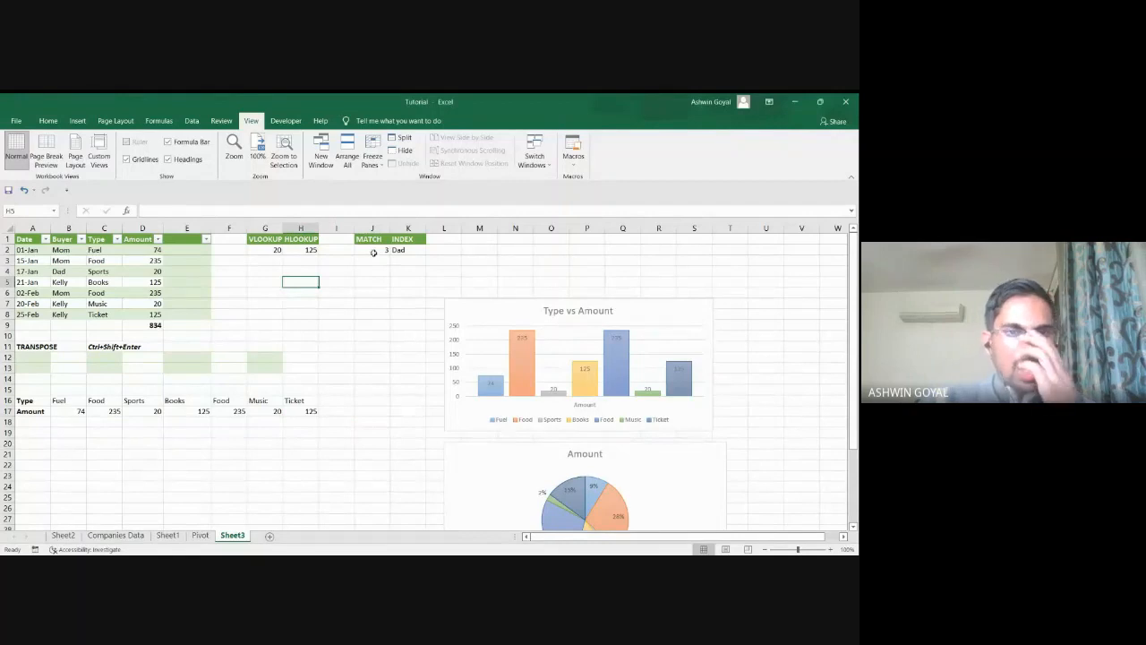
{"action": "left_click_drag", "start_coordinate": [383, 238], "coordinate": [407, 239]}
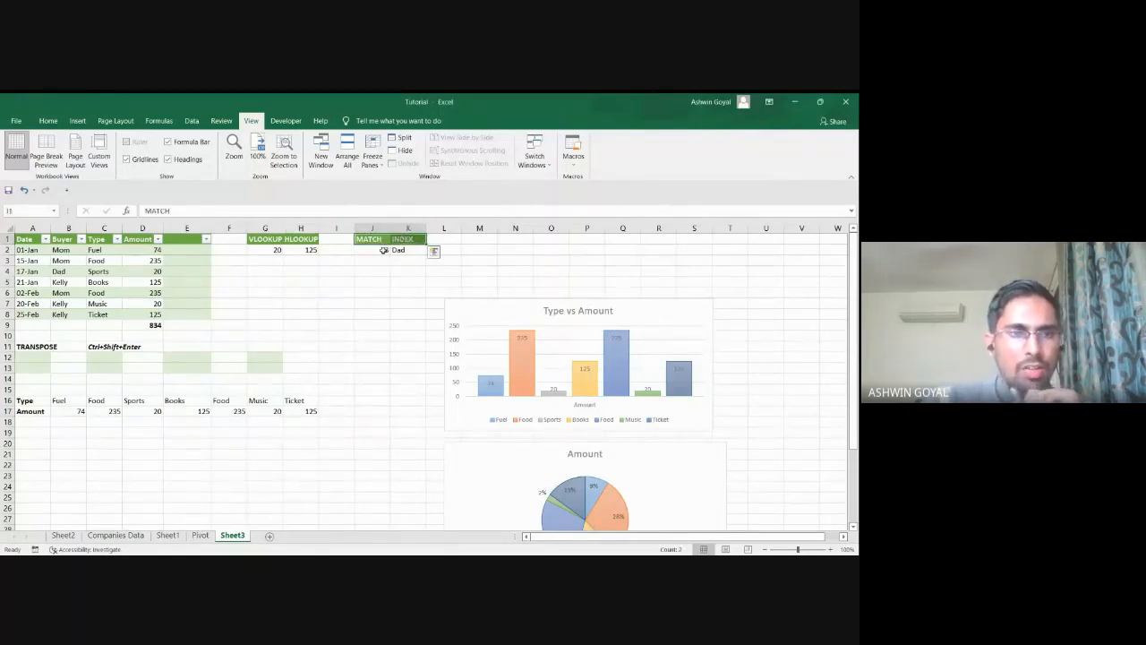
{"action": "left_click", "coordinate": [383, 249]}
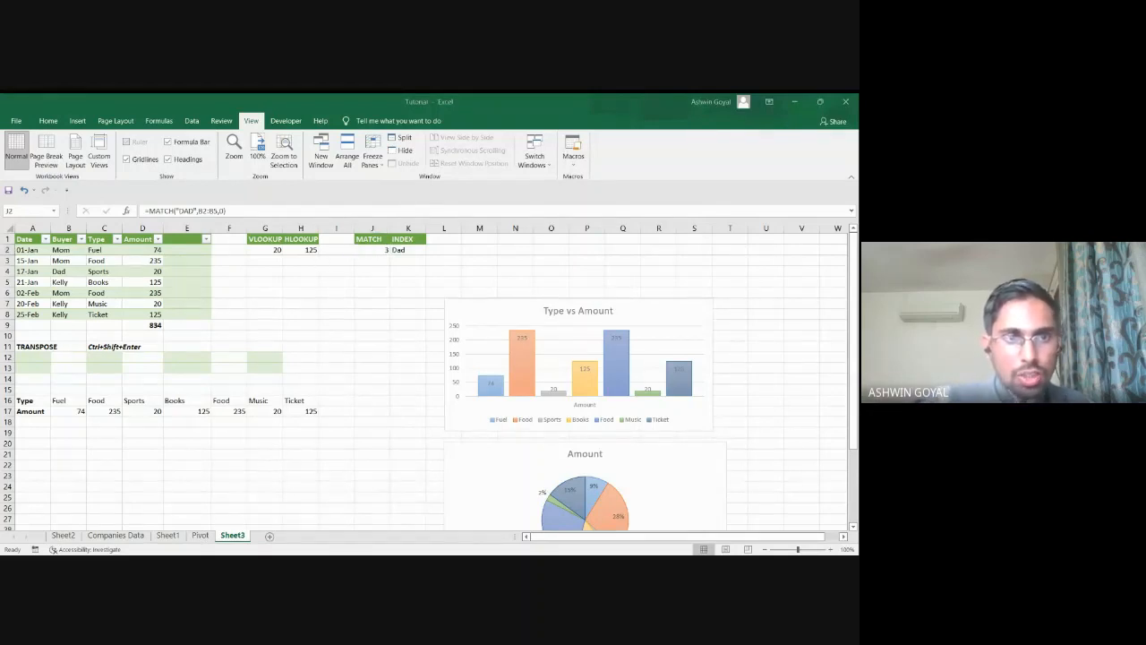
{"action": "left_click", "coordinate": [380, 250]}
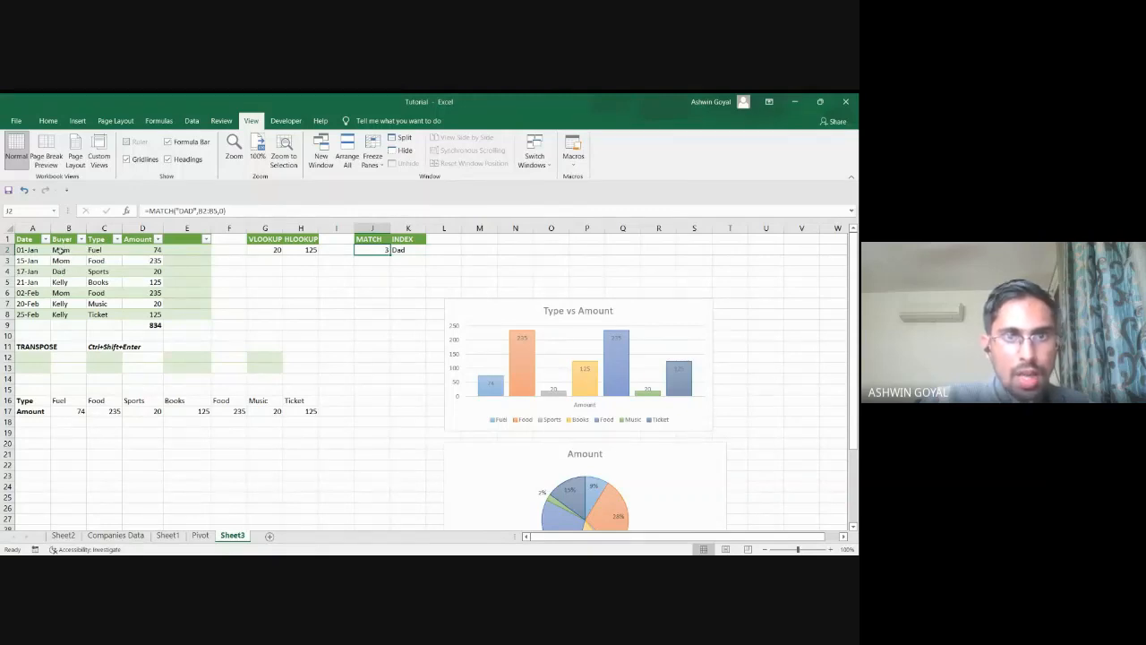
{"action": "key", "text": "alt+Tab"}
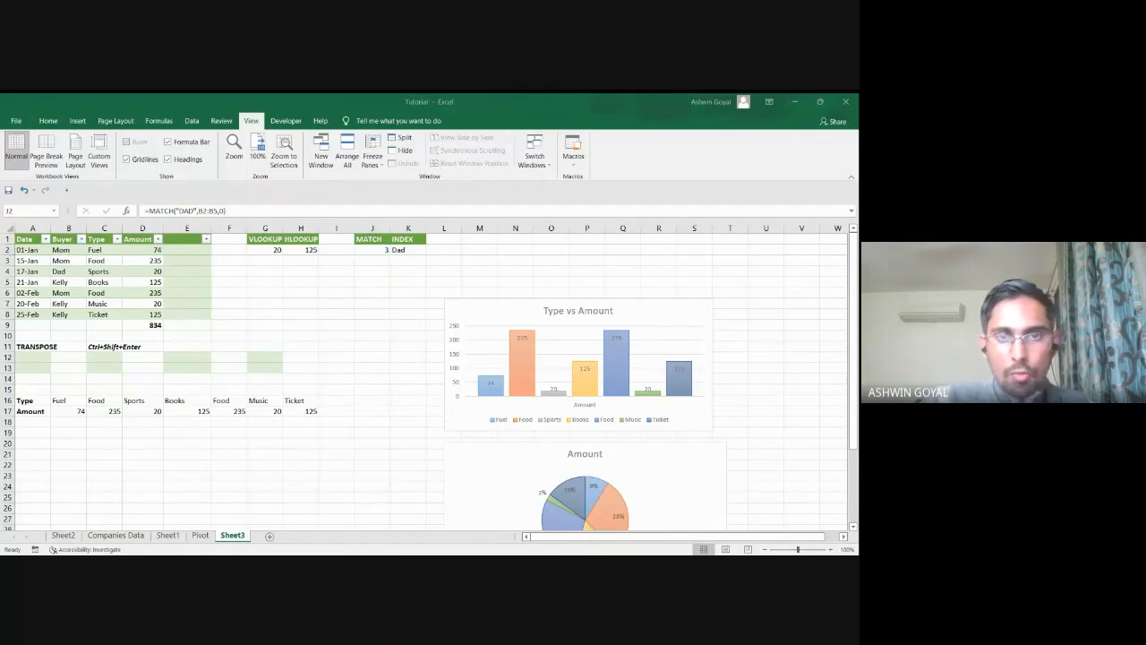
Extend the lookup range of the MATCH formula in J2 to B2:B8.
{"action": "left_click", "coordinate": [383, 249]}
{"action": "left_click_drag", "start_coordinate": [198, 210], "coordinate": [218, 212]}
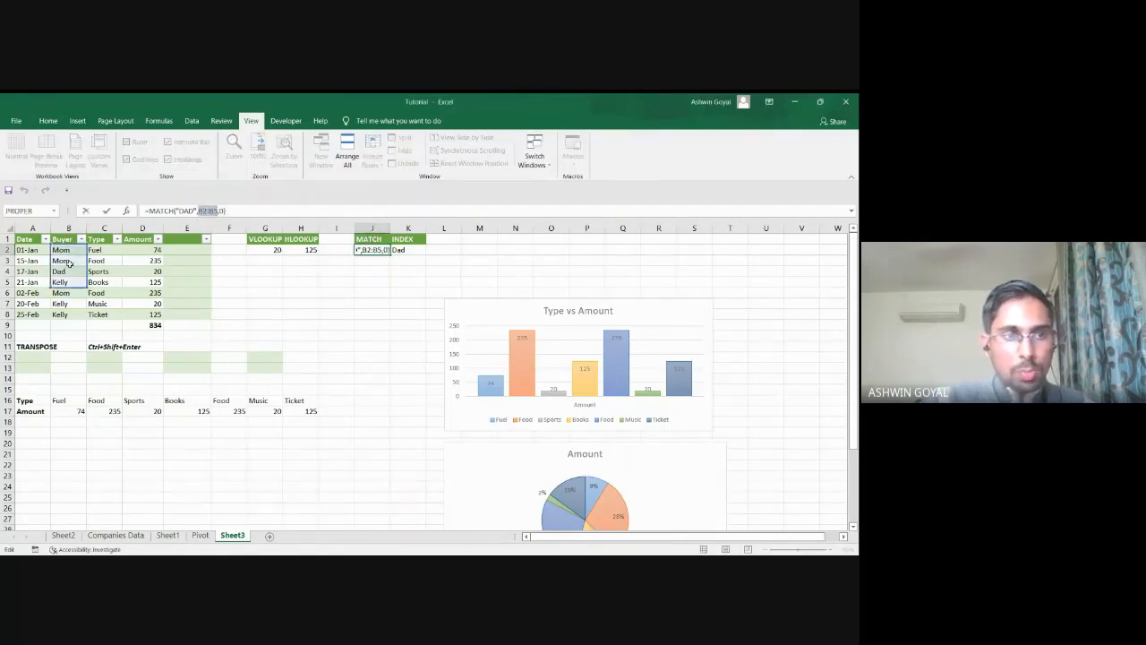
{"action": "left_click_drag", "start_coordinate": [87, 288], "coordinate": [89, 318]}
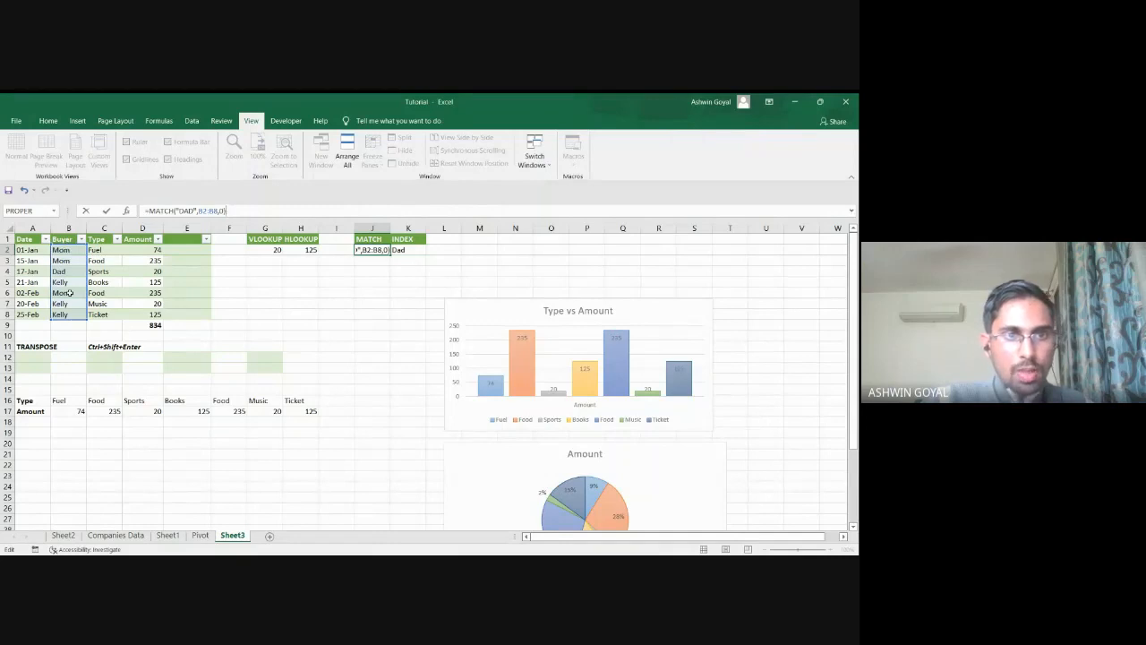
{"action": "key", "text": "Return"}
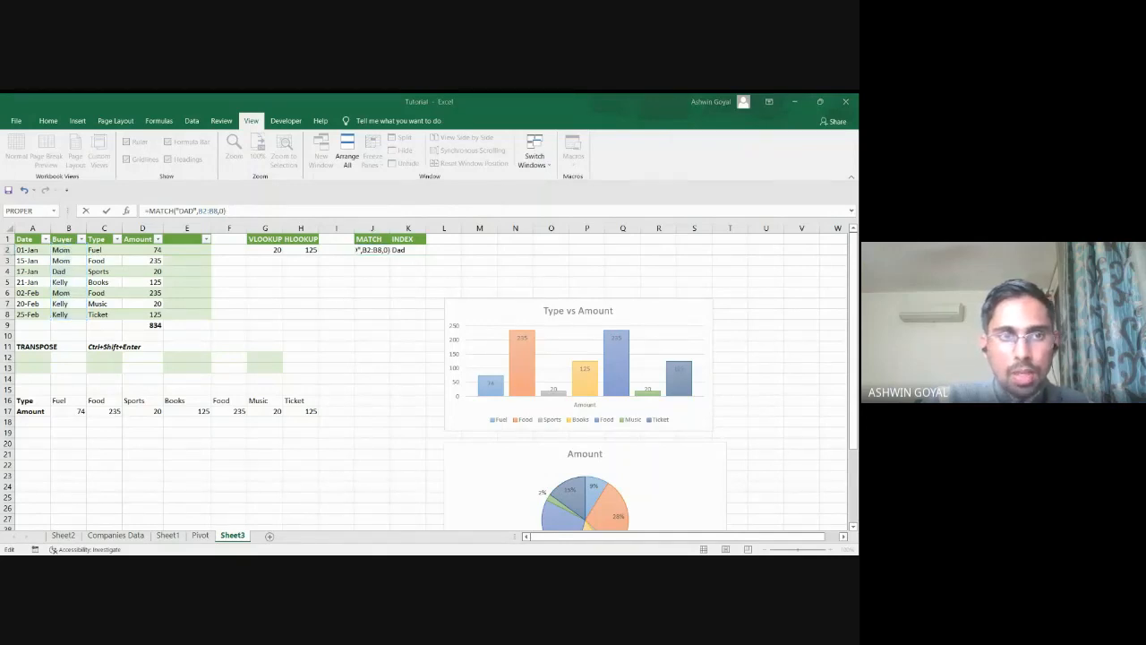
{"action": "left_click", "coordinate": [416, 286]}
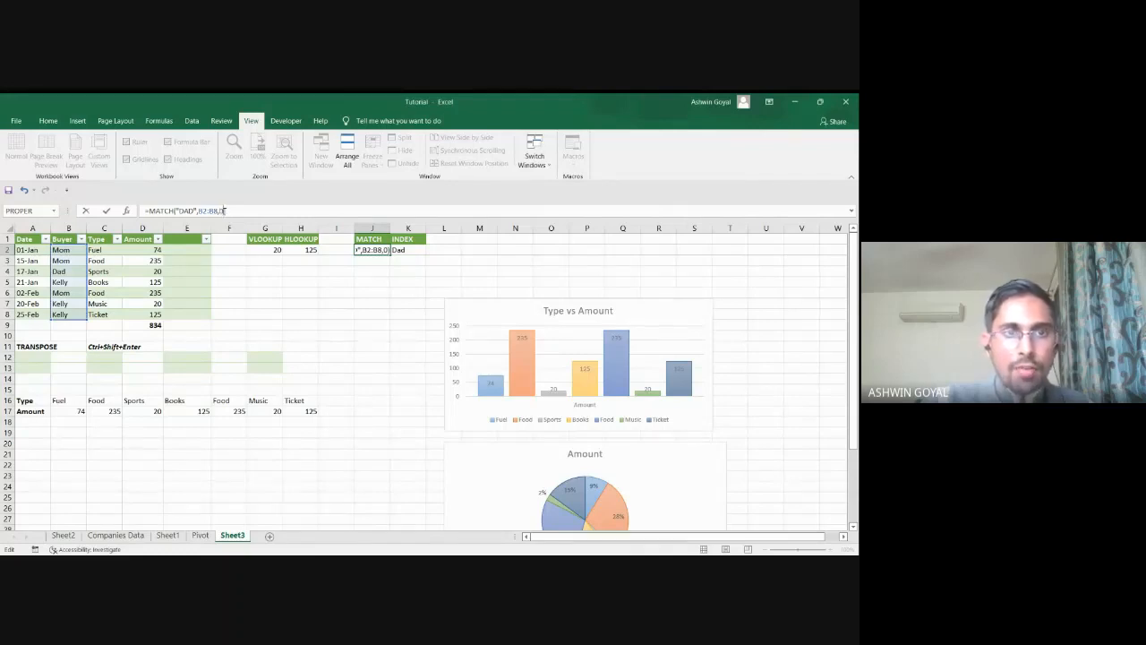
{"action": "key", "text": "alt+Tab"}
Set the match type of the MATCH formula in J2 to -1.
{"action": "left_click", "coordinate": [224, 211]}
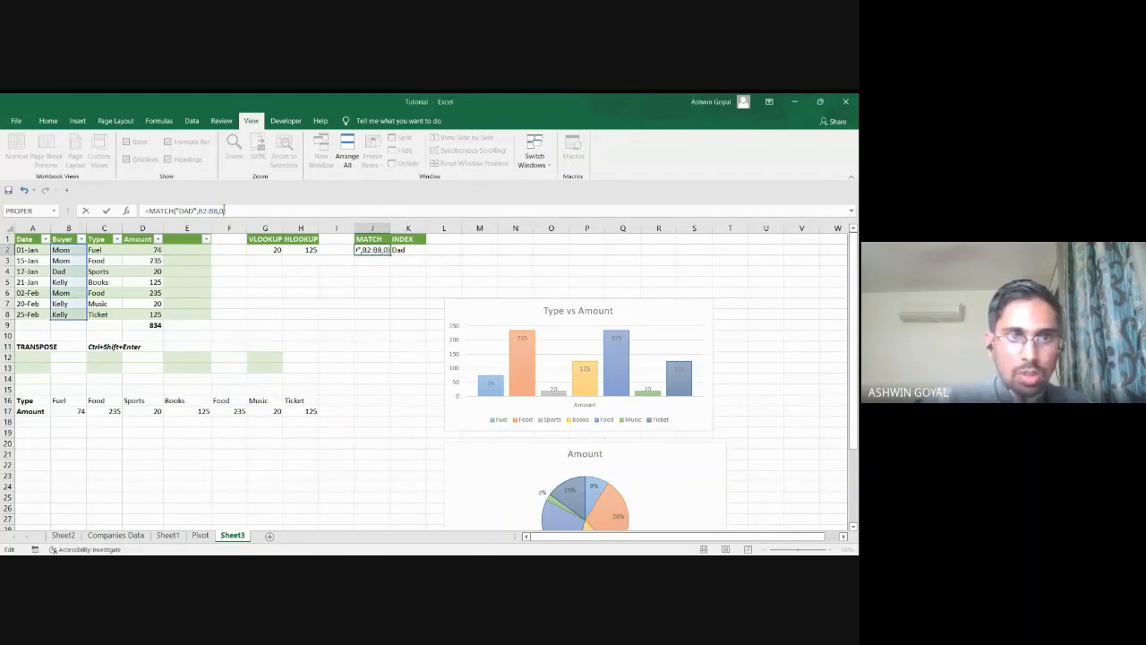
{"action": "type", "text": "1)"}
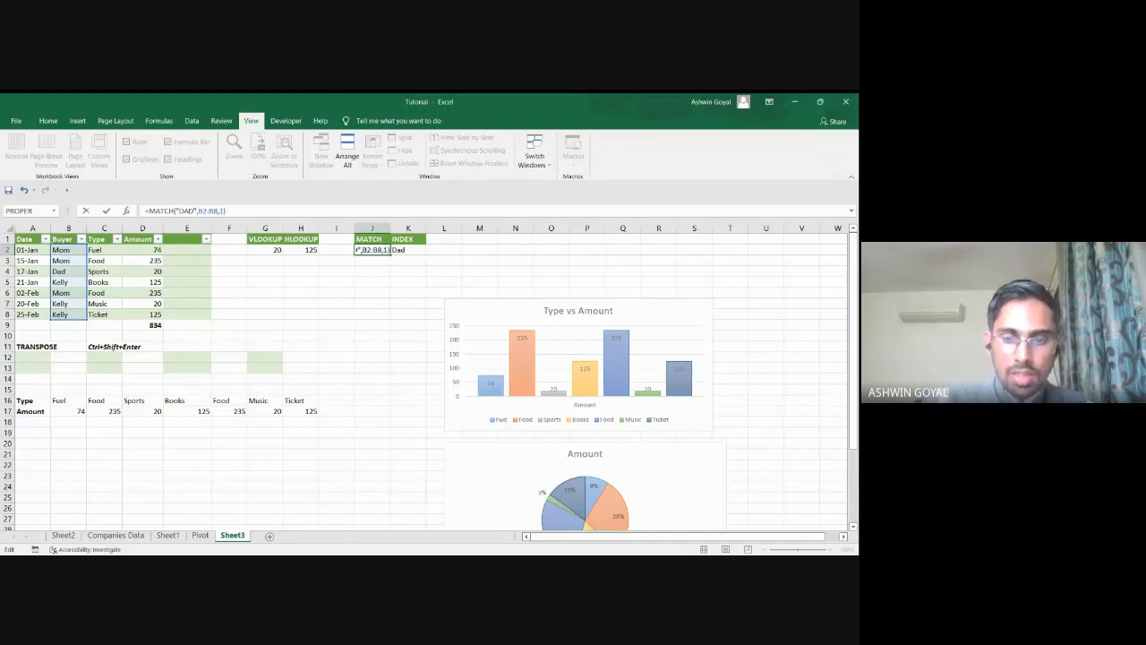
{"action": "type", "text": "-"}
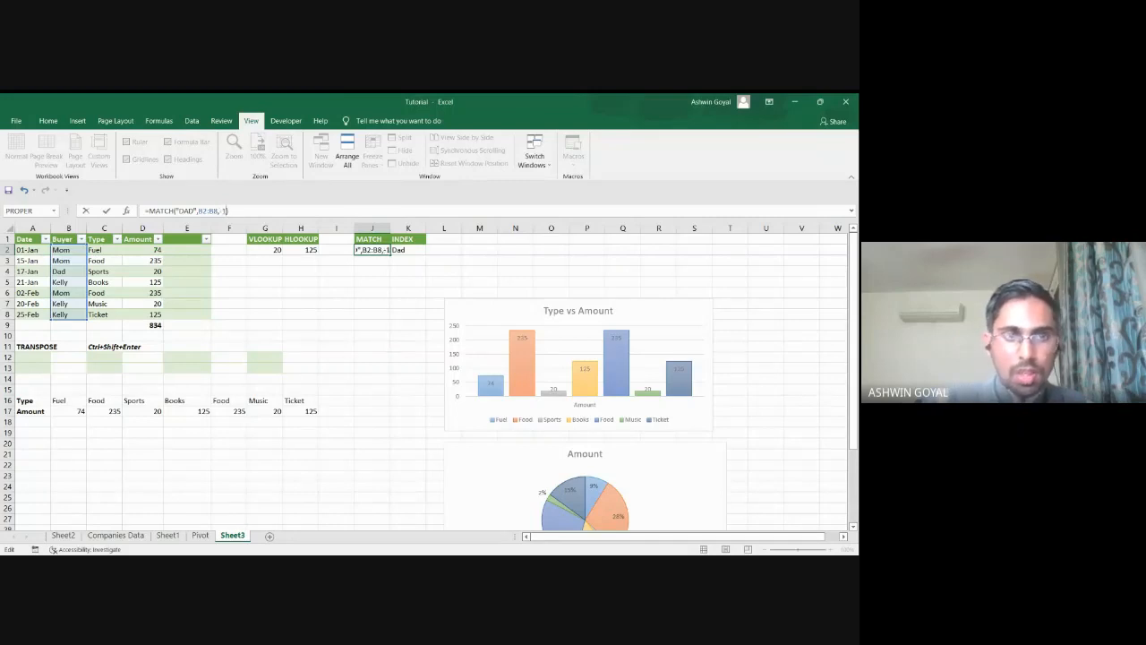
{"action": "key", "text": "Return"}
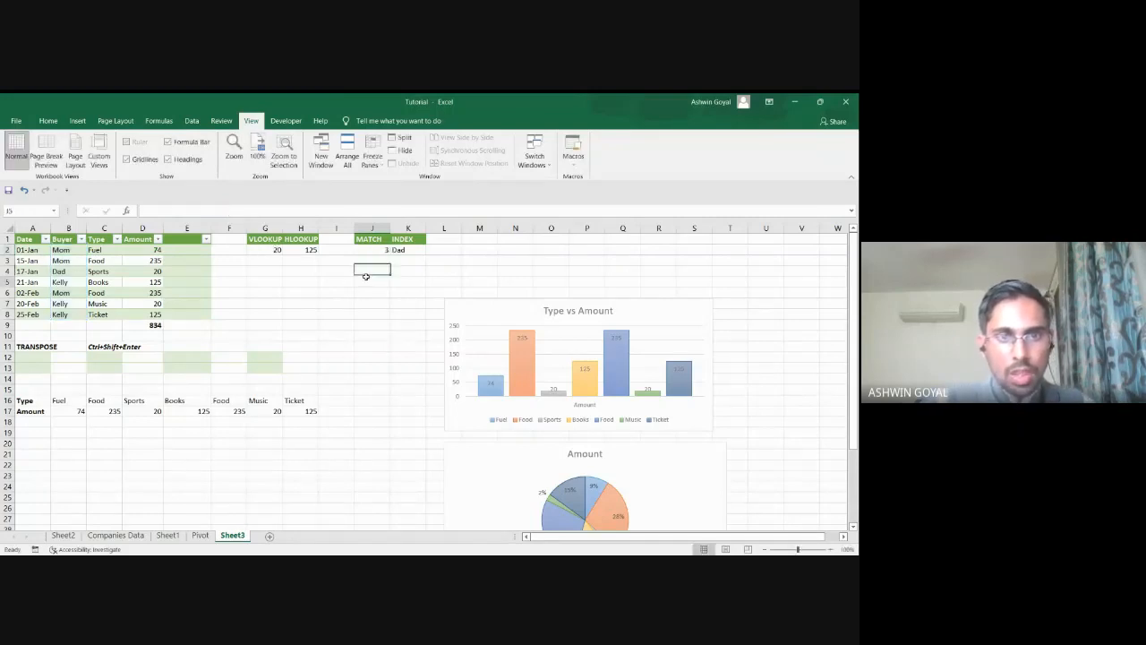
Build a MATCH formula in J5 that looks up D2 in the range D2:D8 with match type -1.
{"action": "left_click", "coordinate": [367, 280]}
{"action": "type", "text": "=MATCH("}
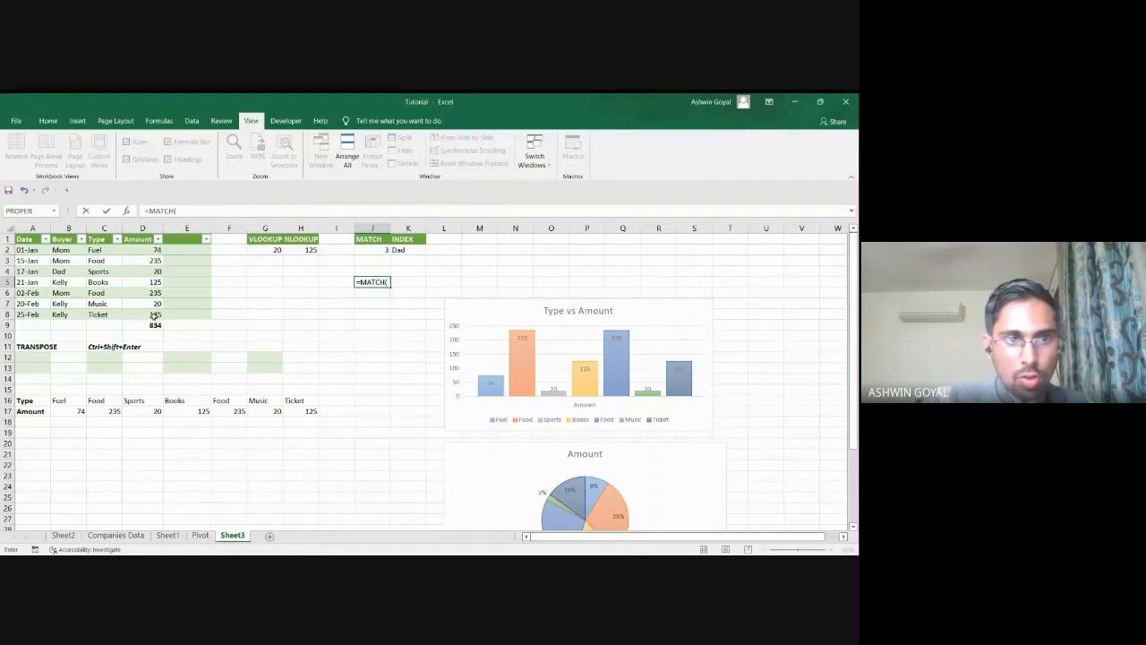
{"action": "left_click", "coordinate": [157, 250]}
{"action": "type", "text": ","}
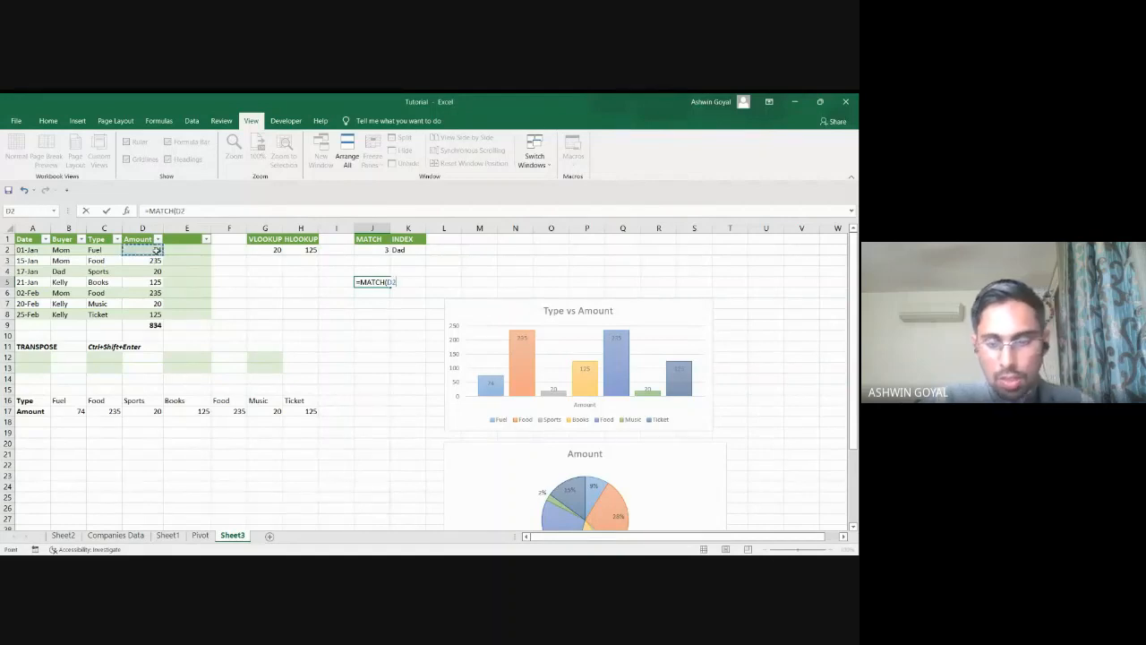
{"action": "left_click_drag", "start_coordinate": [157, 250], "coordinate": [157, 314]}
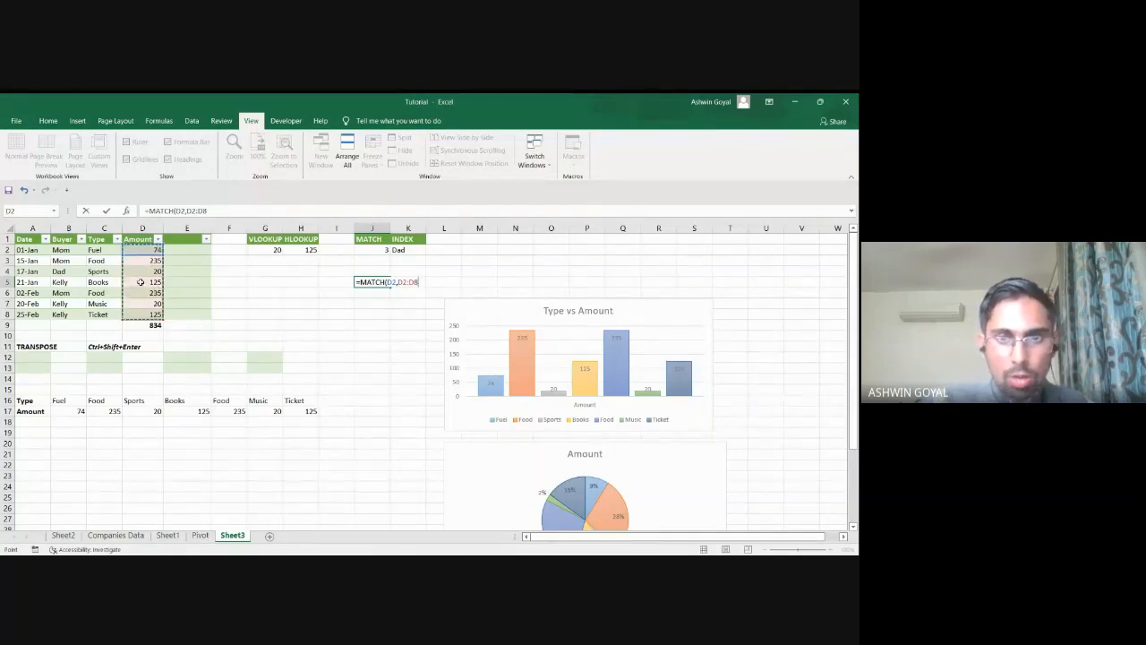
{"action": "type", "text": ","}
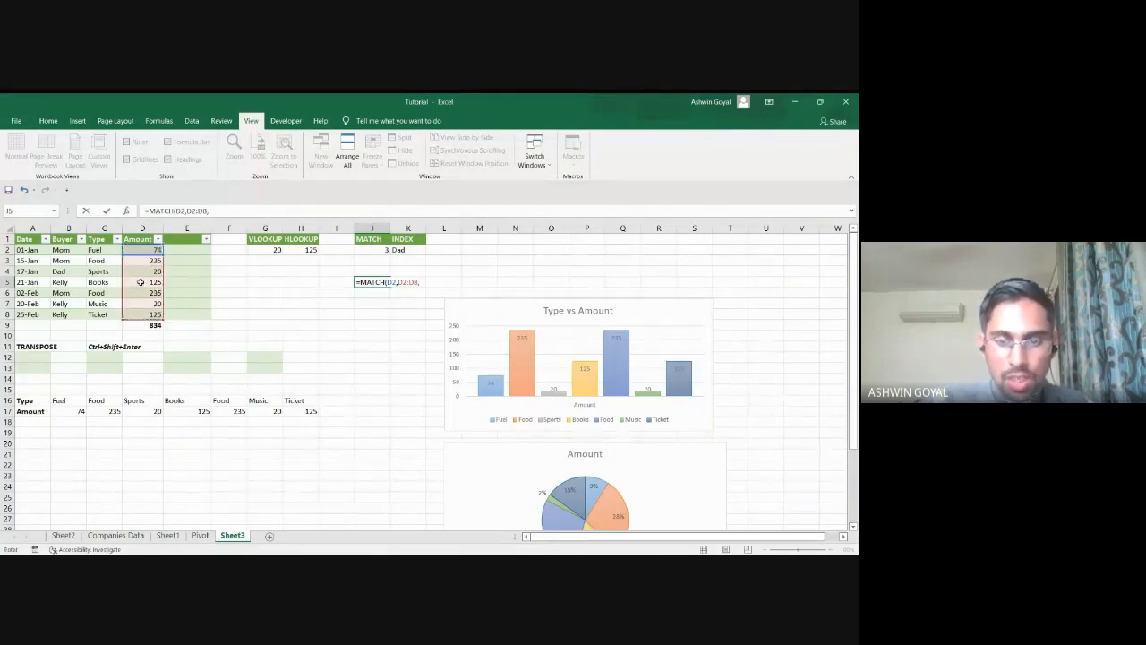
{"action": "type", "text": "-1"}
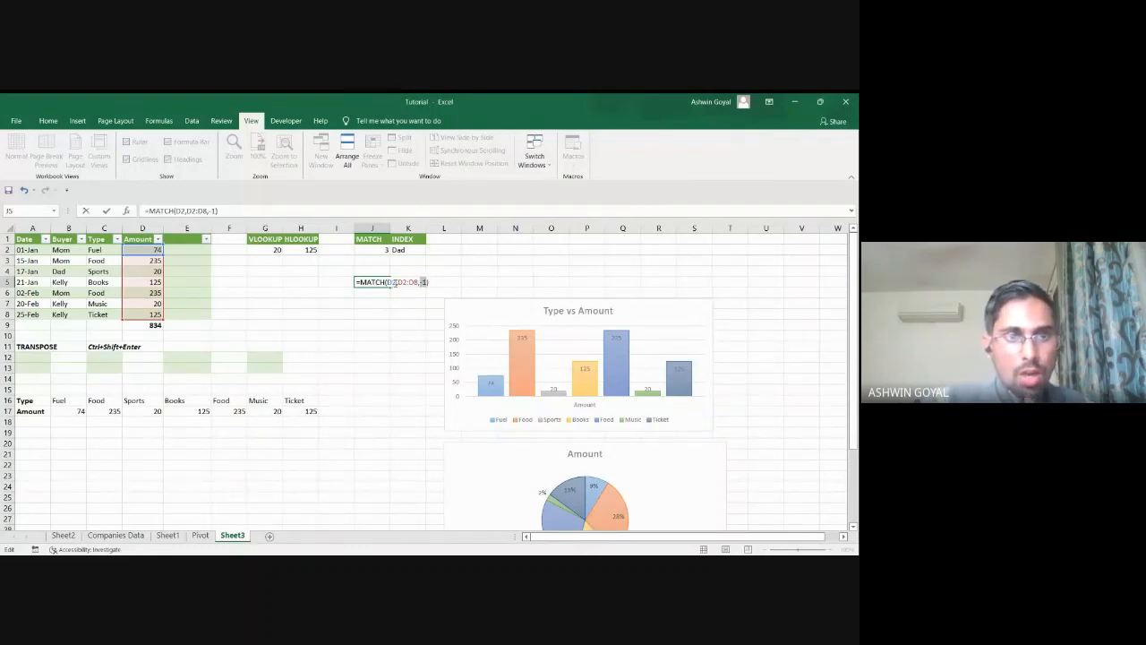
Replace the D2 lookup value of the MATCH formula in J5 with 200.
{"action": "double_click", "coordinate": [391, 282]}
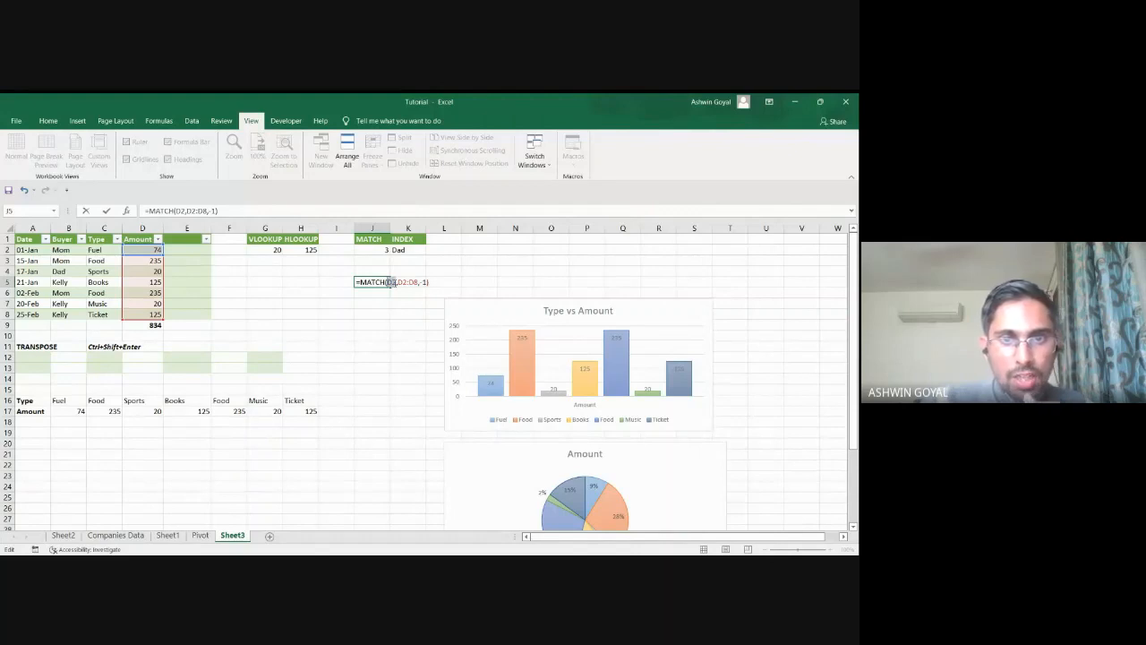
{"action": "key", "text": "BackSpace"}
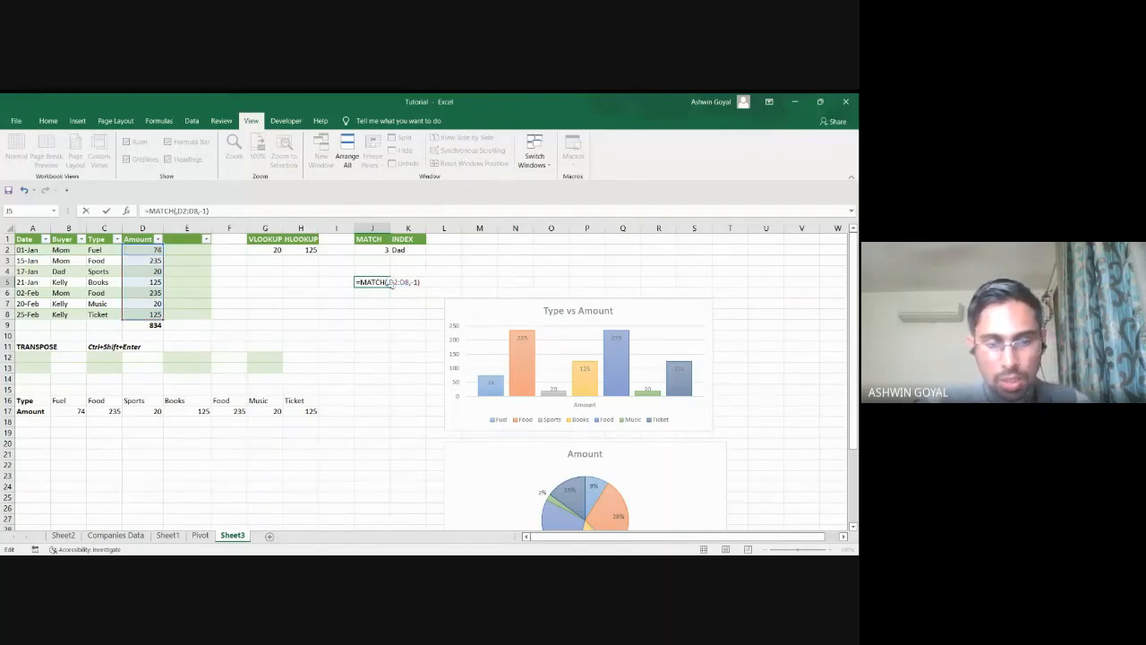
{"action": "type", "text": "200"}
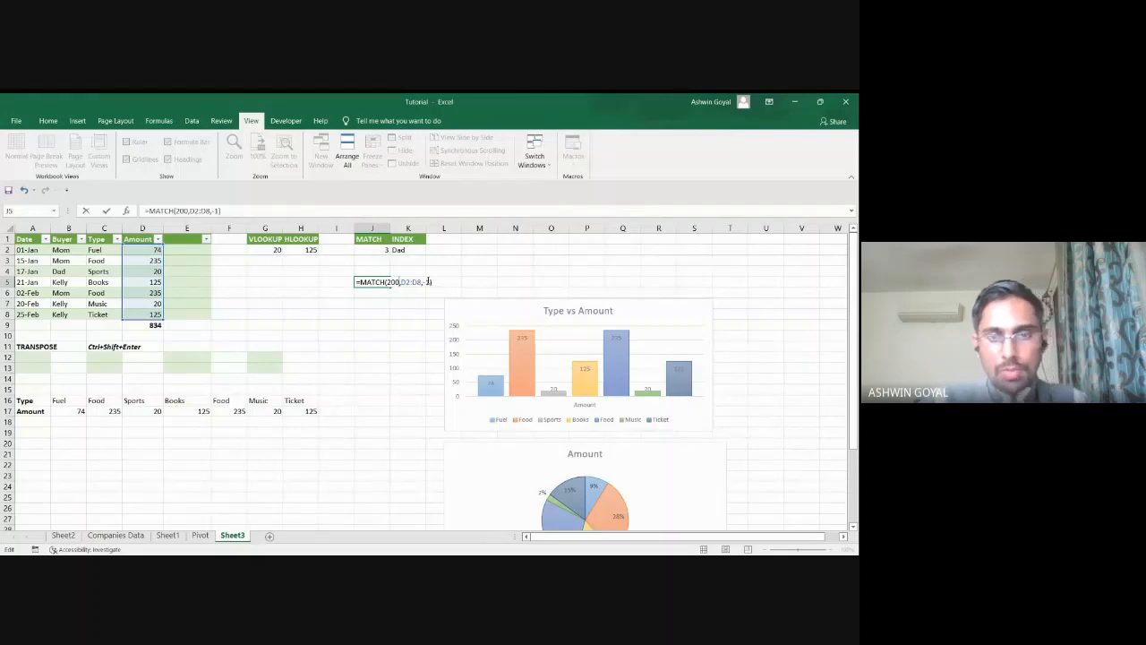
{"action": "key", "text": "Return"}
{"action": "key", "text": "Up"}
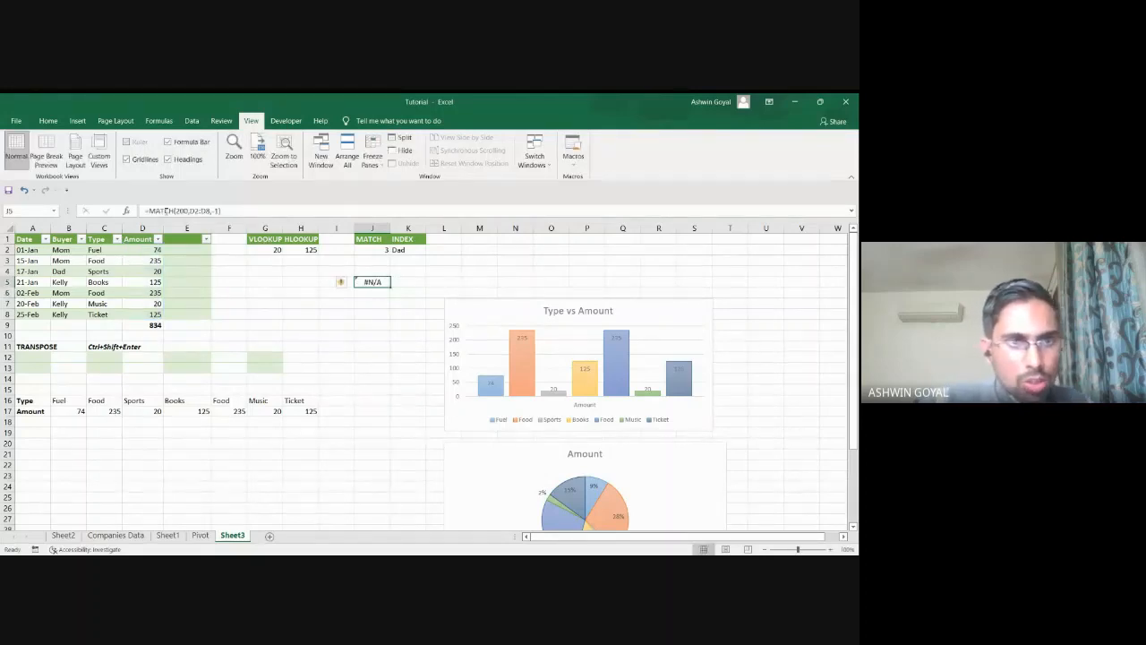
Change the lookup value of the MATCH formula in J5 to cell D3.
{"action": "double_click", "coordinate": [182, 210]}
{"action": "key", "text": "BackSpace"}
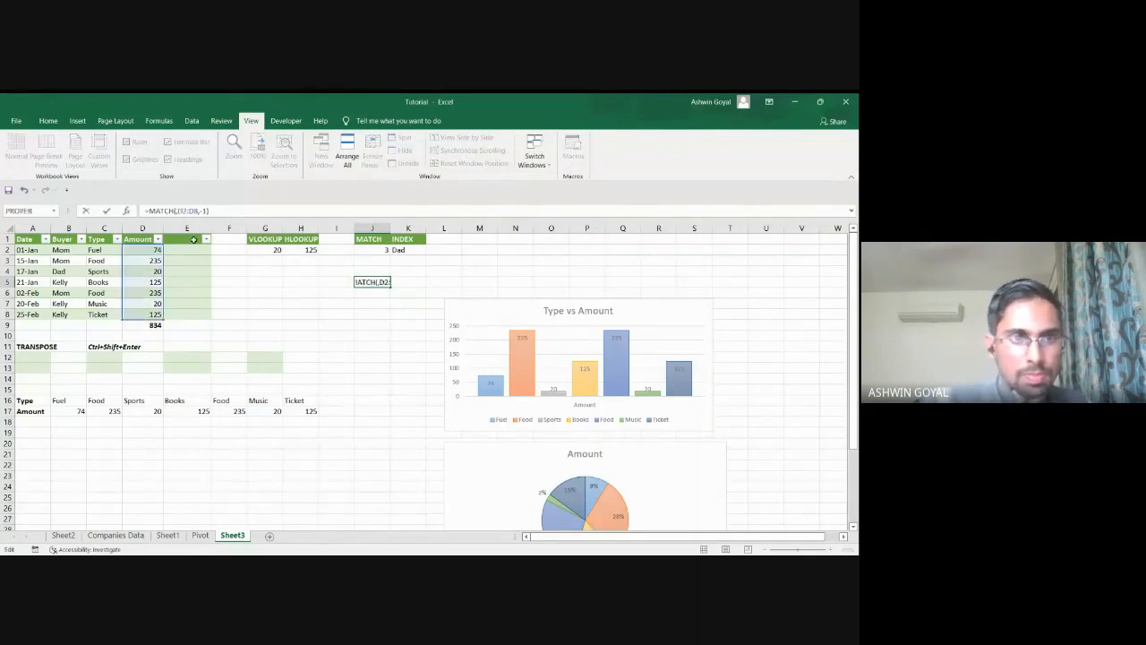
{"action": "left_click", "coordinate": [147, 258]}
{"action": "key", "text": "Return"}
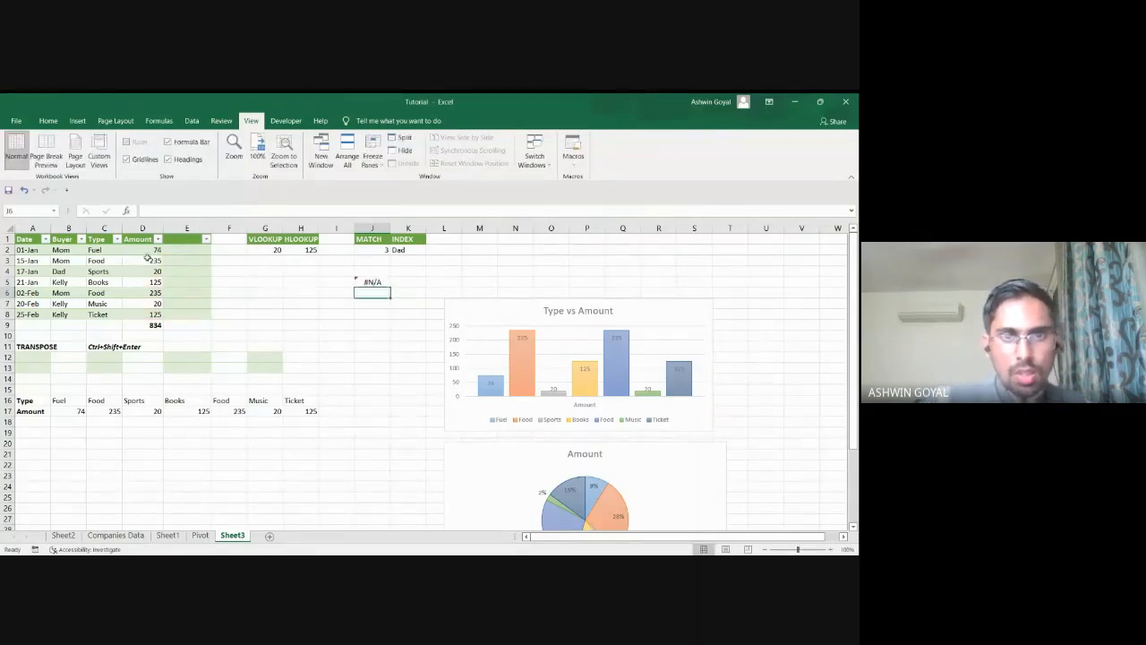
{"action": "left_click", "coordinate": [372, 282]}
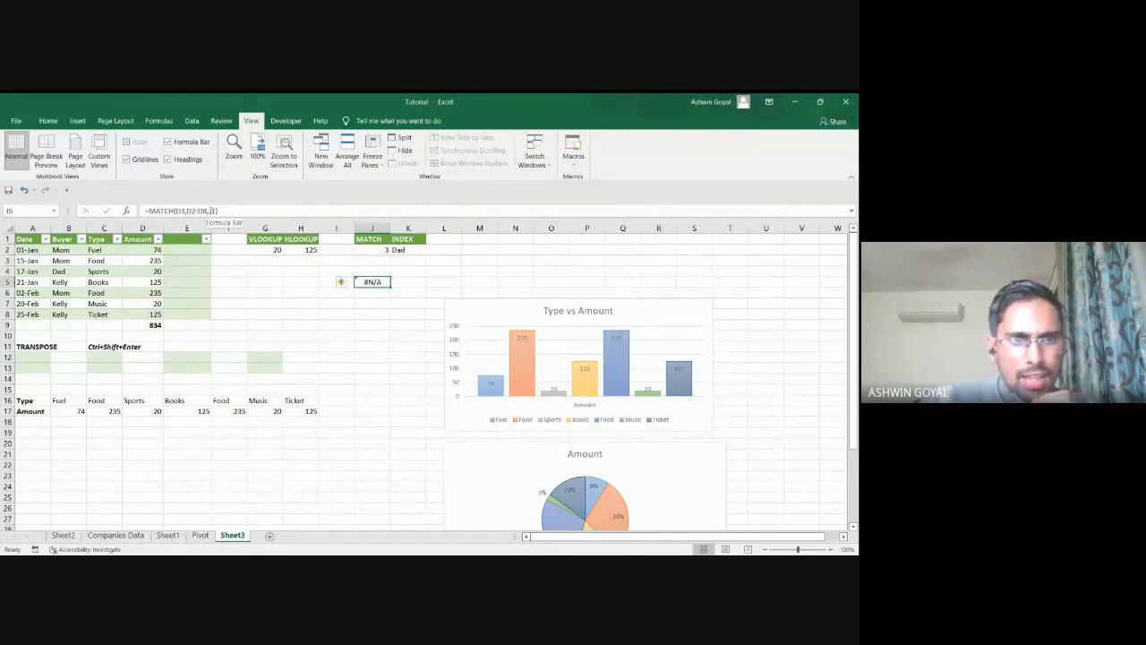
{"action": "left_click", "coordinate": [213, 211]}
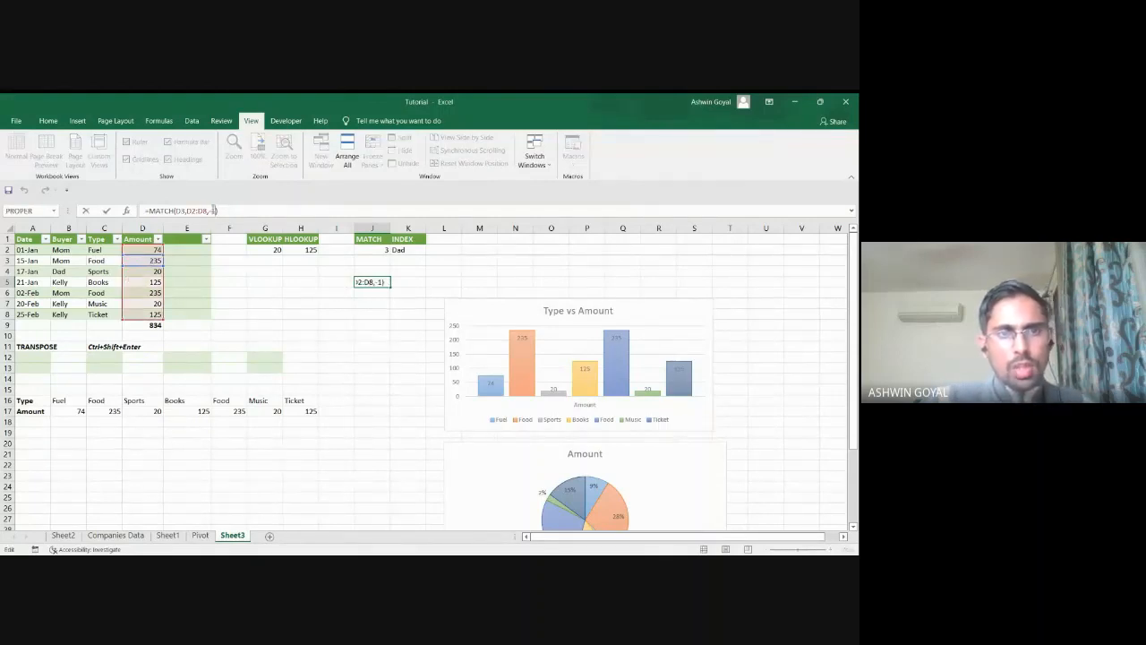
{"action": "key", "text": "Escape"}
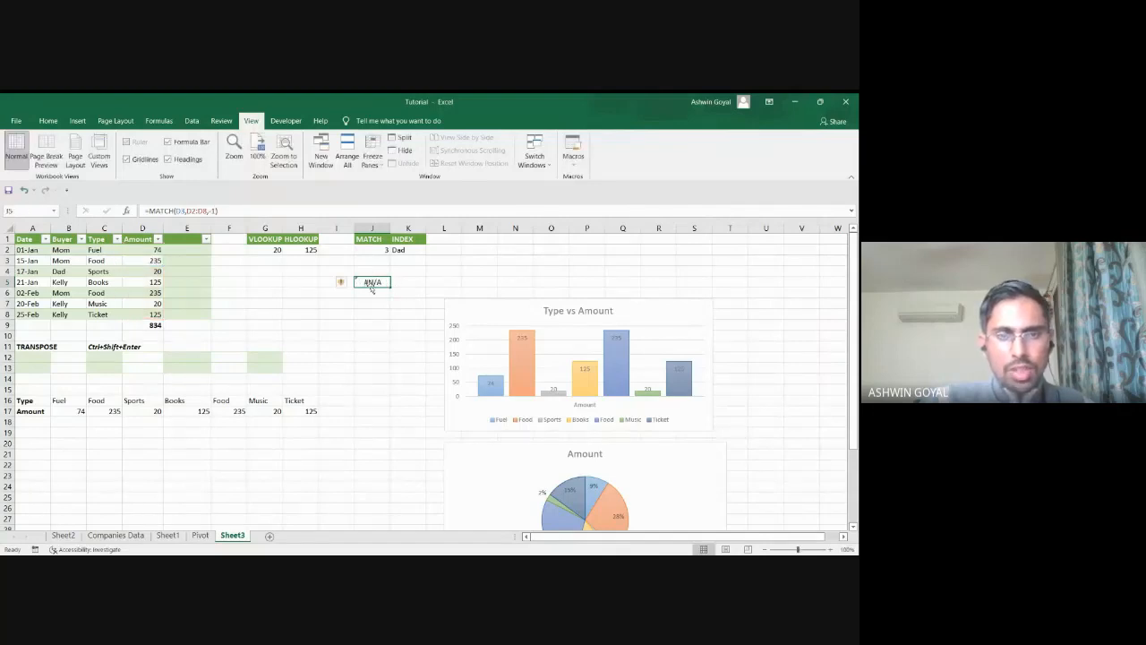
Set the lookup value of the MATCH formula in J5 back to 200.
{"action": "left_click", "coordinate": [185, 211]}
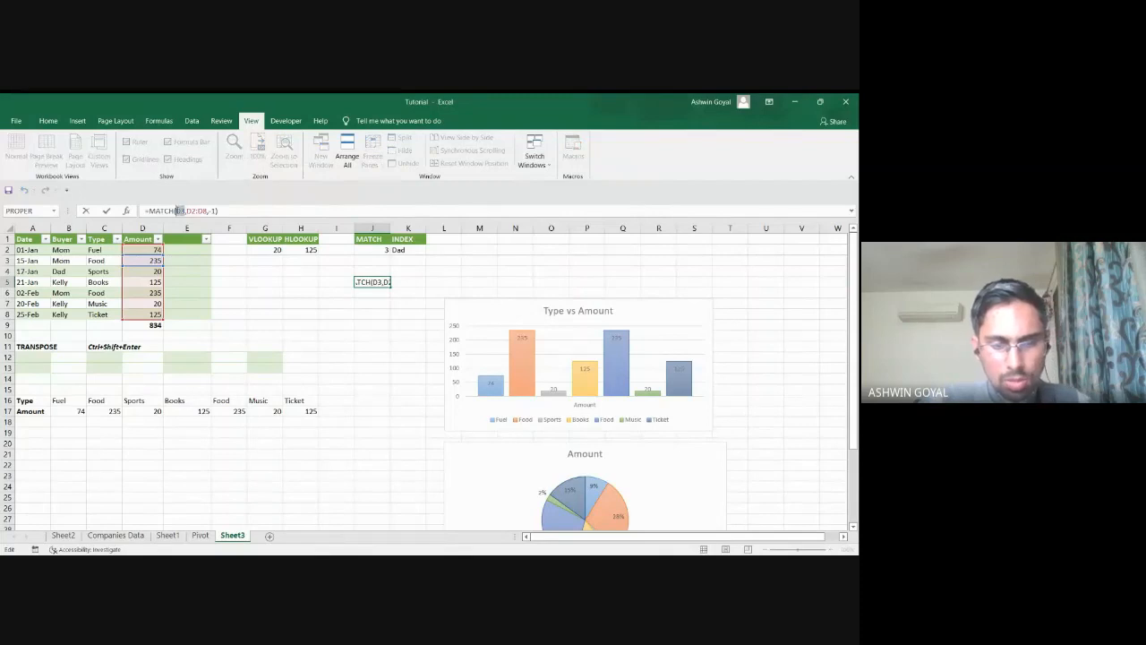
{"action": "type", "text": "200"}
{"action": "key", "text": "Return"}
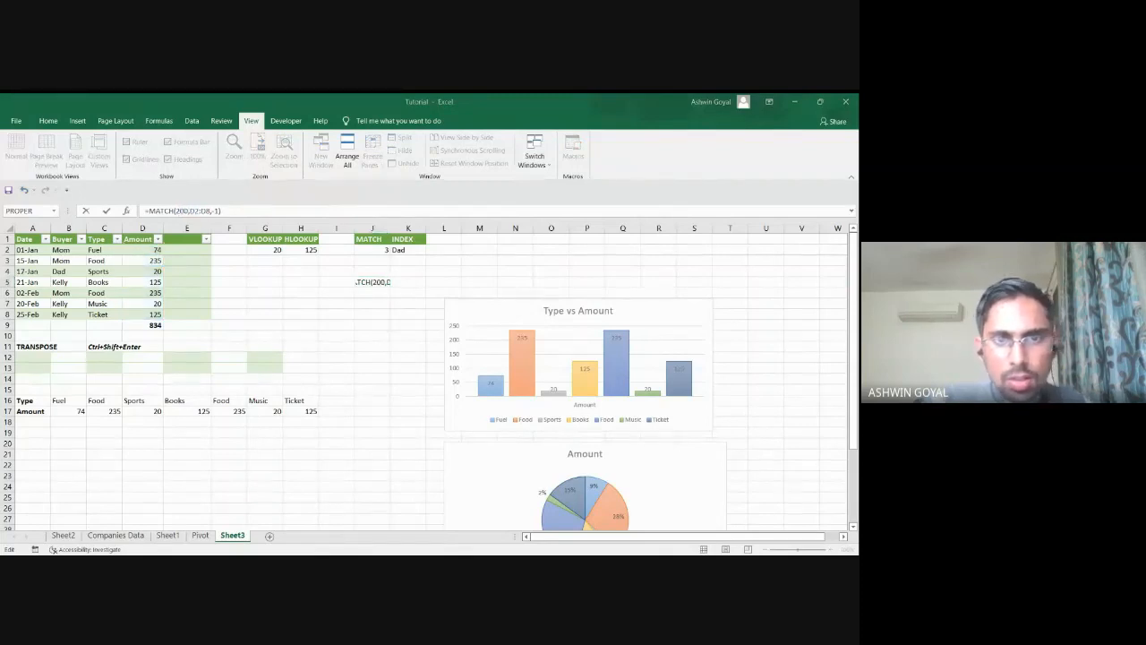
{"action": "left_click", "coordinate": [177, 210]}
{"action": "key", "text": "Return"}
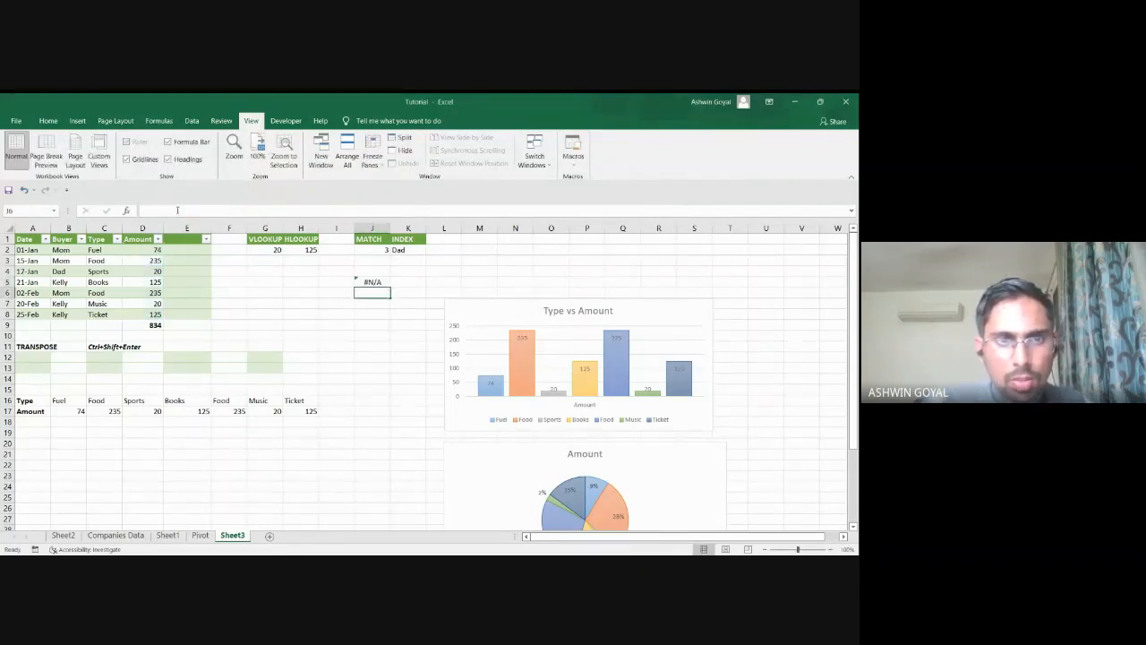
Set the match type of the MATCH formula in J5 to 0, as in the formula in J2.
{"action": "key", "text": "Up"}
{"action": "key", "text": "Up"}
{"action": "key", "text": "Up"}
{"action": "key", "text": "Up"}
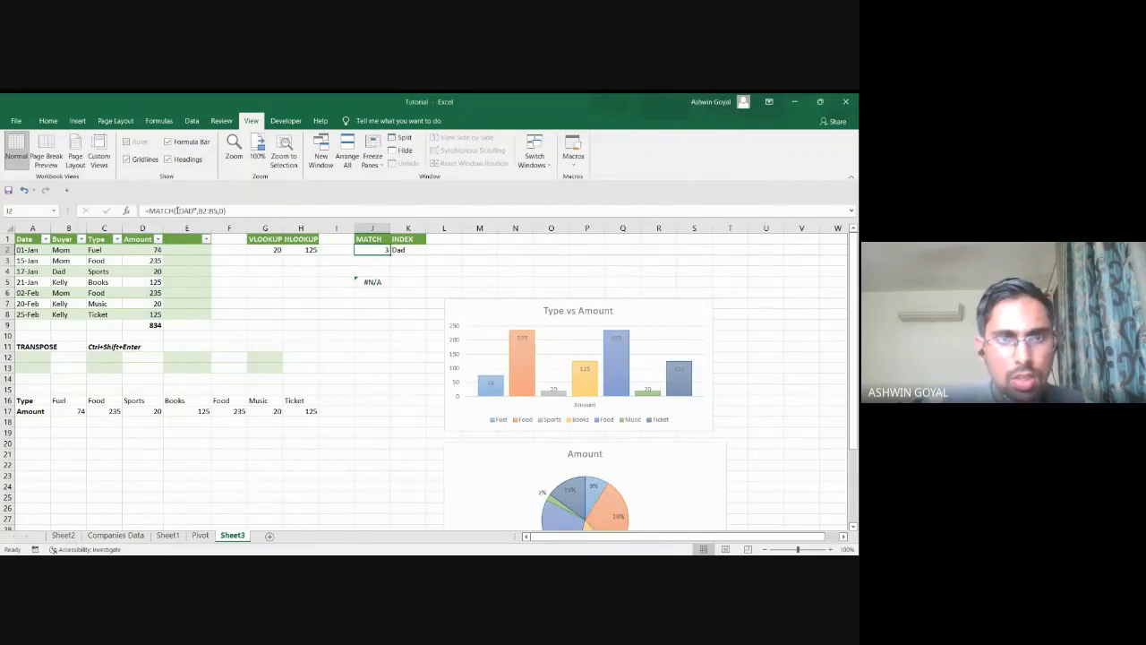
{"action": "key", "text": "Down"}
{"action": "key", "text": "Down"}
{"action": "key", "text": "Down"}
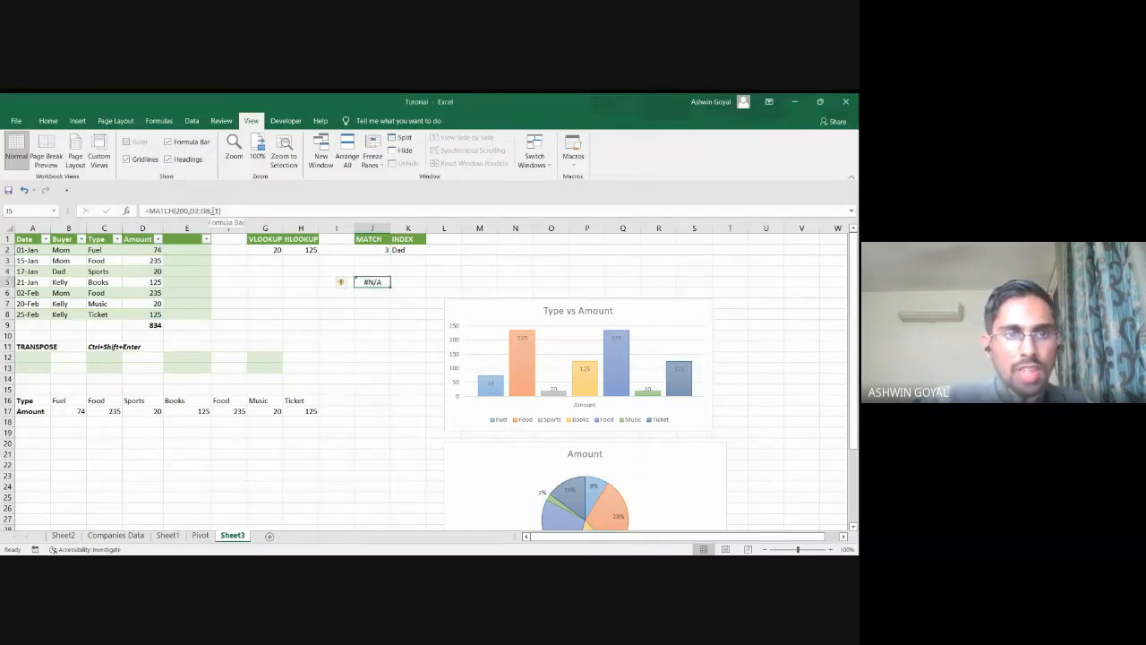
{"action": "left_click", "coordinate": [213, 210]}
{"action": "key", "text": "BackSpace"}
{"action": "key", "text": "BackSpace"}
{"action": "type", "text": "0"}
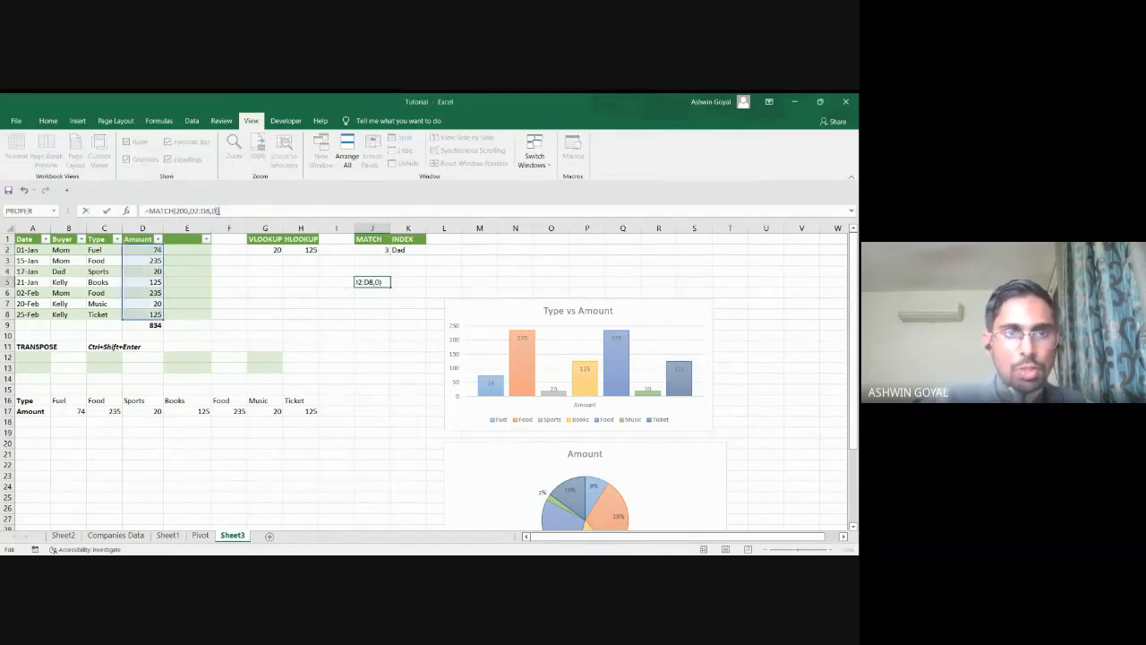
{"action": "key", "text": "Return"}
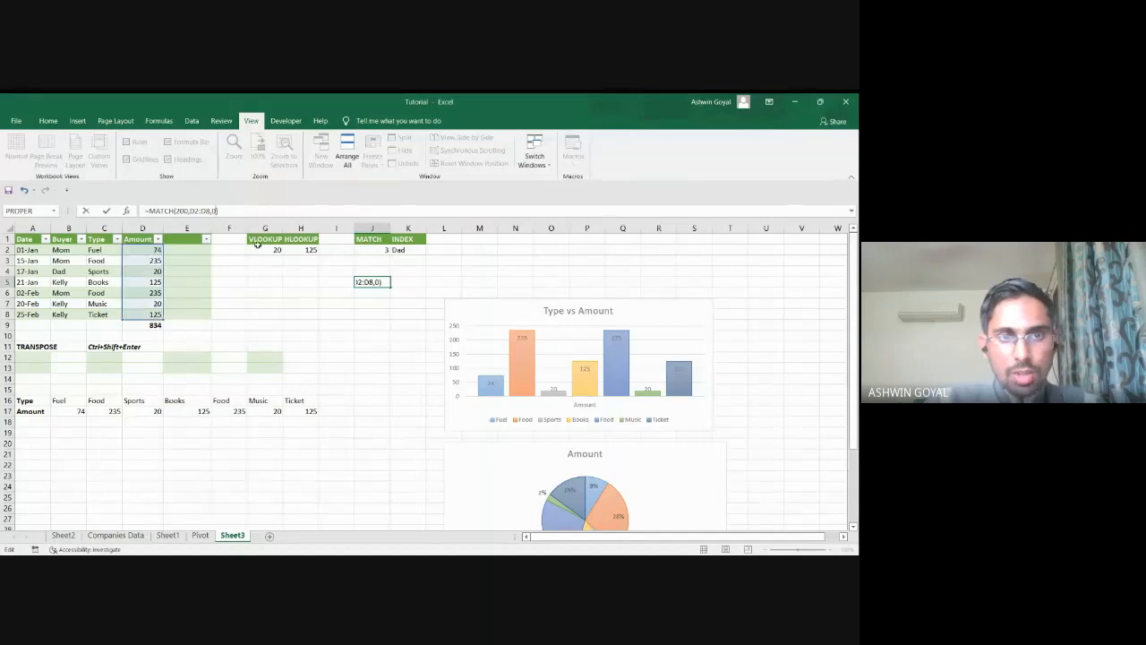
{"action": "key", "text": "Return"}
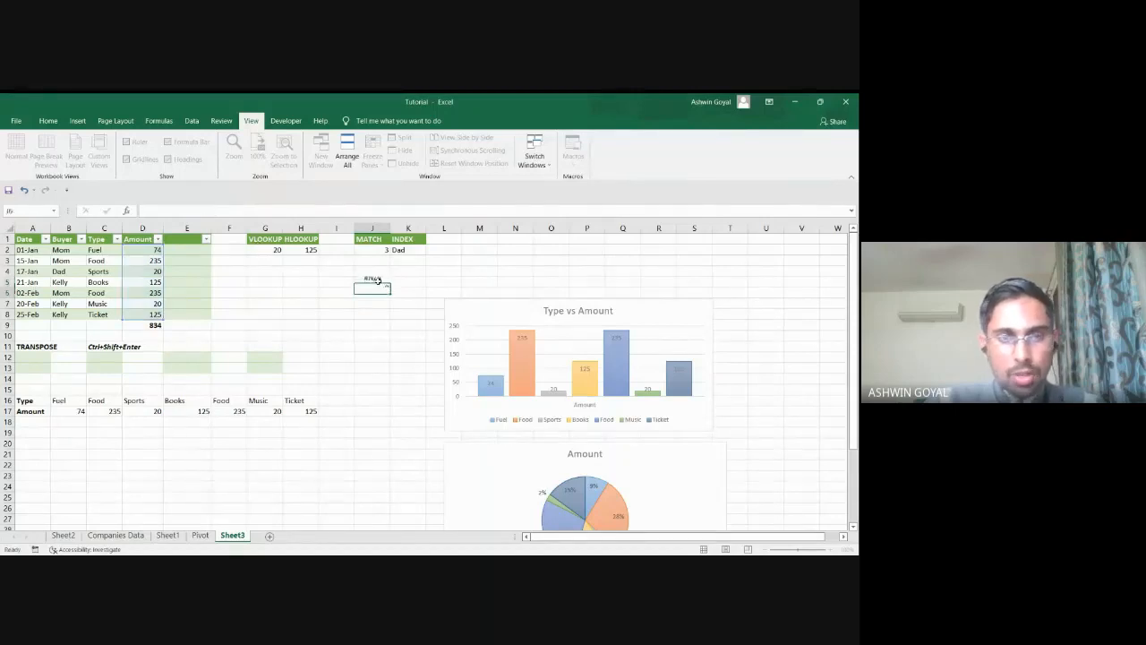
Set the lookup value of the exact-match formula in J5 to 235.
{"action": "left_click", "coordinate": [377, 282]}
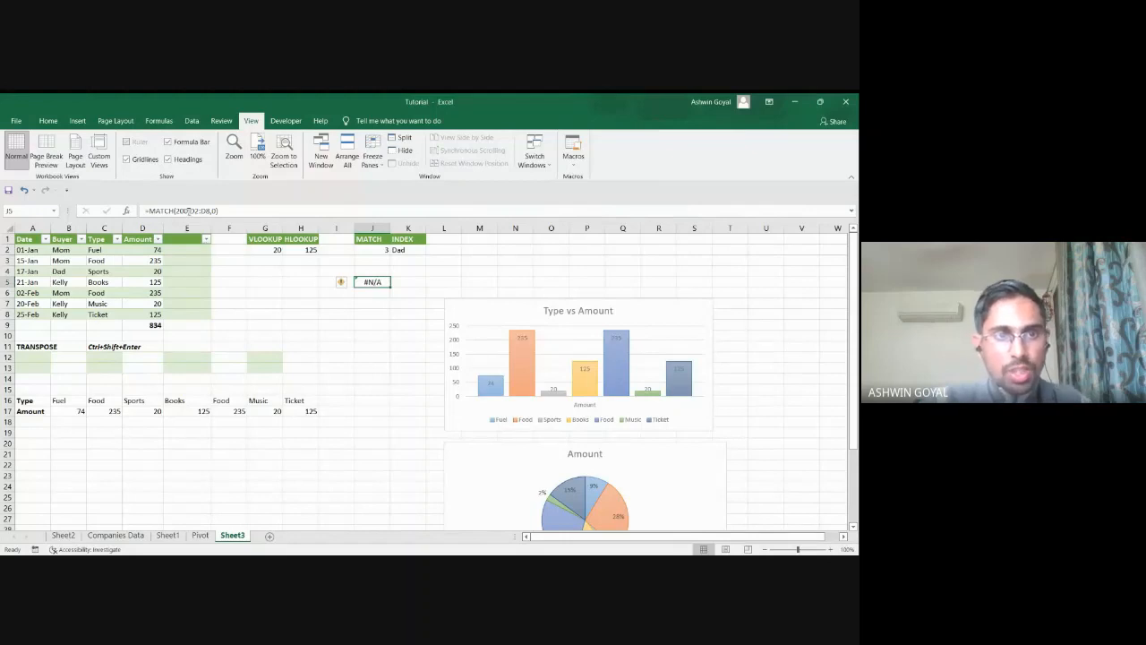
{"action": "left_click_drag", "start_coordinate": [187, 211], "coordinate": [182, 211]}
{"action": "type", "text": "35"}
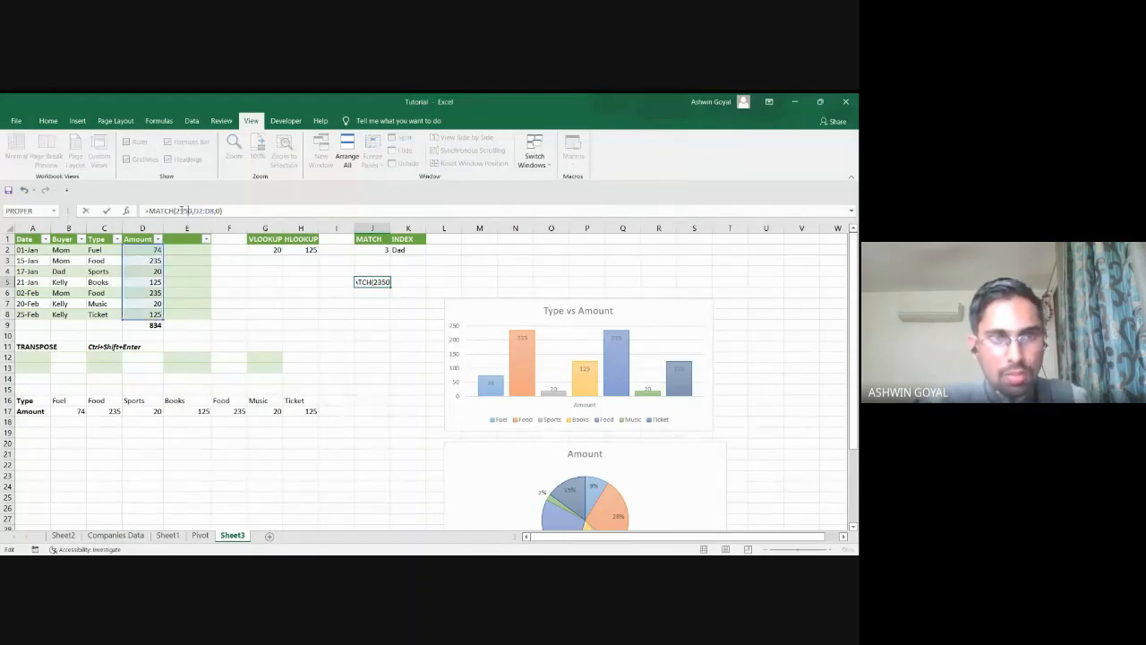
{"action": "key", "text": "Delete"}
{"action": "key", "text": "Return"}
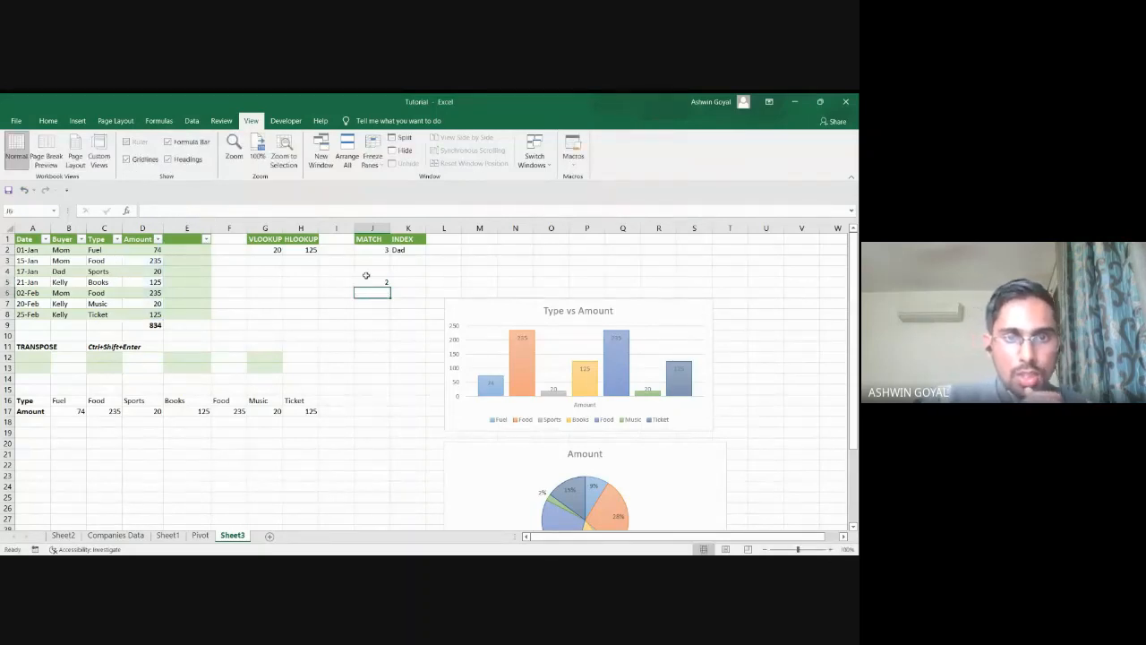
Compare the J5 formula with the amounts in D2:D8 and clear the formula from J5.
{"action": "left_click", "coordinate": [372, 282]}
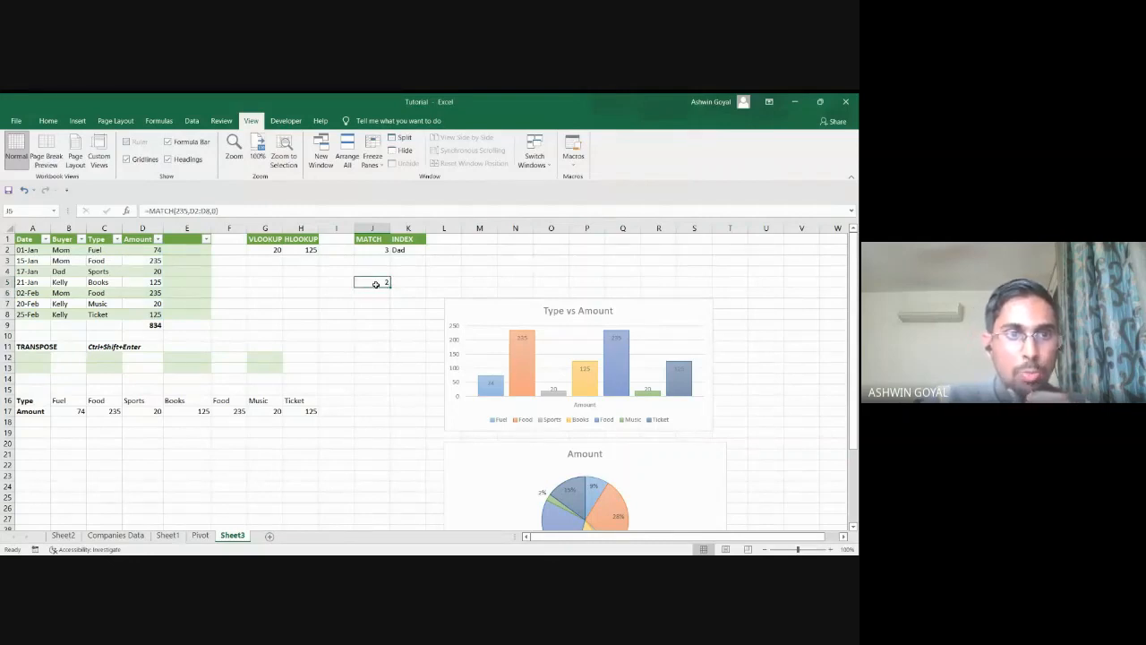
{"action": "left_click_drag", "start_coordinate": [145, 249], "coordinate": [146, 314]}
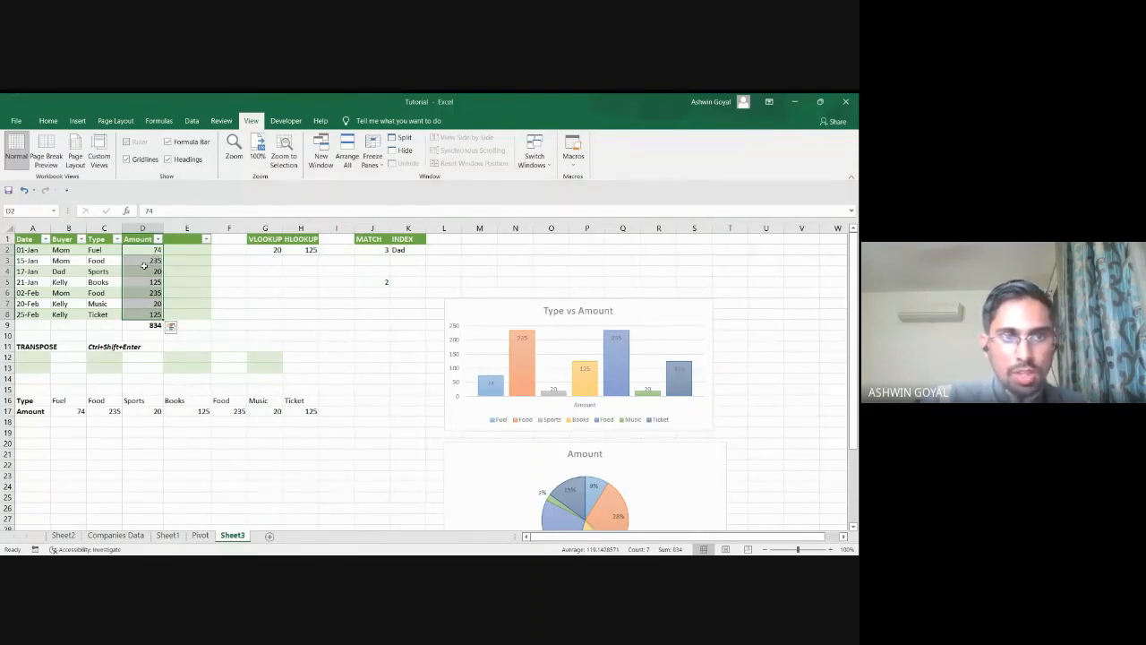
{"action": "key", "text": "alt+Tab"}
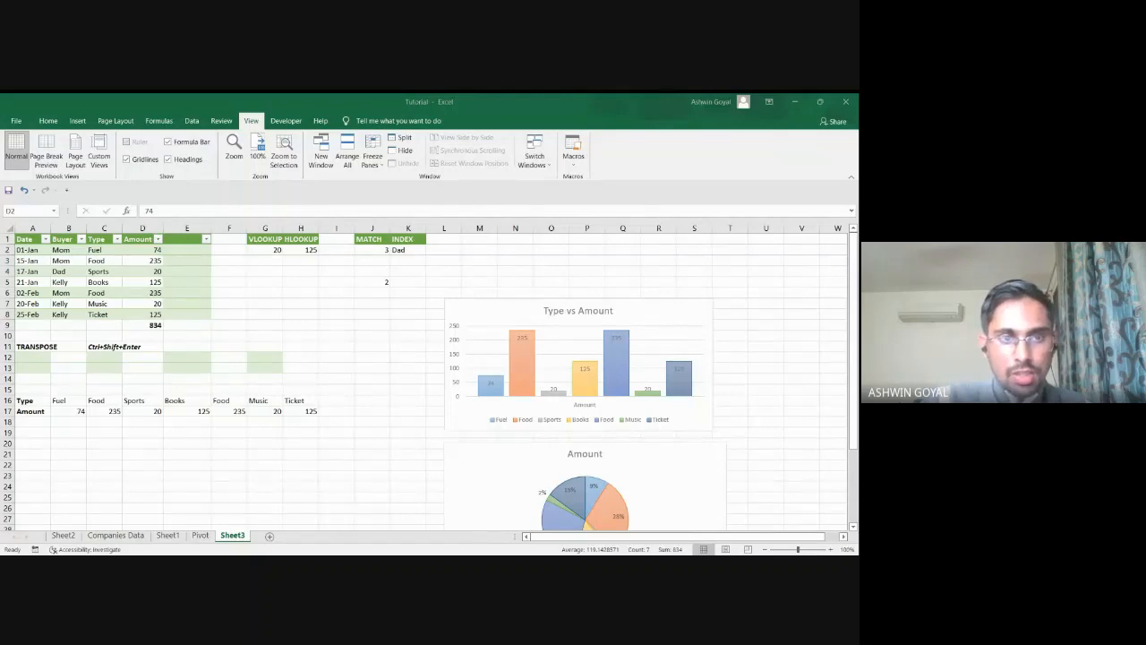
{"action": "key", "text": "alt+Tab"}
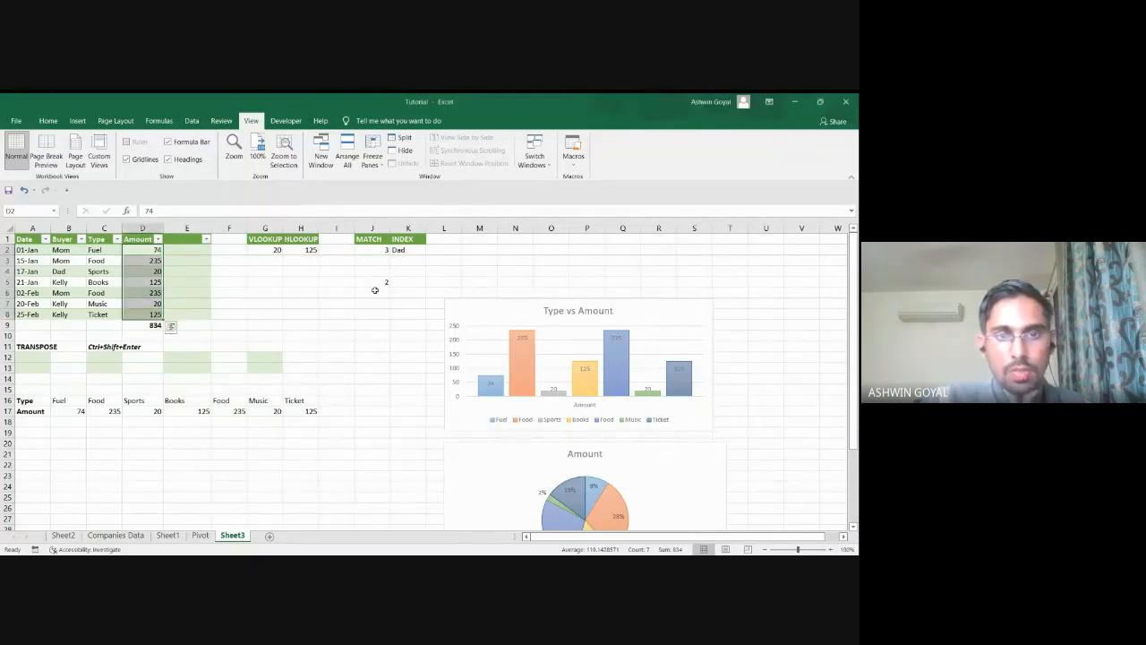
{"action": "left_click", "coordinate": [383, 281]}
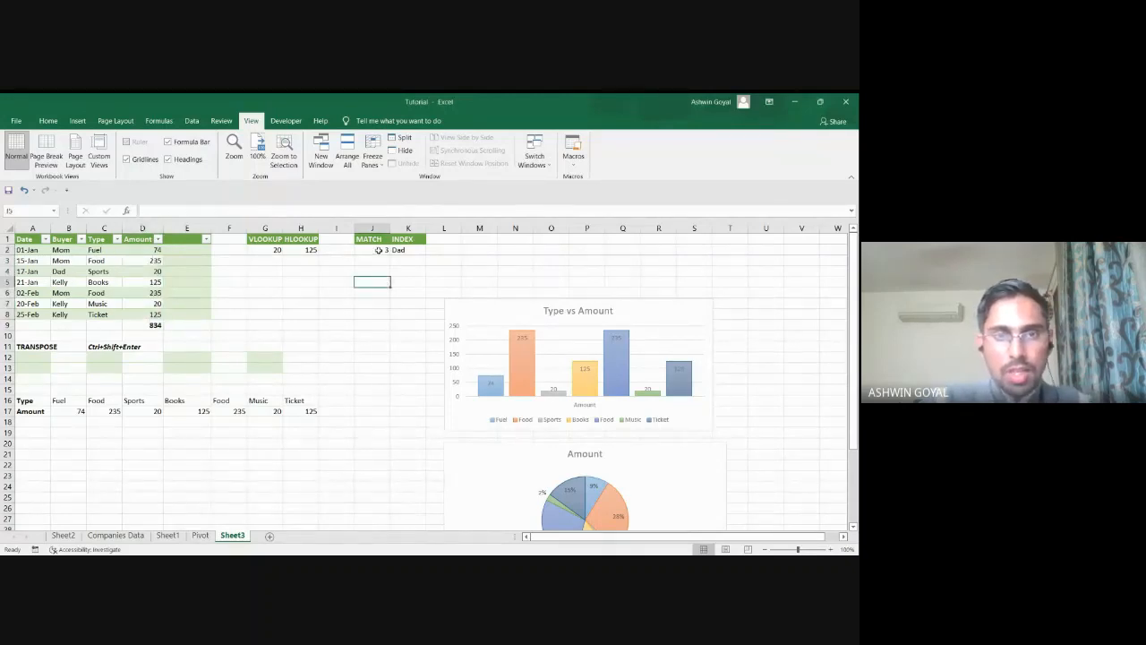
Examine the MATCH formula in J2 against the Buyer values in B2:B8, and the INDEX formula in K2.
{"action": "left_click", "coordinate": [376, 248]}
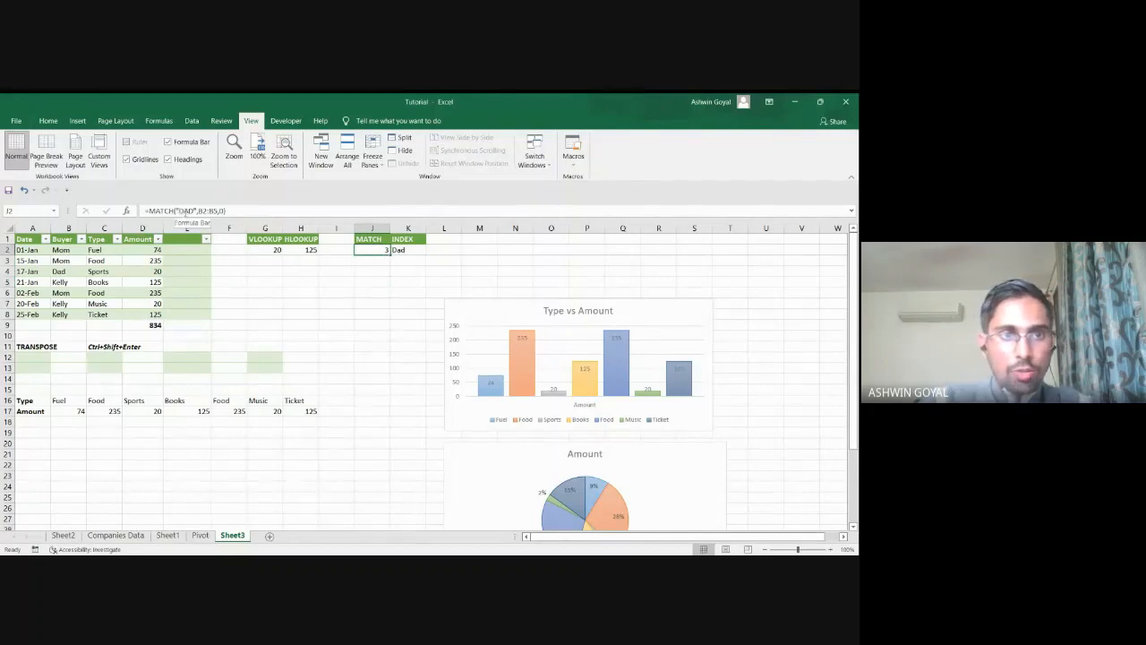
{"action": "left_click_drag", "start_coordinate": [64, 250], "coordinate": [61, 314]}
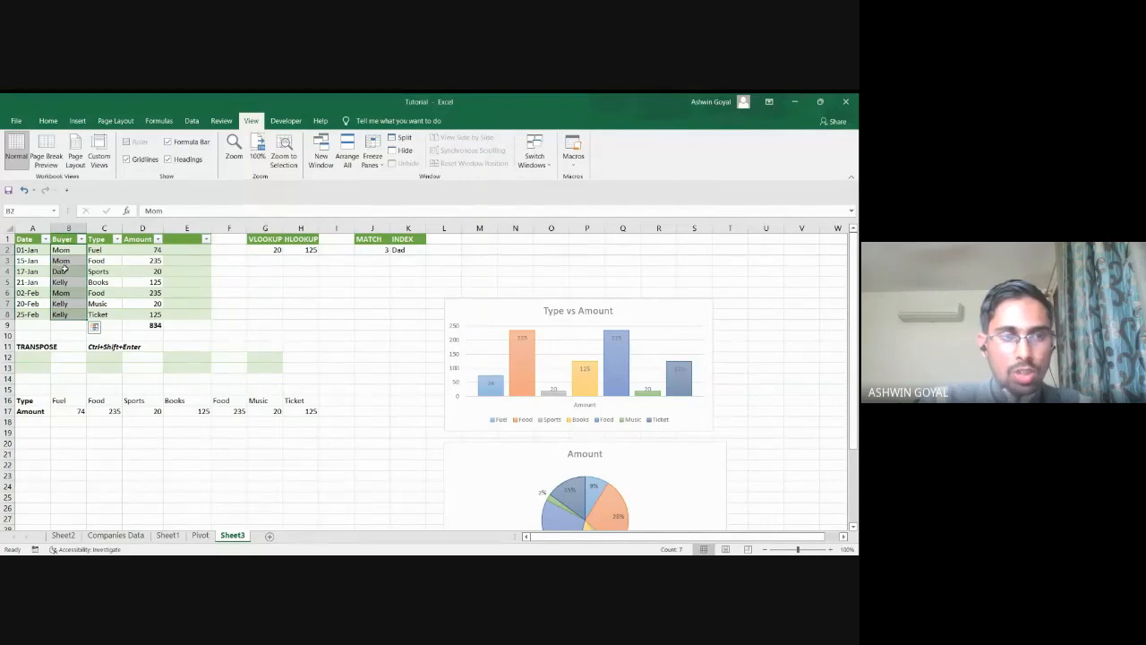
{"action": "left_click", "coordinate": [372, 250]}
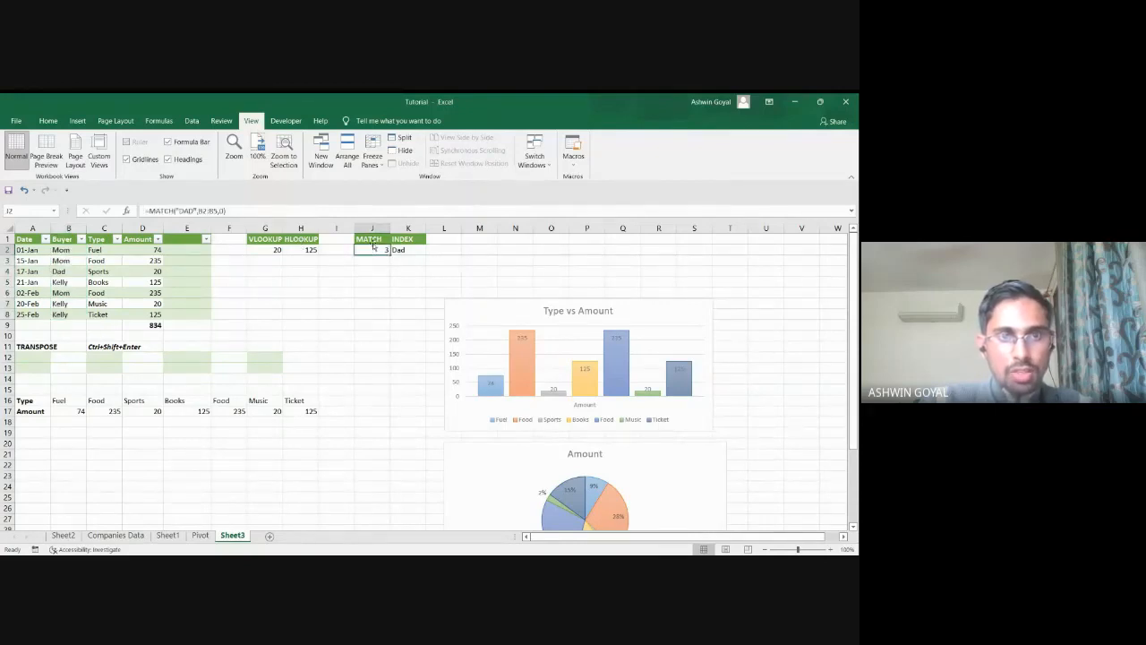
{"action": "left_click", "coordinate": [400, 250]}
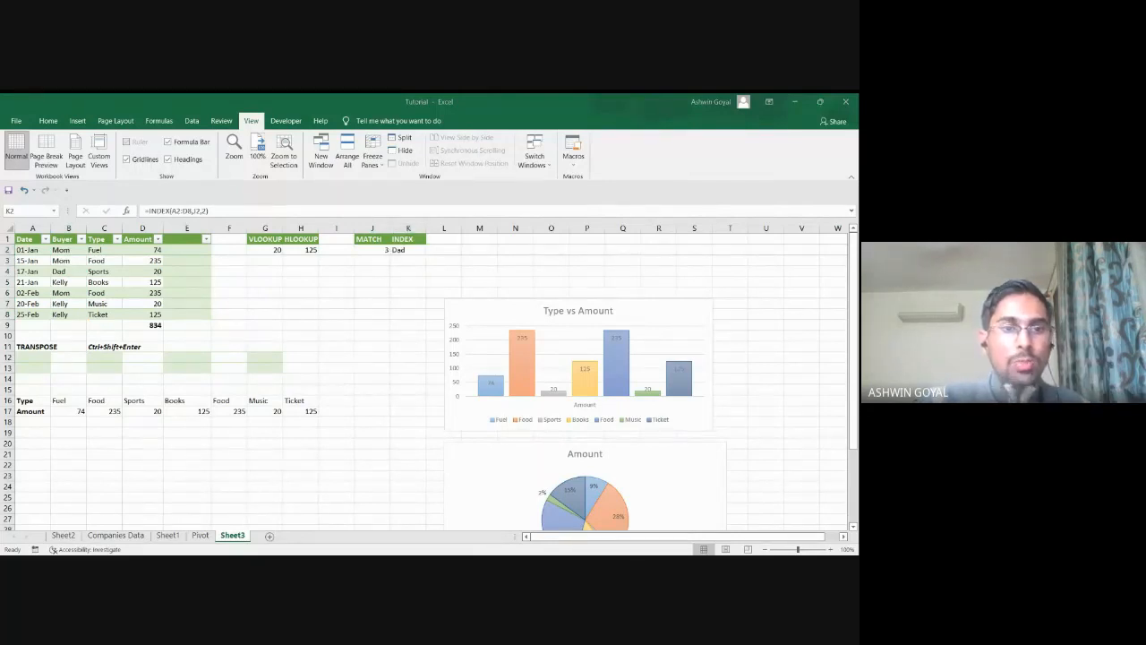
{"action": "key", "text": "alt+Tab"}
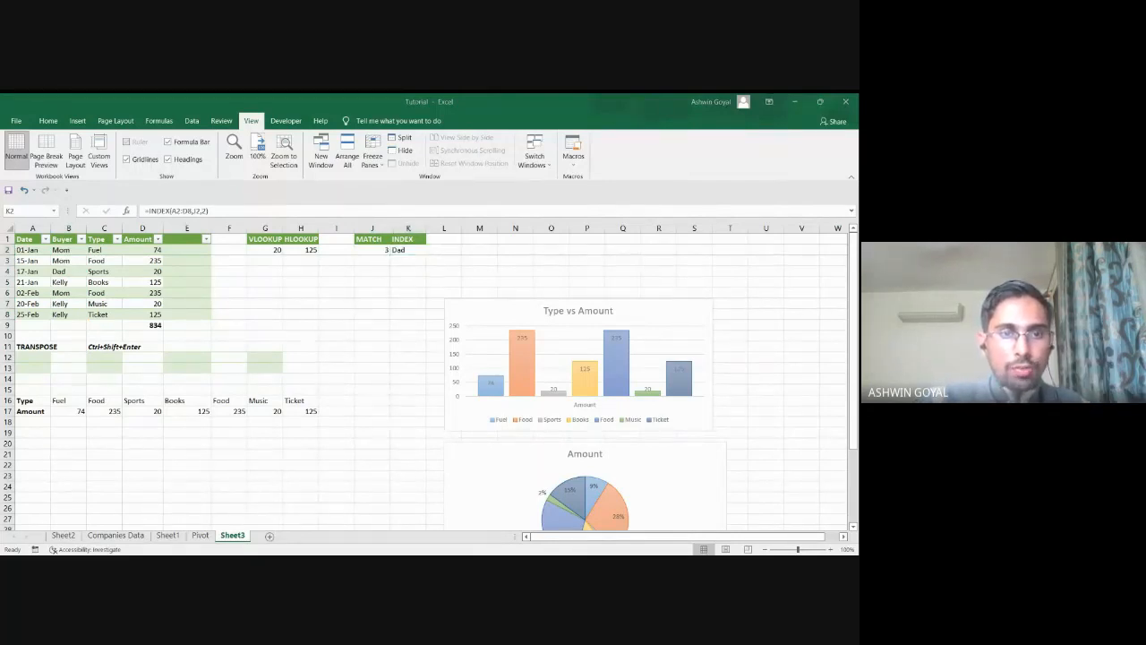
Label the cells beneath the MATCH and INDEX results: enter "Position" in J3 and "Value" in K3.
{"action": "key", "text": "alt+Tab"}
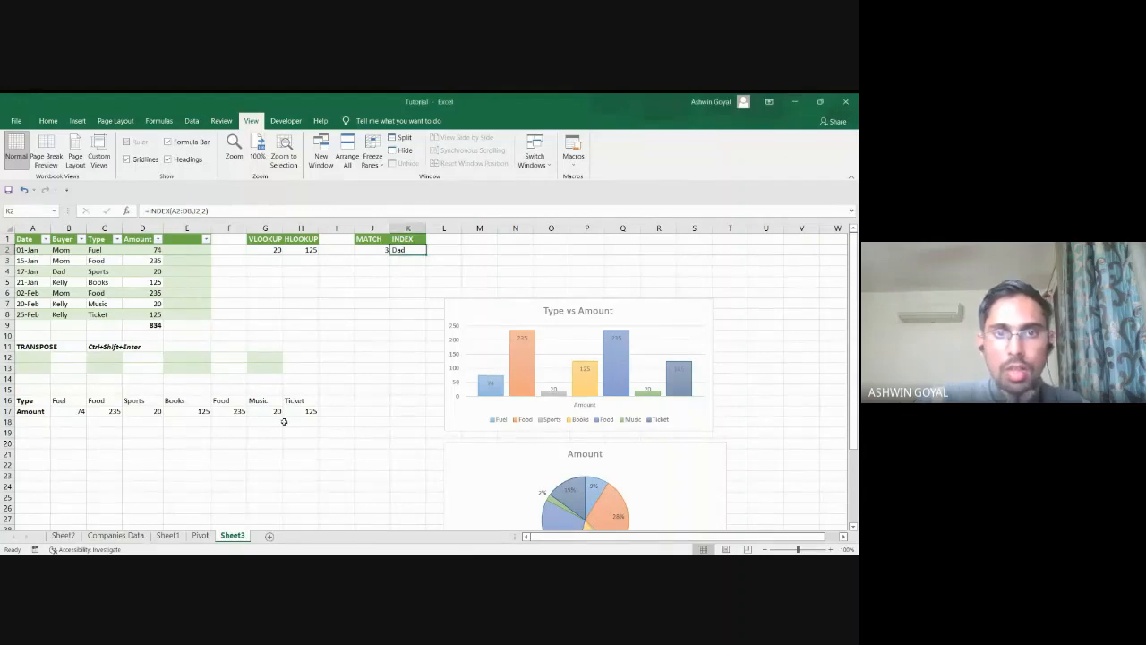
{"action": "left_click", "coordinate": [373, 260]}
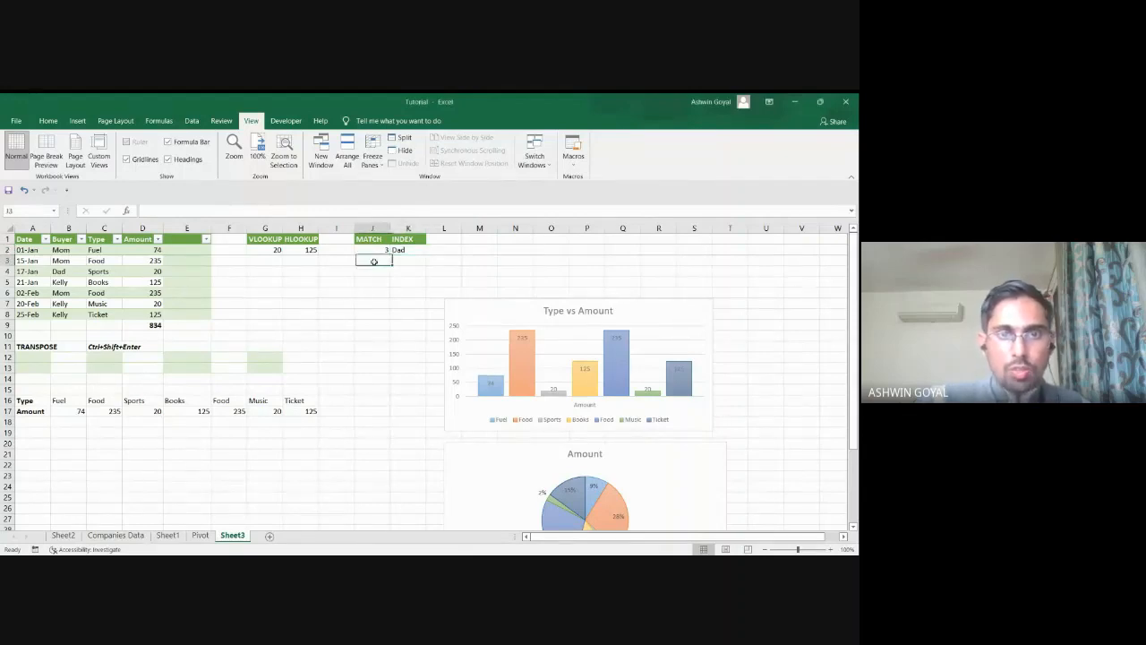
{"action": "type", "text": "Position"}
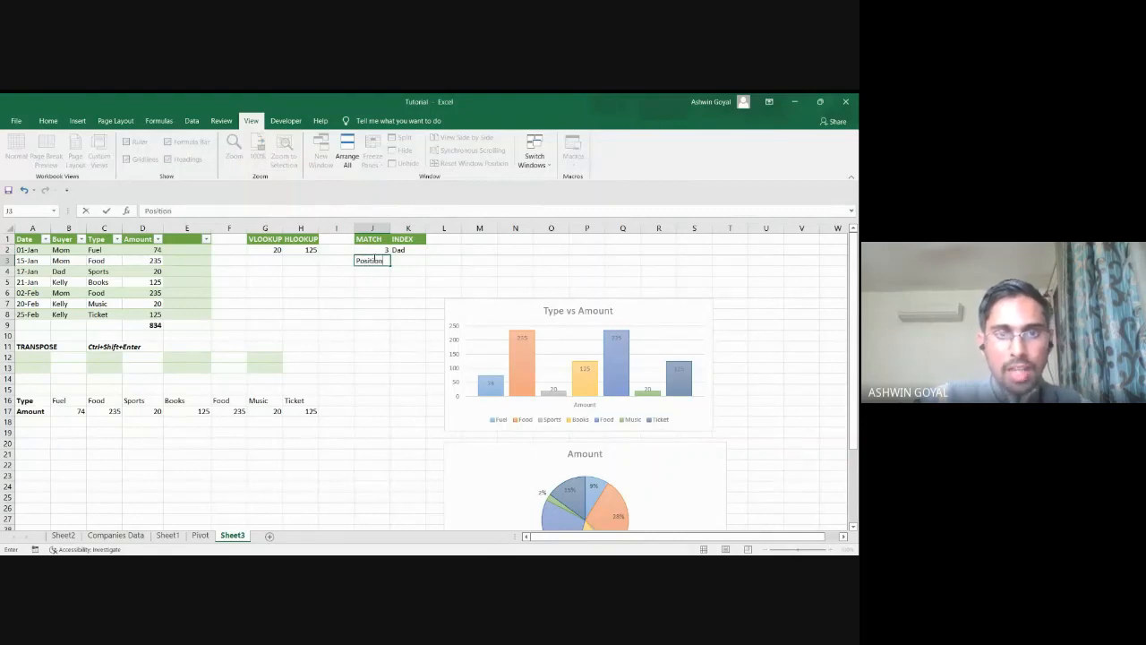
{"action": "key", "text": "Tab"}
{"action": "type", "text": "Value"}
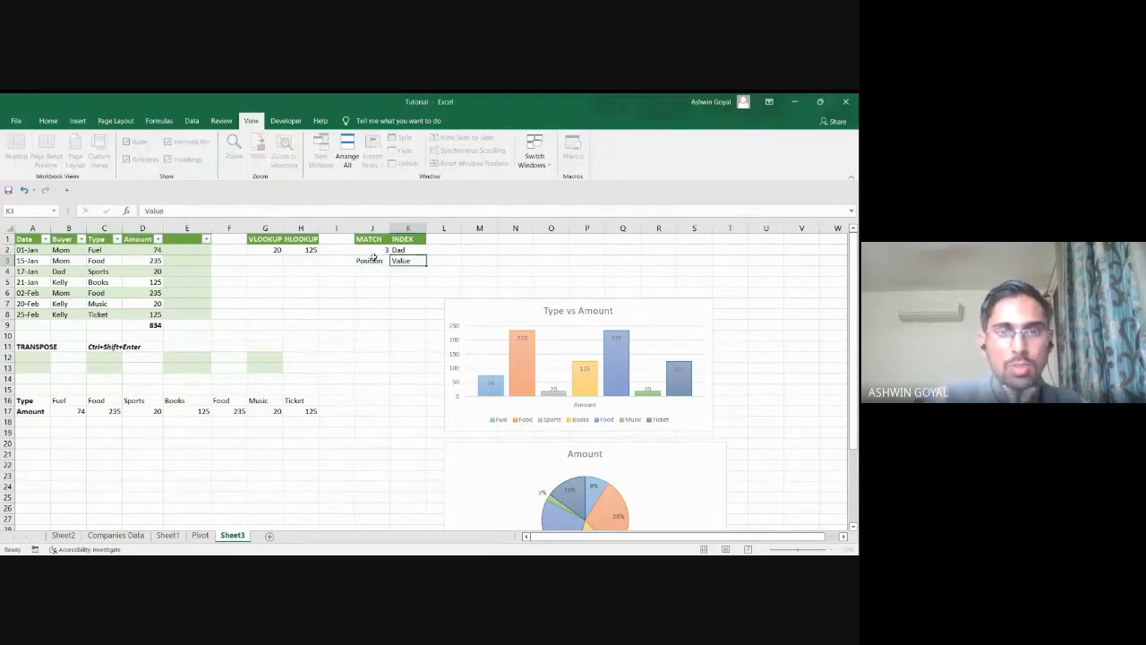
{"action": "key", "text": "Up"}
Examine the INDEX formula in K2: its array A2:D8, the row number taken from J2 and the column number.
{"action": "key", "text": "Left"}
{"action": "key", "text": "Up"}
{"action": "key", "text": "Right"}
{"action": "key", "text": "Down"}
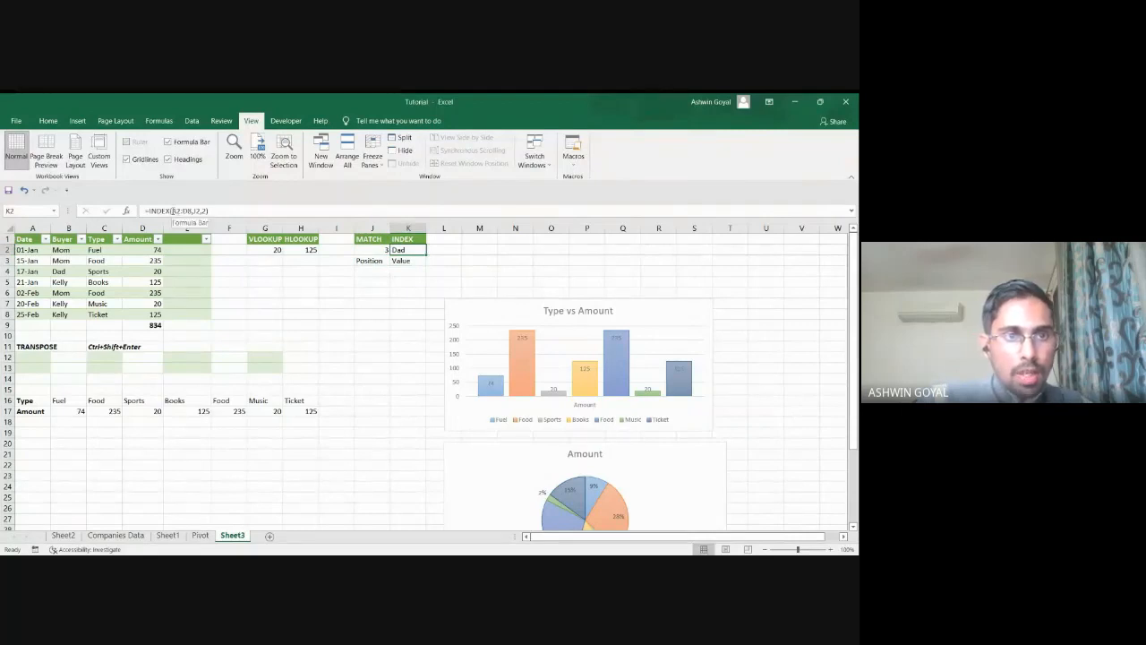
{"action": "left_click_drag", "start_coordinate": [172, 210], "coordinate": [192, 210]}
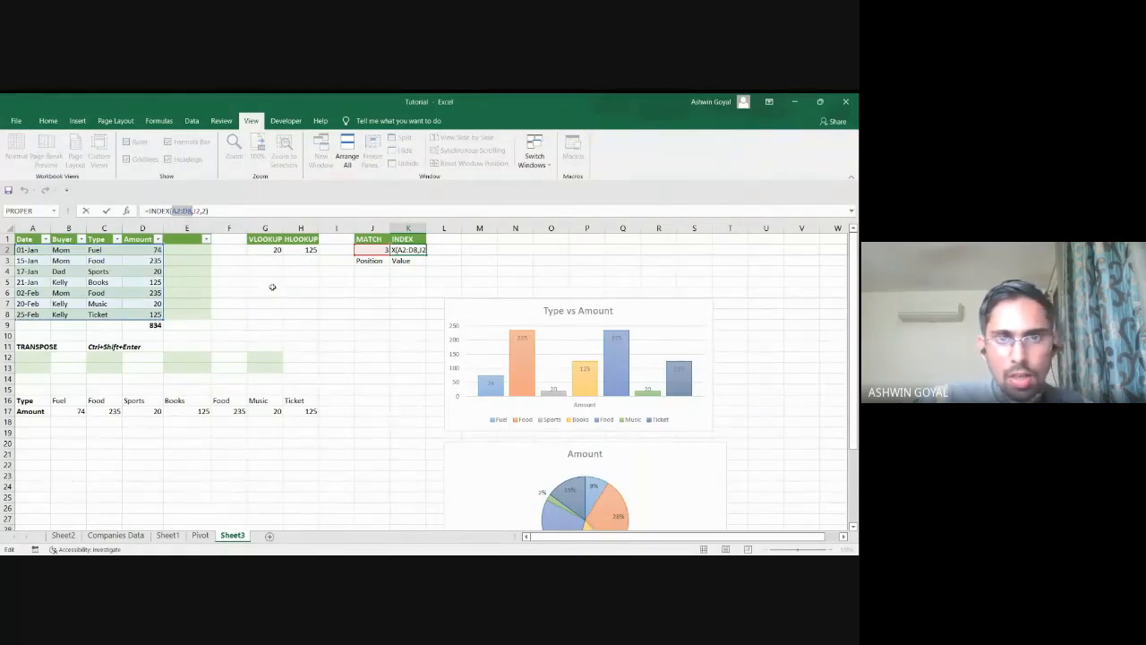
{"action": "key", "text": "ctrl+Return"}
{"action": "left_click", "coordinate": [378, 250]}
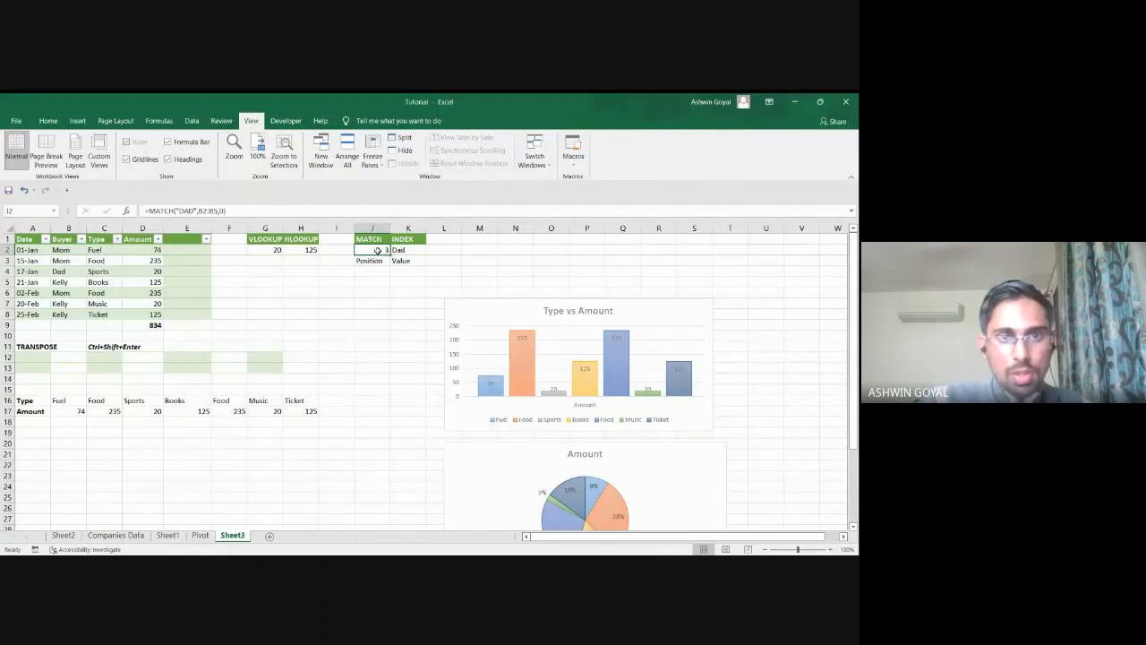
{"action": "left_click", "coordinate": [402, 251]}
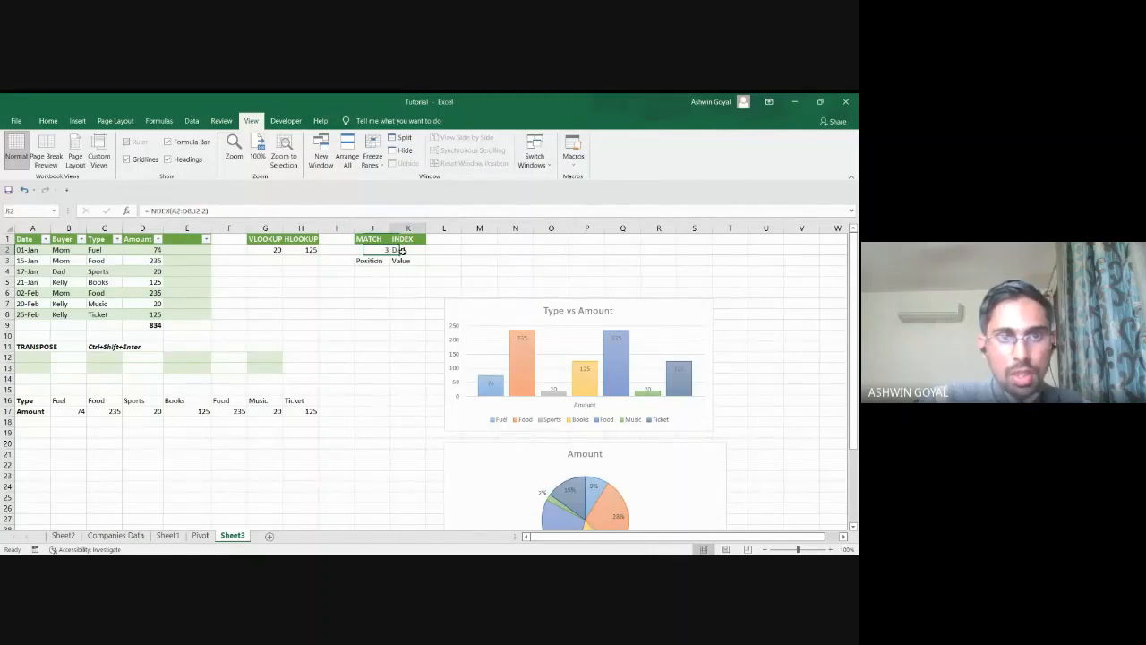
{"action": "left_click", "coordinate": [205, 210]}
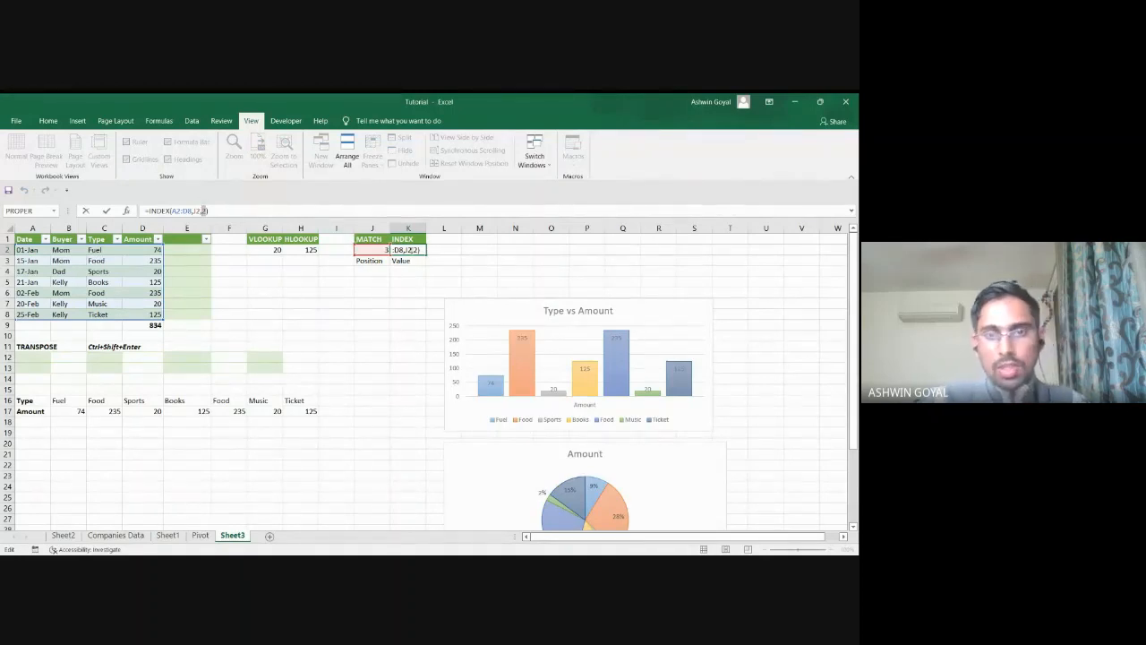
{"action": "key", "text": "ctrl+Return"}
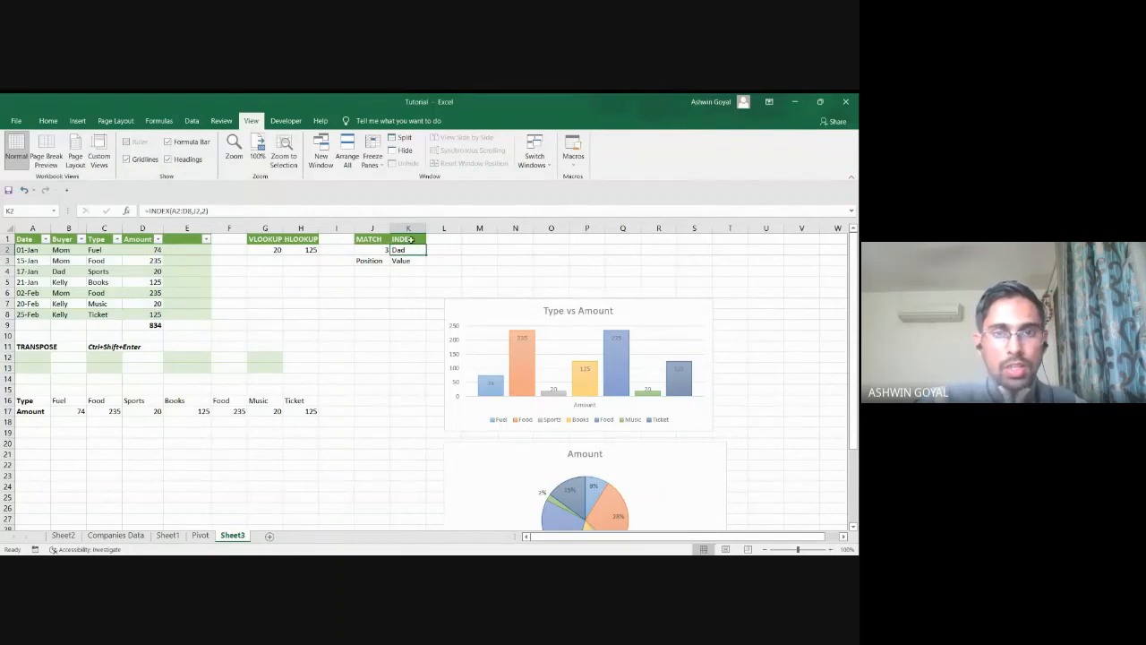
{"action": "left_click", "coordinate": [409, 239]}
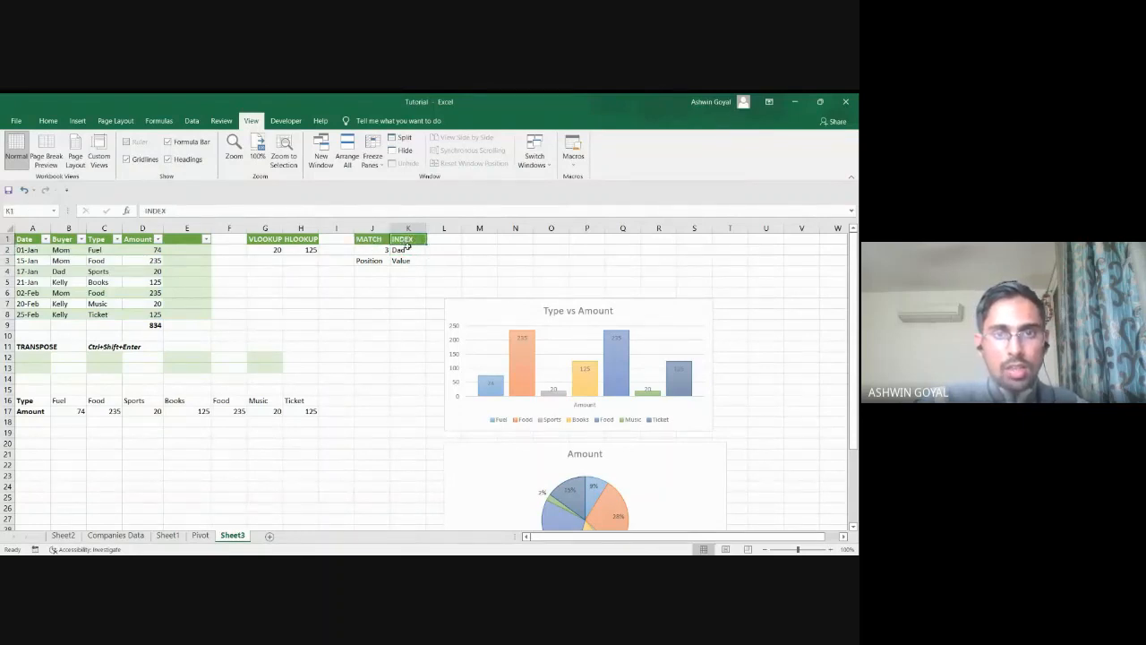
{"action": "left_click", "coordinate": [408, 250]}
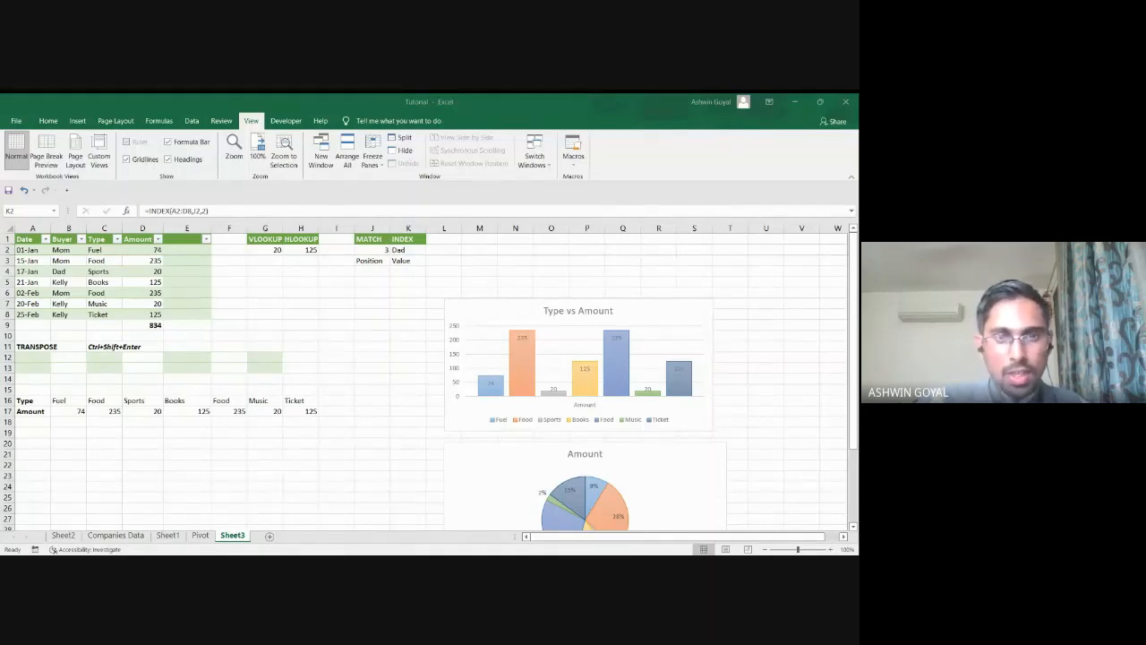
Make the Position and Value labels in J3:K3 bold.
{"action": "left_click_drag", "start_coordinate": [369, 260], "coordinate": [395, 260]}
{"action": "key", "text": "ctrl+b"}
{"action": "left_click", "coordinate": [448, 260]}
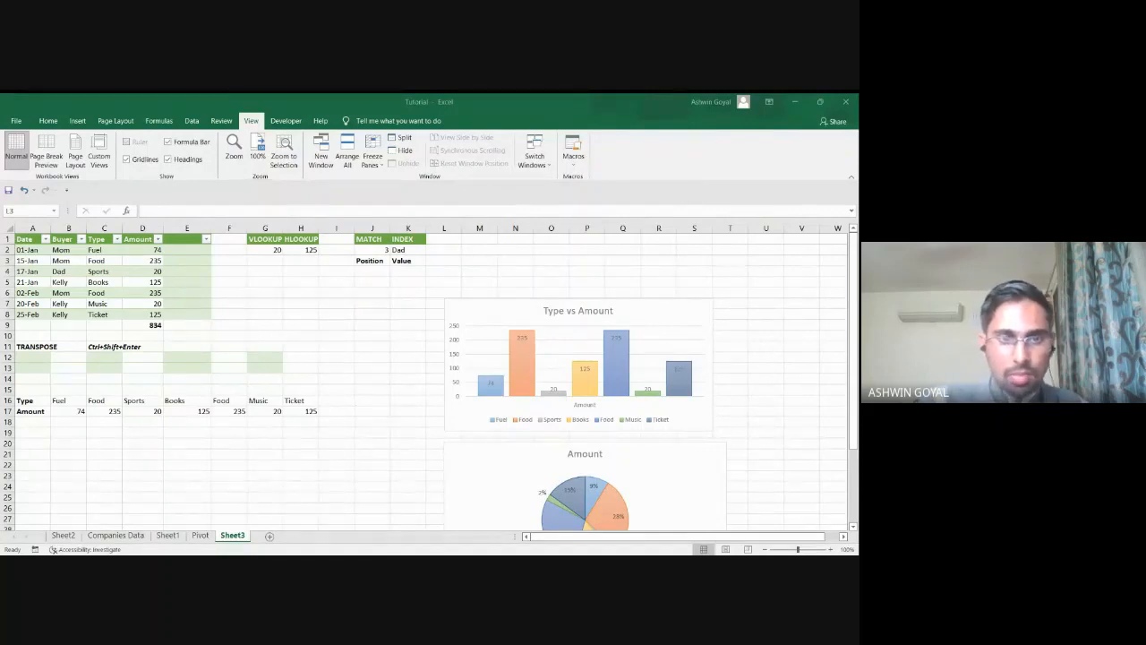
Compare the MATCH and INDEX results in J2:K2 with the labels in J3:K3.
{"action": "key", "text": "alt+Tab"}
{"action": "key", "text": "alt+Tab"}
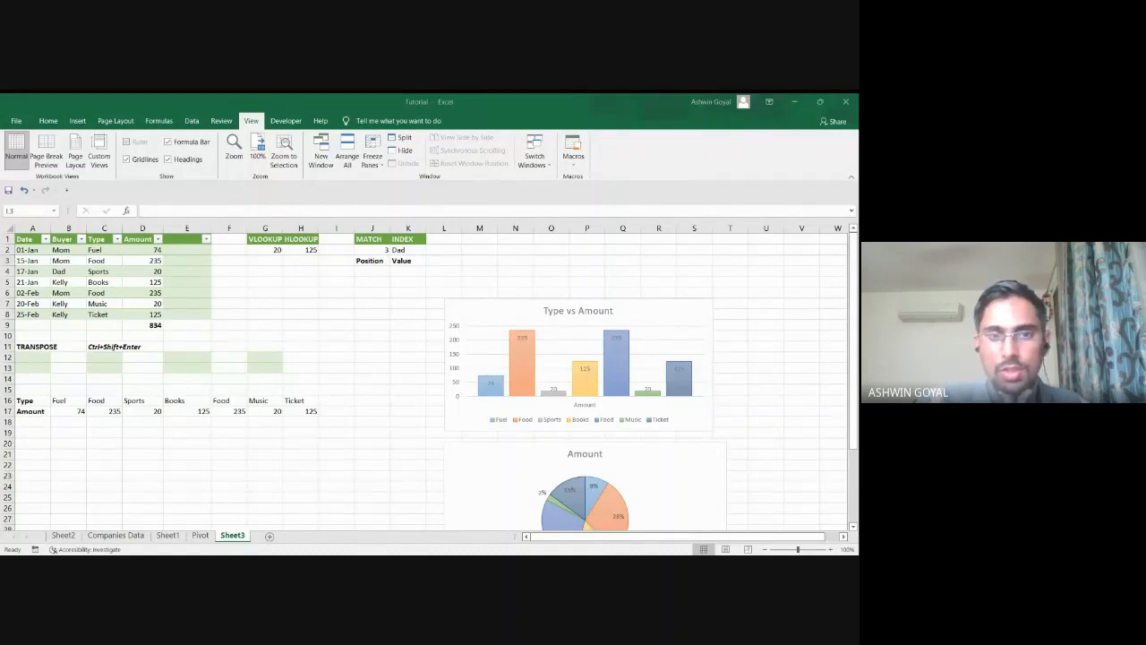
{"action": "key", "text": "alt+Tab"}
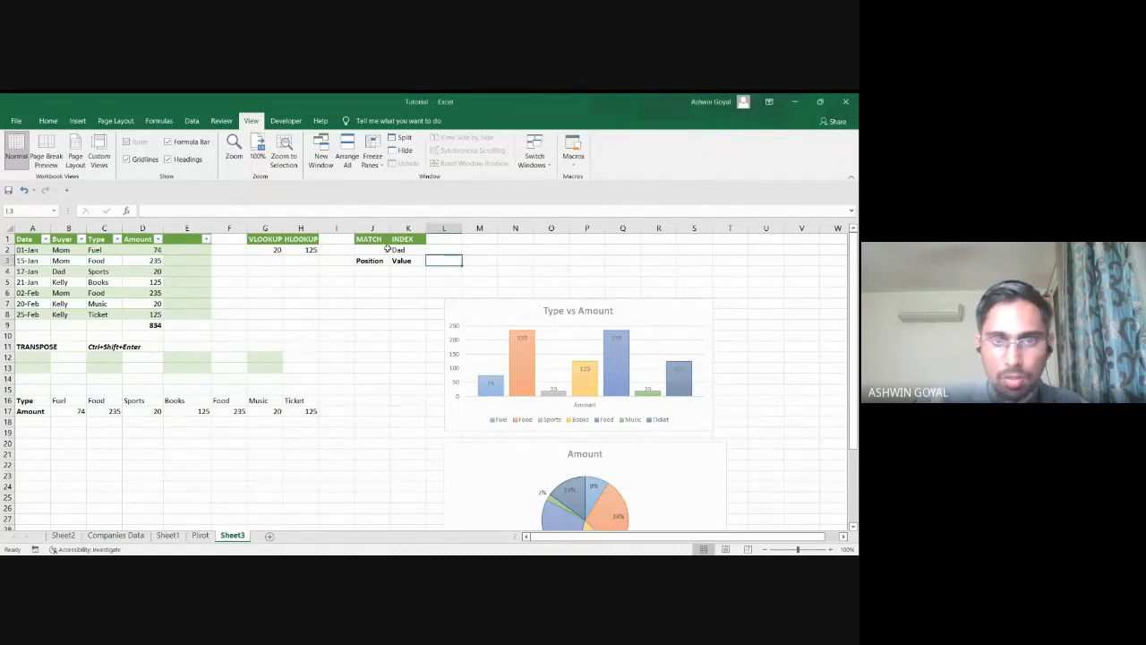
{"action": "left_click_drag", "start_coordinate": [387, 249], "coordinate": [413, 249]}
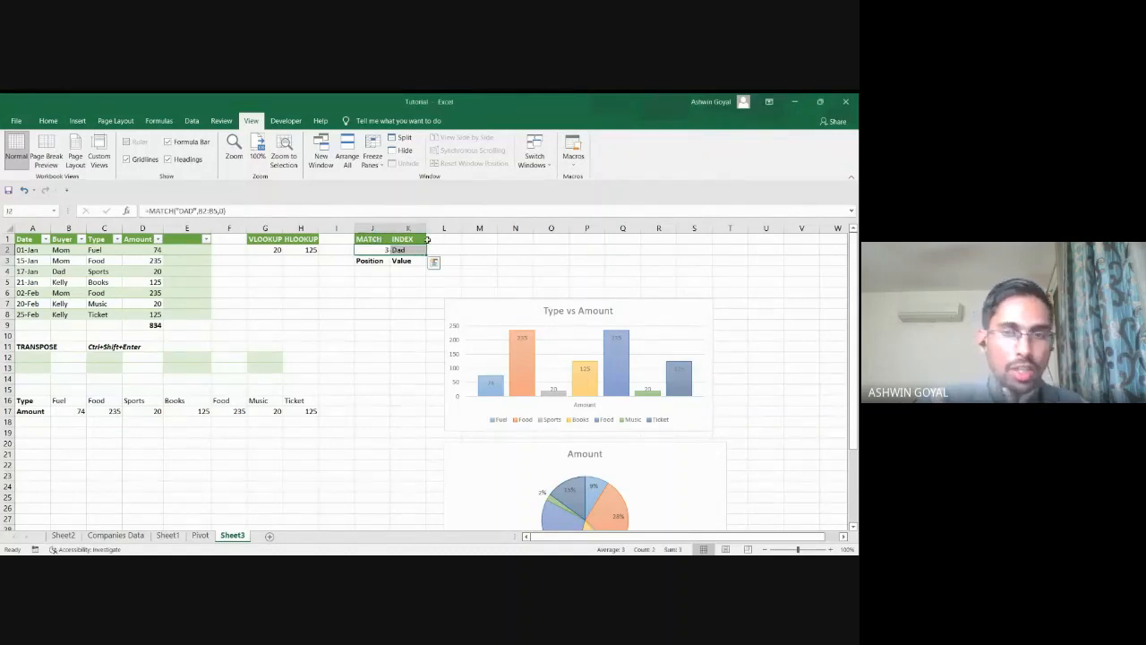
{"action": "key", "text": "alt+Tab"}
{"action": "key", "text": "alt+Tab"}
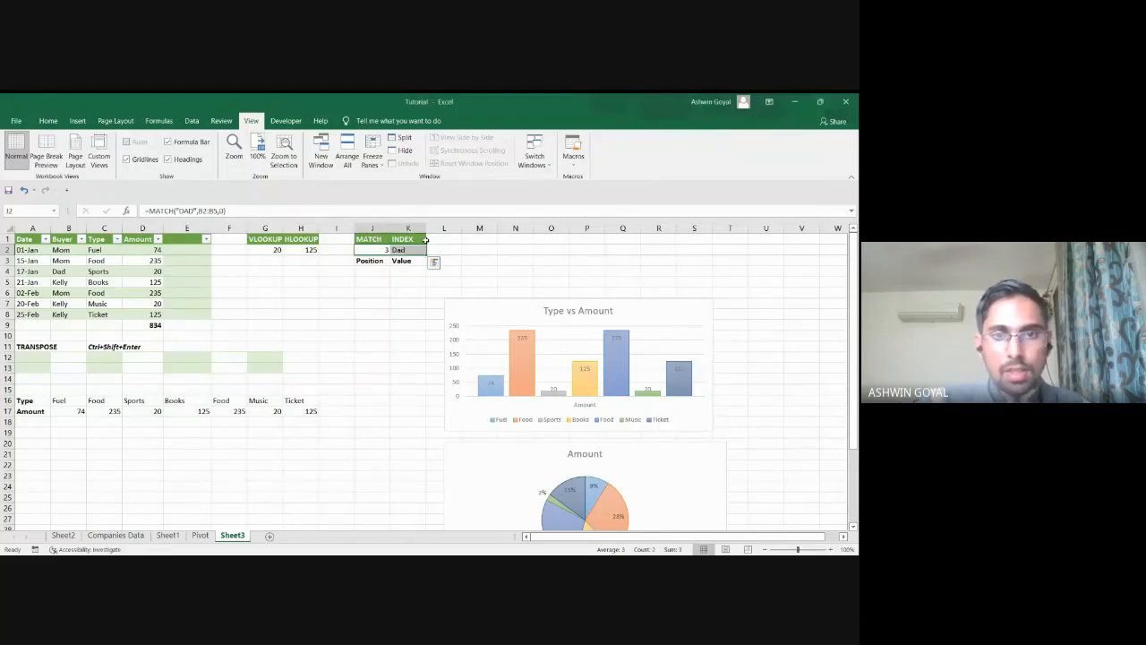
{"action": "left_click", "coordinate": [403, 260]}
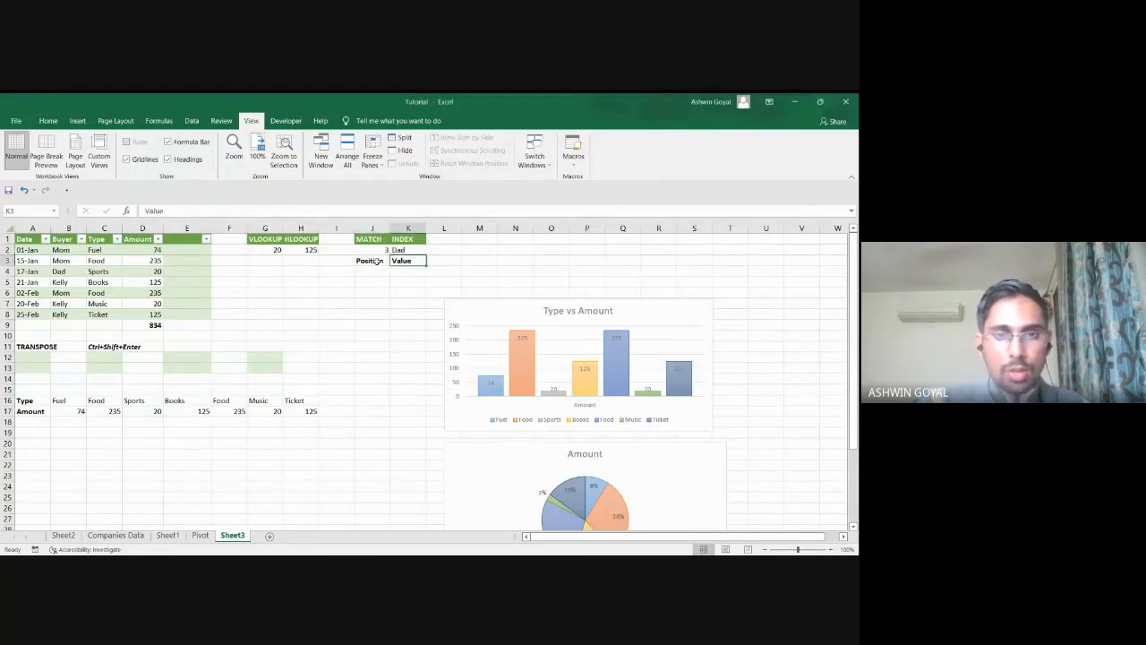
{"action": "left_click_drag", "start_coordinate": [374, 260], "coordinate": [403, 261]}
{"action": "key", "text": "alt+Tab"}
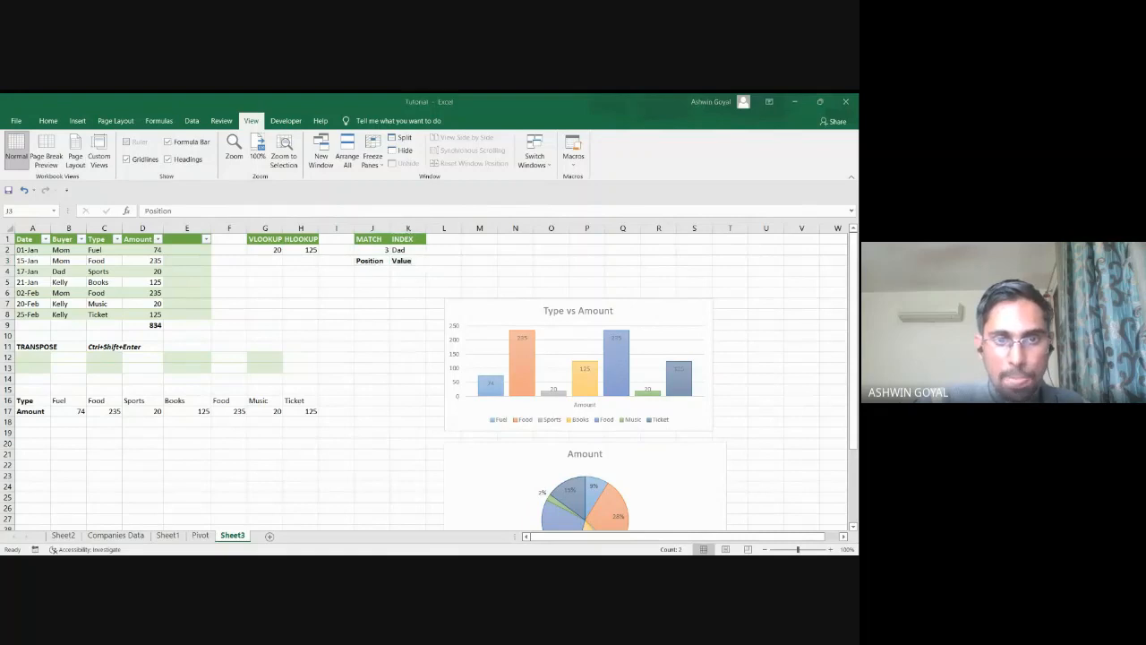
{"action": "key", "text": "alt+Tab"}
{"action": "left_click", "coordinate": [381, 249]}
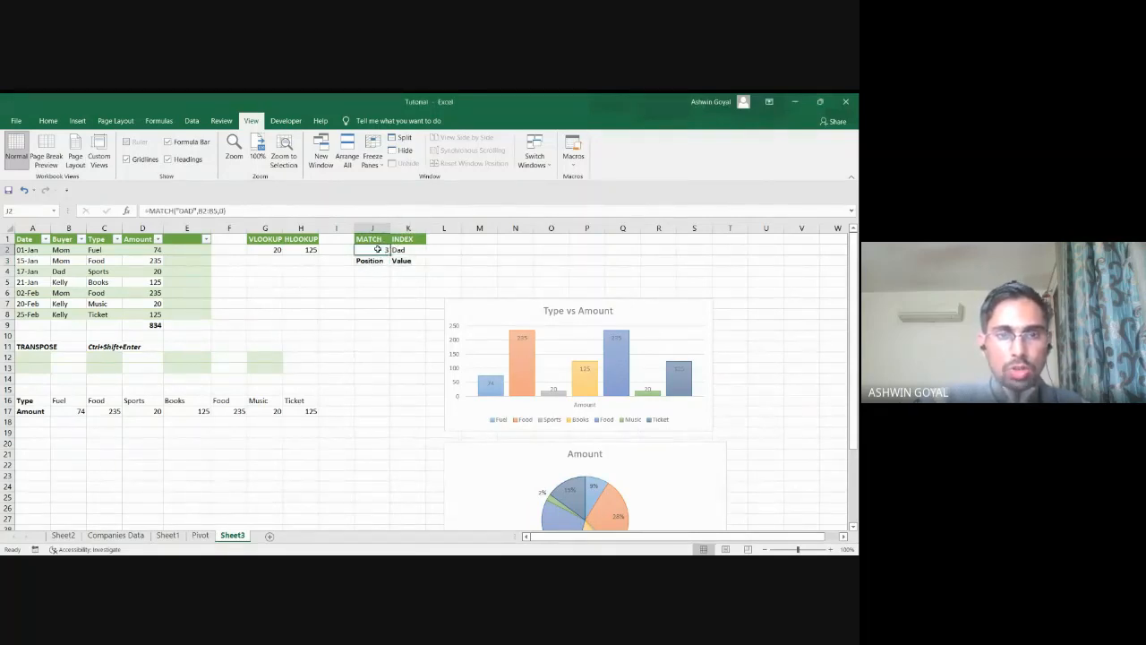
Start a new INDEX formula in K2 with the data range A2:D8 as its array.
{"action": "left_click", "coordinate": [409, 238]}
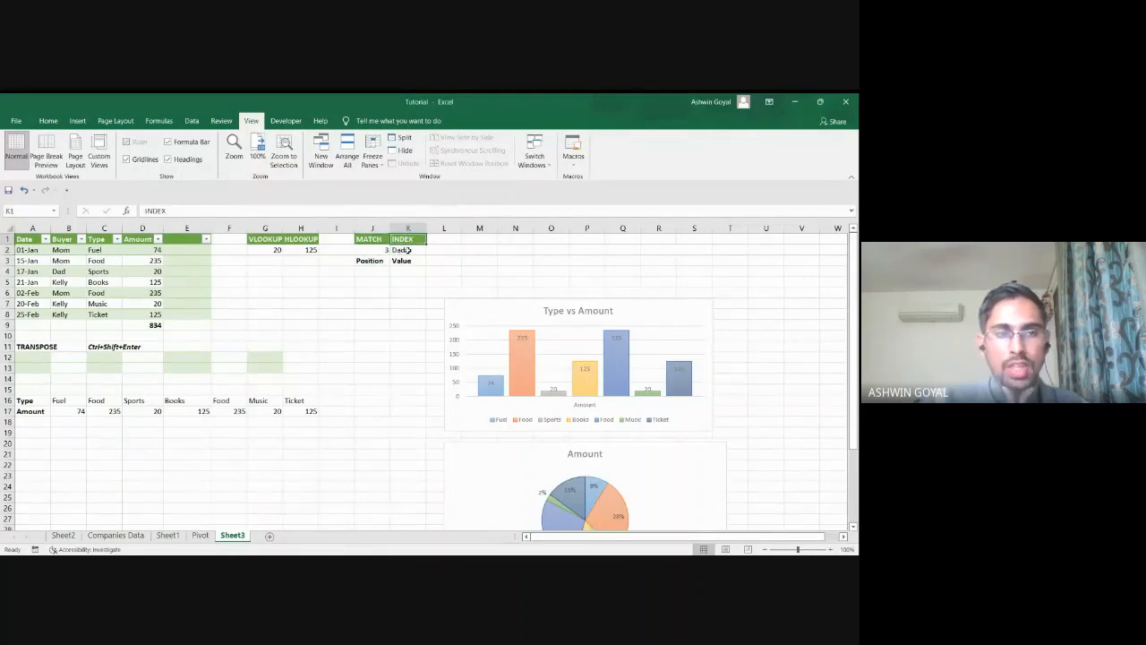
{"action": "left_click", "coordinate": [407, 251]}
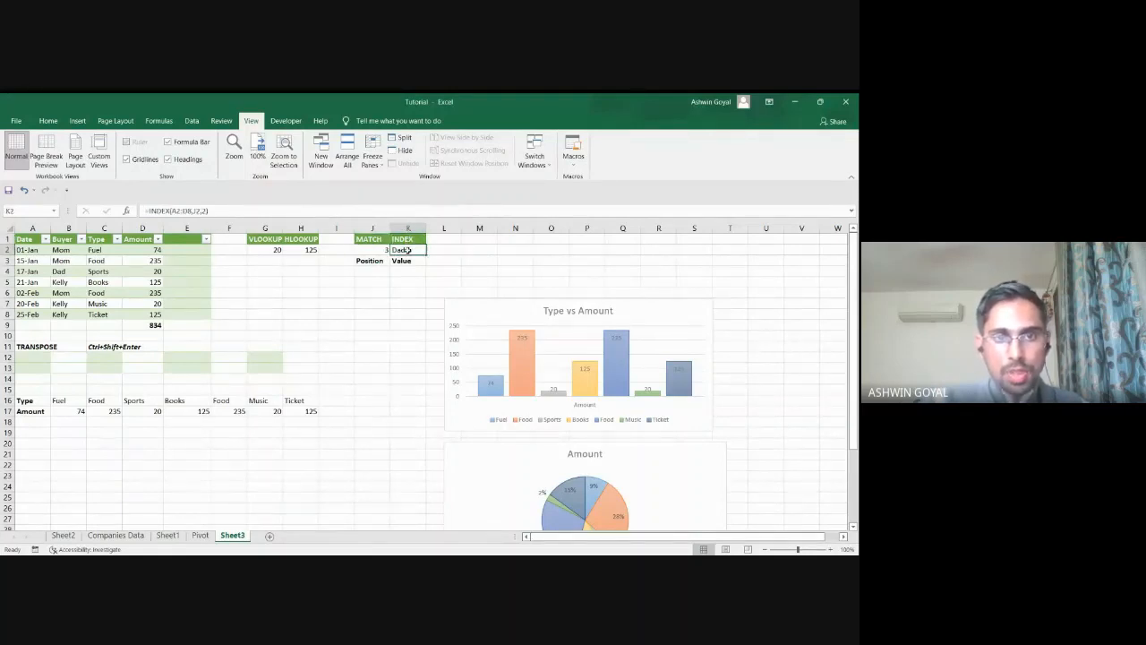
{"action": "type", "text": "="}
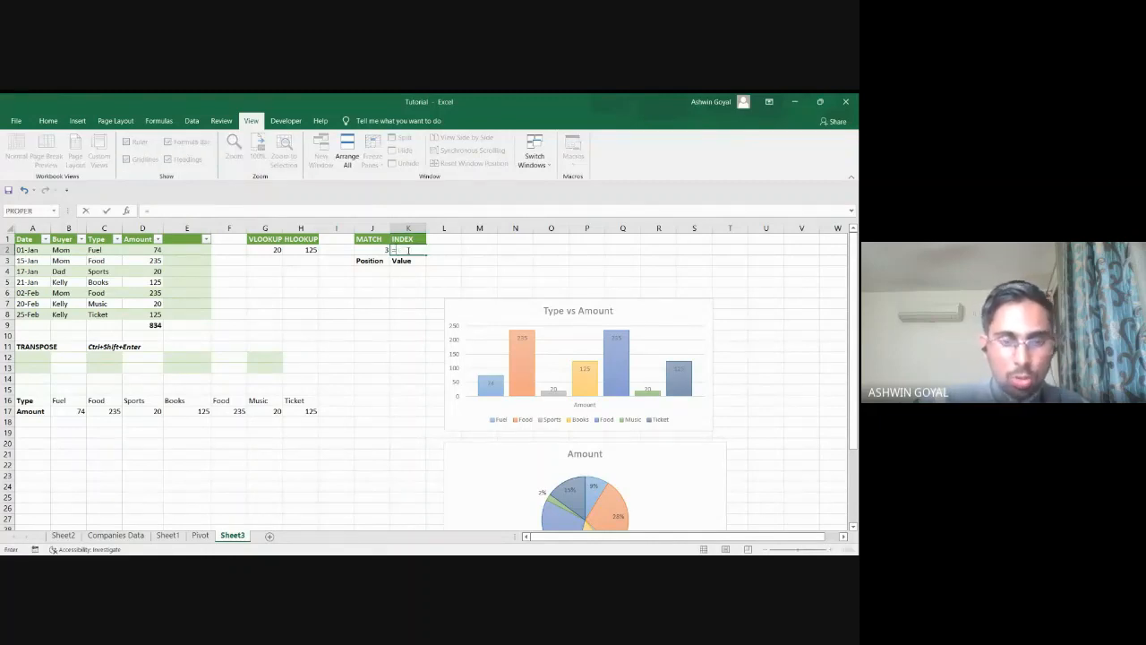
{"action": "type", "text": "IN"}
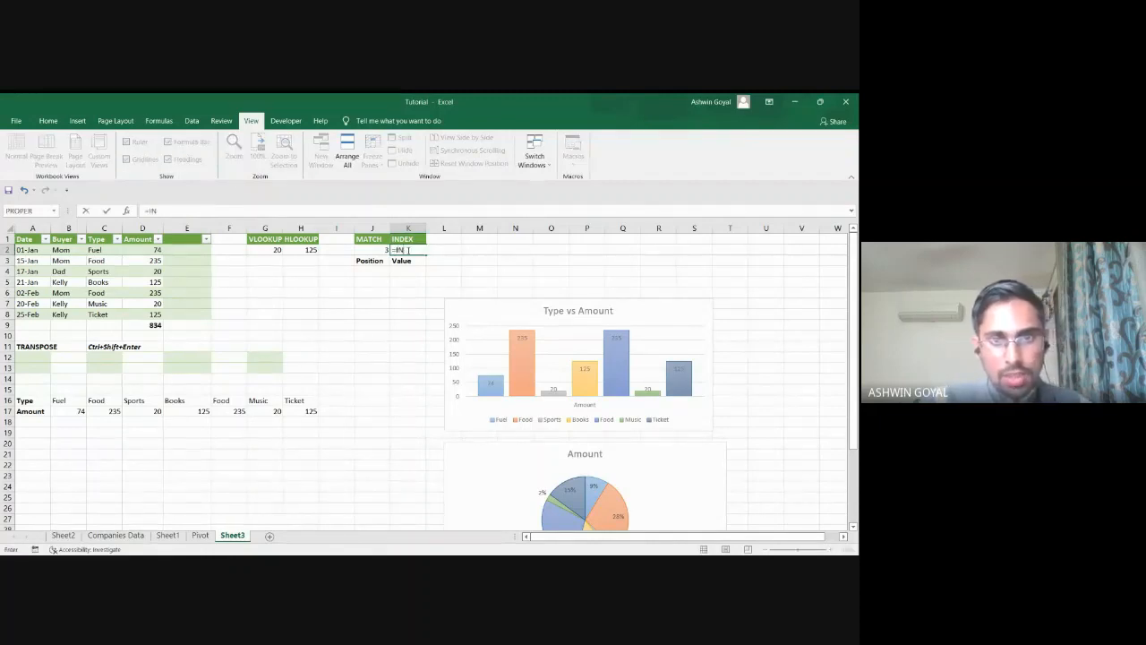
{"action": "type", "text": "DEX("}
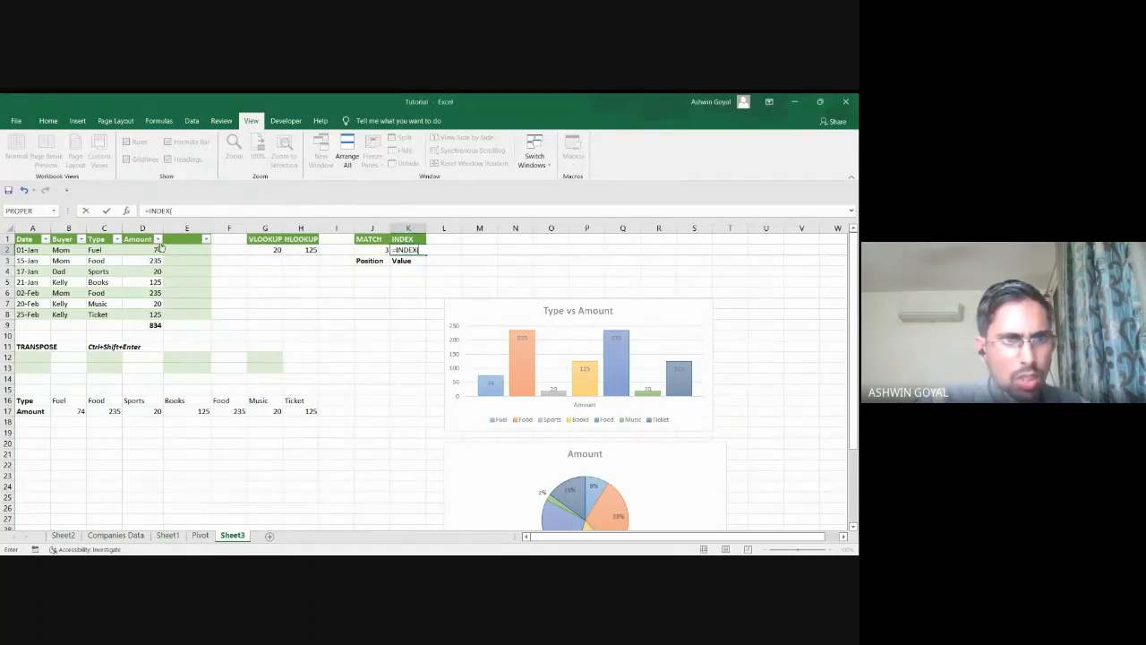
{"action": "left_click_drag", "start_coordinate": [30, 249], "coordinate": [150, 313]}
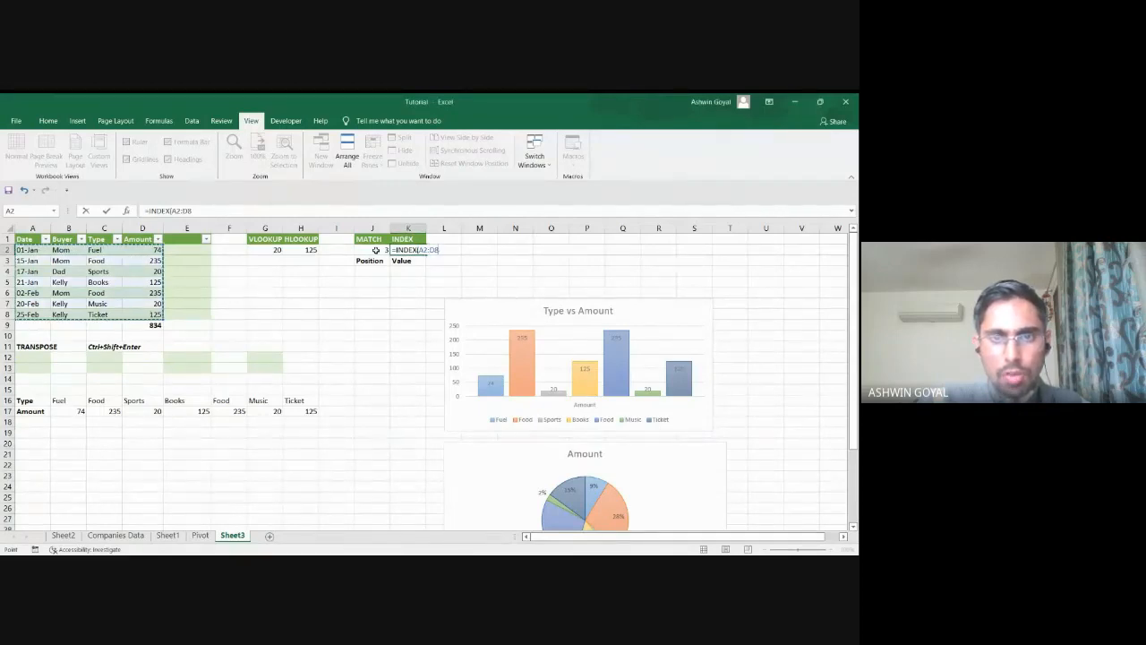
Reselect A2:D8 as the array of the INDEX formula in K2 and continue to the row argument.
{"action": "left_click", "coordinate": [377, 250]}
{"action": "key", "text": "Right"}
{"action": "key", "text": "Right"}
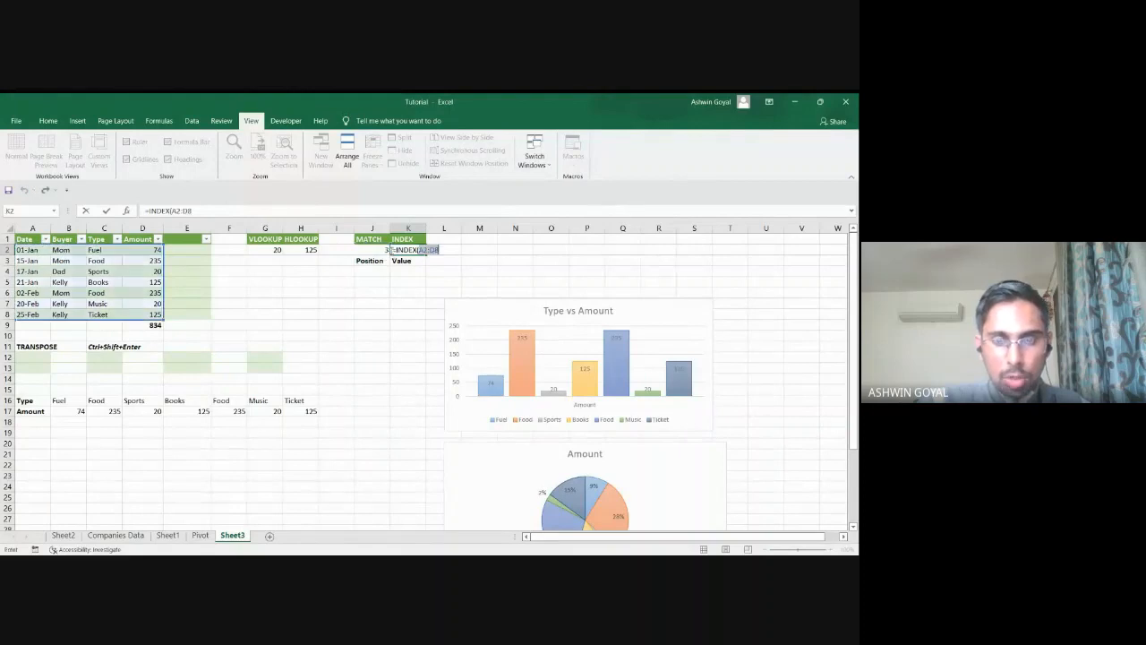
{"action": "key", "text": "Left"}
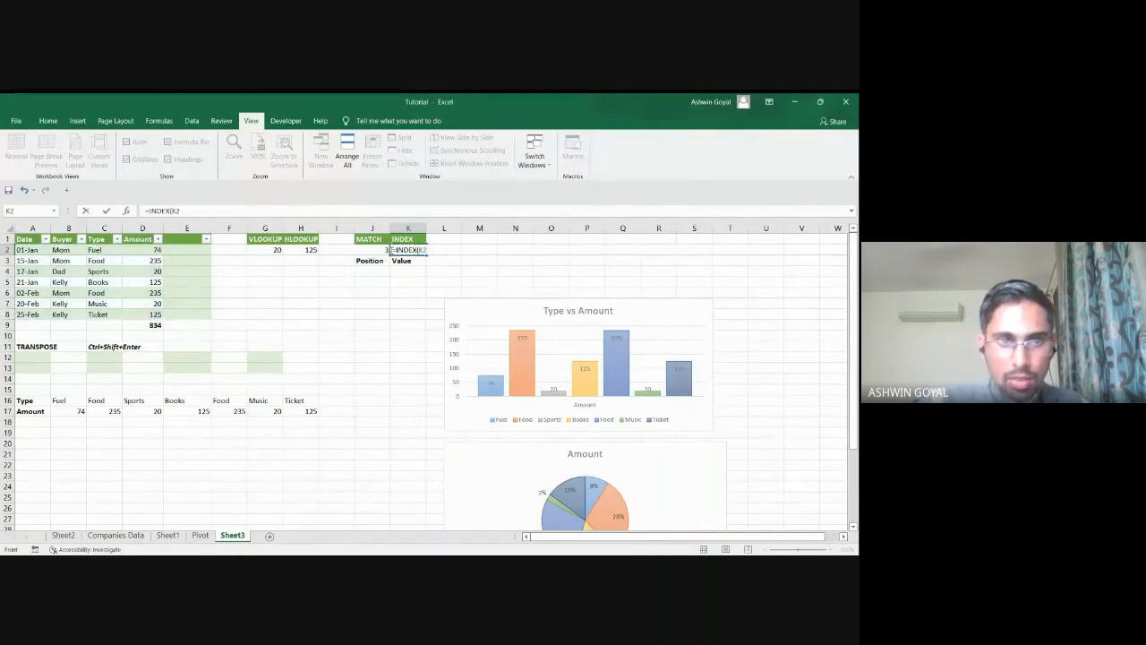
{"action": "key", "text": "Left"}
{"action": "key", "text": "Left"}
{"action": "key", "text": "Left"}
{"action": "key", "text": "Left"}
{"action": "key", "text": "Left"}
{"action": "key", "text": "Left"}
{"action": "key", "text": "Left"}
{"action": "key", "text": "Left"}
{"action": "key", "text": "Left"}
{"action": "key", "text": "Left"}
{"action": "key", "text": "shift+Right"}
{"action": "key", "text": "shift+Right"}
{"action": "key", "text": "shift+Right"}
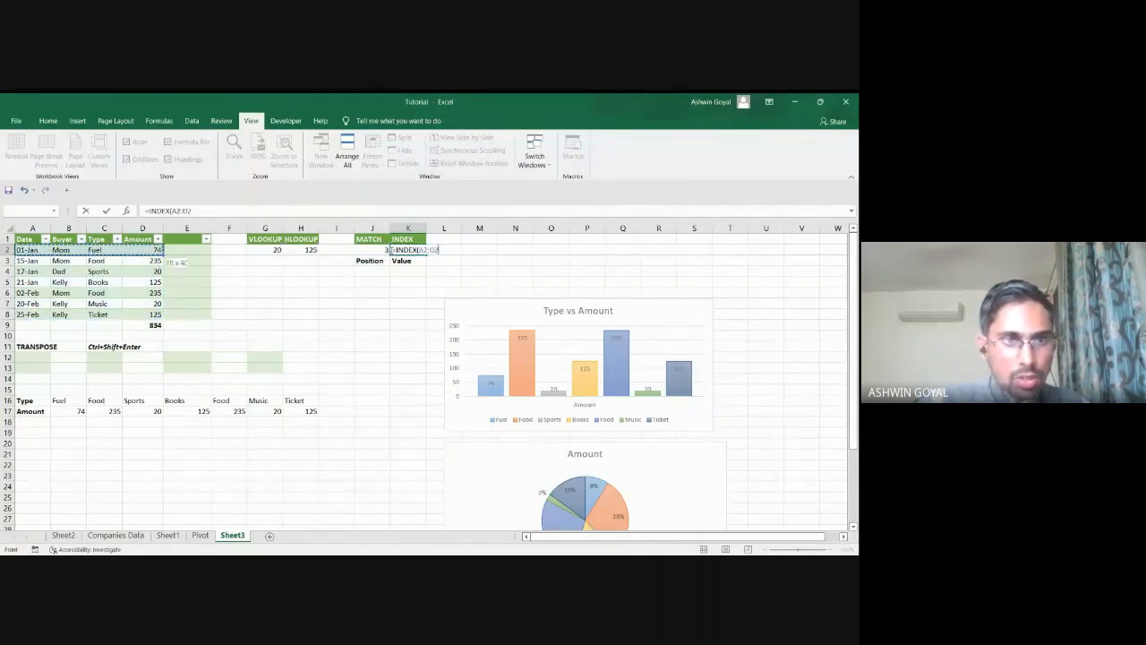
{"action": "key", "text": "shift+Down"}
{"action": "key", "text": "shift+Down"}
{"action": "key", "text": "shift+Down"}
{"action": "key", "text": "shift+Down"}
{"action": "key", "text": "shift+Down"}
{"action": "key", "text": "shift+Down"}
{"action": "type", "text": ","}
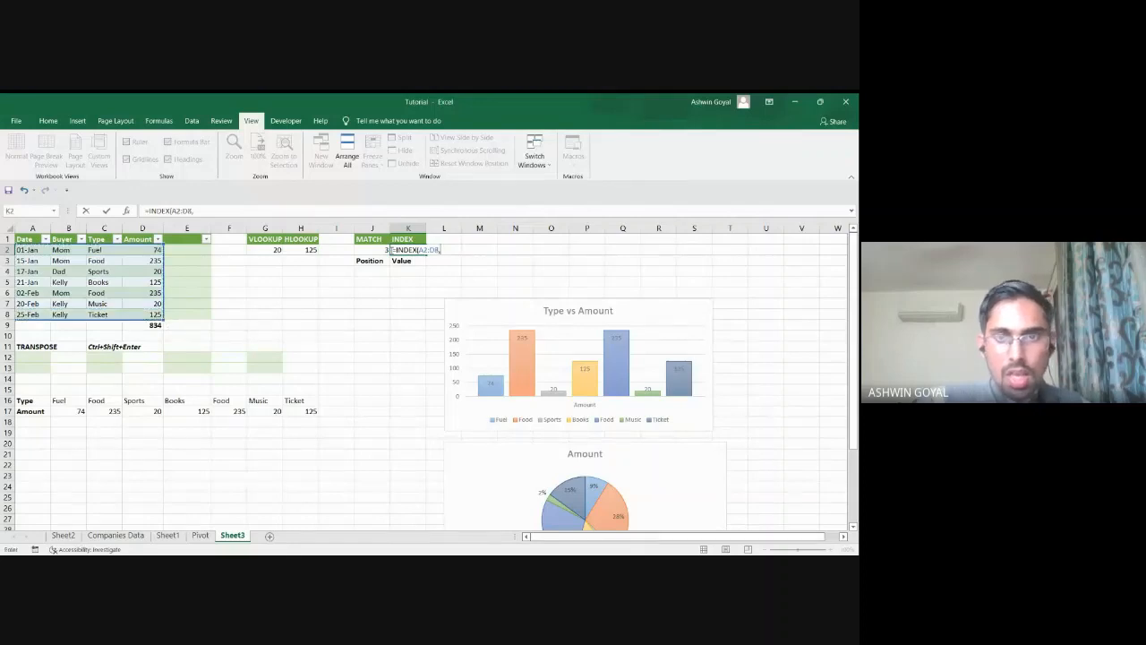
Complete the INDEX formula in K2 with J2 as the row number and 3 as the column number.
{"action": "left_click", "coordinate": [381, 250]}
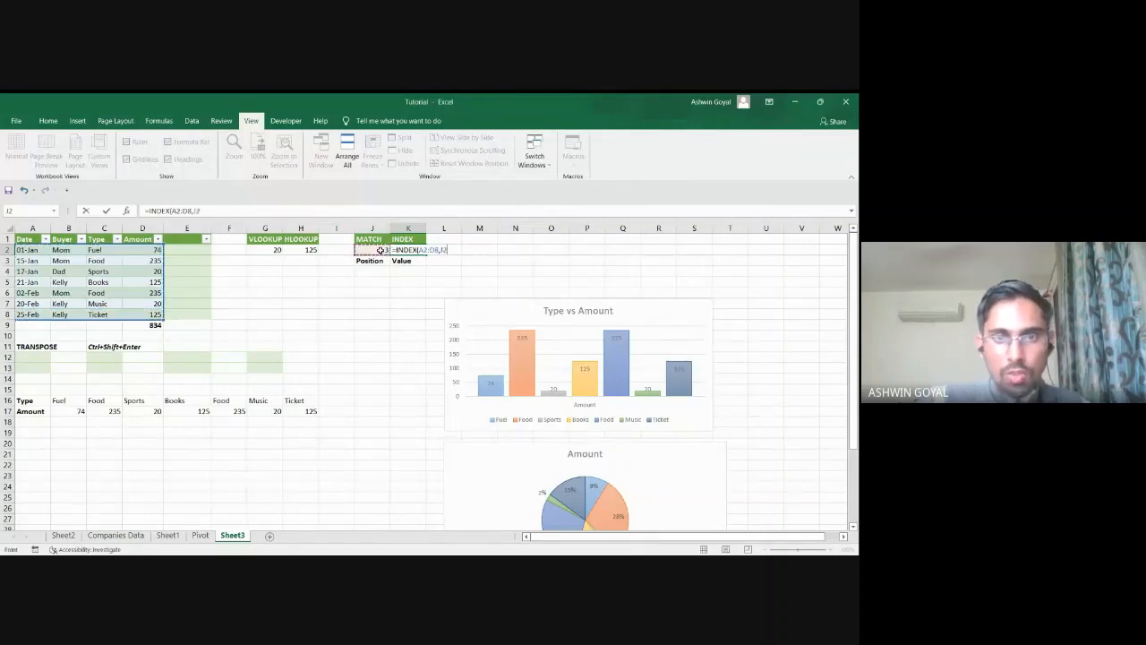
{"action": "type", "text": ","}
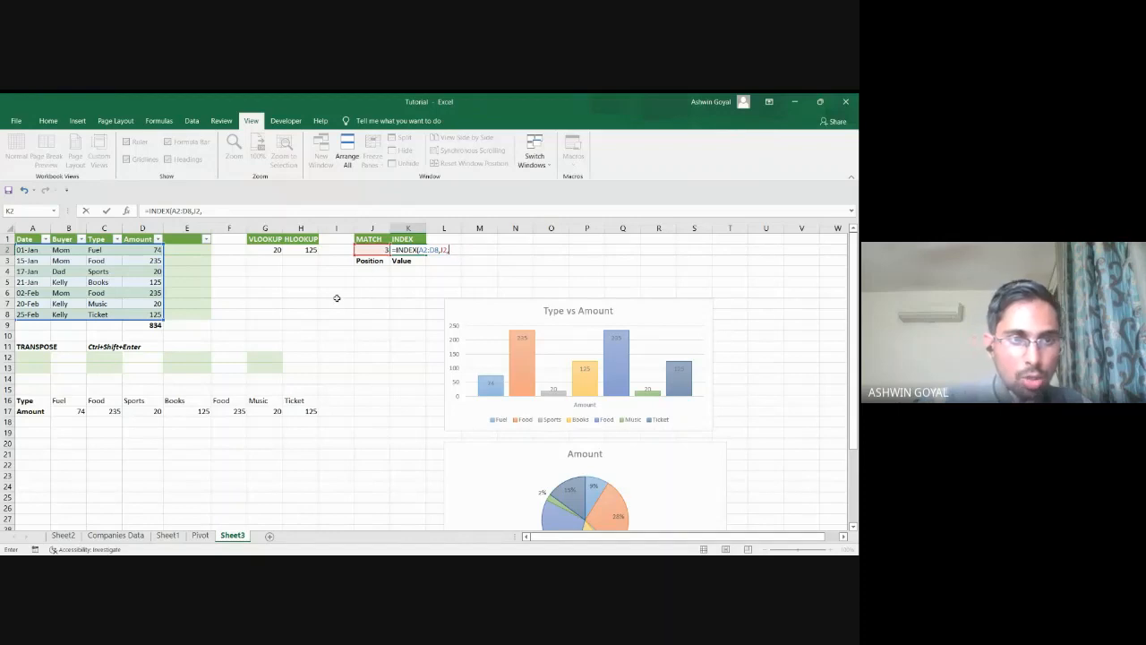
{"action": "type", "text": "3"}
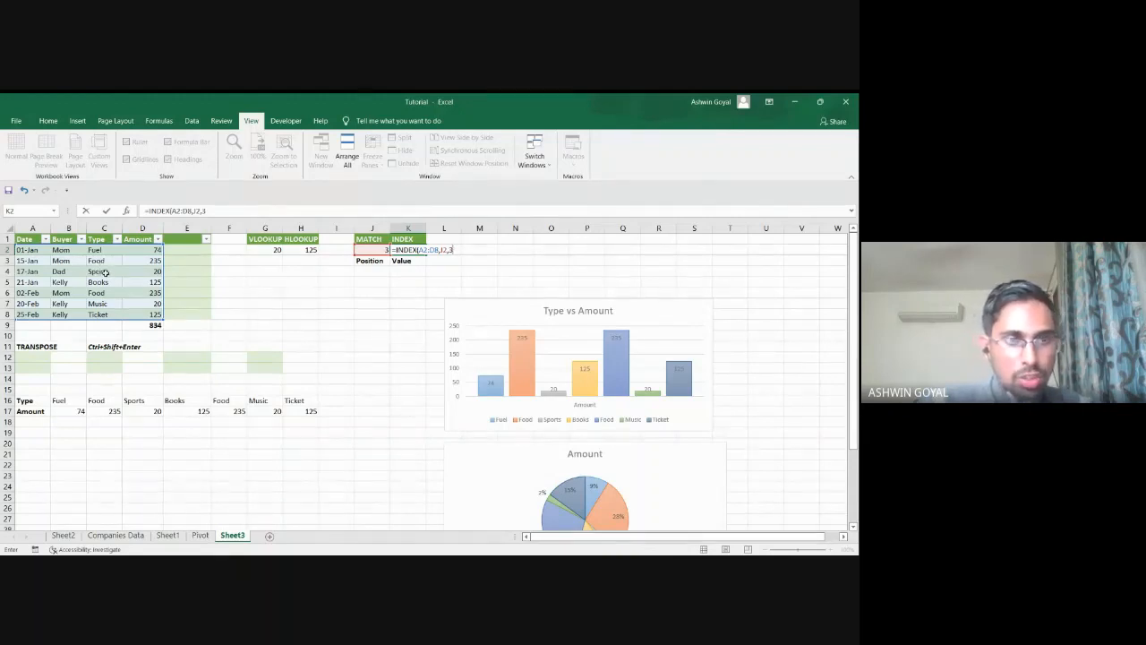
{"action": "key", "text": "Return"}
{"action": "left_click", "coordinate": [407, 250]}
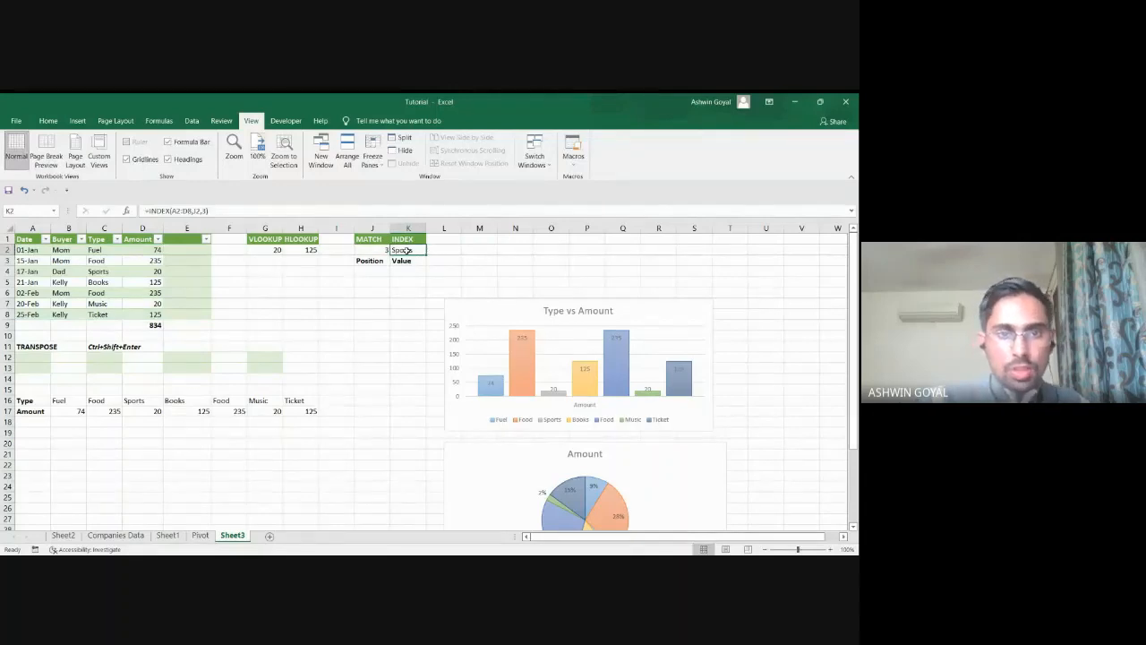
{"action": "left_click", "coordinate": [363, 325]}
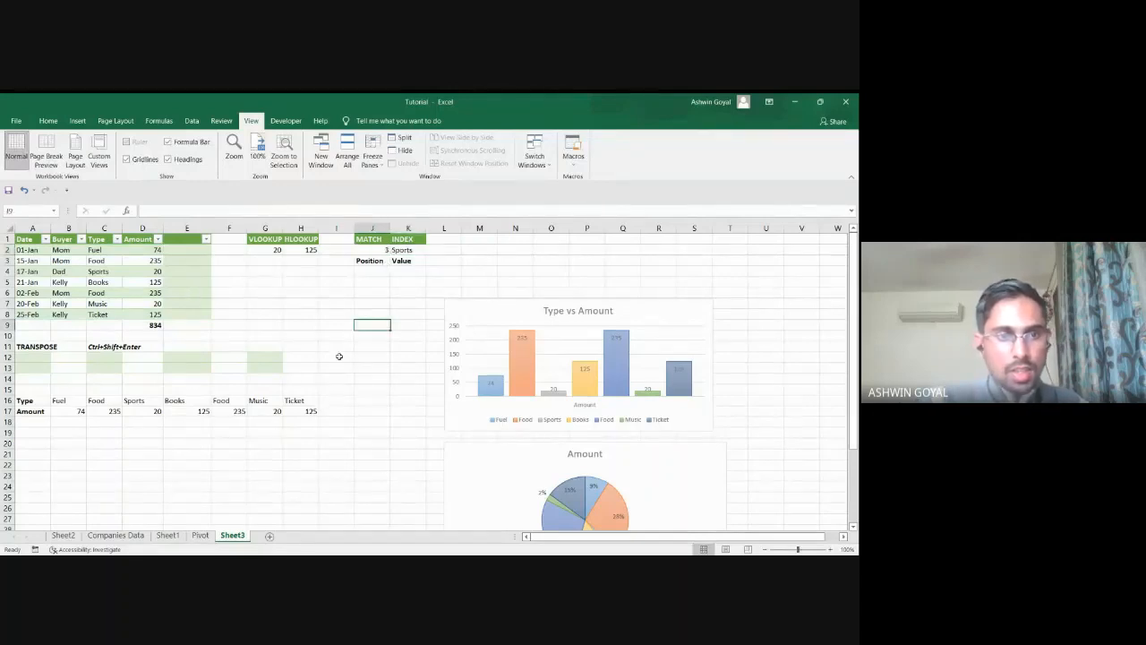
{"action": "left_click", "coordinate": [268, 432]}
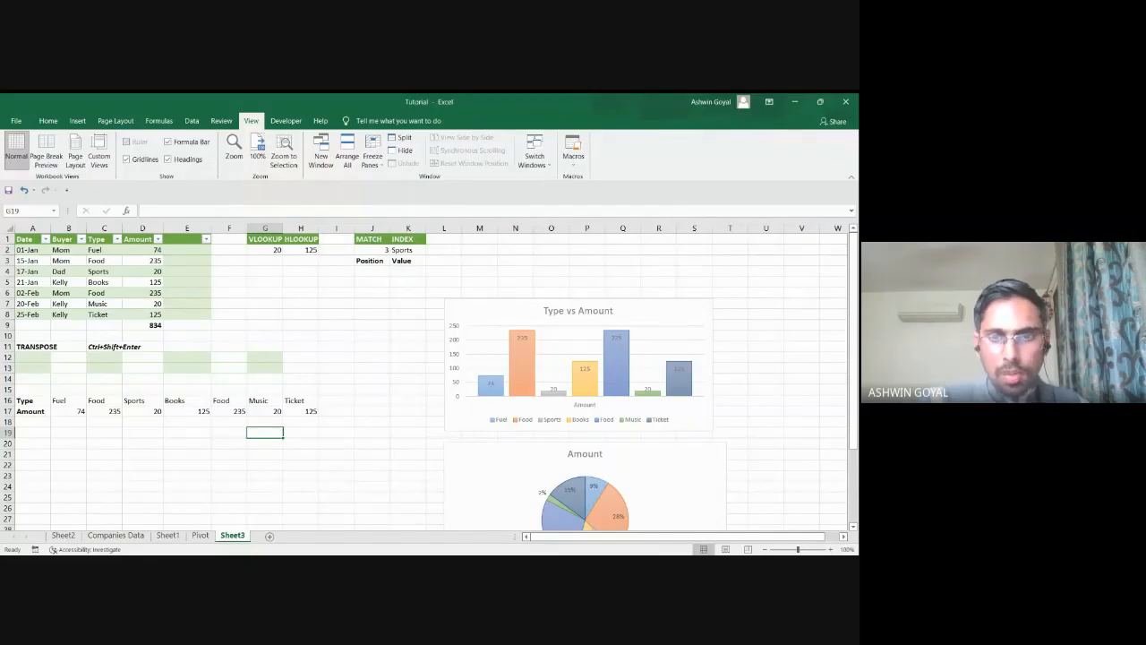